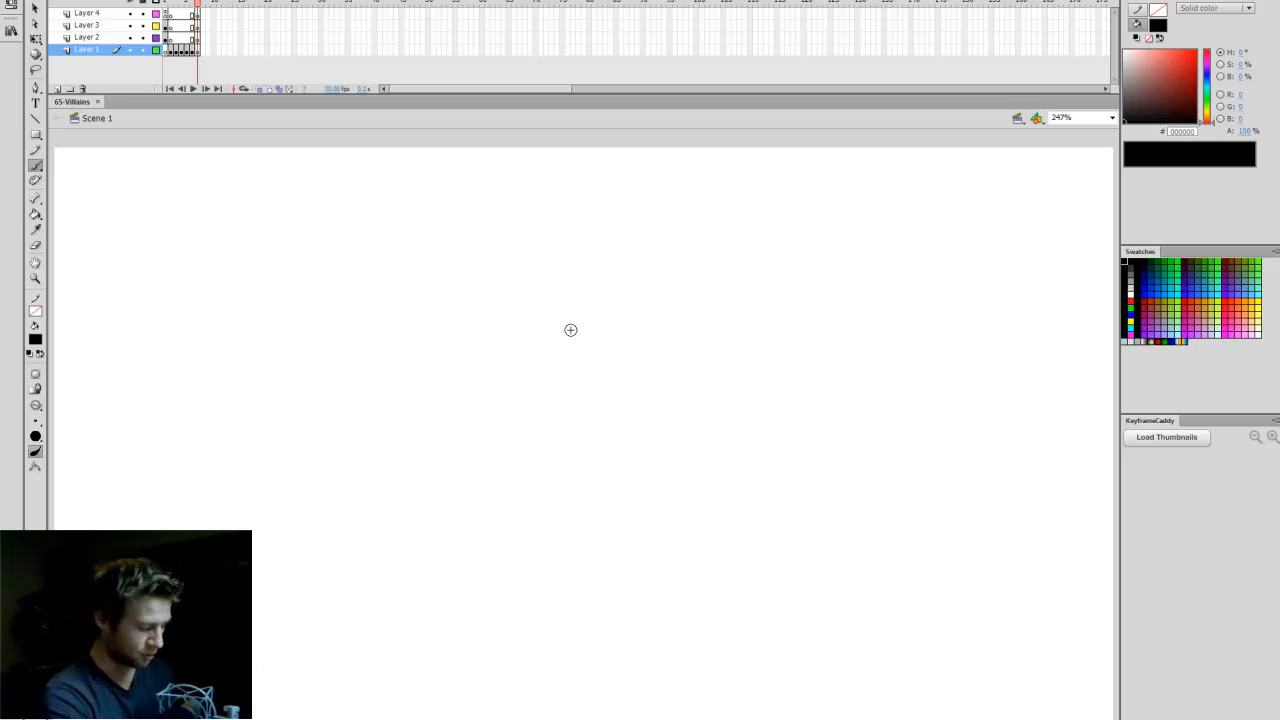
# Sketch a rough circle for the cranium with the Brush in light blue (#BDCFDB).
pyautogui.press('q')
pyautogui.press('b')
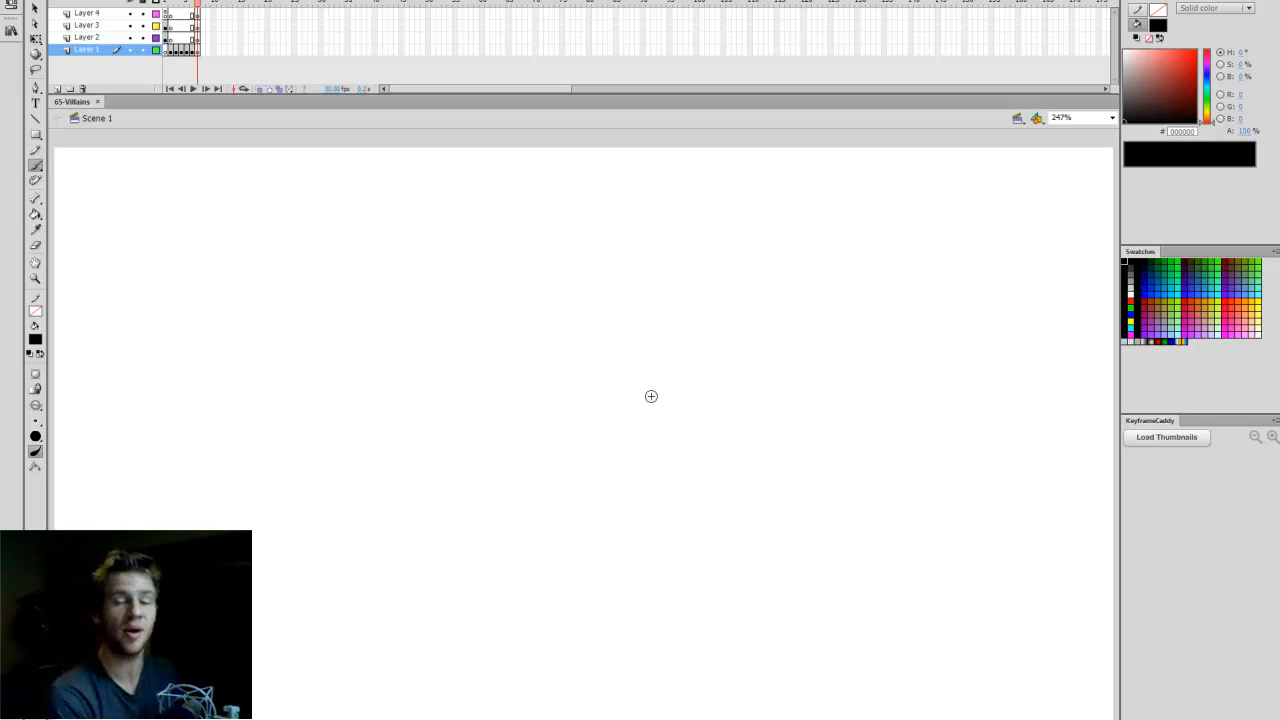
pyautogui.click(1128, 336)
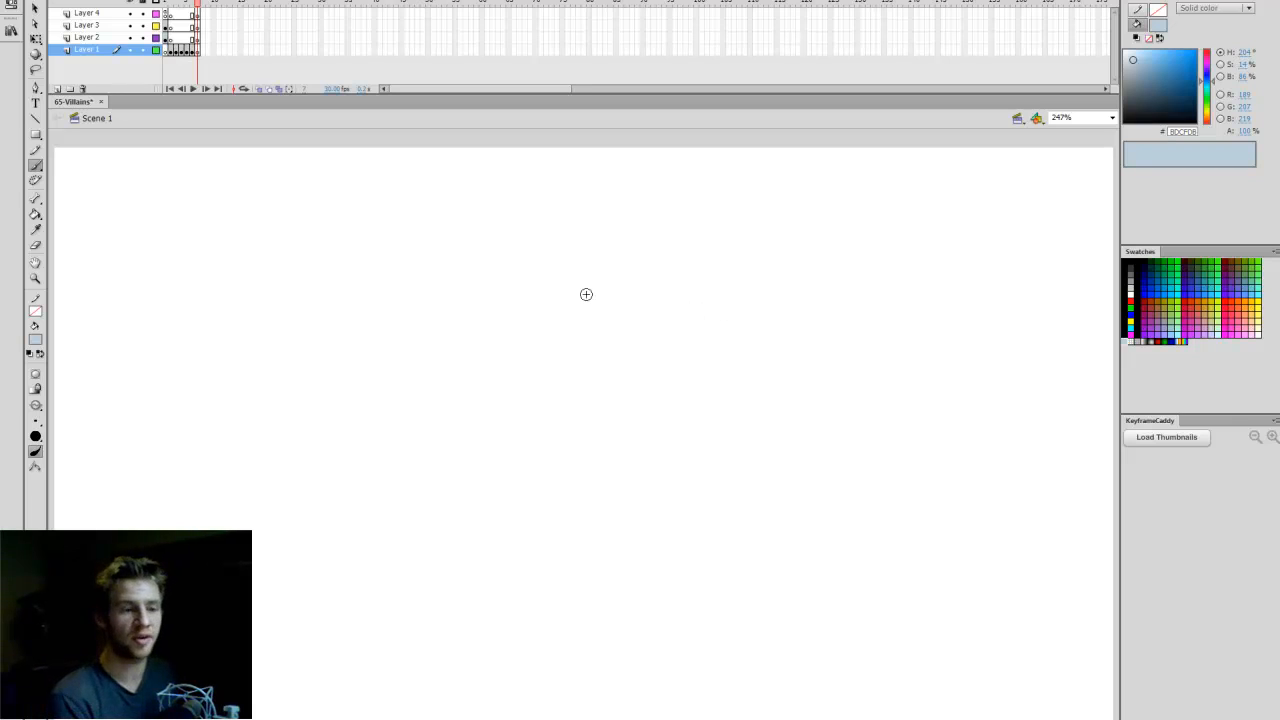
pyautogui.moveTo(558, 194)
pyautogui.mouseDown()
pyautogui.moveTo(631, 477)
pyautogui.moveTo(724, 252)
pyautogui.mouseUp()
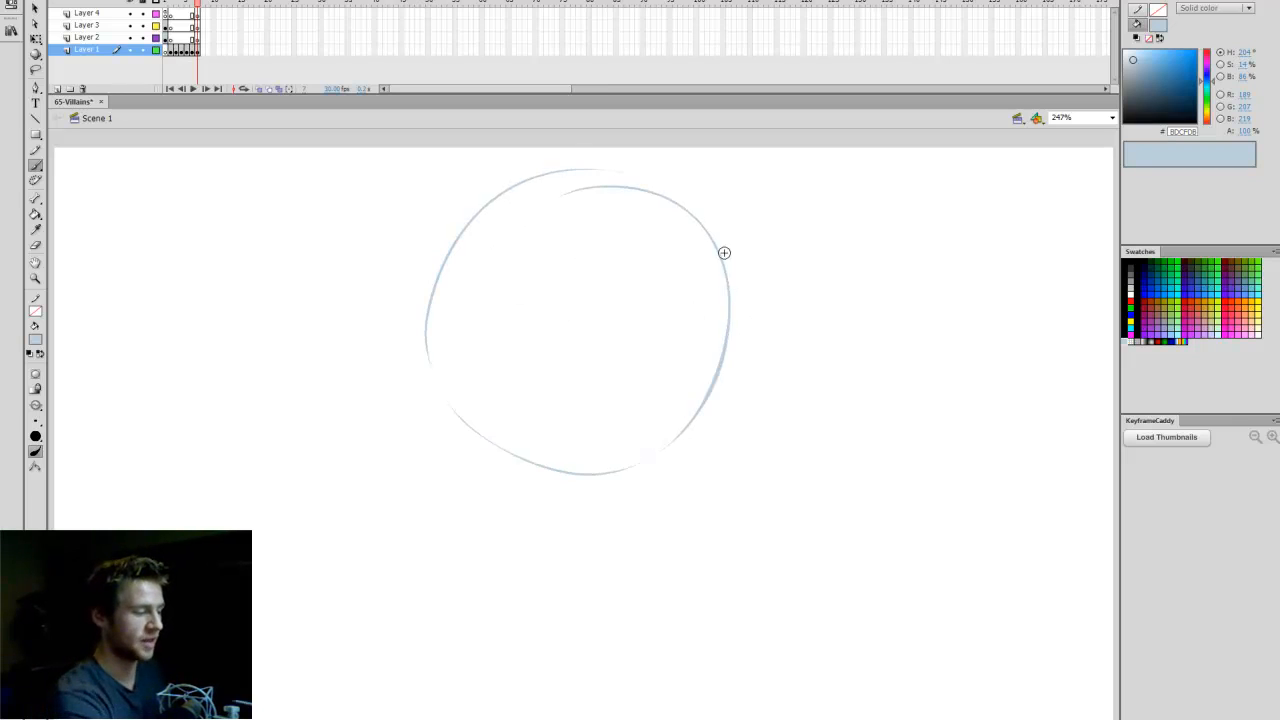
pyautogui.moveTo(496, 196)
pyautogui.mouseDown()
pyautogui.moveTo(563, 177)
pyautogui.moveTo(717, 387)
pyautogui.mouseUp()
pyautogui.moveTo(431, 314)
pyautogui.mouseDown()
pyautogui.moveTo(591, 480)
pyautogui.moveTo(649, 465)
pyautogui.moveTo(712, 380)
pyautogui.mouseUp()
# Extend the head below the circle with long side lines and angled jaw strokes converging on a narrow chin.
pyautogui.moveTo(432, 366)
pyautogui.mouseDown()
pyautogui.moveTo(478, 545)
pyautogui.moveTo(519, 584)
pyautogui.mouseUp()
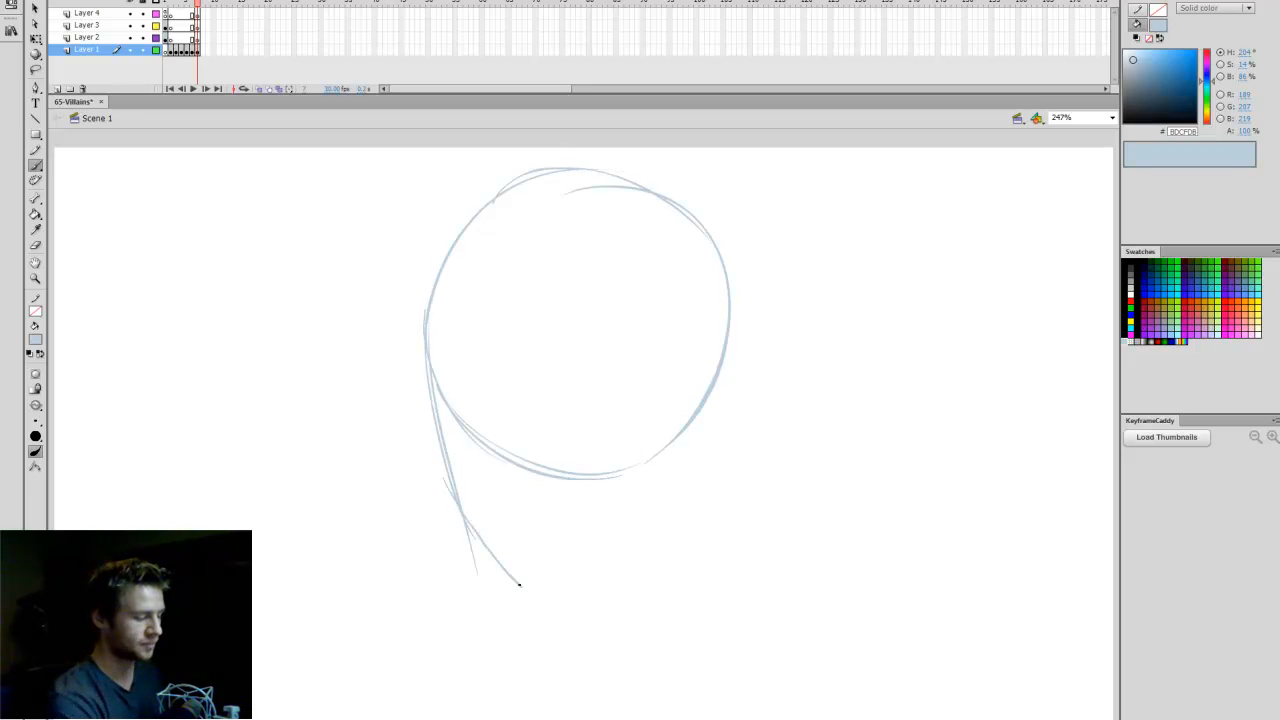
pyautogui.moveTo(470, 524)
pyautogui.mouseDown()
pyautogui.moveTo(540, 604)
pyautogui.moveTo(646, 540)
pyautogui.mouseUp()
pyautogui.moveTo(552, 606); pyautogui.dragTo(650, 530)
pyautogui.moveTo(704, 374); pyautogui.dragTo(666, 524)
pyautogui.moveTo(702, 356); pyautogui.dragTo(664, 548)
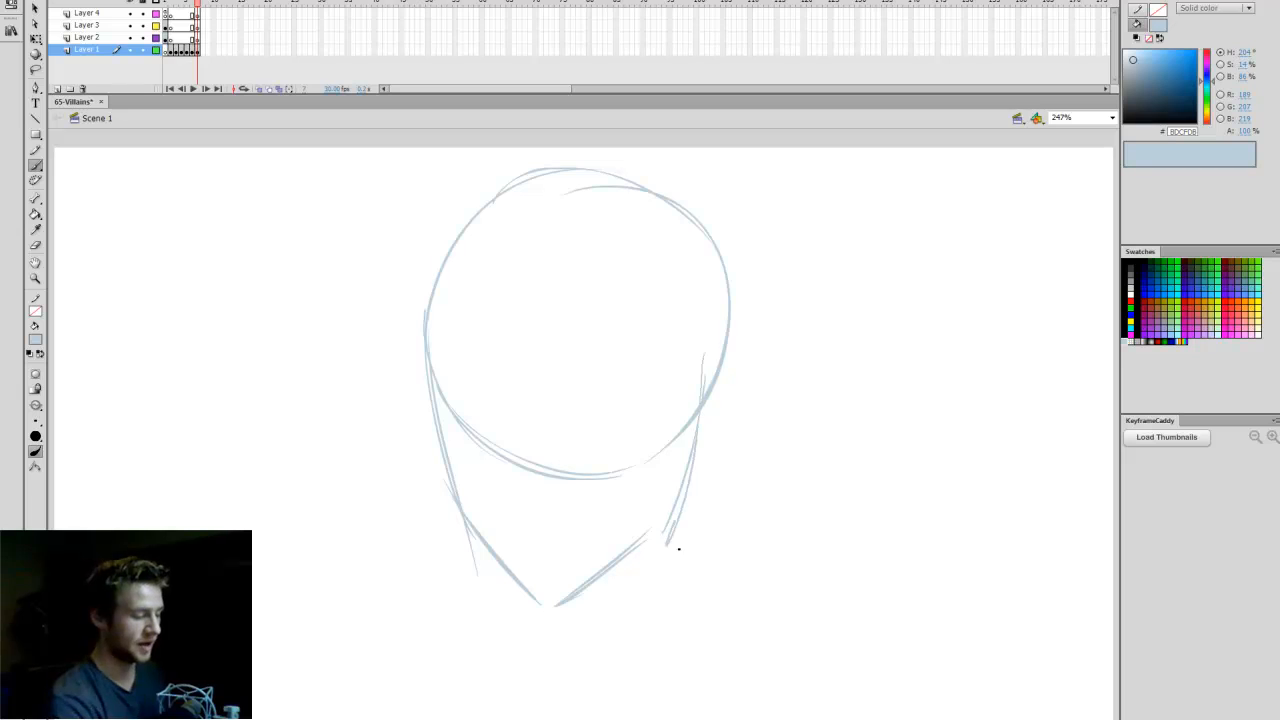
pyautogui.moveTo(718, 326)
pyautogui.mouseDown()
pyautogui.moveTo(668, 546)
pyautogui.moveTo(575, 617)
pyautogui.mouseUp()
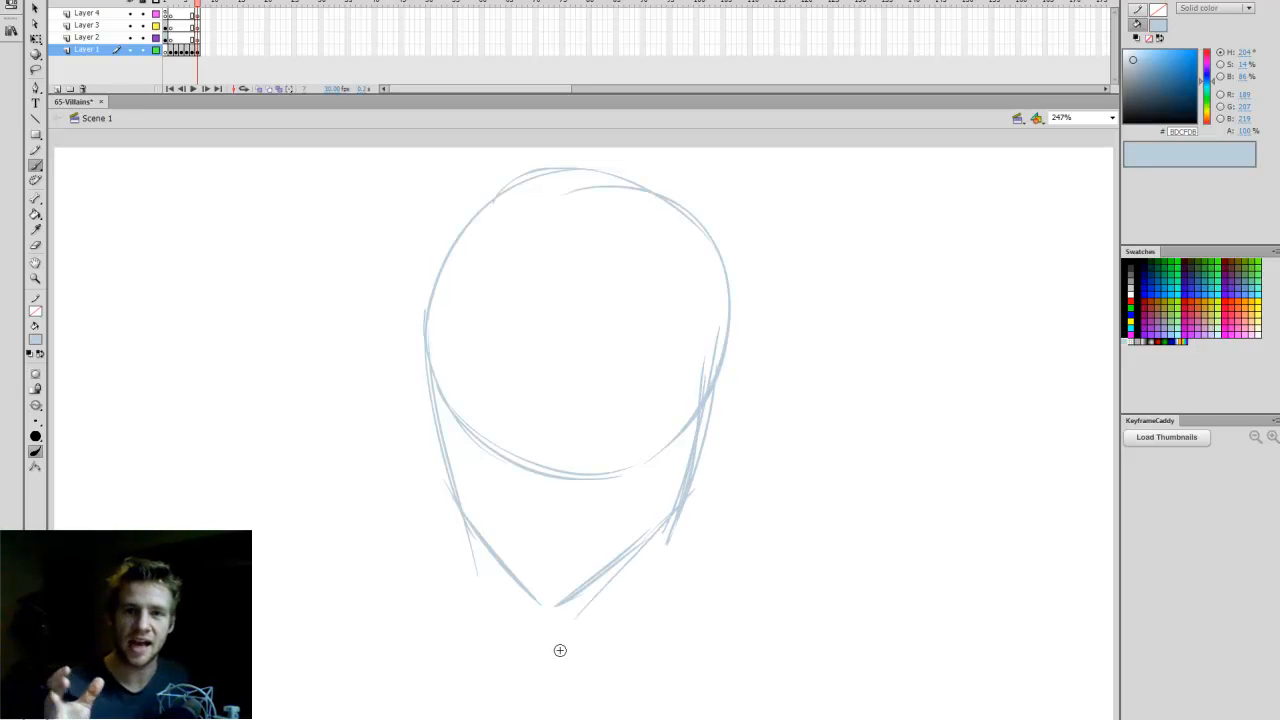
# Consult the villain attributes frame and add a curved vertical centre line and a horizontal guideline across the head.
pyautogui.press(',')
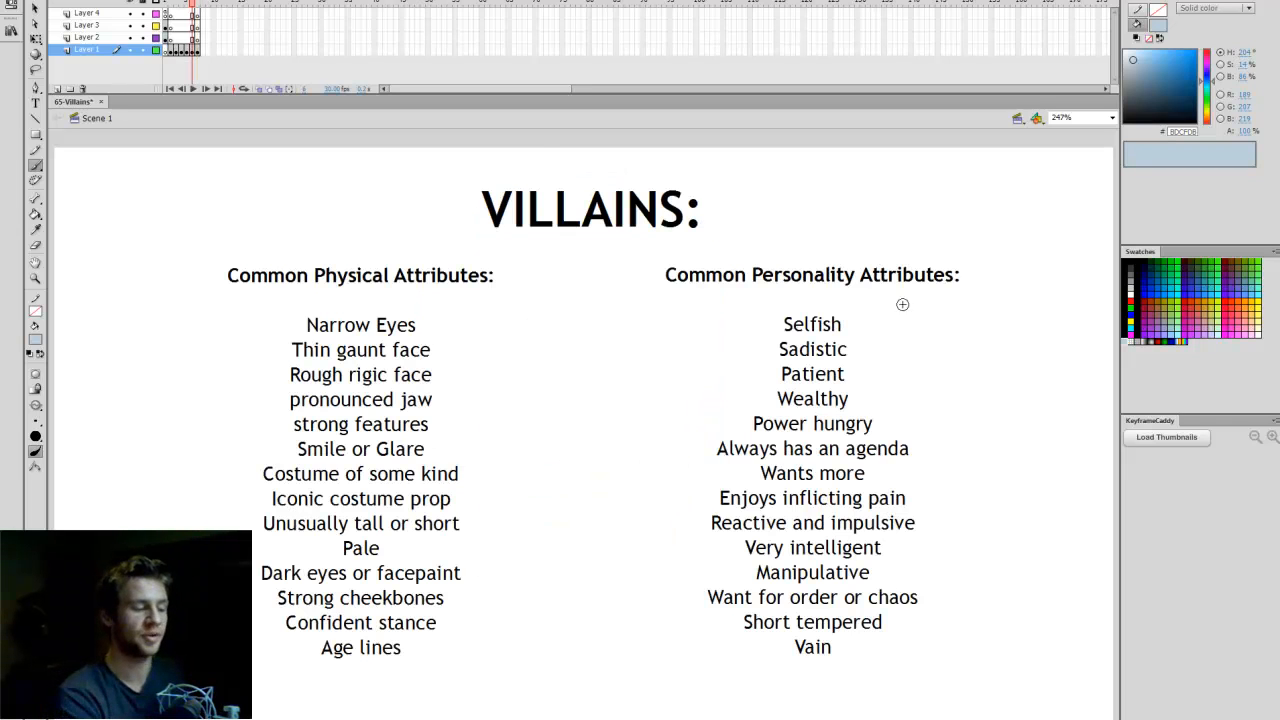
pyautogui.press('.')
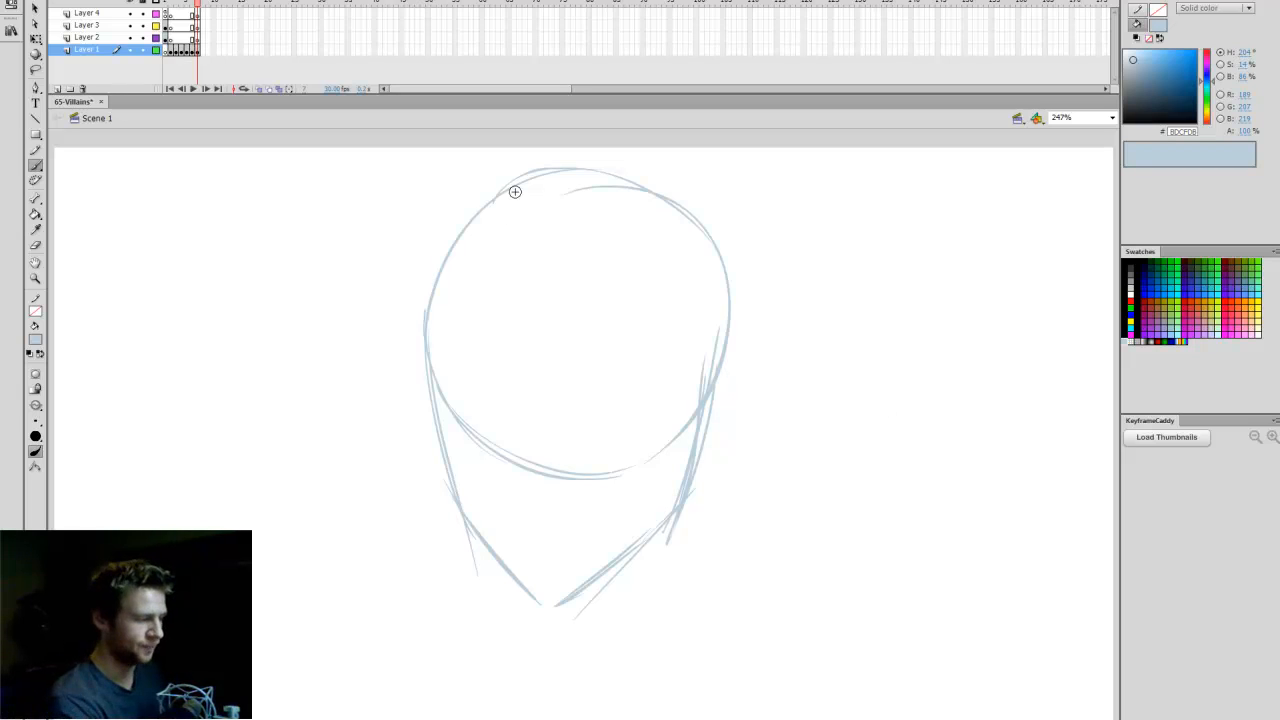
pyautogui.moveTo(514, 191)
pyautogui.mouseDown()
pyautogui.moveTo(491, 360)
pyautogui.moveTo(545, 645)
pyautogui.mouseUp()
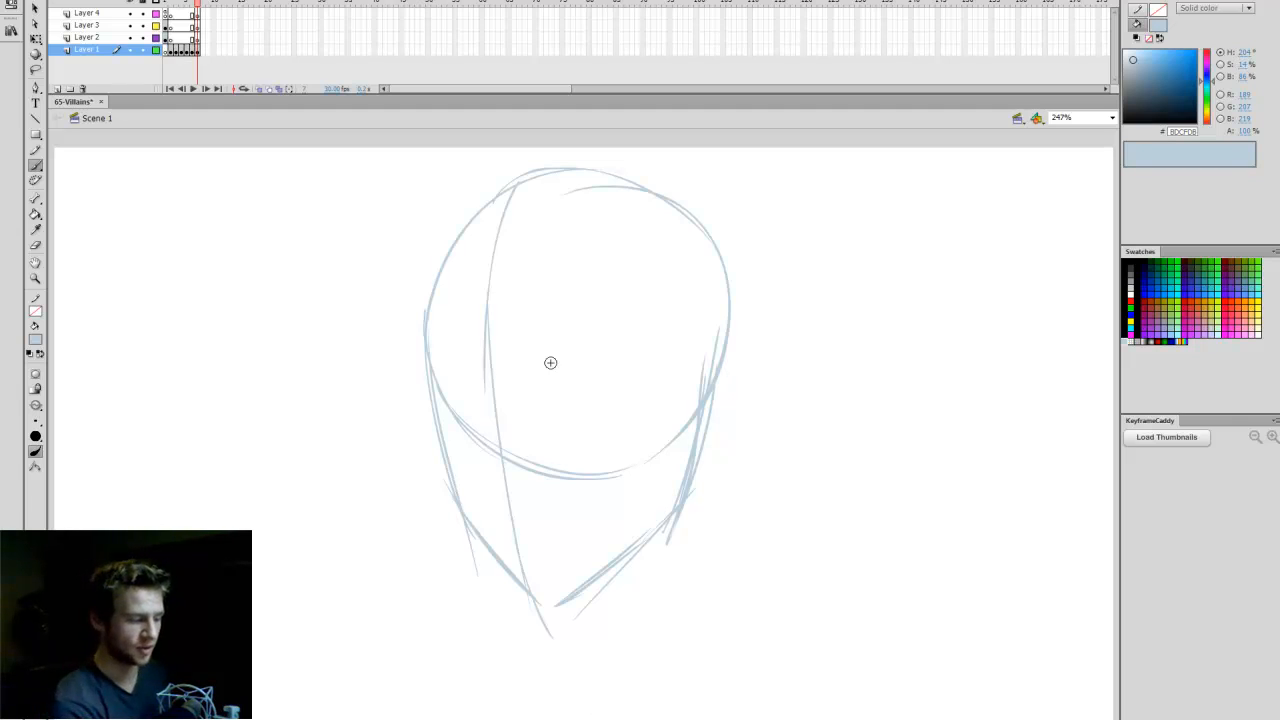
pyautogui.moveTo(445, 422); pyautogui.dragTo(690, 402)
pyautogui.moveTo(450, 426); pyautogui.dragTo(695, 398)
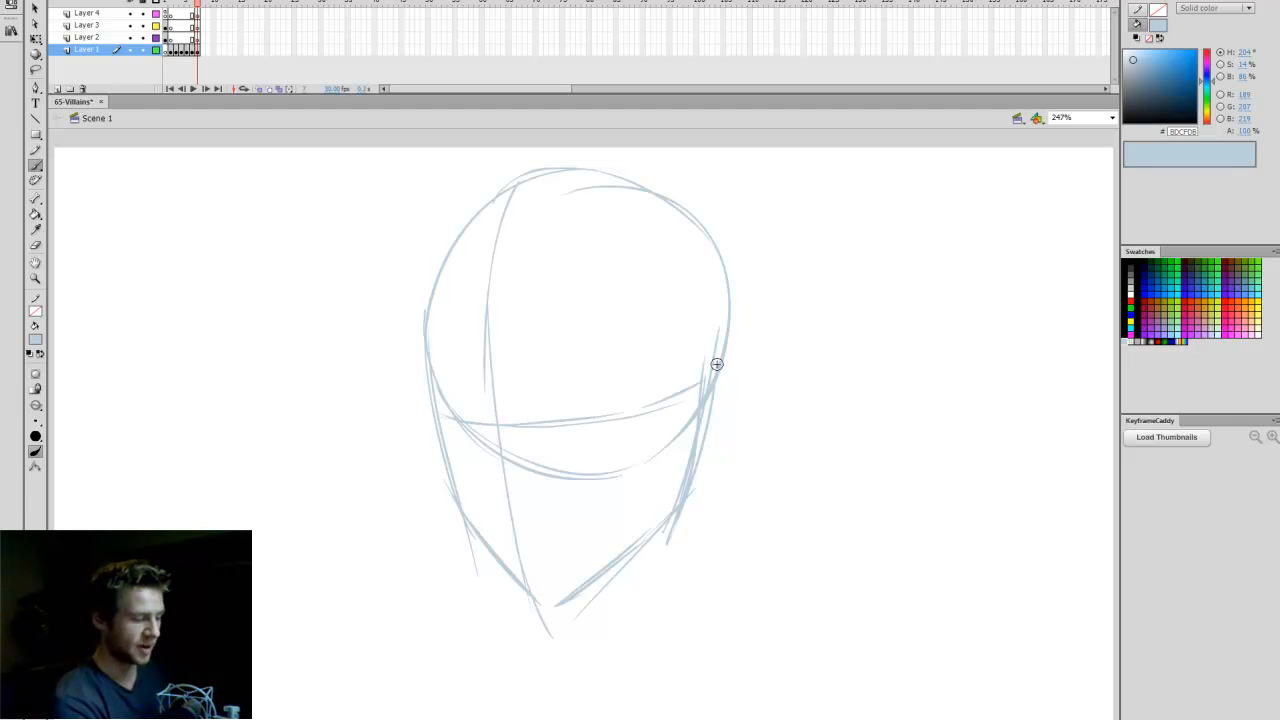
pyautogui.hotkey('ctrl', 'z')
pyautogui.moveTo(437, 411); pyautogui.dragTo(705, 403)
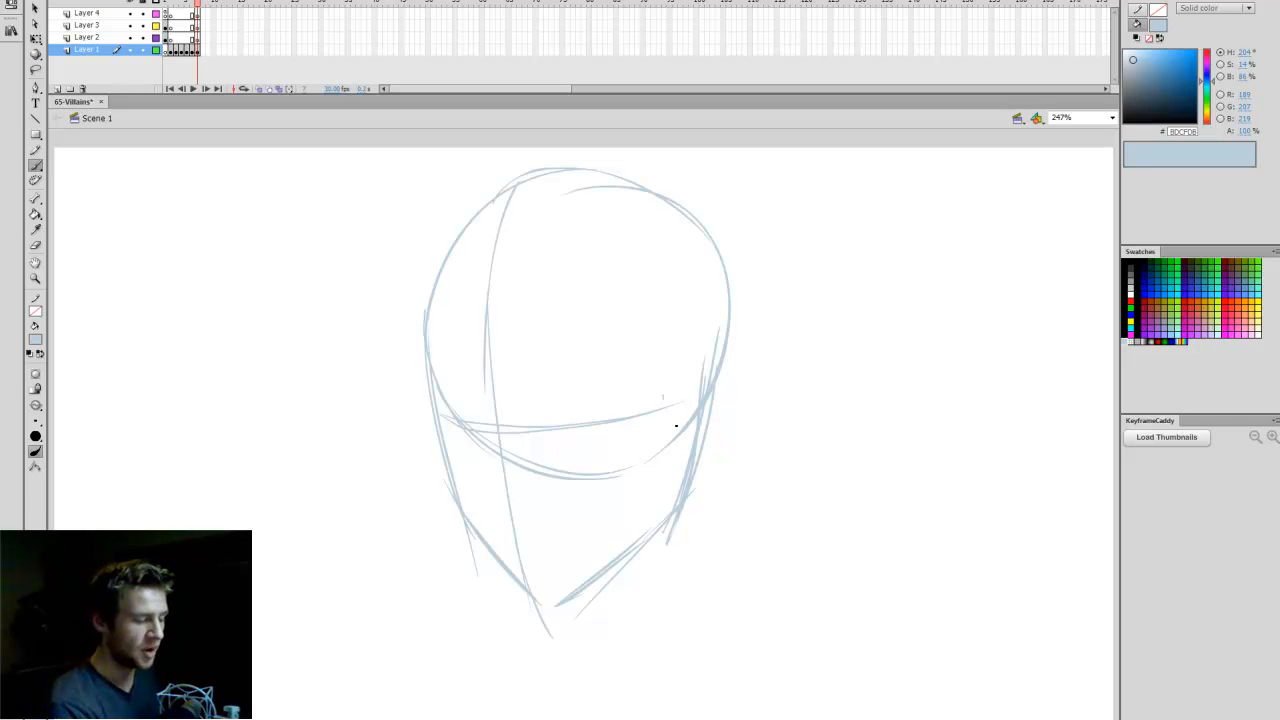
# Define the near cheekbone and jawline, and contour the far brow and cheek with angular strokes.
pyautogui.moveTo(665, 398)
pyautogui.mouseDown()
pyautogui.moveTo(646, 464)
pyautogui.moveTo(666, 434)
pyautogui.moveTo(604, 478)
pyautogui.mouseUp()
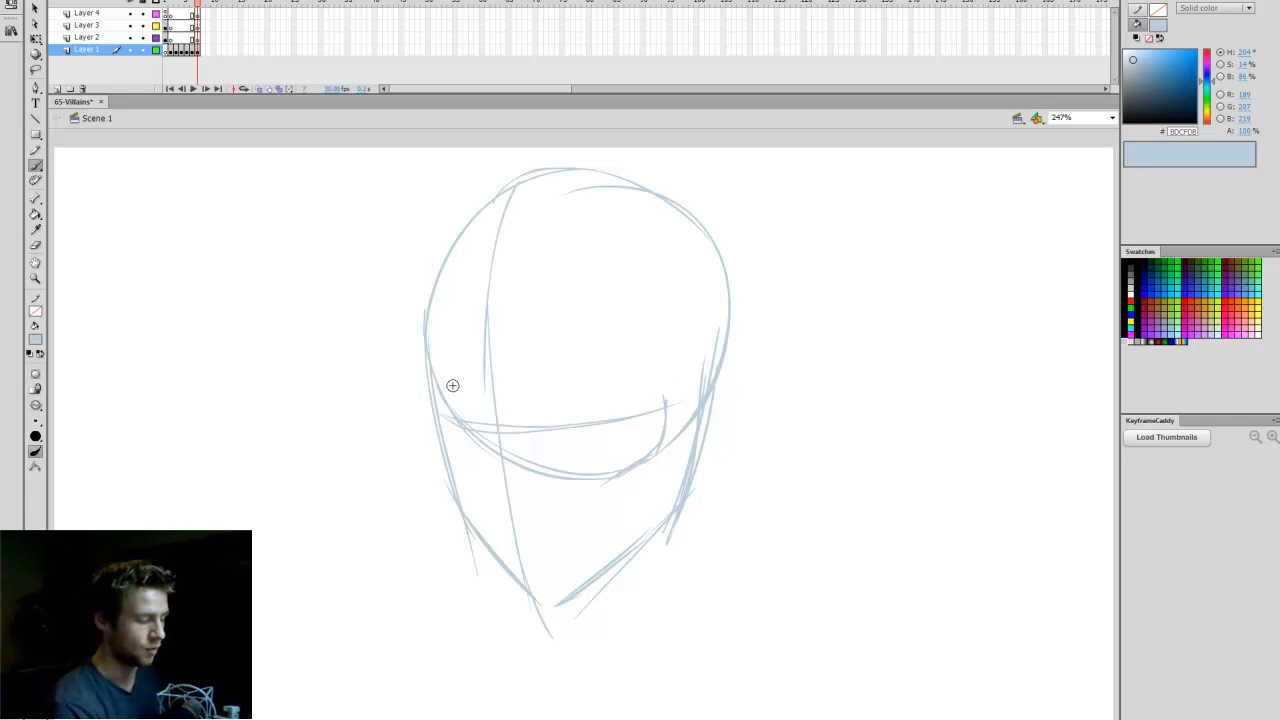
pyautogui.moveTo(430, 280); pyautogui.dragTo(418, 382)
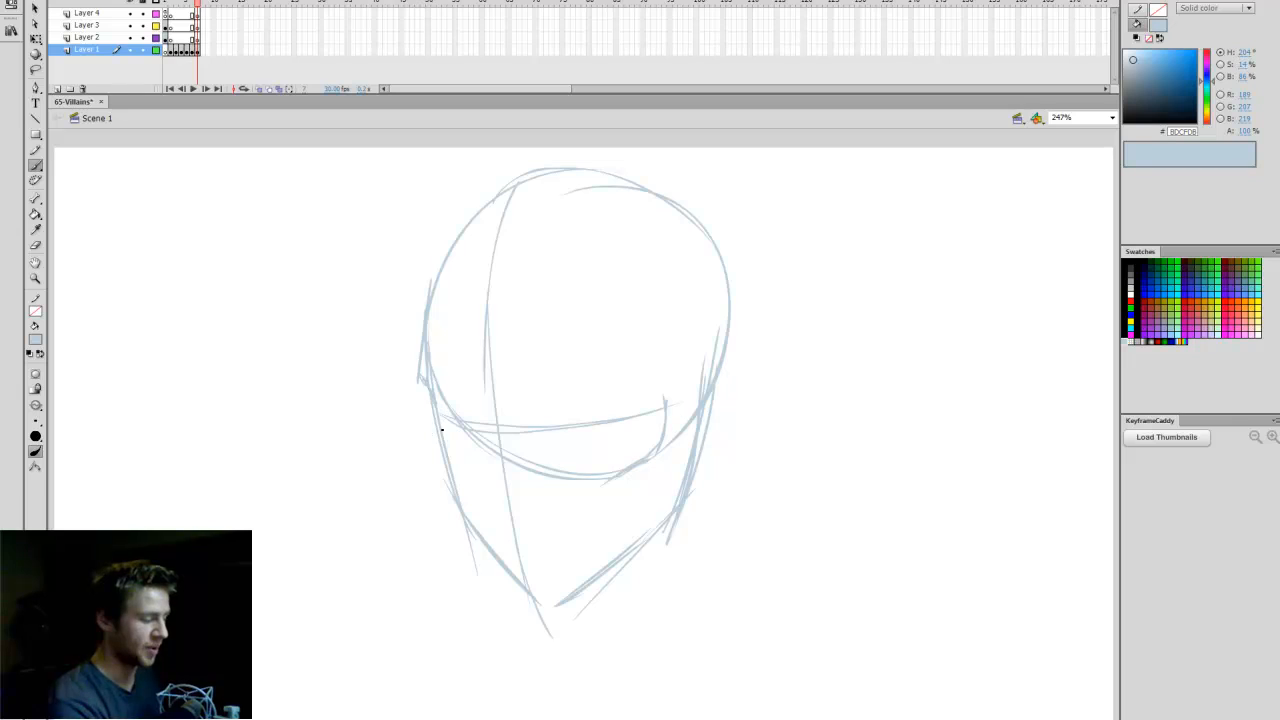
pyautogui.moveTo(436, 452); pyautogui.dragTo(466, 494)
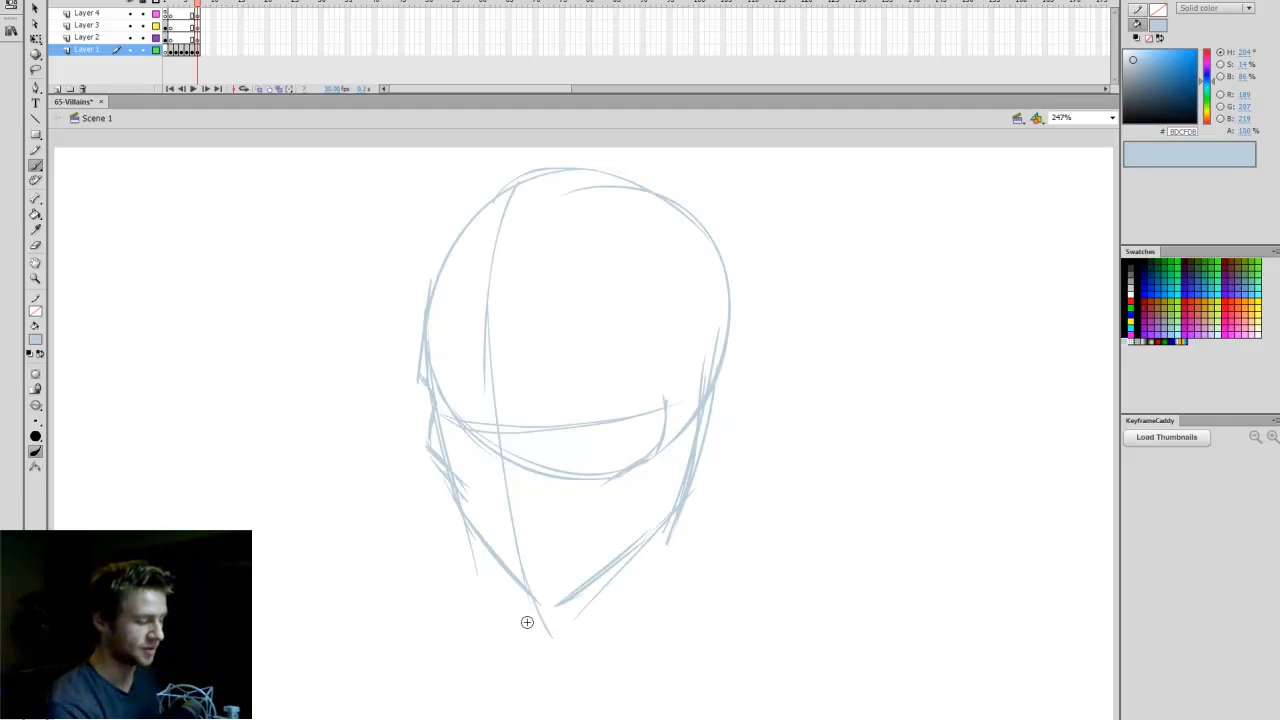
pyautogui.moveTo(672, 515); pyautogui.dragTo(575, 590)
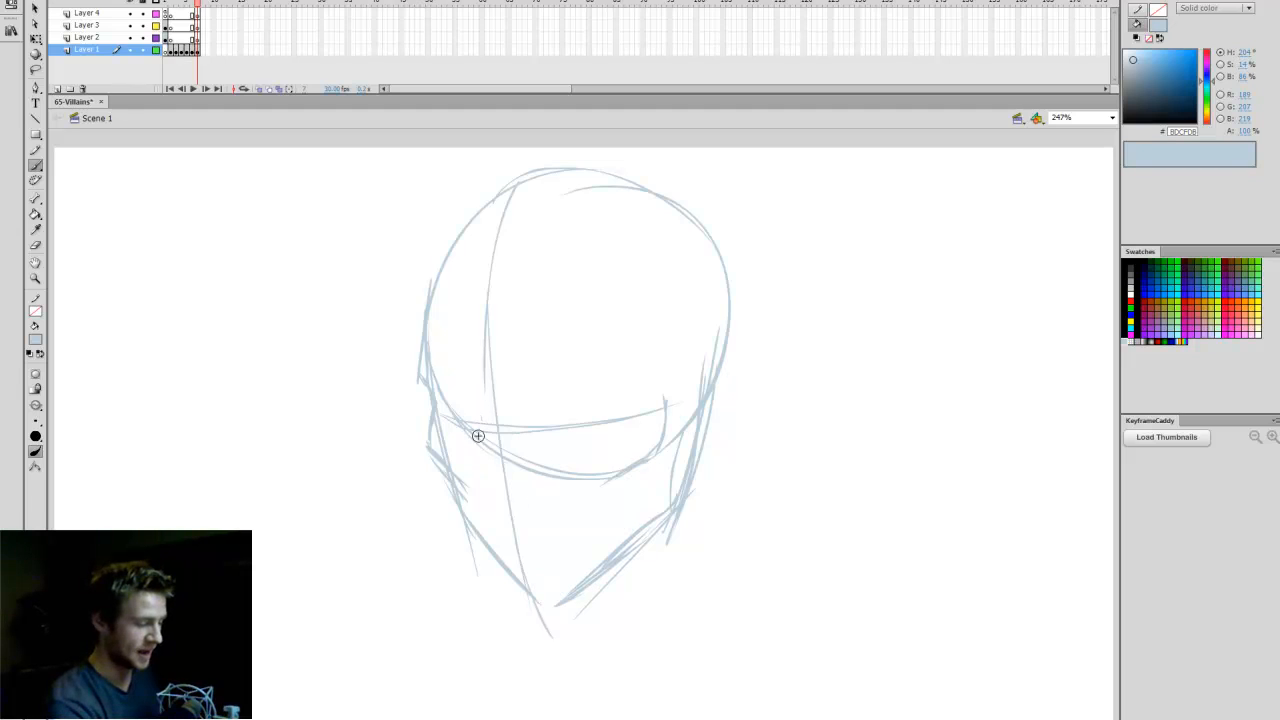
pyautogui.moveTo(481, 397); pyautogui.dragTo(476, 493)
pyautogui.moveTo(483, 442); pyautogui.dragTo(481, 496)
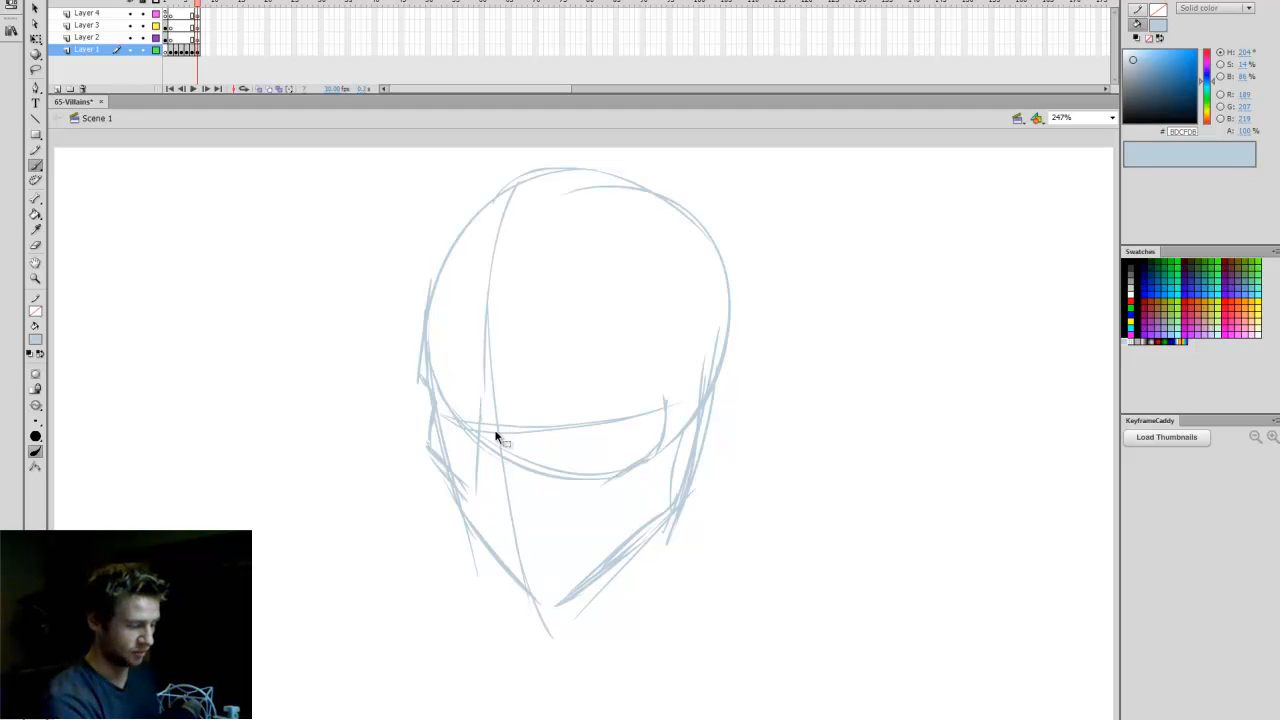
pyautogui.hotkey('ctrl', 'z')
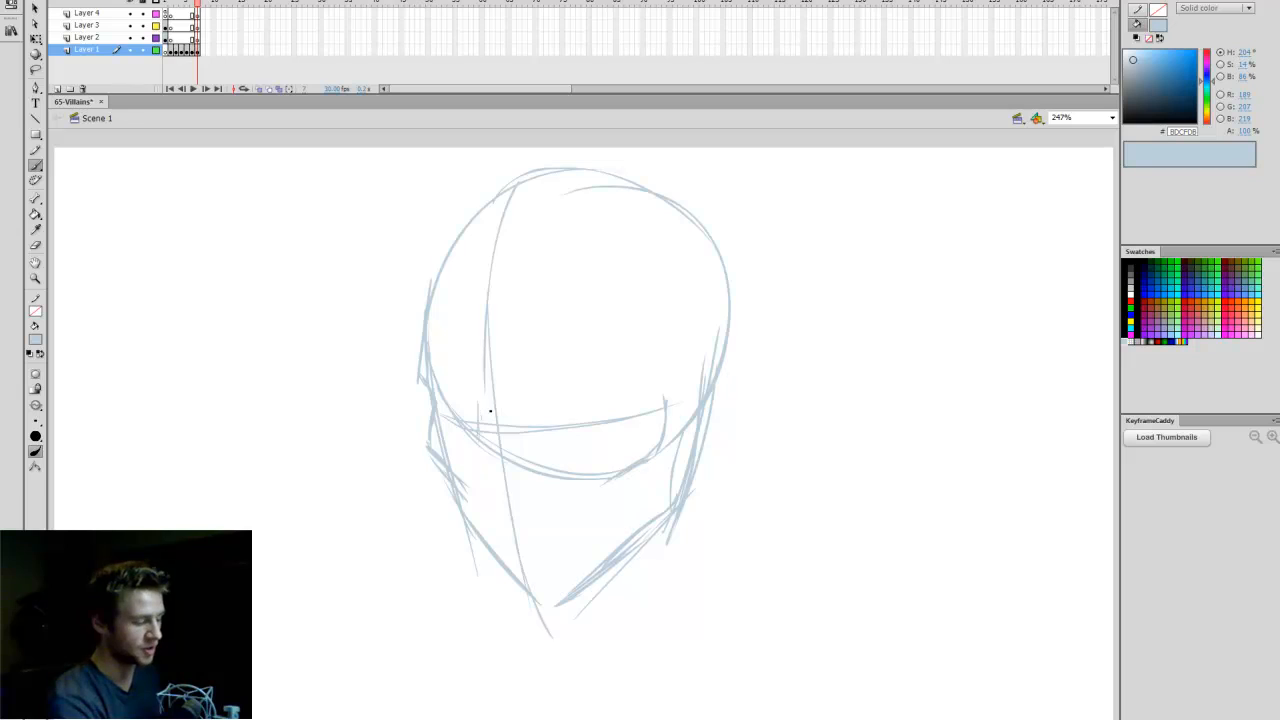
# Sketch a long pointed nose with its nostril, switch to a smaller eraser size, and clear the guideline crossing it.
pyautogui.moveTo(480, 404)
pyautogui.mouseDown()
pyautogui.moveTo(472, 452)
pyautogui.moveTo(475, 499)
pyautogui.moveTo(486, 486)
pyautogui.moveTo(510, 523)
pyautogui.moveTo(477, 499)
pyautogui.moveTo(481, 509)
pyautogui.moveTo(508, 520)
pyautogui.moveTo(544, 484)
pyautogui.moveTo(518, 463)
pyautogui.mouseUp()
pyautogui.press('e')
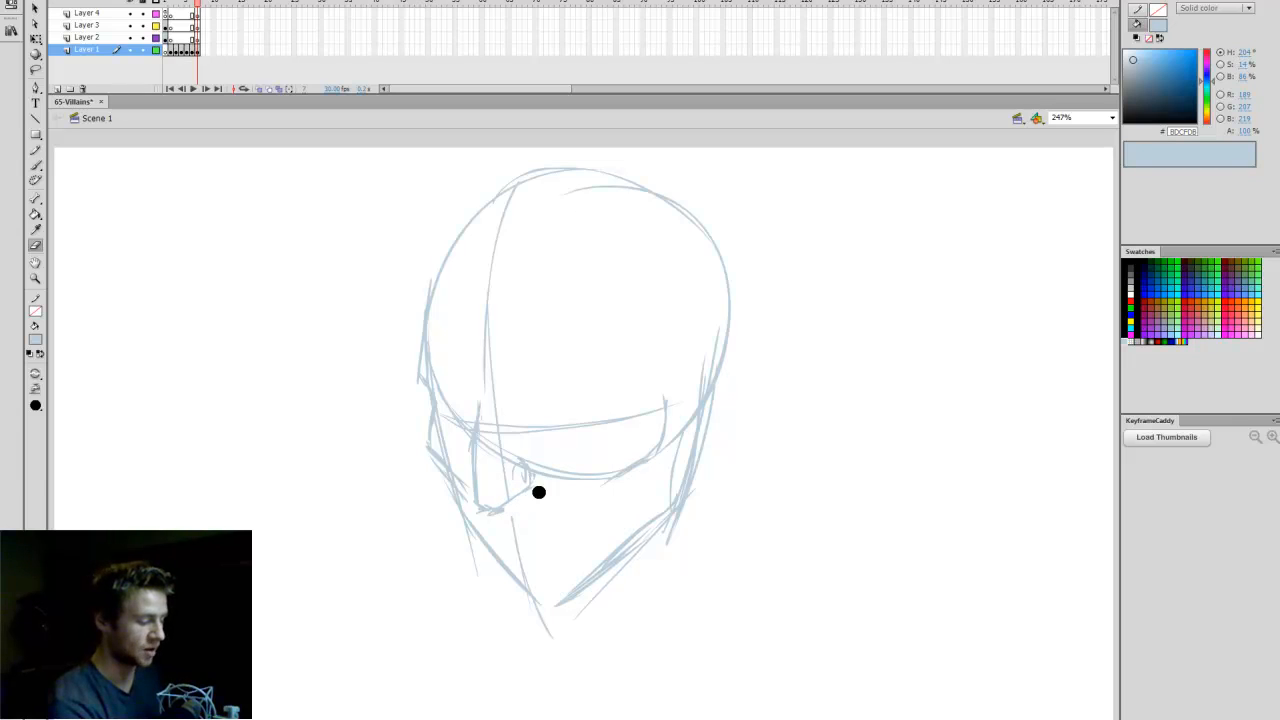
pyautogui.click(35, 405)
pyautogui.click(70, 422)
pyautogui.press('b')
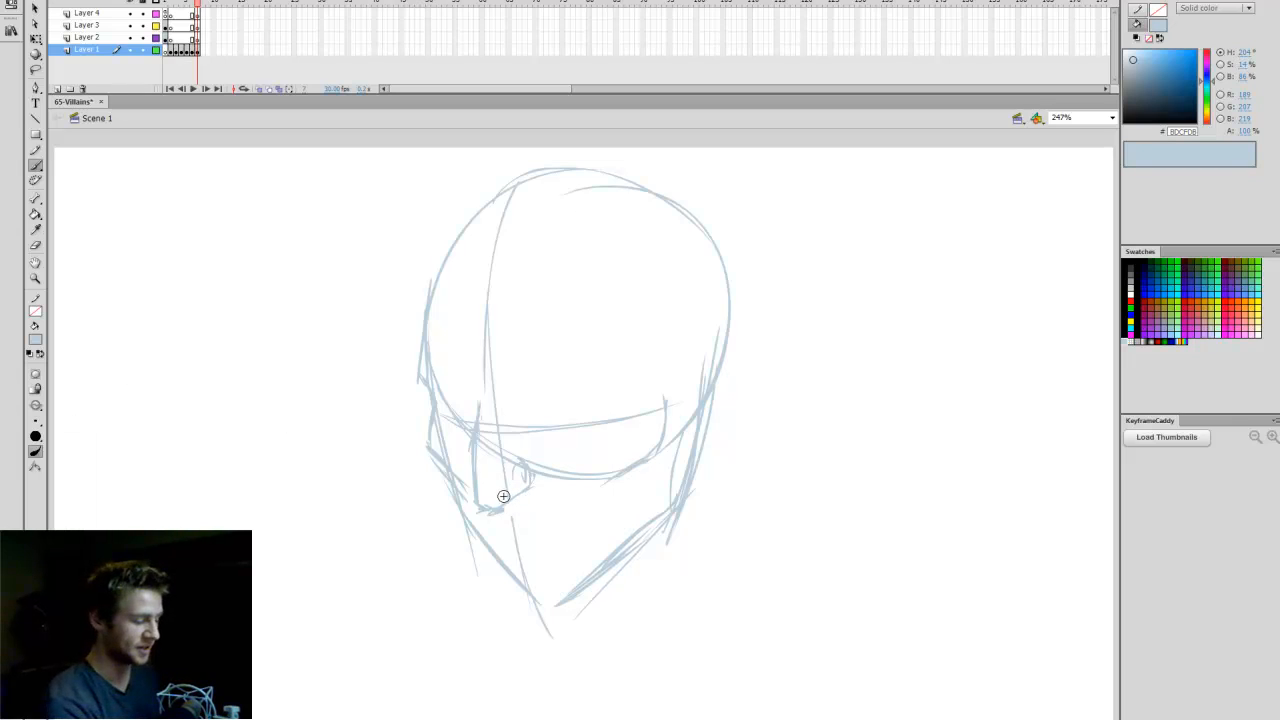
pyautogui.moveTo(511, 466); pyautogui.dragTo(514, 514)
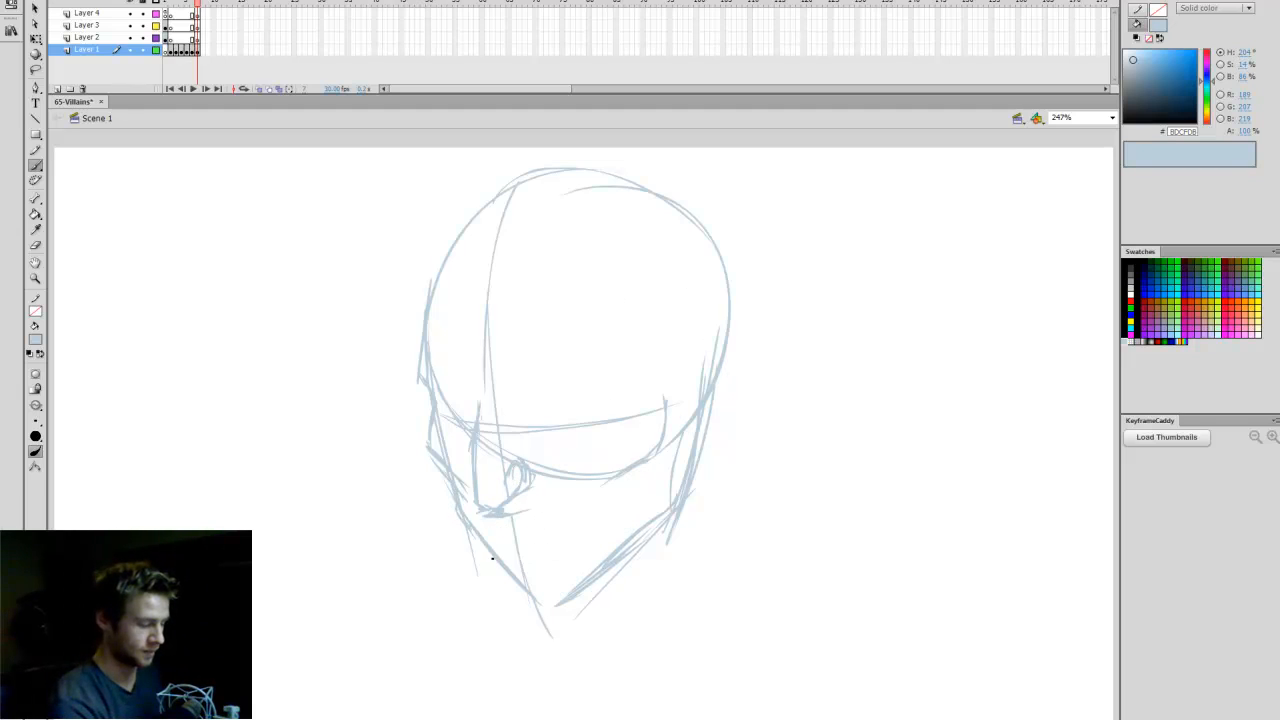
# Reshape the chin into a rounded tip and add hatching strokes for the hollow of the near cheek.
pyautogui.moveTo(477, 532); pyautogui.dragTo(487, 596)
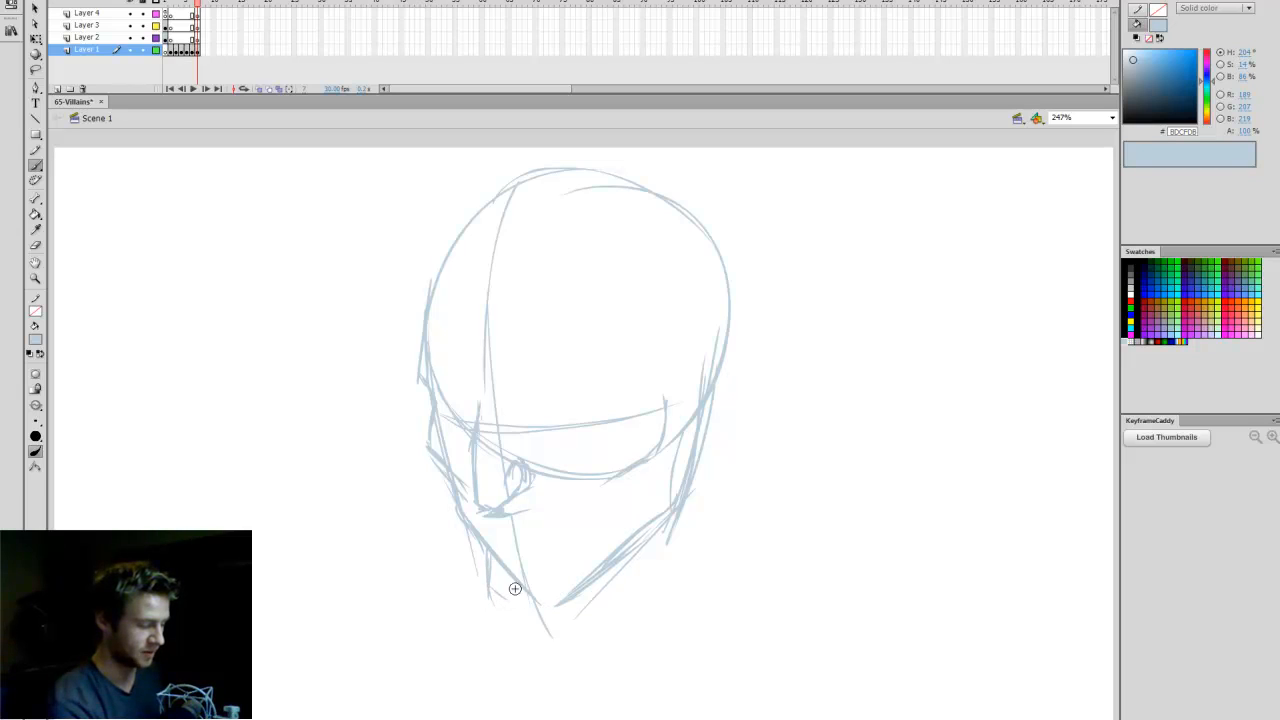
pyautogui.press('e')
pyautogui.press('b')
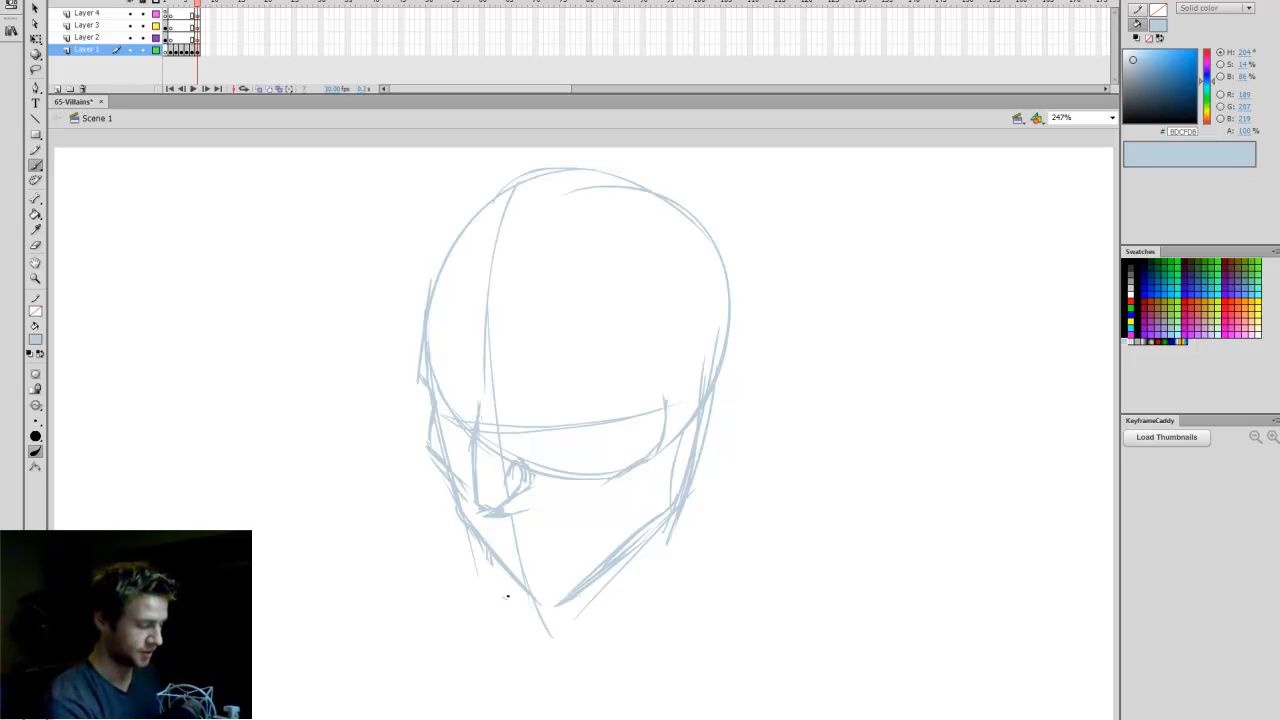
pyautogui.moveTo(494, 558)
pyautogui.mouseDown()
pyautogui.moveTo(514, 600)
pyautogui.moveTo(551, 597)
pyautogui.moveTo(602, 570)
pyautogui.moveTo(606, 505)
pyautogui.mouseUp()
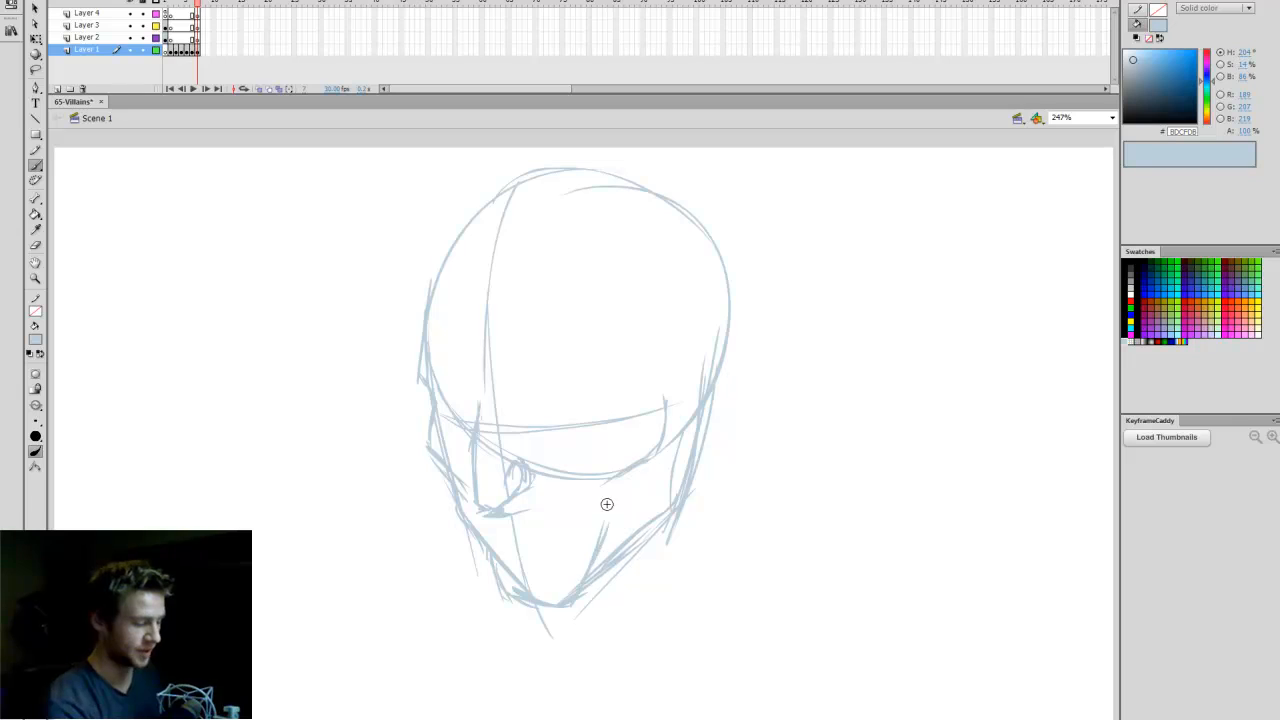
pyautogui.moveTo(582, 585)
pyautogui.mouseDown()
pyautogui.moveTo(608, 500)
pyautogui.moveTo(622, 502)
pyautogui.mouseUp()
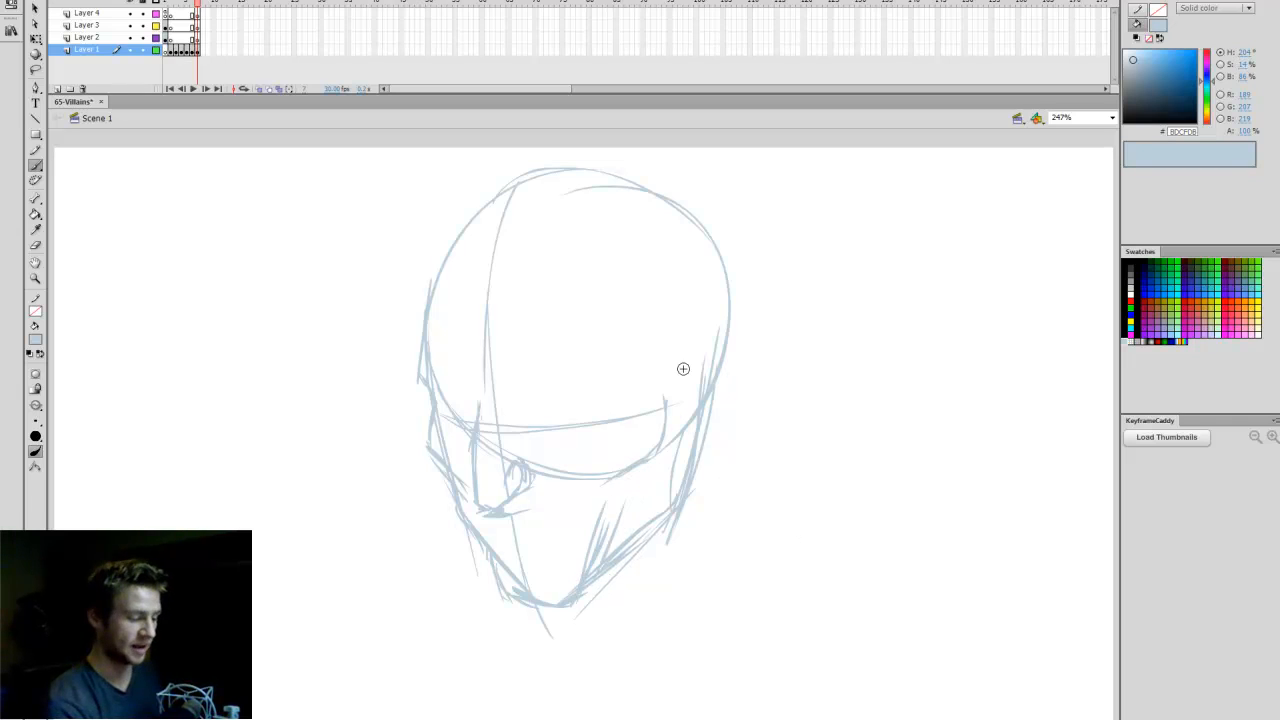
# Sketch the near ear, and draw slanted eyebrows with narrowed eyes above the horizontal guideline.
pyautogui.moveTo(680, 369)
pyautogui.mouseDown()
pyautogui.moveTo(708, 357)
pyautogui.moveTo(708, 380)
pyautogui.moveTo(686, 392)
pyautogui.mouseUp()
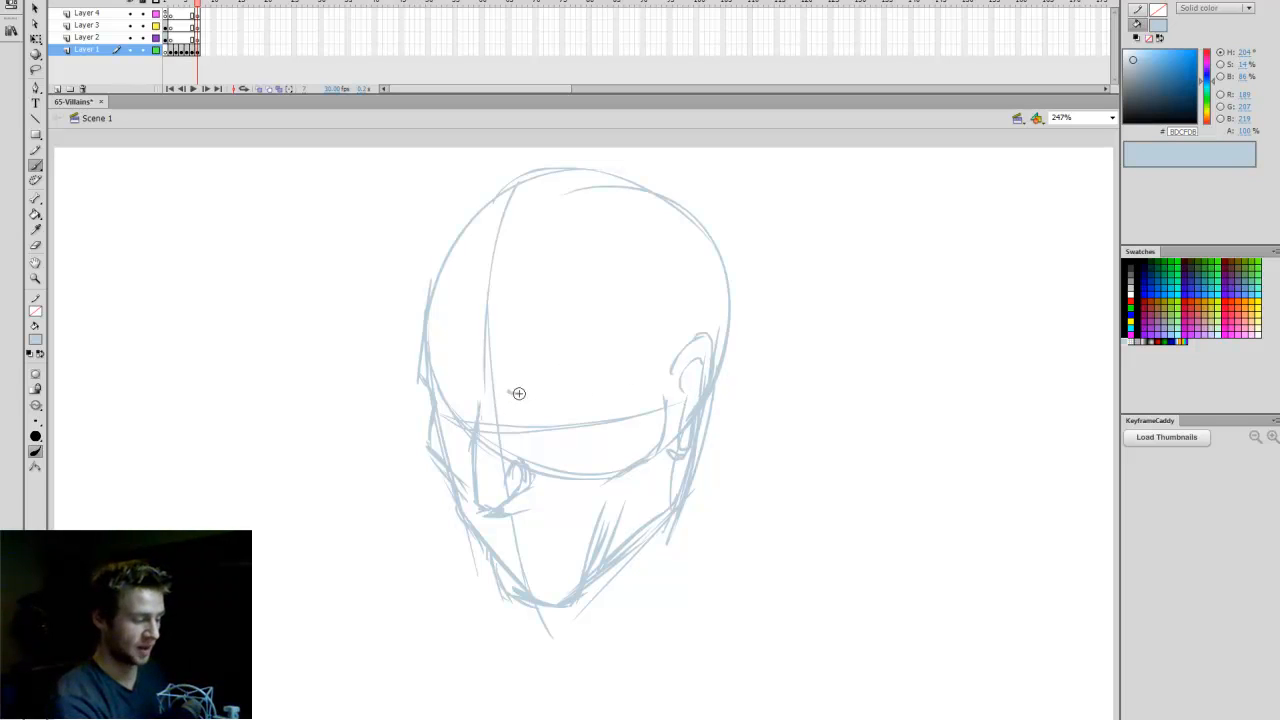
pyautogui.moveTo(519, 395); pyautogui.dragTo(652, 377)
pyautogui.press('e')
pyautogui.press('b')
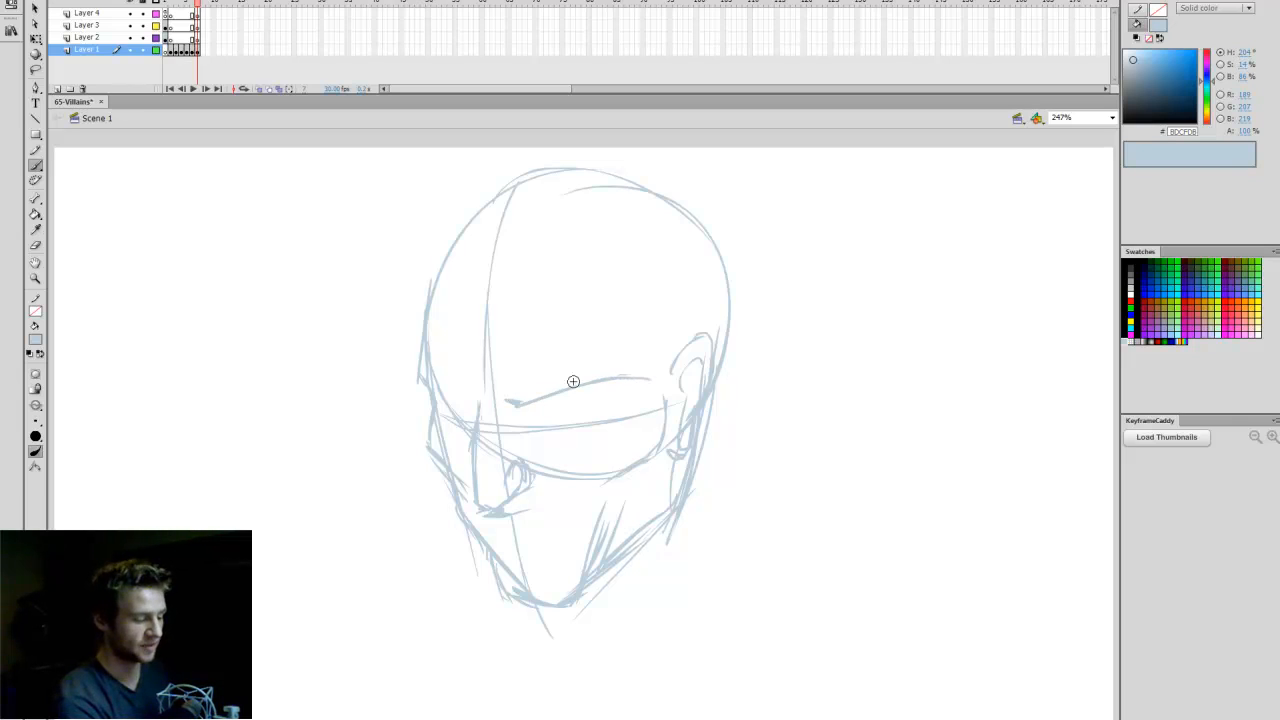
pyautogui.moveTo(531, 396); pyautogui.dragTo(640, 375)
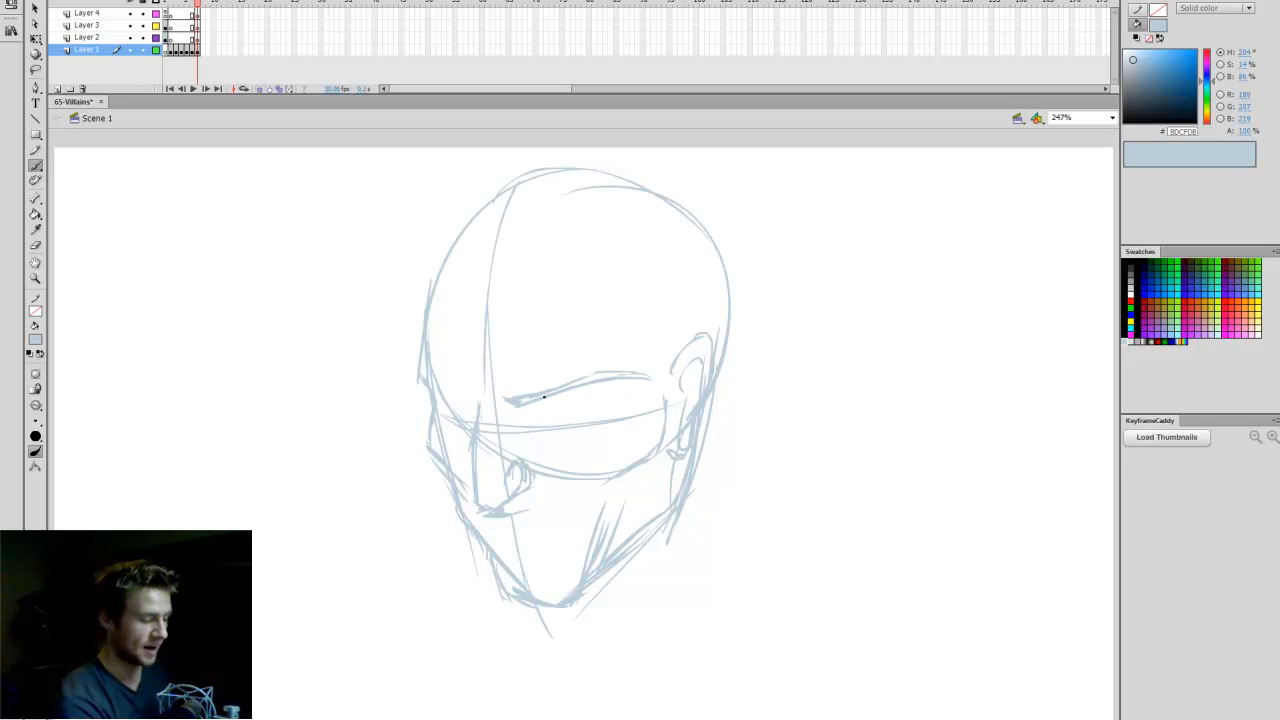
pyautogui.moveTo(550, 404)
pyautogui.mouseDown()
pyautogui.moveTo(604, 395)
pyautogui.moveTo(592, 381)
pyautogui.moveTo(594, 399)
pyautogui.moveTo(629, 400)
pyautogui.moveTo(588, 390)
pyautogui.mouseUp()
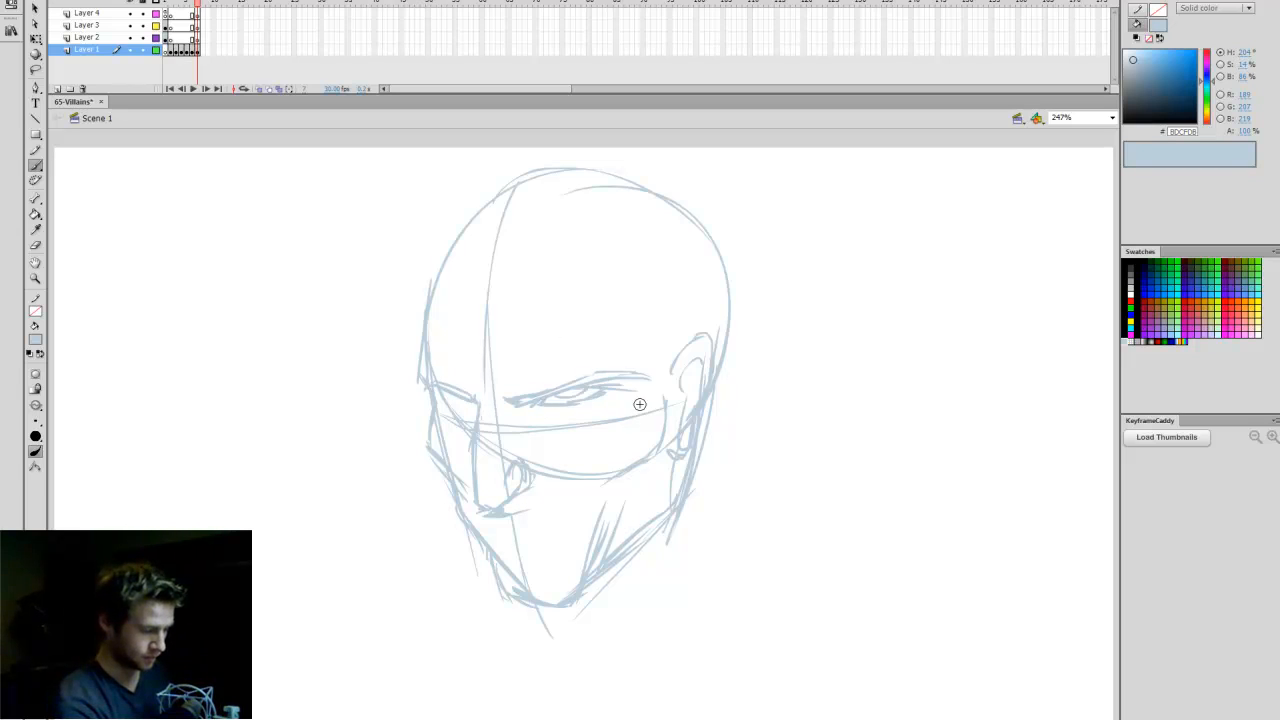
pyautogui.moveTo(537, 414)
pyautogui.mouseDown()
pyautogui.moveTo(597, 429)
pyautogui.moveTo(606, 398)
pyautogui.mouseUp()
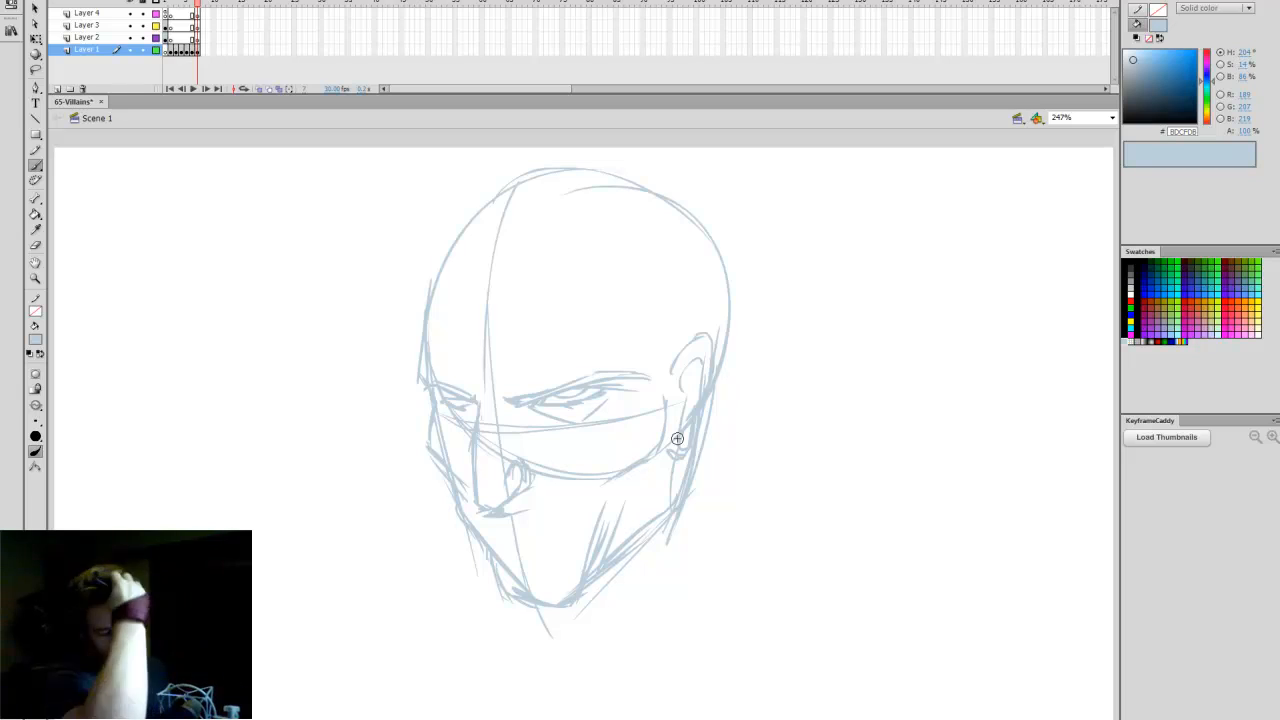
# Delete the near eye and eyebrow with a lasso selection and redraw them with a sharply arched brow.
pyautogui.press('l')
pyautogui.moveTo(651, 374)
pyautogui.mouseDown()
pyautogui.moveTo(609, 409)
pyautogui.moveTo(505, 402)
pyautogui.moveTo(654, 340)
pyautogui.mouseUp()
pyautogui.press('Delete')
pyautogui.press('b')
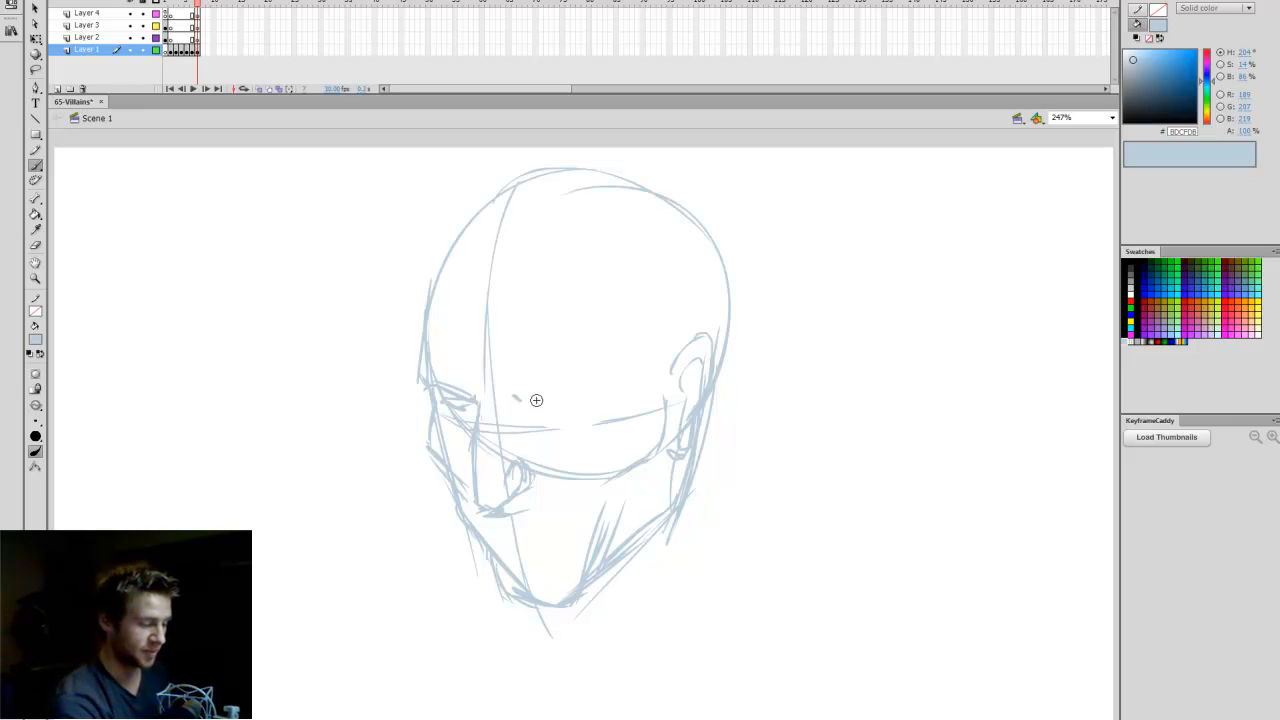
pyautogui.moveTo(523, 401)
pyautogui.mouseDown()
pyautogui.moveTo(566, 371)
pyautogui.moveTo(602, 370)
pyautogui.mouseUp()
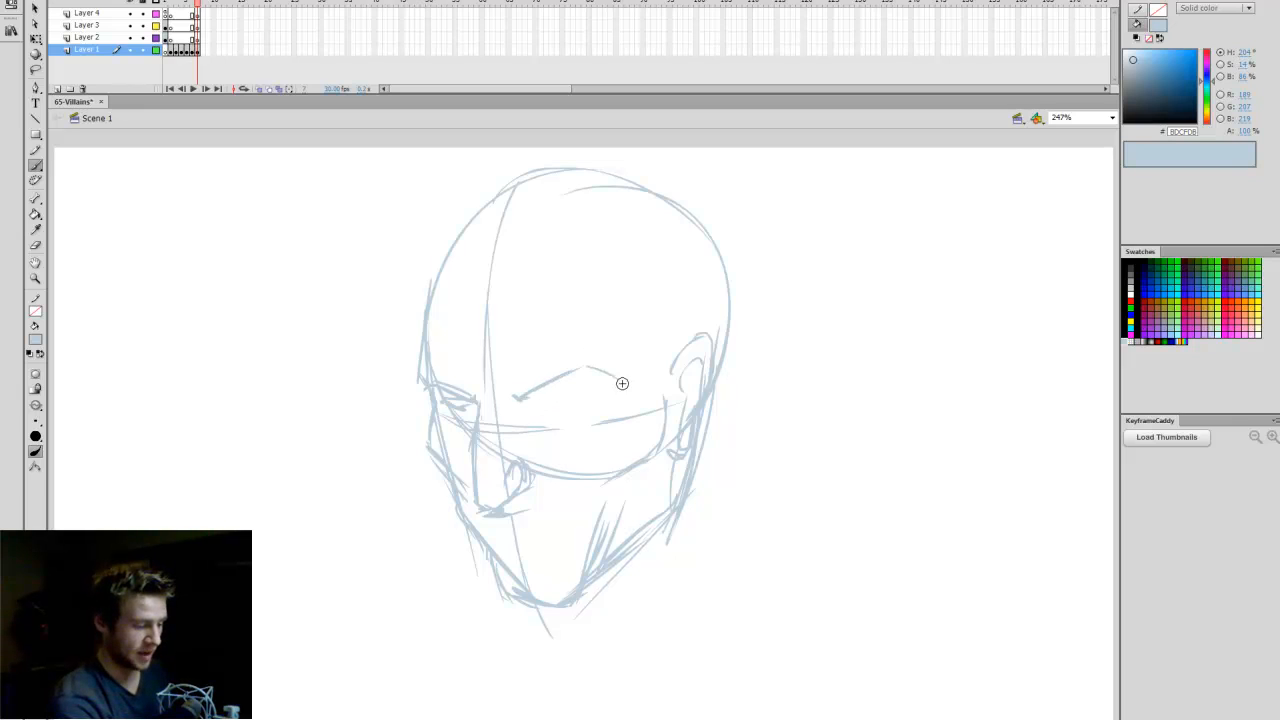
pyautogui.moveTo(515, 394)
pyautogui.mouseDown()
pyautogui.moveTo(592, 355)
pyautogui.moveTo(619, 391)
pyautogui.moveTo(585, 390)
pyautogui.moveTo(572, 424)
pyautogui.moveTo(614, 400)
pyautogui.moveTo(557, 414)
pyautogui.moveTo(585, 398)
pyautogui.mouseUp()
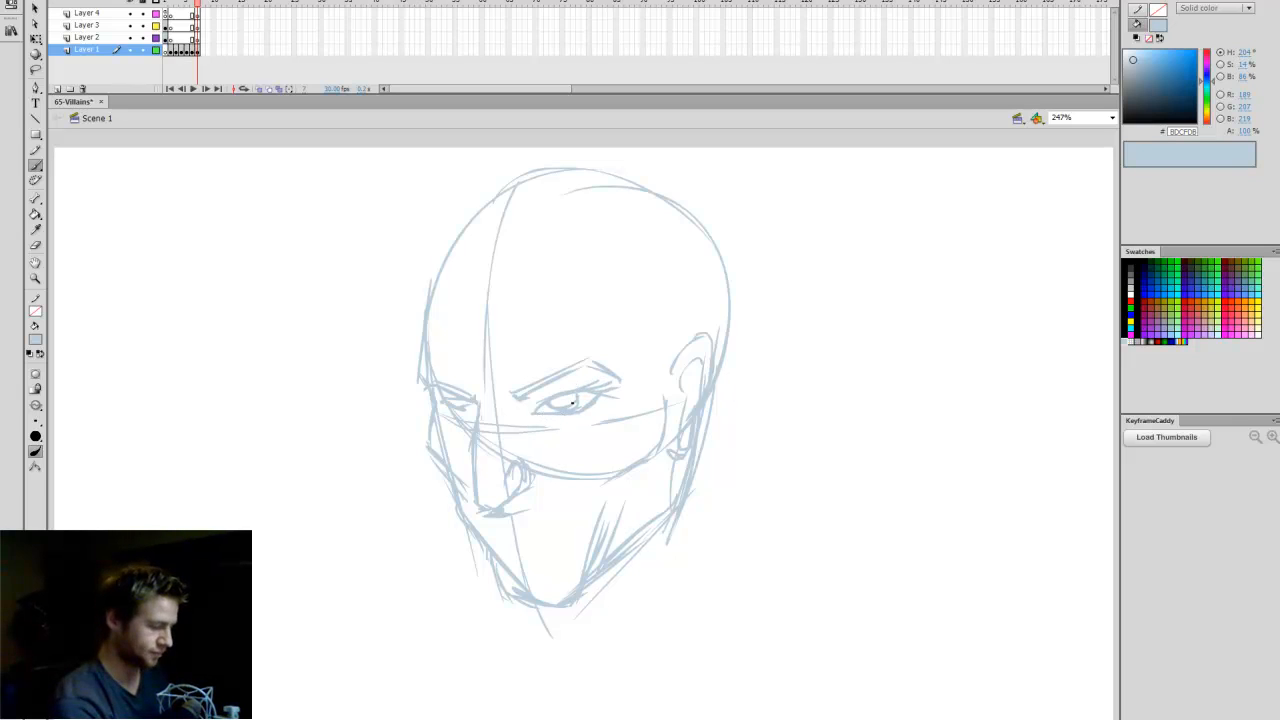
# Redraw the far eyebrow at a steeper slant and erase the overlapping construction lines around the chin.
pyautogui.press('e')
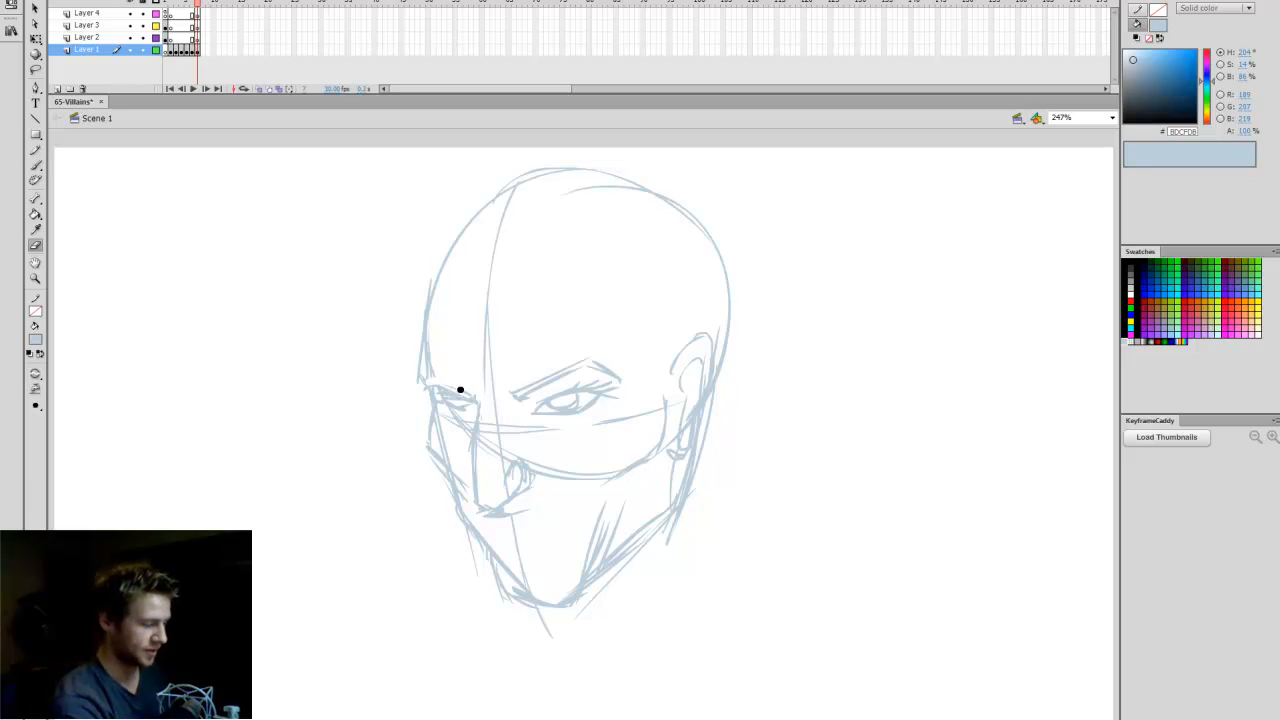
pyautogui.press('b')
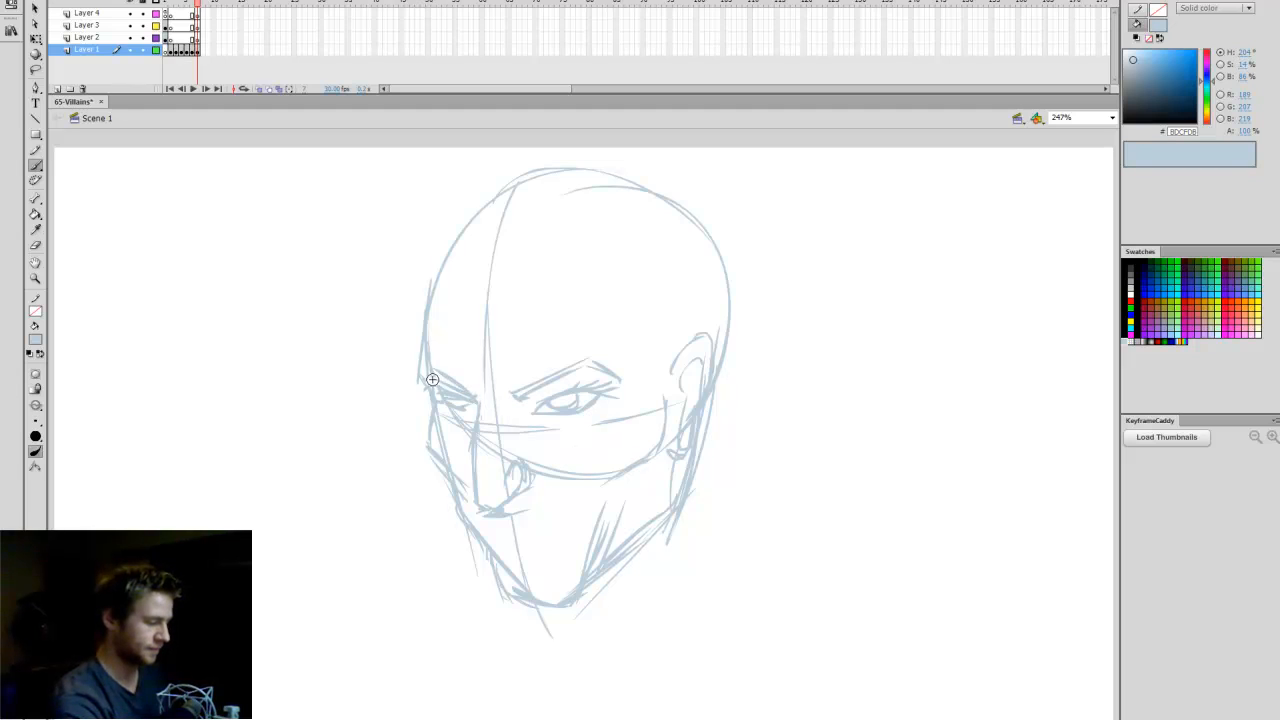
pyautogui.press('e')
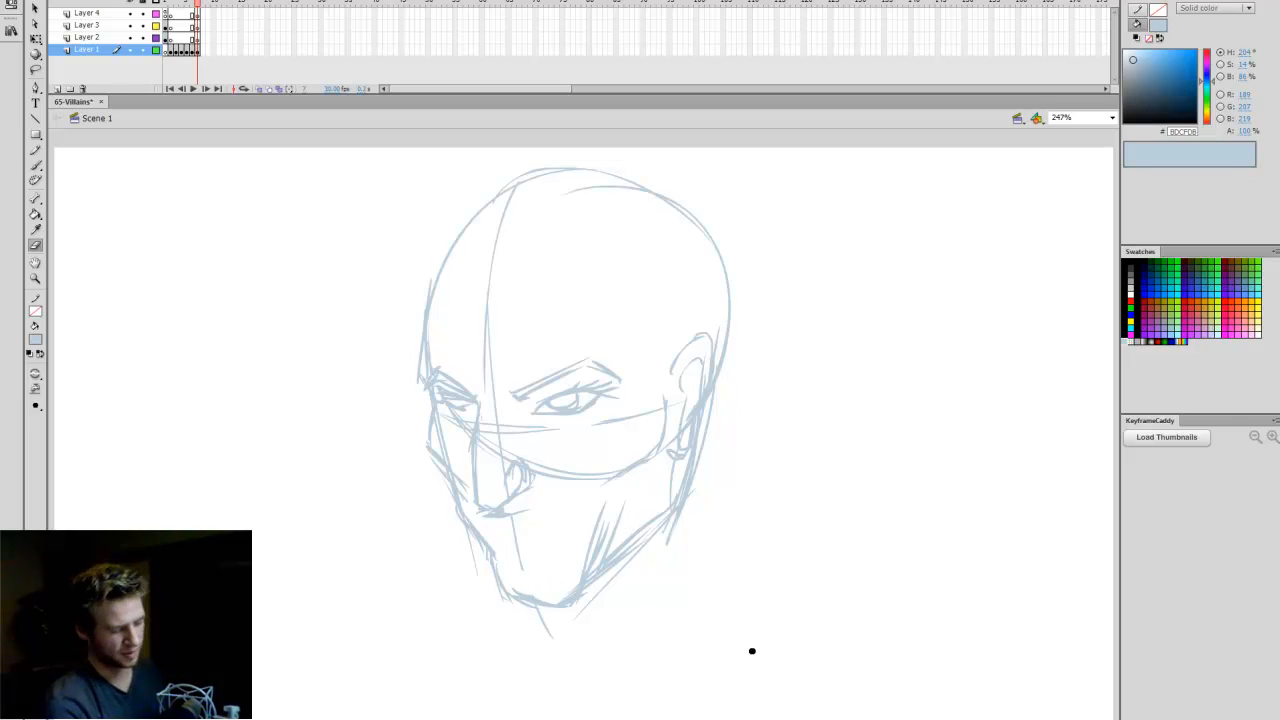
# Erase the nose and redraw it with a slimmer bridge and an angular nostril, clearing the stray strokes beneath its tip.
pyautogui.moveTo(478, 418)
pyautogui.mouseDown()
pyautogui.moveTo(491, 489)
pyautogui.moveTo(503, 506)
pyautogui.moveTo(514, 471)
pyautogui.moveTo(528, 503)
pyautogui.mouseUp()
pyautogui.press('b')
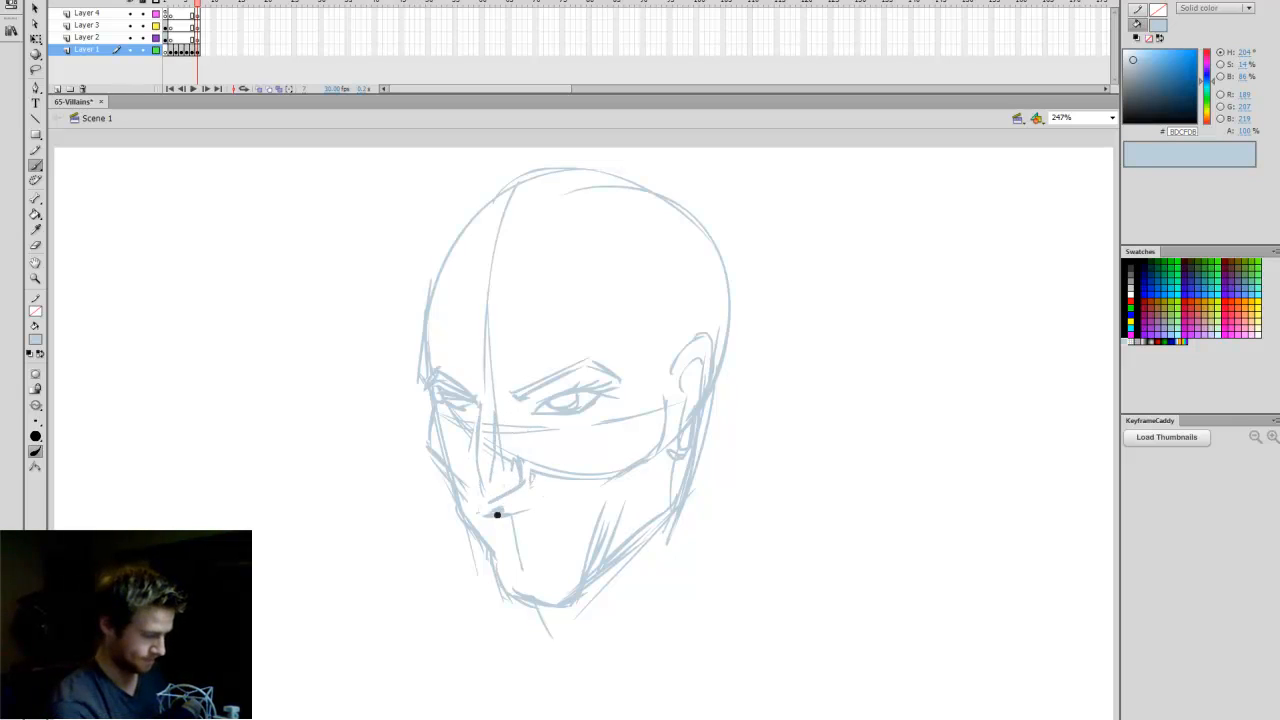
pyautogui.press('e')
pyautogui.moveTo(482, 512); pyautogui.dragTo(520, 509)
pyautogui.press('b')
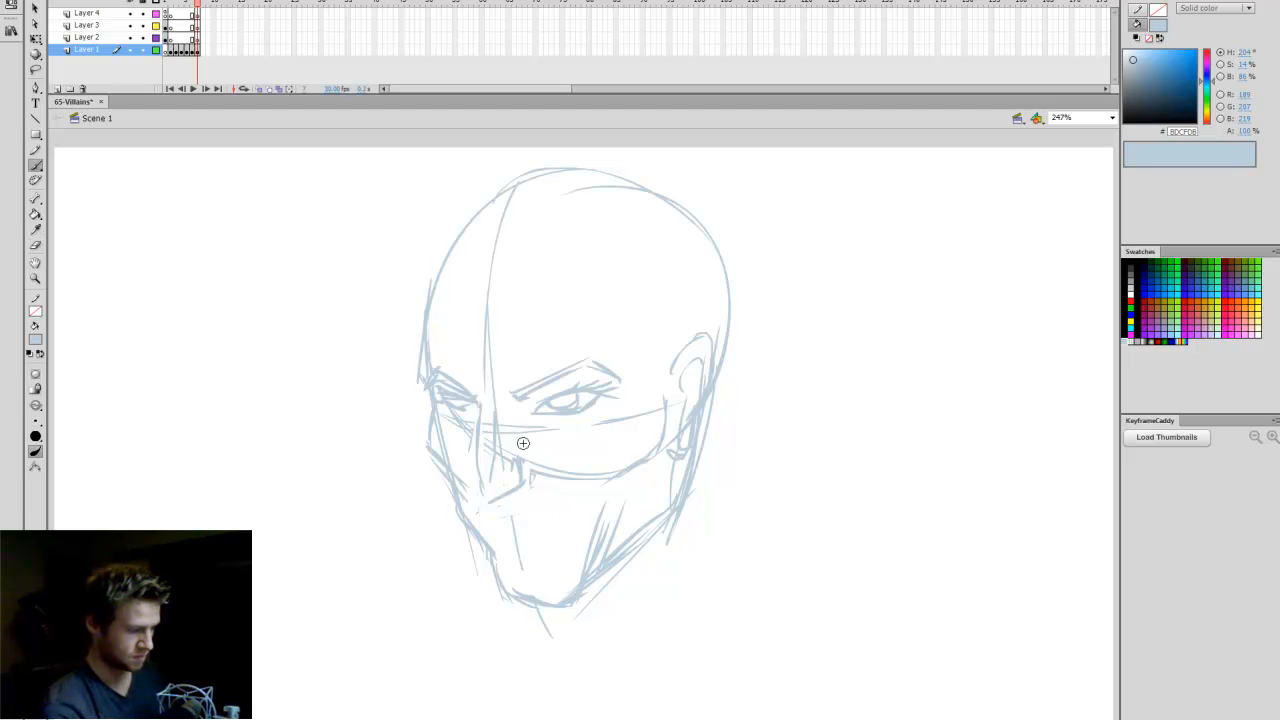
# Lasso the near eye together with its eyebrow and shift them slightly upward and away from the nose.
pyautogui.press('l')
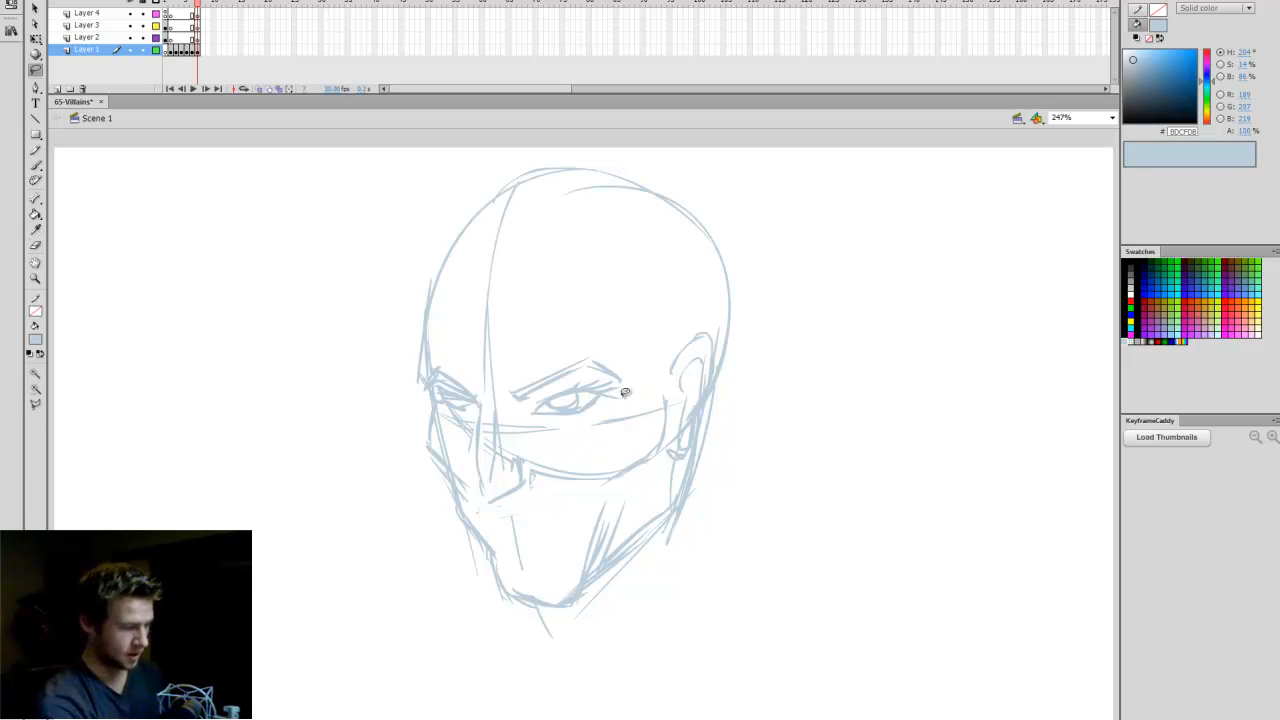
pyautogui.moveTo(628, 396)
pyautogui.mouseDown()
pyautogui.moveTo(524, 418)
pyautogui.moveTo(615, 365)
pyautogui.moveTo(633, 385)
pyautogui.mouseUp()
pyautogui.click(674, 357)
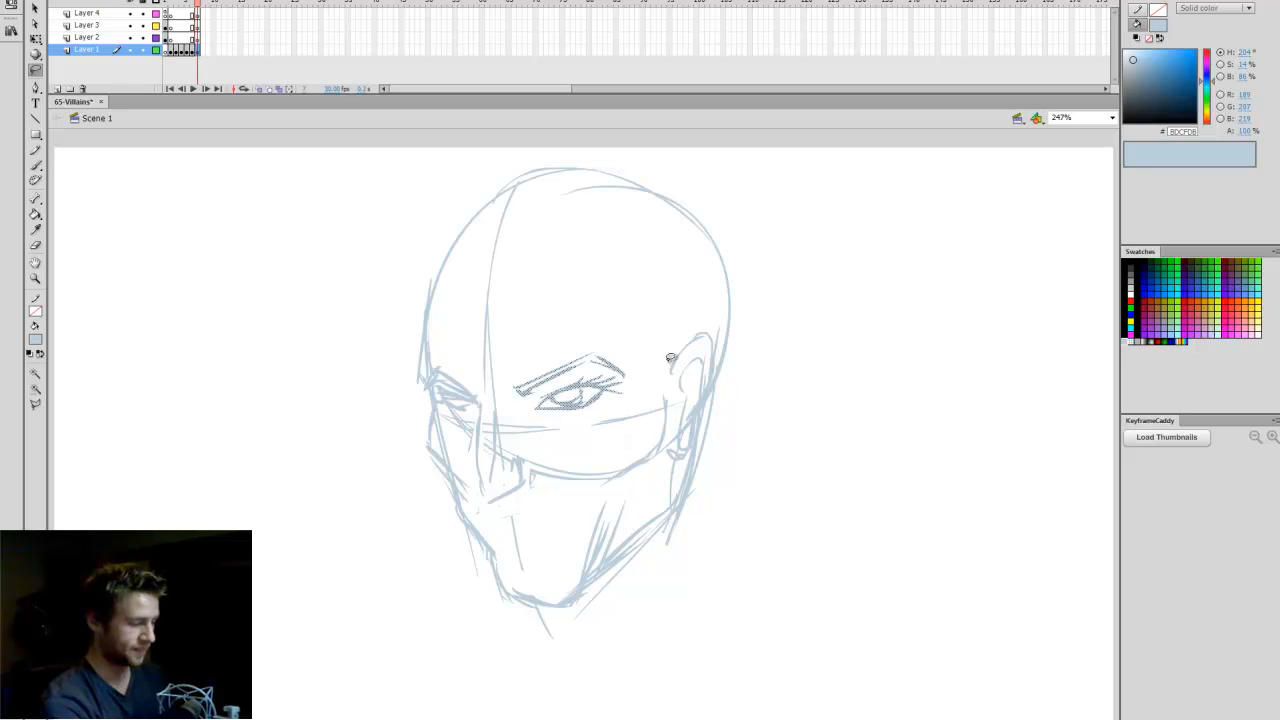
# Sketch full, closed lips below the nose, with an arched upper lip, a parting line and a narrower lower lip.
pyautogui.press('b')
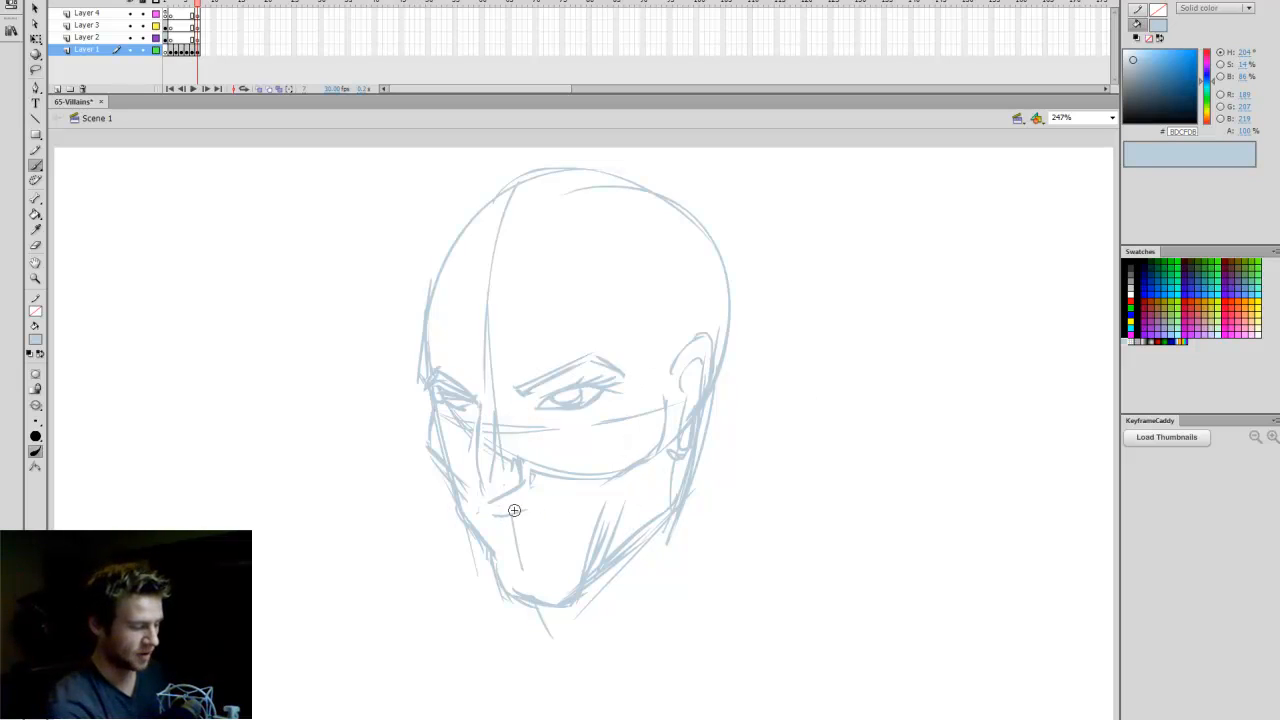
pyautogui.hotkey('ctrl', 'z')
pyautogui.moveTo(487, 511)
pyautogui.mouseDown()
pyautogui.moveTo(561, 493)
pyautogui.moveTo(543, 510)
pyautogui.moveTo(595, 510)
pyautogui.mouseUp()
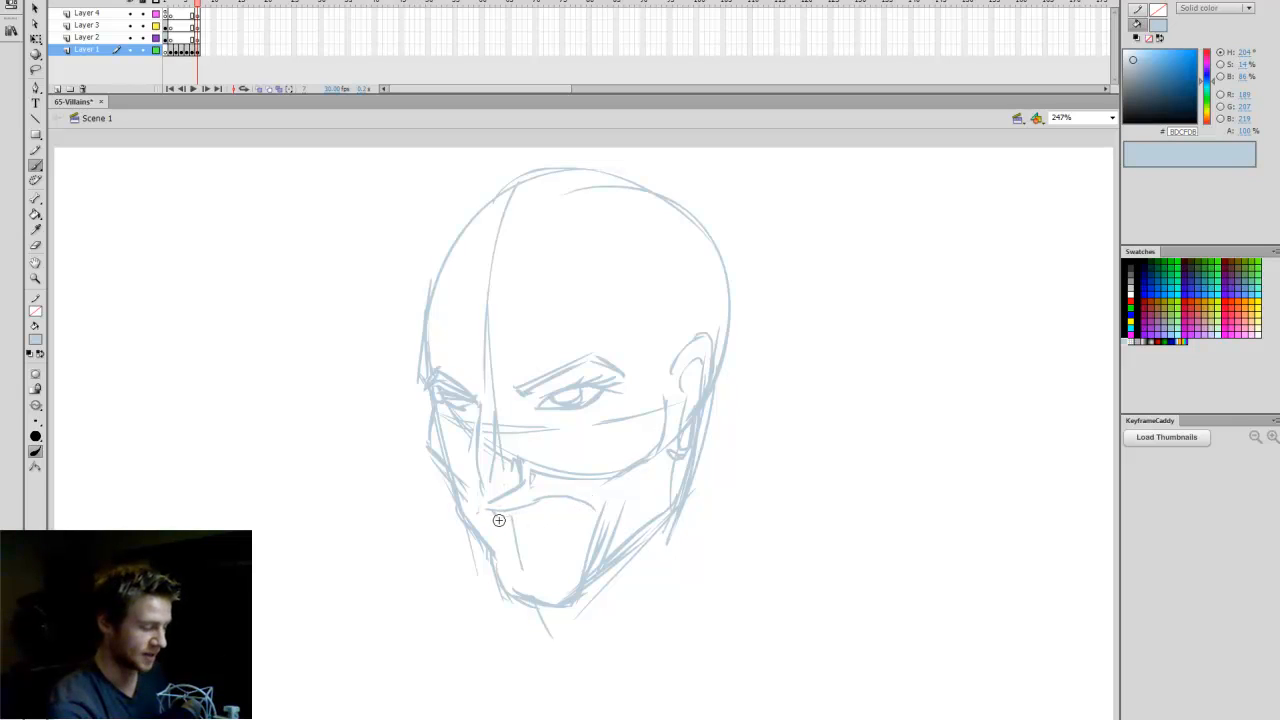
pyautogui.moveTo(492, 522); pyautogui.dragTo(588, 528)
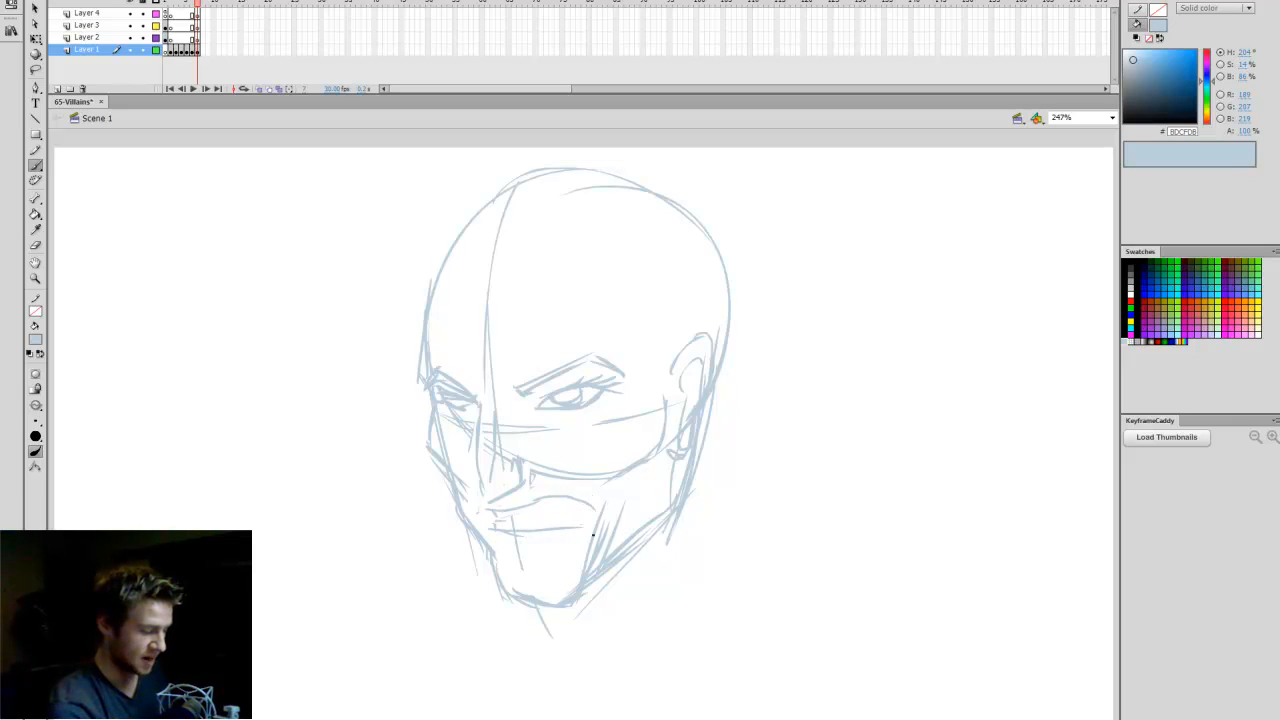
pyautogui.moveTo(487, 503); pyautogui.dragTo(578, 495)
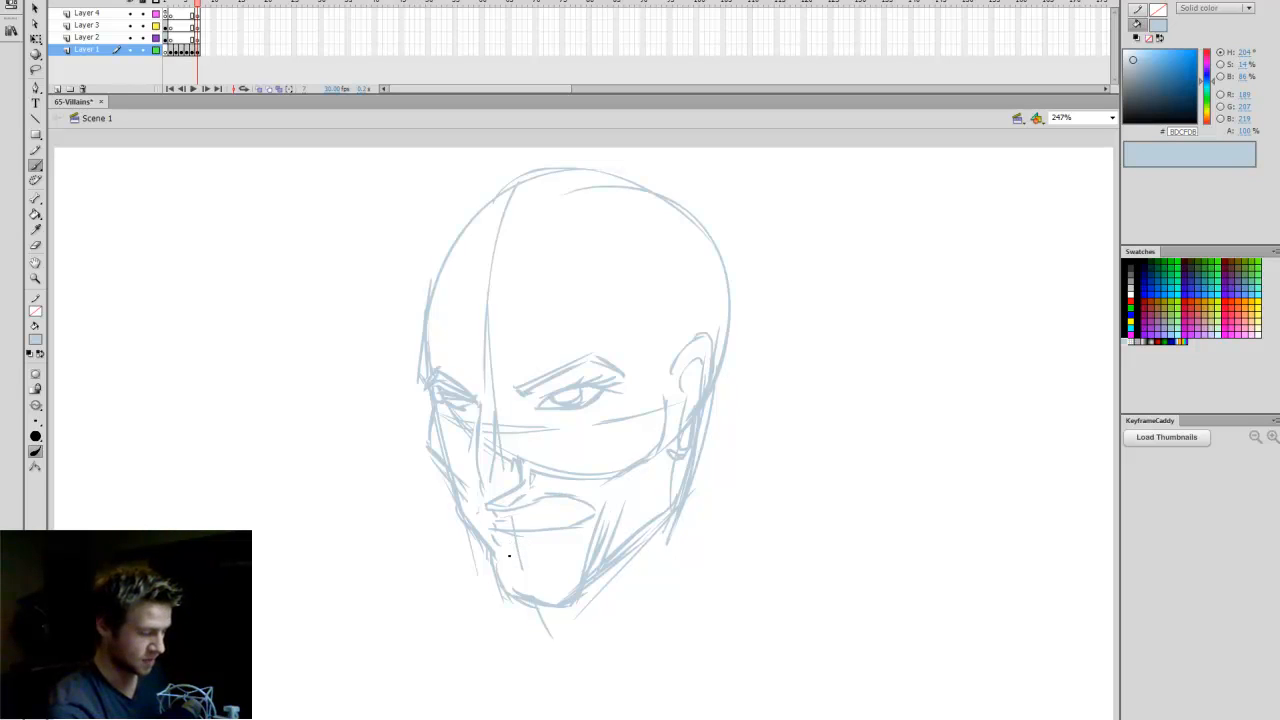
pyautogui.moveTo(555, 545); pyautogui.dragTo(580, 530)
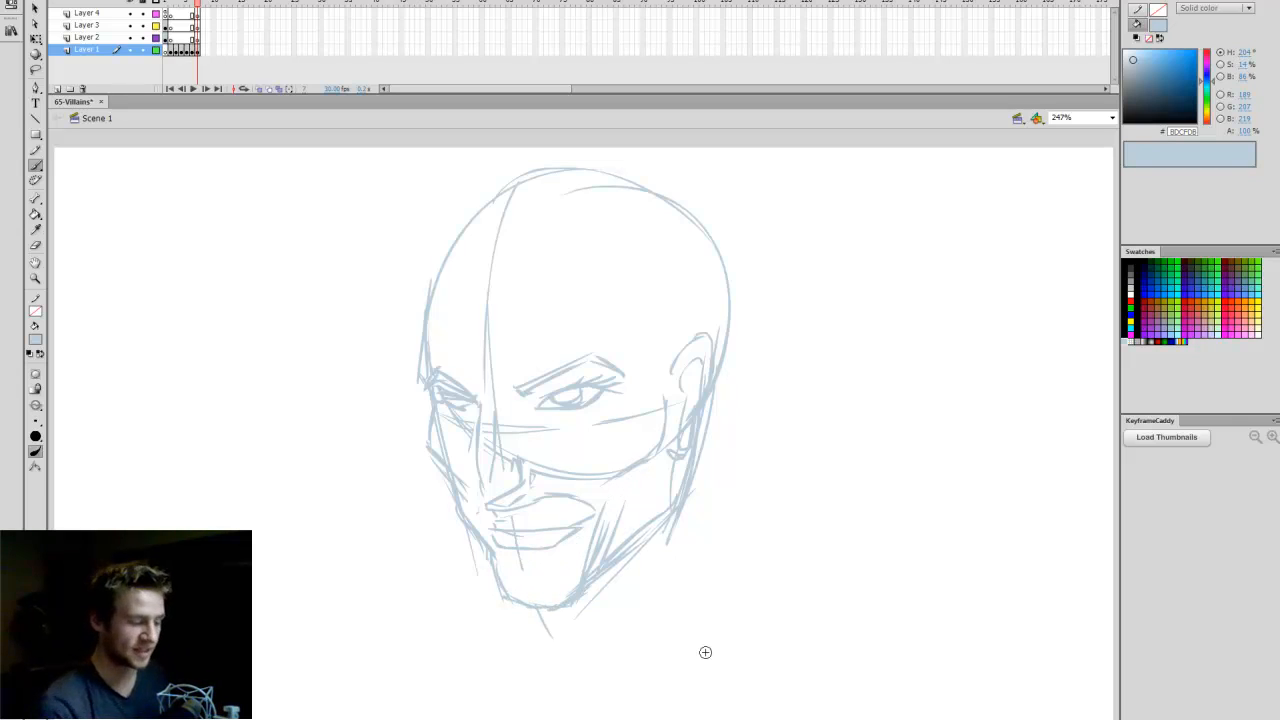
# Redraw the far forehead contour and sketch a hairline with a pointed widow's peak running down to the near ear.
pyautogui.moveTo(422, 372); pyautogui.dragTo(500, 194)
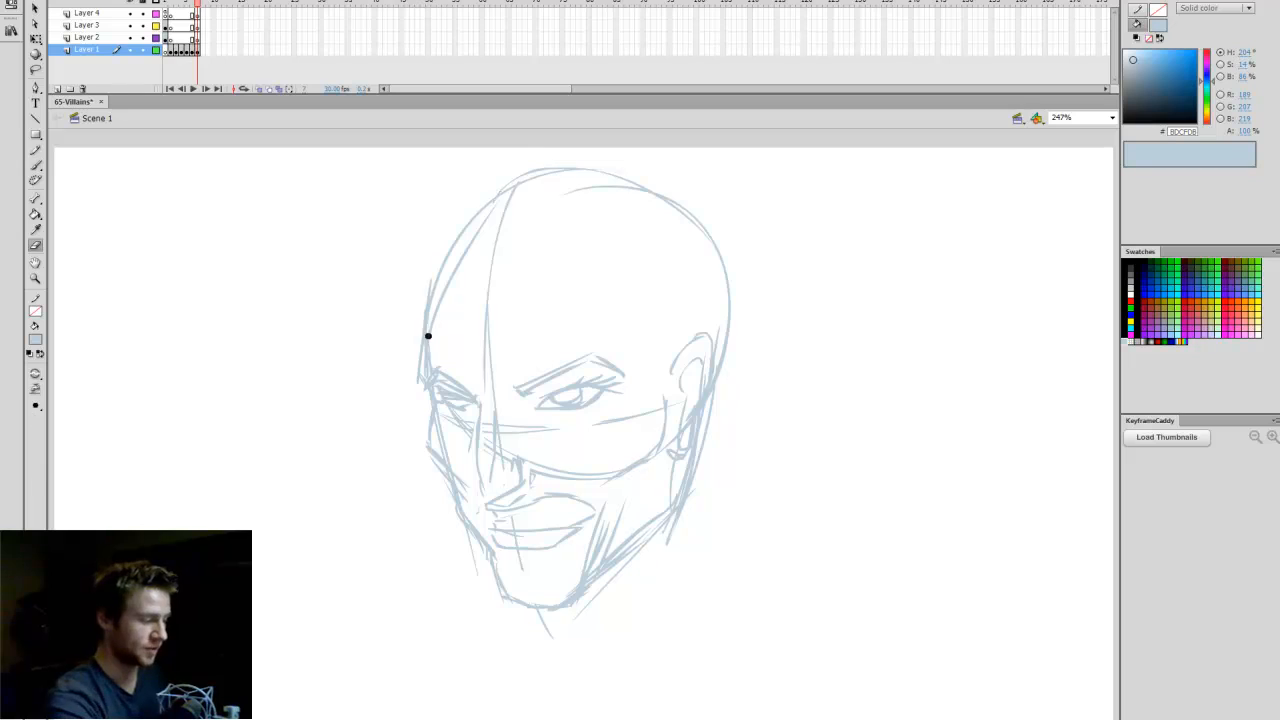
pyautogui.hotkey('ctrl', 'z')
pyautogui.moveTo(420, 374)
pyautogui.mouseDown()
pyautogui.moveTo(458, 262)
pyautogui.moveTo(560, 170)
pyautogui.mouseUp()
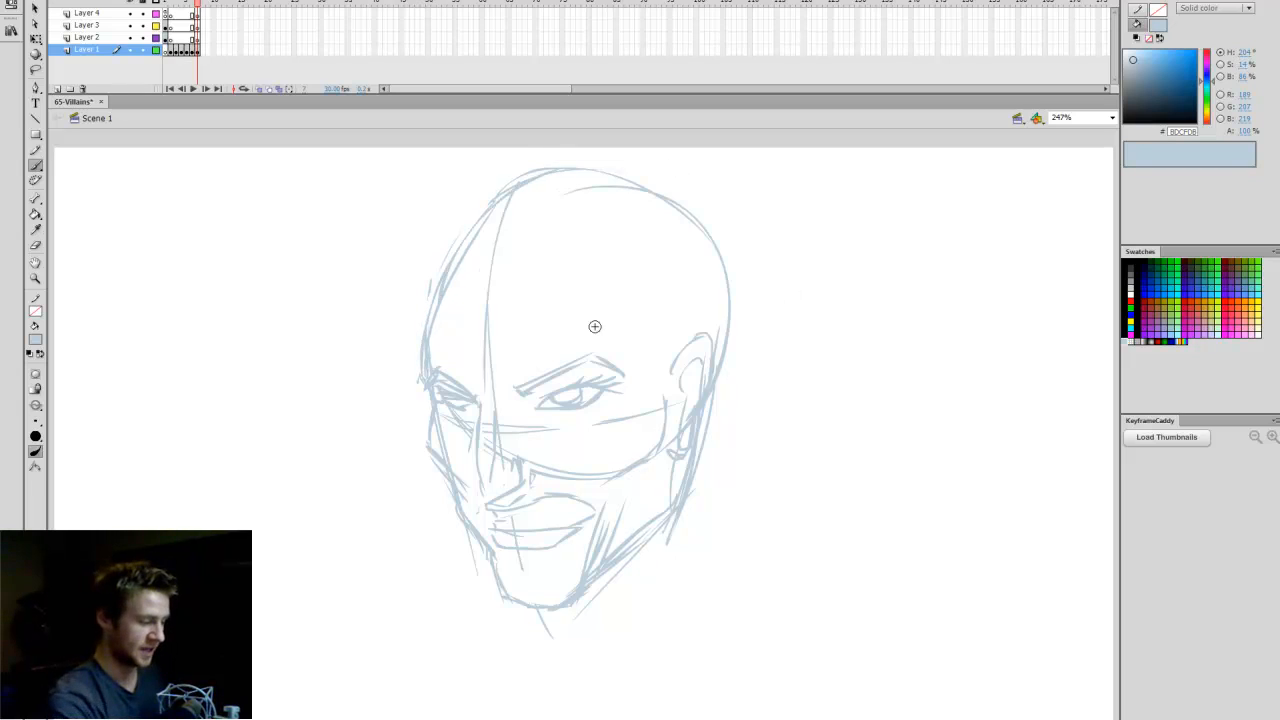
pyautogui.moveTo(457, 277)
pyautogui.mouseDown()
pyautogui.moveTo(504, 335)
pyautogui.moveTo(586, 250)
pyautogui.moveTo(651, 283)
pyautogui.moveTo(671, 368)
pyautogui.mouseUp()
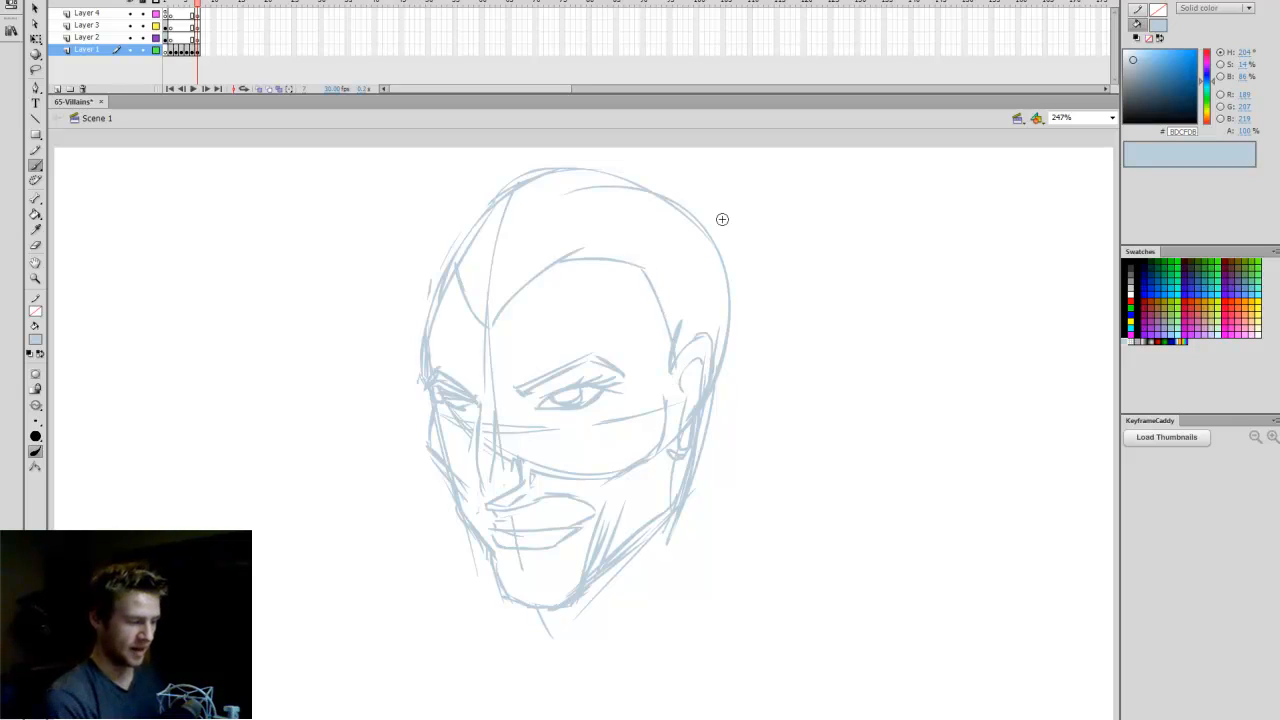
# Sketch the far-side hair sweeping from the widow's peak over the temple, with a curl hanging beside the cheek.
pyautogui.moveTo(462, 305)
pyautogui.mouseDown()
pyautogui.moveTo(410, 396)
pyautogui.moveTo(435, 432)
pyautogui.moveTo(415, 508)
pyautogui.moveTo(446, 516)
pyautogui.mouseUp()
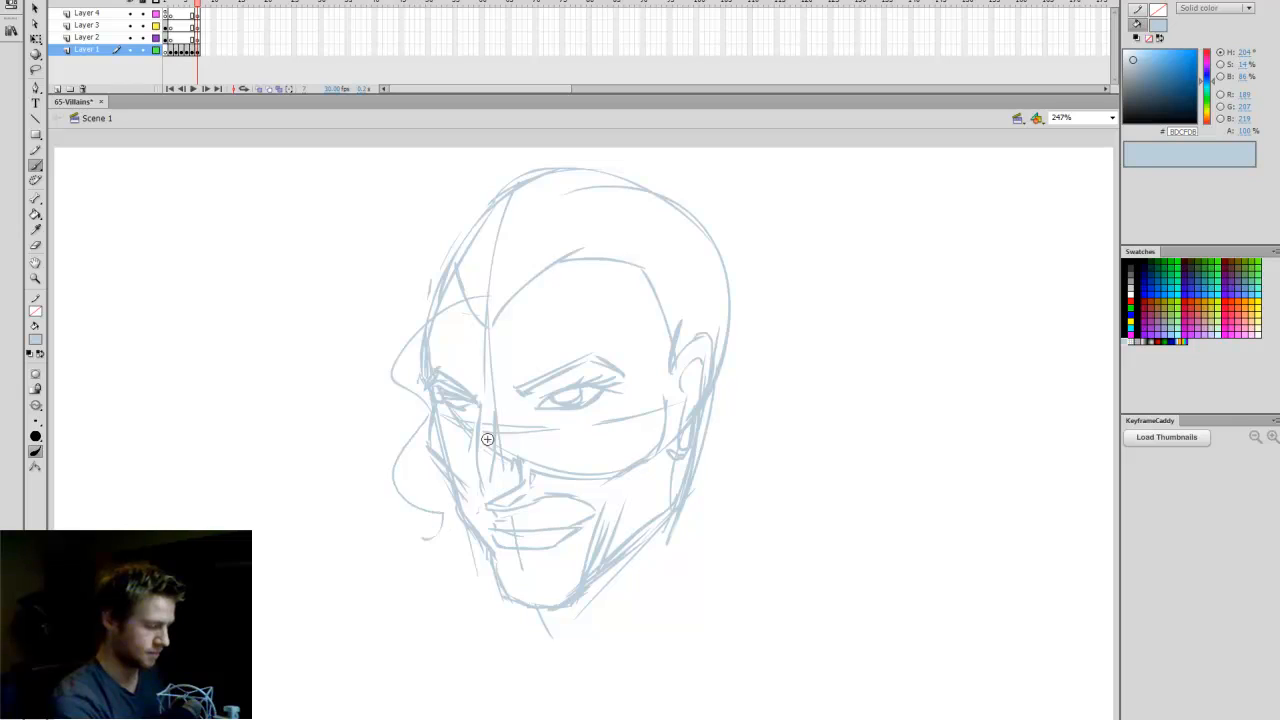
pyautogui.hotkey('ctrl', 'z')
pyautogui.moveTo(429, 537)
pyautogui.mouseDown()
pyautogui.moveTo(457, 514)
pyautogui.moveTo(428, 447)
pyautogui.mouseUp()
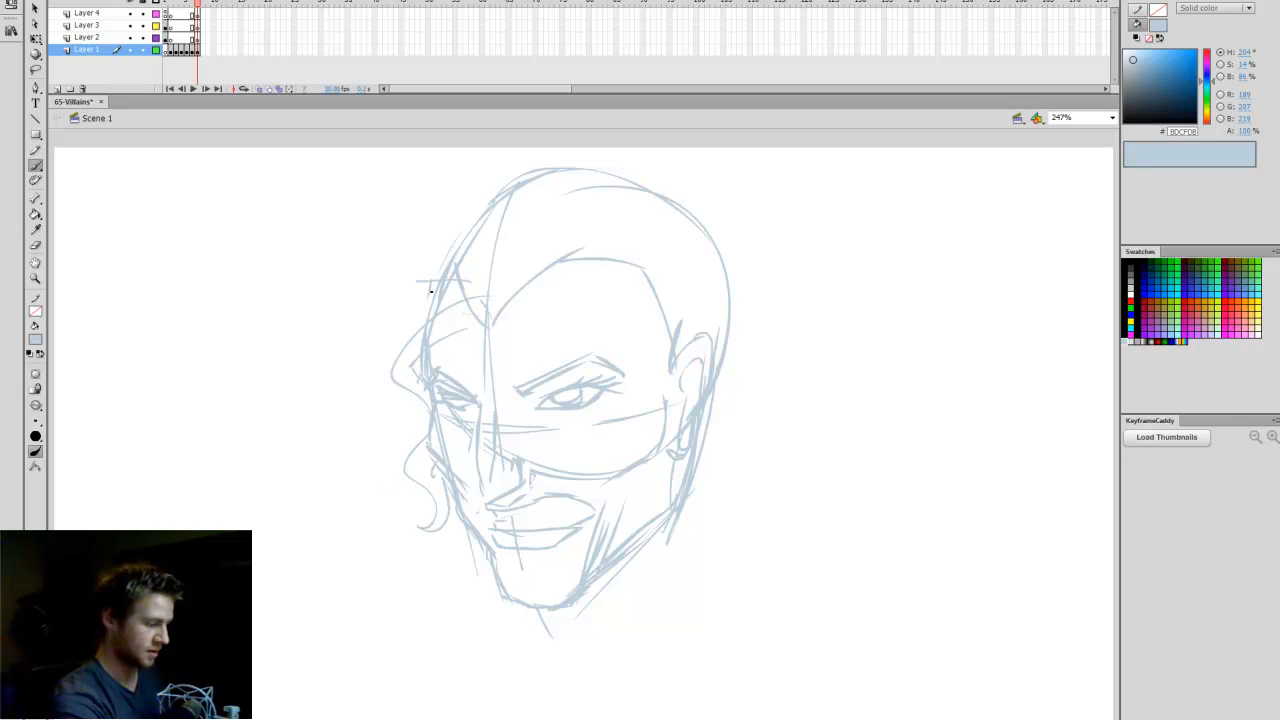
pyautogui.moveTo(432, 280); pyautogui.dragTo(381, 358)
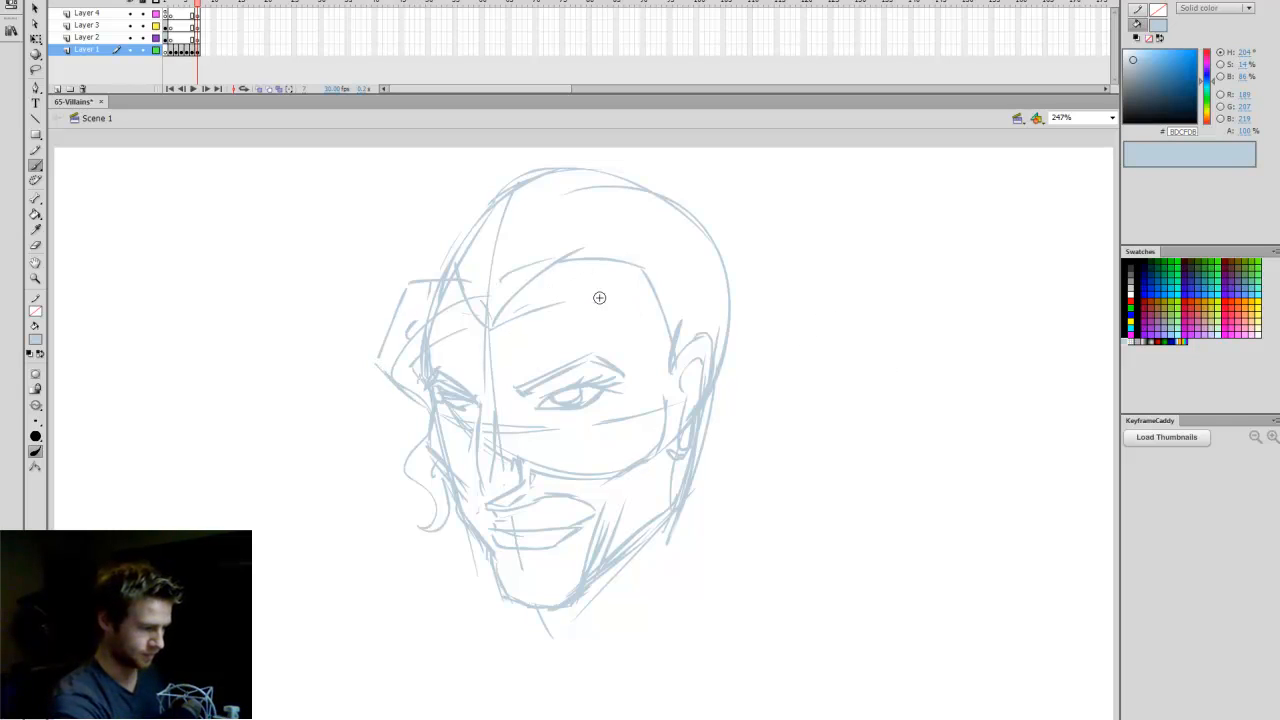
# Sketch a wavy lock from the forehead across the near temple and erase the upper part of the ear behind it.
pyautogui.moveTo(576, 300); pyautogui.dragTo(702, 392)
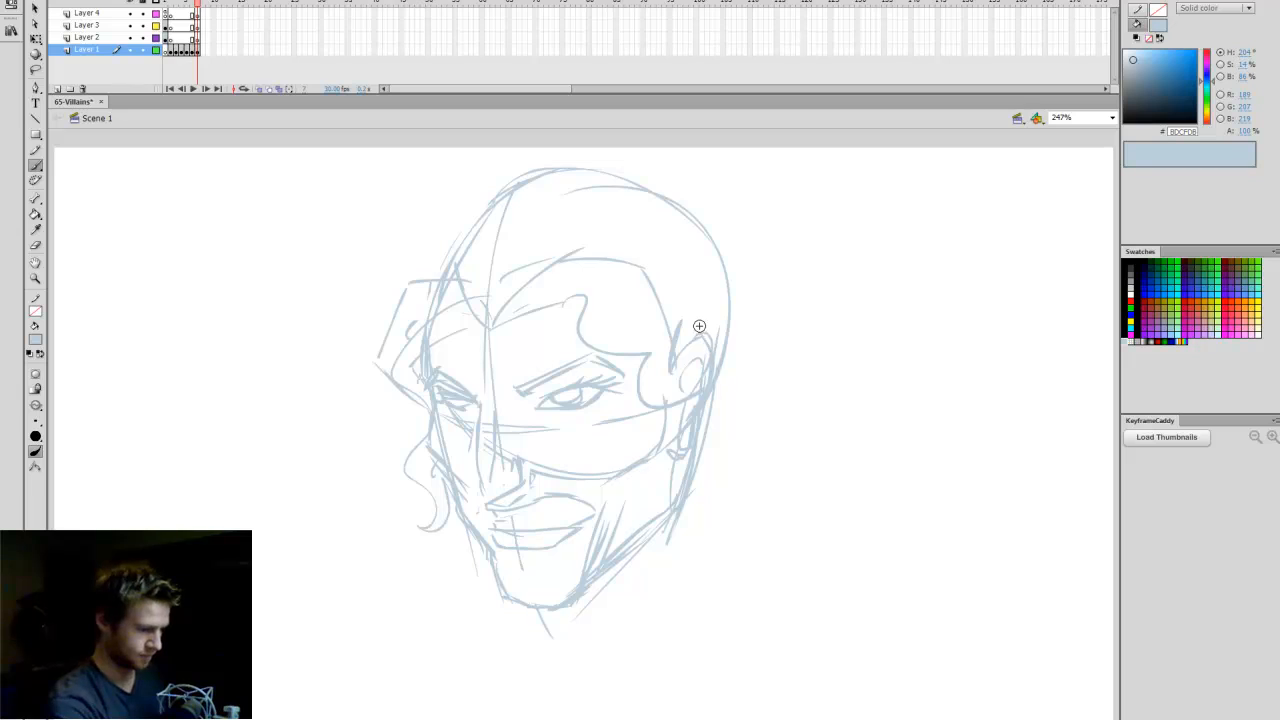
pyautogui.press('e')
pyautogui.moveTo(697, 329); pyautogui.dragTo(691, 385)
# Sketch the outer hair contour around the skull and wavy locks hanging behind the near ear.
pyautogui.press('b')
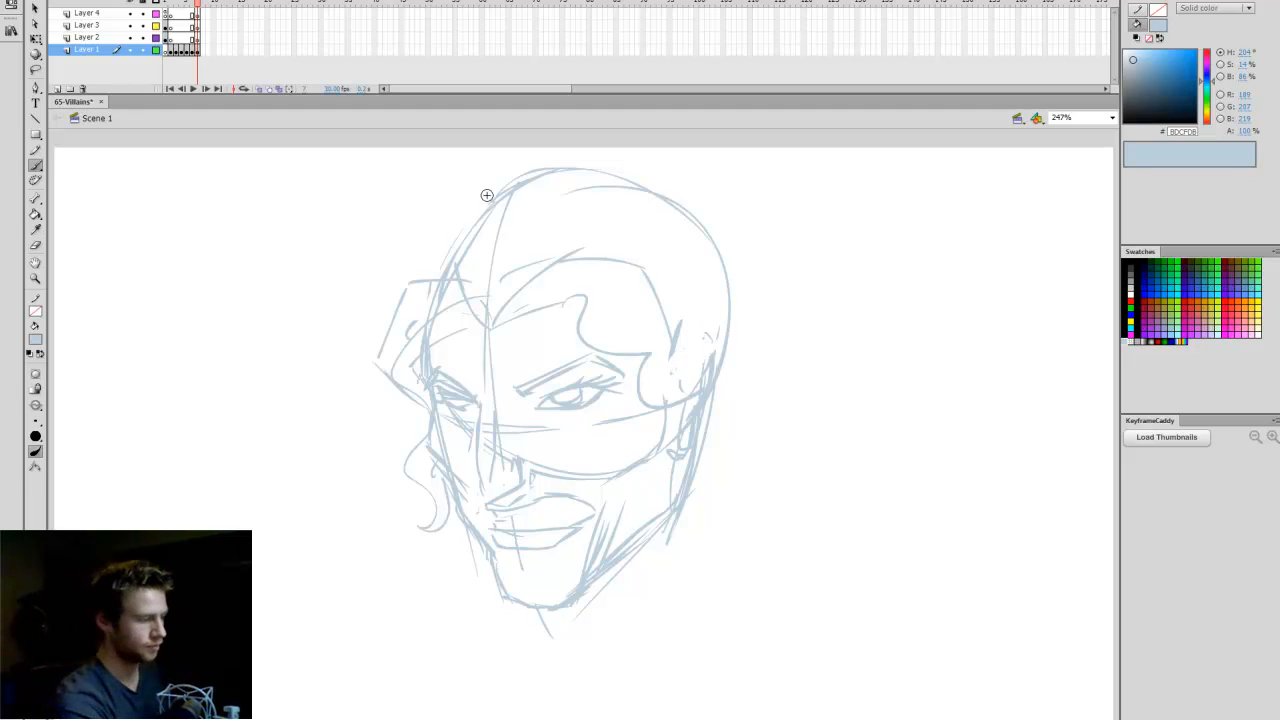
pyautogui.moveTo(520, 165)
pyautogui.mouseDown()
pyautogui.moveTo(728, 238)
pyautogui.moveTo(742, 345)
pyautogui.moveTo(515, 152)
pyautogui.moveTo(404, 245)
pyautogui.moveTo(398, 298)
pyautogui.mouseUp()
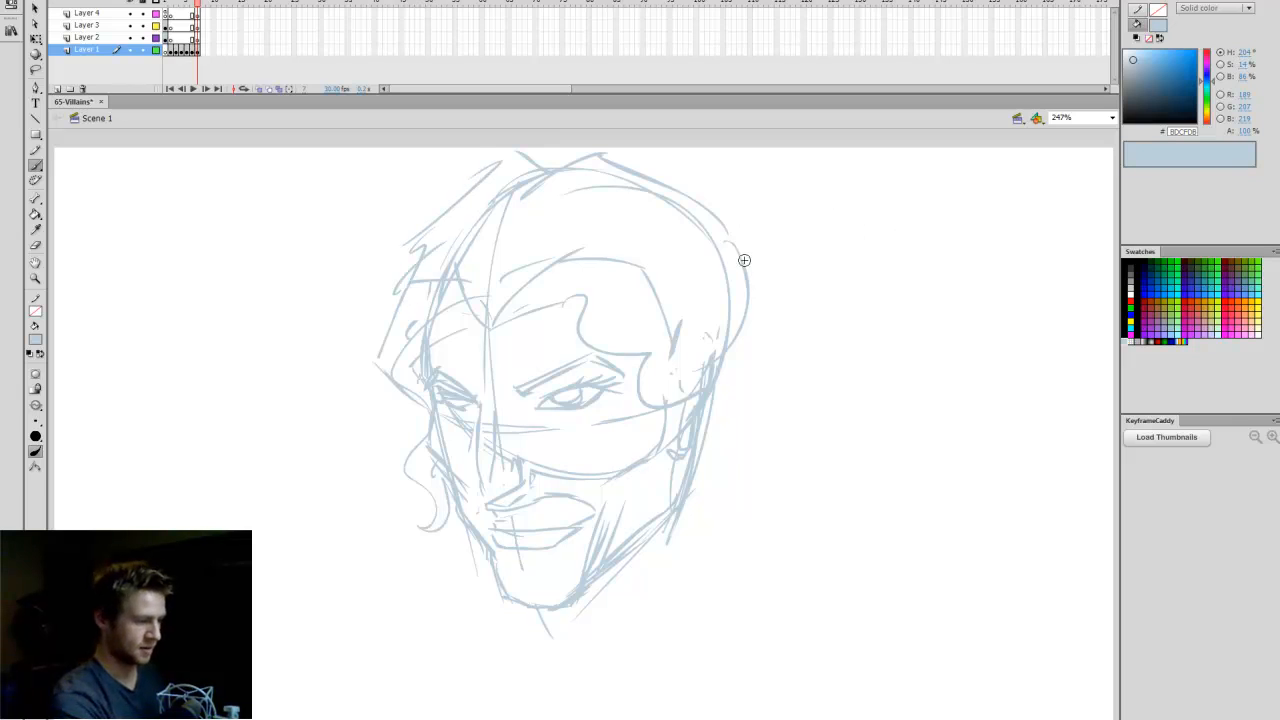
pyautogui.moveTo(752, 313)
pyautogui.mouseDown()
pyautogui.moveTo(763, 449)
pyautogui.moveTo(803, 477)
pyautogui.moveTo(710, 492)
pyautogui.mouseUp()
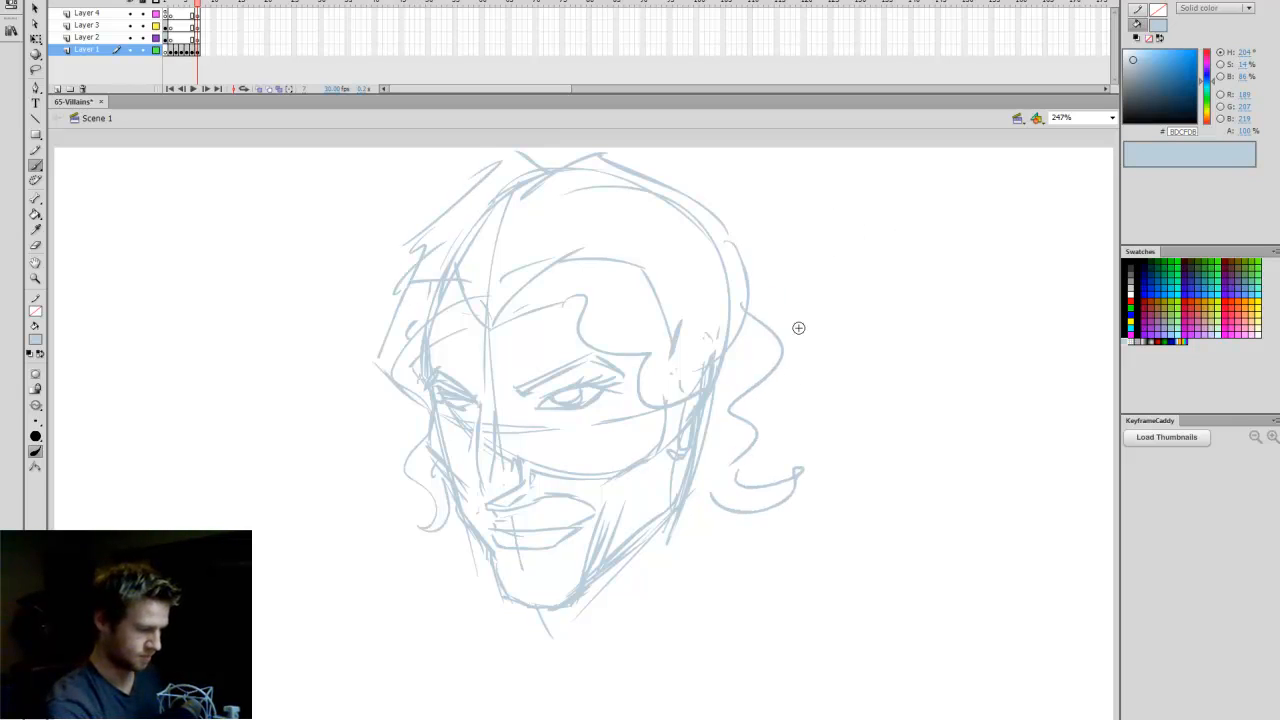
# Move the whole head sketch slightly down and draw a round hair bun with a small loose curl behind the crown.
pyautogui.hotkey('ctrl', 'a')
pyautogui.press('q')
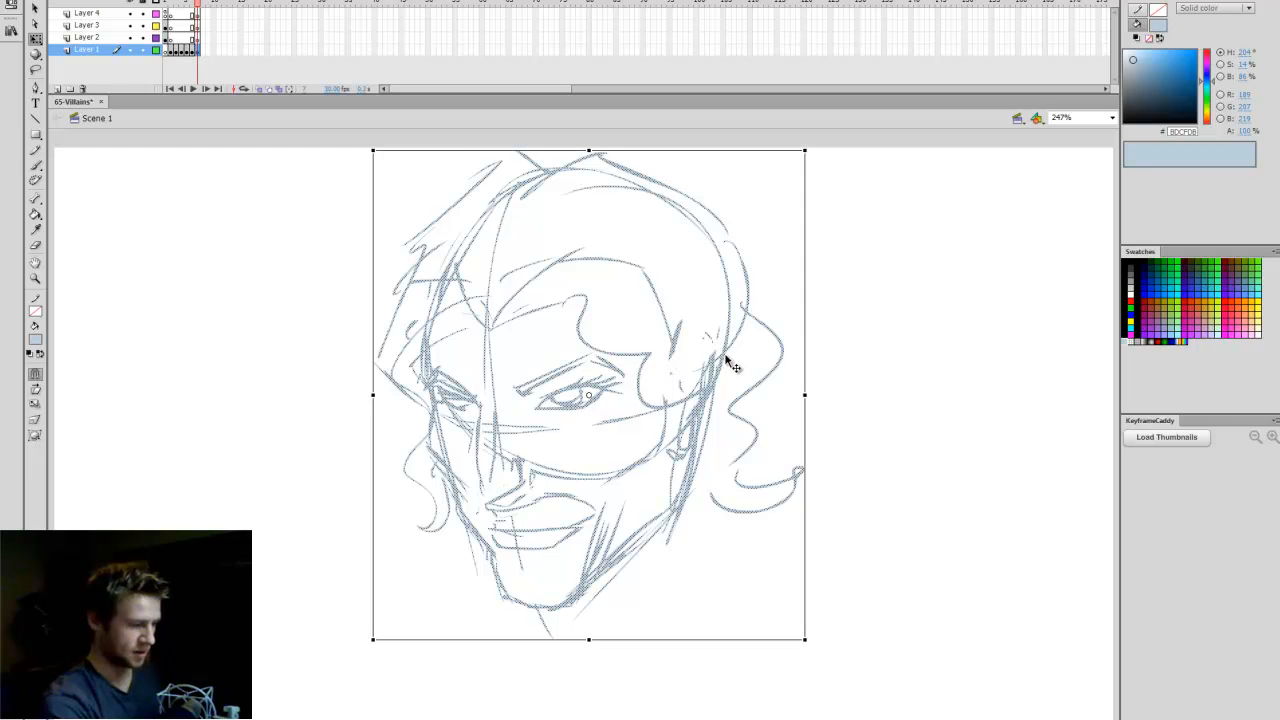
pyautogui.press('b')
pyautogui.moveTo(631, 197)
pyautogui.mouseDown()
pyautogui.moveTo(648, 172)
pyautogui.moveTo(792, 248)
pyautogui.moveTo(761, 293)
pyautogui.moveTo(751, 177)
pyautogui.moveTo(788, 314)
pyautogui.mouseUp()
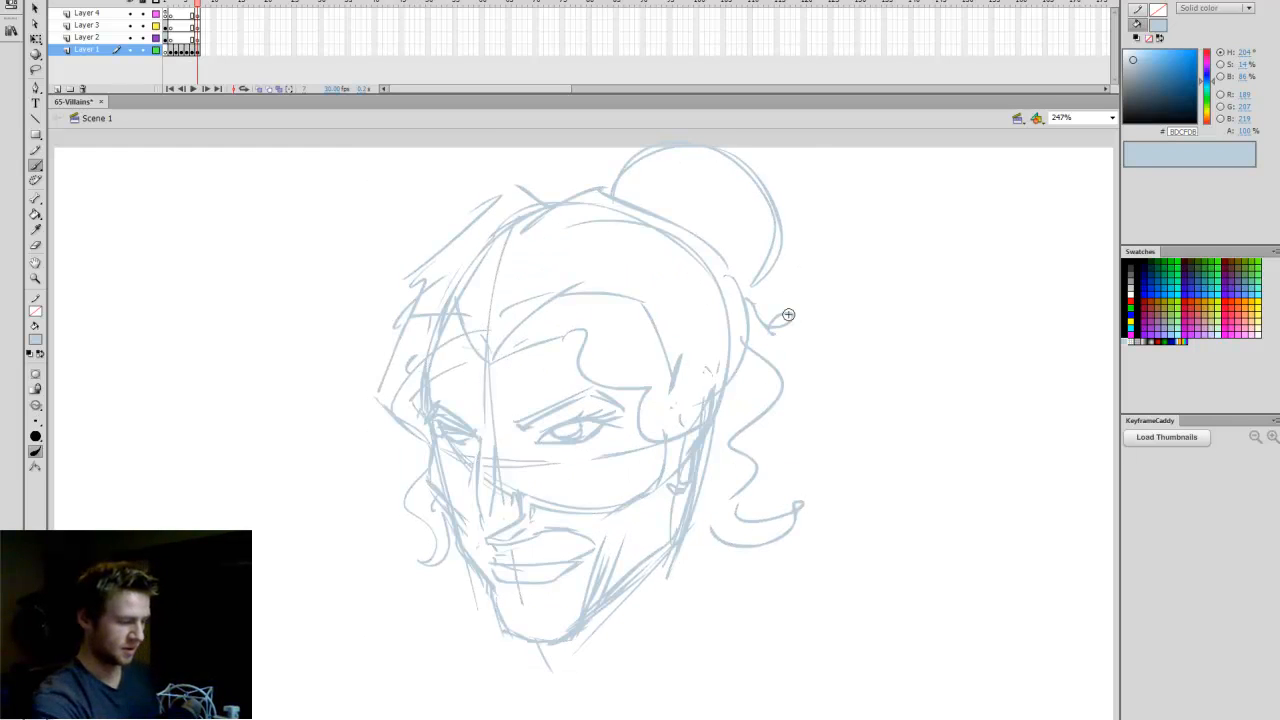
# Lock Layer 1, make the current frame of Layer 2 active and set the brush colour to black (#000000).
pyautogui.click(141, 50)
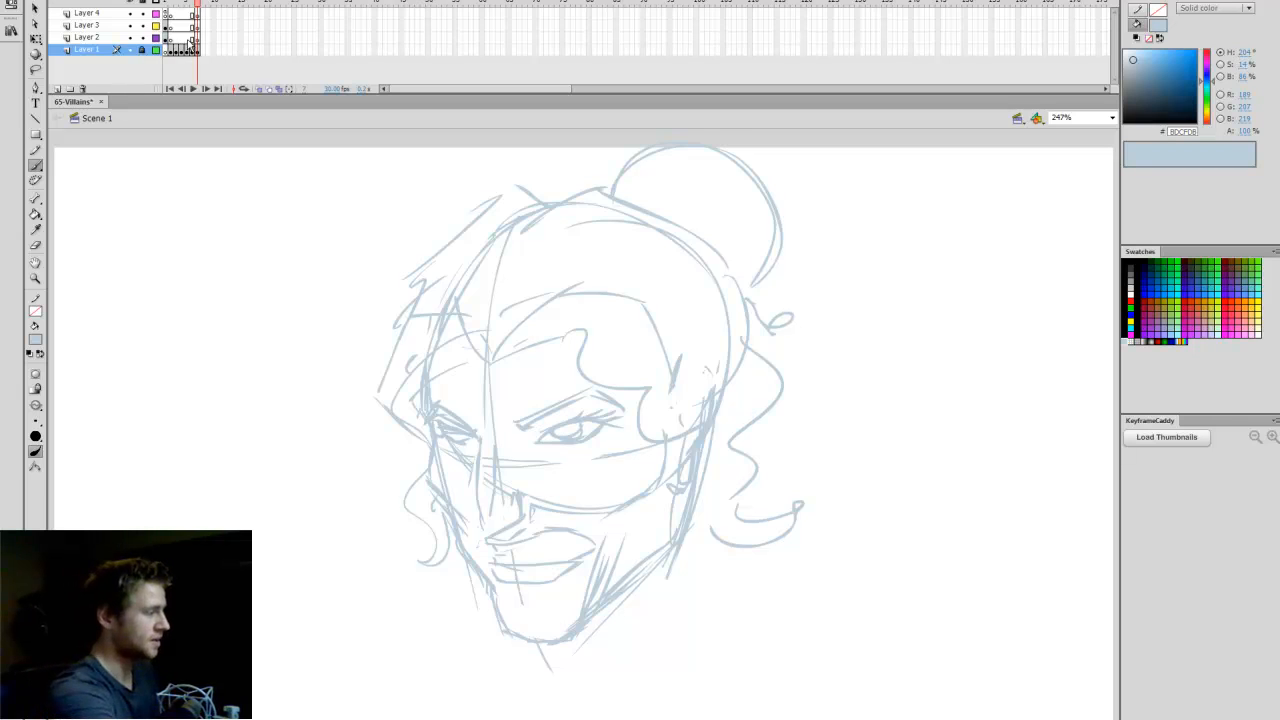
pyautogui.click(196, 37)
pyautogui.click(1132, 260)
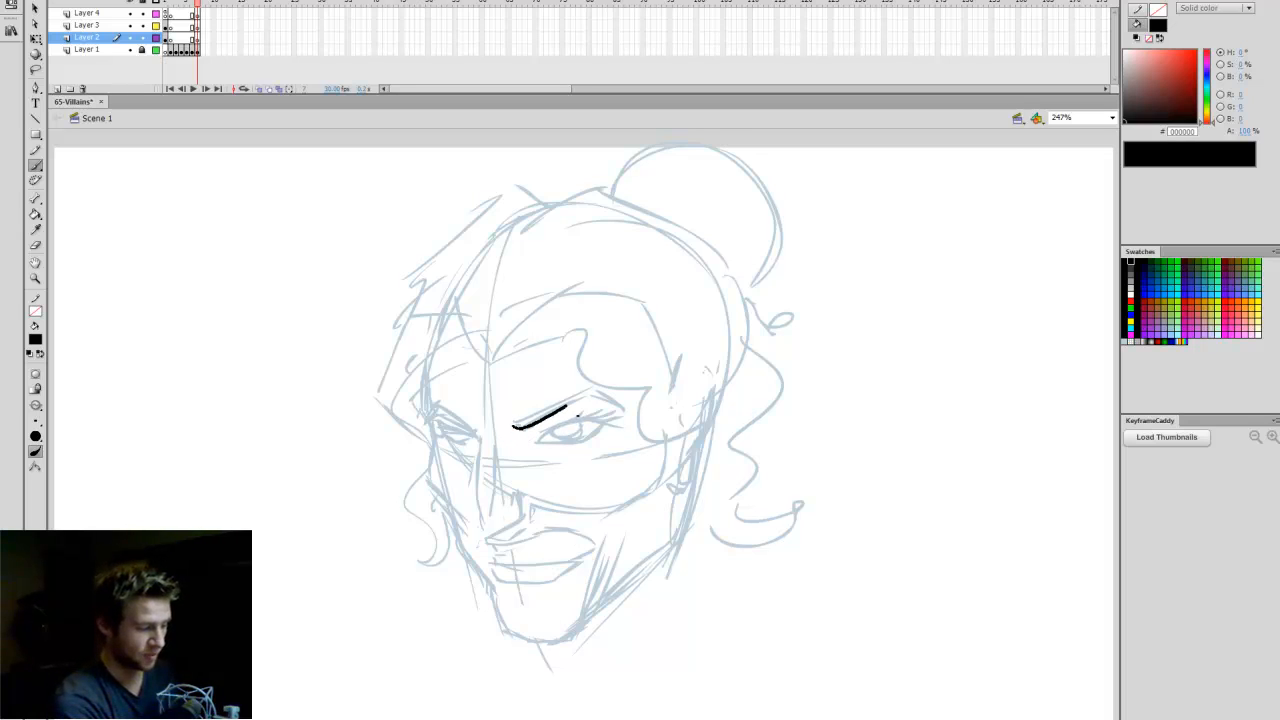
pyautogui.moveTo(578, 412); pyautogui.dragTo(610, 397)
pyautogui.hotkey('ctrl', 'z')
pyautogui.press('z')
pyautogui.click(540, 466)
pyautogui.press('q')
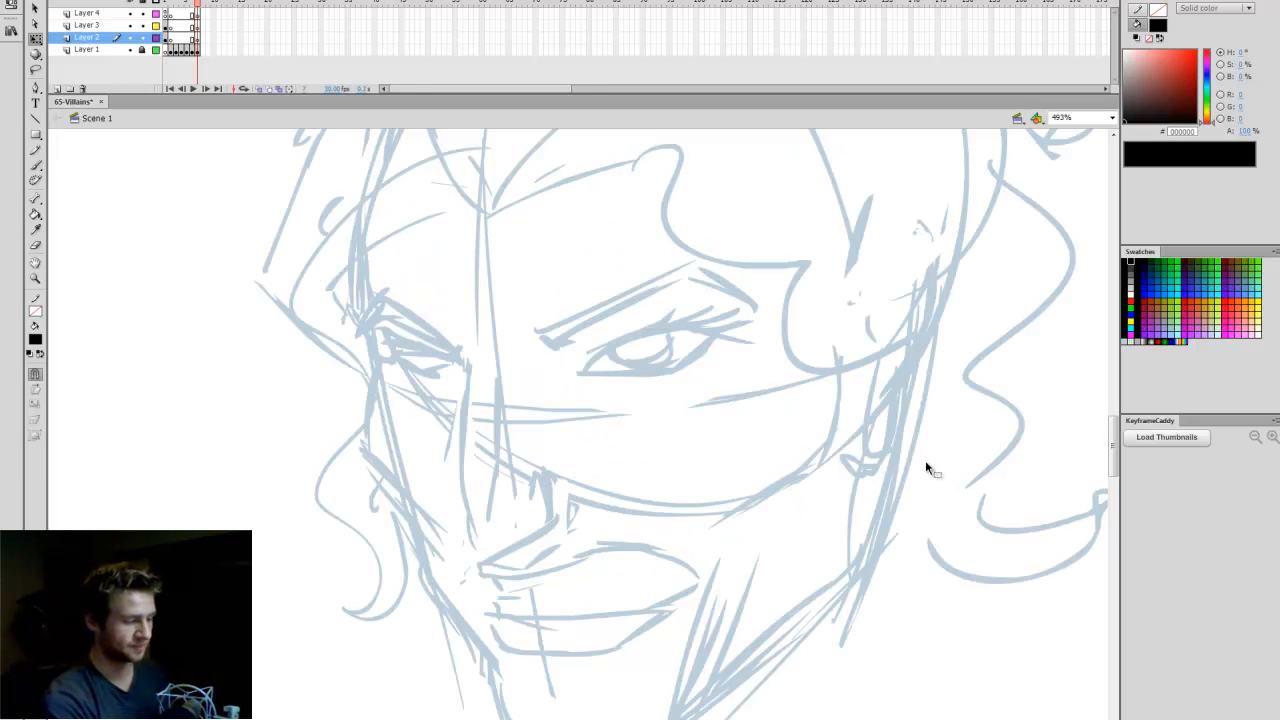
# Ink the outlines of both eyebrows in black on Layer 2 as slanted, tapered arches following the sketch.
pyautogui.click(1078, 119)
pyautogui.write('30')
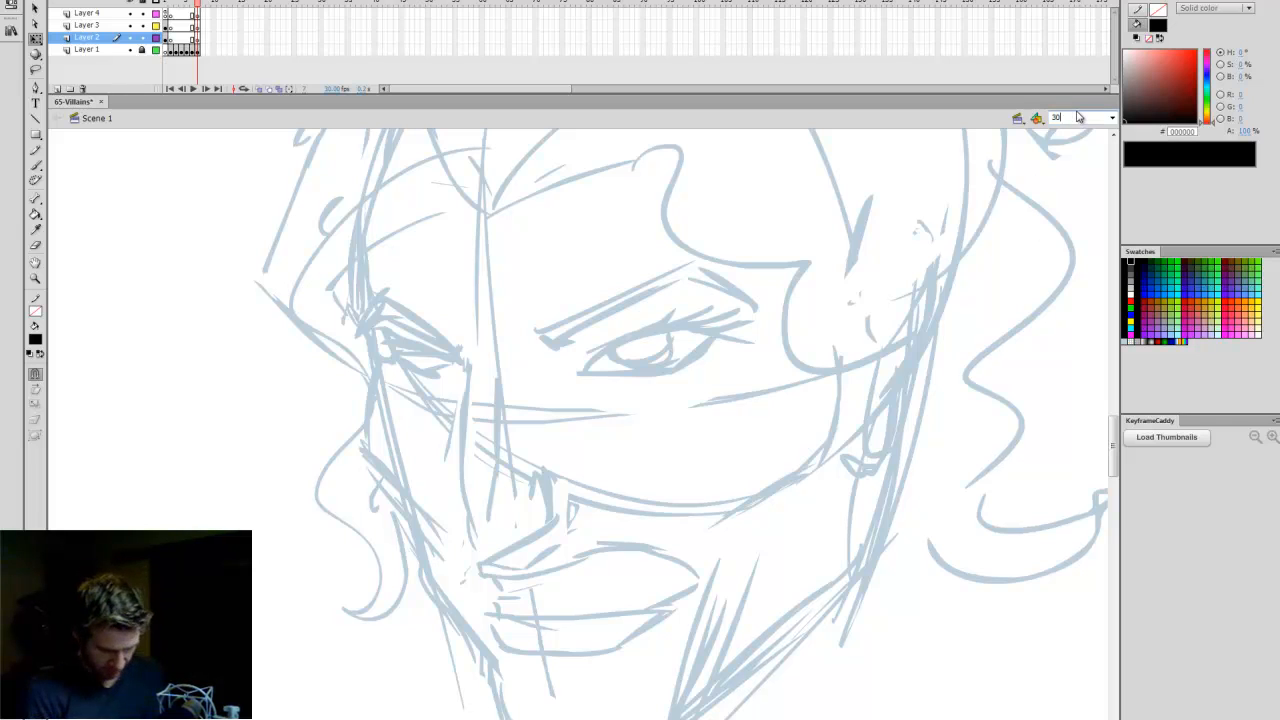
pyautogui.write('0')
pyautogui.press('Return')
pyautogui.moveTo(1115, 440); pyautogui.dragTo(1115, 426)
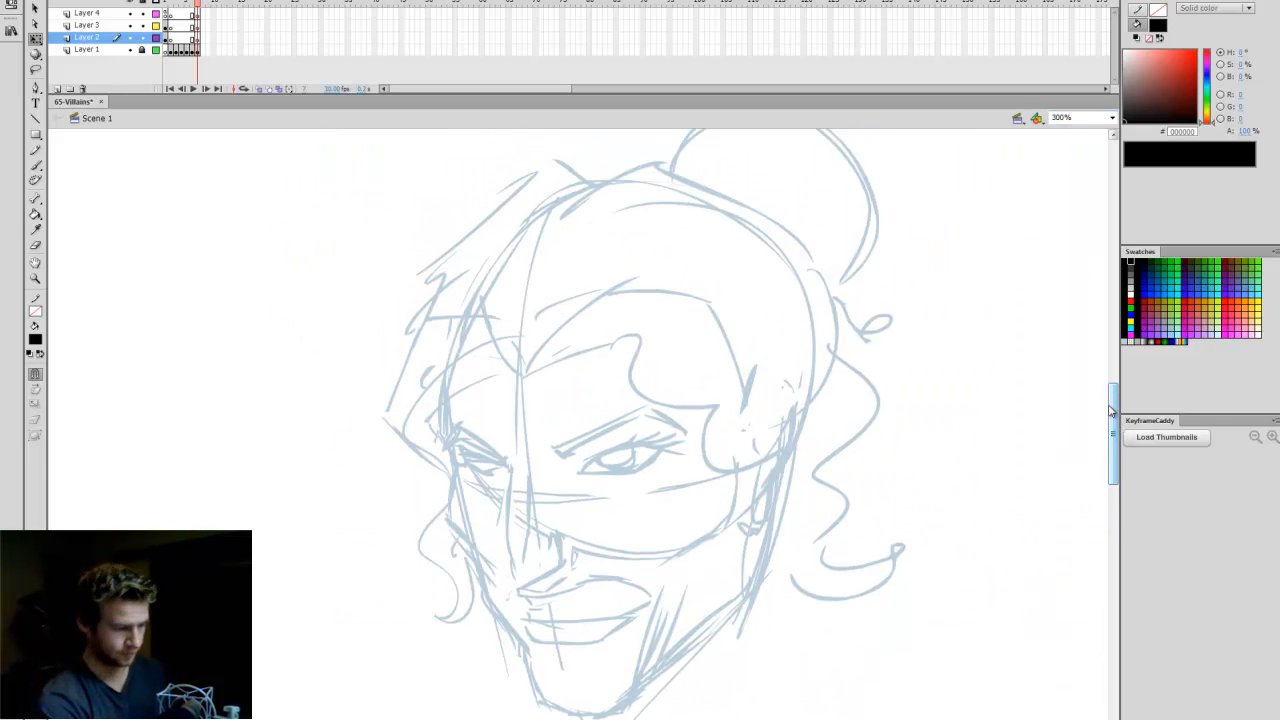
pyautogui.press('b')
pyautogui.click(74, 434)
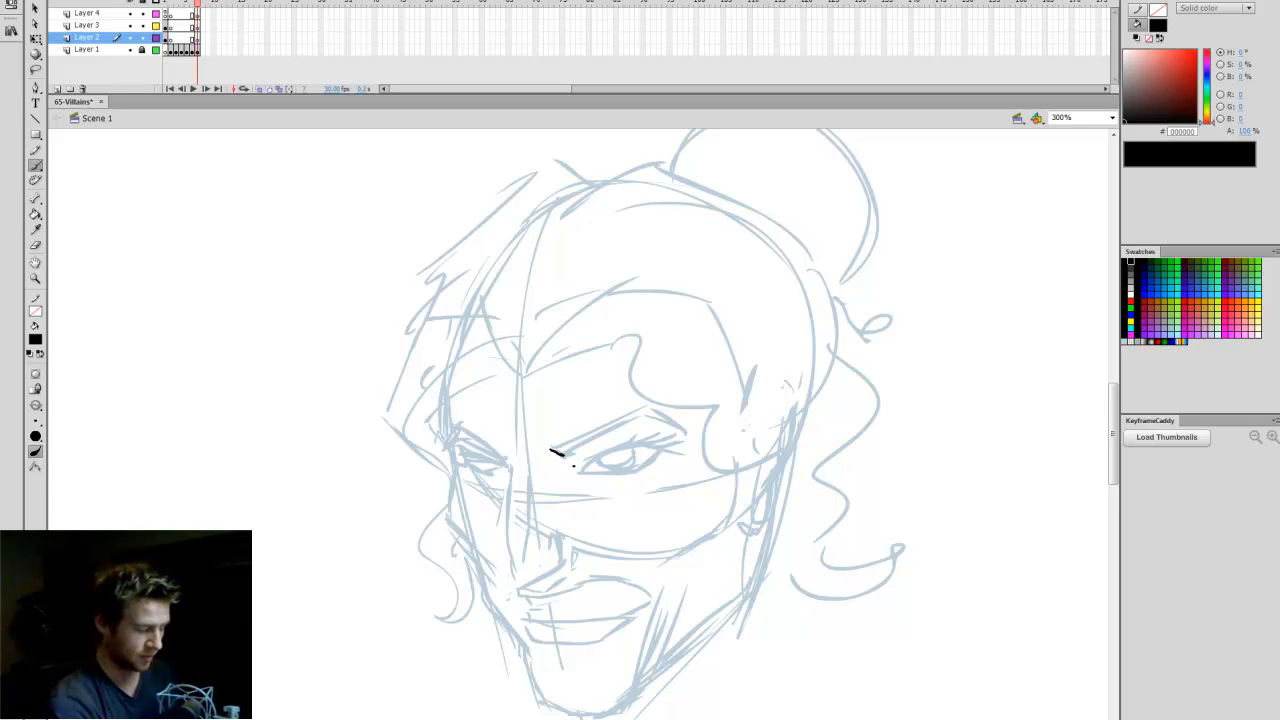
pyautogui.moveTo(615, 432); pyautogui.dragTo(686, 426)
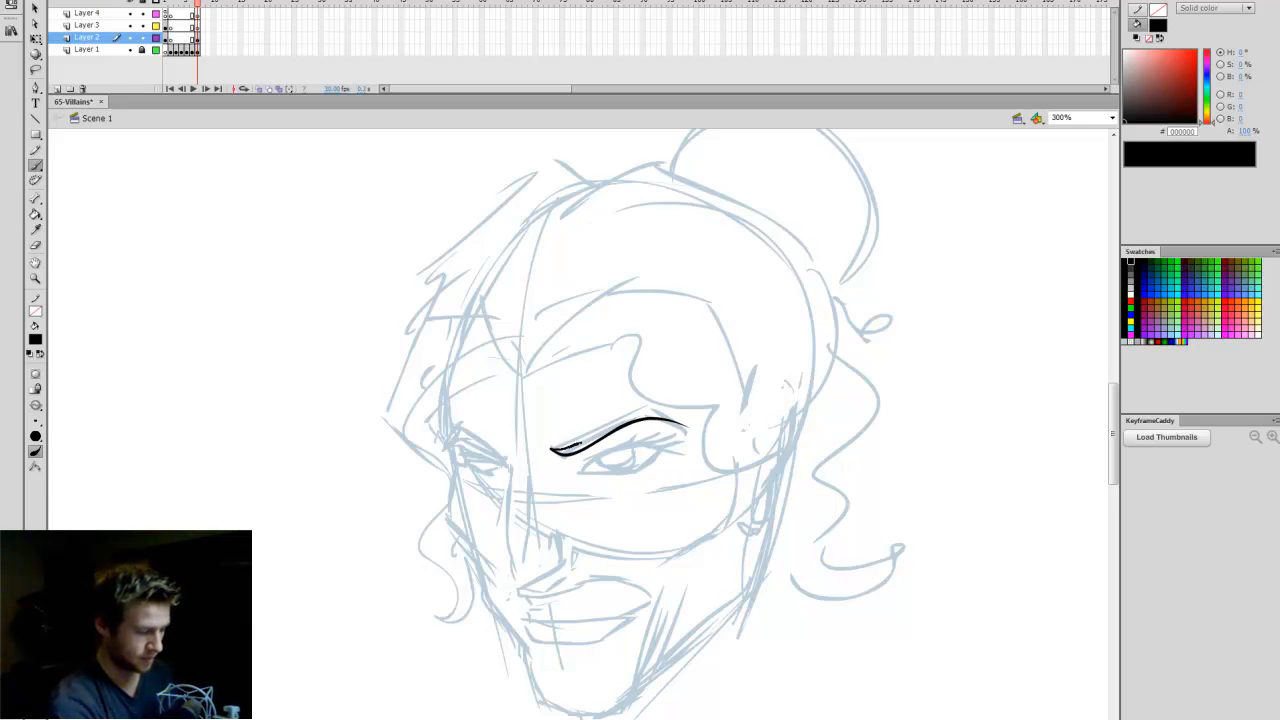
pyautogui.moveTo(553, 450); pyautogui.dragTo(684, 422)
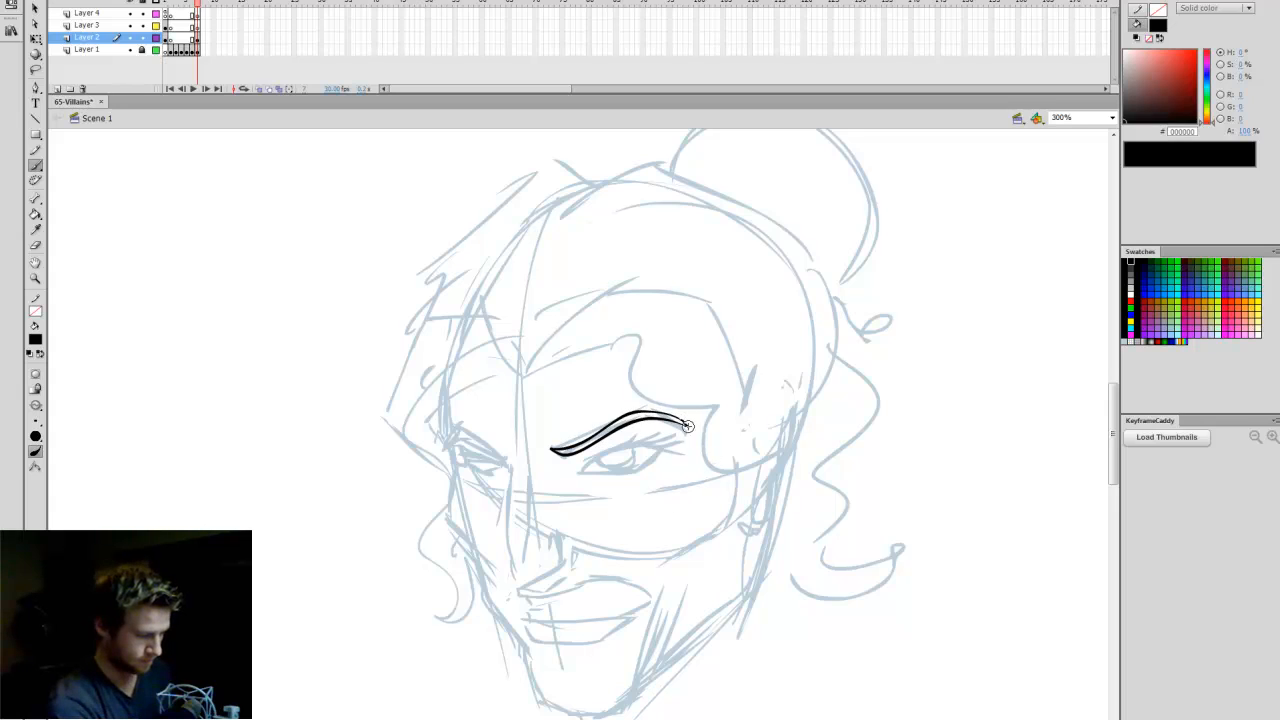
pyautogui.moveTo(507, 462); pyautogui.dragTo(446, 438)
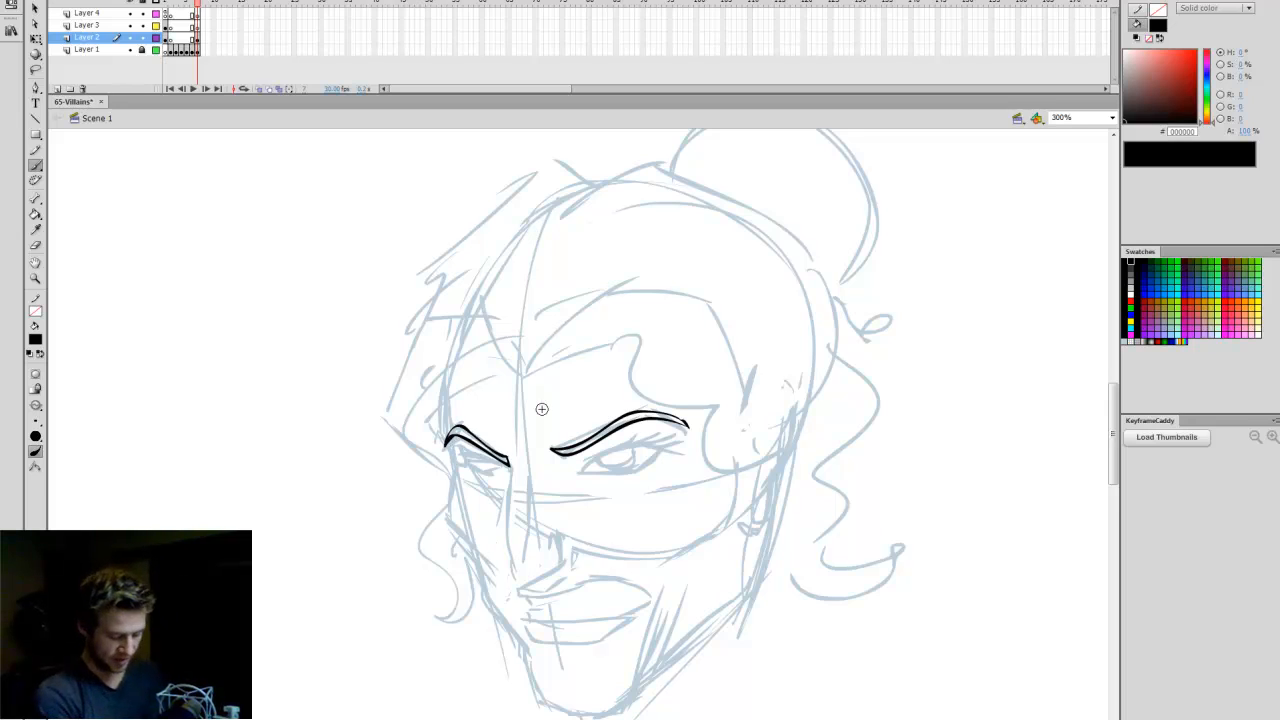
# Ink the near eye's almond-shaped outline in black and add thick pointed upper lashes, filled solid, at its outer corner.
pyautogui.moveTo(598, 477)
pyautogui.mouseDown()
pyautogui.moveTo(662, 446)
pyautogui.moveTo(640, 444)
pyautogui.moveTo(672, 452)
pyautogui.mouseUp()
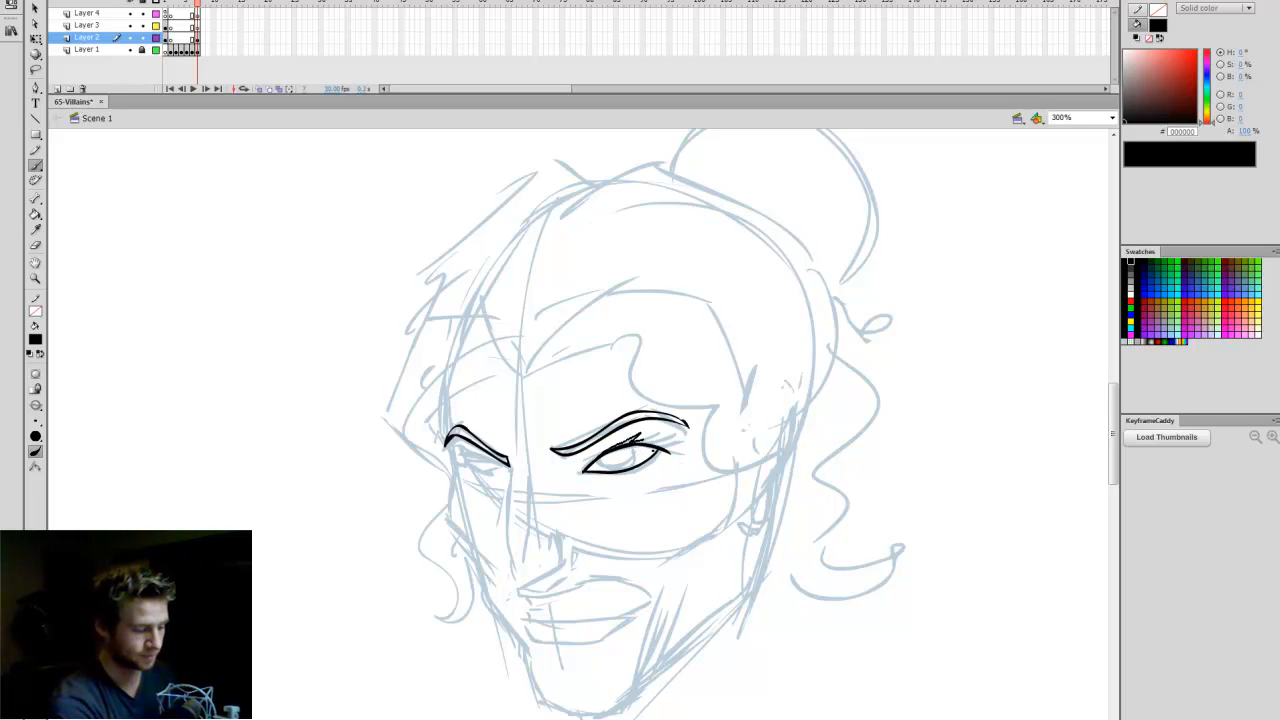
pyautogui.moveTo(676, 457); pyautogui.dragTo(658, 440)
pyautogui.press('k')
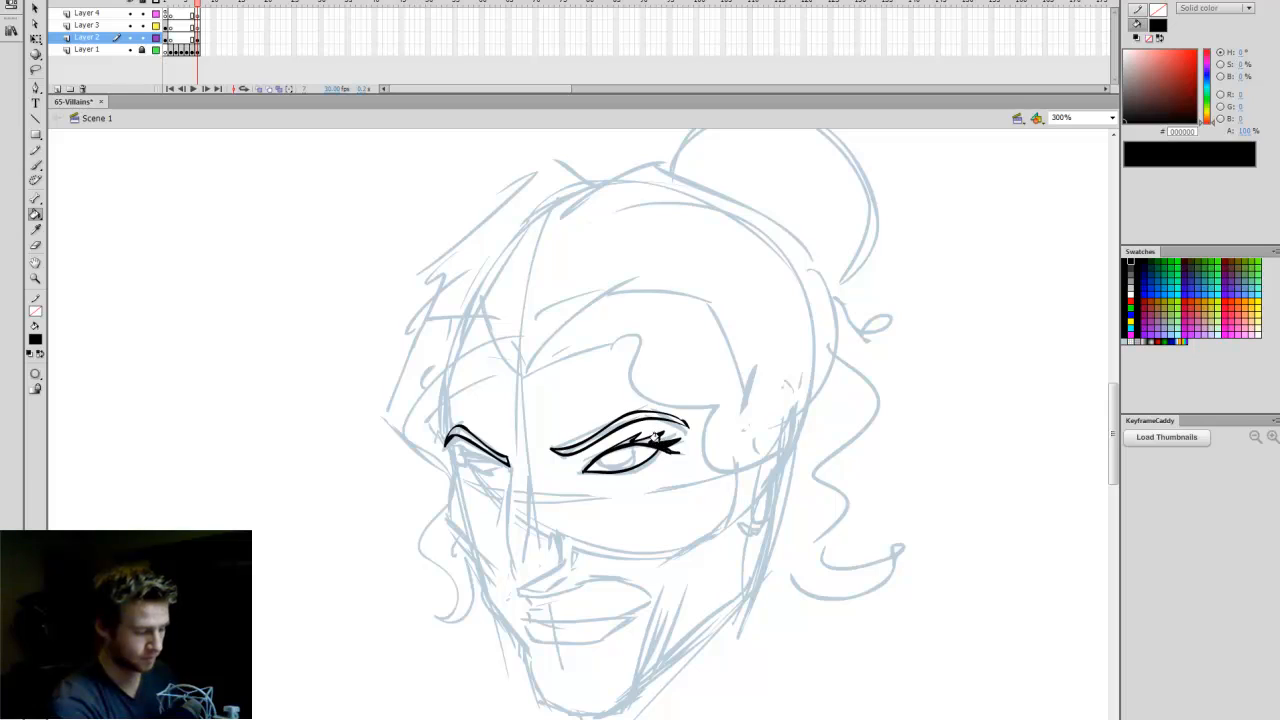
# Ink the near eye's iris and dark pupil, erase a small highlight in it and add short lashes at the lower outer corner.
pyautogui.press('b')
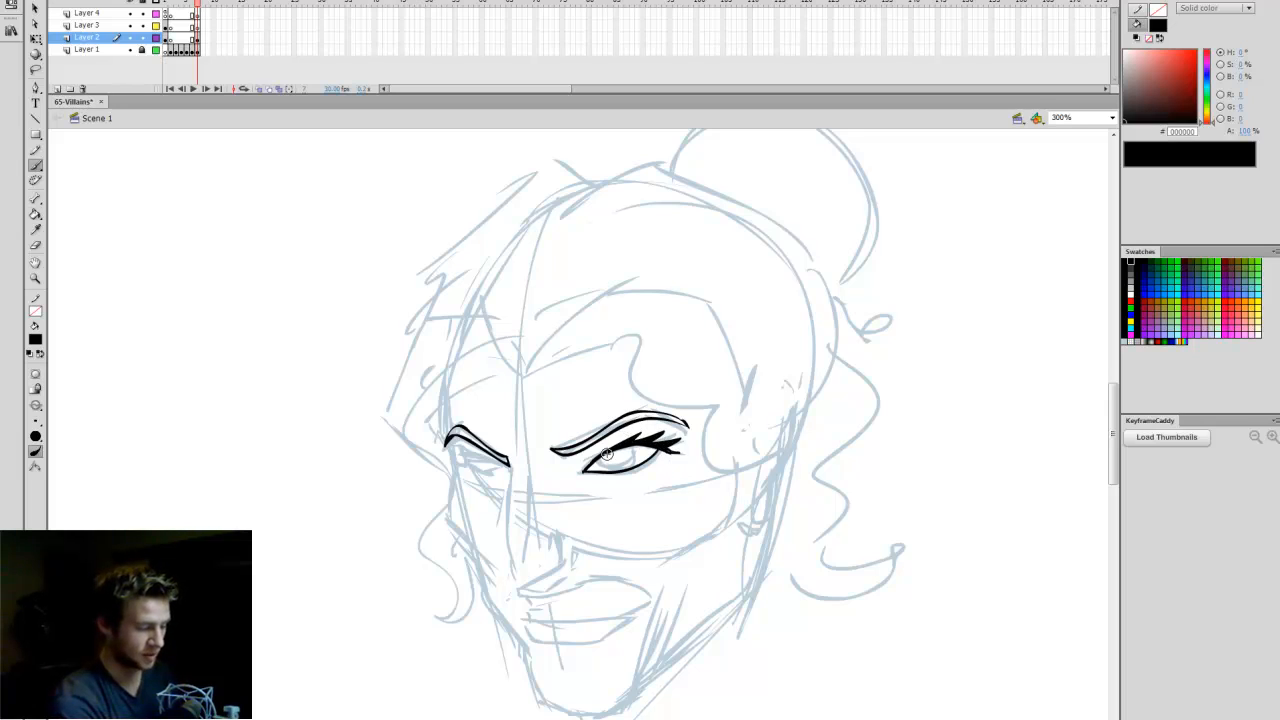
pyautogui.moveTo(634, 463)
pyautogui.mouseDown()
pyautogui.moveTo(628, 446)
pyautogui.moveTo(612, 456)
pyautogui.mouseUp()
pyautogui.press('e')
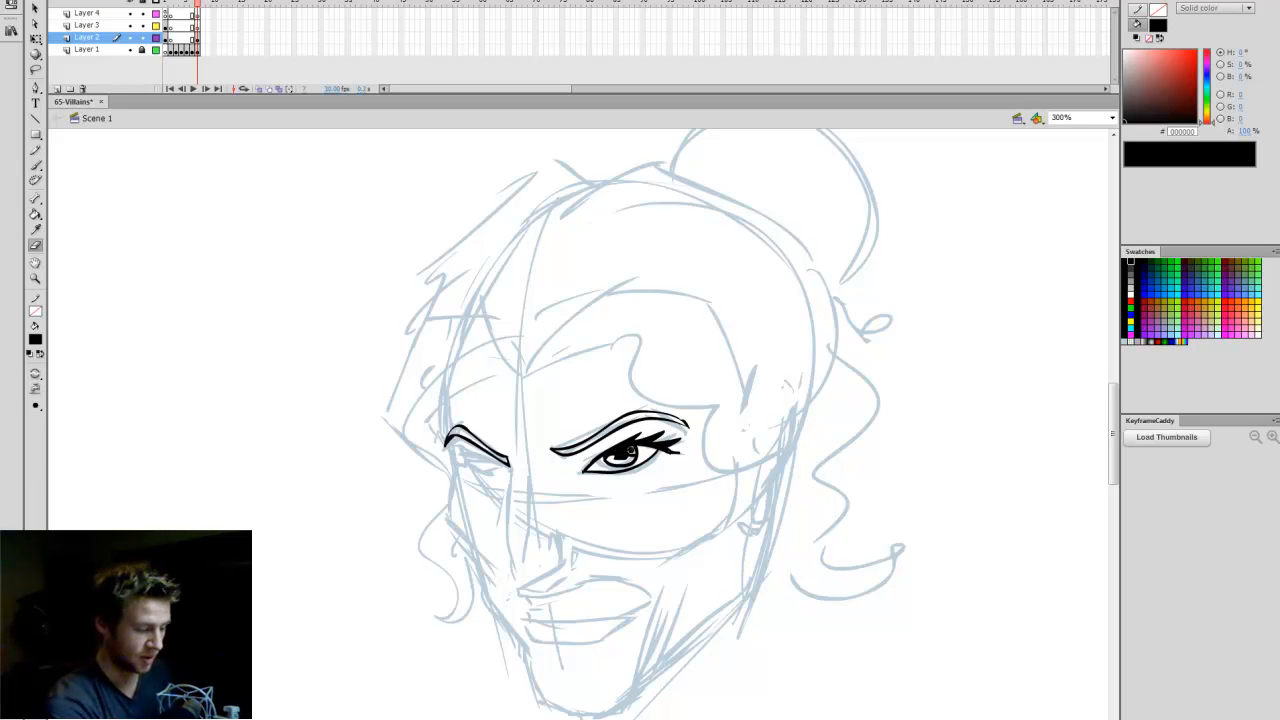
pyautogui.press('b')
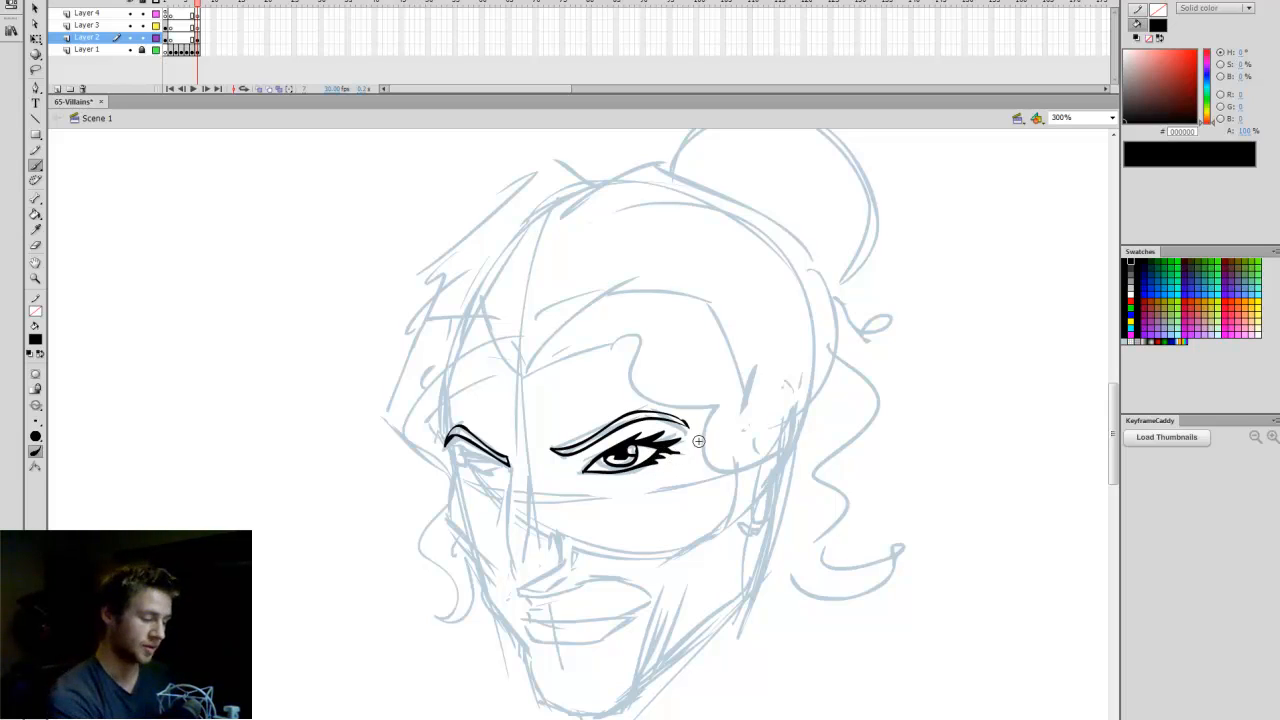
# Ink the lower lid and angled bag lines under the near eye, and the far eye with its iris, dark lashes and under-eye crease.
pyautogui.moveTo(589, 475); pyautogui.dragTo(647, 474)
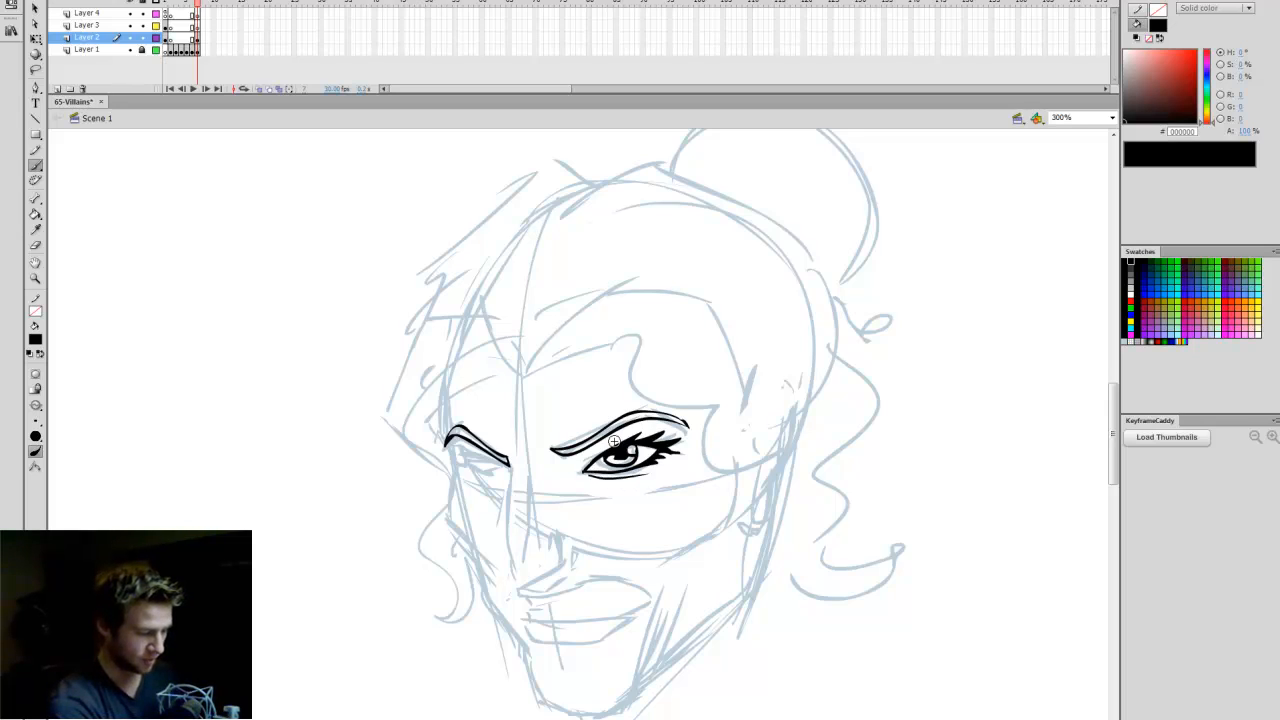
pyautogui.moveTo(568, 472)
pyautogui.mouseDown()
pyautogui.moveTo(628, 505)
pyautogui.moveTo(674, 479)
pyautogui.mouseUp()
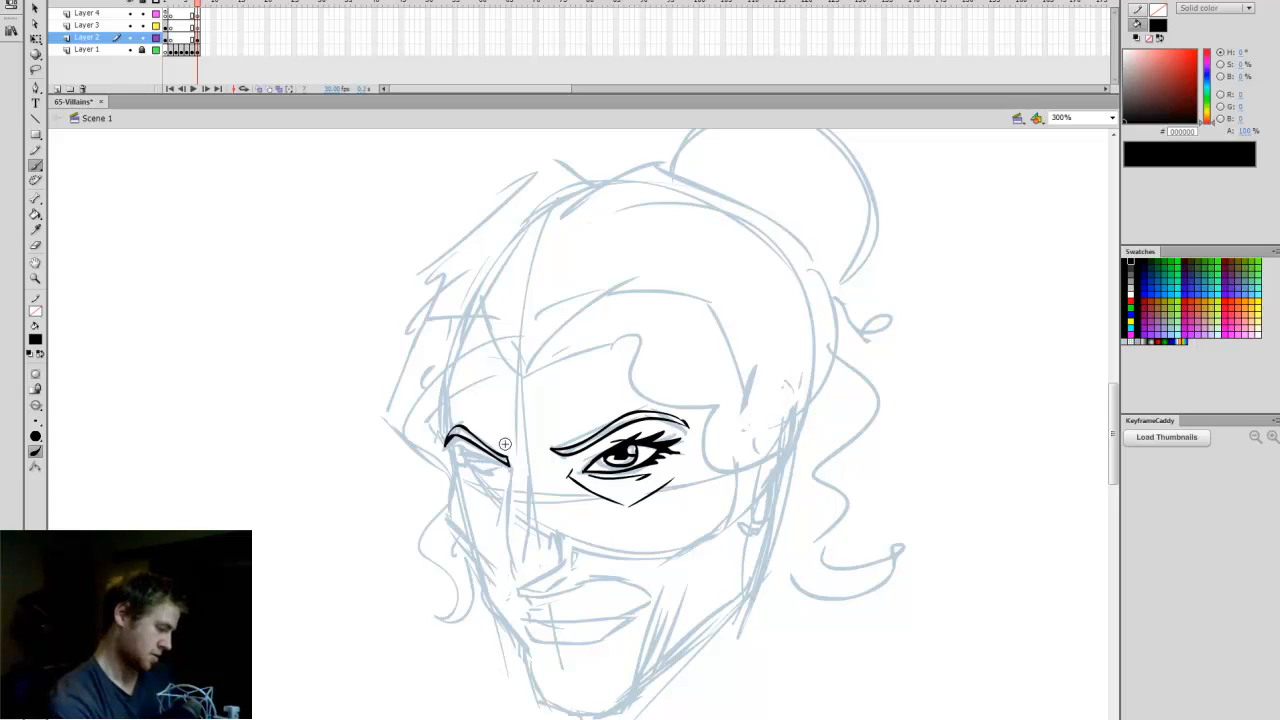
pyautogui.moveTo(506, 466)
pyautogui.mouseDown()
pyautogui.moveTo(466, 461)
pyautogui.moveTo(490, 464)
pyautogui.moveTo(506, 442)
pyautogui.mouseUp()
pyautogui.moveTo(484, 454); pyautogui.dragTo(472, 460)
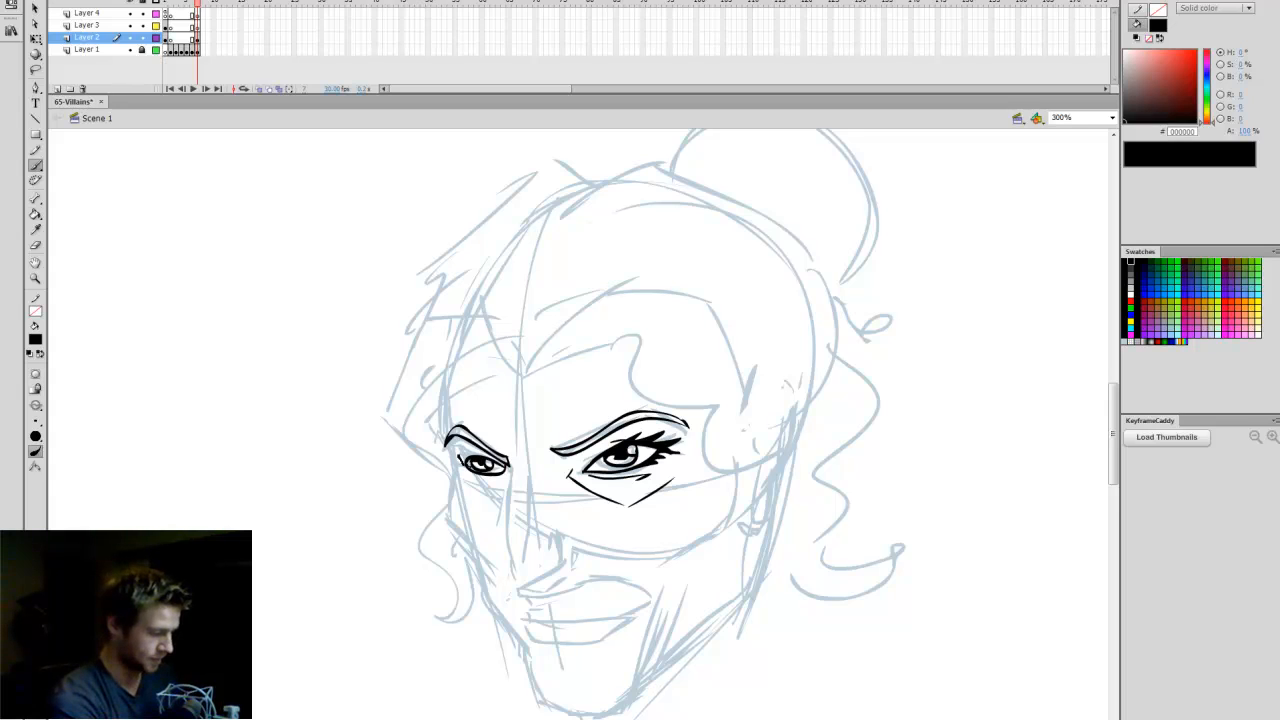
pyautogui.press('k')
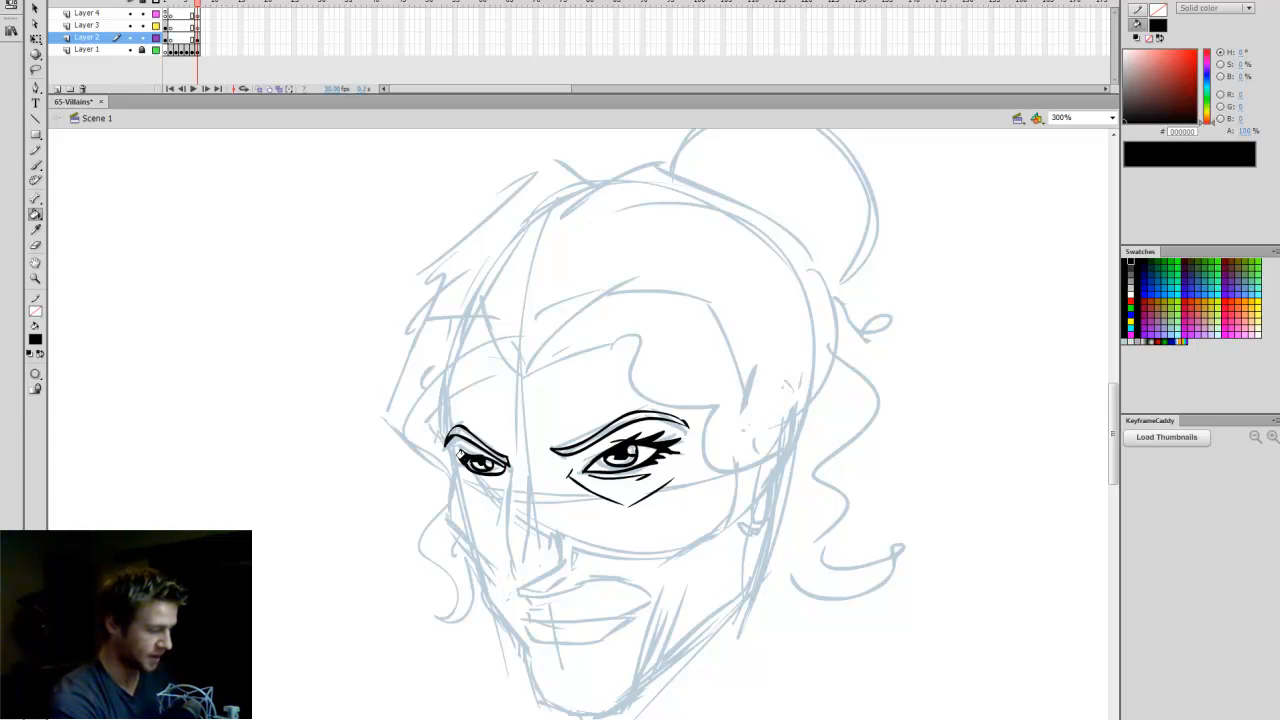
pyautogui.press('b')
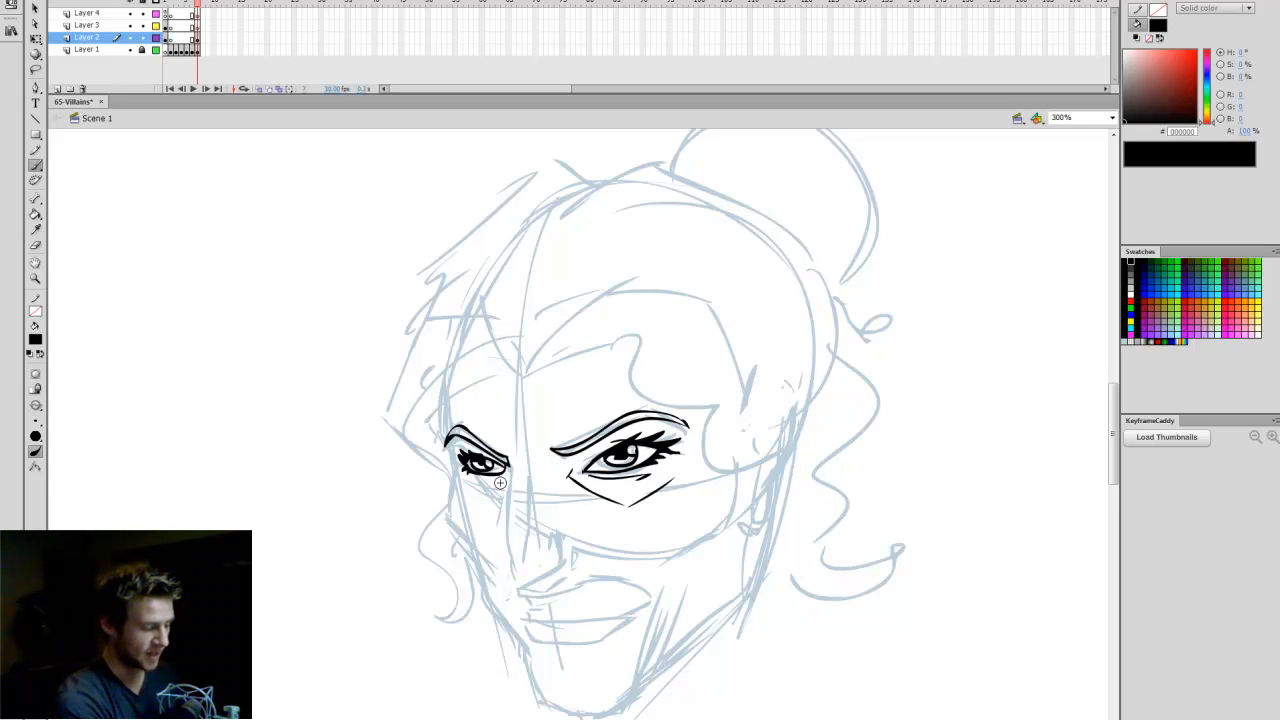
pyautogui.moveTo(471, 478)
pyautogui.mouseDown()
pyautogui.moveTo(476, 494)
pyautogui.moveTo(500, 482)
pyautogui.mouseUp()
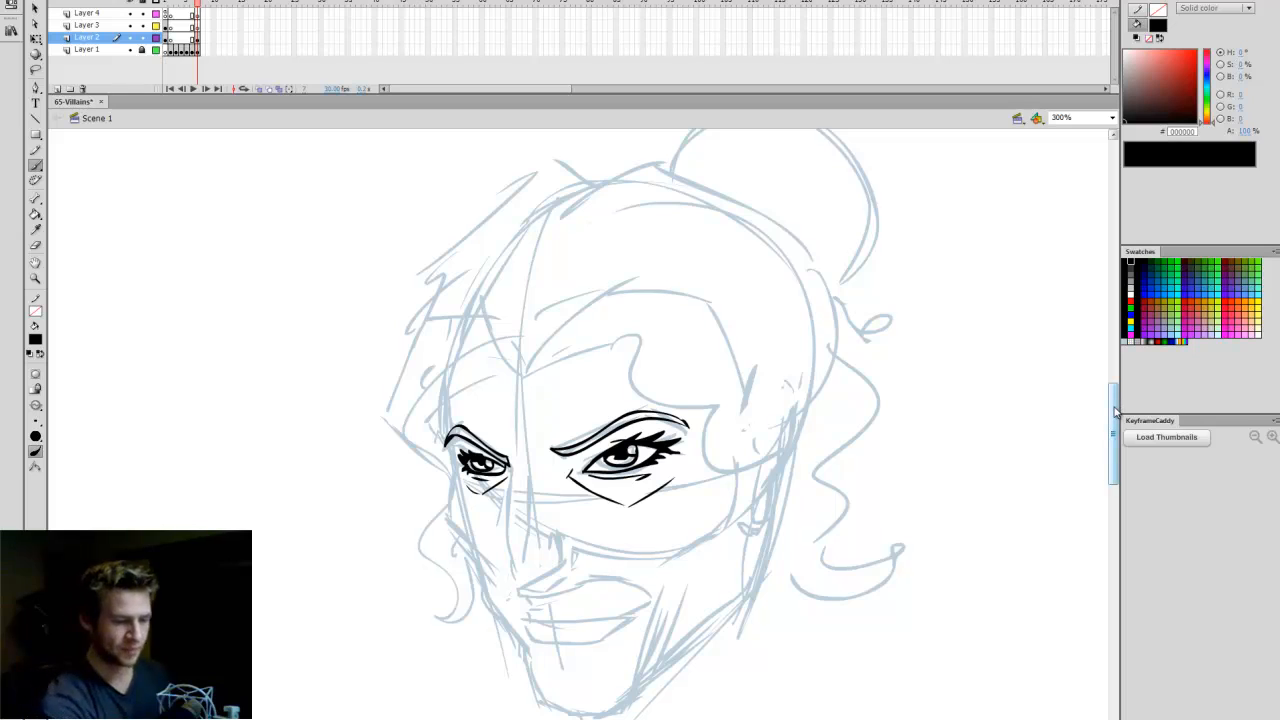
# Ink the long, hooked nose with its nostril in black and add short frown creases between the brows.
pyautogui.scroll(-1, 571, 525)
pyautogui.moveTo(509, 450)
pyautogui.mouseDown()
pyautogui.moveTo(516, 568)
pyautogui.moveTo(545, 560)
pyautogui.moveTo(560, 524)
pyautogui.mouseUp()
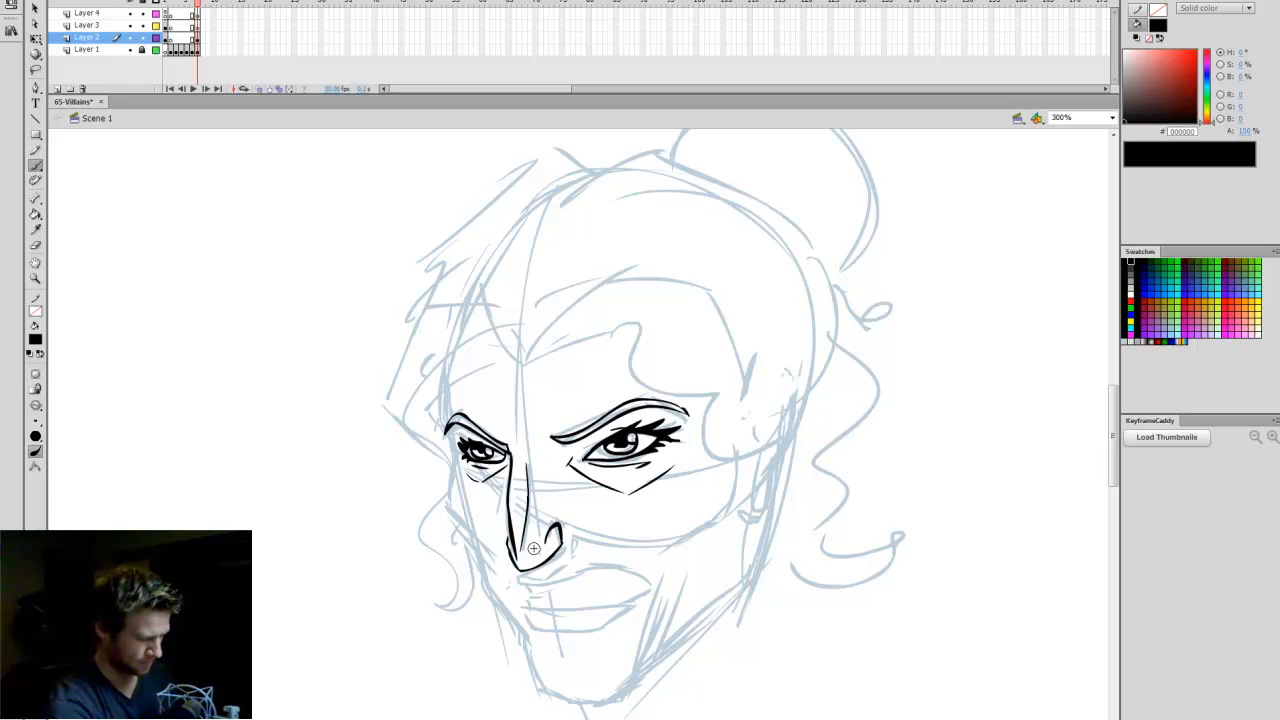
pyautogui.moveTo(538, 442)
pyautogui.mouseDown()
pyautogui.moveTo(528, 458)
pyautogui.moveTo(554, 474)
pyautogui.mouseUp()
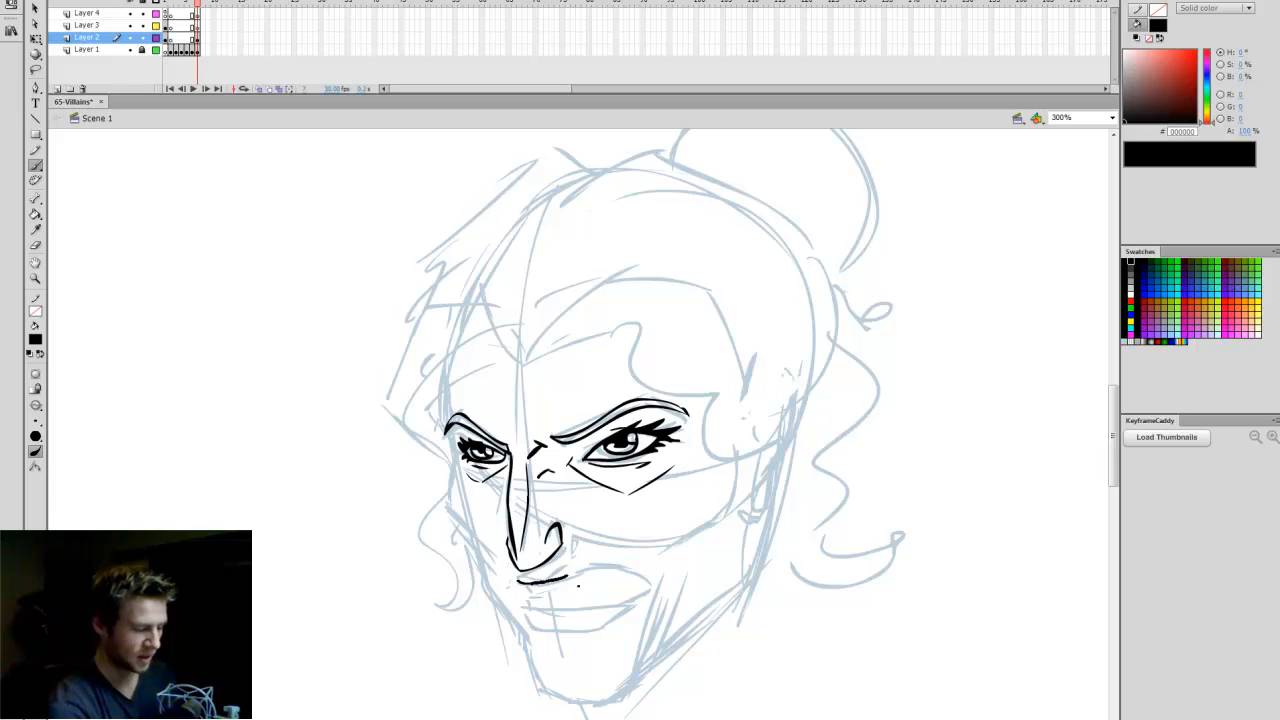
# Ink the snarling mouth opening's outline, with an arched upper lip line and a flatter lower edge.
pyautogui.moveTo(578, 585); pyautogui.dragTo(655, 579)
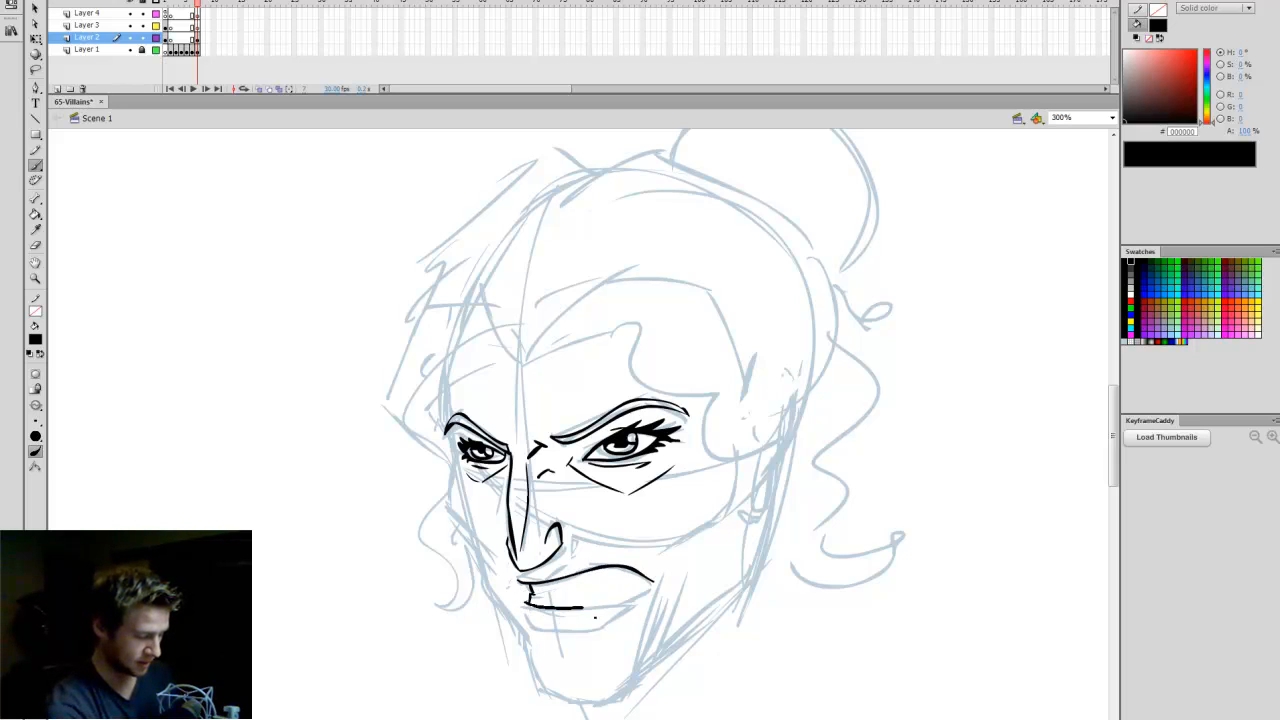
pyautogui.moveTo(583, 607); pyautogui.dragTo(650, 598)
pyautogui.press('k')
pyautogui.click(637, 581)
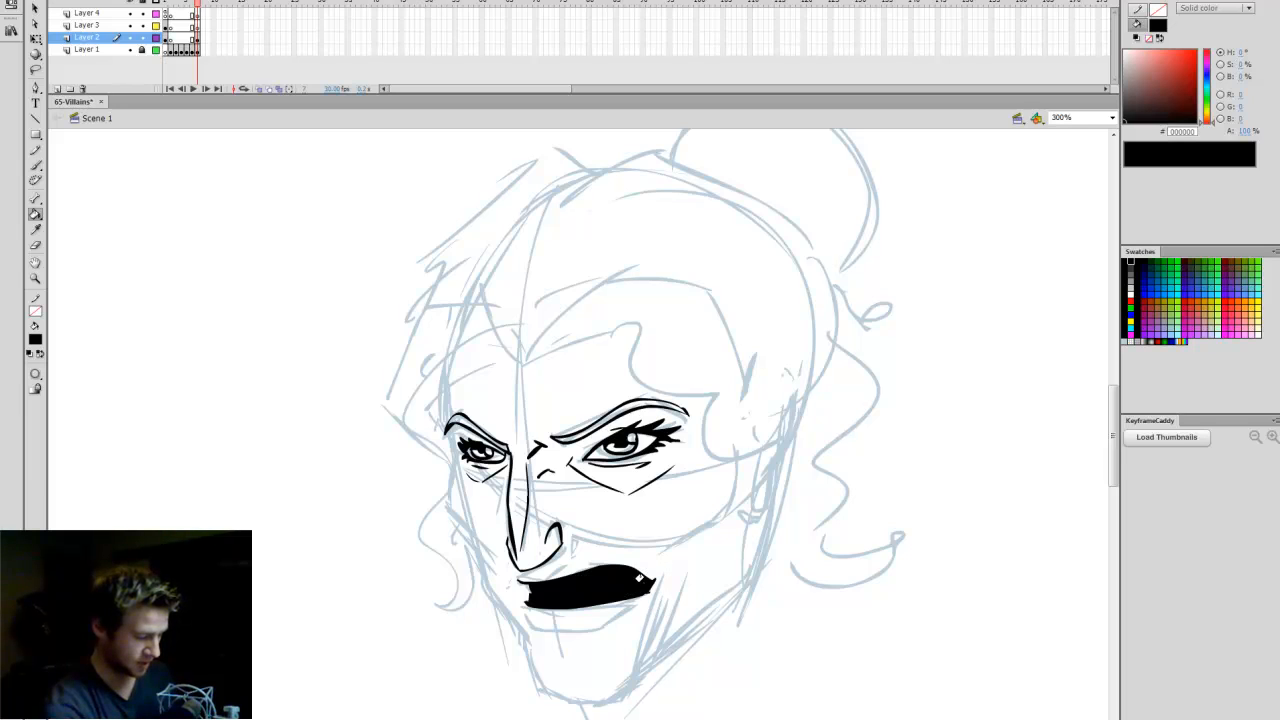
pyautogui.hotkey('ctrl', 'z')
# Brush the near mouth corner solid black, draw the line between the tooth rows and add scalloped gums along the upper teeth.
pyautogui.press('b')
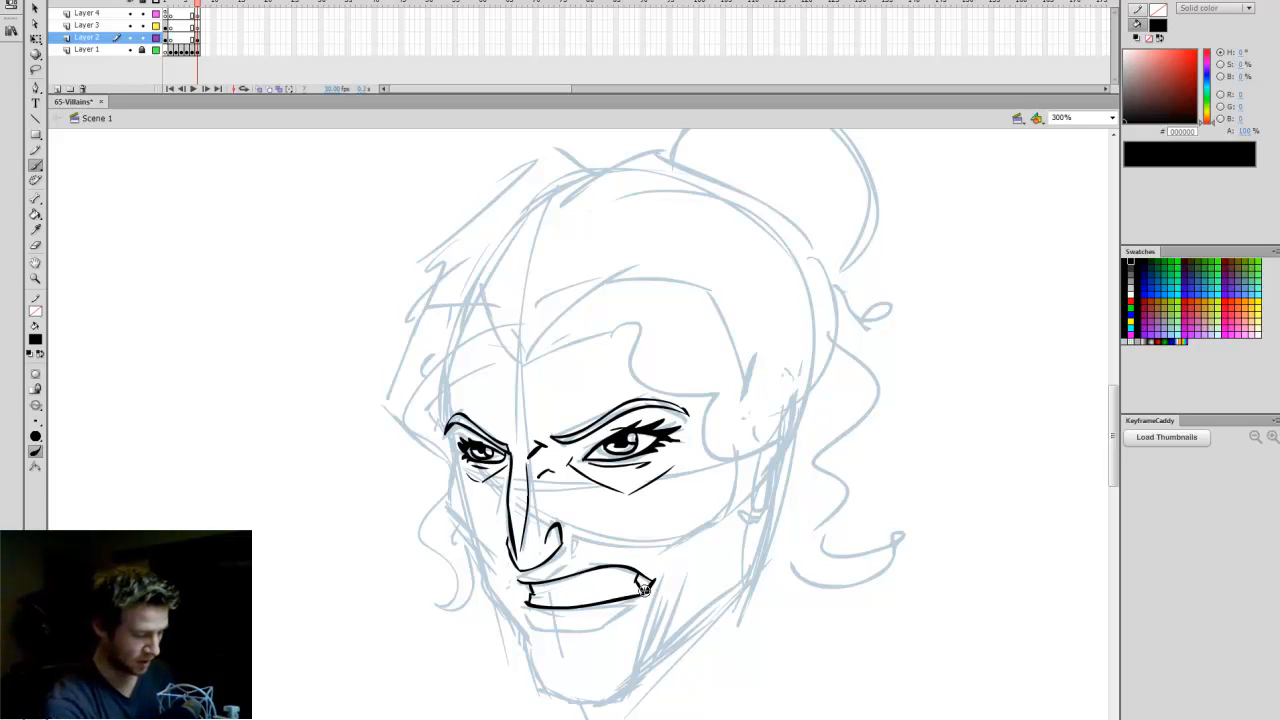
pyautogui.moveTo(645, 590)
pyautogui.mouseDown()
pyautogui.moveTo(650, 572)
pyautogui.moveTo(628, 584)
pyautogui.mouseUp()
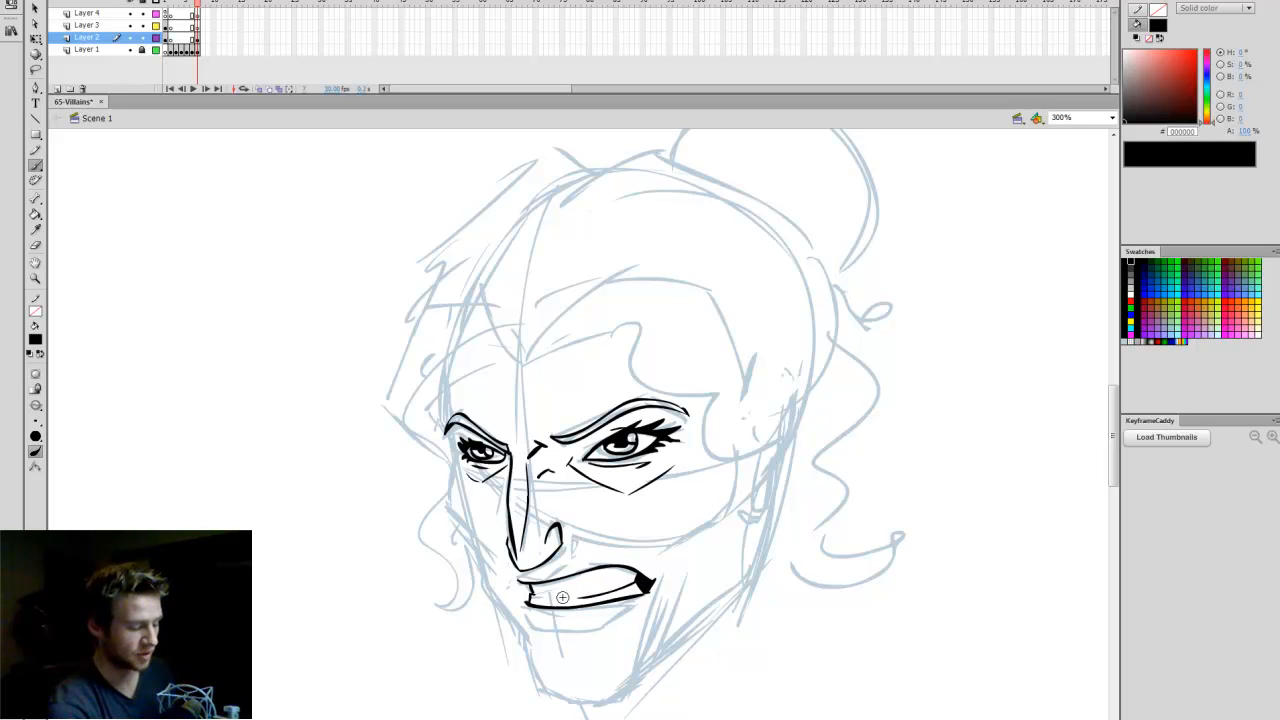
pyautogui.moveTo(534, 593)
pyautogui.mouseDown()
pyautogui.moveTo(645, 580)
pyautogui.moveTo(587, 591)
pyautogui.mouseUp()
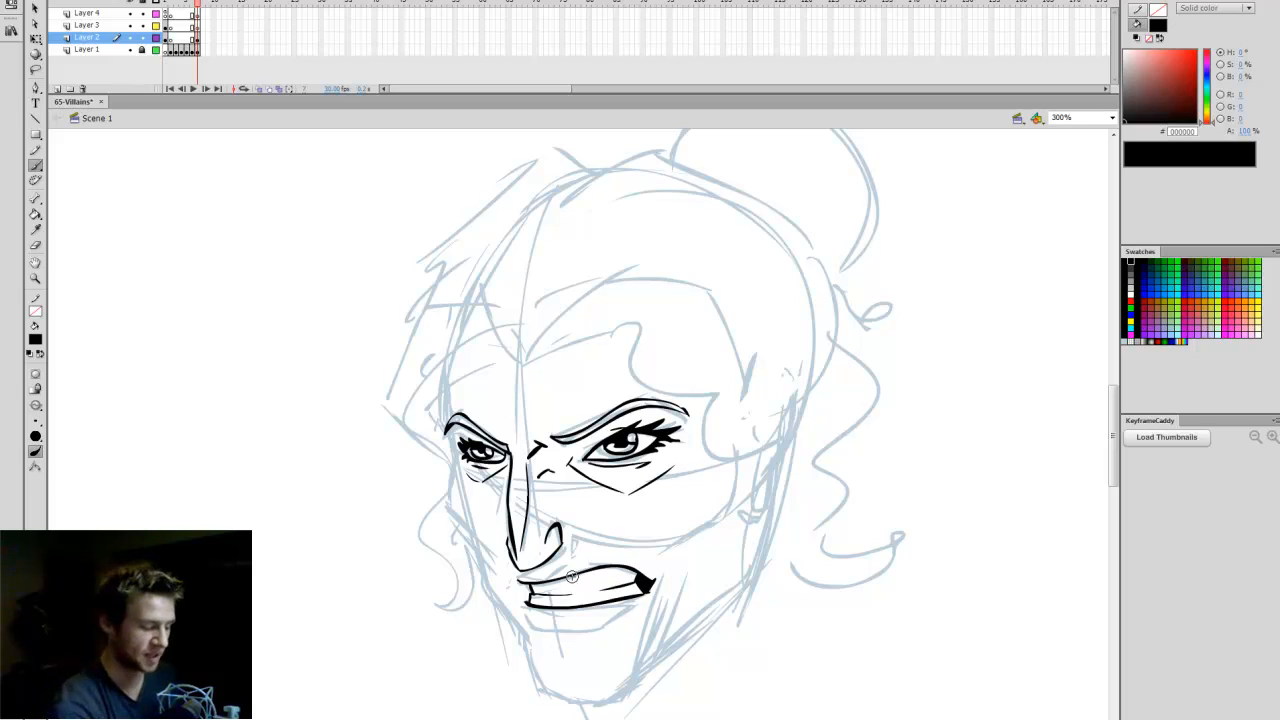
pyautogui.moveTo(600, 577); pyautogui.dragTo(614, 576)
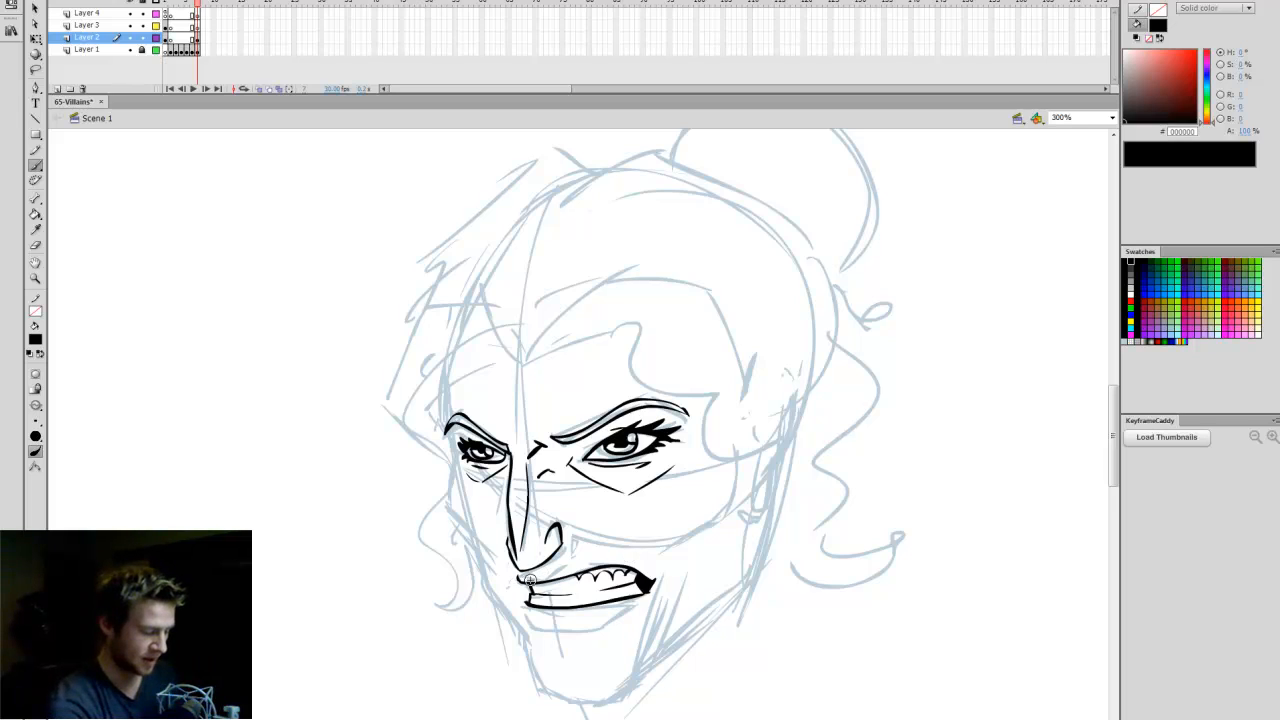
# Ink short wrinkle ticks along both lips, the lower lip's underside and the creases around the near side of the mouth.
pyautogui.moveTo(547, 562); pyautogui.dragTo(560, 576)
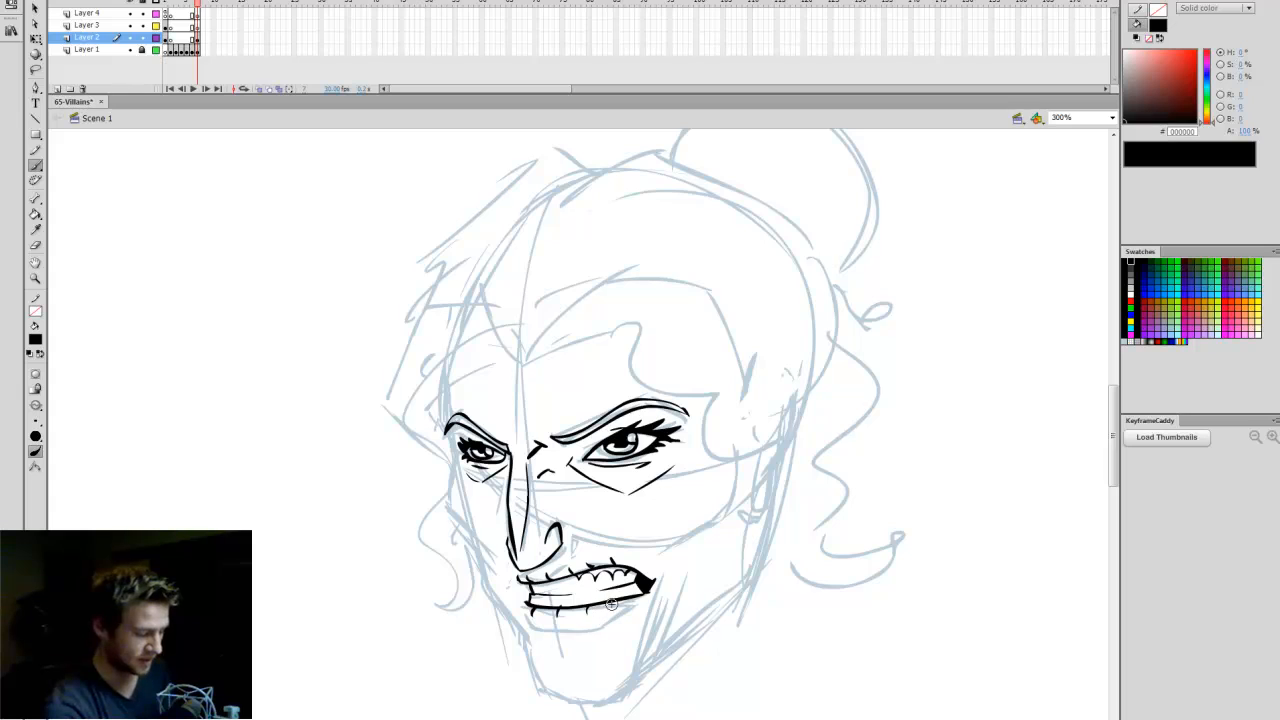
pyautogui.moveTo(540, 629); pyautogui.dragTo(613, 621)
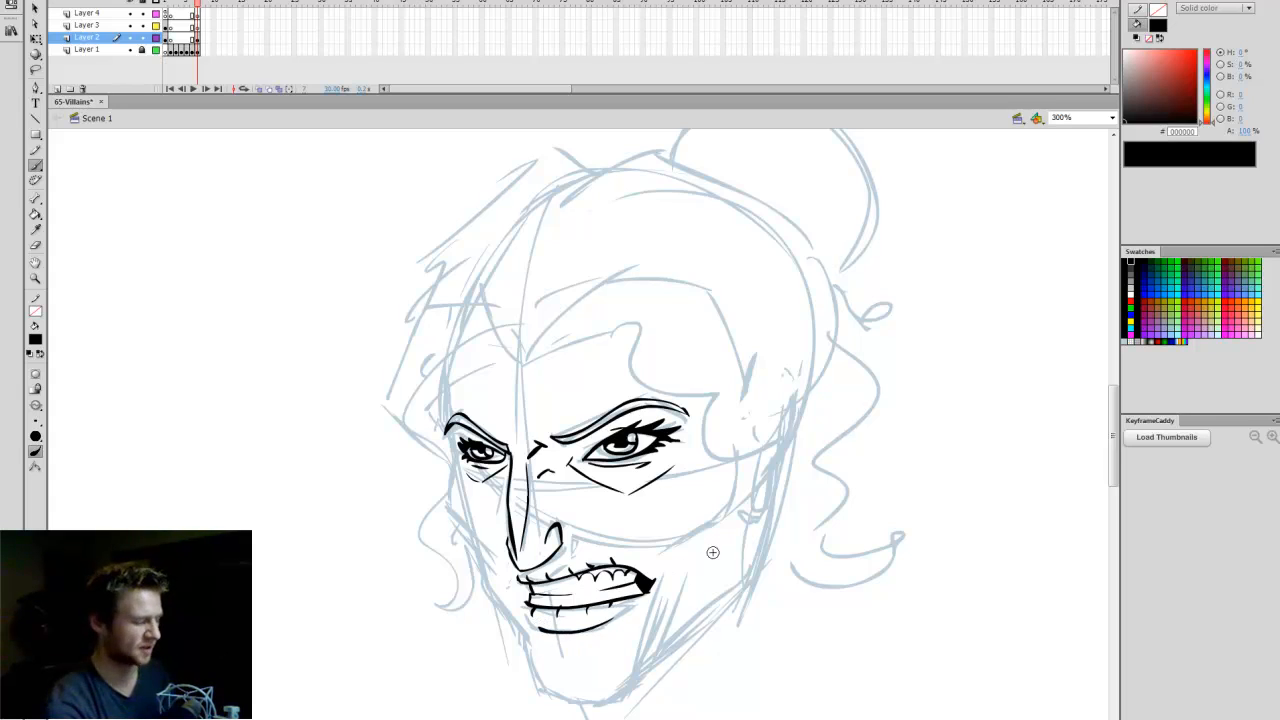
pyautogui.moveTo(582, 539)
pyautogui.mouseDown()
pyautogui.moveTo(643, 557)
pyautogui.moveTo(660, 598)
pyautogui.mouseUp()
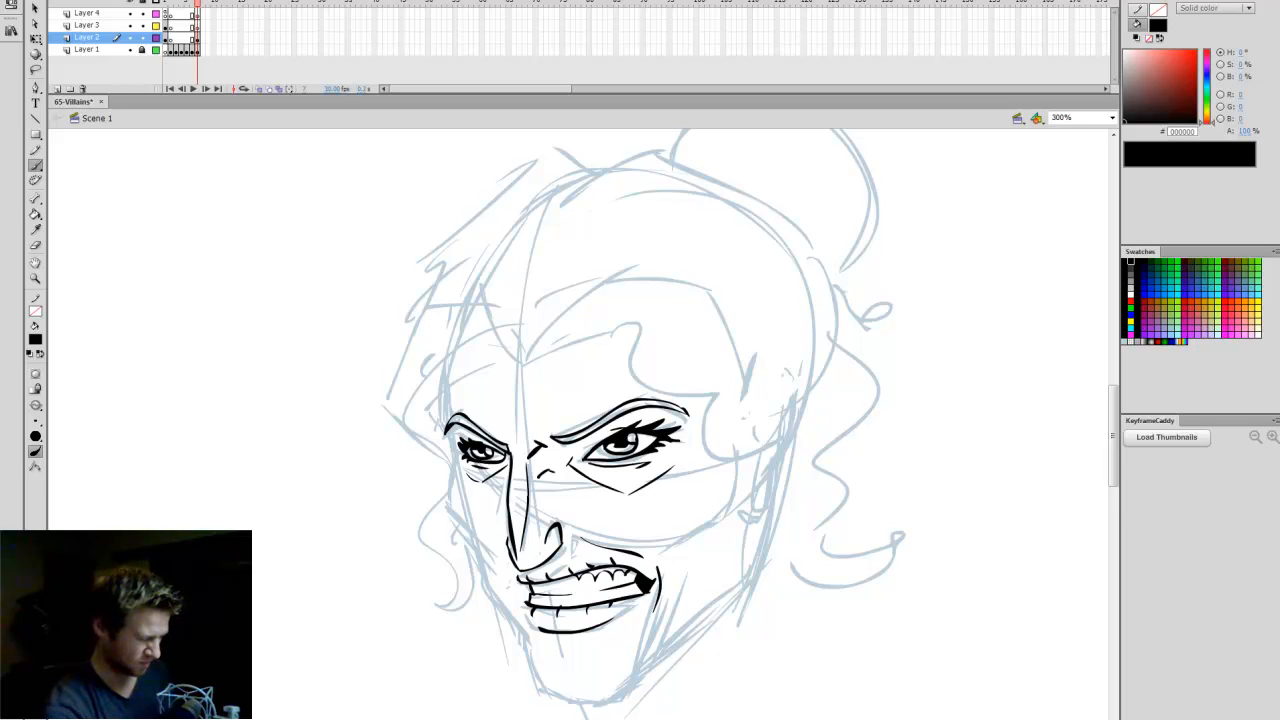
# Ink the far side of the face from forehead to sunken cheek and the near cheekbone as a sharp angled line.
pyautogui.scroll(-1, 1086, 449)
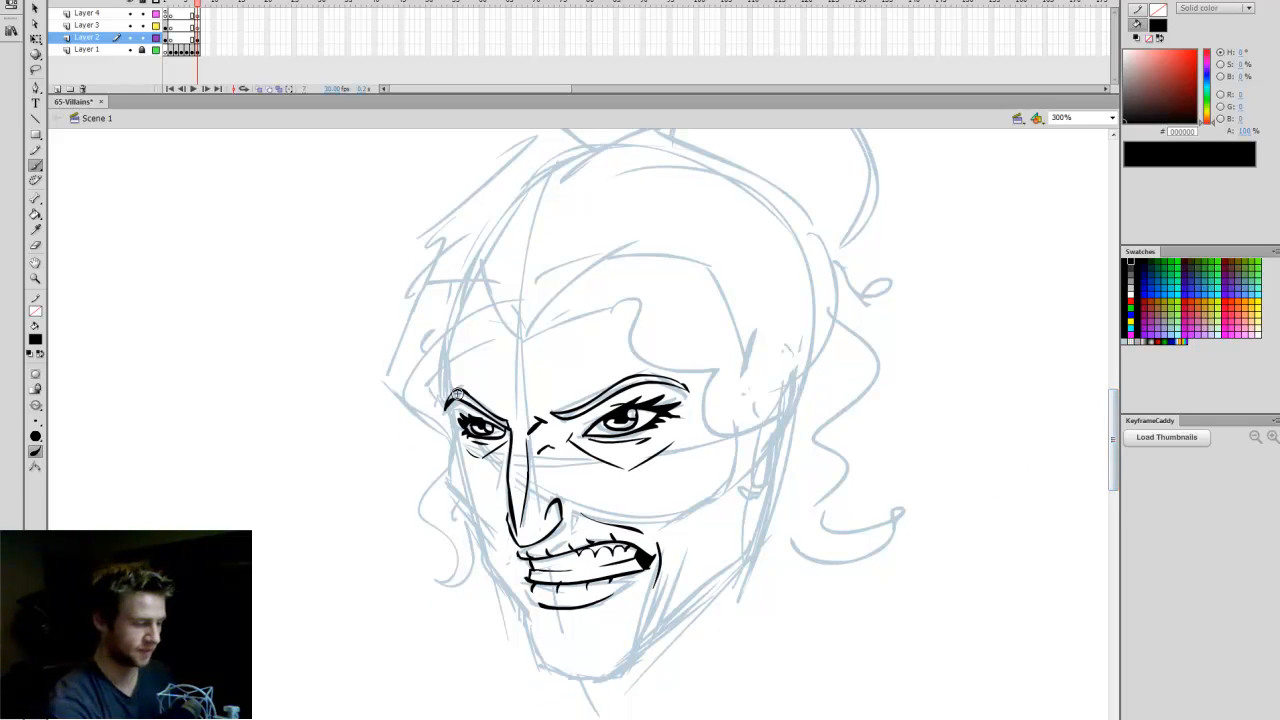
pyautogui.moveTo(450, 366)
pyautogui.mouseDown()
pyautogui.moveTo(447, 490)
pyautogui.moveTo(490, 527)
pyautogui.mouseUp()
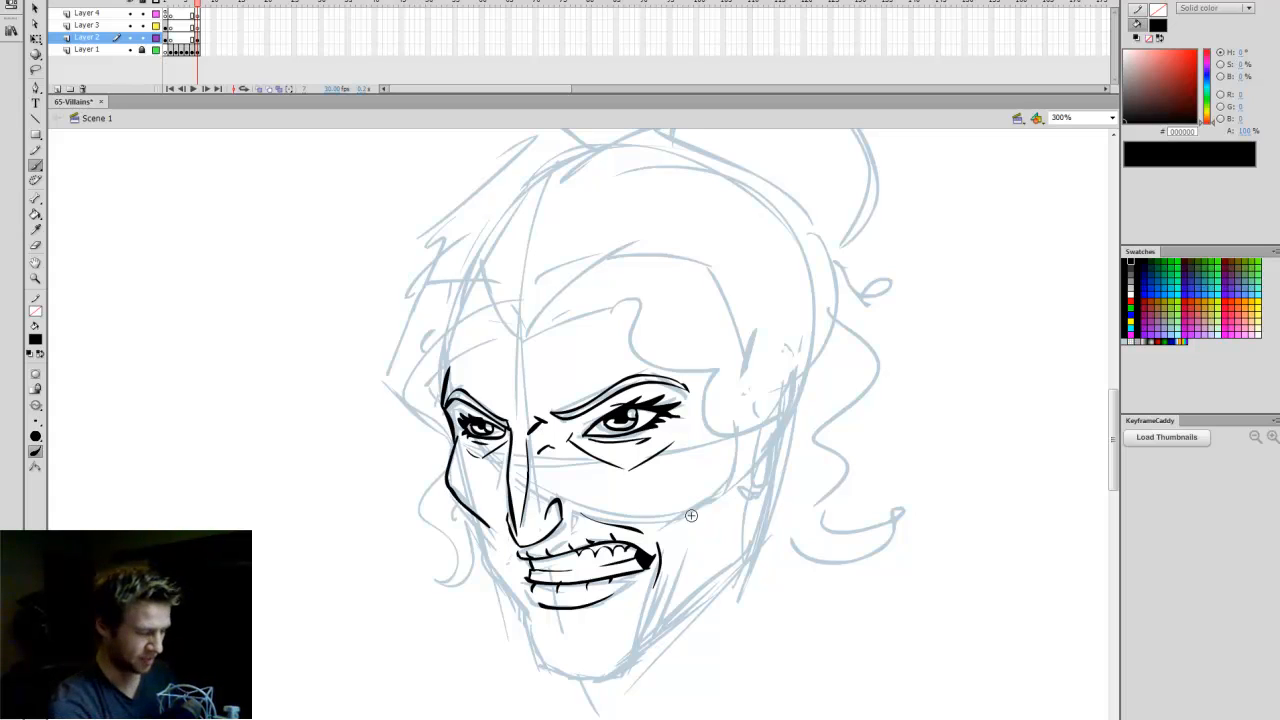
pyautogui.moveTo(680, 526)
pyautogui.mouseDown()
pyautogui.moveTo(731, 473)
pyautogui.moveTo(716, 424)
pyautogui.mouseUp()
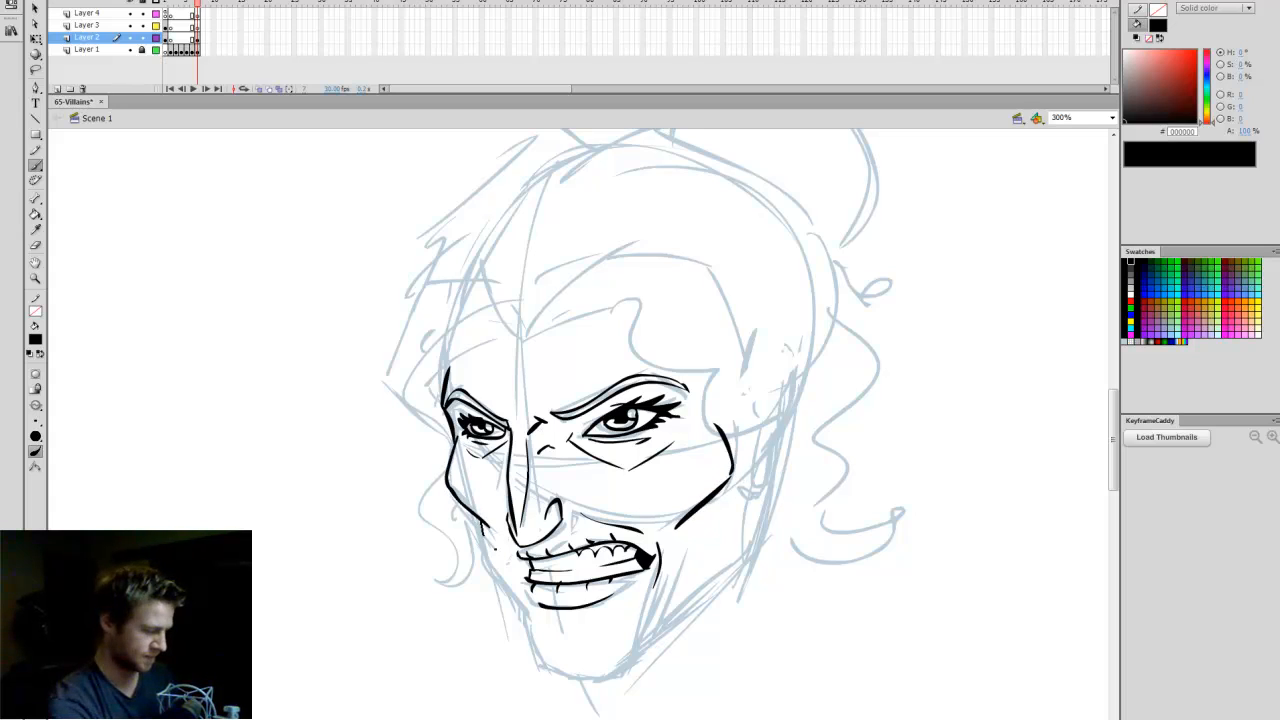
# Ink the lower face from the far cheek around the long rounded chin and along the near jaw up towards the ear.
pyautogui.moveTo(486, 528); pyautogui.dragTo(531, 653)
pyautogui.moveTo(518, 600)
pyautogui.mouseDown()
pyautogui.moveTo(533, 669)
pyautogui.moveTo(636, 666)
pyautogui.mouseUp()
pyautogui.hotkey('ctrl', 'z')
pyautogui.moveTo(534, 666)
pyautogui.mouseDown()
pyautogui.moveTo(653, 622)
pyautogui.moveTo(672, 568)
pyautogui.mouseUp()
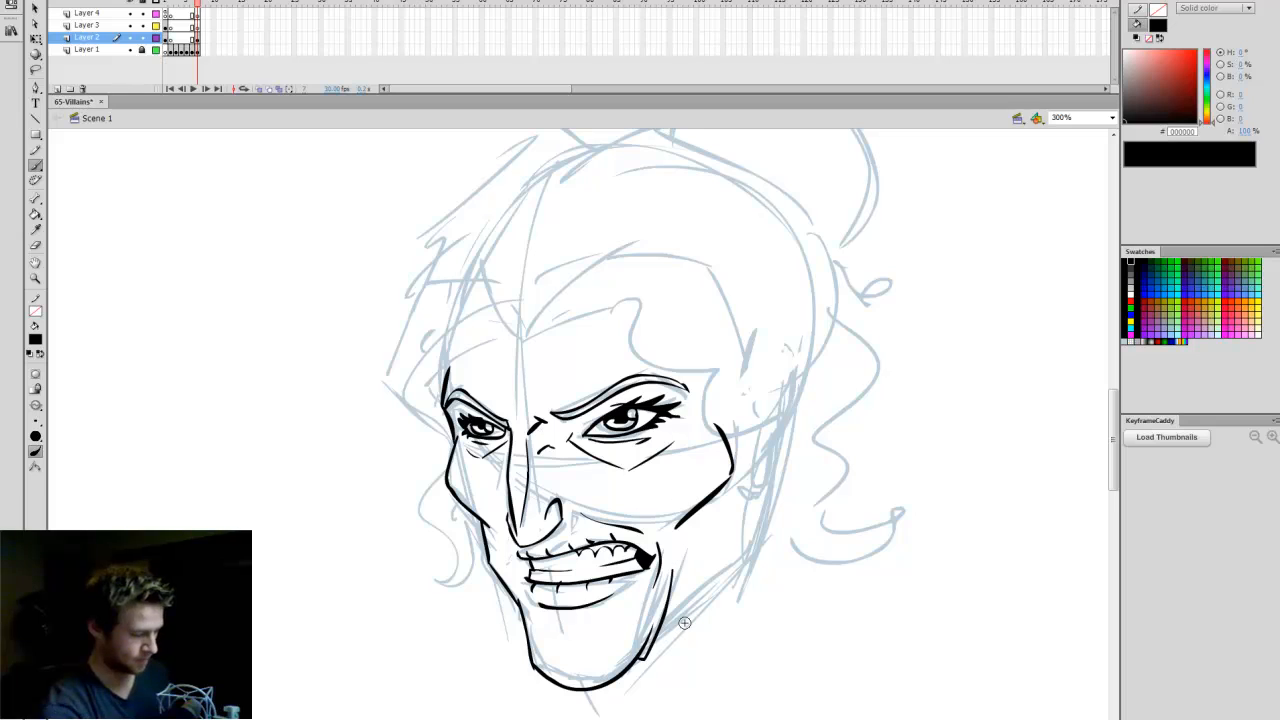
pyautogui.moveTo(658, 642)
pyautogui.mouseDown()
pyautogui.moveTo(744, 541)
pyautogui.moveTo(741, 505)
pyautogui.mouseUp()
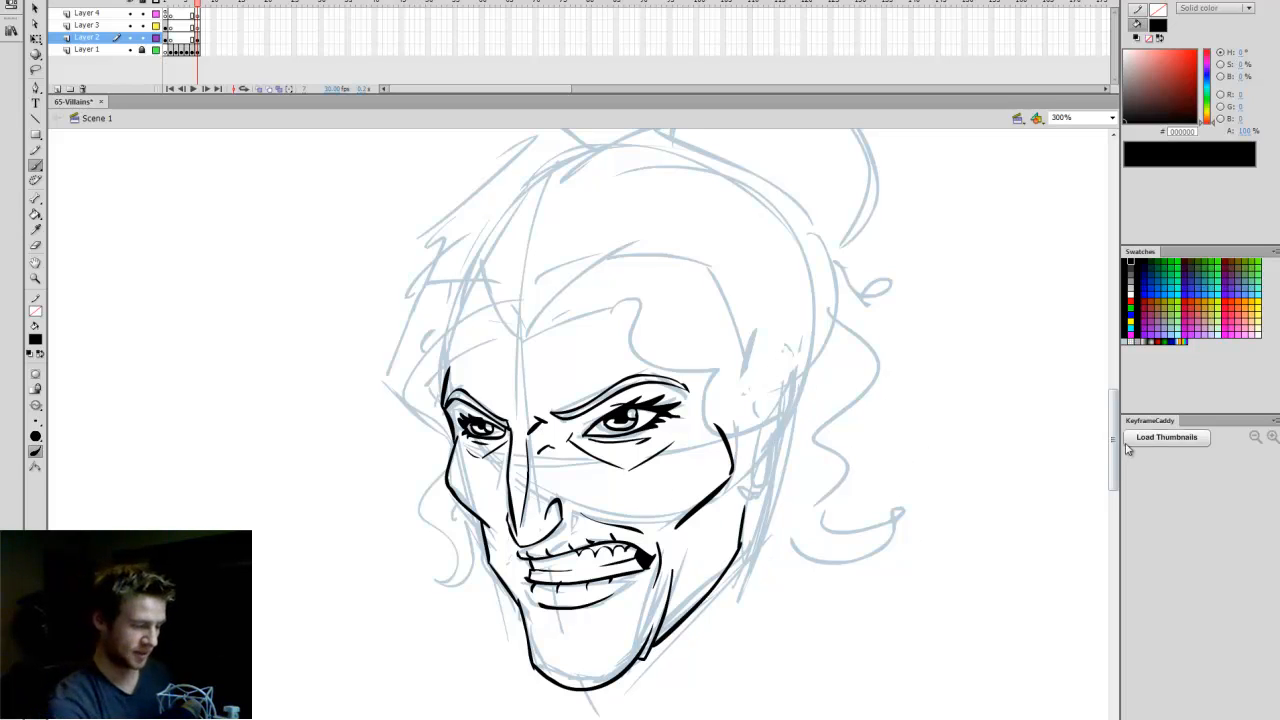
# Ink the front hair with a wavy lock hanging on the far side, the peaked hairline and curling waves swept towards the ear.
pyautogui.scroll(2, 1089, 423)
pyautogui.moveTo(526, 350)
pyautogui.mouseDown()
pyautogui.moveTo(494, 306)
pyautogui.moveTo(392, 370)
pyautogui.moveTo(445, 484)
pyautogui.moveTo(456, 595)
pyautogui.moveTo(432, 610)
pyautogui.mouseUp()
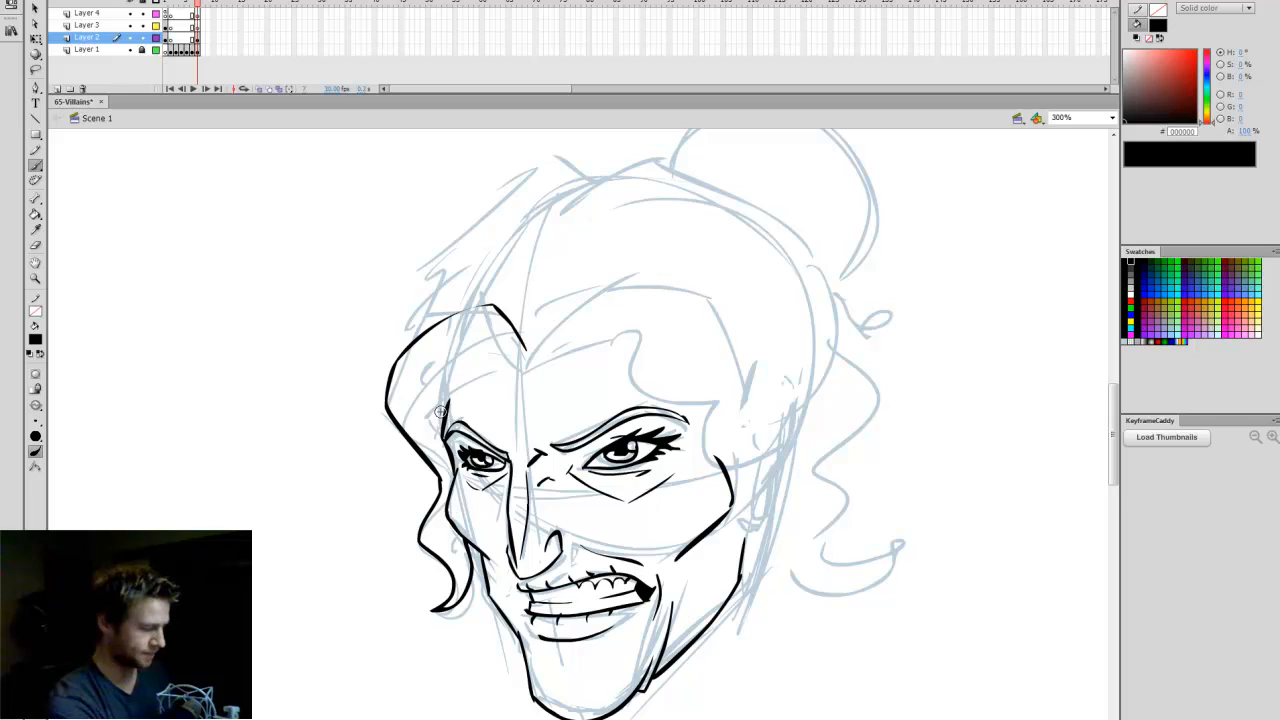
pyautogui.moveTo(444, 432)
pyautogui.mouseDown()
pyautogui.moveTo(430, 414)
pyautogui.moveTo(488, 370)
pyautogui.moveTo(512, 382)
pyautogui.moveTo(633, 341)
pyautogui.moveTo(722, 400)
pyautogui.moveTo(732, 458)
pyautogui.moveTo(804, 430)
pyautogui.mouseUp()
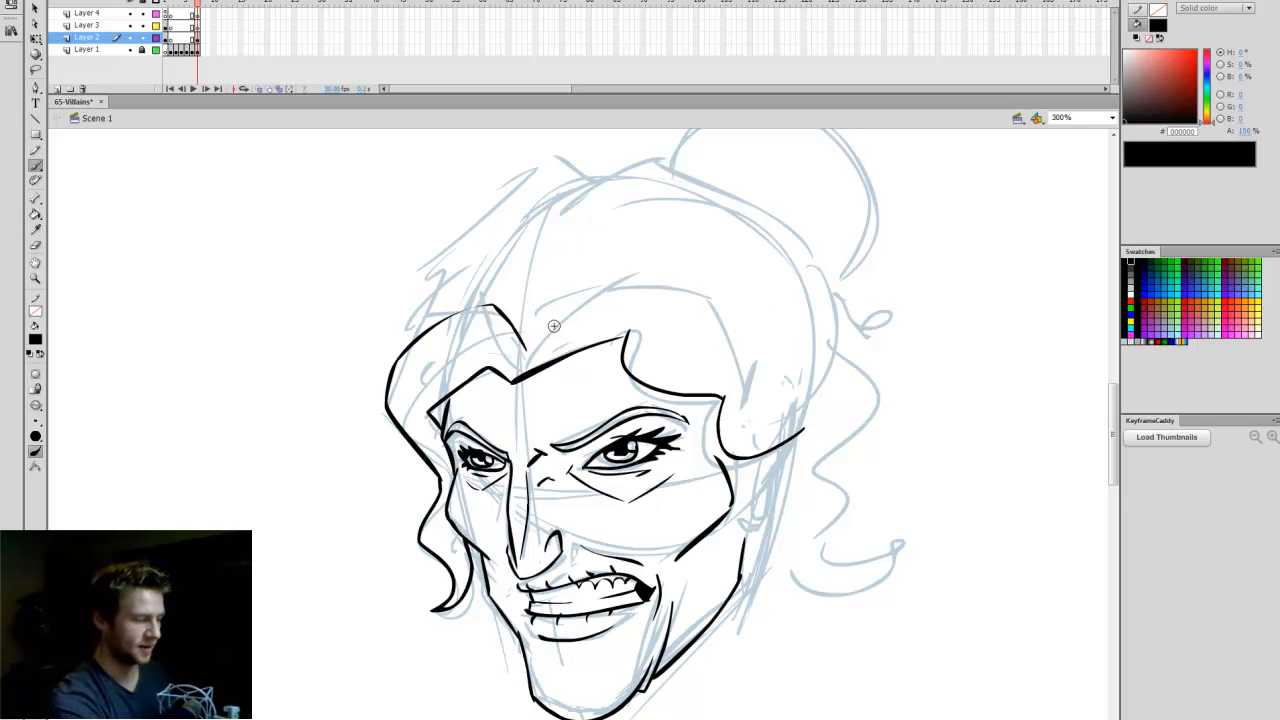
pyautogui.moveTo(540, 332)
pyautogui.mouseDown()
pyautogui.moveTo(684, 296)
pyautogui.moveTo(700, 360)
pyautogui.moveTo(765, 410)
pyautogui.mouseUp()
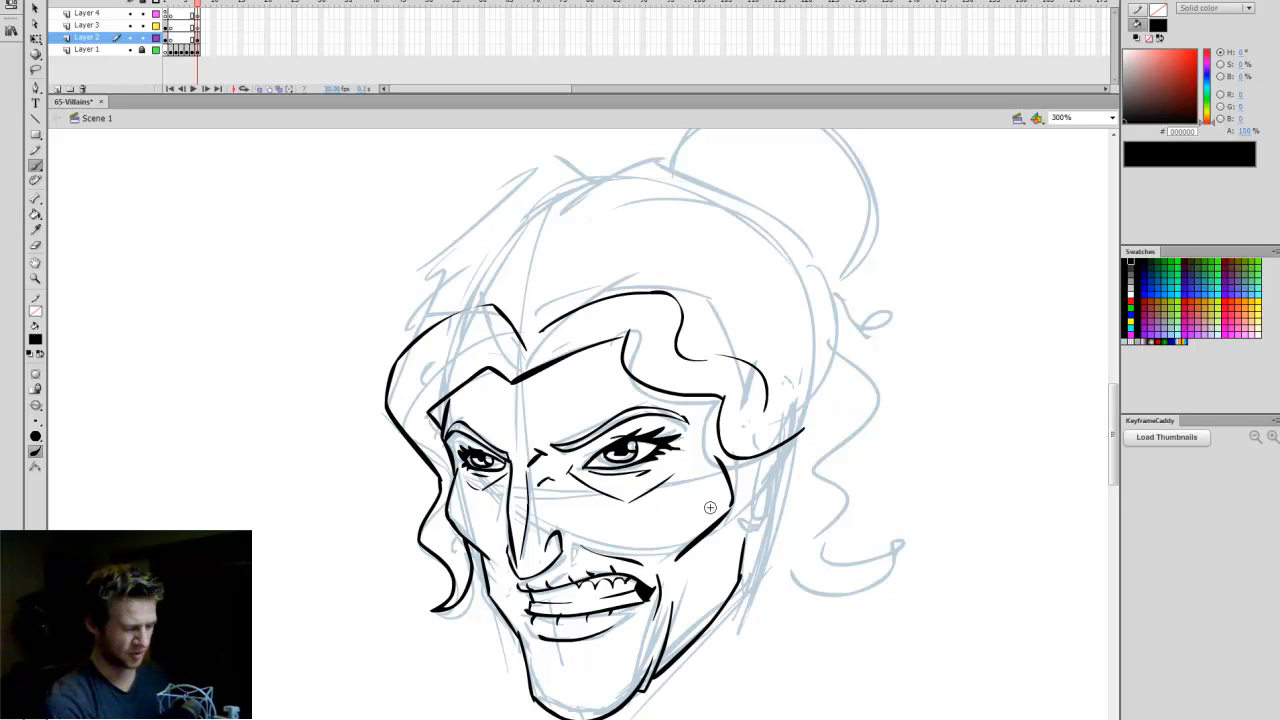
# Ink the hair's outer contour over the crown and down the back of the head, and the ear below it.
pyautogui.moveTo(454, 279); pyautogui.dragTo(410, 338)
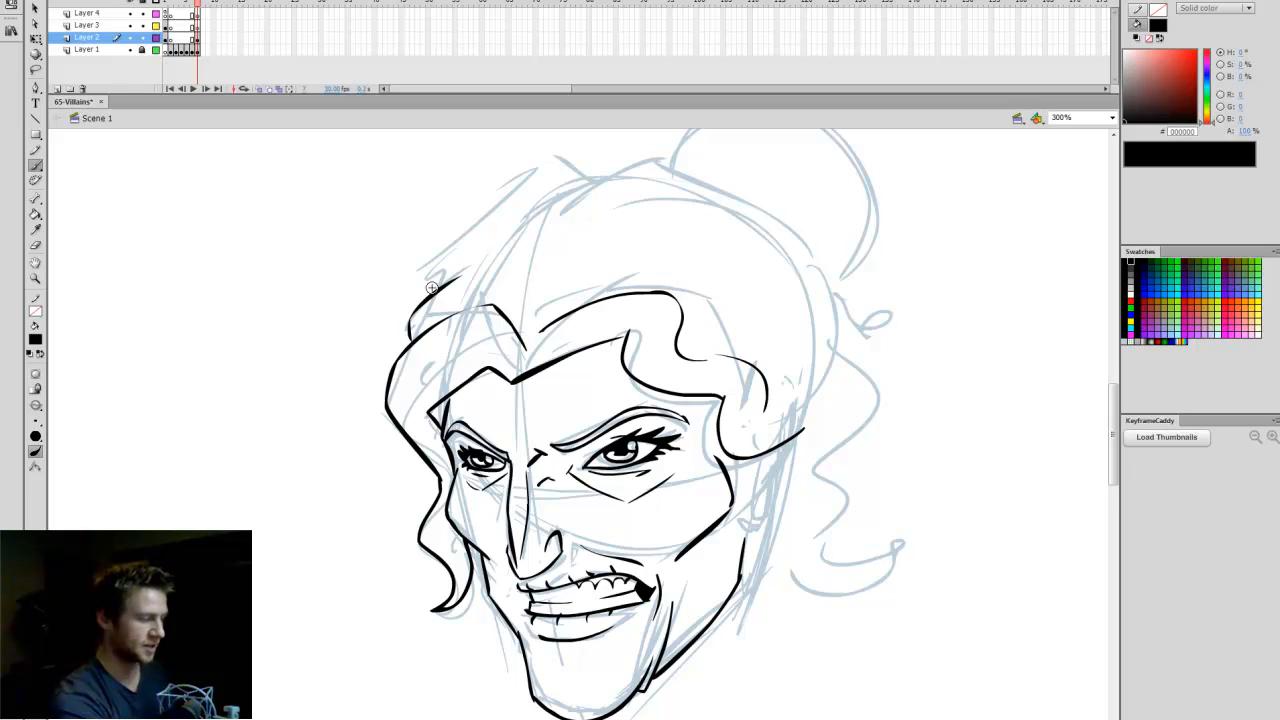
pyautogui.moveTo(432, 288)
pyautogui.mouseDown()
pyautogui.moveTo(572, 166)
pyautogui.moveTo(600, 182)
pyautogui.moveTo(650, 156)
pyautogui.moveTo(784, 222)
pyautogui.moveTo(838, 455)
pyautogui.moveTo(770, 510)
pyautogui.mouseUp()
pyautogui.moveTo(795, 440)
pyautogui.mouseDown()
pyautogui.moveTo(748, 522)
pyautogui.moveTo(760, 482)
pyautogui.moveTo(756, 500)
pyautogui.mouseUp()
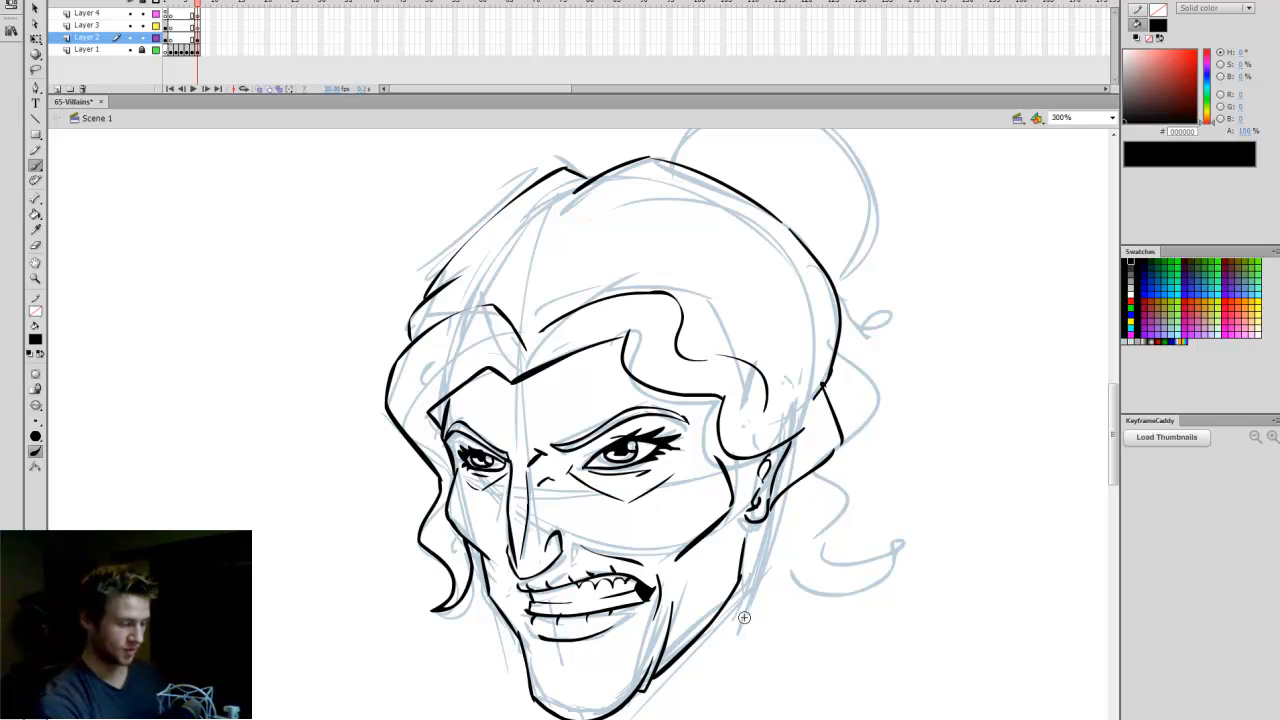
# Ink the long curling lock hanging behind the ear and the large round bun with a small loose curl beneath it.
pyautogui.moveTo(843, 362)
pyautogui.mouseDown()
pyautogui.moveTo(864, 462)
pyautogui.moveTo(829, 491)
pyautogui.moveTo(851, 519)
pyautogui.moveTo(840, 579)
pyautogui.moveTo(898, 574)
pyautogui.mouseUp()
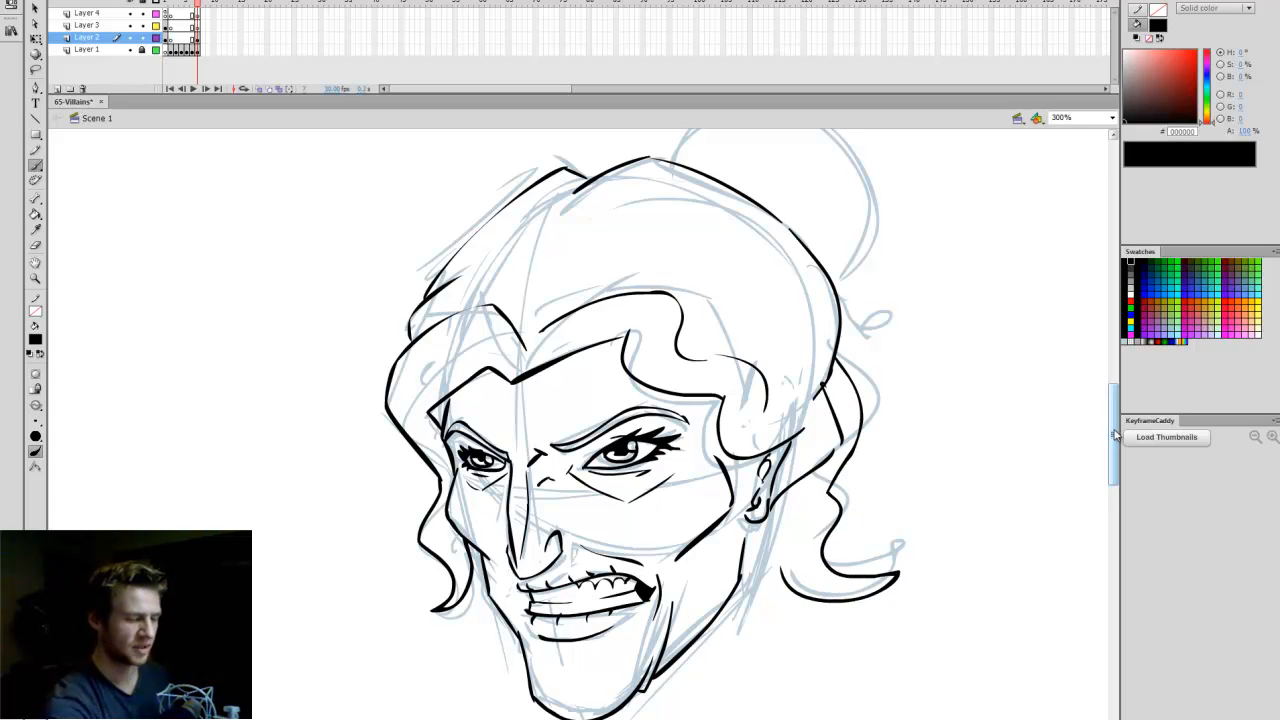
pyautogui.moveTo(1114, 434); pyautogui.dragTo(1114, 424)
pyautogui.moveTo(676, 218)
pyautogui.mouseDown()
pyautogui.moveTo(735, 163)
pyautogui.moveTo(858, 300)
pyautogui.moveTo(842, 405)
pyautogui.mouseUp()
# Add a blank keyframe on all four layers after the finished head's frame and save the file.
pyautogui.click(1109, 118)
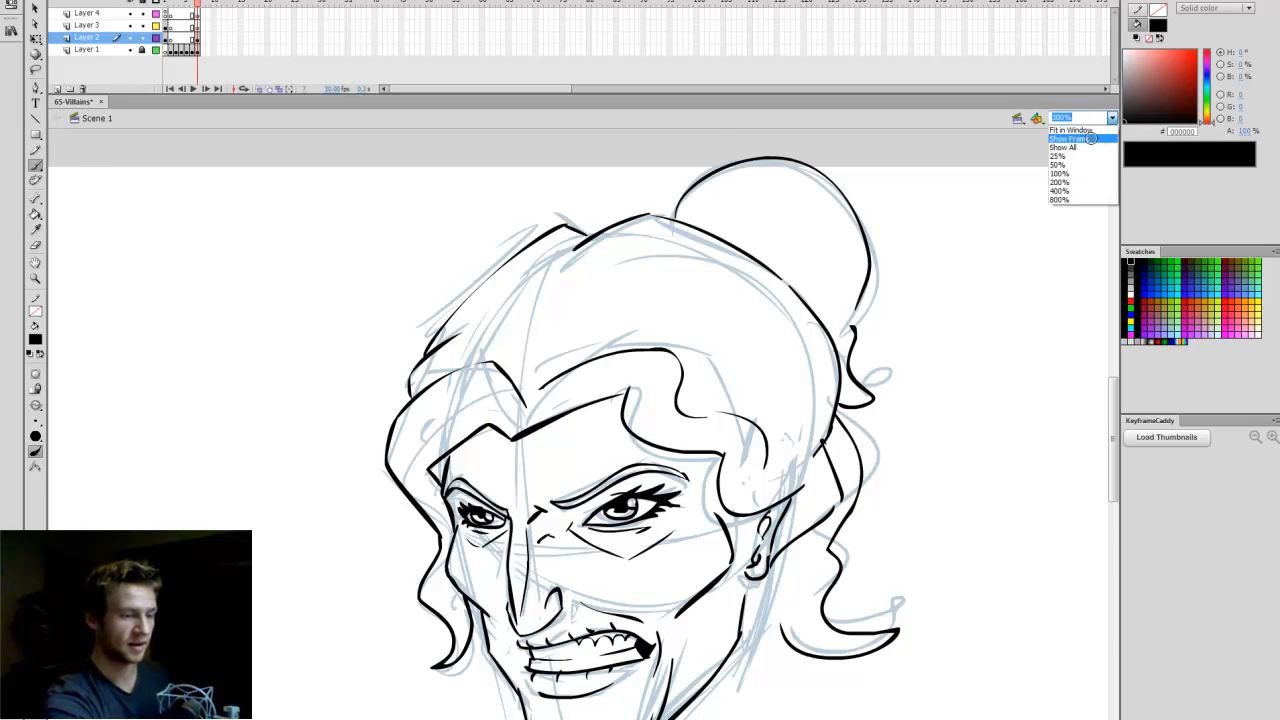
pyautogui.click(1065, 133)
pyautogui.press('q')
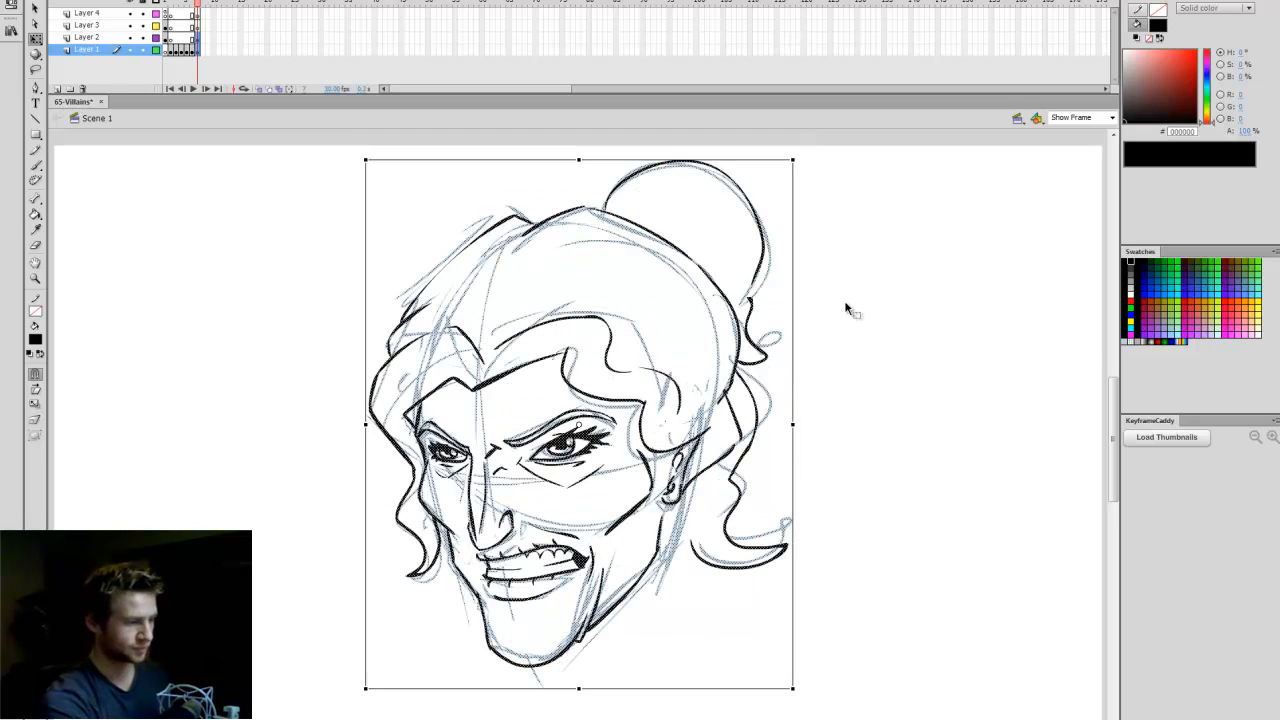
pyautogui.click(846, 305)
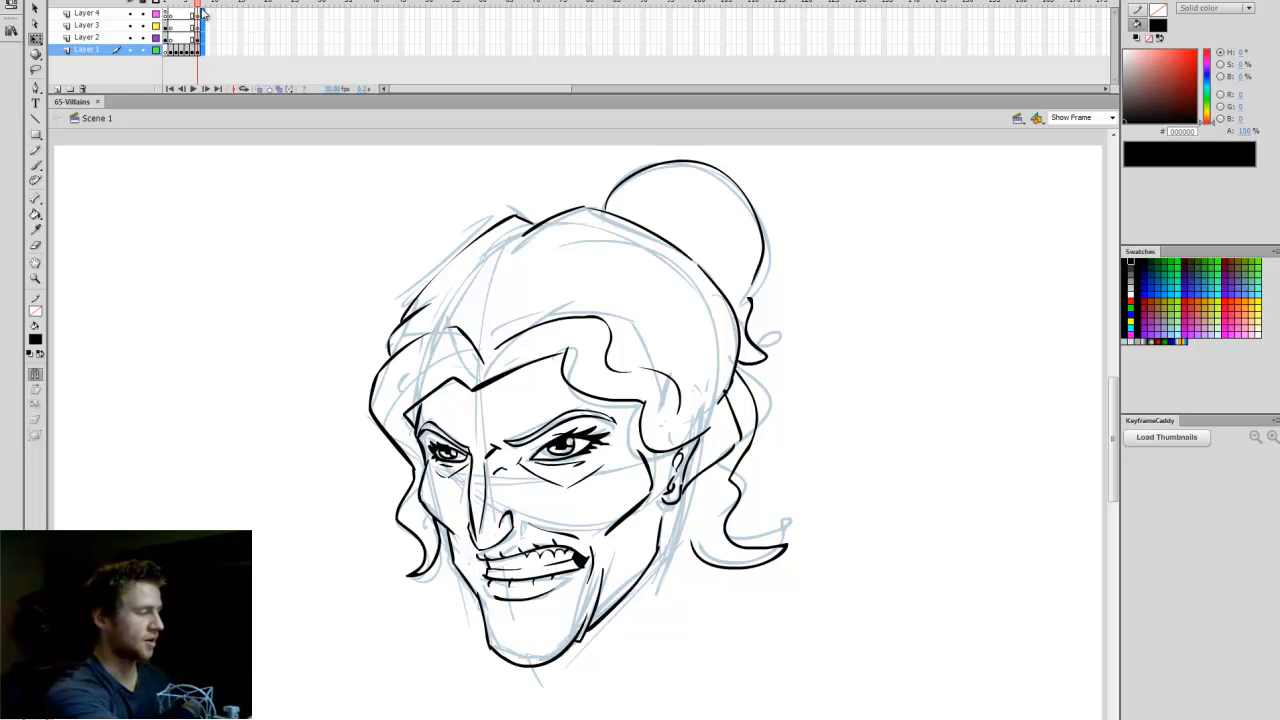
pyautogui.click(205, 52)
pyautogui.hotkey('ctrl', 's')
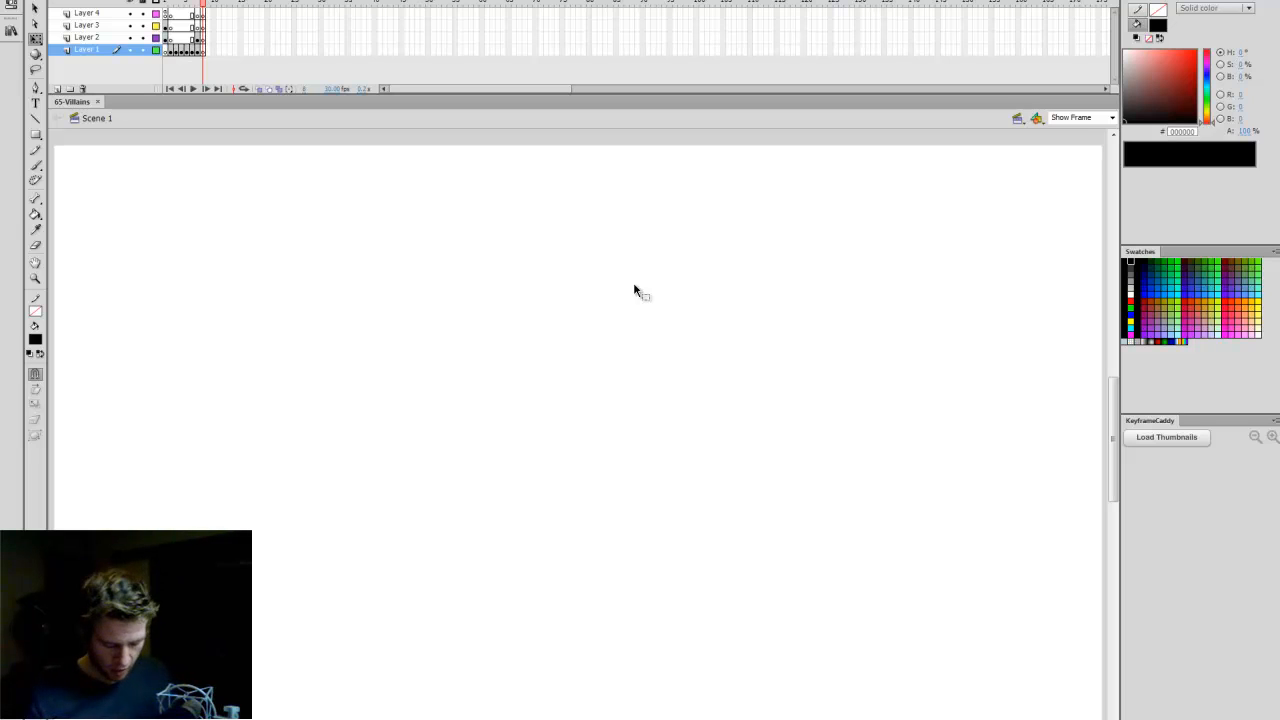
# Activate the Brush tool and set its colour to the light blue sketching colour #BDCFDB.
pyautogui.press('b')
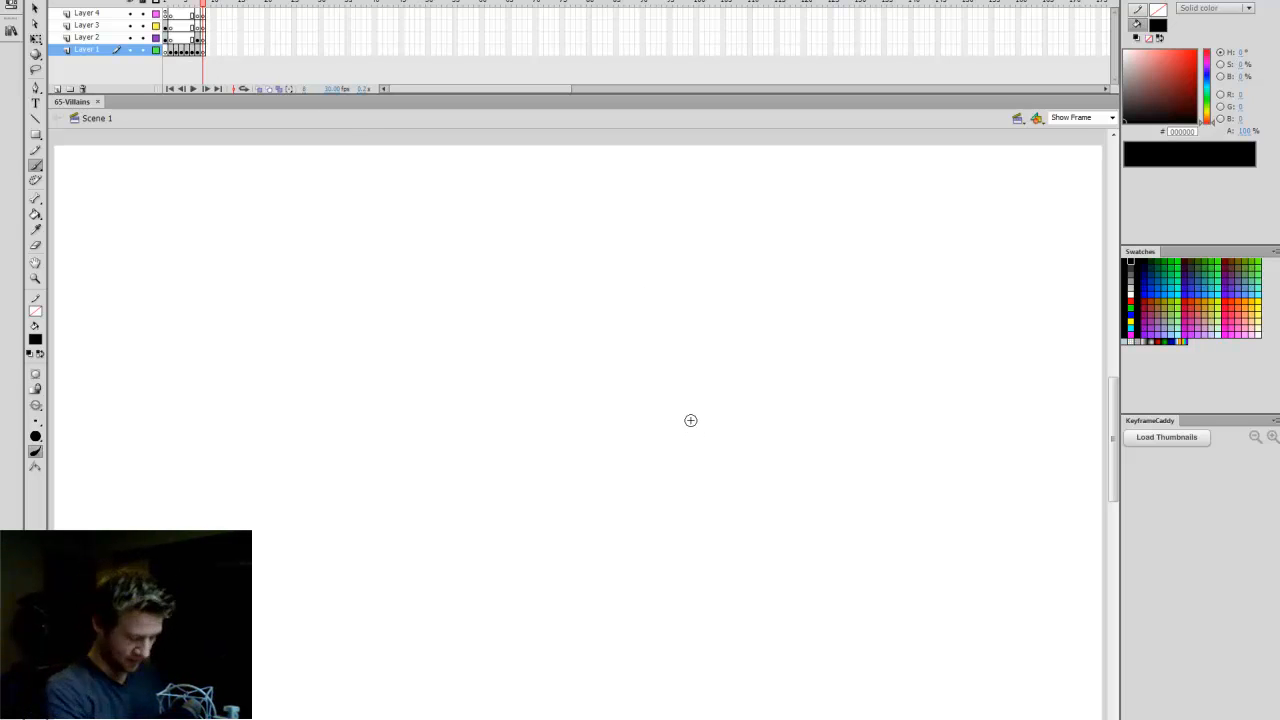
pyautogui.click(1131, 334)
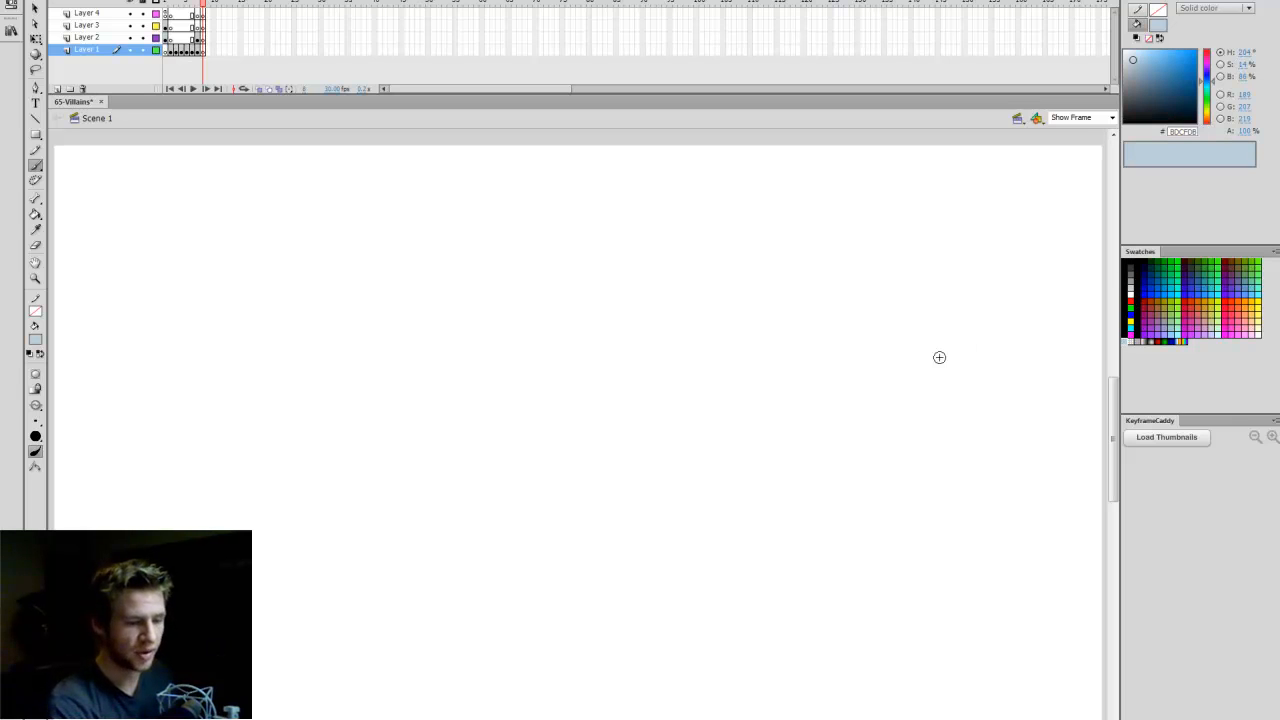
pyautogui.moveTo(565, 190)
pyautogui.mouseDown()
pyautogui.moveTo(689, 266)
pyautogui.moveTo(446, 297)
pyautogui.moveTo(572, 189)
pyautogui.mouseUp()
pyautogui.press('v')
pyautogui.hotkey('ctrl', 'z')
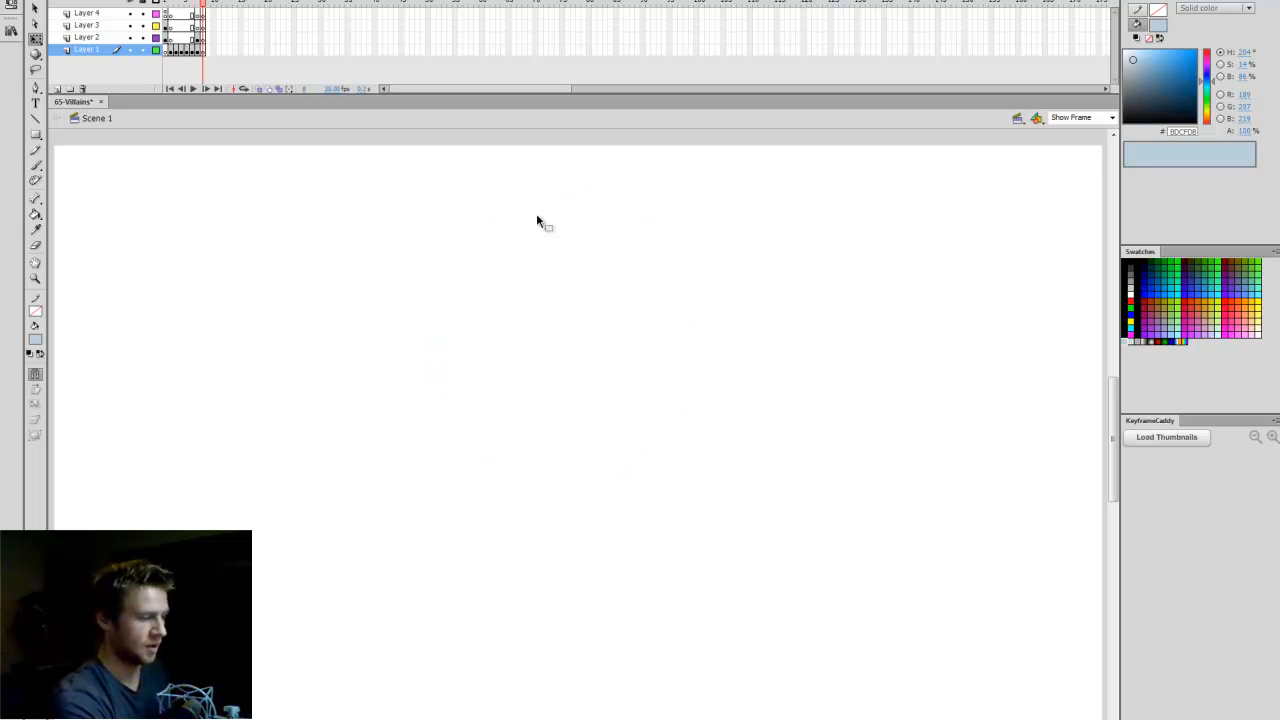
# Sketch a large round cranium with tapering jaw lines beneath it that meet at an angular chin.
pyautogui.press('b')
pyautogui.moveTo(482, 172)
pyautogui.mouseDown()
pyautogui.moveTo(711, 283)
pyautogui.moveTo(412, 241)
pyautogui.mouseUp()
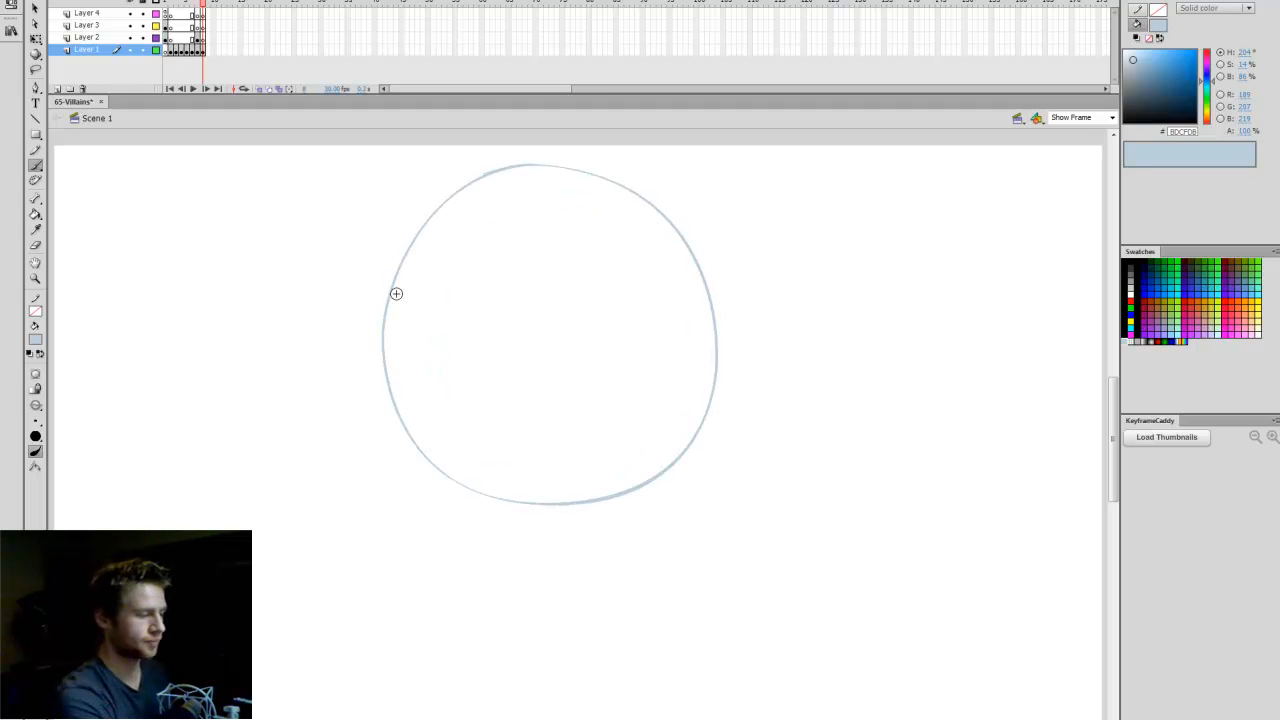
pyautogui.moveTo(394, 291); pyautogui.dragTo(464, 514)
pyautogui.hotkey('ctrl', 'z')
pyautogui.moveTo(404, 370); pyautogui.dragTo(627, 592)
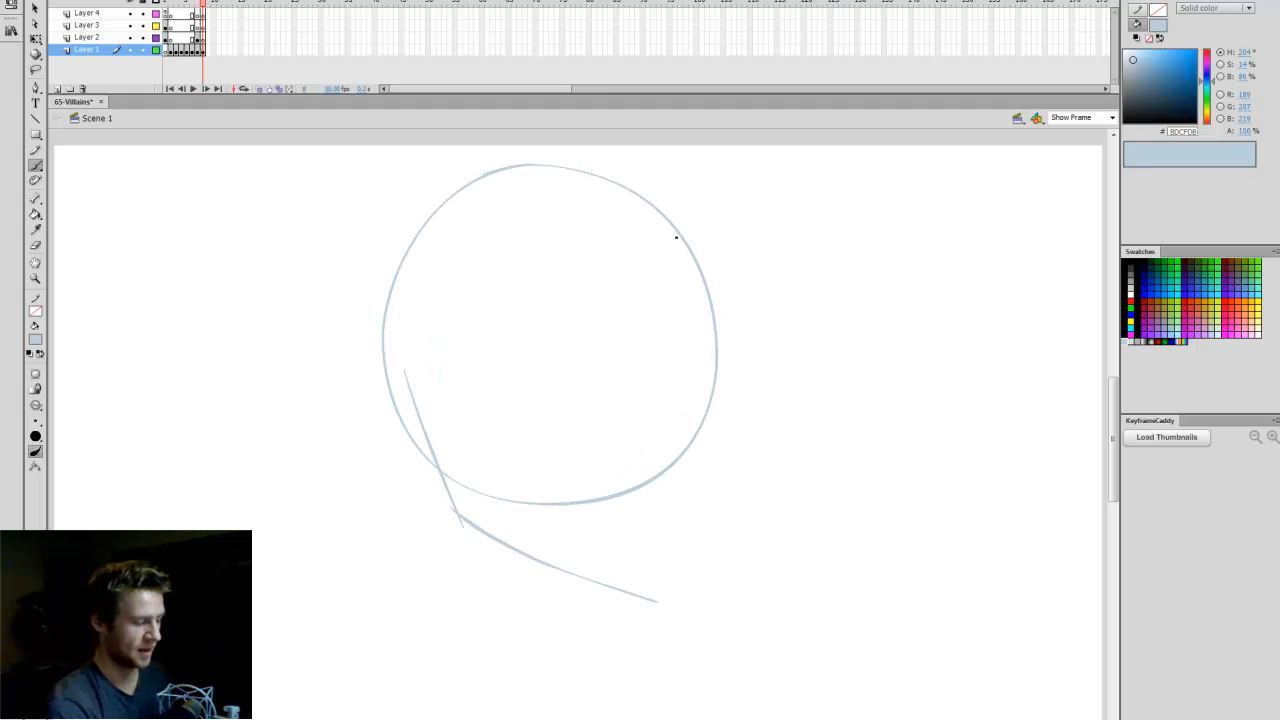
pyautogui.moveTo(677, 237); pyautogui.dragTo(737, 491)
pyautogui.moveTo(690, 266)
pyautogui.mouseDown()
pyautogui.moveTo(740, 496)
pyautogui.moveTo(723, 596)
pyautogui.moveTo(663, 598)
pyautogui.mouseUp()
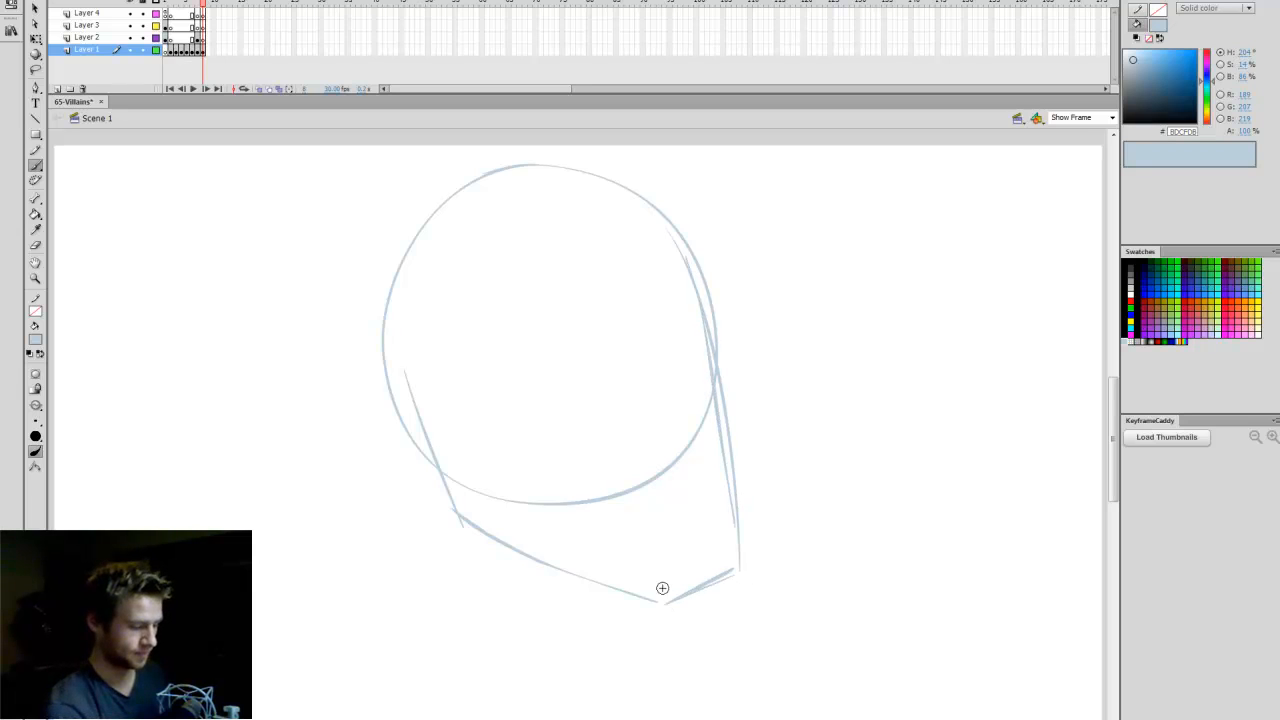
# Sketch the curved vertical centre line of the face and the arched eye line across the cranium.
pyautogui.moveTo(563, 180)
pyautogui.mouseDown()
pyautogui.moveTo(726, 600)
pyautogui.moveTo(705, 472)
pyautogui.moveTo(560, 177)
pyautogui.mouseUp()
pyautogui.hotkey('ctrl', 'z')
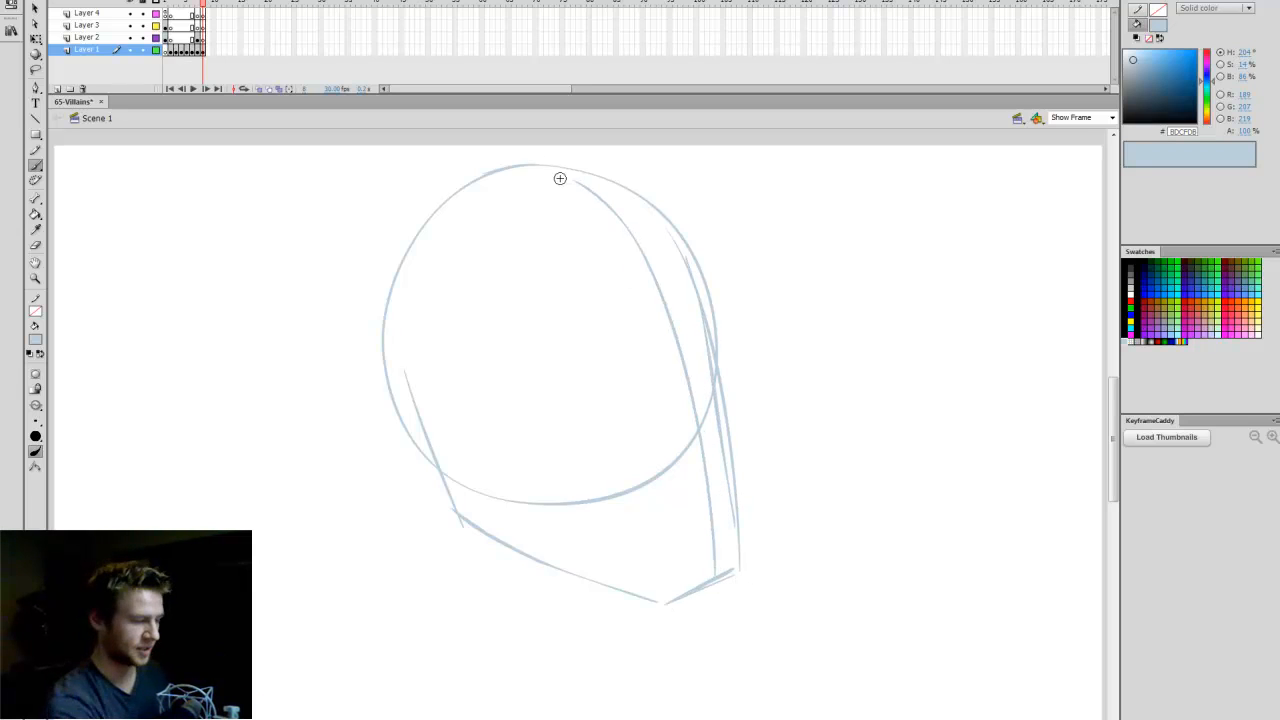
pyautogui.moveTo(450, 428)
pyautogui.mouseDown()
pyautogui.moveTo(689, 336)
pyautogui.moveTo(437, 437)
pyautogui.mouseUp()
pyautogui.hotkey('ctrl', 'z')
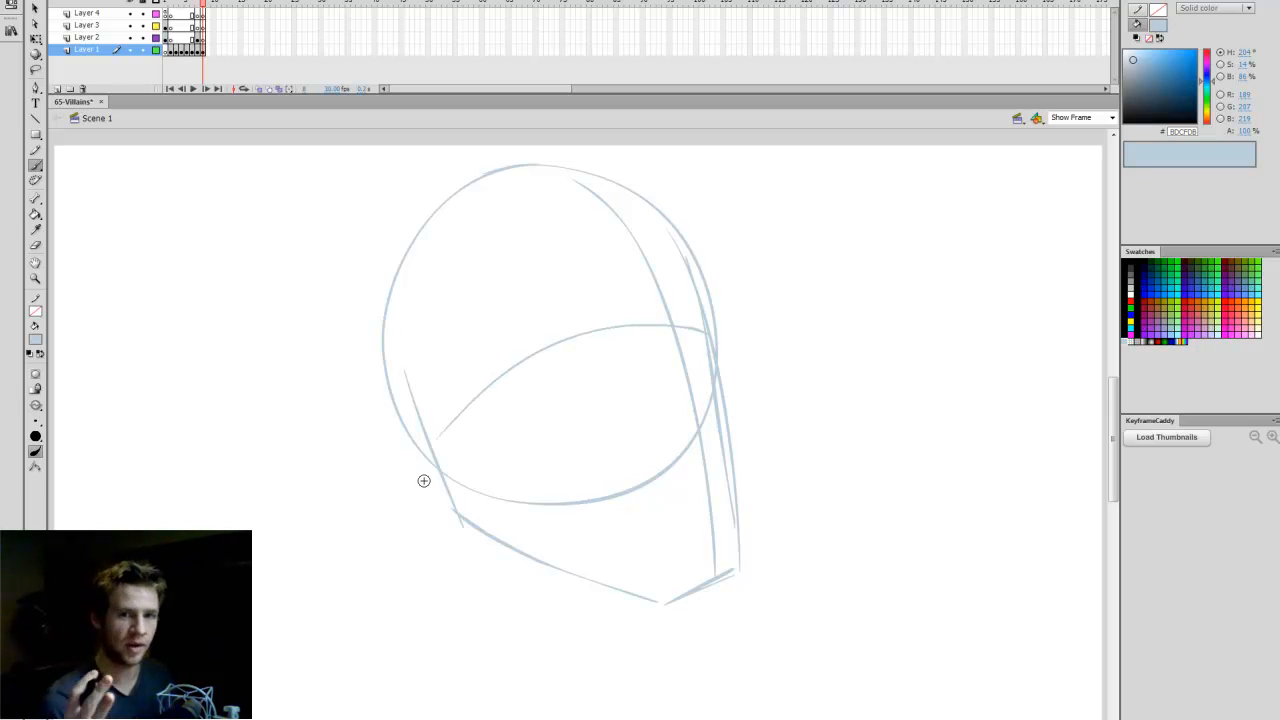
# Sketch the nose on the centre line, with its bridge, rounded nostril wing and tip.
pyautogui.moveTo(677, 303)
pyautogui.mouseDown()
pyautogui.moveTo(718, 387)
pyautogui.moveTo(719, 374)
pyautogui.moveTo(719, 416)
pyautogui.moveTo(690, 396)
pyautogui.mouseUp()
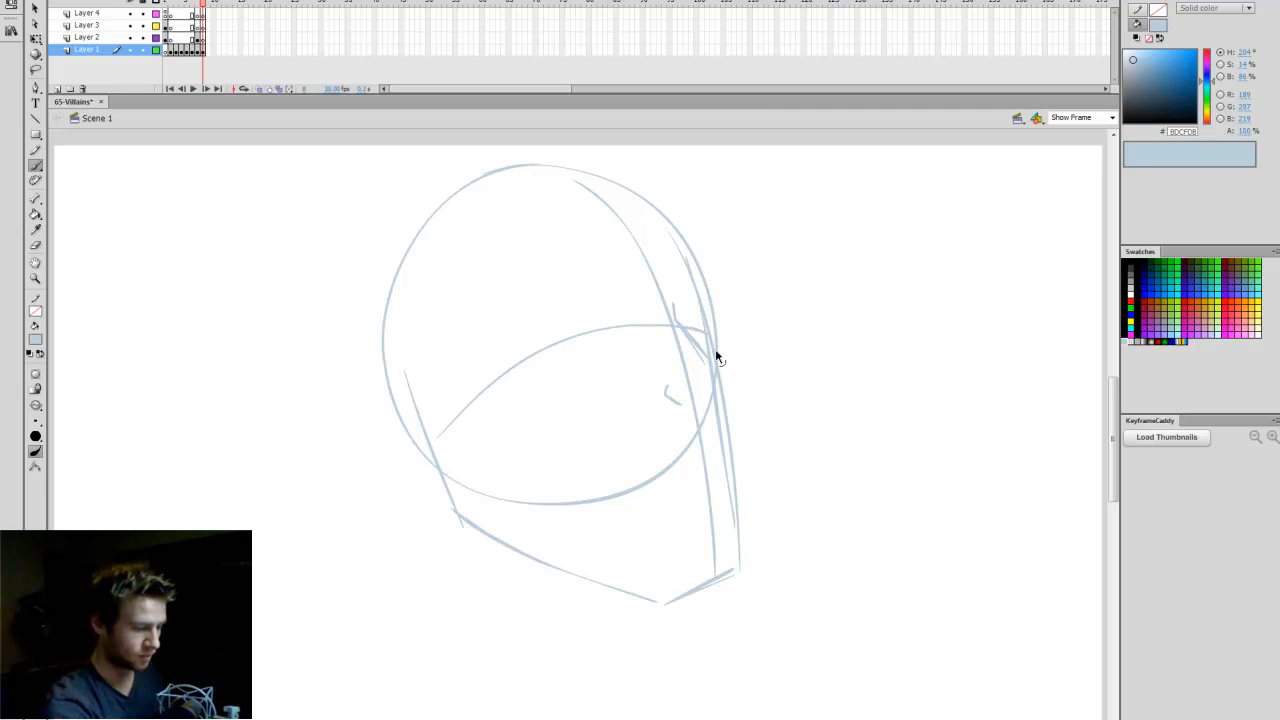
pyautogui.hotkey('ctrl', 'z')
pyautogui.hotkey('ctrl', 'z')
pyautogui.moveTo(680, 322)
pyautogui.mouseDown()
pyautogui.moveTo(727, 382)
pyautogui.moveTo(693, 336)
pyautogui.moveTo(726, 412)
pyautogui.moveTo(696, 431)
pyautogui.moveTo(668, 405)
pyautogui.moveTo(670, 394)
pyautogui.moveTo(674, 422)
pyautogui.moveTo(717, 429)
pyautogui.moveTo(676, 422)
pyautogui.moveTo(699, 402)
pyautogui.mouseUp()
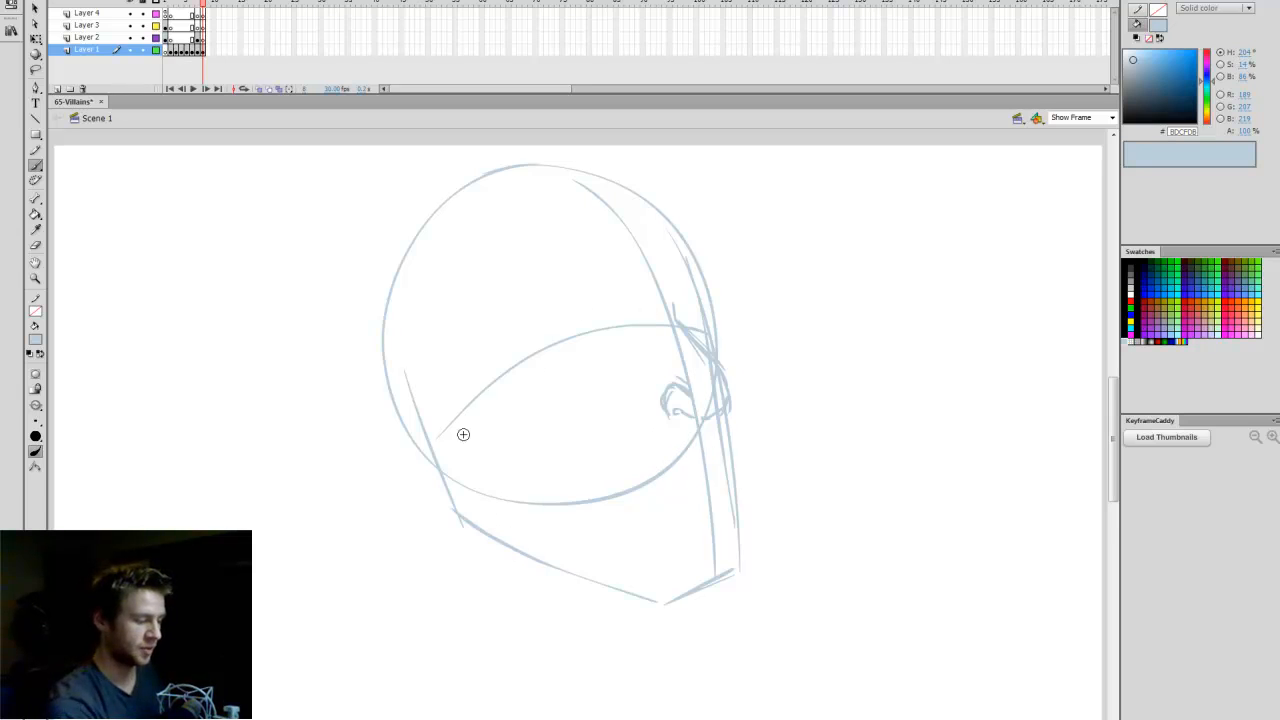
# Sketch the near ear and define the jawline from below it around to a heavy, protruding chin.
pyautogui.moveTo(428, 392)
pyautogui.mouseDown()
pyautogui.moveTo(463, 411)
pyautogui.moveTo(442, 446)
pyautogui.moveTo(487, 492)
pyautogui.mouseUp()
pyautogui.moveTo(438, 414)
pyautogui.mouseDown()
pyautogui.moveTo(468, 433)
pyautogui.moveTo(486, 495)
pyautogui.mouseUp()
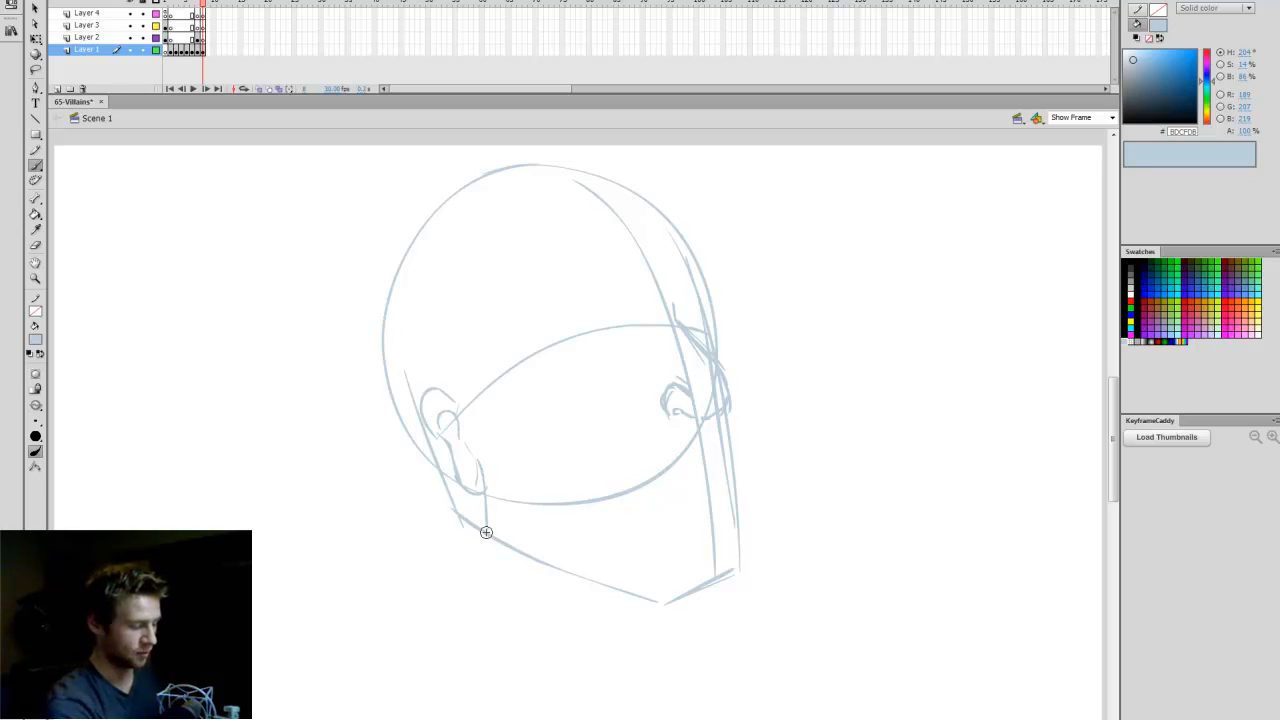
pyautogui.moveTo(505, 543)
pyautogui.mouseDown()
pyautogui.moveTo(609, 571)
pyautogui.moveTo(608, 593)
pyautogui.moveTo(622, 578)
pyautogui.moveTo(595, 566)
pyautogui.moveTo(653, 608)
pyautogui.moveTo(760, 578)
pyautogui.mouseUp()
pyautogui.moveTo(665, 604)
pyautogui.mouseDown()
pyautogui.moveTo(757, 586)
pyautogui.moveTo(749, 524)
pyautogui.mouseUp()
pyautogui.moveTo(730, 418)
pyautogui.mouseDown()
pyautogui.moveTo(767, 511)
pyautogui.moveTo(764, 526)
pyautogui.moveTo(740, 451)
pyautogui.moveTo(767, 558)
pyautogui.moveTo(749, 608)
pyautogui.moveTo(701, 618)
pyautogui.moveTo(612, 566)
pyautogui.moveTo(681, 610)
pyautogui.moveTo(758, 588)
pyautogui.moveTo(752, 528)
pyautogui.mouseUp()
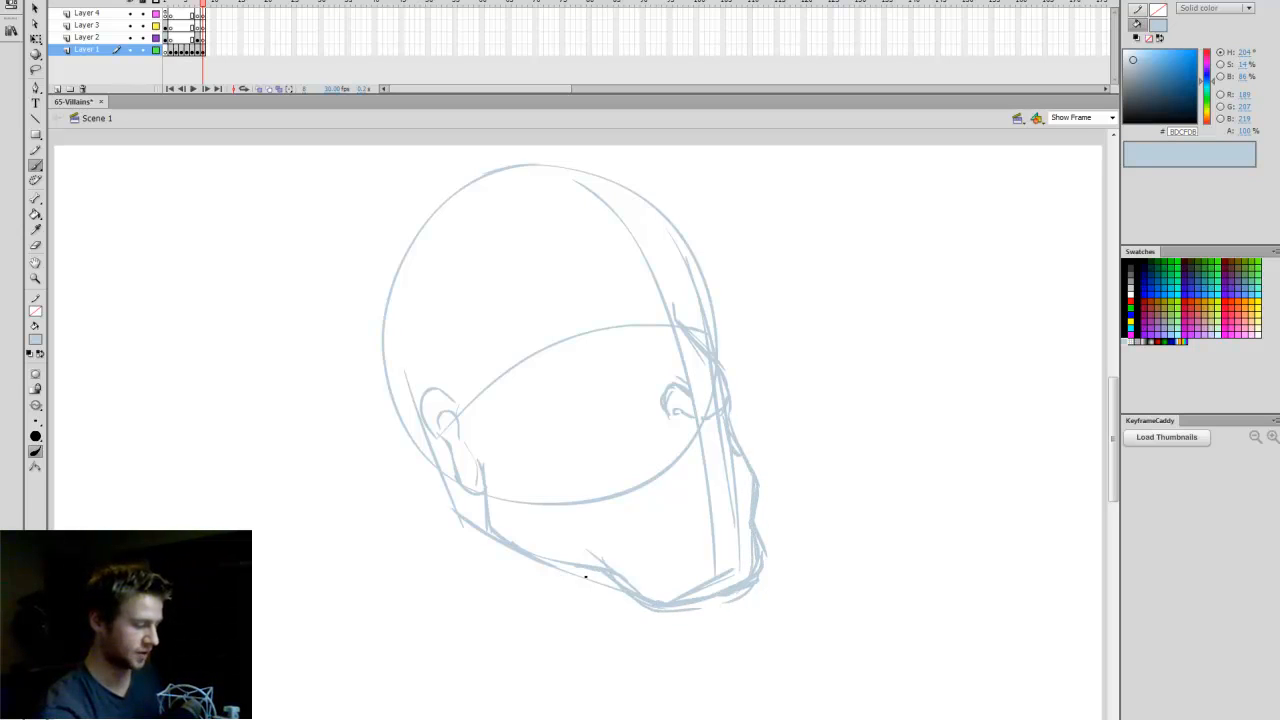
pyautogui.moveTo(576, 566); pyautogui.dragTo(498, 543)
# Sketch the curved cheekbone line in front of the ear and erase a bit of the guide circle below it.
pyautogui.moveTo(488, 386)
pyautogui.mouseDown()
pyautogui.moveTo(486, 434)
pyautogui.moveTo(510, 455)
pyautogui.mouseUp()
pyautogui.moveTo(545, 460)
pyautogui.mouseDown()
pyautogui.moveTo(518, 458)
pyautogui.moveTo(548, 462)
pyautogui.moveTo(576, 500)
pyautogui.moveTo(567, 464)
pyautogui.moveTo(527, 459)
pyautogui.mouseUp()
pyautogui.press('e')
pyautogui.press('b')
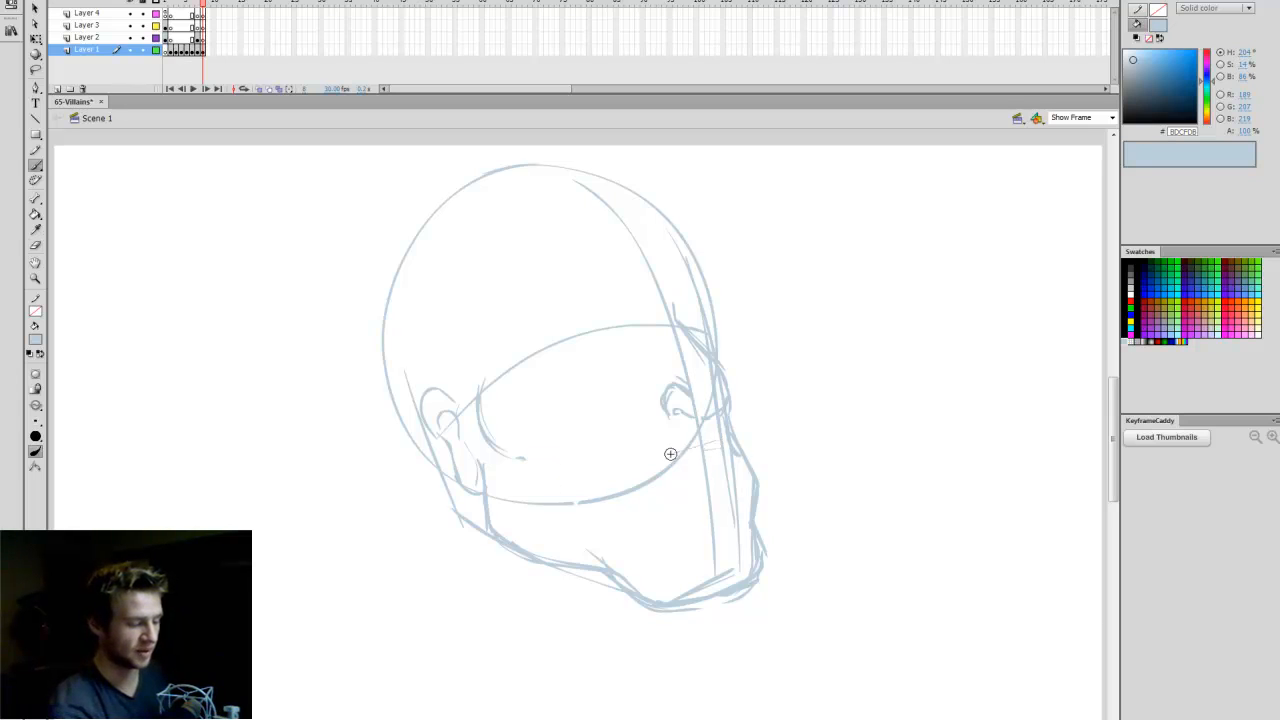
# Sketch a wide open grin with an upper lip line, a creased near corner and a lower lip line reaching the far cheek.
pyautogui.moveTo(716, 444)
pyautogui.mouseDown()
pyautogui.moveTo(638, 452)
pyautogui.moveTo(545, 436)
pyautogui.moveTo(548, 500)
pyautogui.mouseUp()
pyautogui.moveTo(558, 457); pyautogui.dragTo(597, 521)
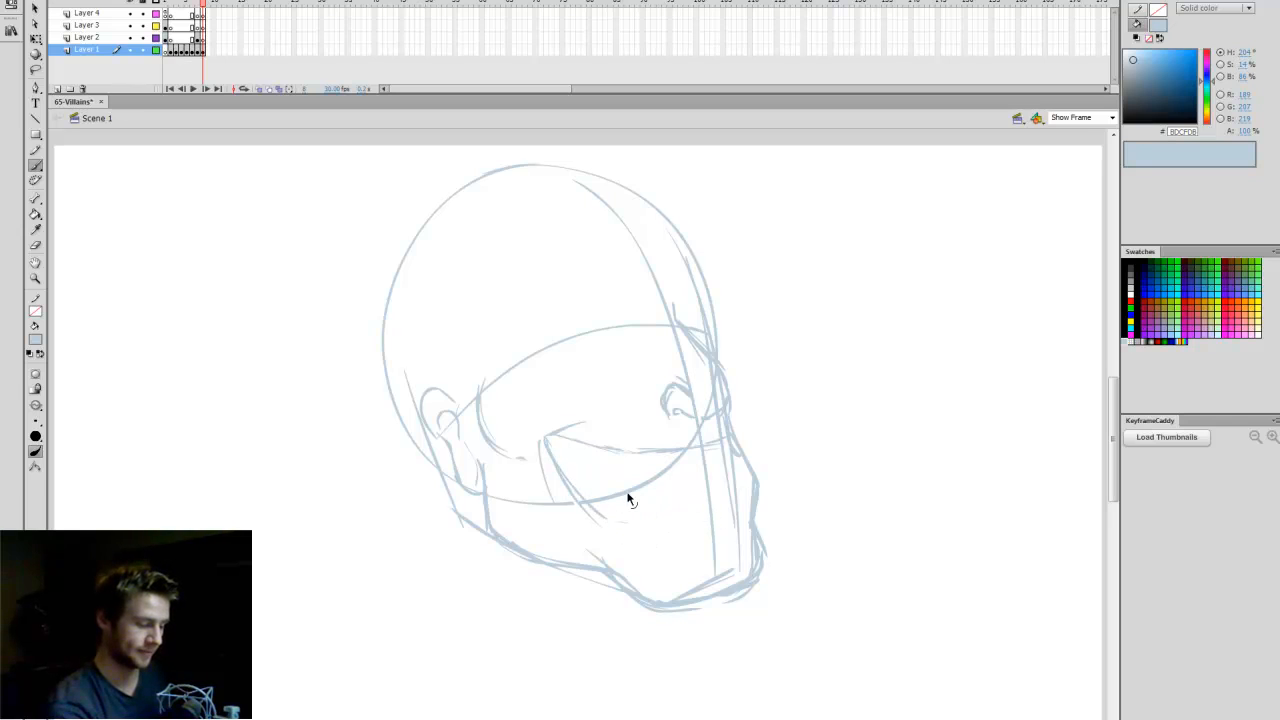
pyautogui.hotkey('ctrl', 'z')
pyautogui.hotkey('ctrl', 'z')
pyautogui.hotkey('ctrl', 'z')
pyautogui.hotkey('ctrl', 'z')
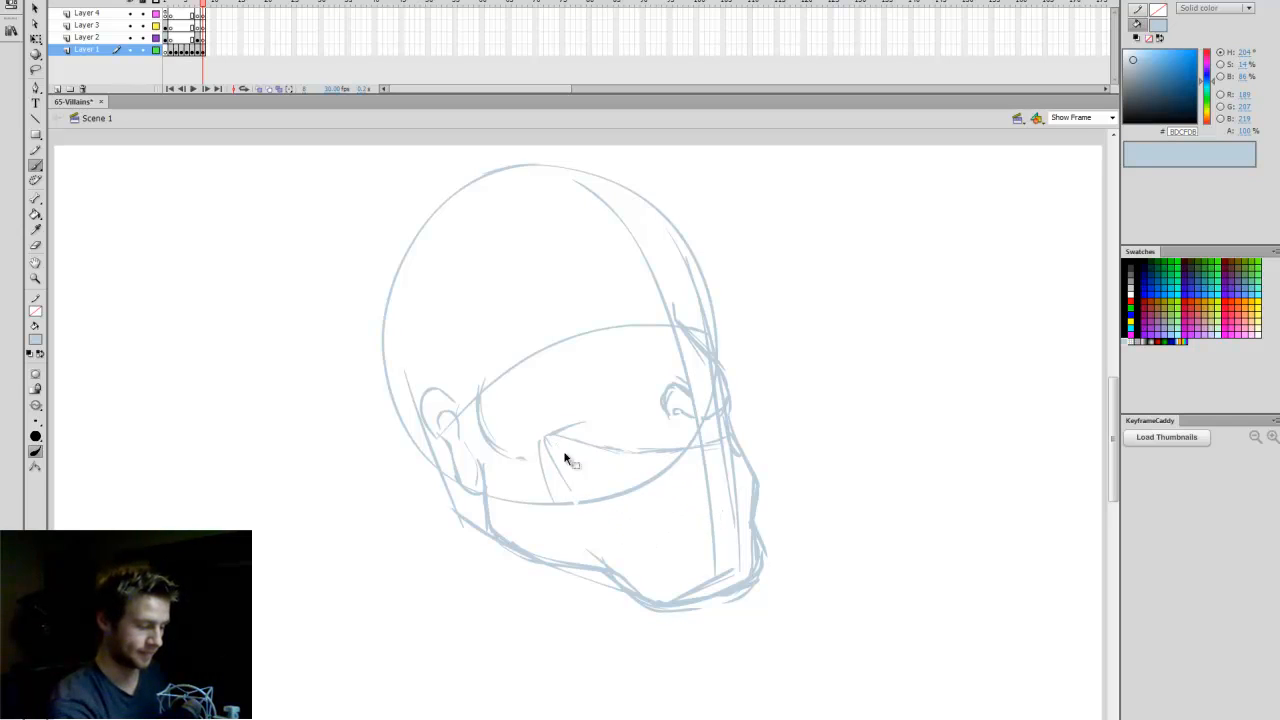
pyautogui.moveTo(550, 440); pyautogui.dragTo(600, 501)
pyautogui.hotkey('ctrl', 'z')
pyautogui.moveTo(550, 448)
pyautogui.mouseDown()
pyautogui.moveTo(592, 500)
pyautogui.moveTo(688, 496)
pyautogui.mouseUp()
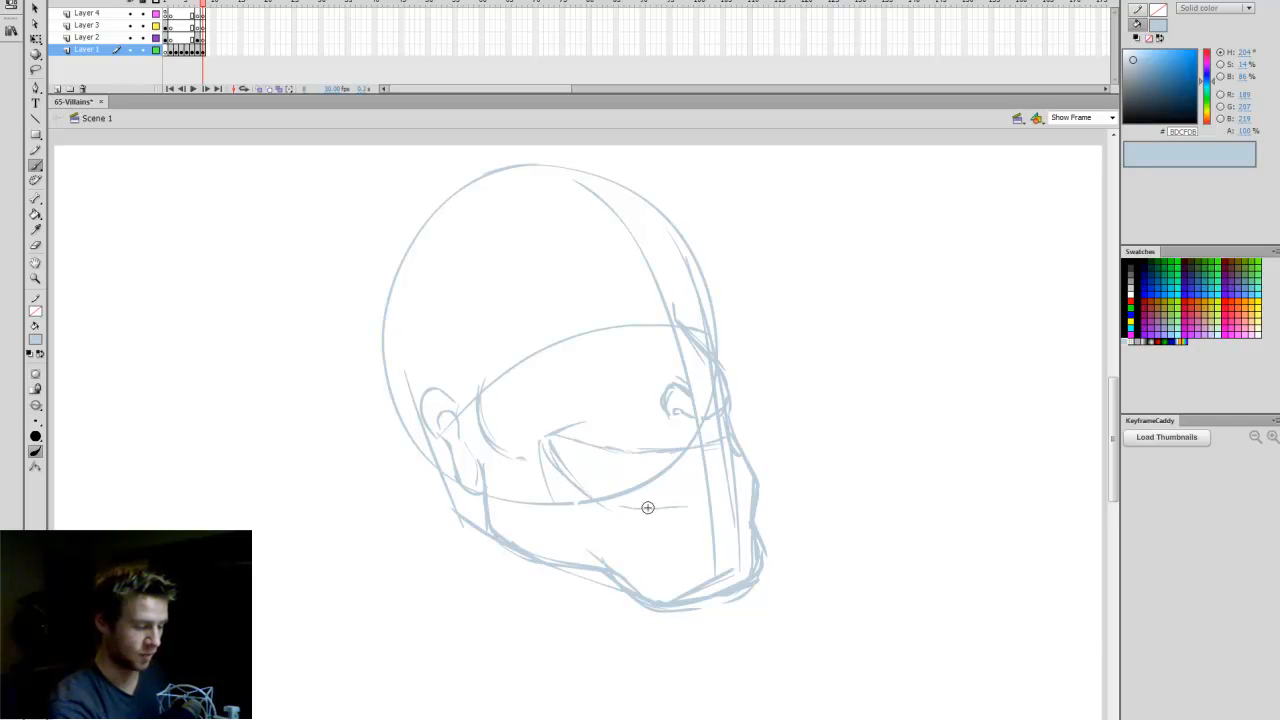
pyautogui.moveTo(606, 508); pyautogui.dragTo(742, 477)
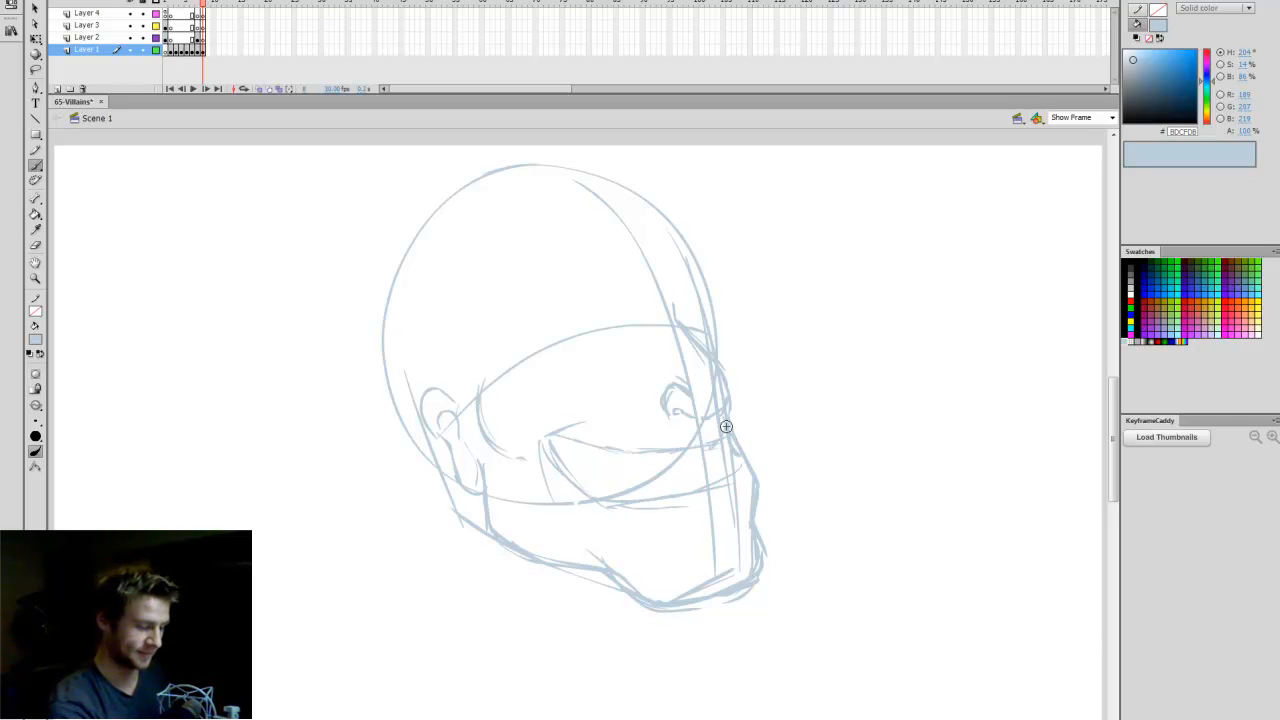
# Sketch the bulging far side of the face beside the nose, and erase and redraw the grin's upper lip line flatter.
pyautogui.moveTo(728, 373)
pyautogui.mouseDown()
pyautogui.moveTo(732, 436)
pyautogui.moveTo(740, 377)
pyautogui.moveTo(731, 463)
pyautogui.moveTo(737, 380)
pyautogui.moveTo(744, 391)
pyautogui.moveTo(729, 482)
pyautogui.mouseUp()
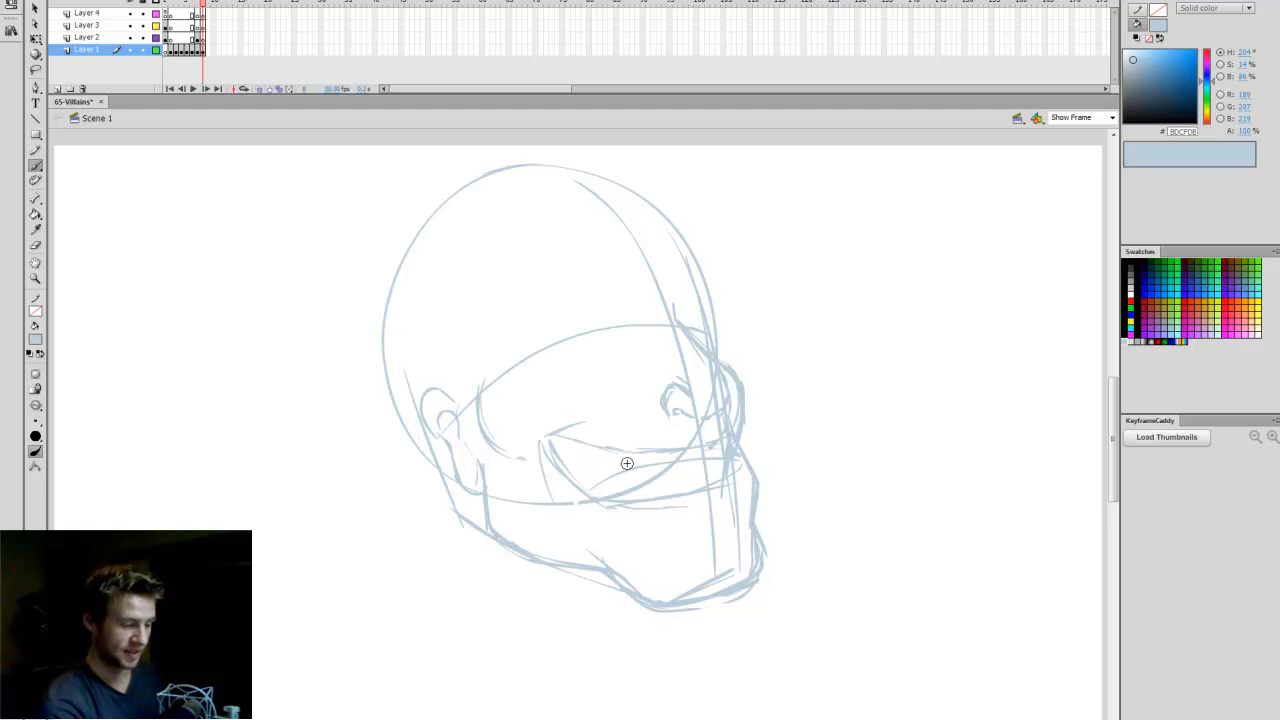
pyautogui.press('e')
pyautogui.moveTo(555, 438)
pyautogui.mouseDown()
pyautogui.moveTo(615, 450)
pyautogui.moveTo(714, 437)
pyautogui.mouseUp()
pyautogui.press('b')
pyautogui.press('e')
pyautogui.moveTo(622, 456); pyautogui.dragTo(712, 443)
pyautogui.press('b')
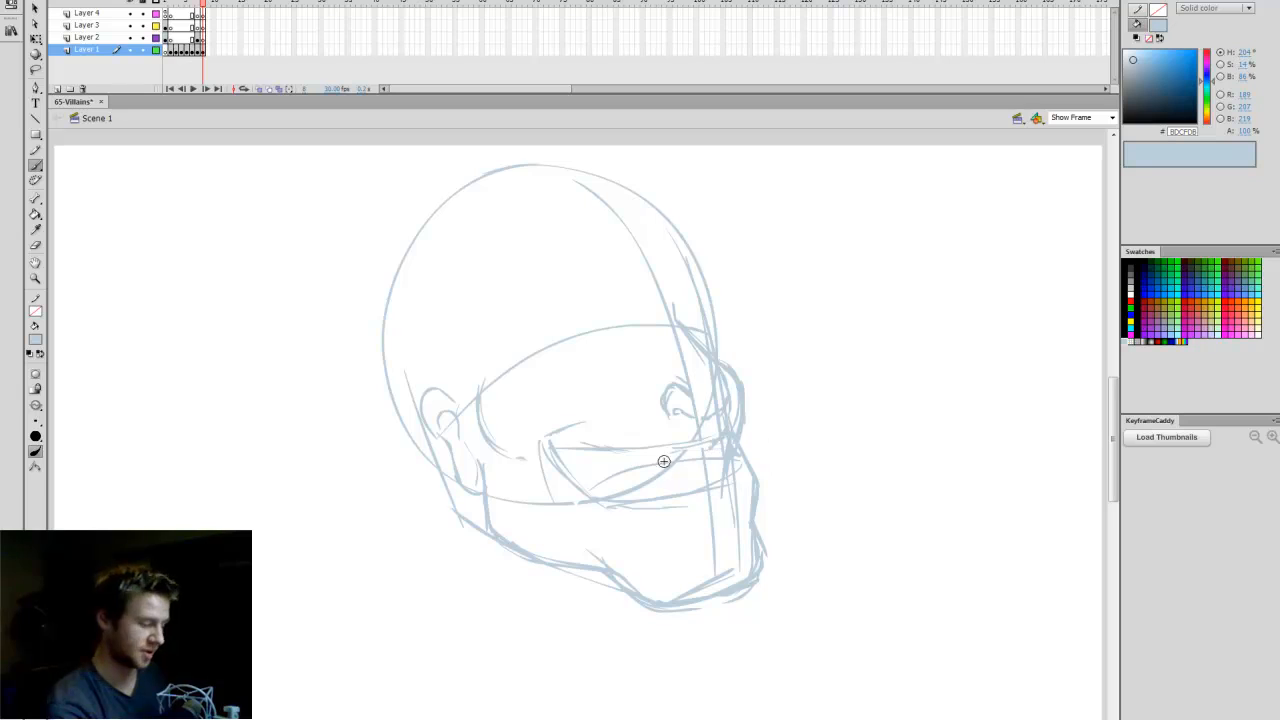
# Sketch a rounded shape and a jagged notch inside the near corner of the grin, erasing the line they replace.
pyautogui.moveTo(580, 464)
pyautogui.mouseDown()
pyautogui.moveTo(594, 502)
pyautogui.moveTo(586, 460)
pyautogui.mouseUp()
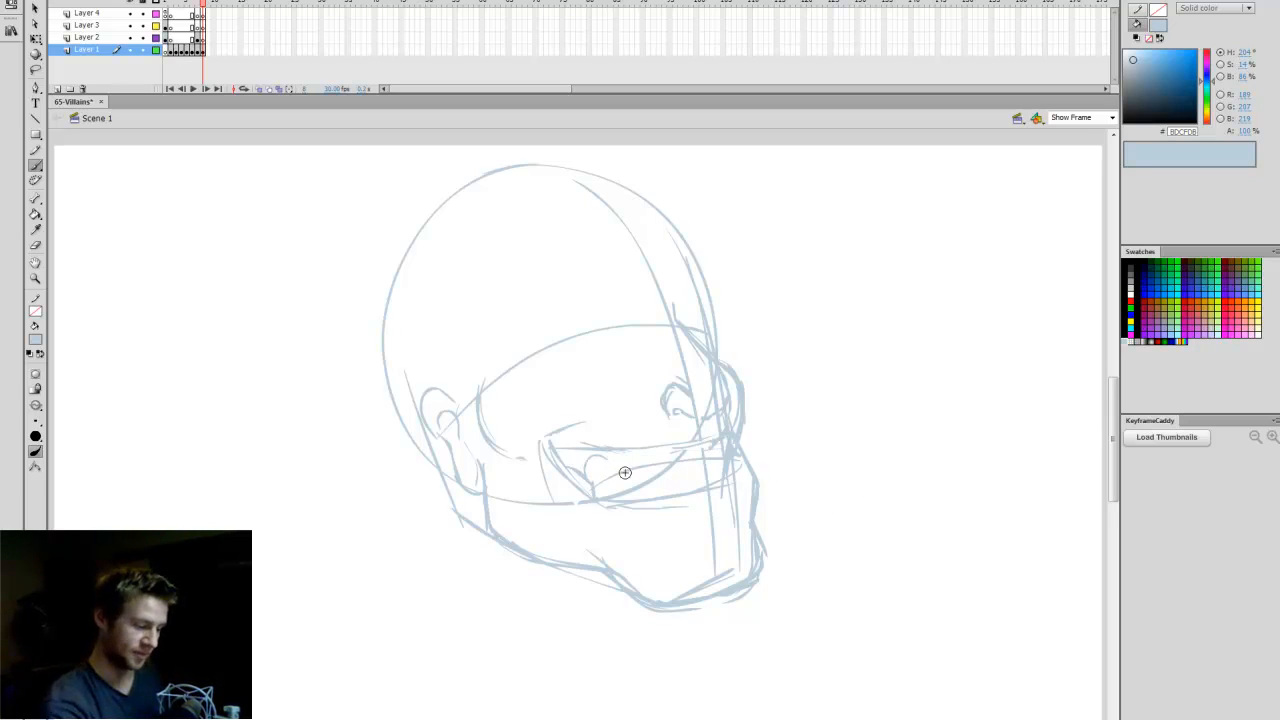
pyautogui.press('e')
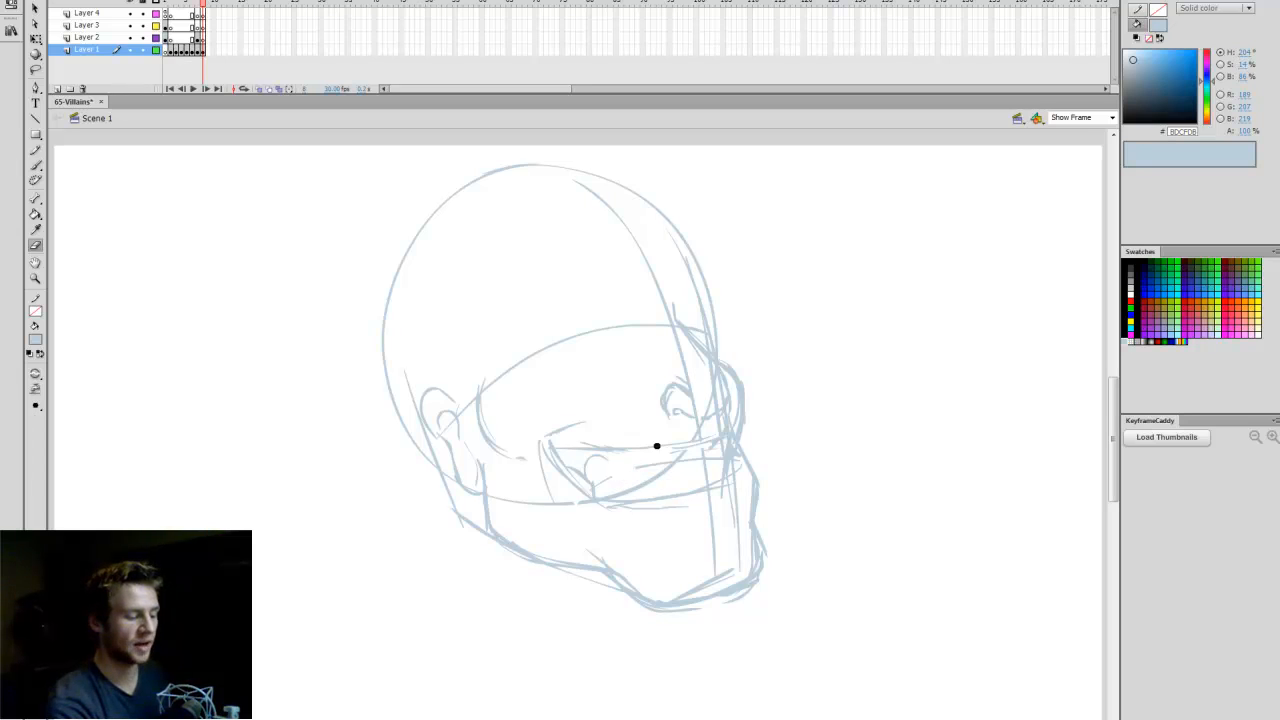
pyautogui.press('b')
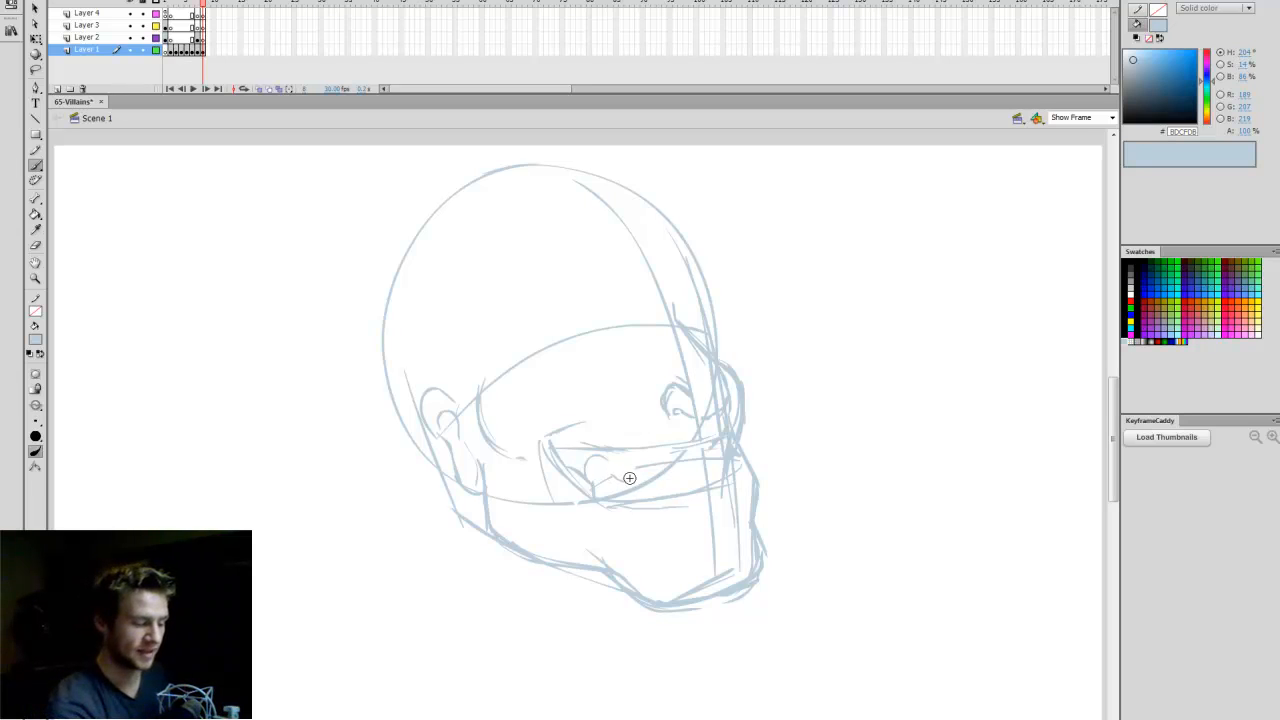
pyautogui.moveTo(625, 480); pyautogui.dragTo(645, 457)
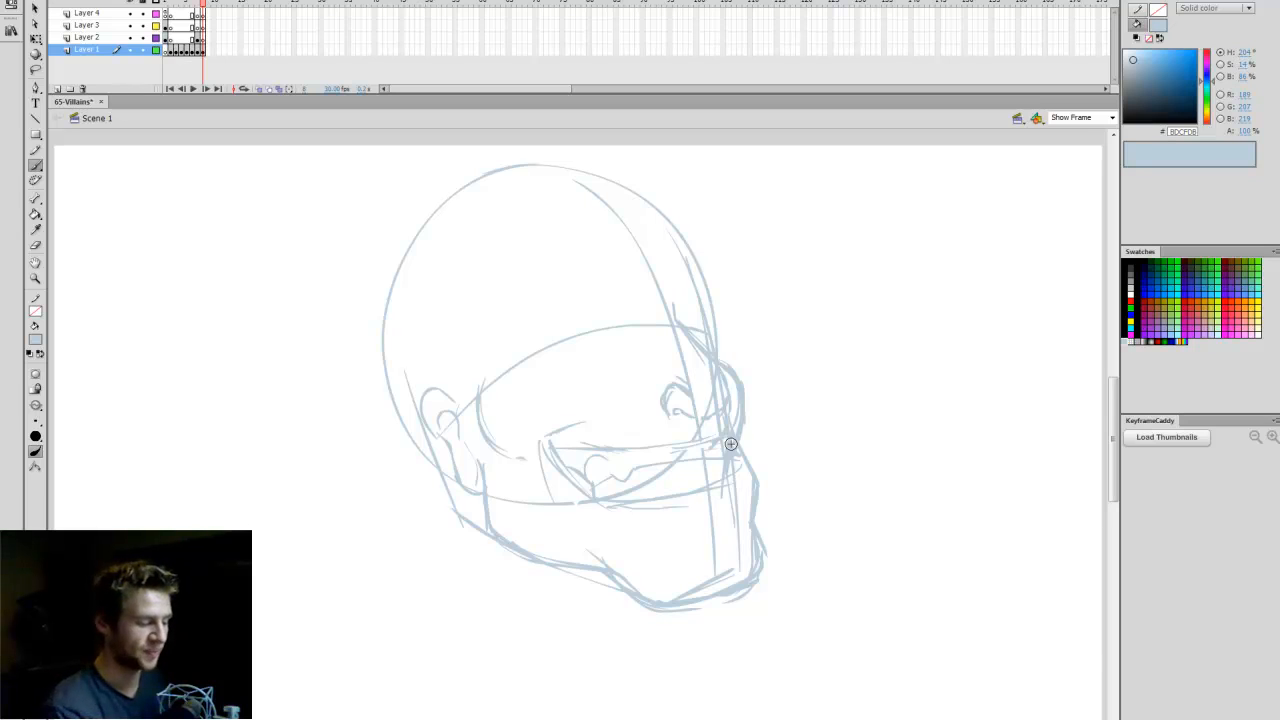
# Sketch both eyes on the eye line with sockets, lids and irises, and add low eyebrows above them.
pyautogui.moveTo(525, 342)
pyautogui.mouseDown()
pyautogui.moveTo(586, 323)
pyautogui.moveTo(555, 313)
pyautogui.mouseUp()
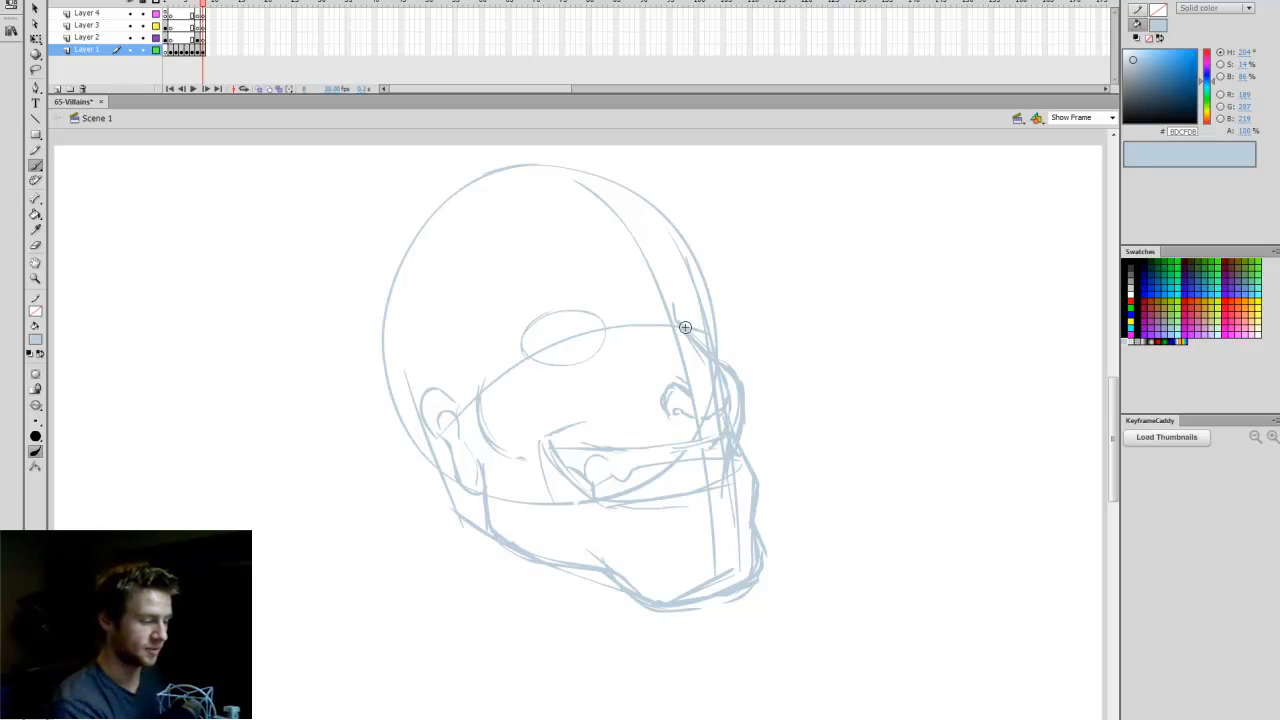
pyautogui.moveTo(685, 327); pyautogui.dragTo(717, 323)
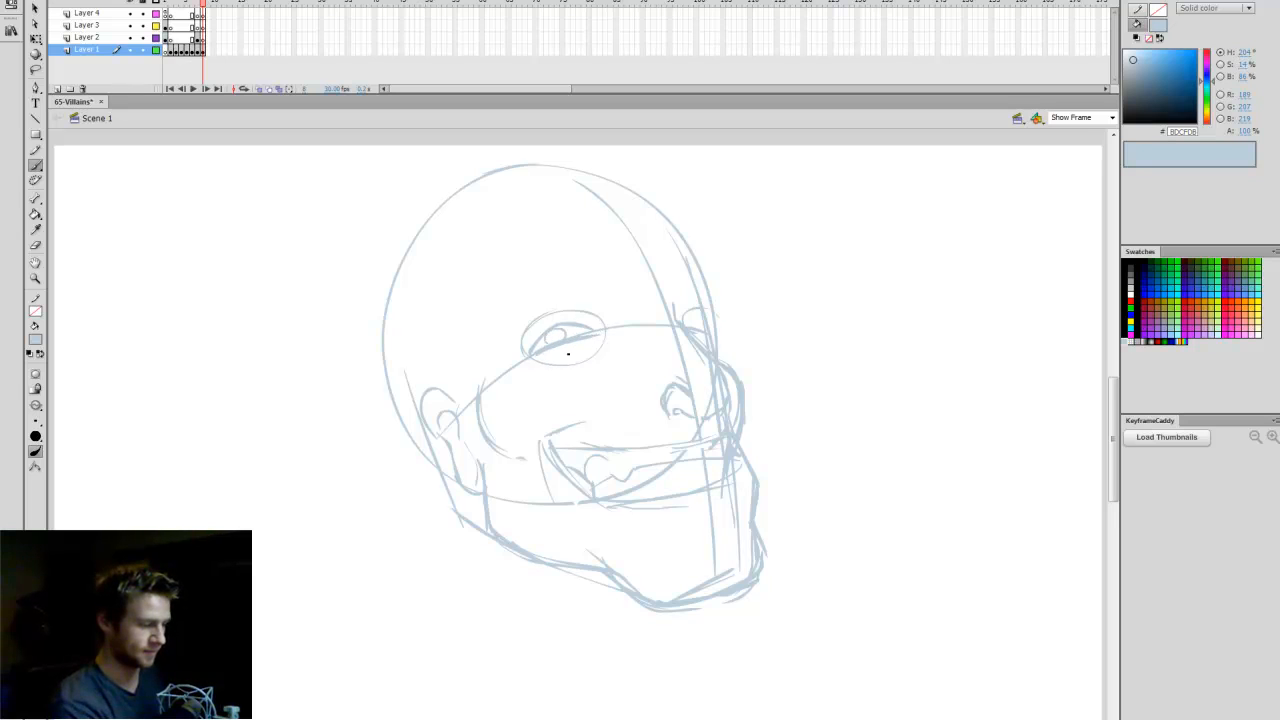
pyautogui.moveTo(622, 318)
pyautogui.mouseDown()
pyautogui.moveTo(501, 334)
pyautogui.moveTo(496, 347)
pyautogui.moveTo(531, 313)
pyautogui.moveTo(704, 328)
pyautogui.mouseUp()
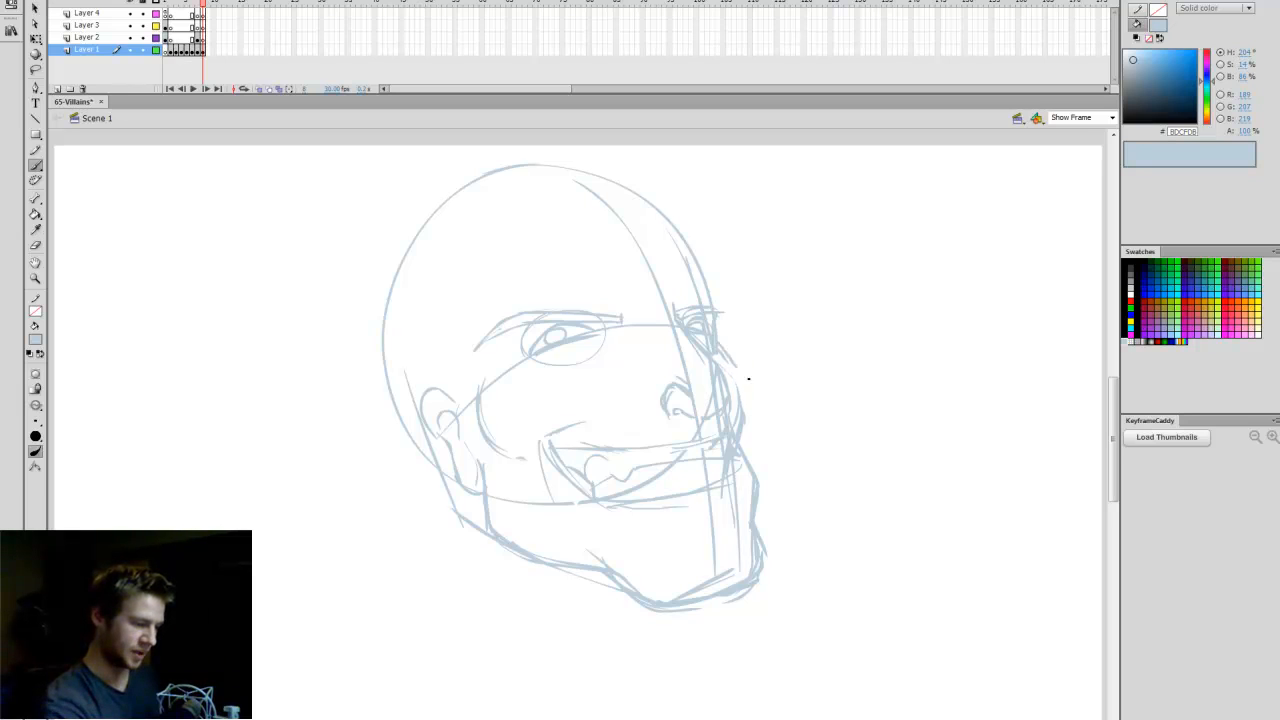
# Define the far contour of the face along the cheek, the pointed brow ridge and the forehead up to the crown.
pyautogui.moveTo(720, 344); pyautogui.dragTo(737, 426)
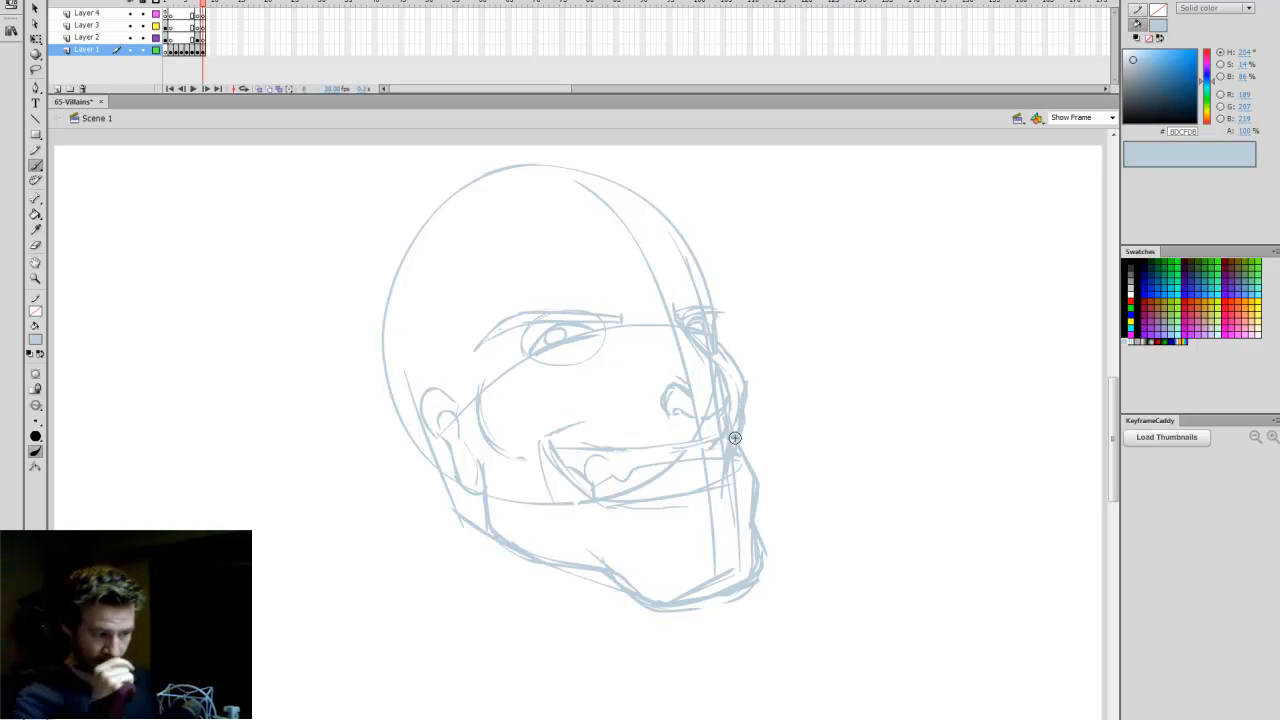
pyautogui.moveTo(720, 345); pyautogui.dragTo(744, 436)
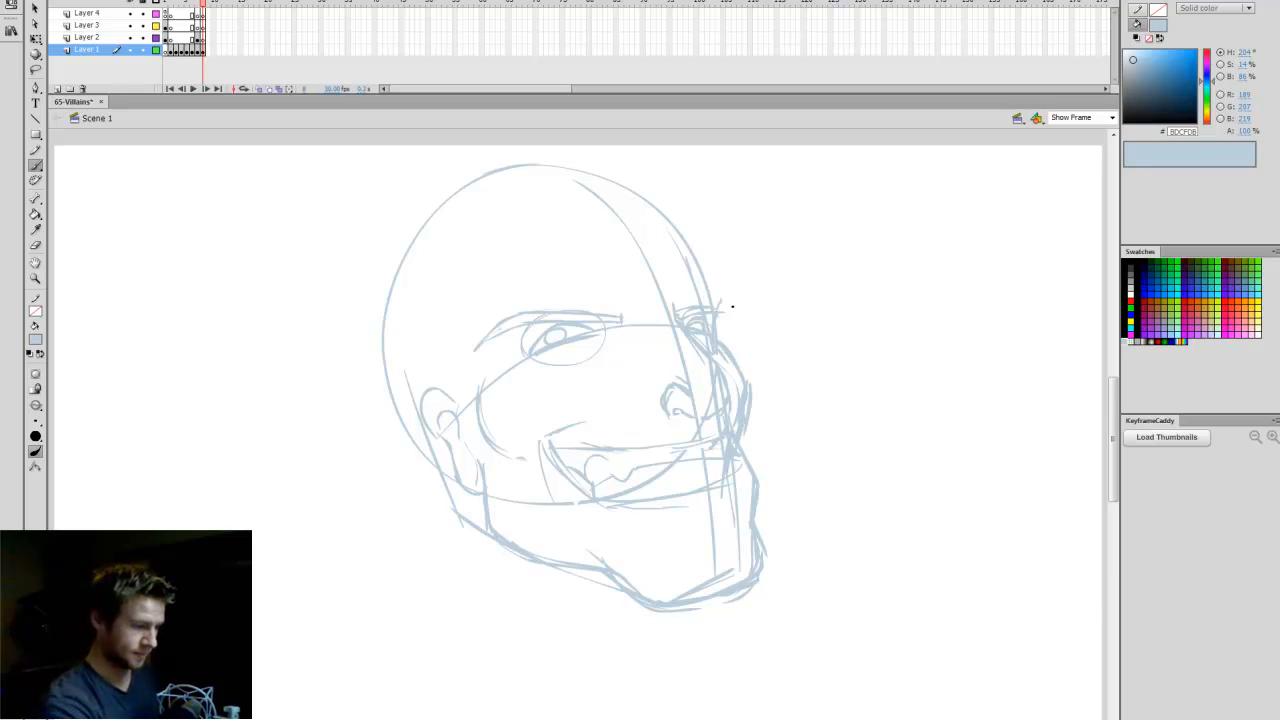
pyautogui.moveTo(696, 272)
pyautogui.mouseDown()
pyautogui.moveTo(633, 201)
pyautogui.moveTo(472, 188)
pyautogui.mouseUp()
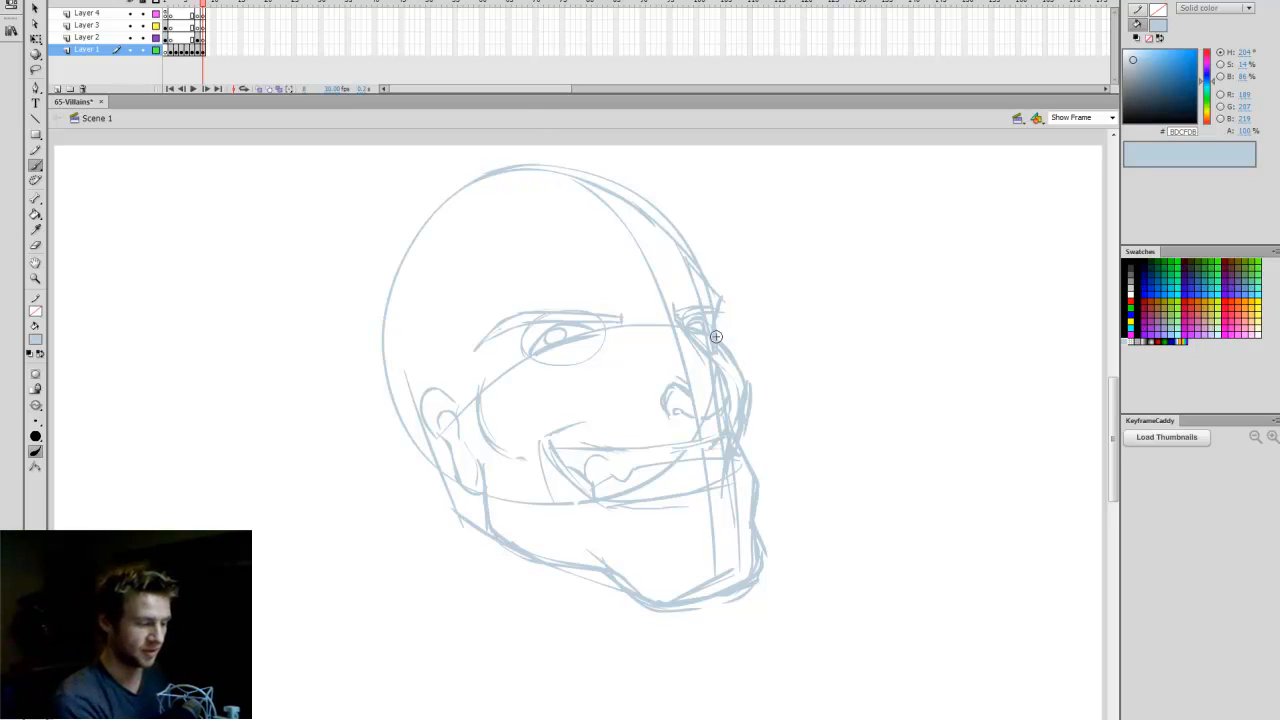
# Sketch a long scar from the forehead through the near eye towards the mouth, and add creases under the eye.
pyautogui.moveTo(503, 215); pyautogui.dragTo(520, 245)
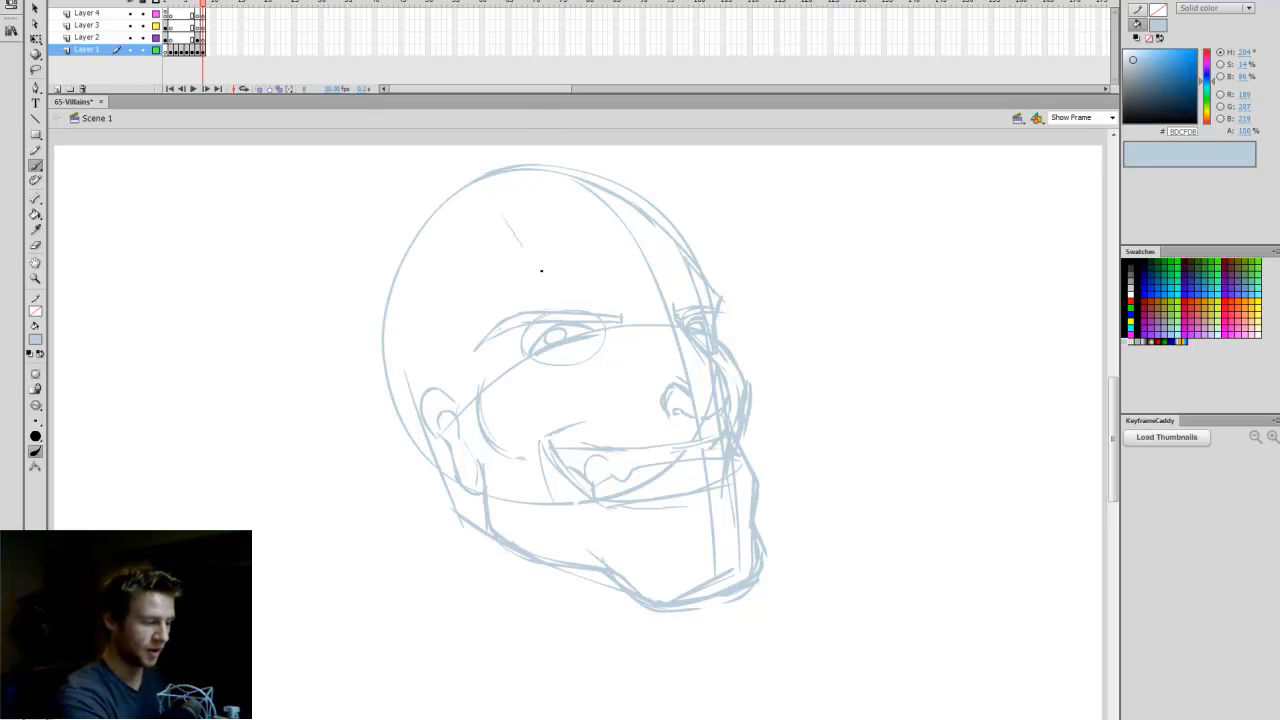
pyautogui.moveTo(522, 248); pyautogui.dragTo(588, 420)
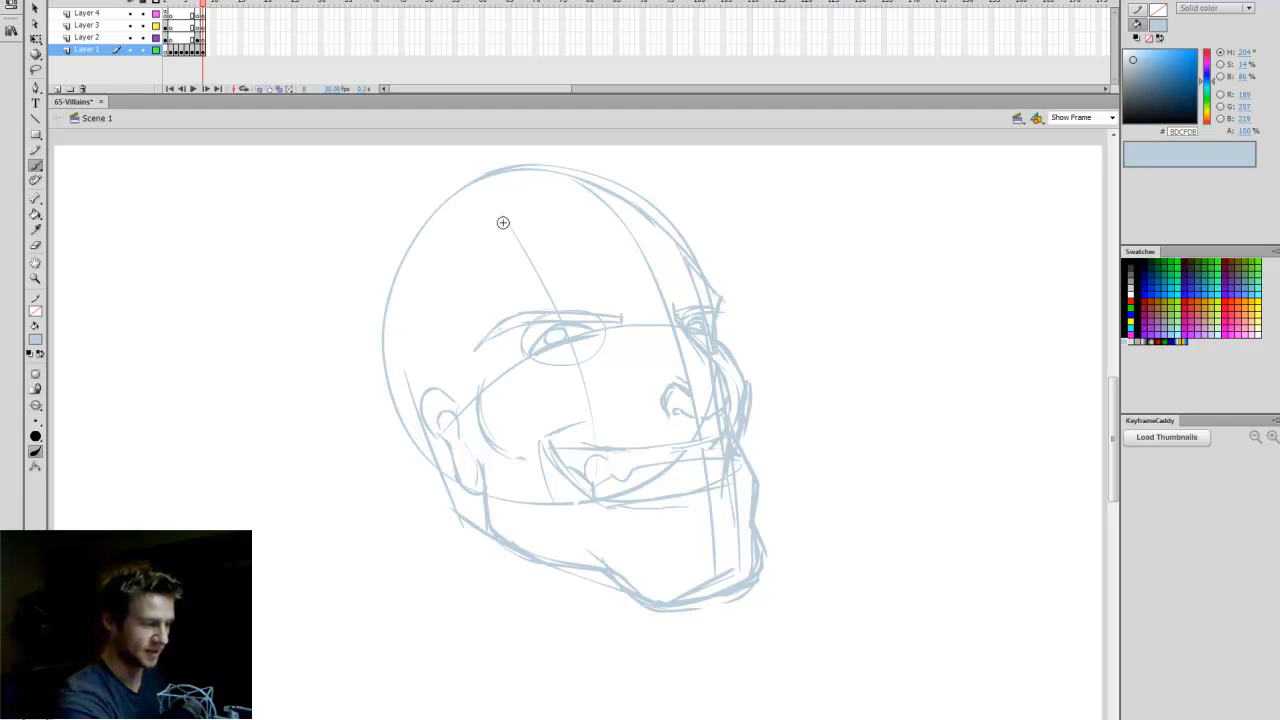
pyautogui.moveTo(512, 228); pyautogui.dragTo(557, 297)
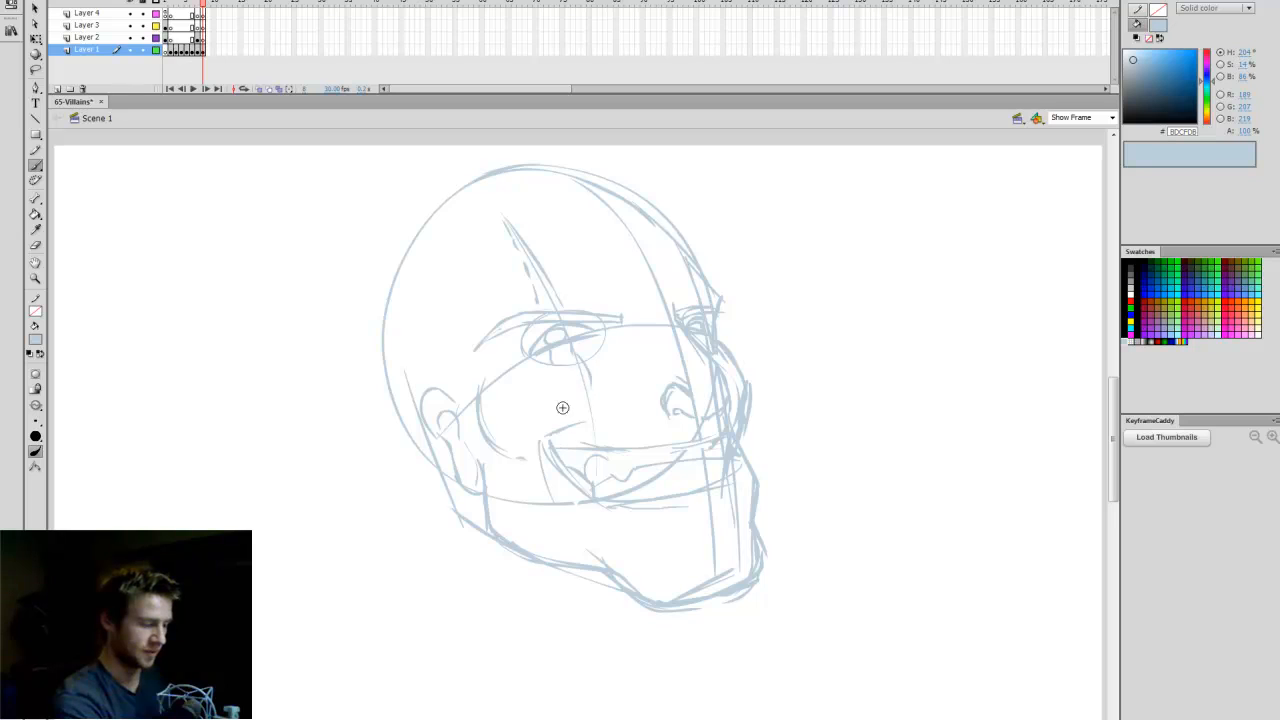
pyautogui.moveTo(604, 342); pyautogui.dragTo(554, 369)
pyautogui.moveTo(554, 369); pyautogui.dragTo(516, 378)
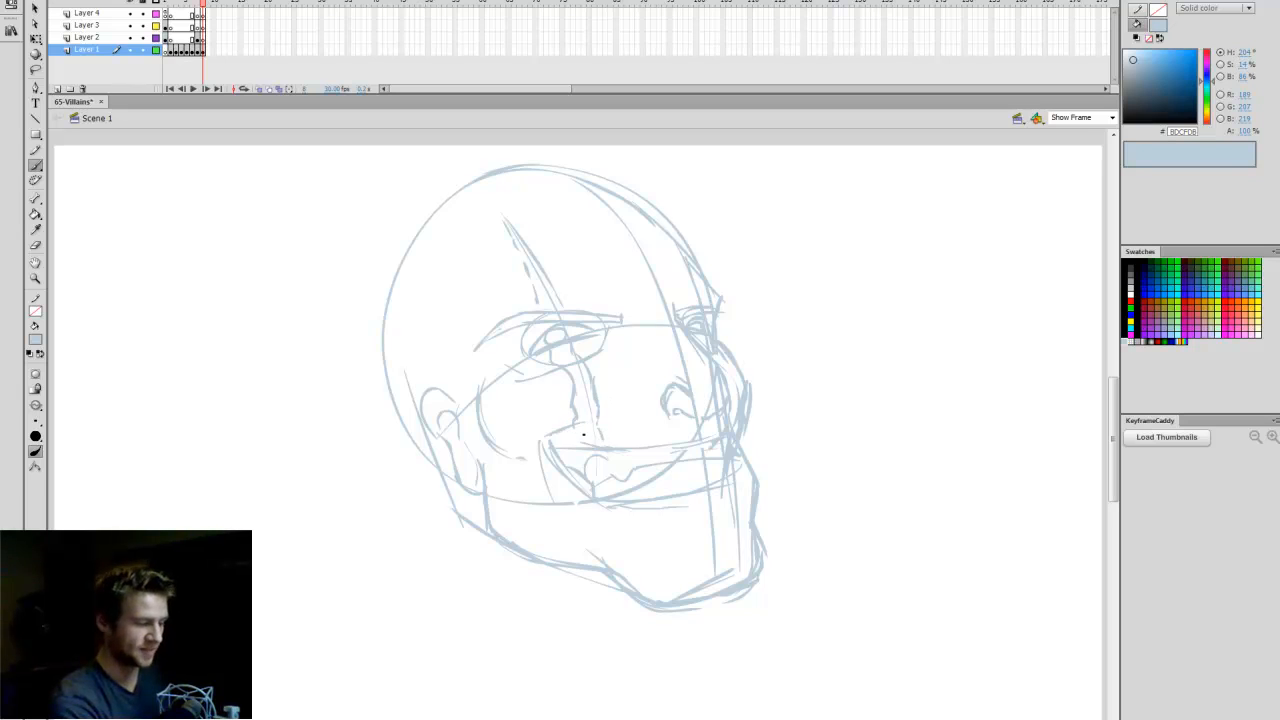
# Continue the scar across the upper and lower lips, erasing parts of the lip lines and drawing jagged notches there.
pyautogui.press('e')
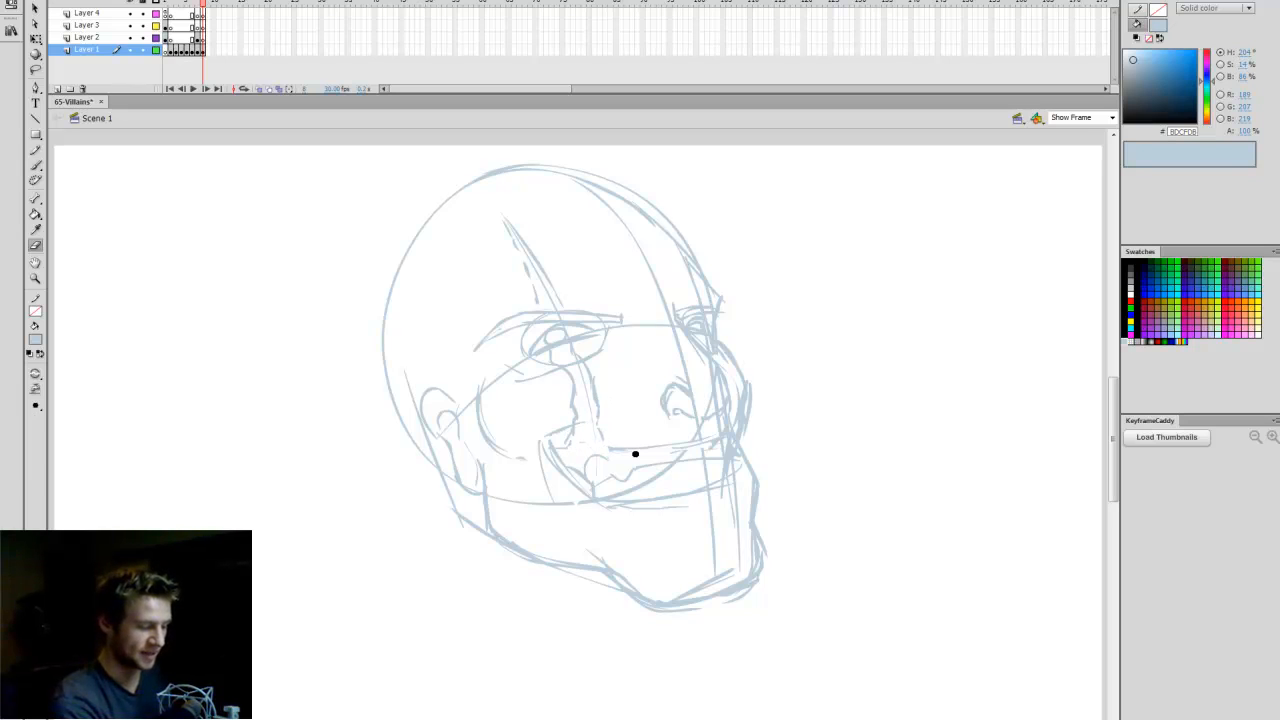
pyautogui.press('b')
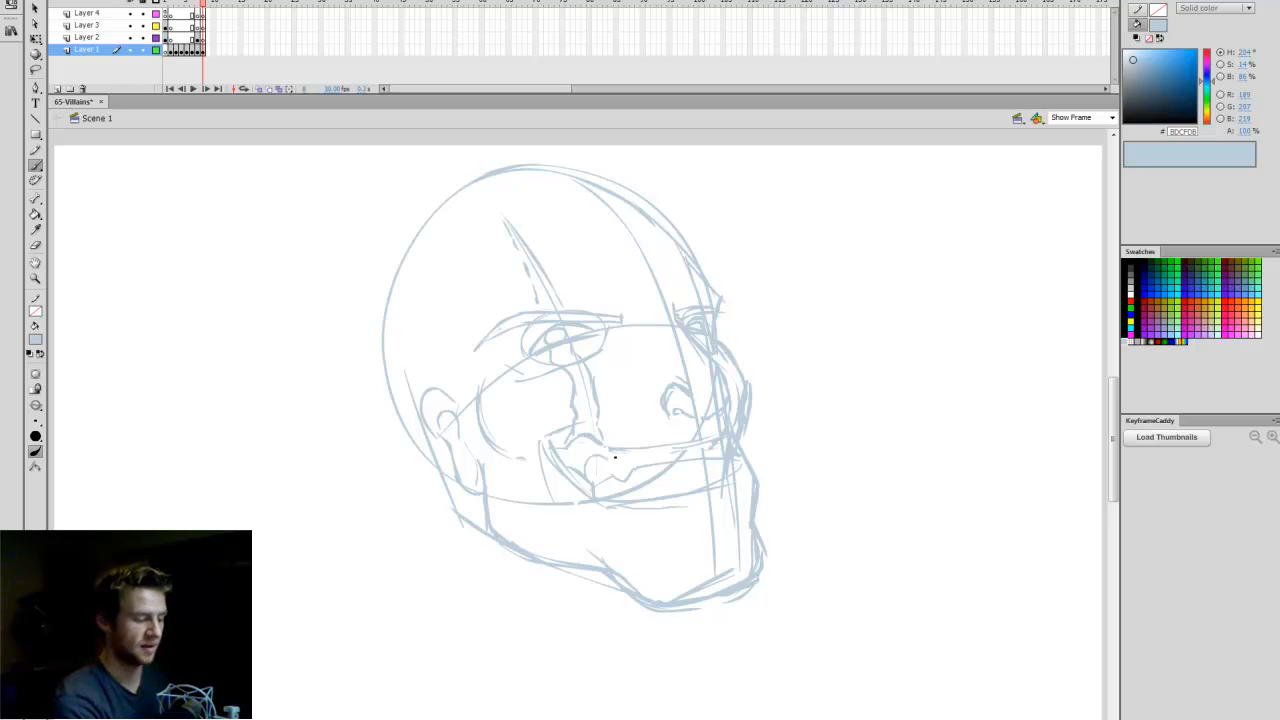
pyautogui.press('e')
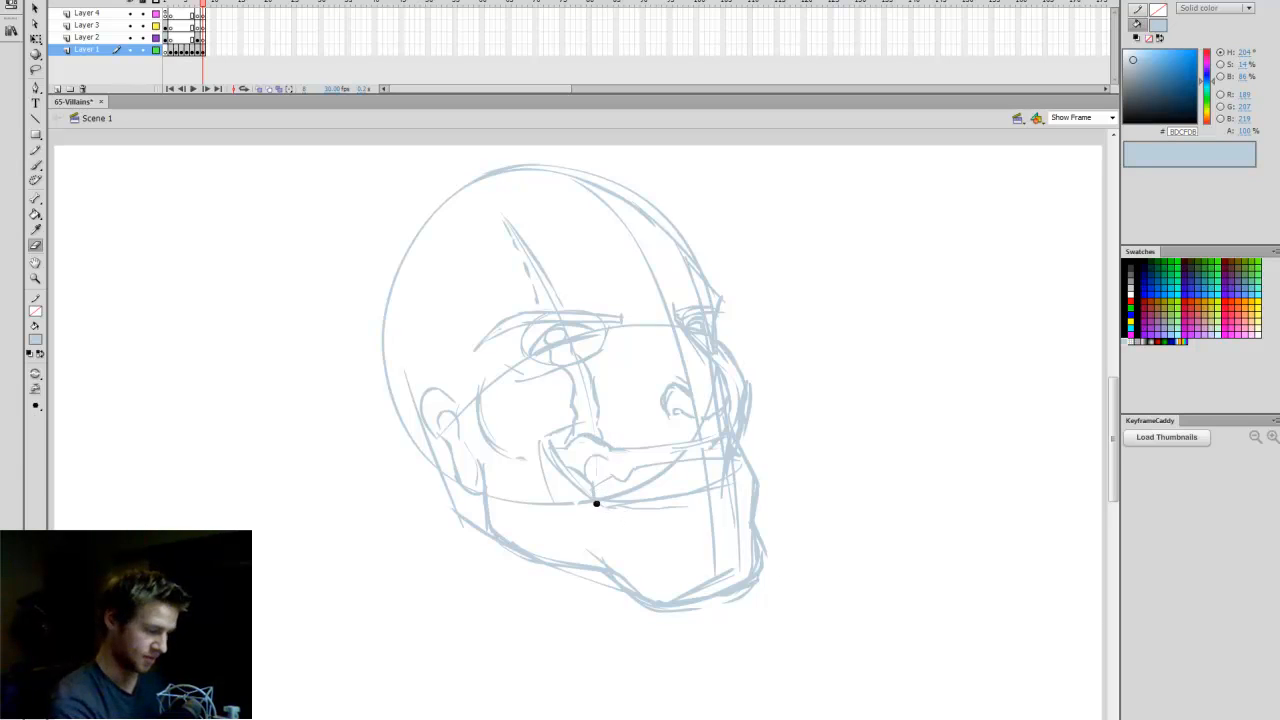
pyautogui.press('b')
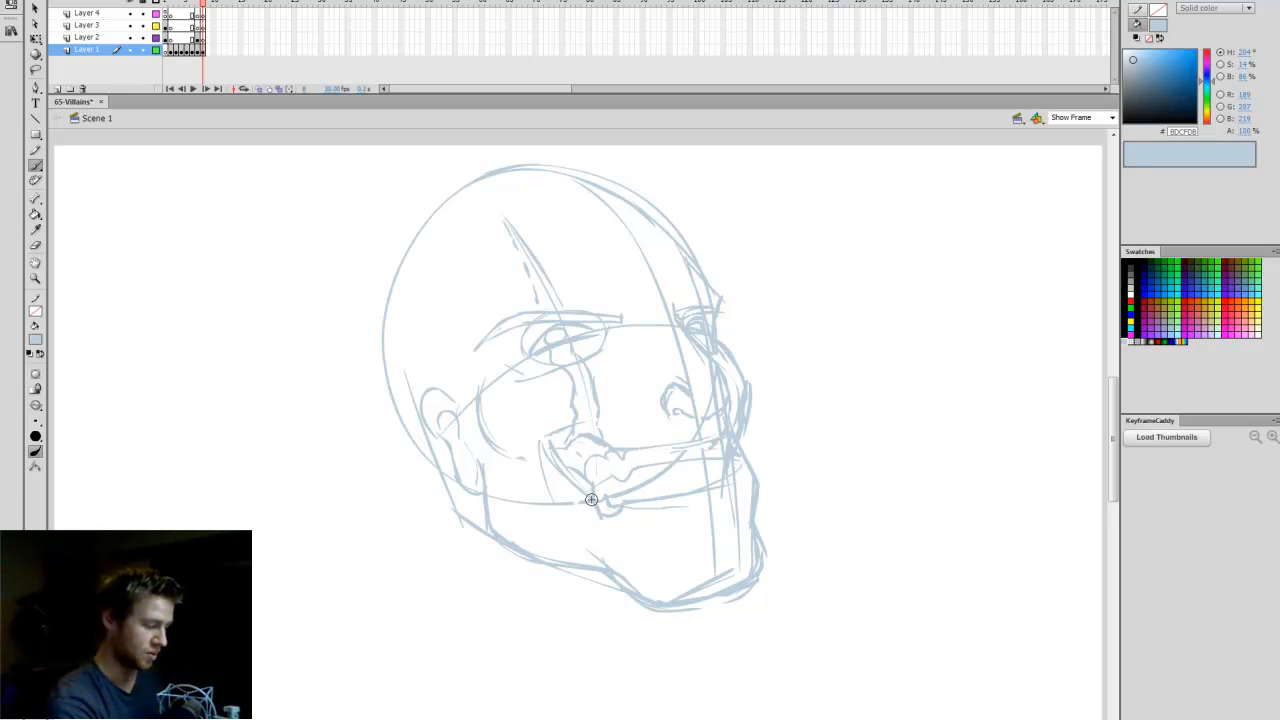
pyautogui.press('e')
pyautogui.press('v')
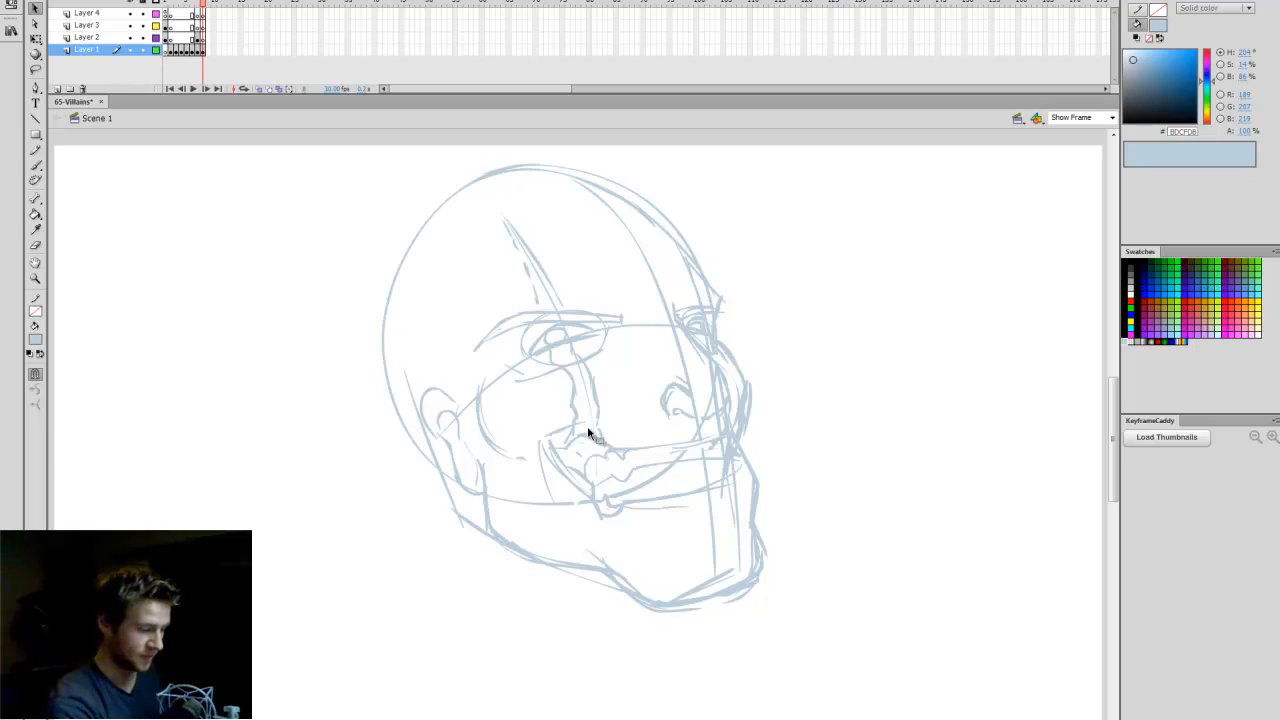
# Extend the sketched scar down the chin, reinforce the back of the skull outline and add a line beside the nose bridge.
pyautogui.press('b')
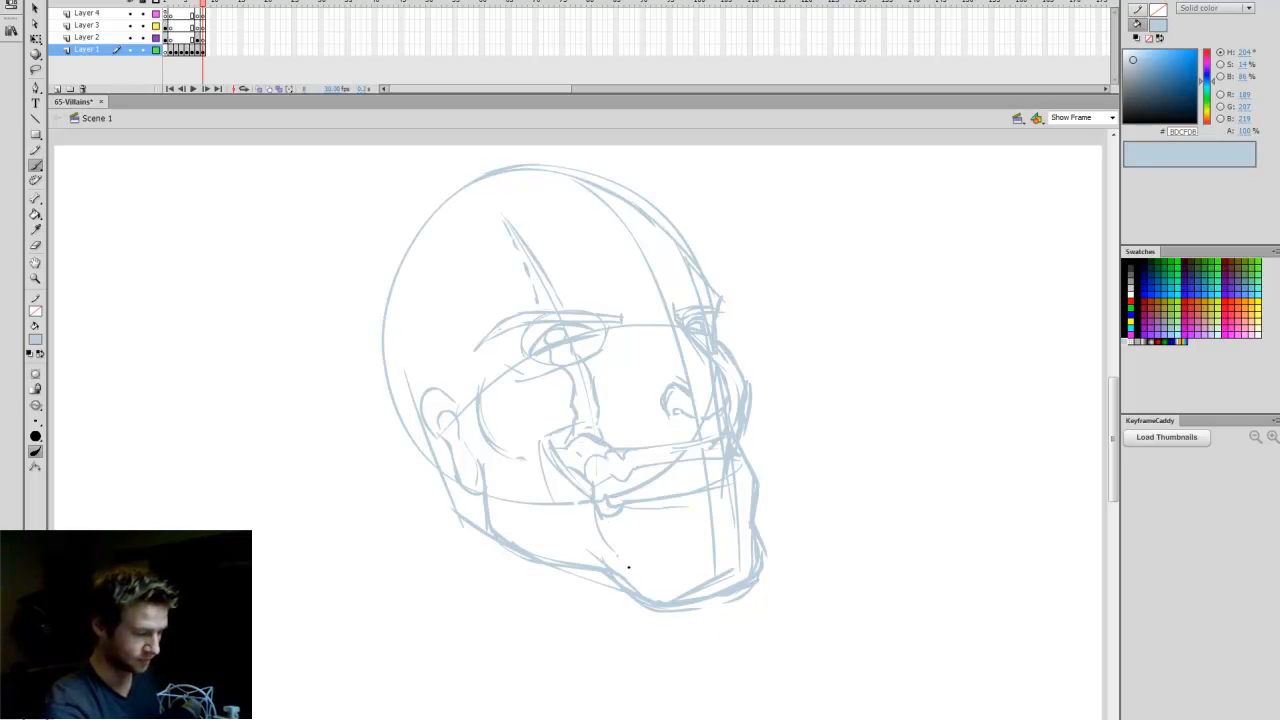
pyautogui.moveTo(622, 575); pyautogui.dragTo(622, 508)
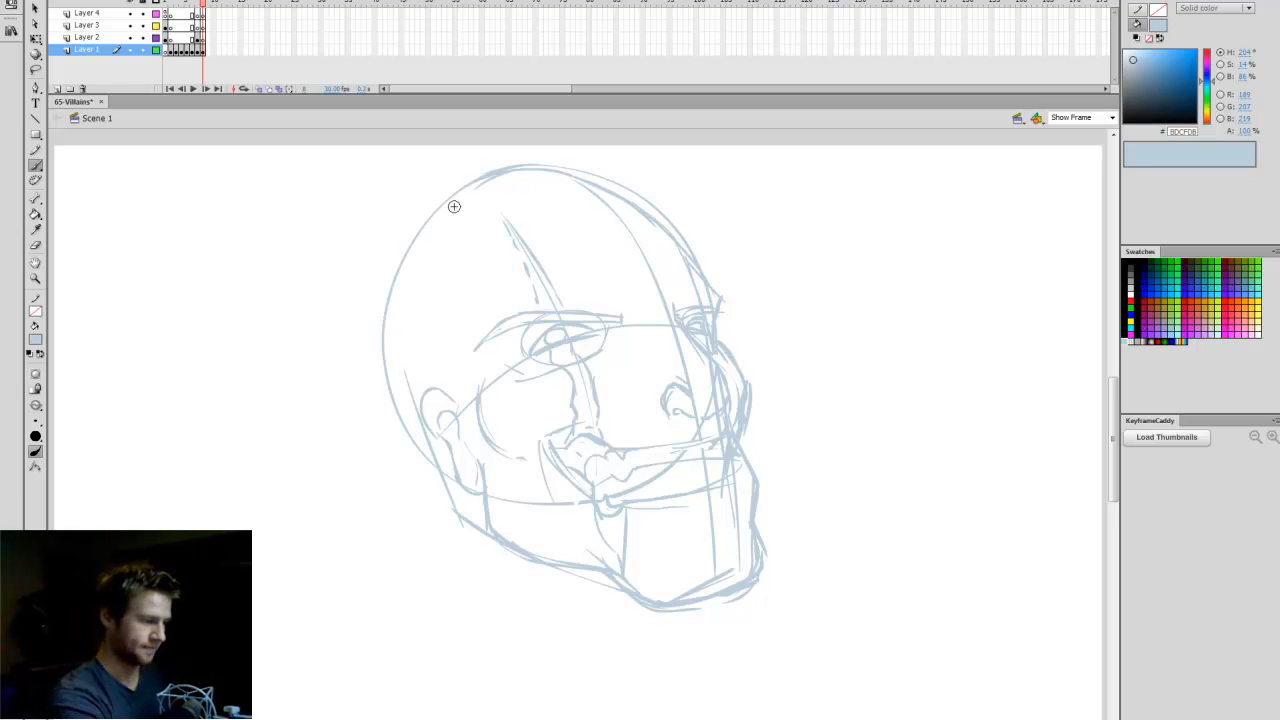
pyautogui.moveTo(423, 426); pyautogui.dragTo(437, 223)
pyautogui.moveTo(482, 180); pyautogui.dragTo(464, 484)
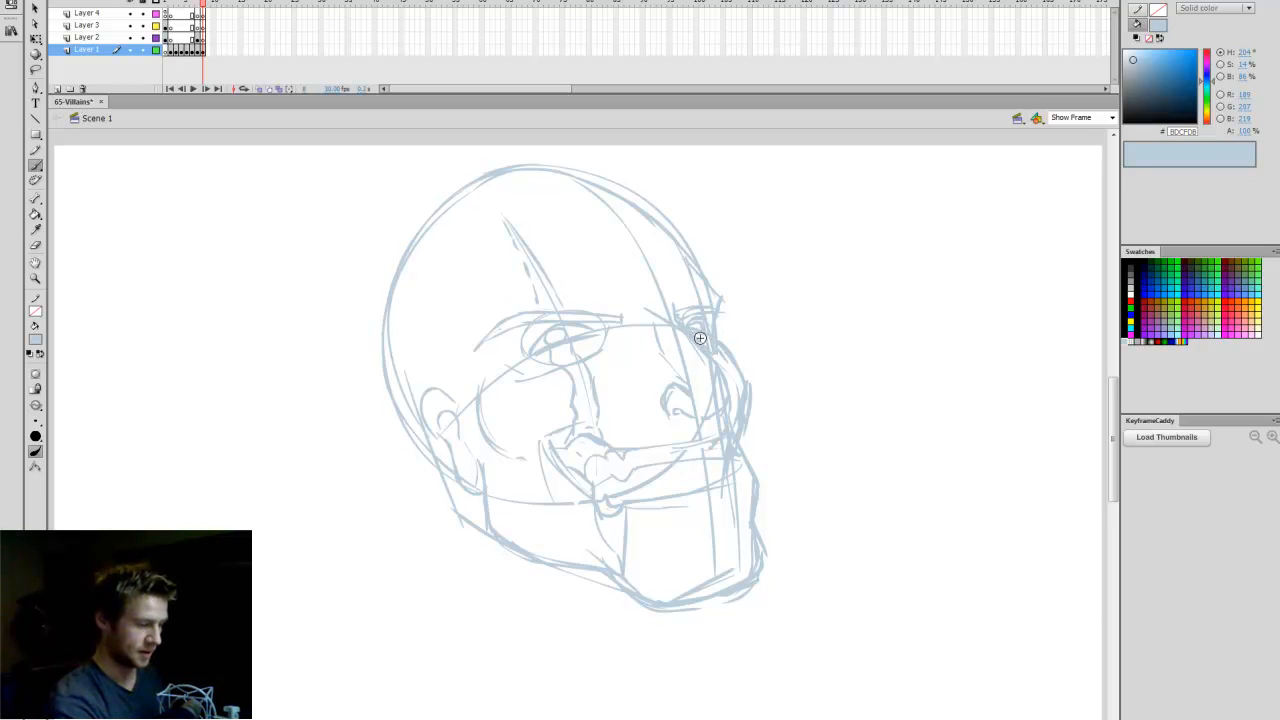
# Lock Layer 1, make Layer 2 active at the current frame and set the fill colour to black.
pyautogui.click(142, 49)
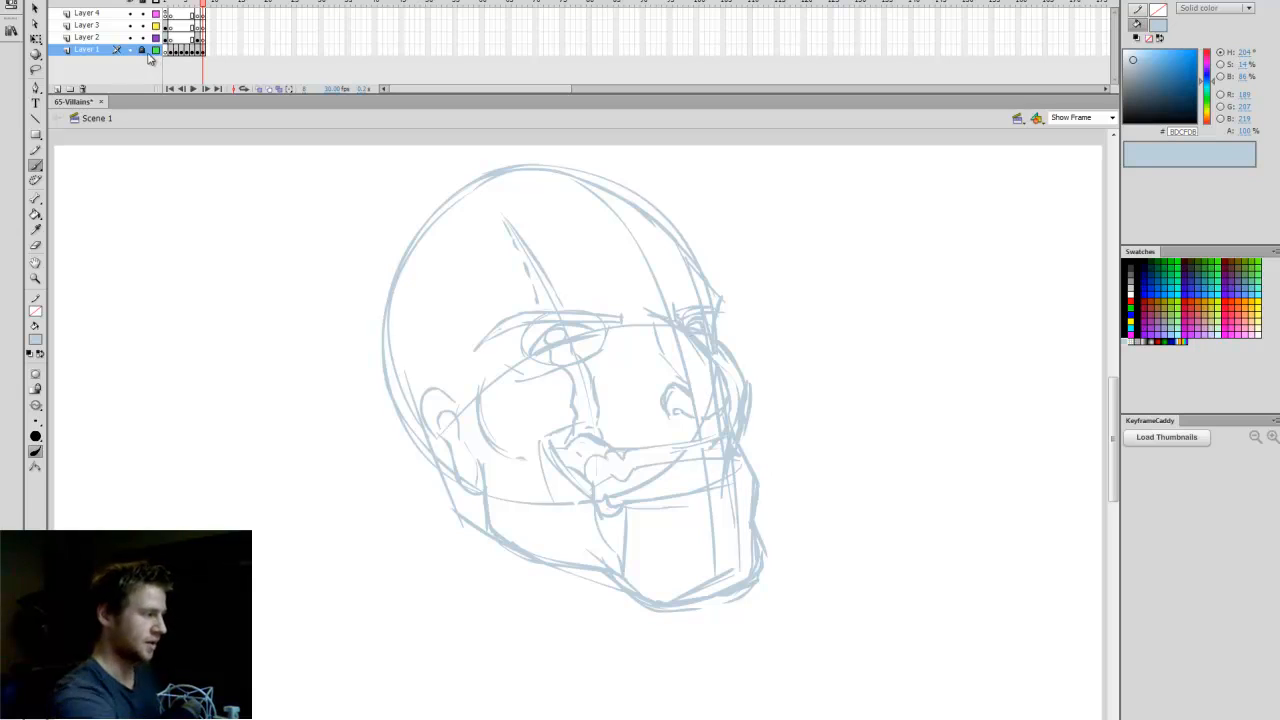
pyautogui.click(205, 38)
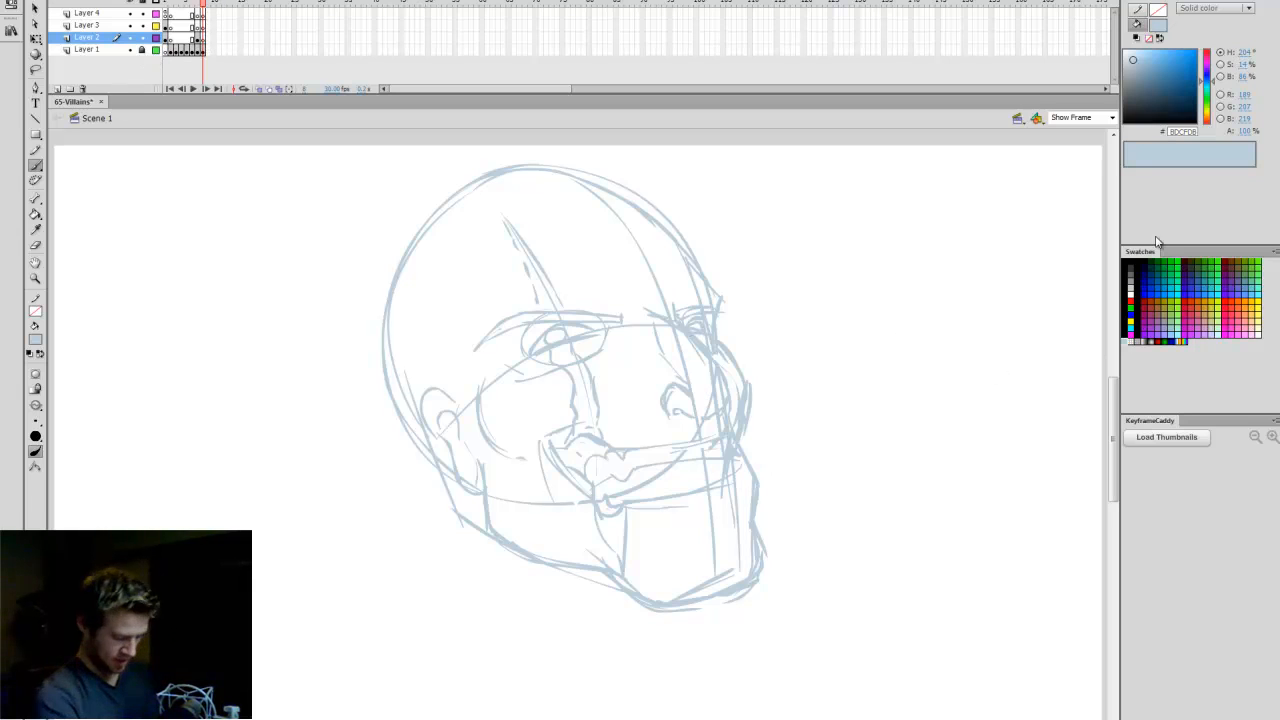
pyautogui.click(1098, 120)
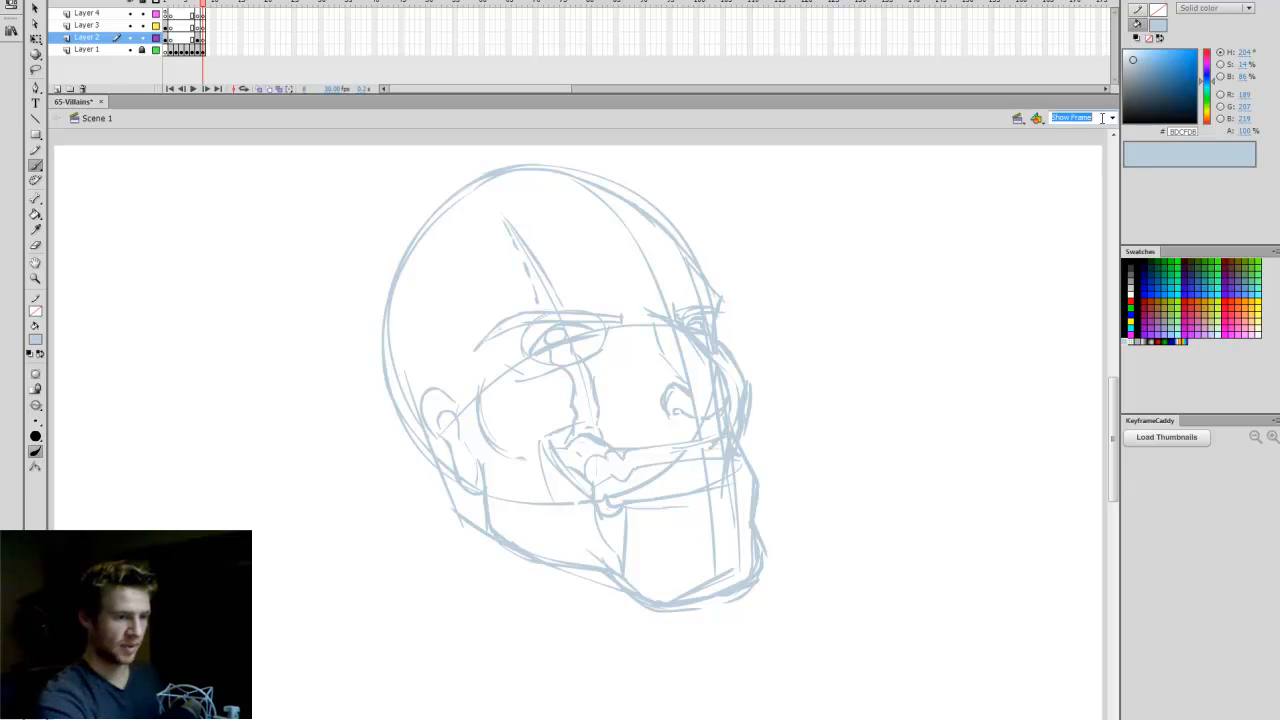
pyautogui.write('300')
pyautogui.press('Return')
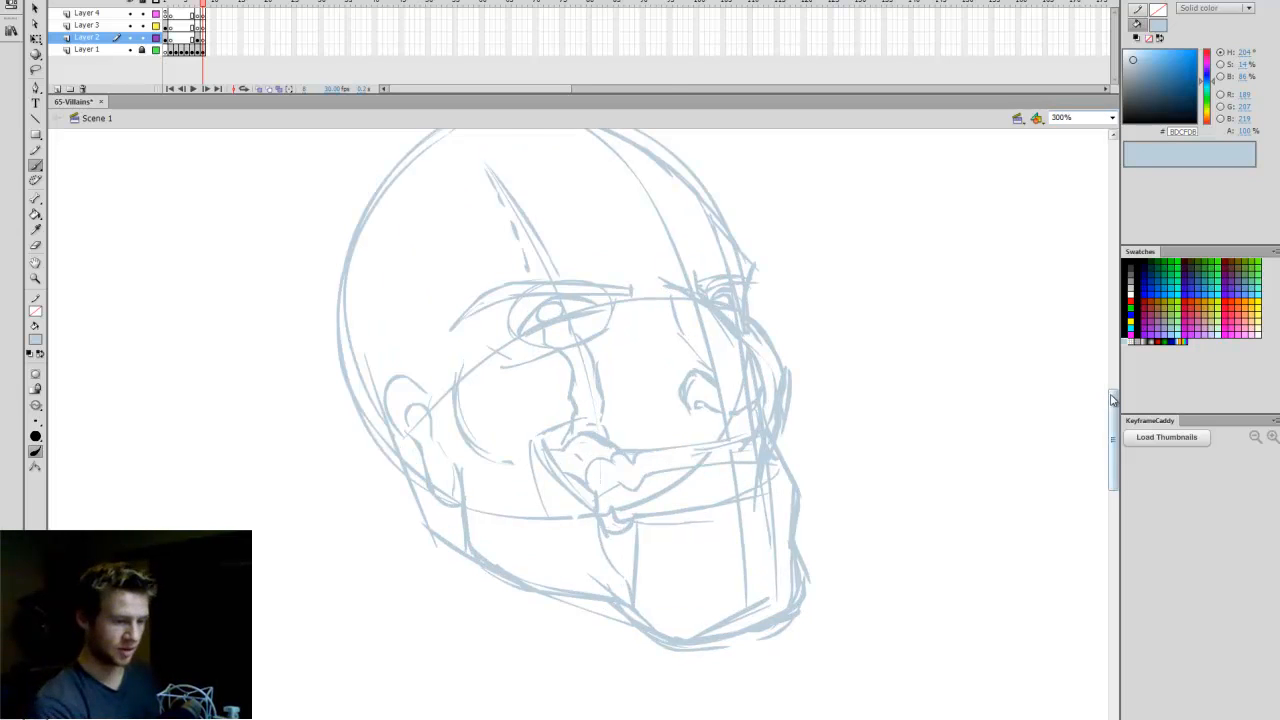
pyautogui.moveTo(1113, 400); pyautogui.dragTo(1113, 424)
pyautogui.click(1131, 258)
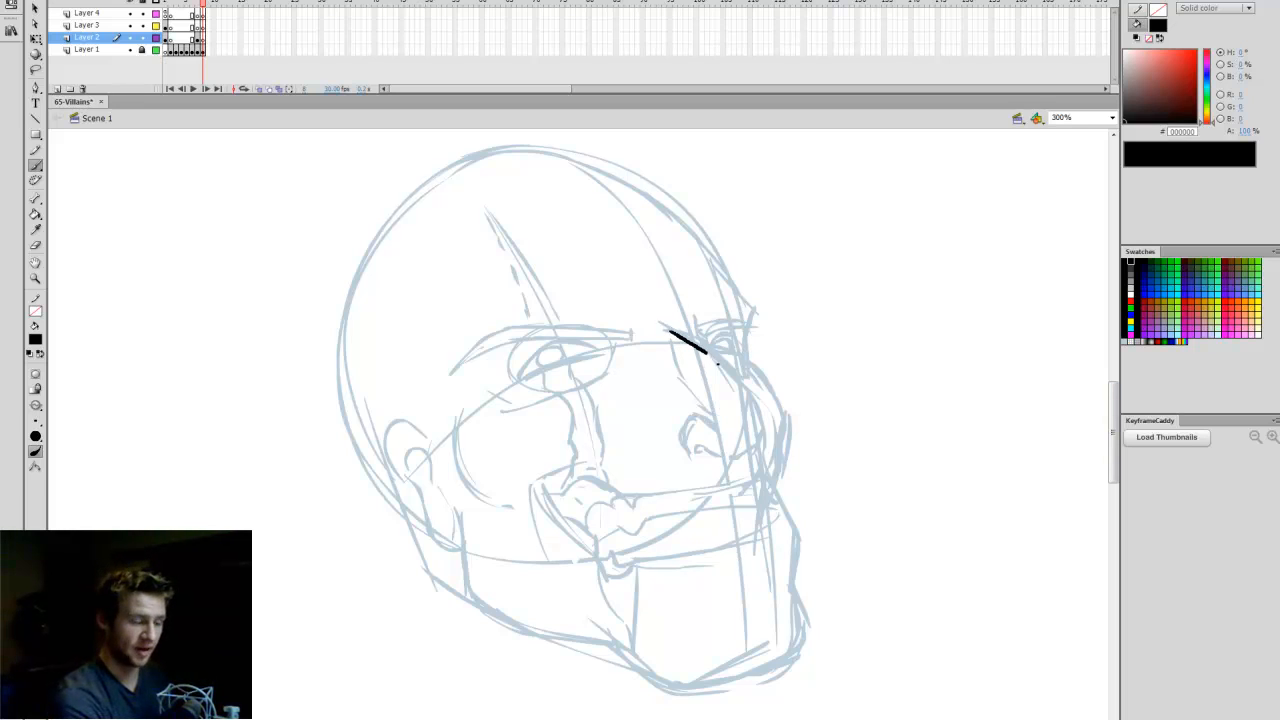
# Ink the nose with its bridge, tip and nostril, and outline the near eyebrow with a gap where the scar crosses.
pyautogui.moveTo(748, 388)
pyautogui.mouseDown()
pyautogui.moveTo(690, 434)
pyautogui.moveTo(701, 456)
pyautogui.moveTo(712, 442)
pyautogui.moveTo(698, 438)
pyautogui.moveTo(746, 468)
pyautogui.moveTo(760, 413)
pyautogui.moveTo(752, 454)
pyautogui.mouseUp()
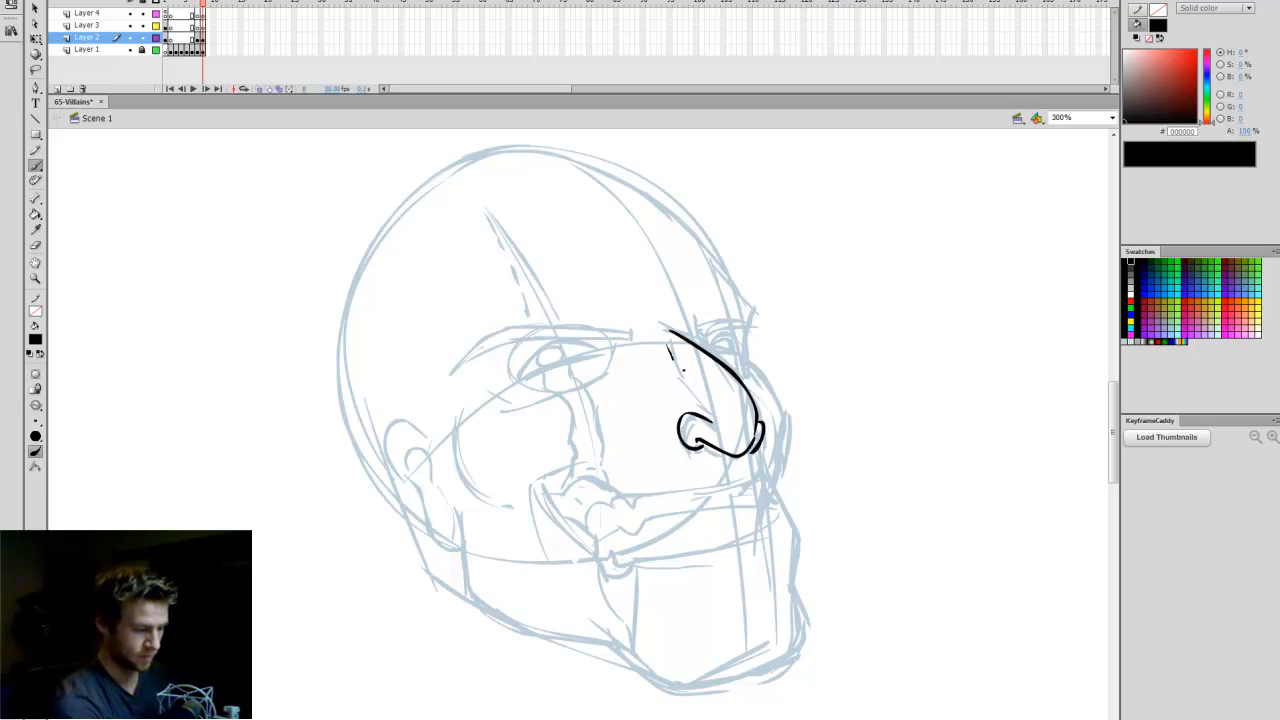
pyautogui.moveTo(672, 360); pyautogui.dragTo(728, 416)
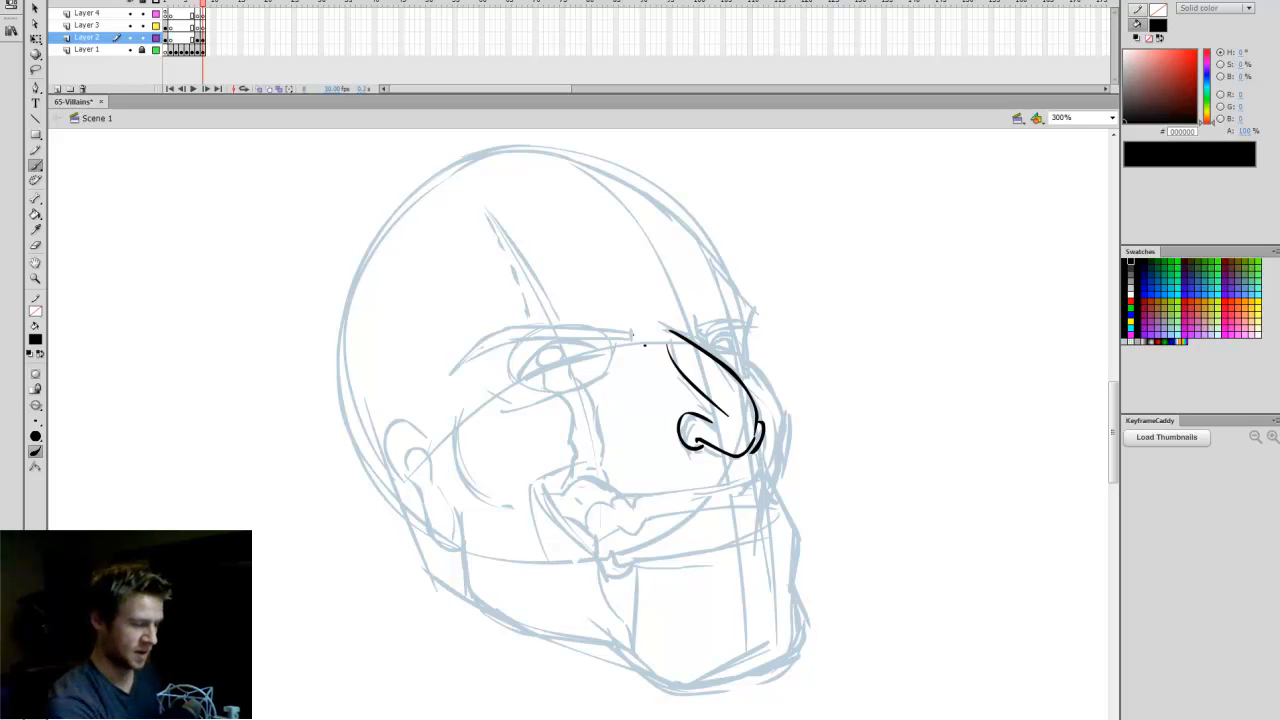
pyautogui.moveTo(624, 340)
pyautogui.mouseDown()
pyautogui.moveTo(523, 342)
pyautogui.moveTo(464, 362)
pyautogui.mouseUp()
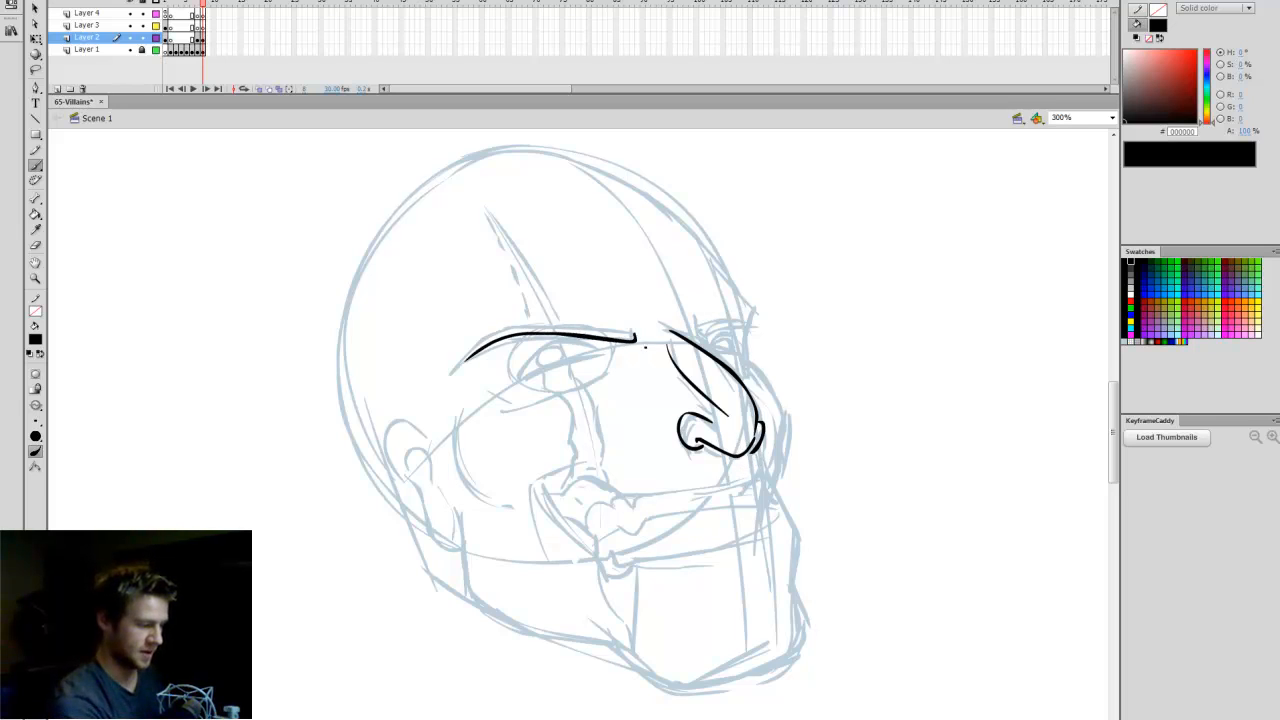
pyautogui.moveTo(634, 328)
pyautogui.mouseDown()
pyautogui.moveTo(537, 329)
pyautogui.moveTo(605, 332)
pyautogui.moveTo(540, 333)
pyautogui.moveTo(572, 334)
pyautogui.mouseUp()
pyautogui.press('e')
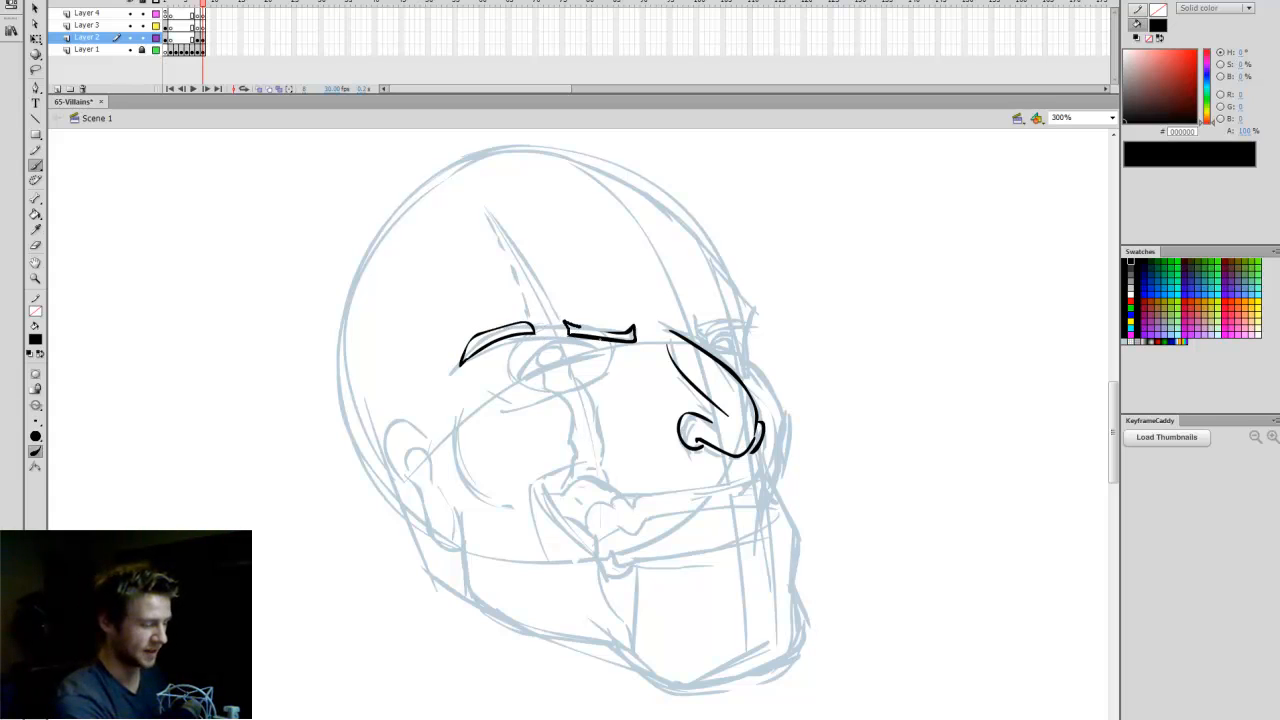
pyautogui.moveTo(565, 325); pyautogui.dragTo(607, 330)
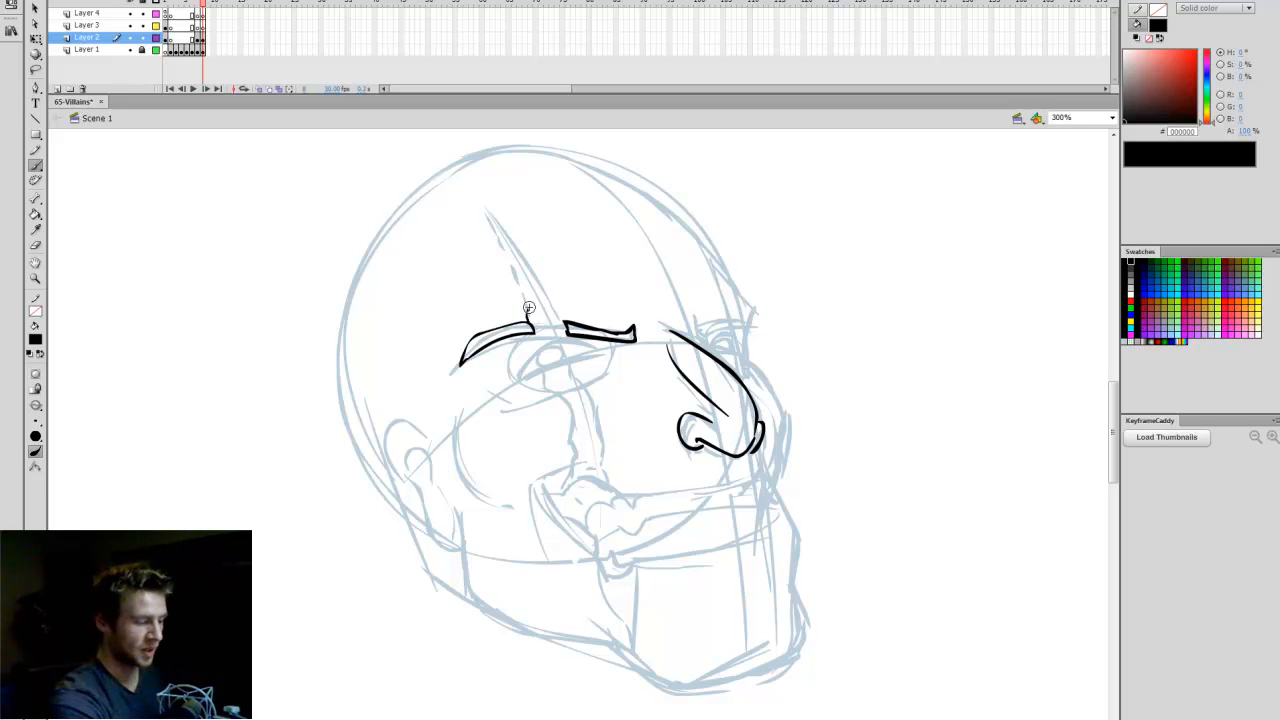
# Ink the jagged scar on the forehead down to the eyebrow gap, and outline the near eye with its lids and iris.
pyautogui.moveTo(530, 326)
pyautogui.mouseDown()
pyautogui.moveTo(484, 191)
pyautogui.moveTo(499, 235)
pyautogui.moveTo(485, 213)
pyautogui.moveTo(560, 318)
pyautogui.mouseUp()
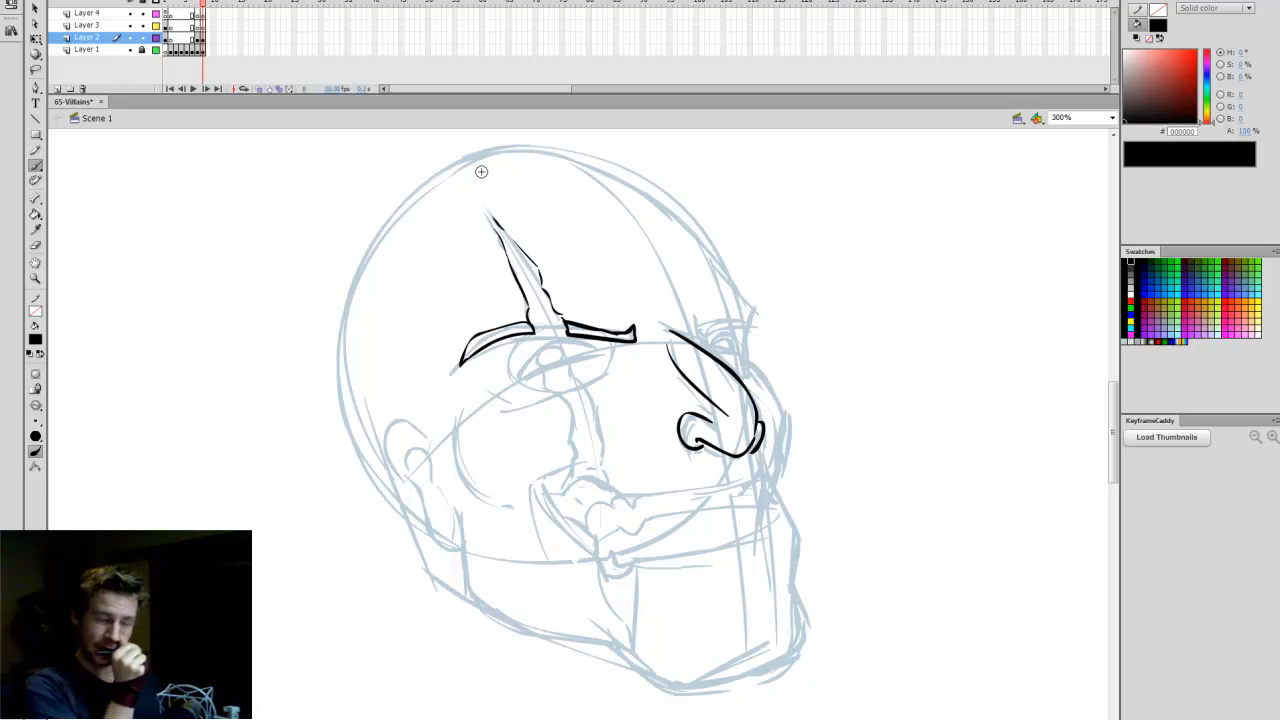
pyautogui.moveTo(515, 380)
pyautogui.mouseDown()
pyautogui.moveTo(554, 341)
pyautogui.moveTo(534, 350)
pyautogui.moveTo(600, 352)
pyautogui.mouseUp()
pyautogui.hotkey('ctrl', 'z')
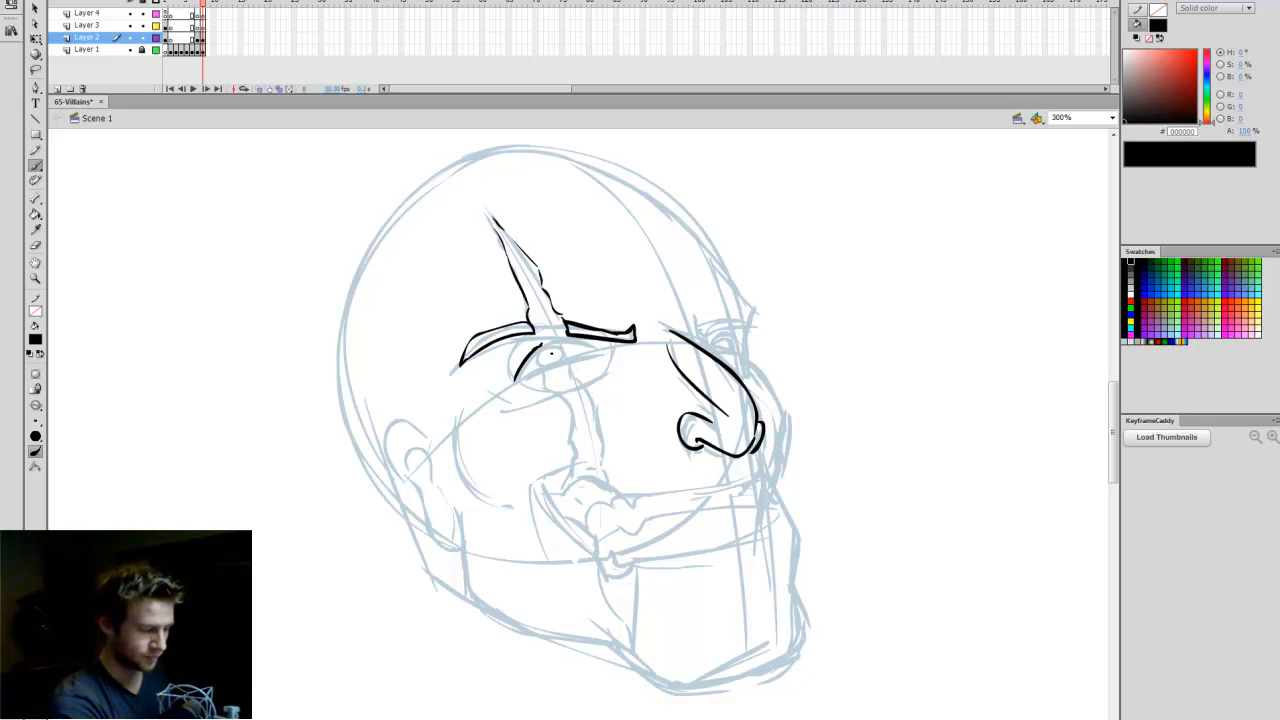
pyautogui.moveTo(565, 343)
pyautogui.mouseDown()
pyautogui.moveTo(525, 392)
pyautogui.moveTo(592, 347)
pyautogui.mouseUp()
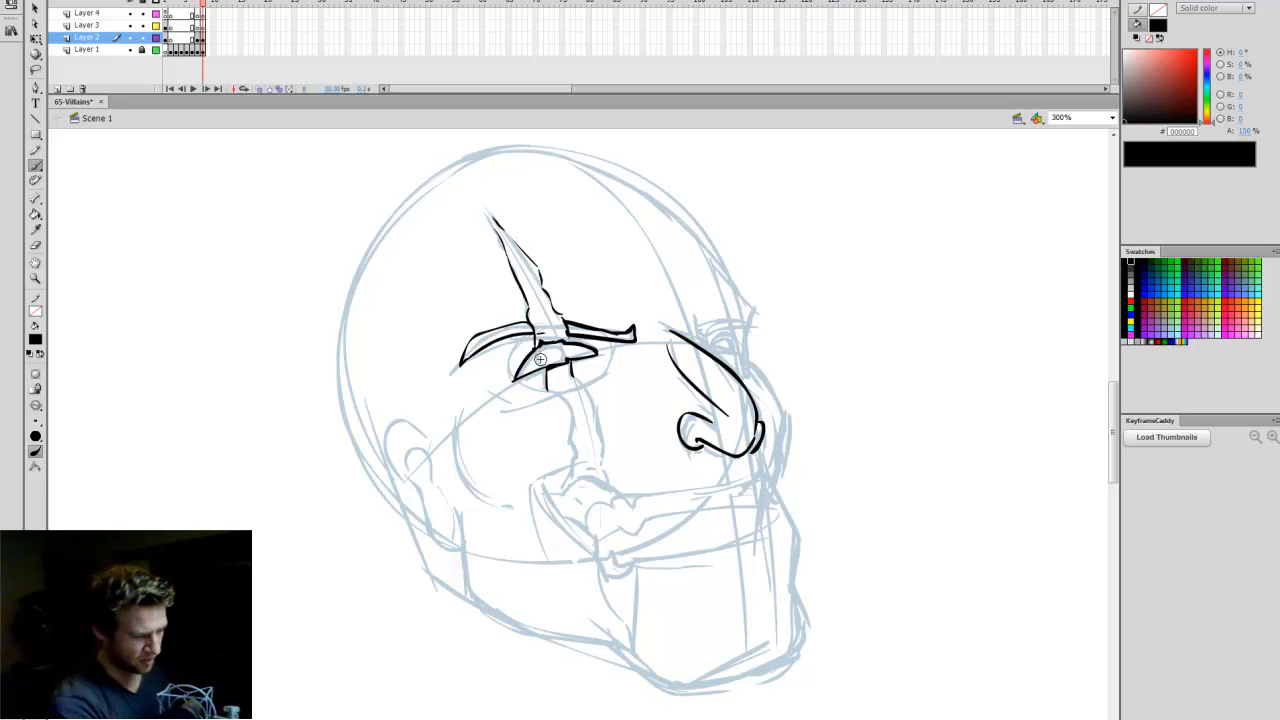
pyautogui.moveTo(558, 356)
pyautogui.mouseDown()
pyautogui.moveTo(540, 358)
pyautogui.moveTo(558, 350)
pyautogui.mouseUp()
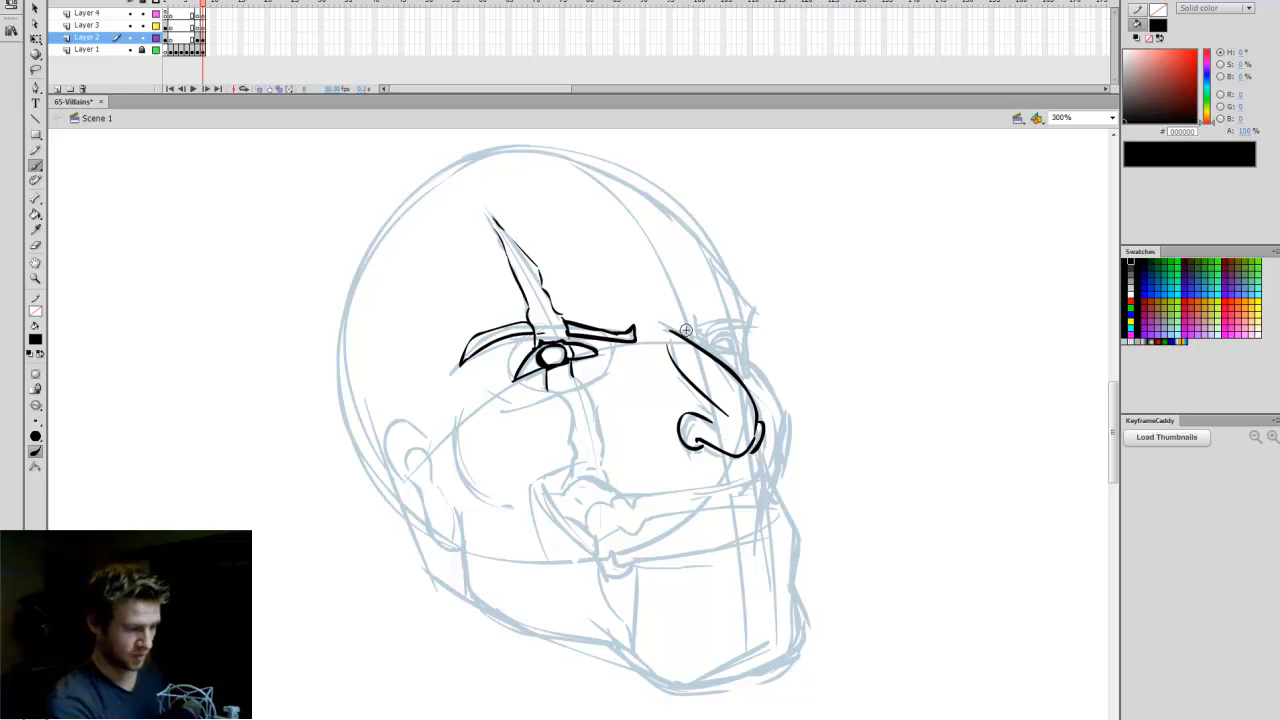
# Ink the far eyebrow and far eye, and fill the dark part of its iris with black.
pyautogui.moveTo(688, 337)
pyautogui.mouseDown()
pyautogui.moveTo(748, 326)
pyautogui.moveTo(688, 331)
pyautogui.moveTo(739, 351)
pyautogui.mouseUp()
pyautogui.moveTo(706, 349); pyautogui.dragTo(740, 352)
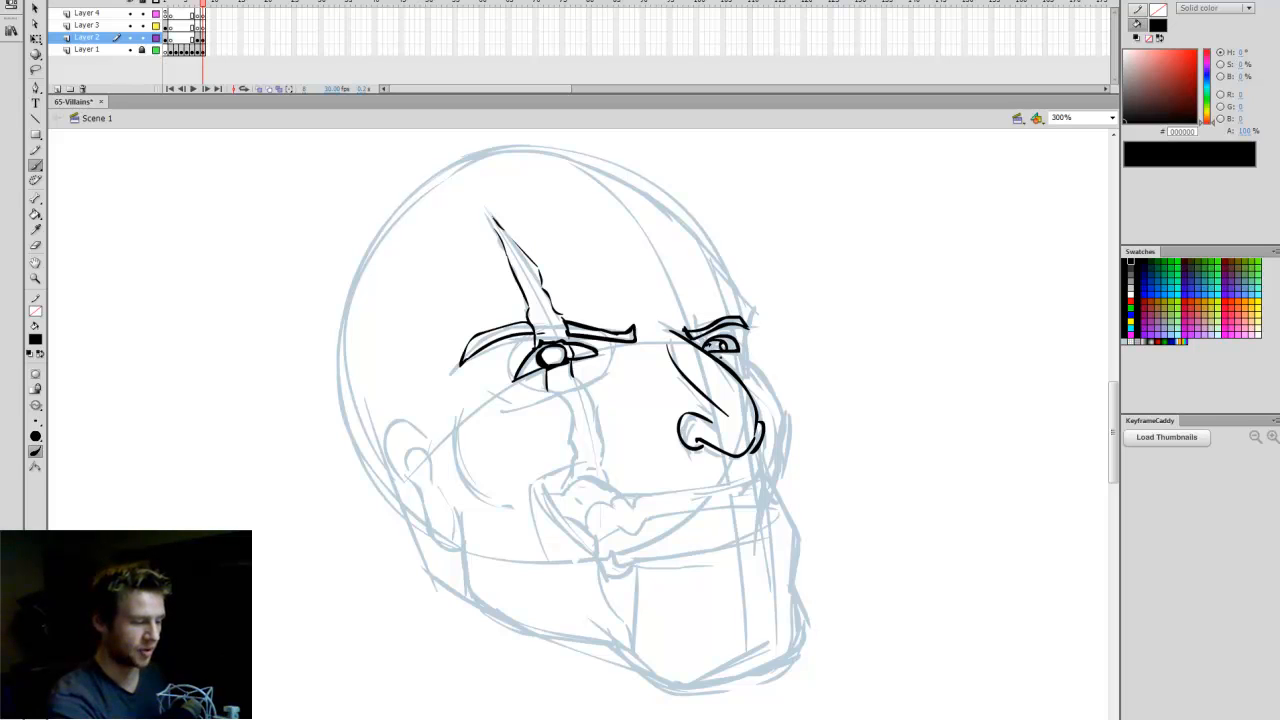
pyautogui.press('k')
pyautogui.click(716, 340)
pyautogui.press('b')
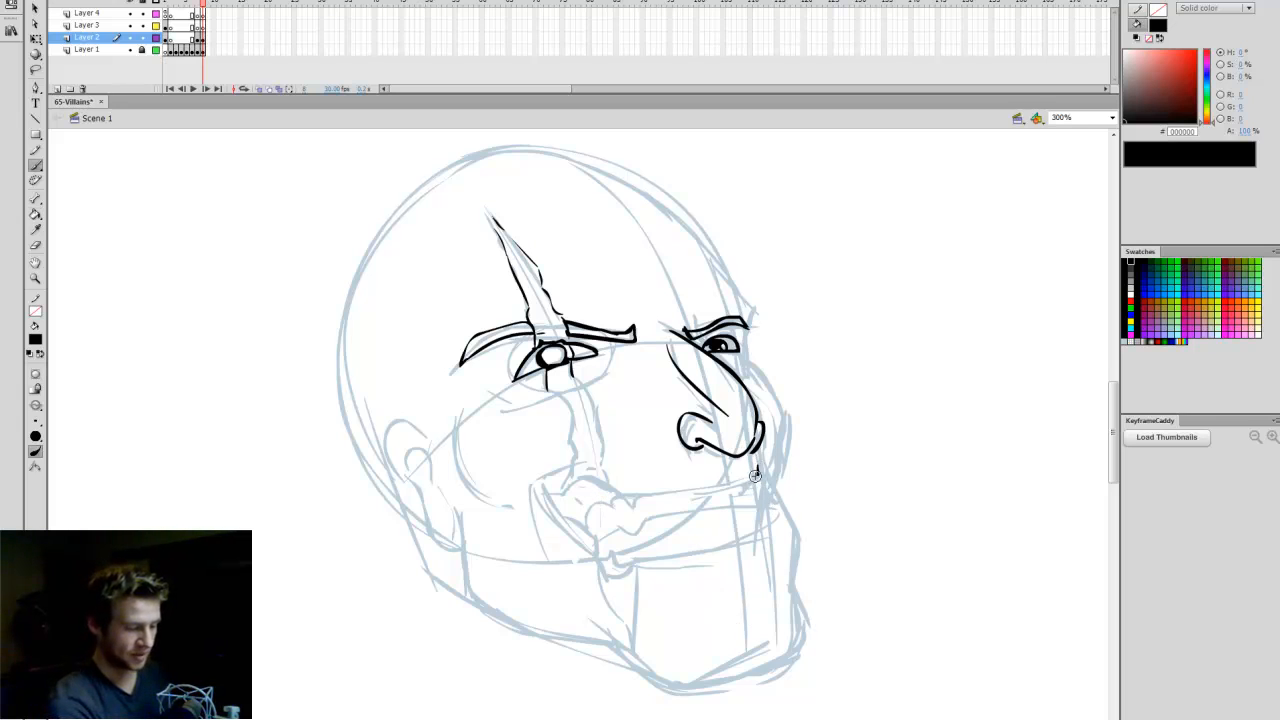
# Ink the upper lip line with its scar notch and add the smile creases around the near mouth corner.
pyautogui.moveTo(660, 507); pyautogui.dragTo(606, 503)
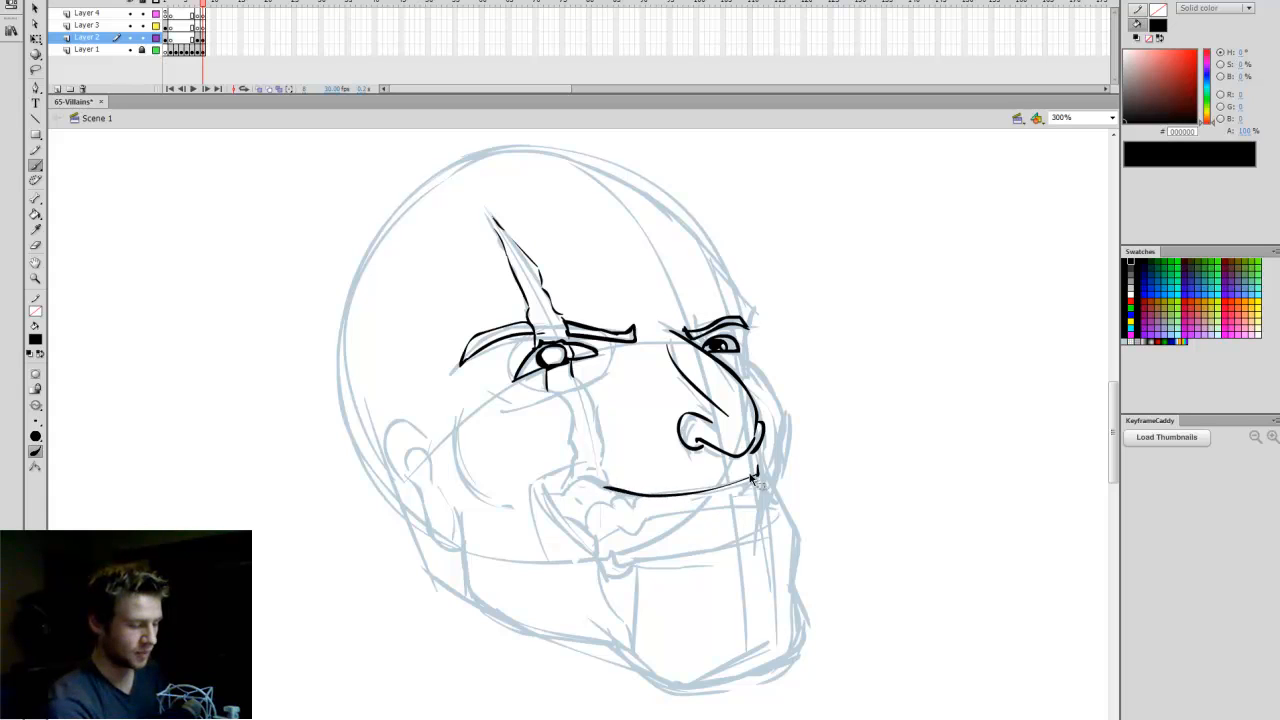
pyautogui.hotkey('ctrl', 'z')
pyautogui.moveTo(741, 489); pyautogui.dragTo(578, 481)
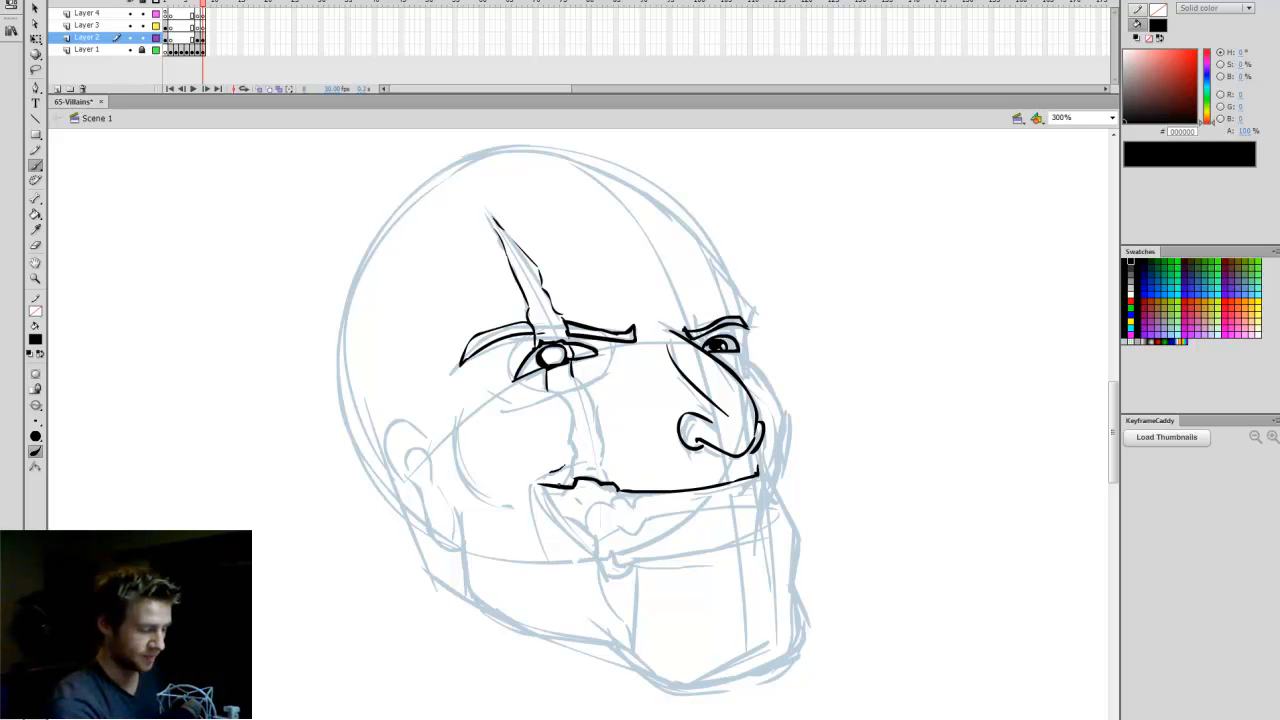
pyautogui.moveTo(560, 467)
pyautogui.mouseDown()
pyautogui.moveTo(531, 503)
pyautogui.moveTo(541, 538)
pyautogui.mouseUp()
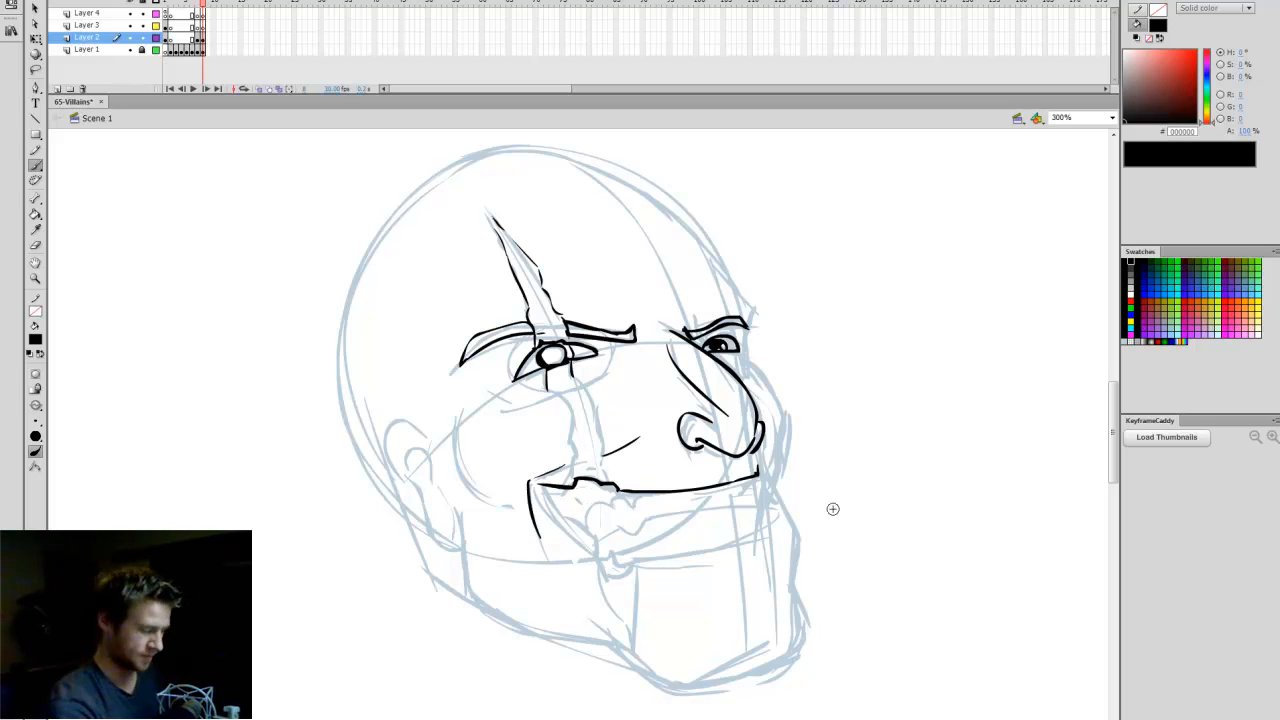
# Ink the scar from the near eye to the mouth and down the chin, plus the far cheek and lower mouth edge.
pyautogui.moveTo(575, 400)
pyautogui.mouseDown()
pyautogui.moveTo(572, 460)
pyautogui.moveTo(603, 458)
pyautogui.moveTo(606, 485)
pyautogui.mouseUp()
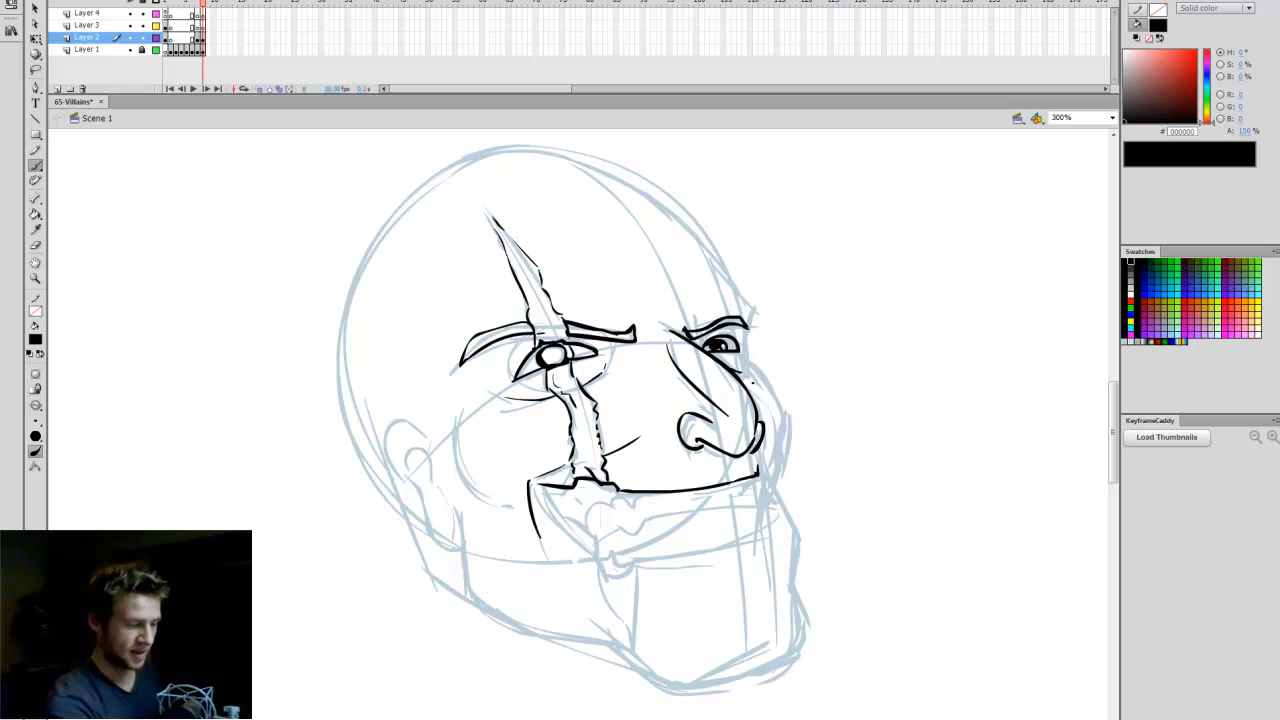
pyautogui.moveTo(736, 370)
pyautogui.mouseDown()
pyautogui.moveTo(748, 359)
pyautogui.moveTo(786, 408)
pyautogui.moveTo(778, 468)
pyautogui.mouseUp()
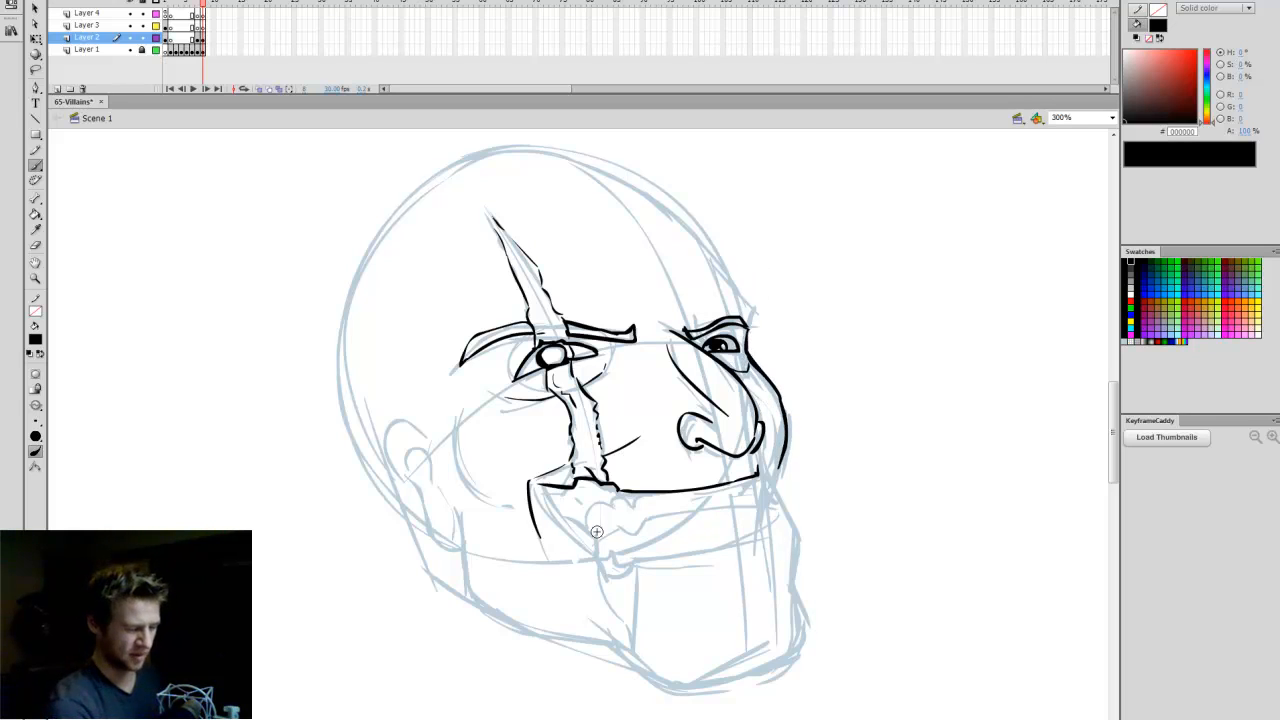
pyautogui.moveTo(538, 488)
pyautogui.mouseDown()
pyautogui.moveTo(622, 567)
pyautogui.moveTo(626, 613)
pyautogui.mouseUp()
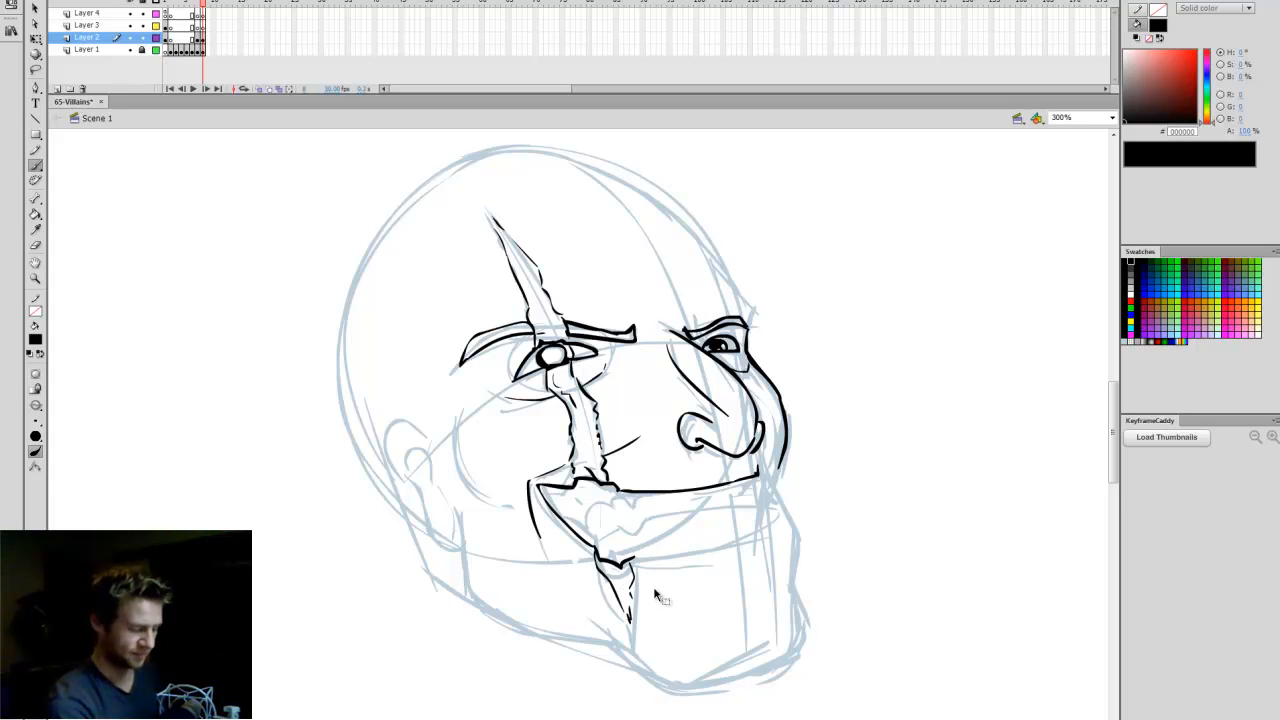
# Ink the lower lip and the torn, exposed area inside the mouth, darkening the near mouth corner in black.
pyautogui.moveTo(637, 596)
pyautogui.mouseDown()
pyautogui.moveTo(632, 560)
pyautogui.moveTo(772, 518)
pyautogui.mouseUp()
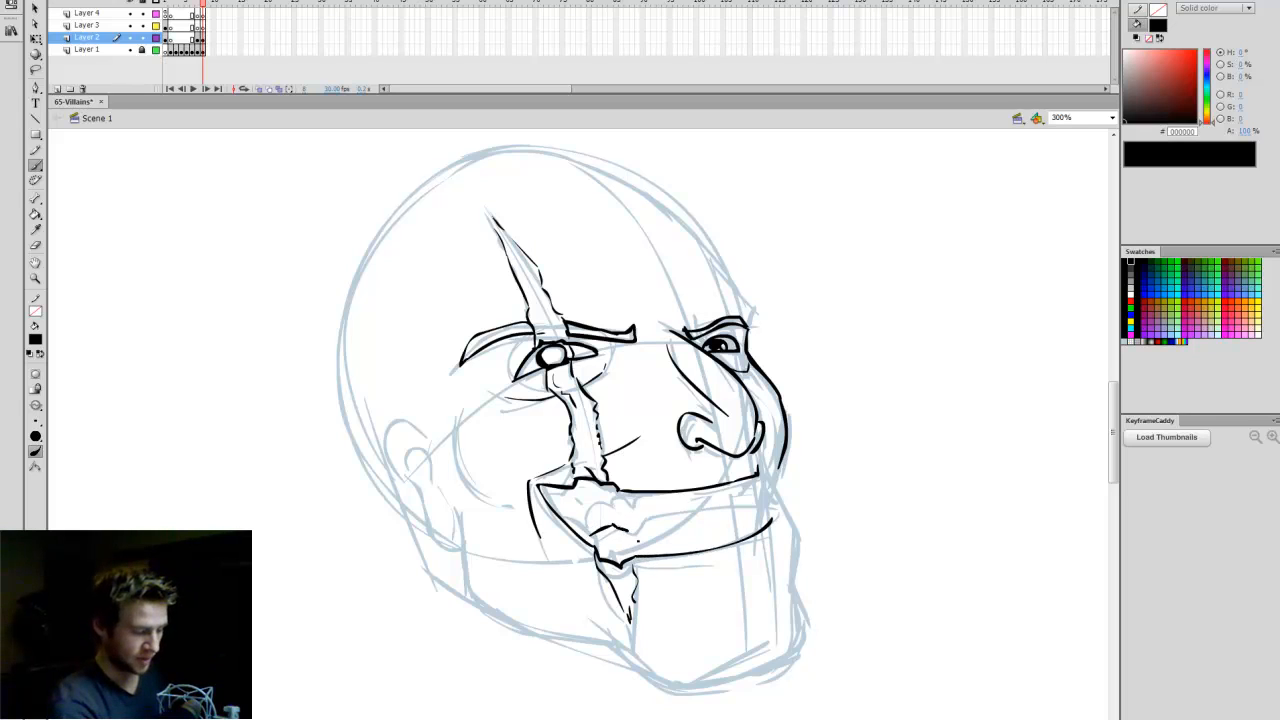
pyautogui.moveTo(638, 516)
pyautogui.mouseDown()
pyautogui.moveTo(770, 497)
pyautogui.moveTo(753, 484)
pyautogui.mouseUp()
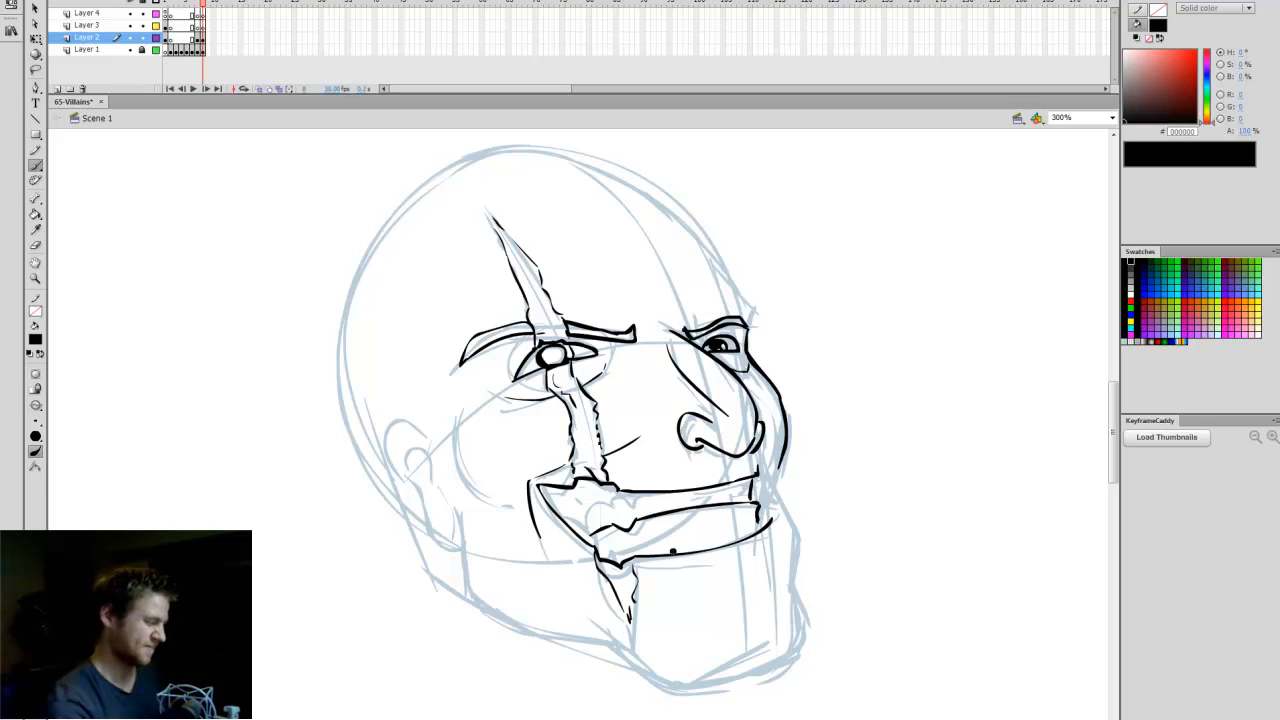
pyautogui.moveTo(656, 556)
pyautogui.mouseDown()
pyautogui.moveTo(769, 518)
pyautogui.moveTo(690, 549)
pyautogui.moveTo(771, 522)
pyautogui.mouseUp()
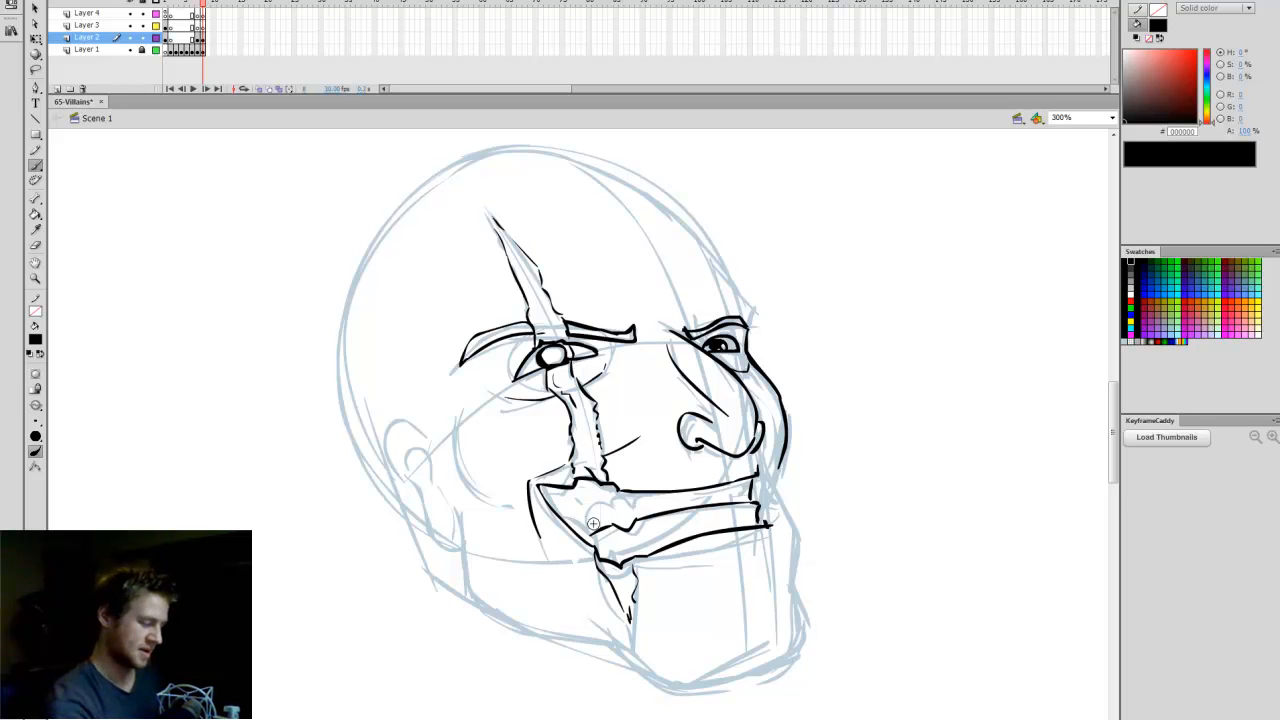
pyautogui.moveTo(566, 518)
pyautogui.mouseDown()
pyautogui.moveTo(588, 533)
pyautogui.moveTo(566, 538)
pyautogui.mouseUp()
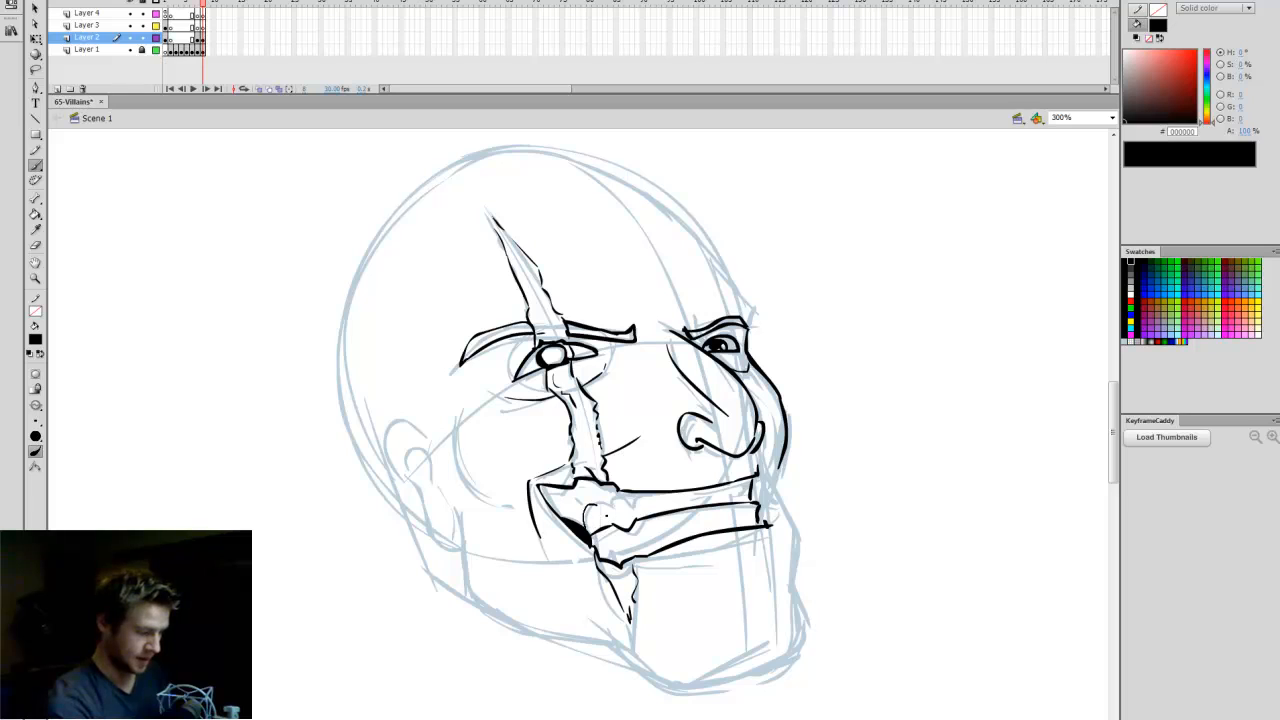
pyautogui.moveTo(612, 500); pyautogui.dragTo(634, 503)
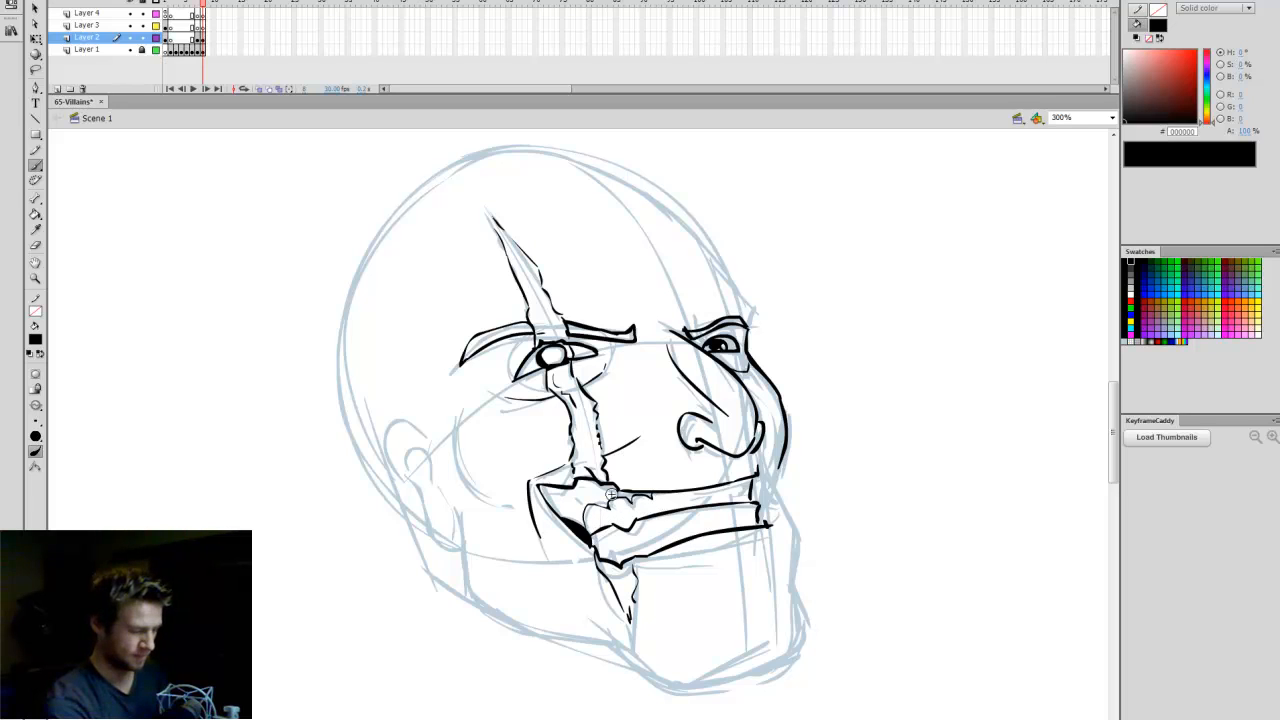
pyautogui.moveTo(554, 490); pyautogui.dragTo(570, 510)
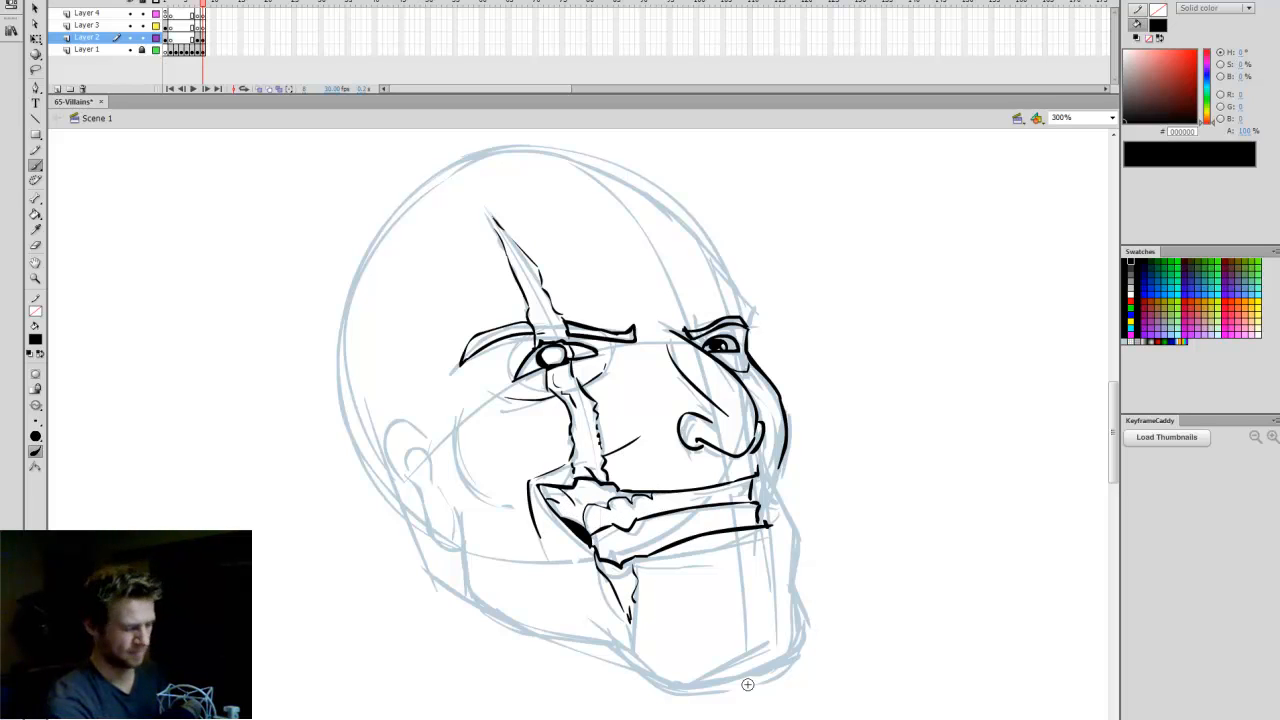
# Ink the crease under the lower lip, the chin and jaw contour, and the near ear with its inner folds.
pyautogui.moveTo(706, 578); pyautogui.dragTo(760, 555)
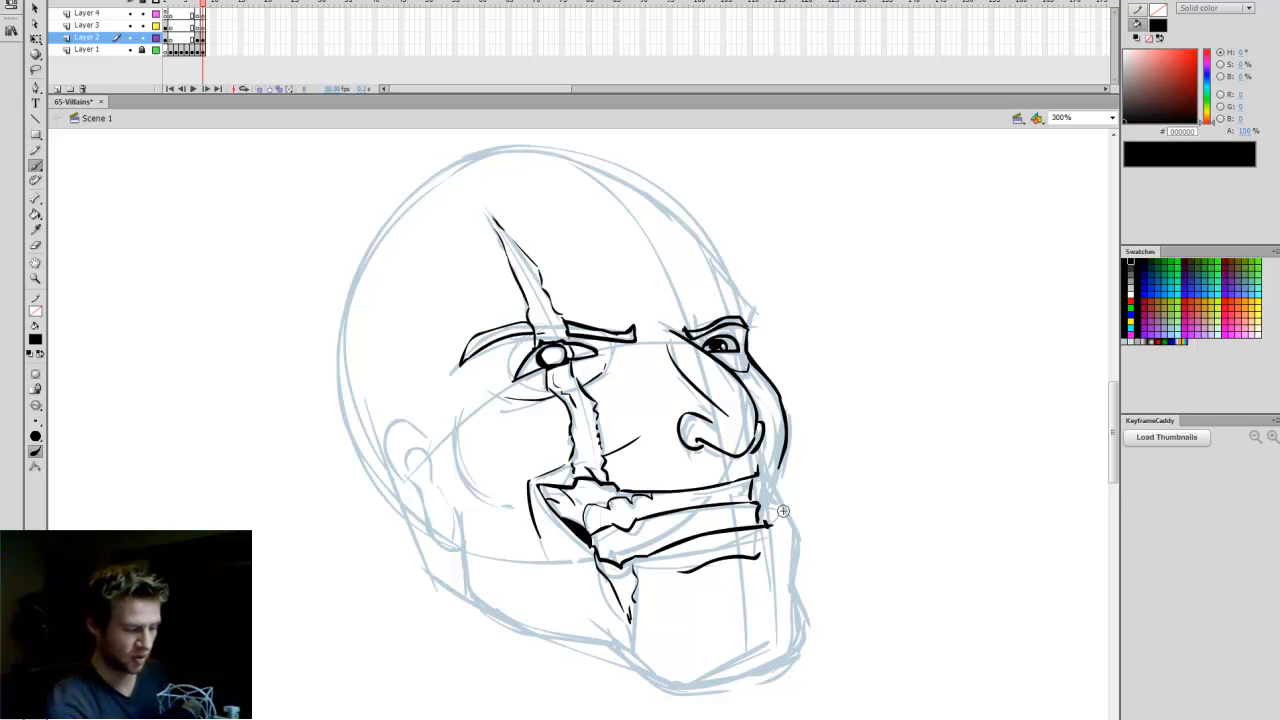
pyautogui.moveTo(778, 462)
pyautogui.mouseDown()
pyautogui.moveTo(803, 528)
pyautogui.moveTo(801, 584)
pyautogui.moveTo(788, 572)
pyautogui.moveTo(800, 603)
pyautogui.mouseUp()
pyautogui.moveTo(776, 681); pyautogui.dragTo(625, 650)
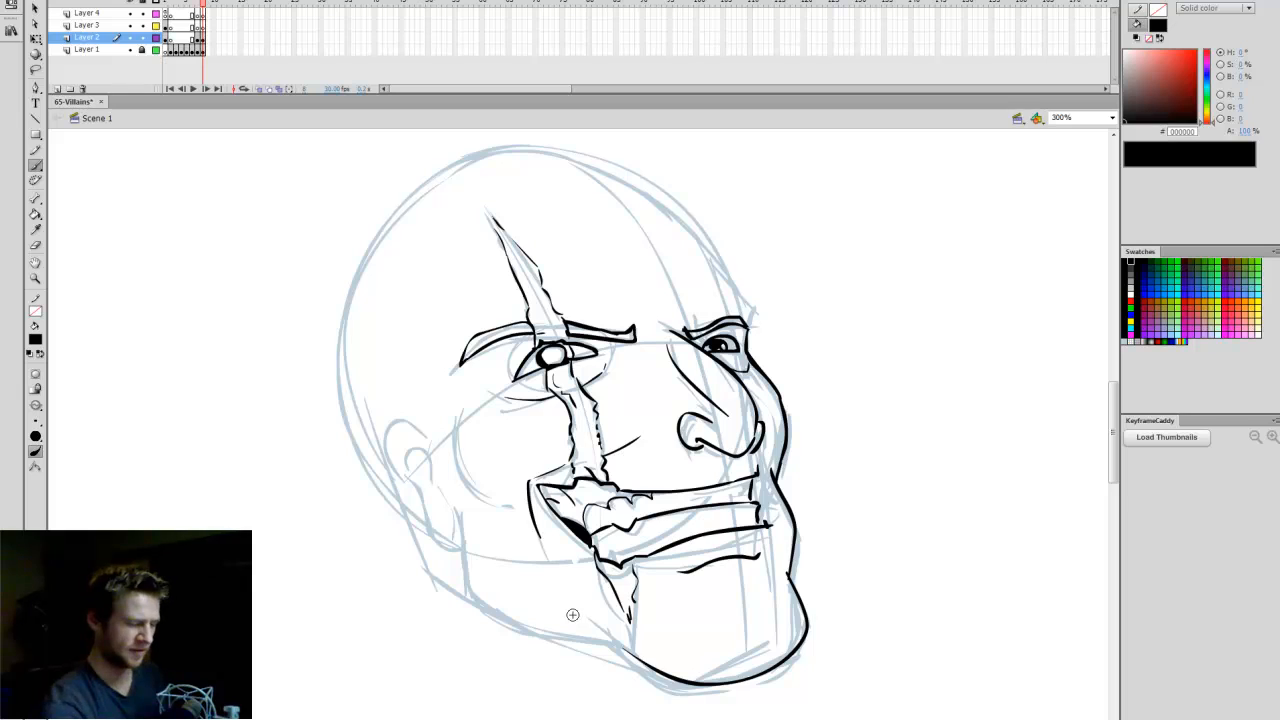
pyautogui.moveTo(428, 436)
pyautogui.mouseDown()
pyautogui.moveTo(383, 463)
pyautogui.moveTo(462, 550)
pyautogui.mouseUp()
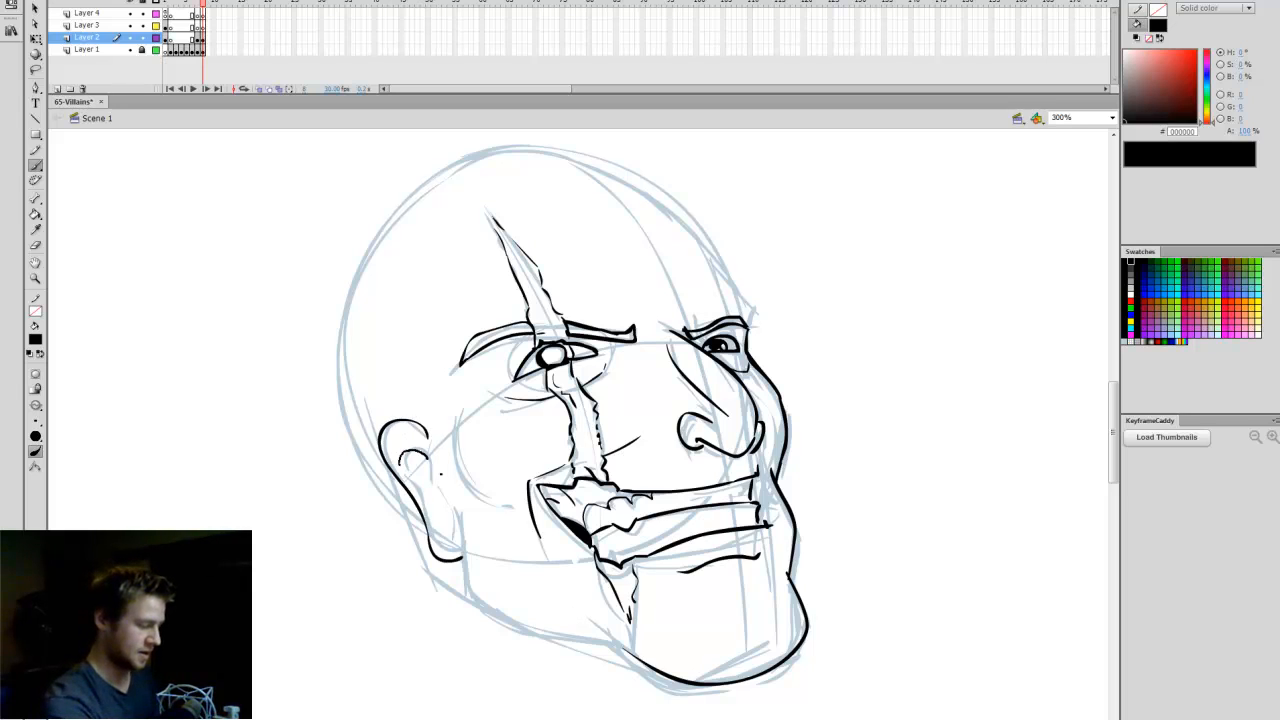
pyautogui.moveTo(440, 473)
pyautogui.mouseDown()
pyautogui.moveTo(451, 536)
pyautogui.moveTo(487, 603)
pyautogui.moveTo(670, 698)
pyautogui.moveTo(468, 557)
pyautogui.moveTo(500, 602)
pyautogui.moveTo(640, 655)
pyautogui.mouseUp()
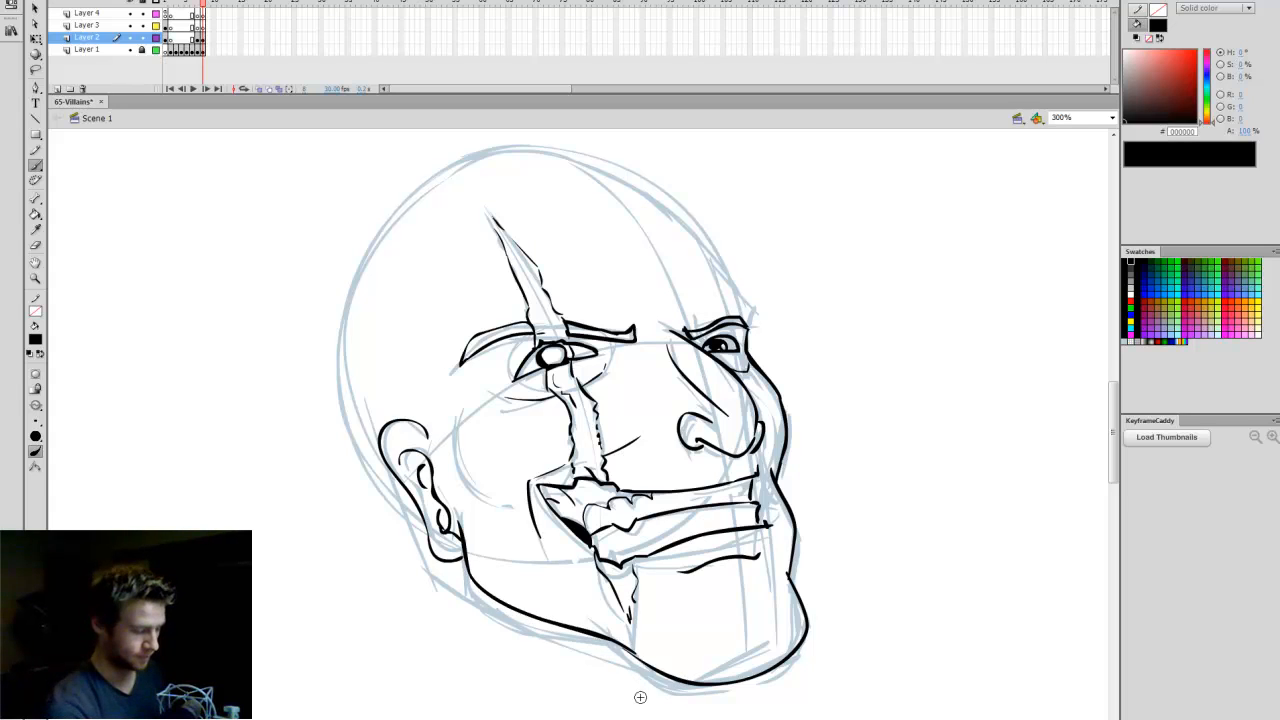
# Ink the curved cheekbone crease beside the near ear and the furrow lines above both eyebrows in black.
pyautogui.moveTo(456, 407); pyautogui.dragTo(505, 500)
pyautogui.hotkey('ctrl', 'z')
pyautogui.moveTo(442, 402)
pyautogui.mouseDown()
pyautogui.moveTo(468, 495)
pyautogui.moveTo(508, 514)
pyautogui.mouseUp()
pyautogui.moveTo(748, 308); pyautogui.dragTo(710, 284)
pyautogui.moveTo(609, 291); pyautogui.dragTo(562, 284)
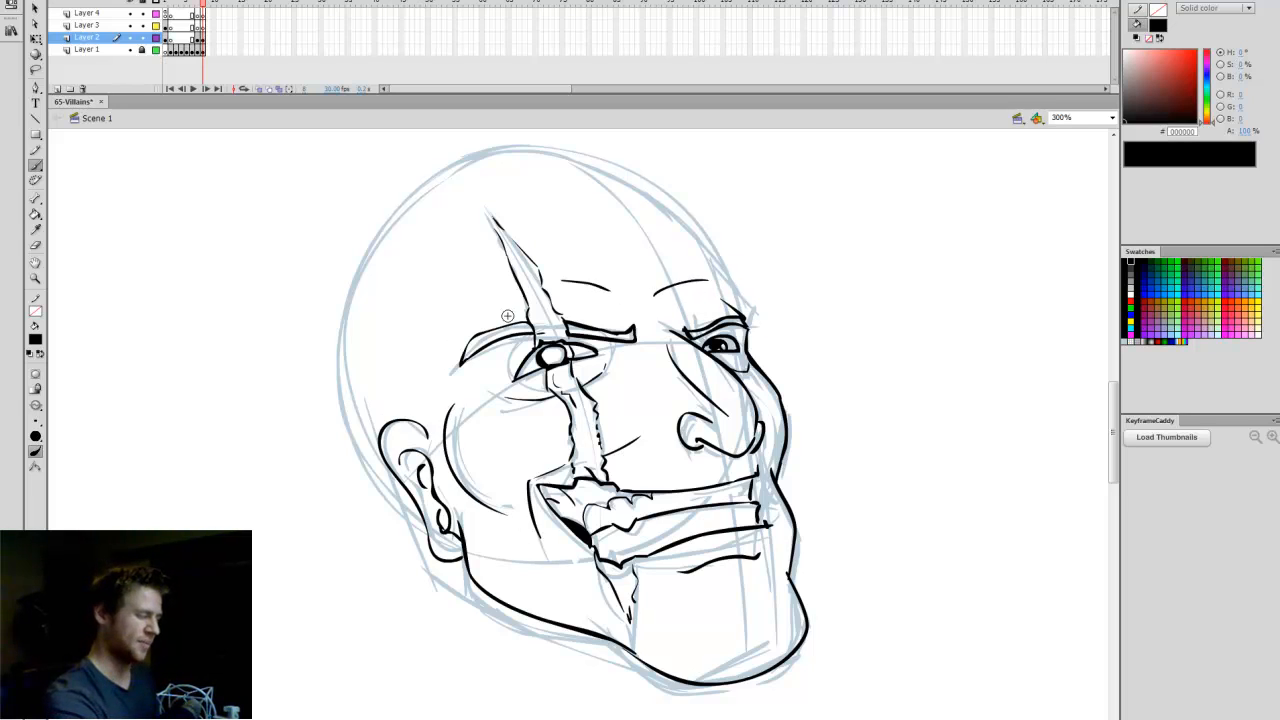
# Ink the bald skull contour from the far brow over the crown and down to the nape.
pyautogui.moveTo(729, 303)
pyautogui.mouseDown()
pyautogui.moveTo(700, 246)
pyautogui.moveTo(618, 177)
pyautogui.moveTo(461, 160)
pyautogui.moveTo(374, 233)
pyautogui.moveTo(348, 440)
pyautogui.mouseUp()
pyautogui.hotkey('ctrl', 'z')
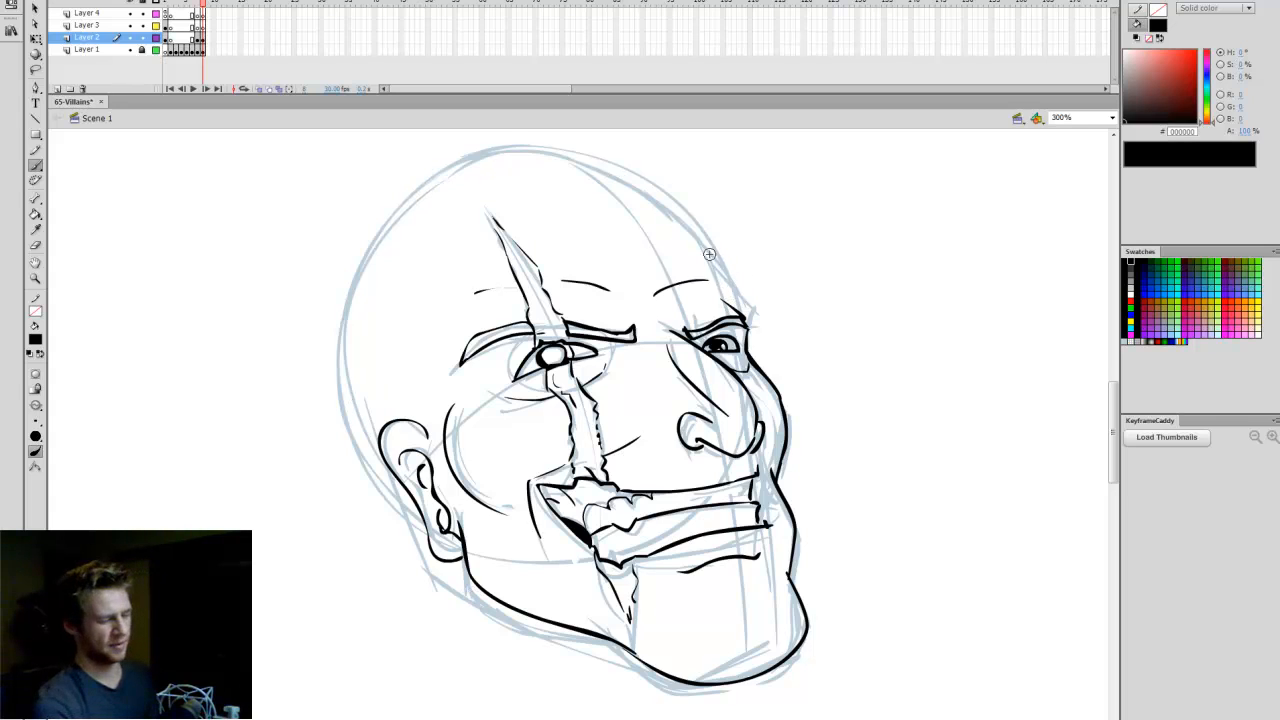
pyautogui.moveTo(722, 293)
pyautogui.mouseDown()
pyautogui.moveTo(672, 222)
pyautogui.moveTo(388, 195)
pyautogui.moveTo(372, 497)
pyautogui.moveTo(345, 580)
pyautogui.mouseUp()
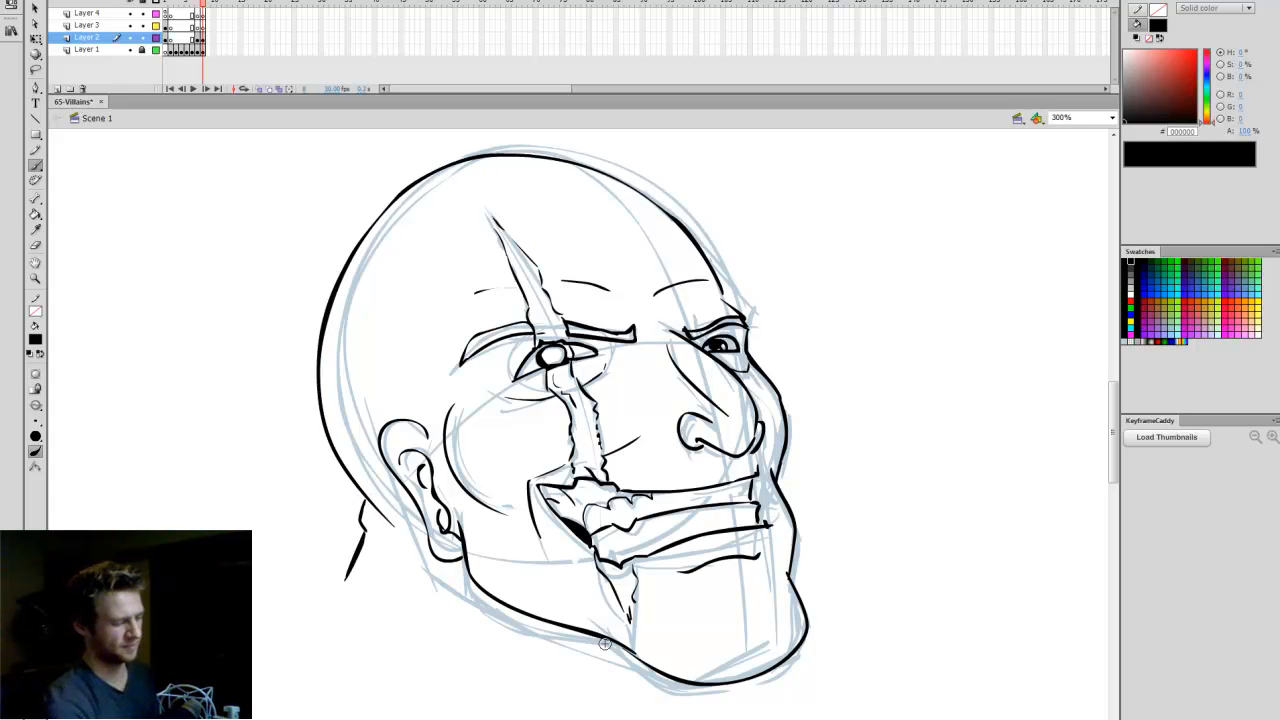
# Ink short neck and throat lines below the jaw and a shoulder line running outward from the nape.
pyautogui.moveTo(458, 595); pyautogui.dragTo(485, 642)
pyautogui.moveTo(608, 645)
pyautogui.mouseDown()
pyautogui.moveTo(580, 670)
pyautogui.moveTo(618, 712)
pyautogui.mouseUp()
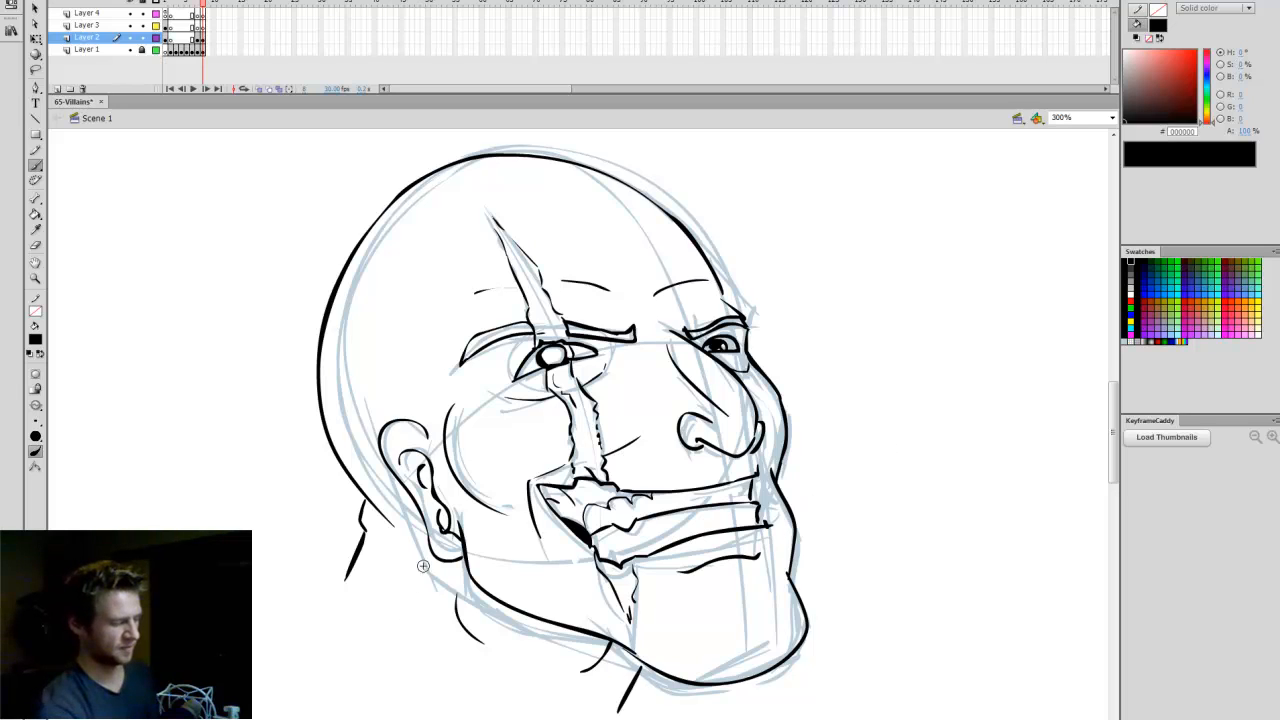
pyautogui.moveTo(425, 538)
pyautogui.mouseDown()
pyautogui.moveTo(432, 585)
pyautogui.moveTo(407, 621)
pyautogui.mouseUp()
pyautogui.moveTo(615, 652); pyautogui.dragTo(585, 693)
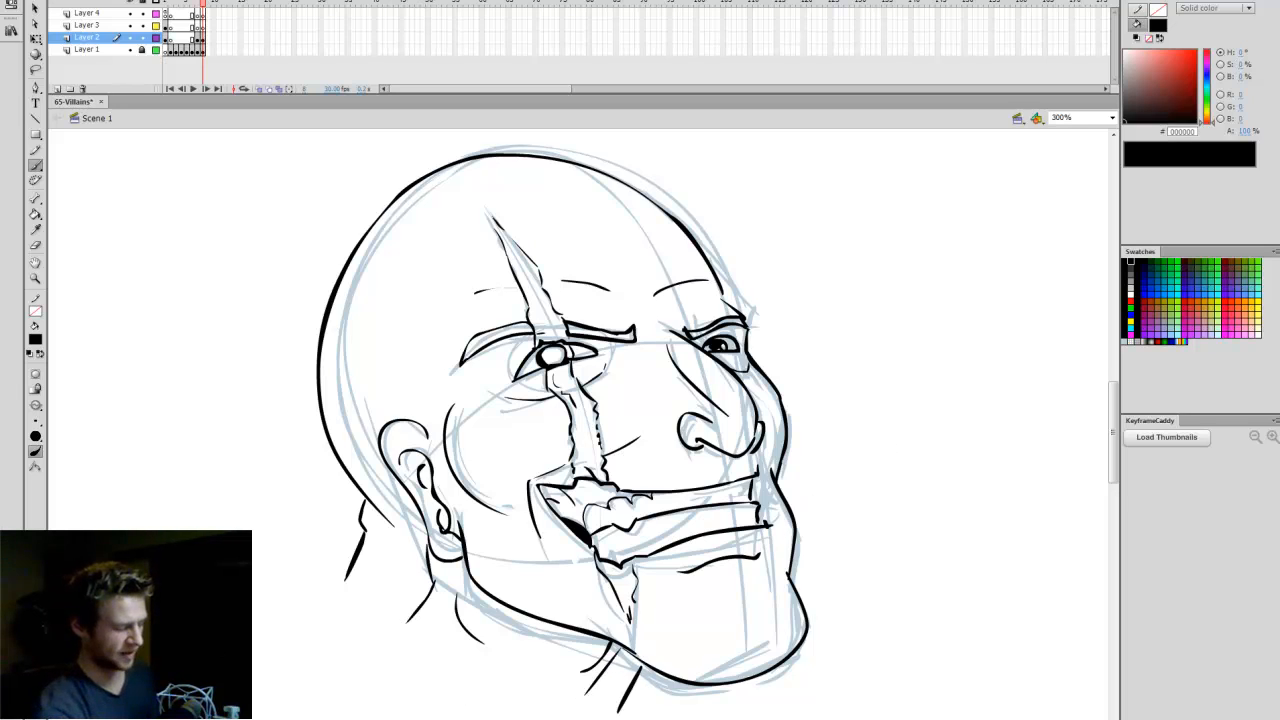
pyautogui.moveTo(358, 540); pyautogui.dragTo(350, 553)
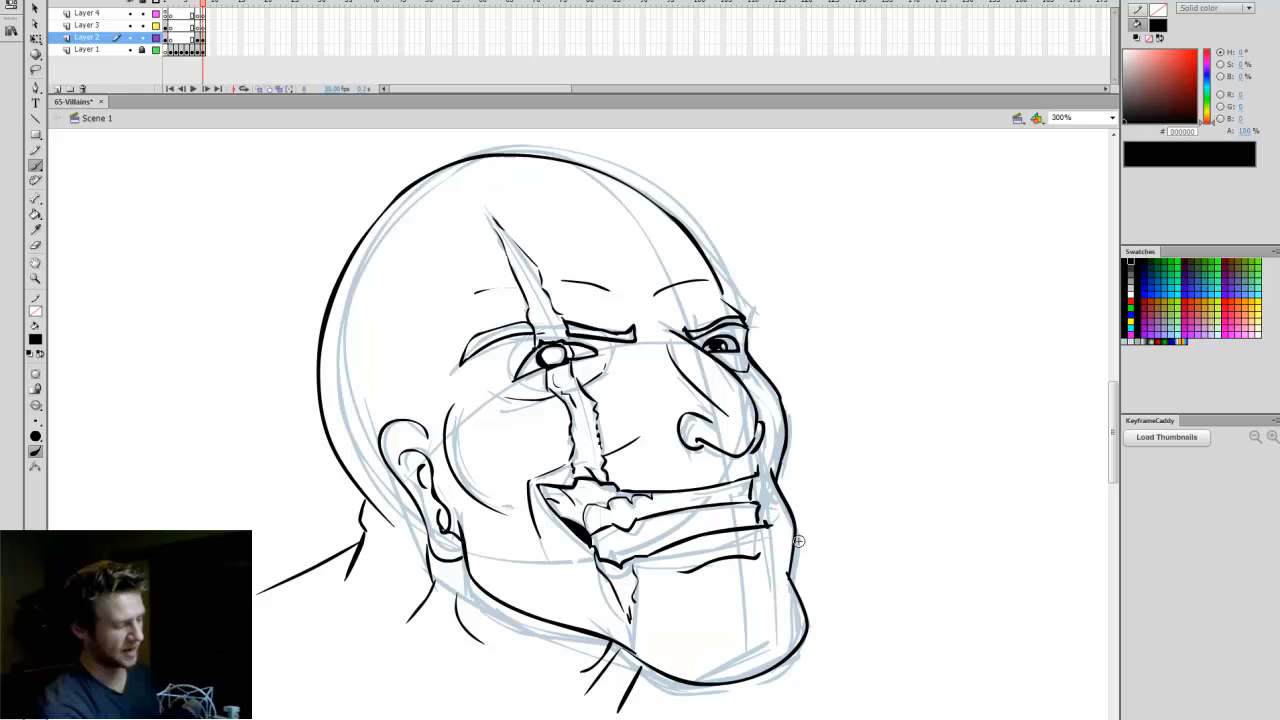
# Fit the stage in the window, select the whole scarred head, scale it up slightly and reposition it on the stage.
pyautogui.click(1111, 118)
pyautogui.click(1070, 131)
pyautogui.press('v')
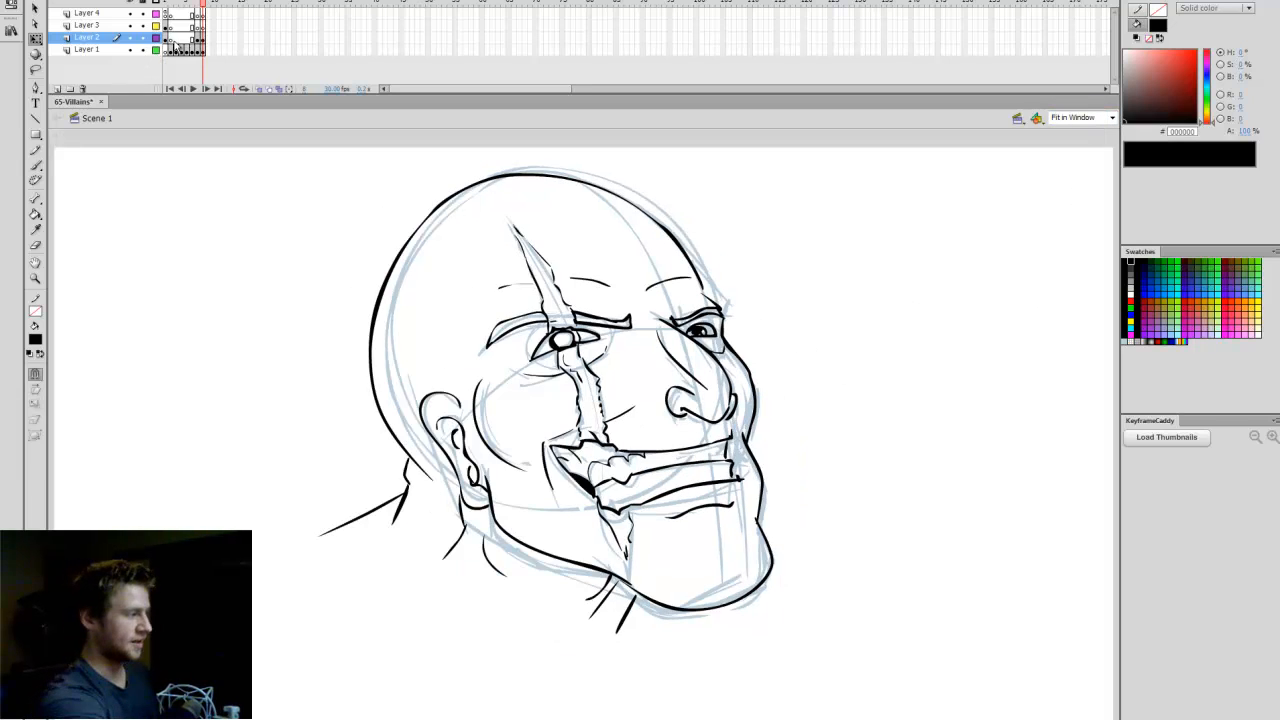
pyautogui.click(207, 49)
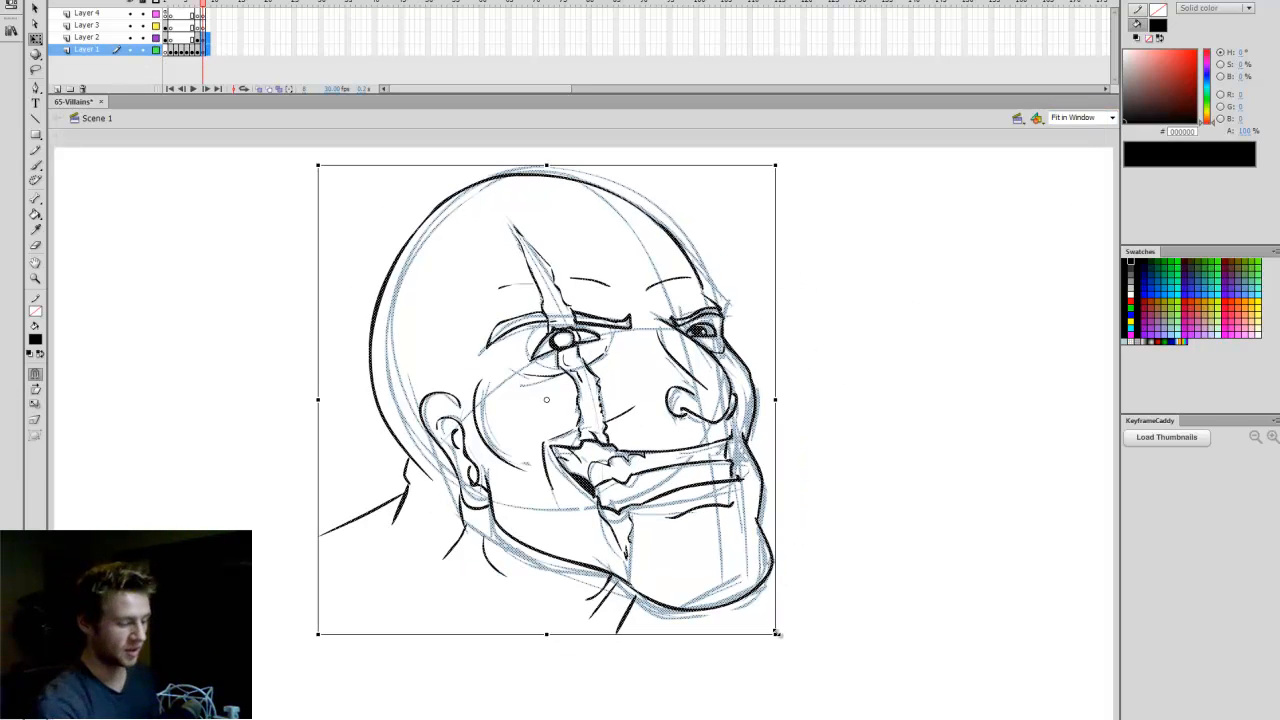
pyautogui.moveTo(777, 633); pyautogui.dragTo(796, 652)
pyautogui.moveTo(795, 595); pyautogui.dragTo(877, 551)
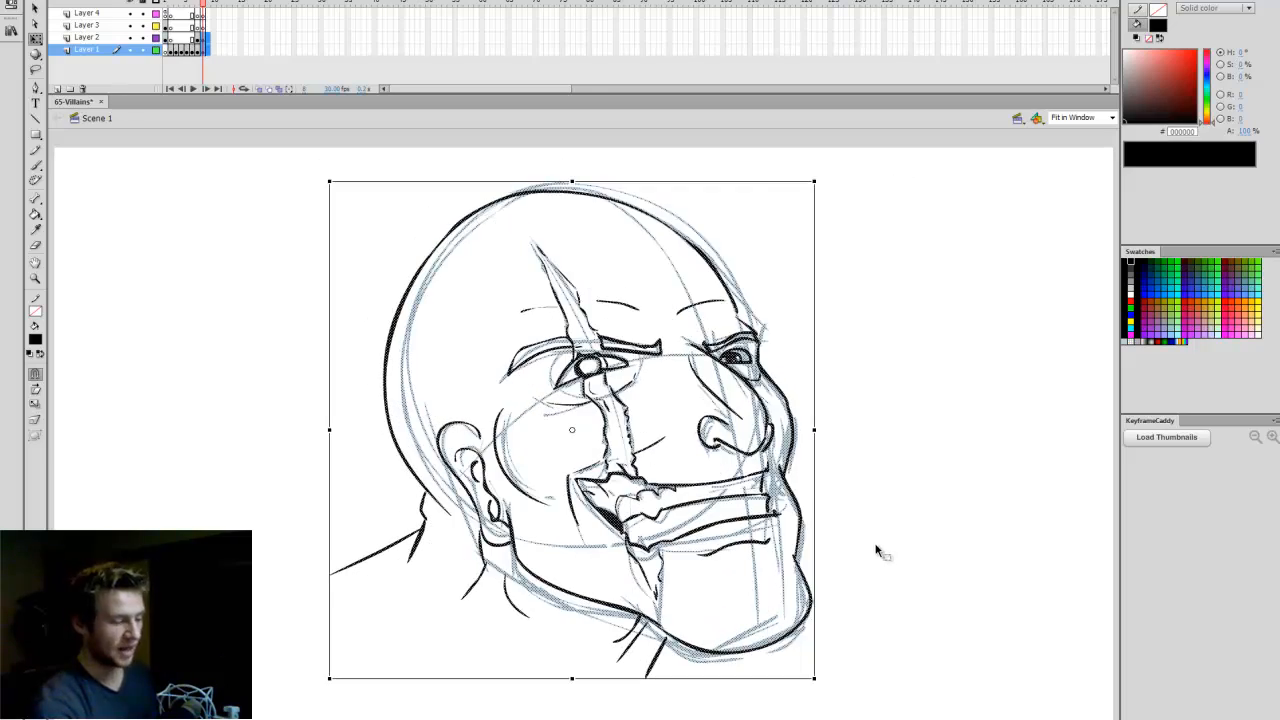
pyautogui.click(878, 553)
# Select the whole head, try a skewed transform, undo it, and stretch the head slightly larger instead.
pyautogui.hotkey('ctrl', 'a')
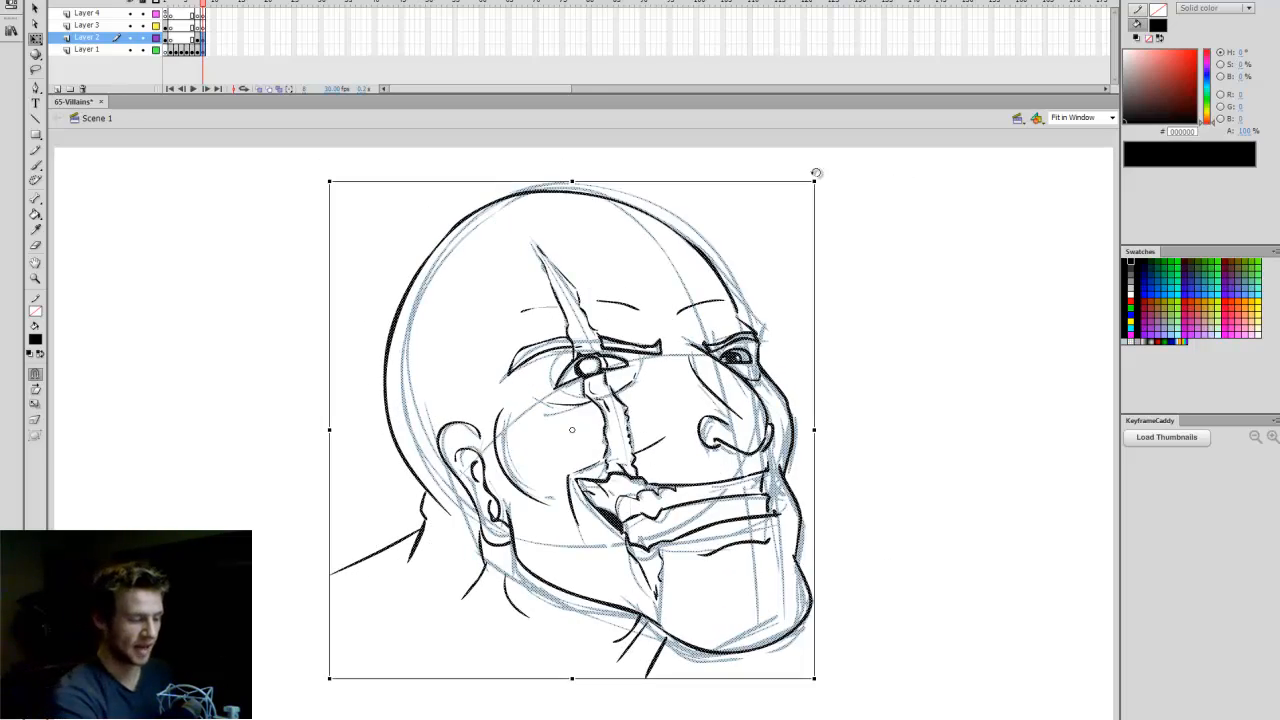
pyautogui.moveTo(816, 173)
pyautogui.mouseDown()
pyautogui.moveTo(814, 160)
pyautogui.moveTo(786, 160)
pyautogui.moveTo(822, 158)
pyautogui.mouseUp()
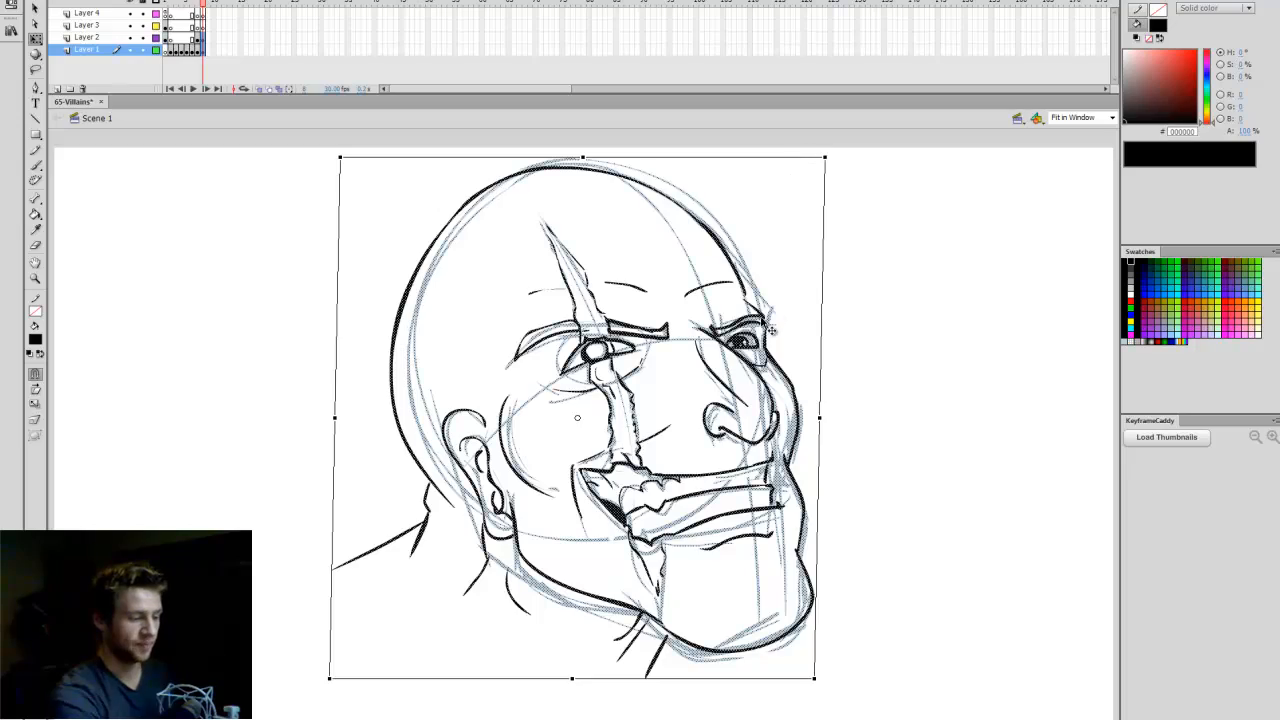
pyautogui.hotkey('ctrl', 'z')
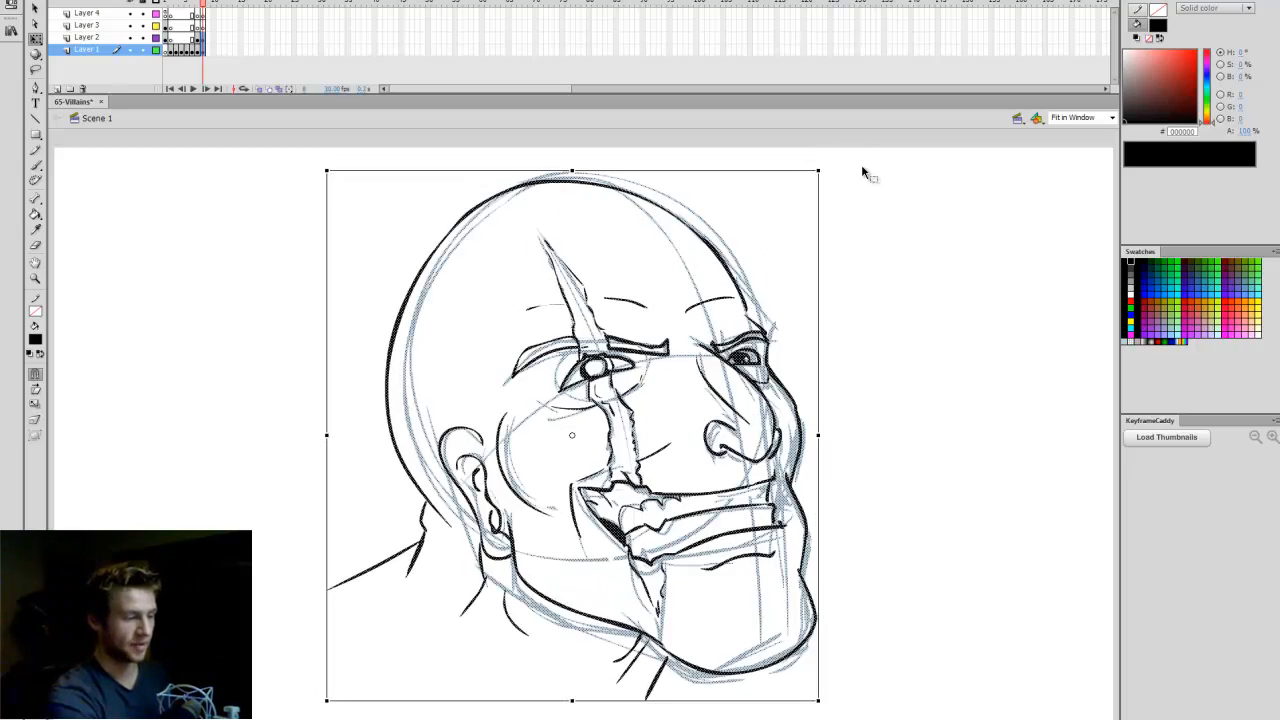
pyautogui.click(862, 167)
pyautogui.press('.')
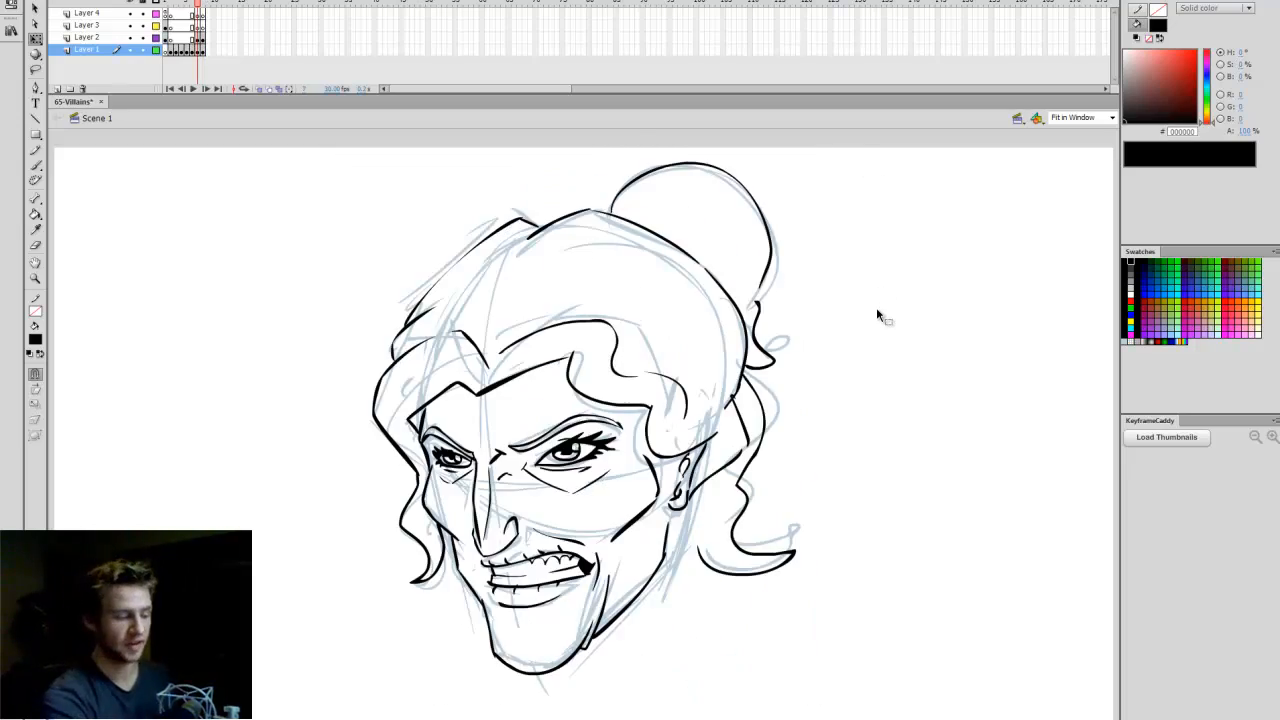
pyautogui.press(',')
pyautogui.press(',')
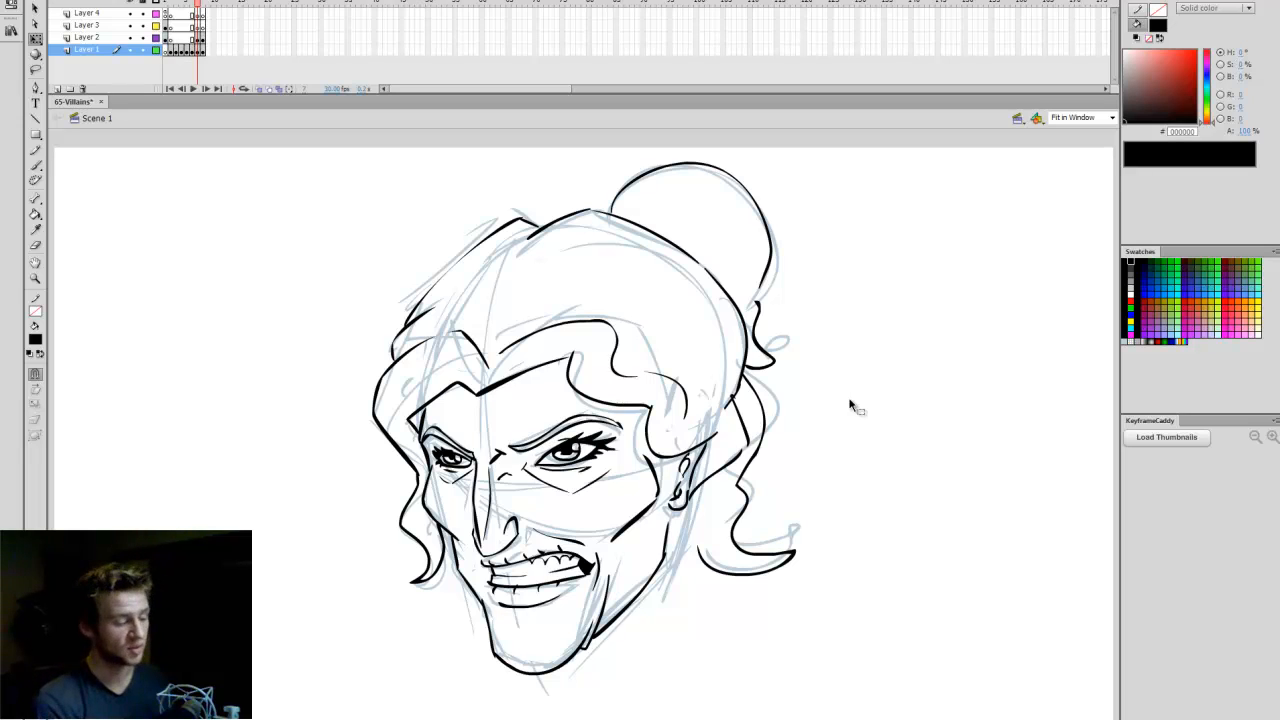
pyautogui.press('.')
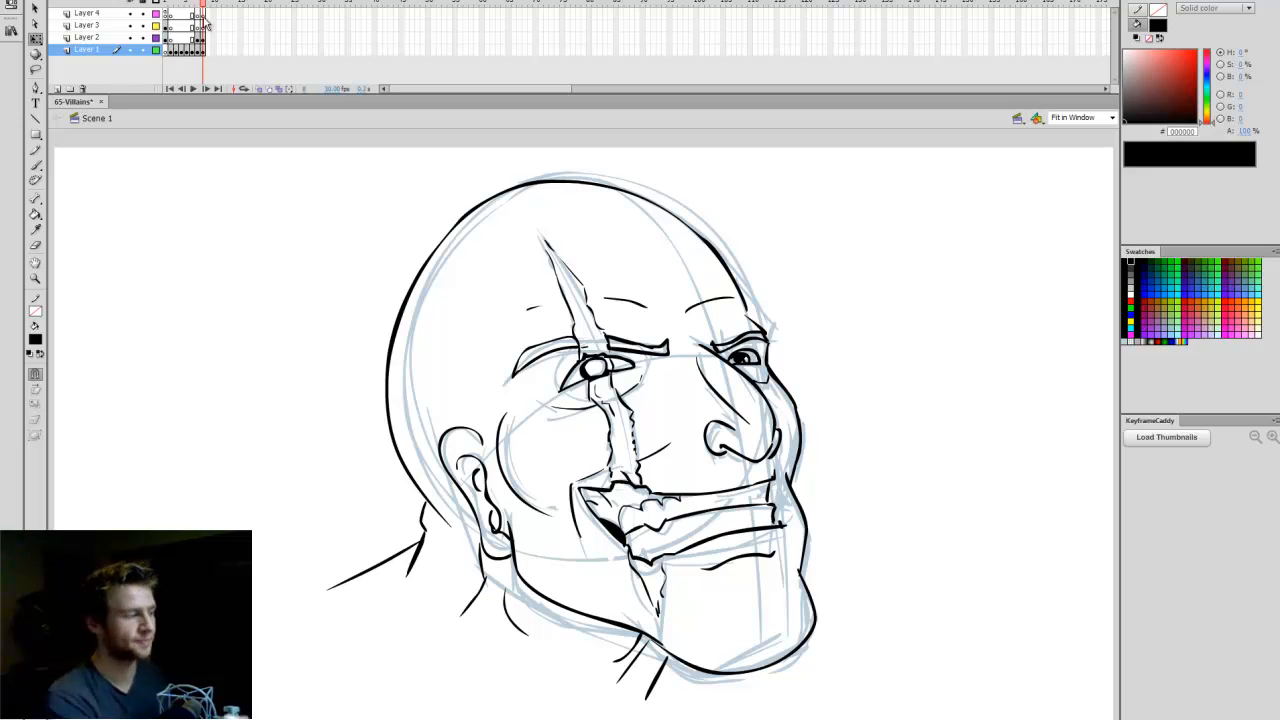
# Go to the next empty frame on Layer 1 and brush a large round skull shape in light blue #BDCFDB.
pyautogui.click(210, 51)
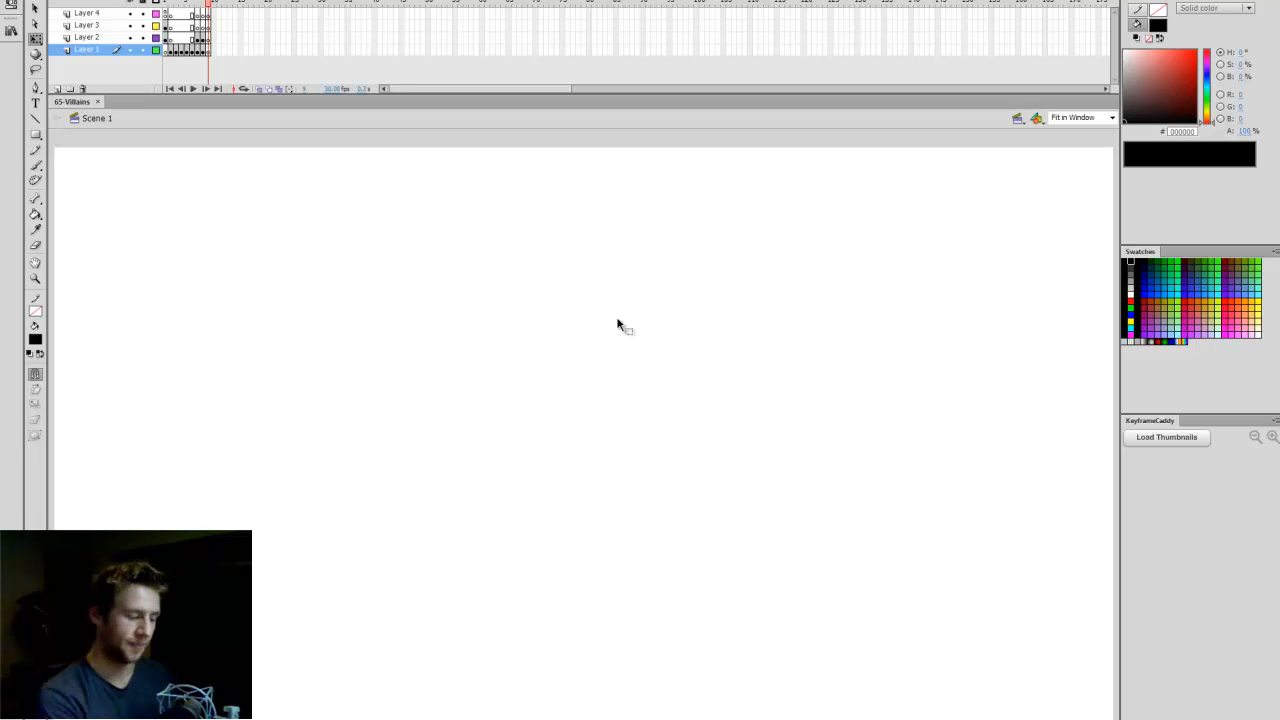
pyautogui.click(1129, 334)
pyautogui.press('b')
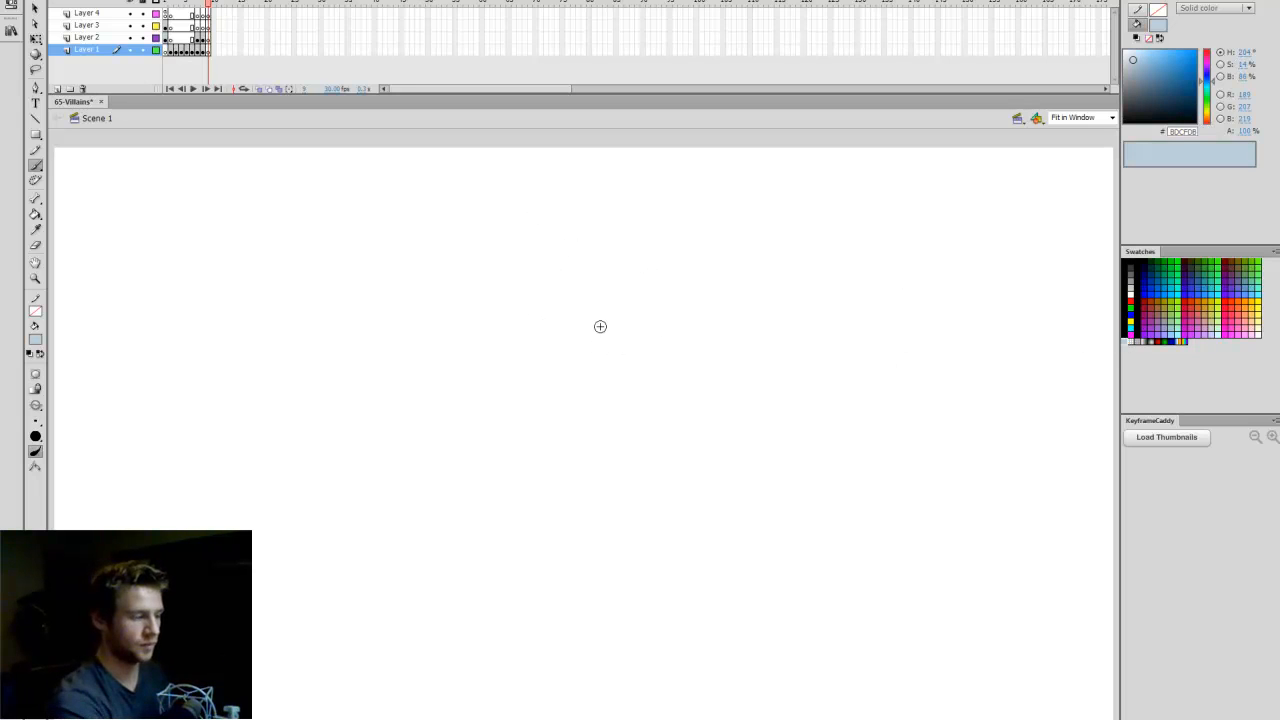
pyautogui.moveTo(603, 200)
pyautogui.mouseDown()
pyautogui.moveTo(463, 337)
pyautogui.moveTo(575, 197)
pyautogui.moveTo(557, 206)
pyautogui.moveTo(451, 380)
pyautogui.moveTo(530, 198)
pyautogui.moveTo(719, 372)
pyautogui.moveTo(606, 206)
pyautogui.mouseUp()
pyautogui.hotkey('ctrl', 'z')
pyautogui.hotkey('ctrl', 'z')
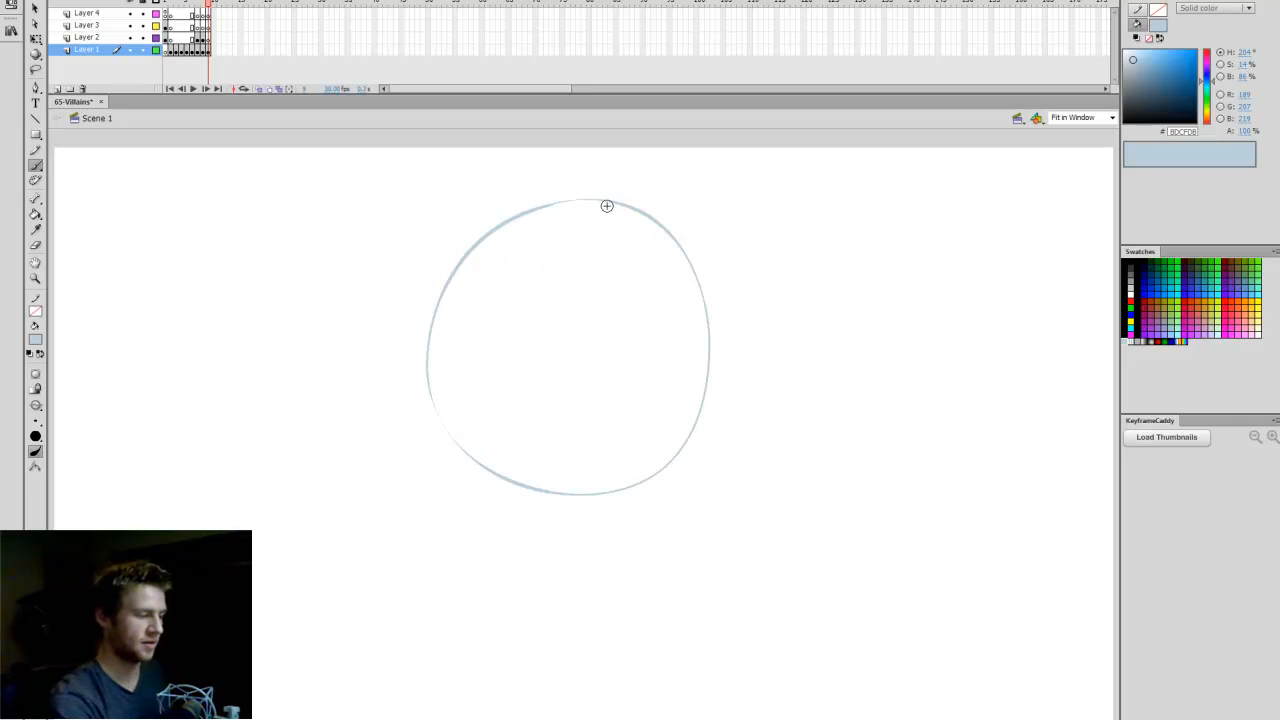
# Sketch a wide, heavy jaw with its side edges below the skull circle, plus the curved face centre line and eye line.
pyautogui.moveTo(436, 340)
pyautogui.mouseDown()
pyautogui.moveTo(401, 456)
pyautogui.moveTo(429, 521)
pyautogui.moveTo(418, 480)
pyautogui.moveTo(466, 565)
pyautogui.mouseUp()
pyautogui.moveTo(412, 480)
pyautogui.mouseDown()
pyautogui.moveTo(482, 564)
pyautogui.moveTo(562, 572)
pyautogui.moveTo(572, 602)
pyautogui.moveTo(657, 494)
pyautogui.mouseUp()
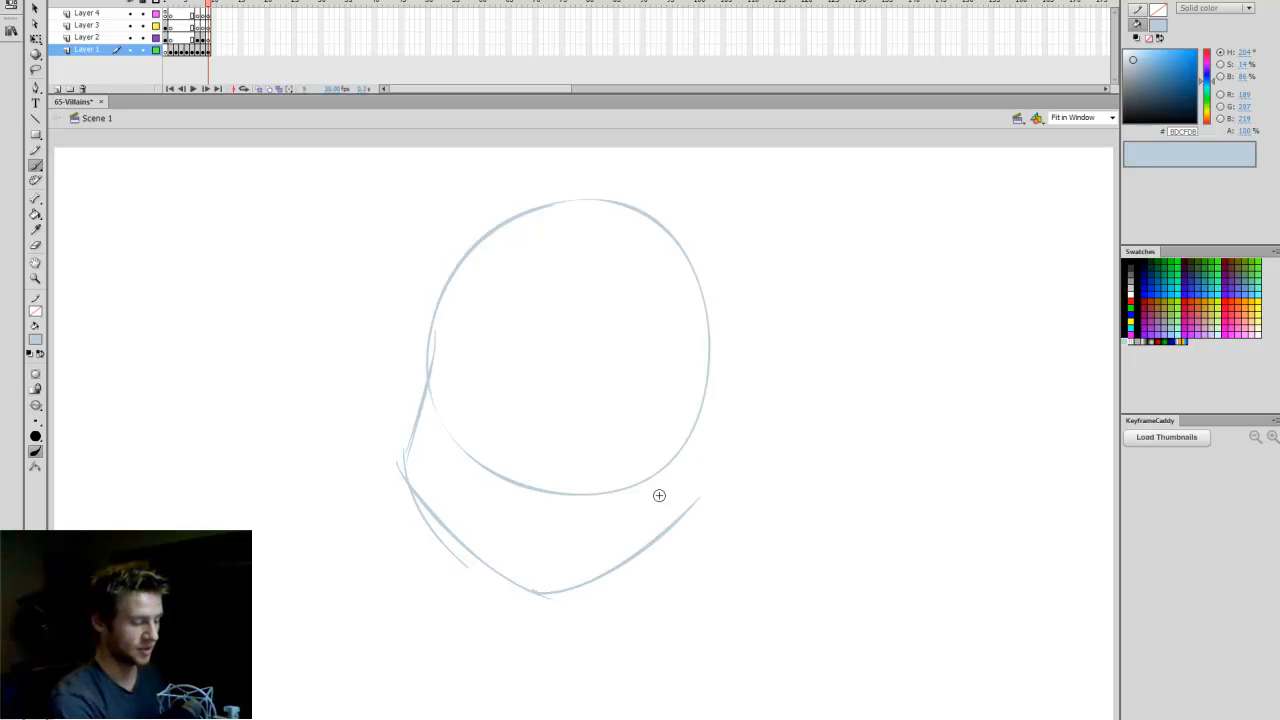
pyautogui.moveTo(592, 580); pyautogui.dragTo(714, 457)
pyautogui.moveTo(684, 322); pyautogui.dragTo(712, 482)
pyautogui.moveTo(686, 348); pyautogui.dragTo(713, 478)
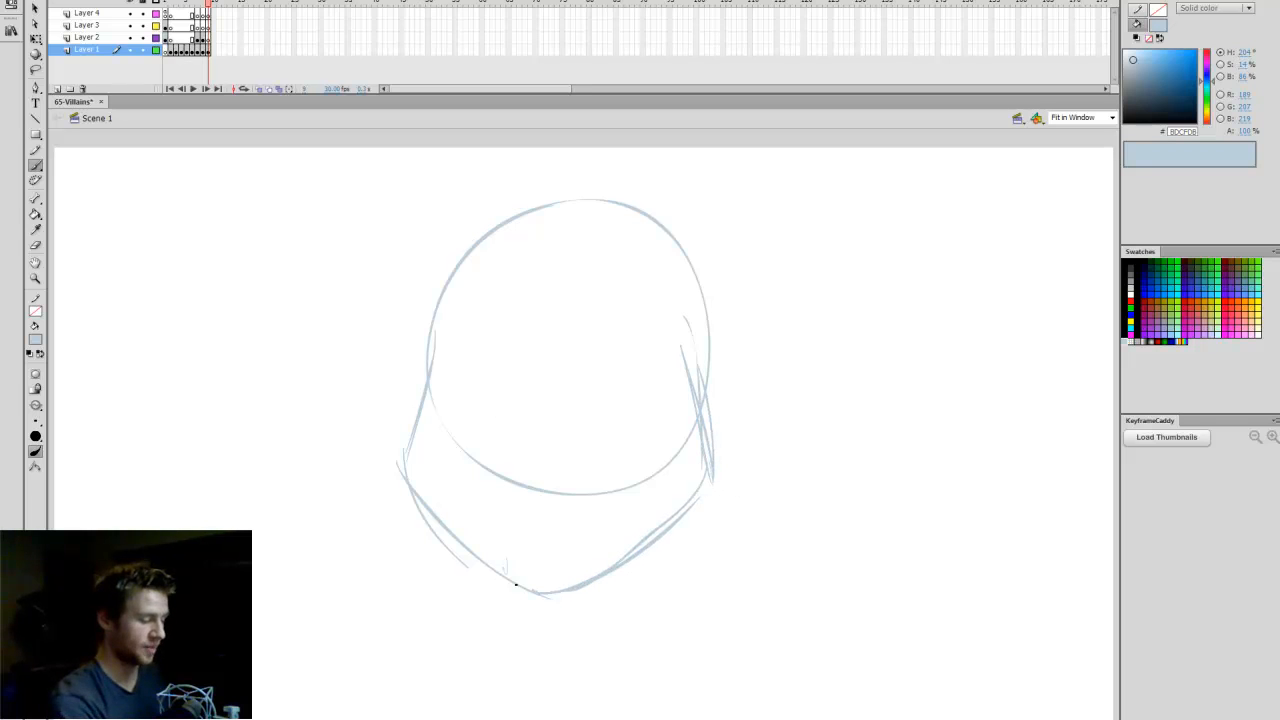
pyautogui.moveTo(505, 570)
pyautogui.mouseDown()
pyautogui.moveTo(525, 258)
pyautogui.moveTo(488, 468)
pyautogui.mouseUp()
pyautogui.moveTo(432, 364); pyautogui.dragTo(672, 360)
# Select the entire head construction sketch and scale it up to fill more of the stage.
pyautogui.press('q')
pyautogui.moveTo(760, 178); pyautogui.dragTo(329, 606)
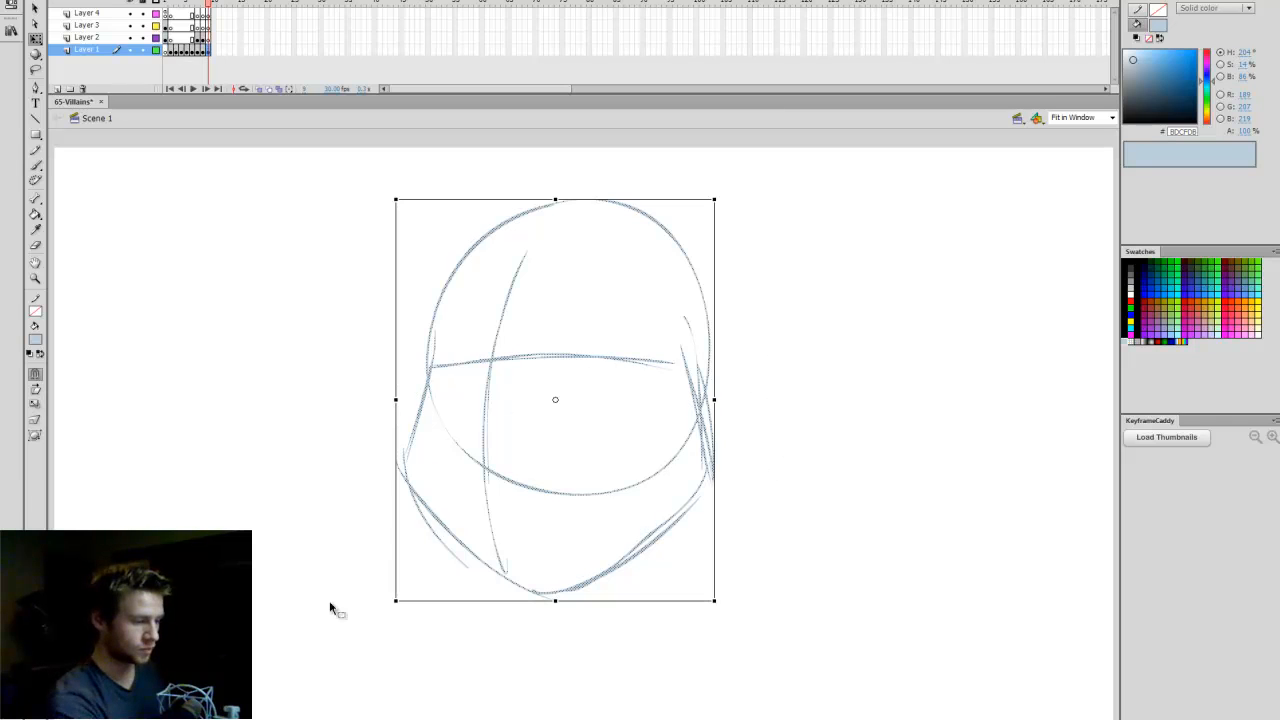
pyautogui.moveTo(714, 600)
pyautogui.mouseDown()
pyautogui.moveTo(775, 672)
pyautogui.moveTo(719, 571)
pyautogui.mouseUp()
pyautogui.click(790, 517)
pyautogui.press('b')
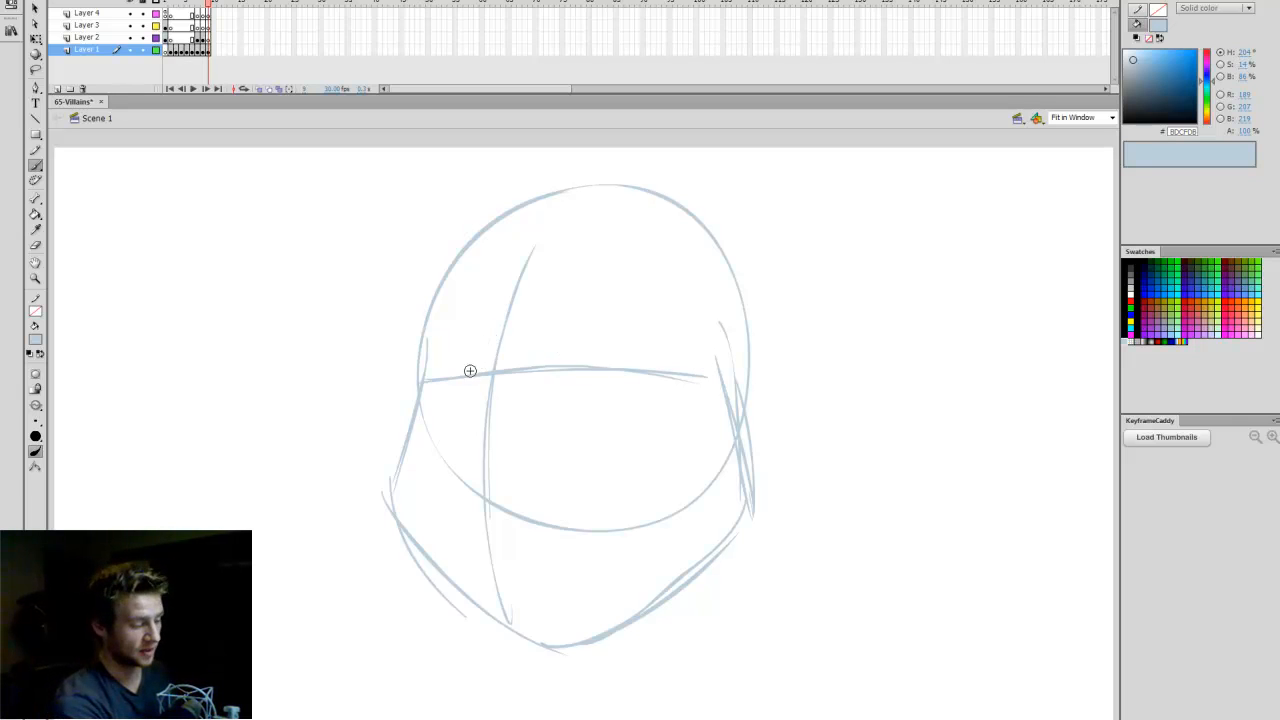
# Sketch the nose bridge, nose tip and nostril in light blue around the crossing of the face guide lines.
pyautogui.moveTo(456, 392); pyautogui.dragTo(488, 345)
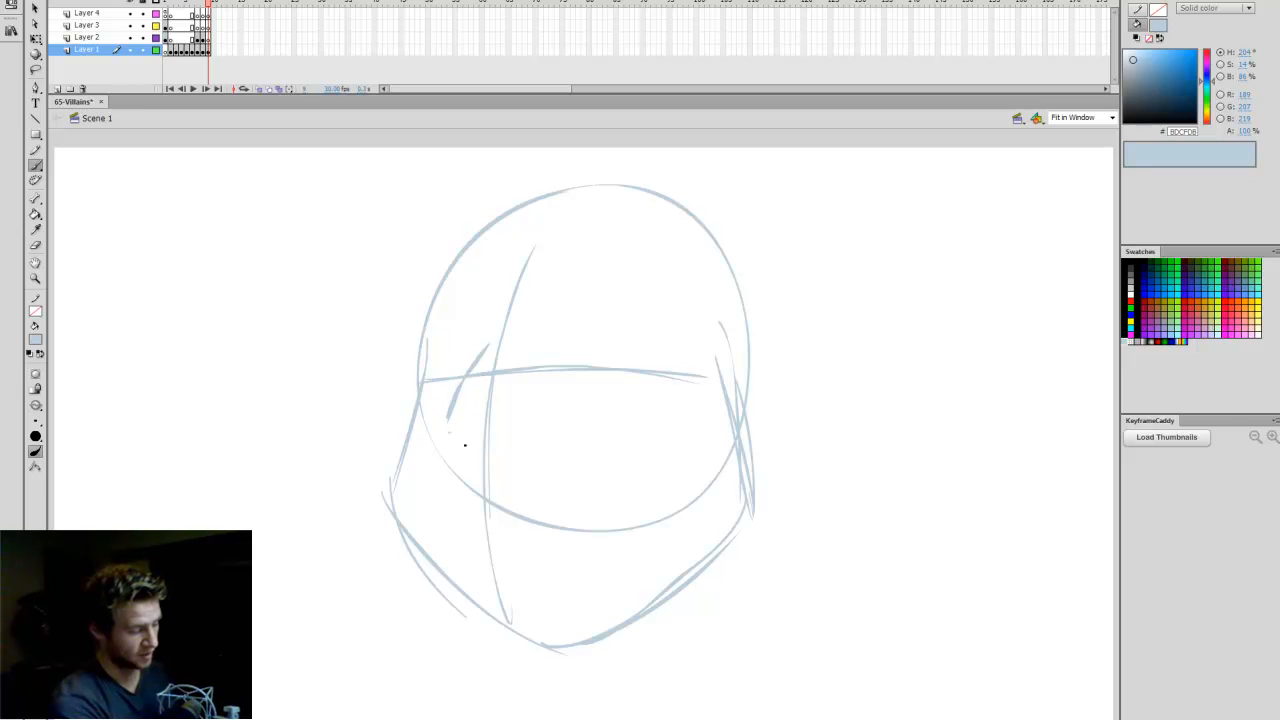
pyautogui.moveTo(444, 428); pyautogui.dragTo(458, 440)
pyautogui.moveTo(508, 407)
pyautogui.mouseDown()
pyautogui.moveTo(503, 438)
pyautogui.moveTo(489, 372)
pyautogui.moveTo(519, 337)
pyautogui.mouseUp()
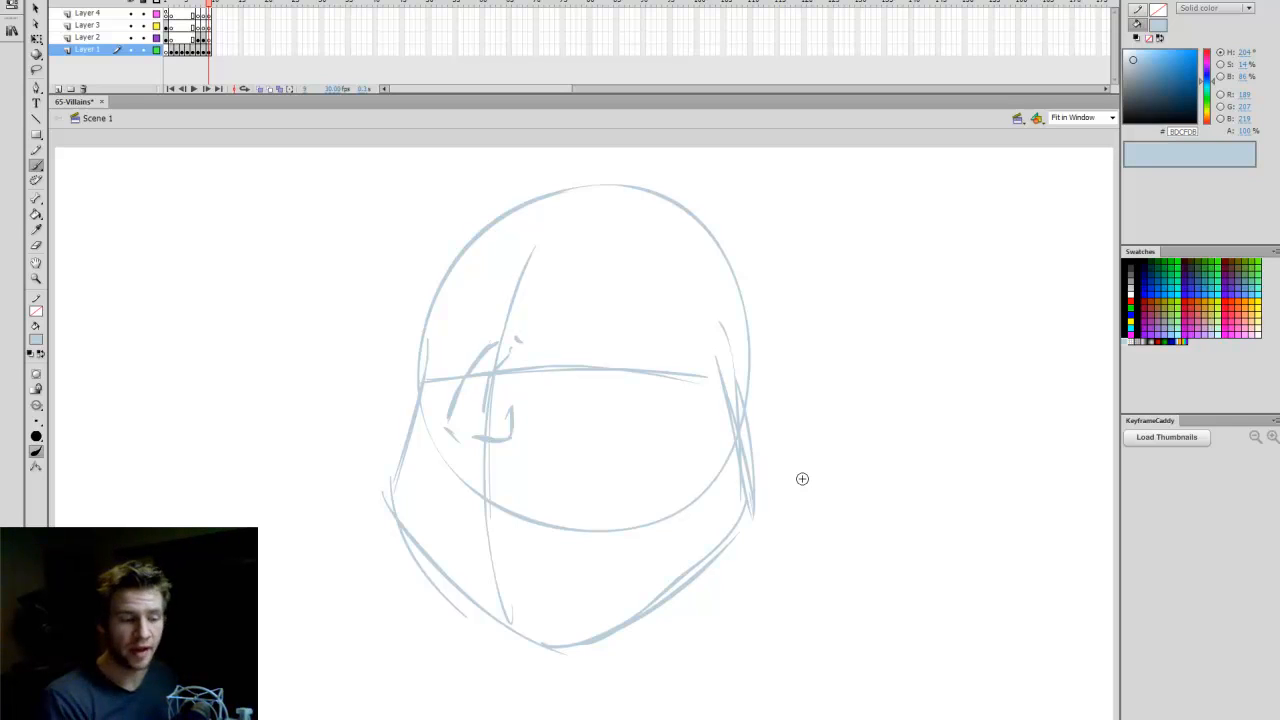
pyautogui.moveTo(1121, 391); pyautogui.dragTo(1118, 372)
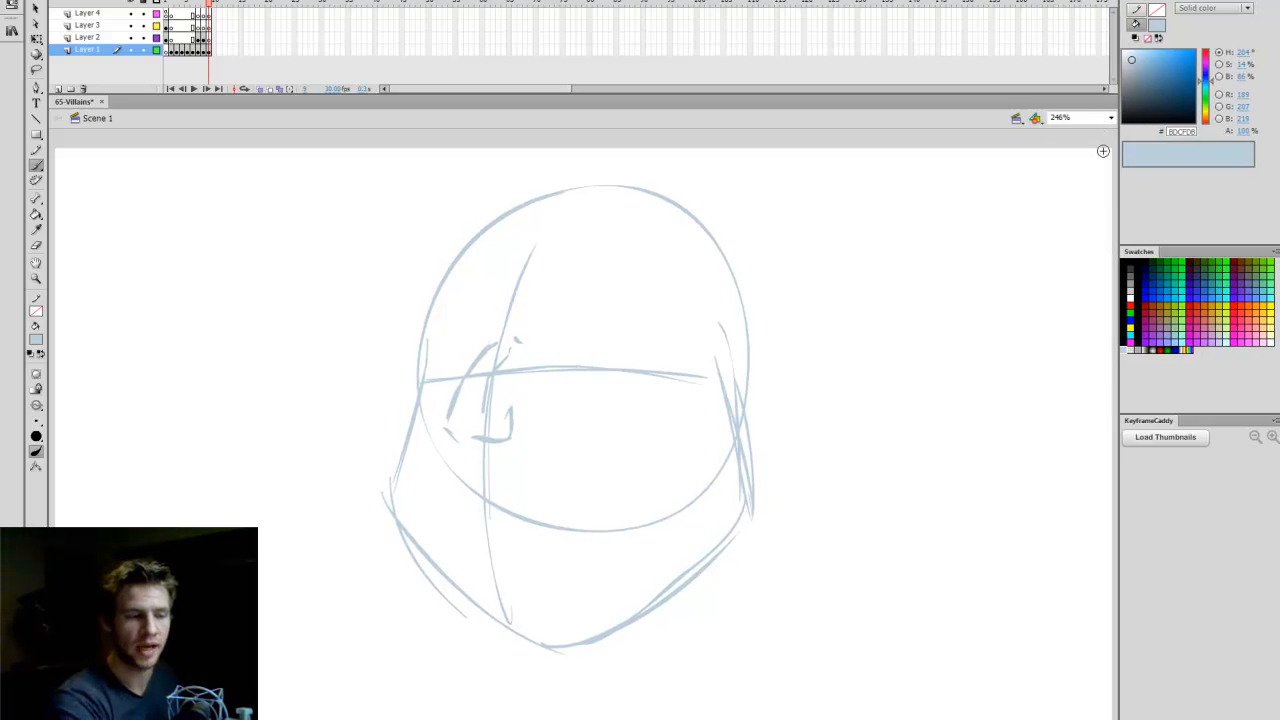
# Fit the frame in view, erase the stray marks beside the nose bridge, and sketch short lines running from the bridge toward the brow.
pyautogui.click(1085, 117)
pyautogui.click(1075, 142)
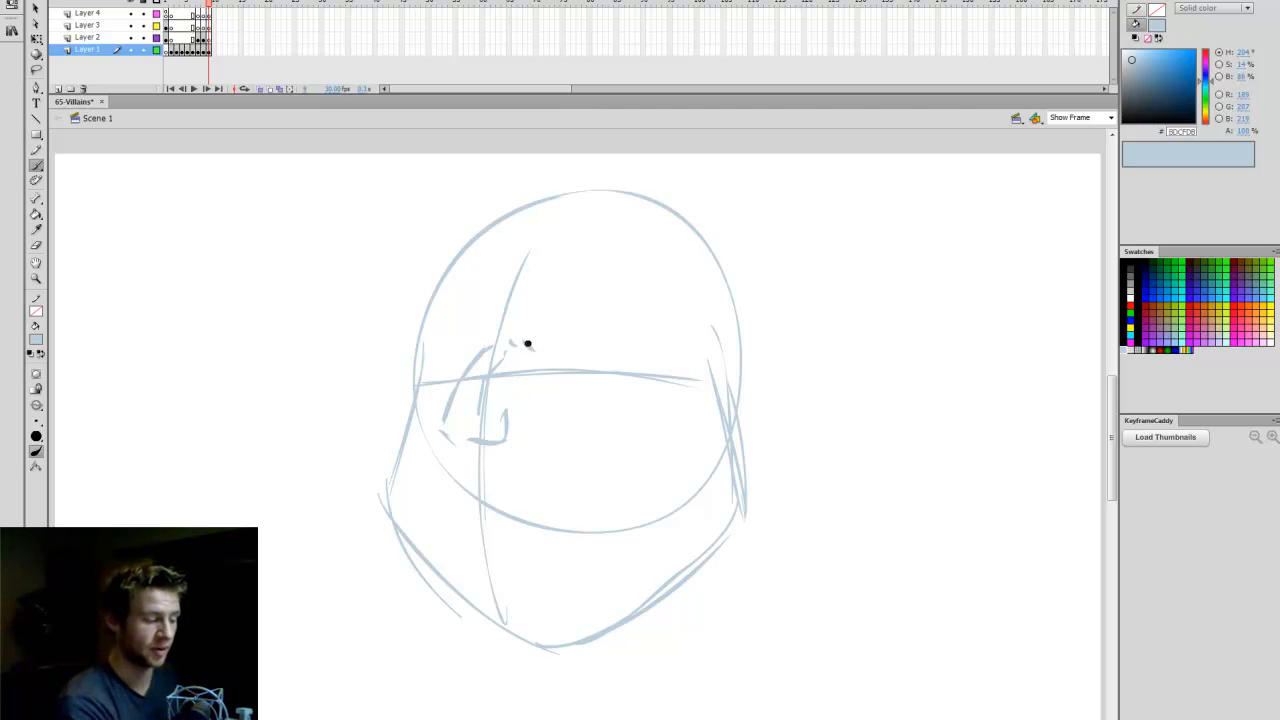
pyautogui.press('e')
pyautogui.press('b')
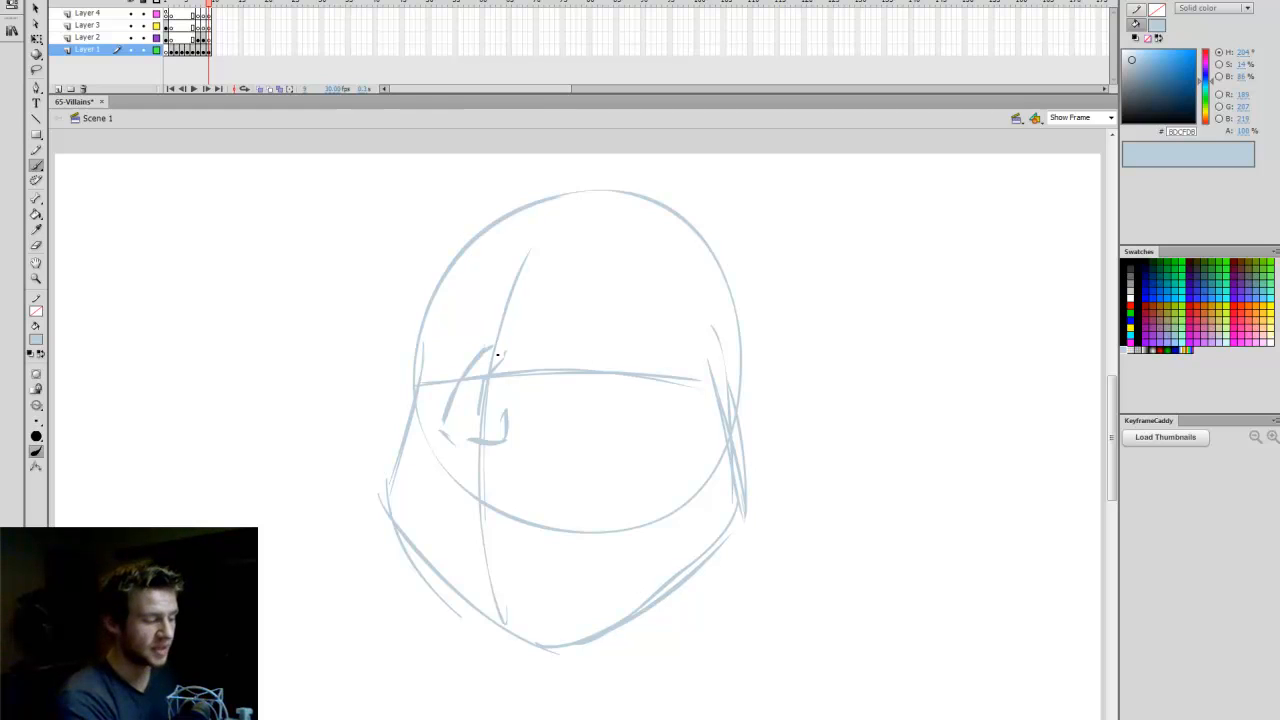
pyautogui.moveTo(488, 341)
pyautogui.mouseDown()
pyautogui.moveTo(493, 322)
pyautogui.moveTo(510, 337)
pyautogui.mouseUp()
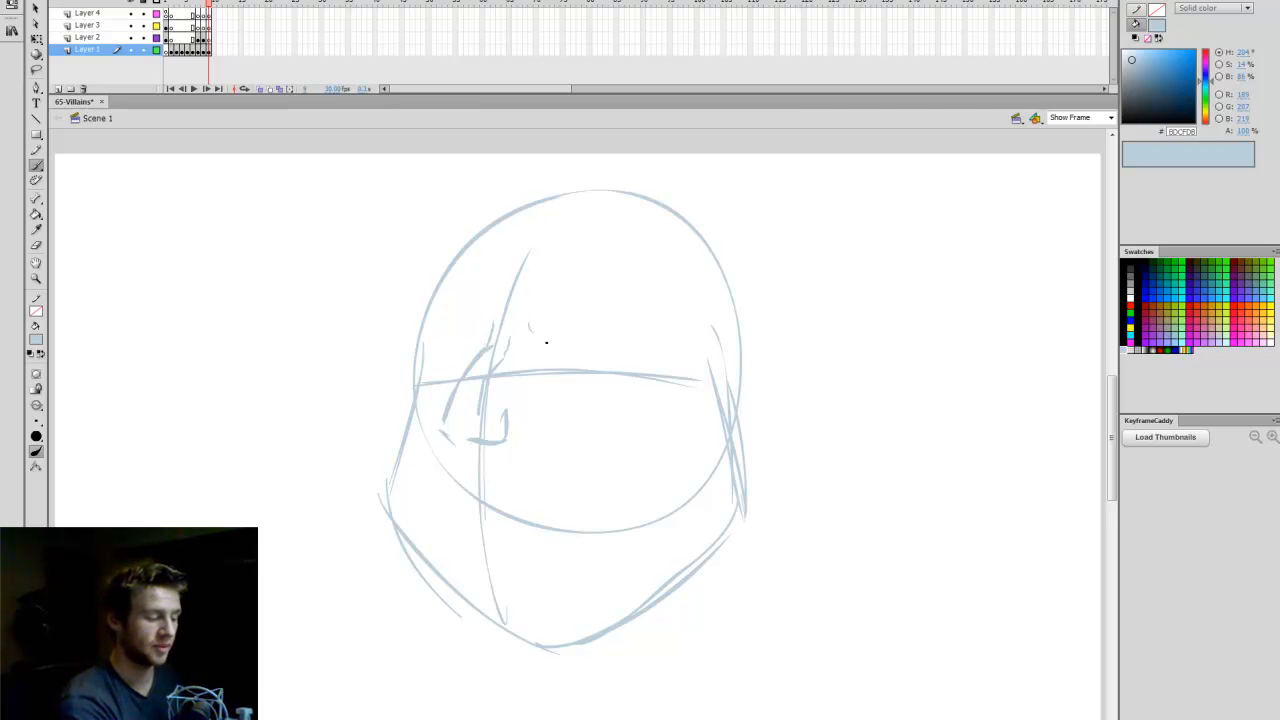
pyautogui.moveTo(529, 328)
pyautogui.mouseDown()
pyautogui.moveTo(609, 319)
pyautogui.moveTo(547, 336)
pyautogui.moveTo(655, 352)
pyautogui.mouseUp()
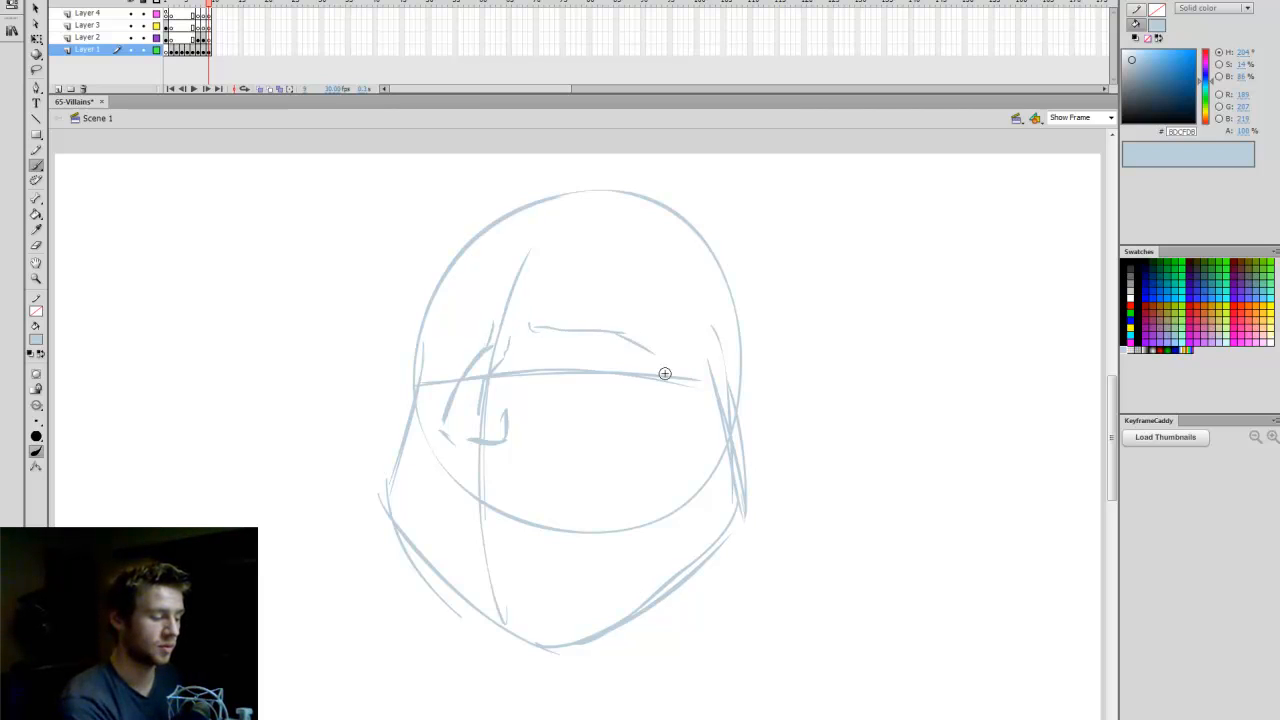
pyautogui.hotkey('ctrl', 'z')
pyautogui.hotkey('ctrl', 'z')
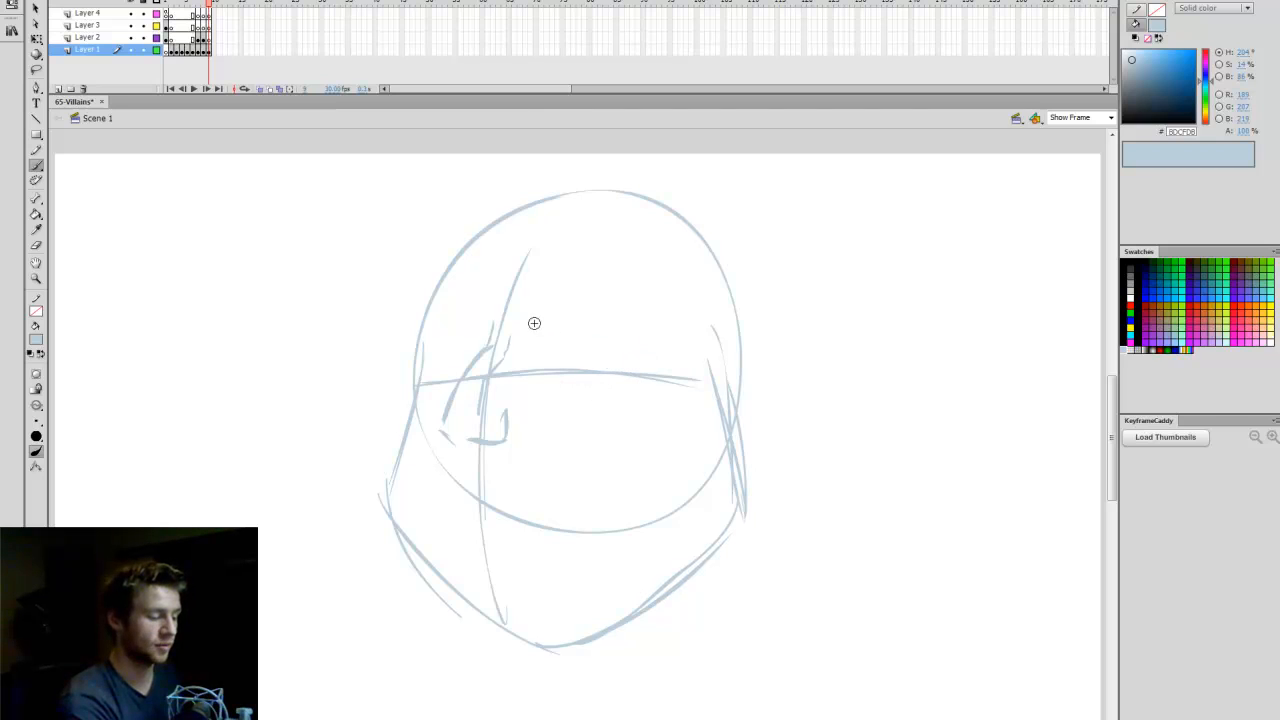
# Sketch an arched near eyebrow and a flatter far eyebrow above the eye guideline, refining the near one with the Eraser and Brush.
pyautogui.moveTo(530, 326)
pyautogui.mouseDown()
pyautogui.moveTo(603, 311)
pyautogui.moveTo(650, 332)
pyautogui.mouseUp()
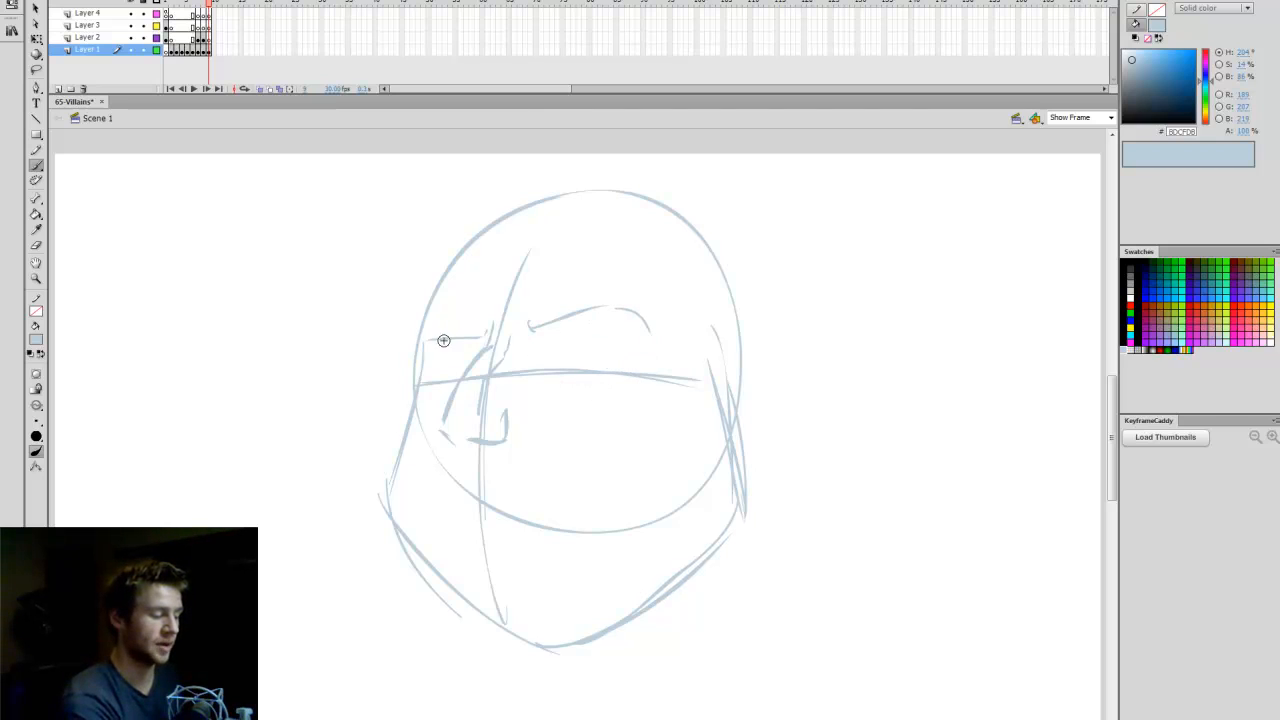
pyautogui.moveTo(408, 352); pyautogui.dragTo(488, 330)
pyautogui.press('e')
pyautogui.moveTo(574, 309)
pyautogui.mouseDown()
pyautogui.moveTo(636, 318)
pyautogui.moveTo(545, 325)
pyautogui.moveTo(652, 330)
pyautogui.mouseUp()
pyautogui.press('b')
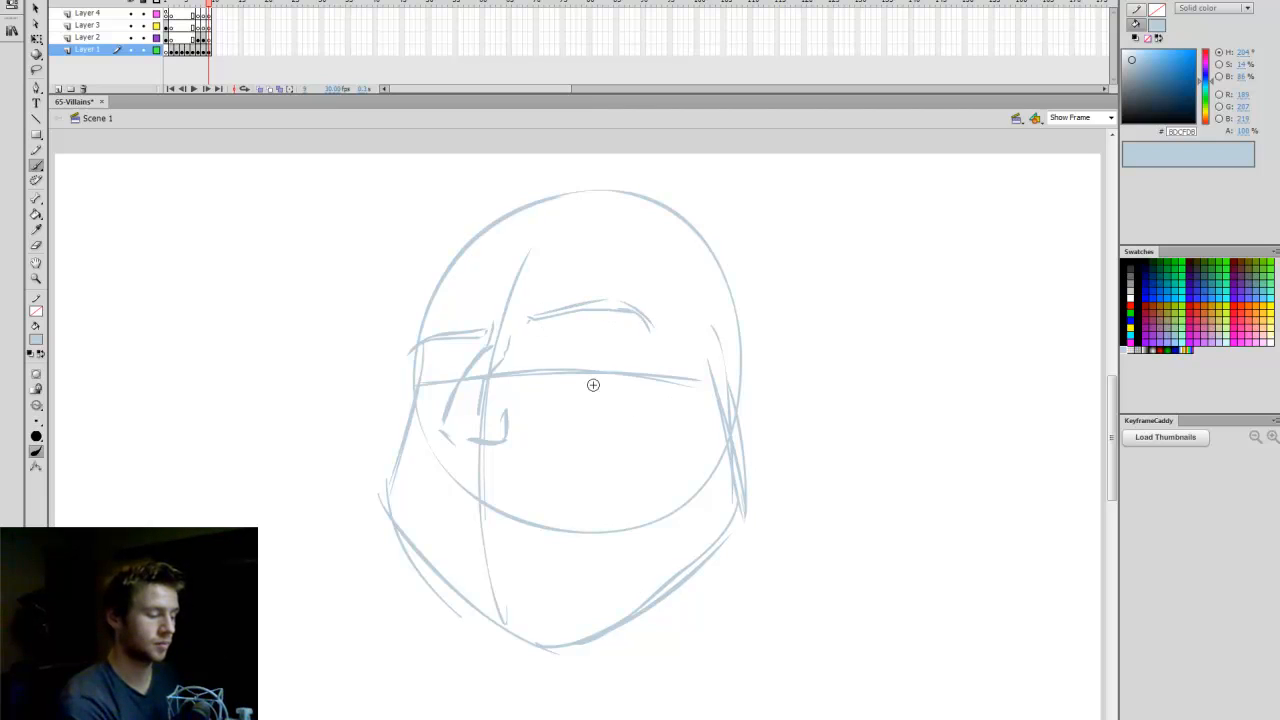
pyautogui.moveTo(556, 367)
pyautogui.mouseDown()
pyautogui.moveTo(631, 362)
pyautogui.moveTo(581, 348)
pyautogui.moveTo(616, 363)
pyautogui.moveTo(555, 366)
pyautogui.moveTo(621, 362)
pyautogui.mouseUp()
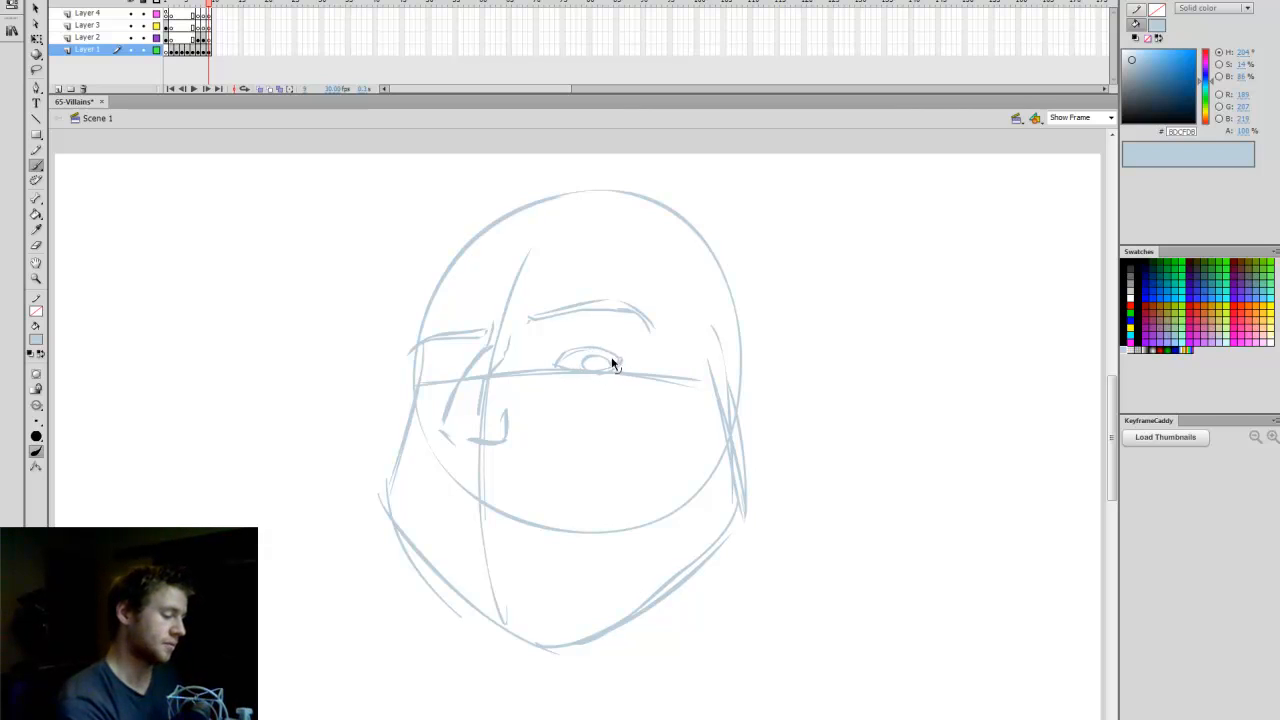
pyautogui.hotkey('ctrl', 'z')
pyautogui.hotkey('ctrl', 'y')
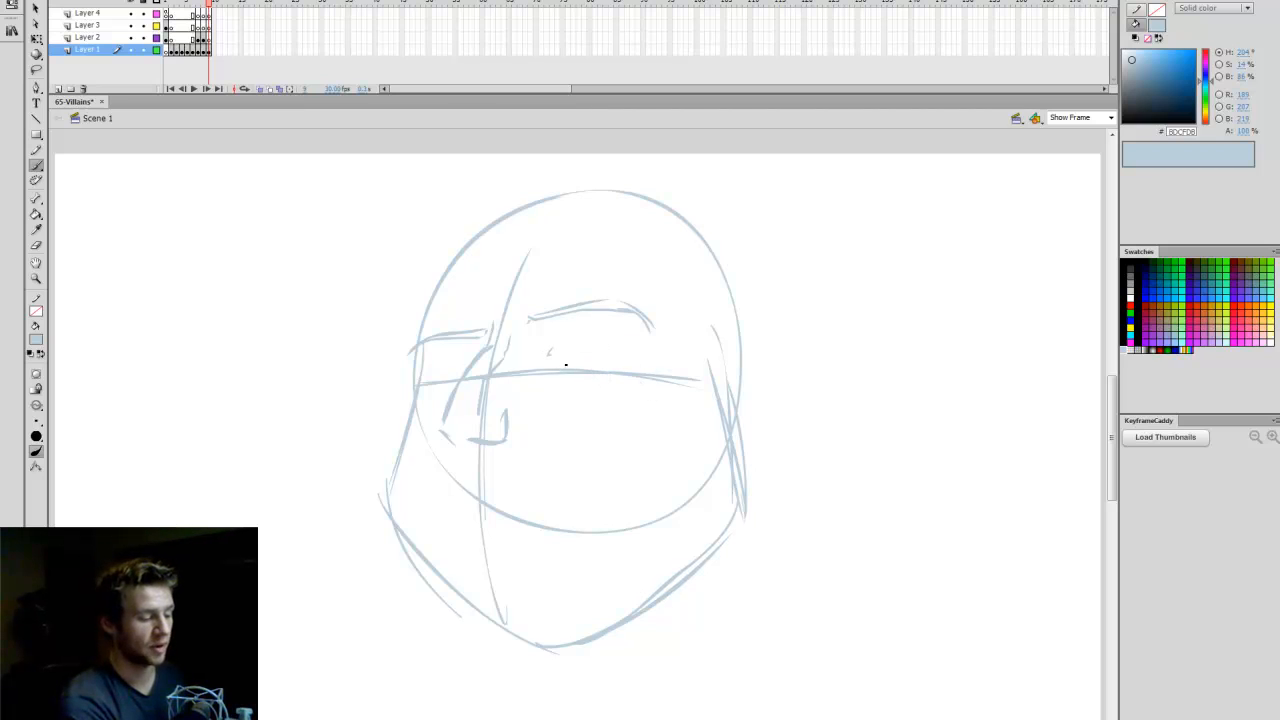
pyautogui.moveTo(553, 354); pyautogui.dragTo(607, 353)
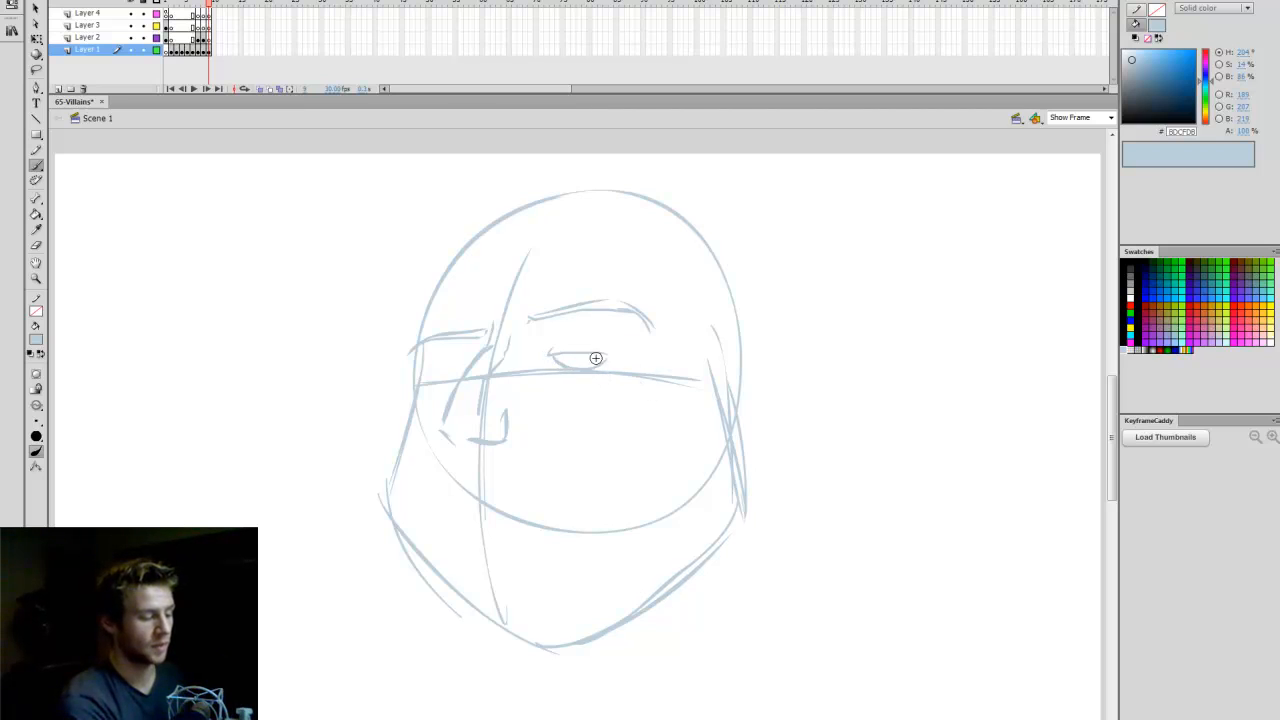
pyautogui.hotkey('ctrl', 'z')
# Sketch narrow, half-lidded eyes with partly covered irises under both eyebrows.
pyautogui.moveTo(550, 358); pyautogui.dragTo(606, 362)
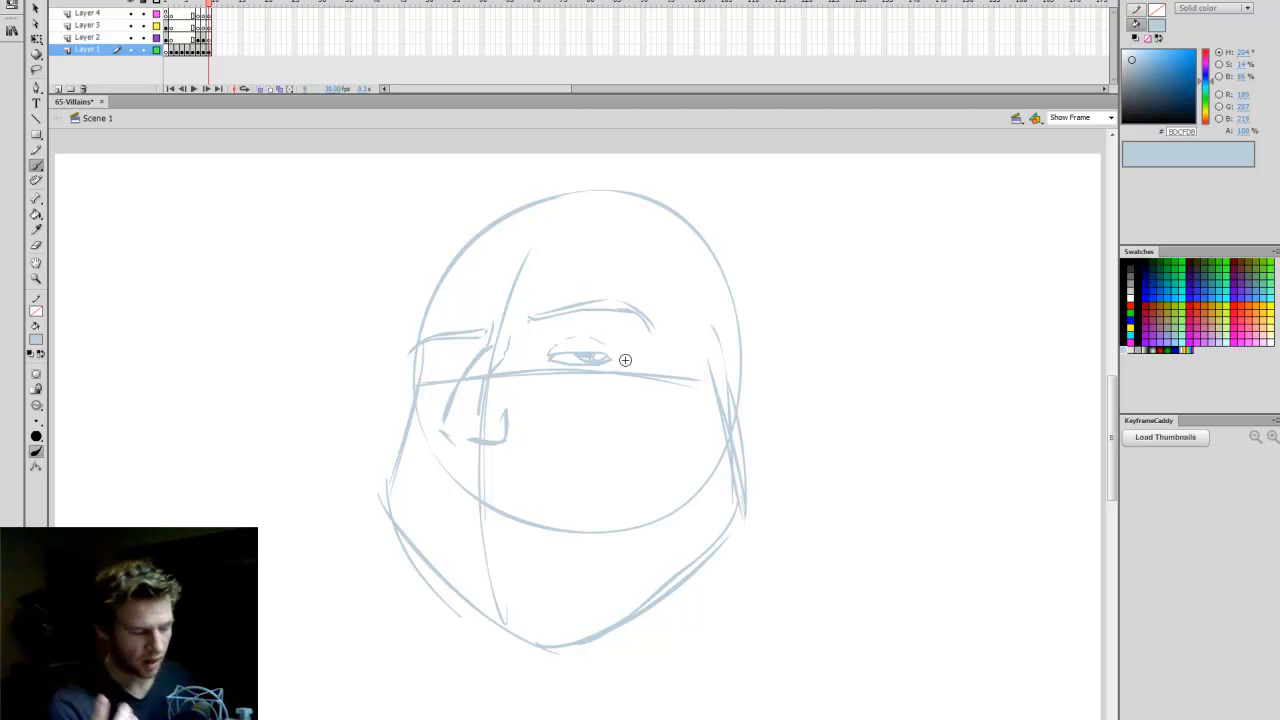
pyautogui.moveTo(428, 367)
pyautogui.mouseDown()
pyautogui.moveTo(469, 358)
pyautogui.moveTo(464, 368)
pyautogui.mouseUp()
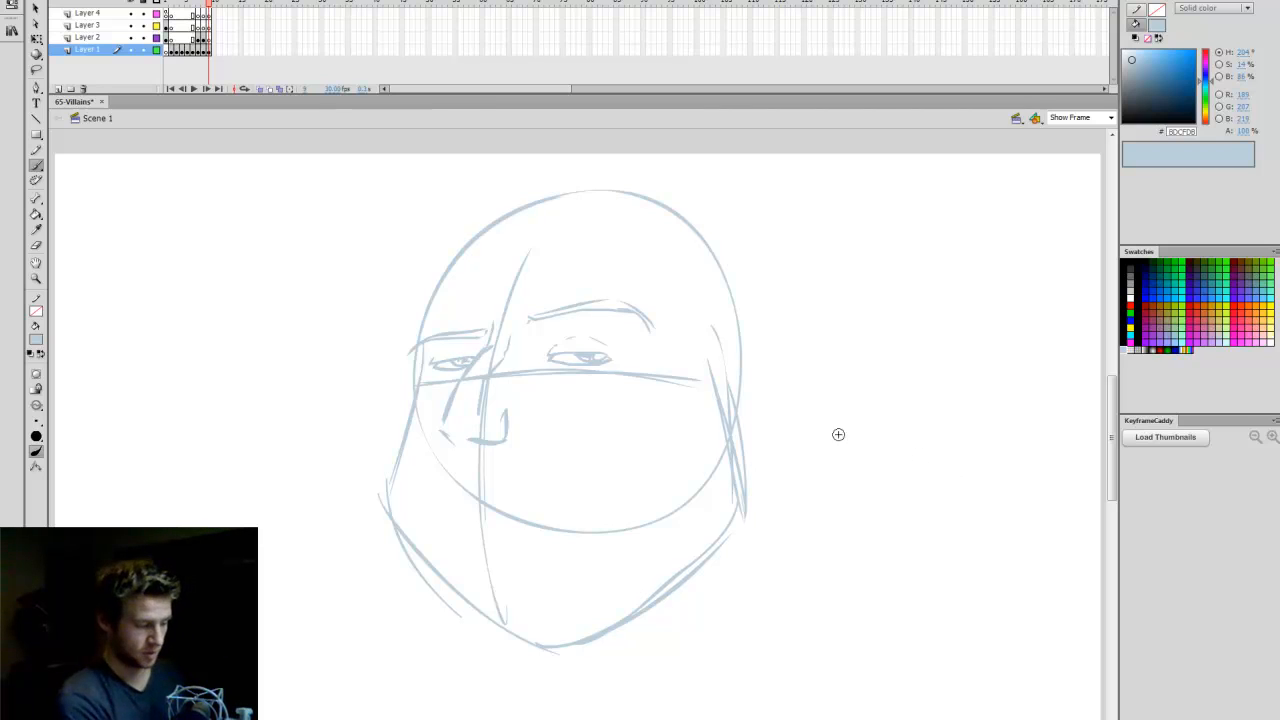
# Sketch a straighter forehead line above the far eyebrow and the cheekbone contour beside the far eye.
pyautogui.moveTo(425, 335); pyautogui.dragTo(471, 256)
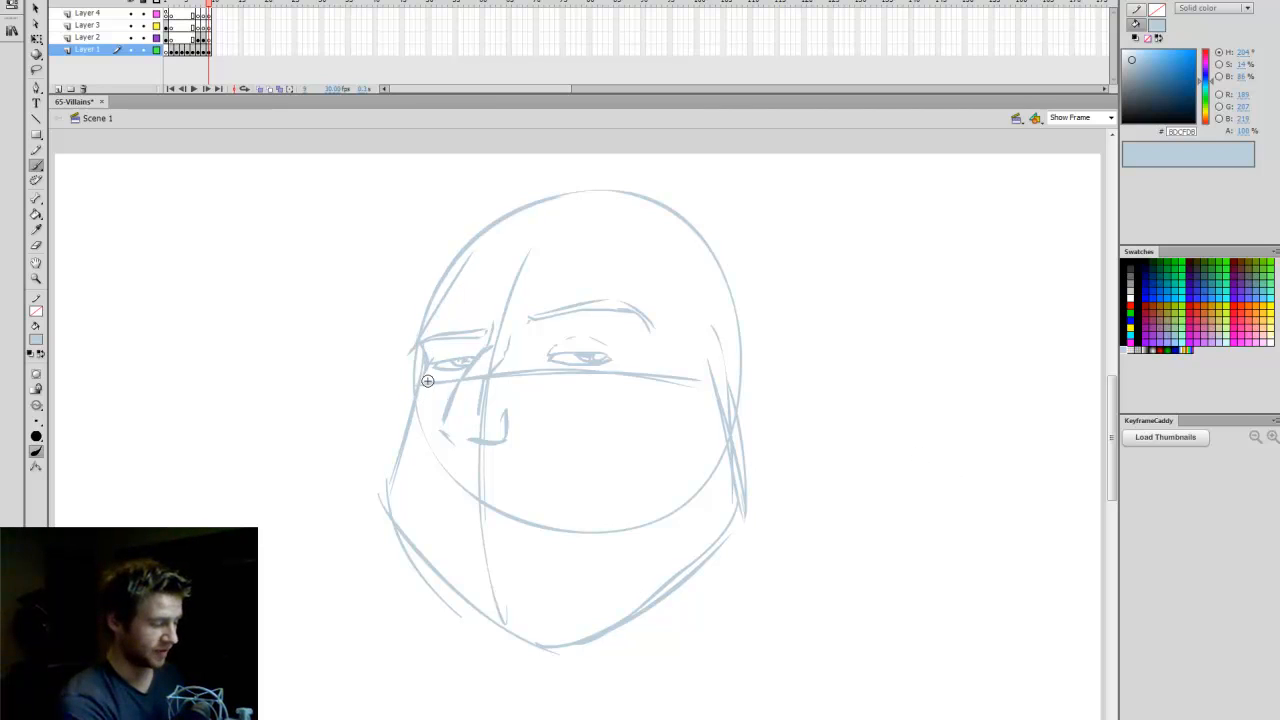
pyautogui.moveTo(420, 376)
pyautogui.mouseDown()
pyautogui.moveTo(411, 460)
pyautogui.moveTo(535, 488)
pyautogui.mouseUp()
pyautogui.hotkey('ctrl', 'z')
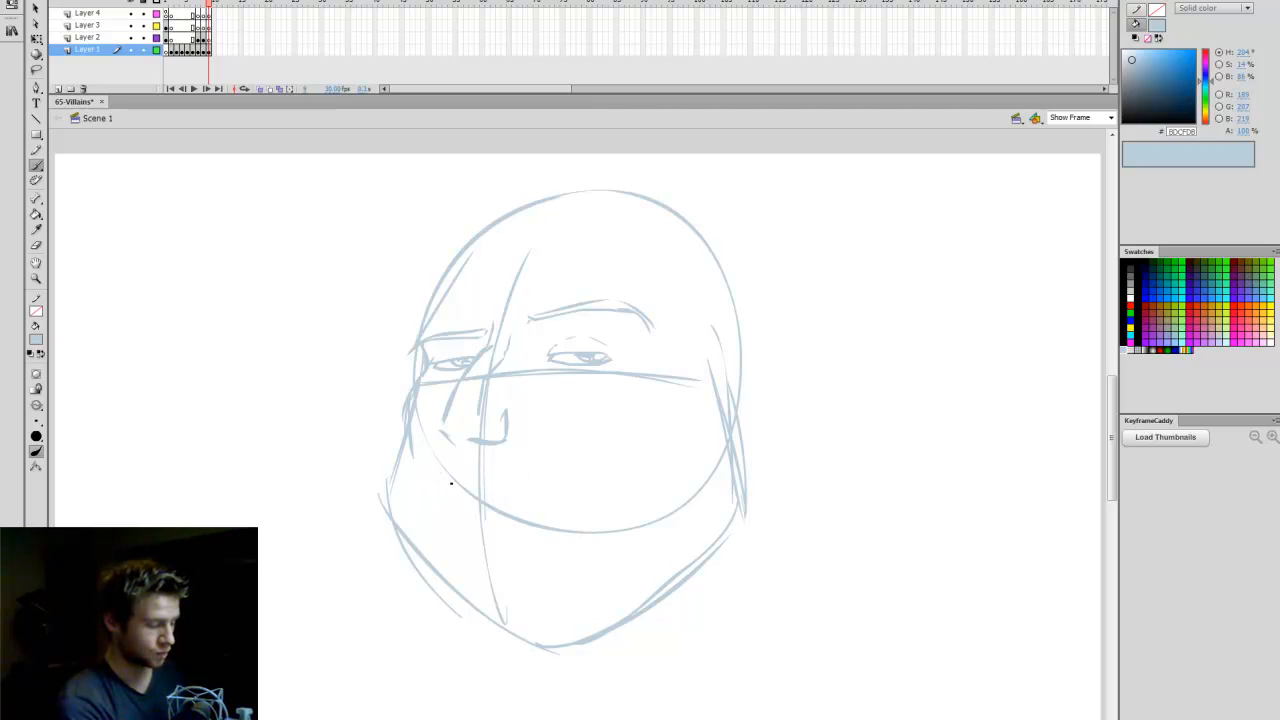
# Sketch a short, straight mouth line under the nose with a curved lower lip beneath it.
pyautogui.moveTo(442, 473); pyautogui.dragTo(544, 481)
pyautogui.hotkey('ctrl', 'z')
pyautogui.moveTo(451, 470); pyautogui.dragTo(514, 474)
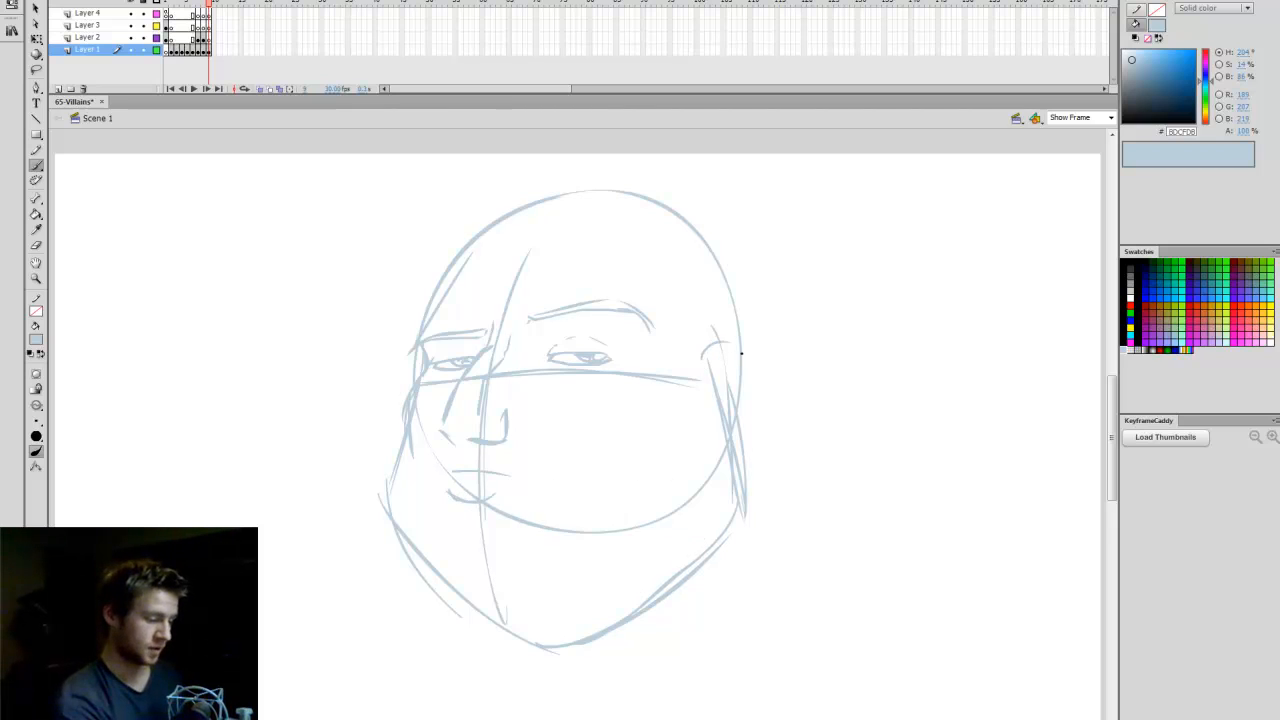
# Sketch the near ear with its inner folds and clean up the shape of its lobe.
pyautogui.moveTo(699, 440); pyautogui.dragTo(723, 447)
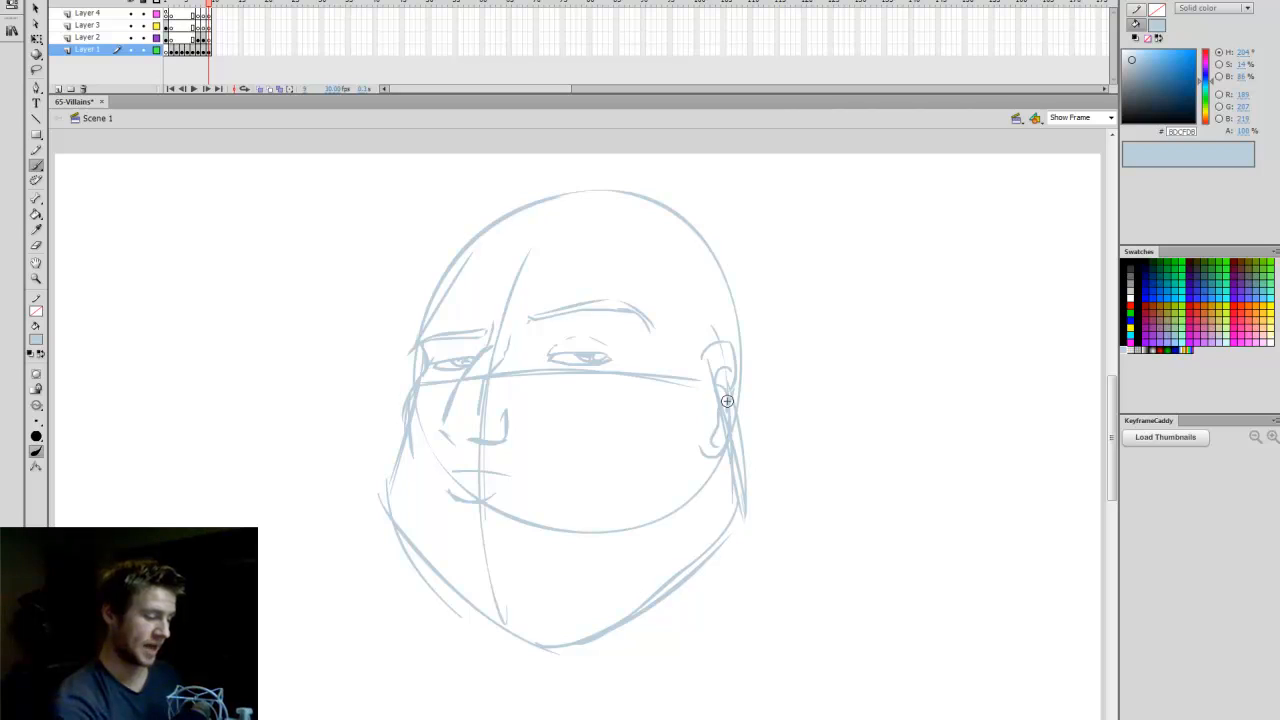
pyautogui.press('e')
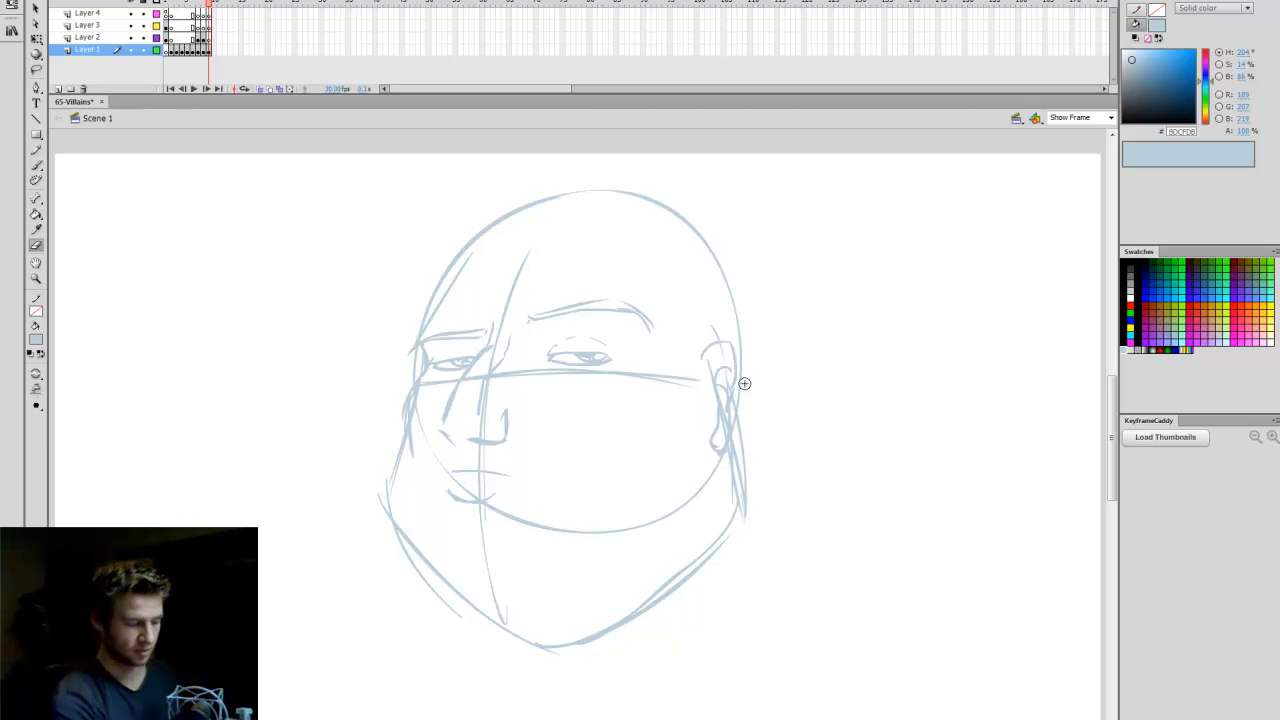
pyautogui.press('b')
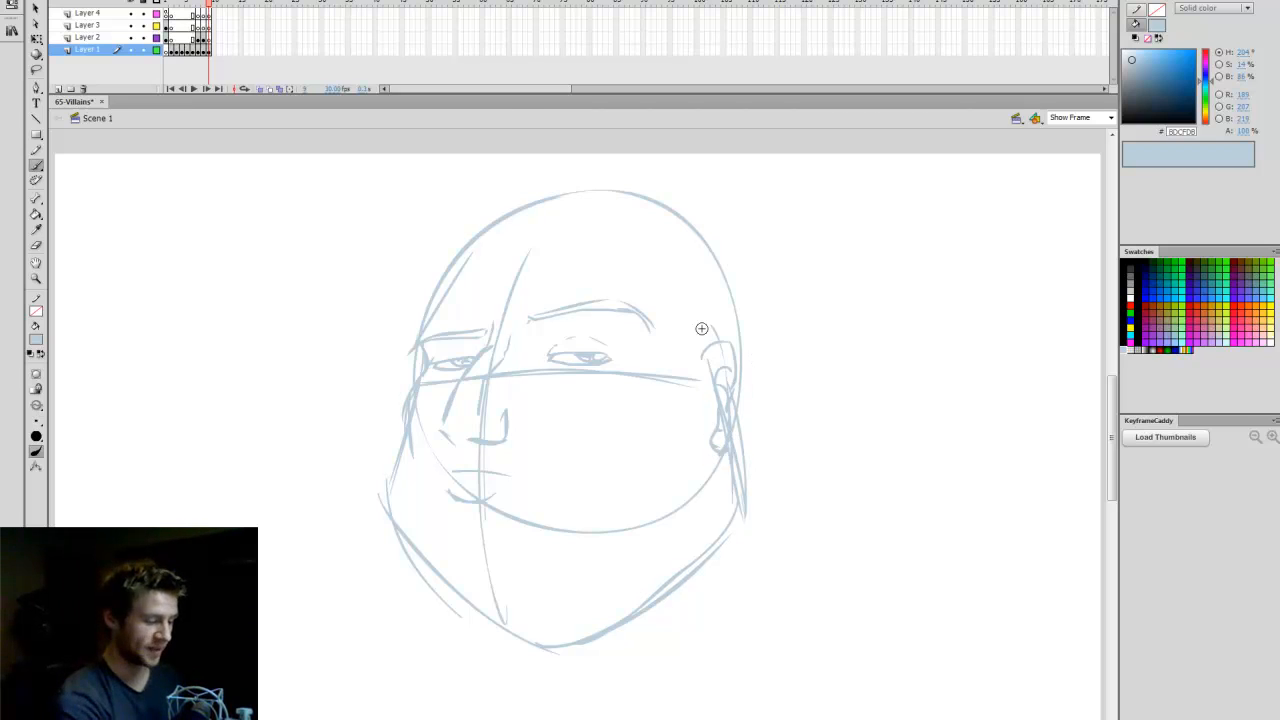
# Sketch a curved cheek line in front of the ear and a rounded chin below the mouth.
pyautogui.moveTo(692, 374)
pyautogui.mouseDown()
pyautogui.moveTo(689, 448)
pyautogui.moveTo(658, 457)
pyautogui.mouseUp()
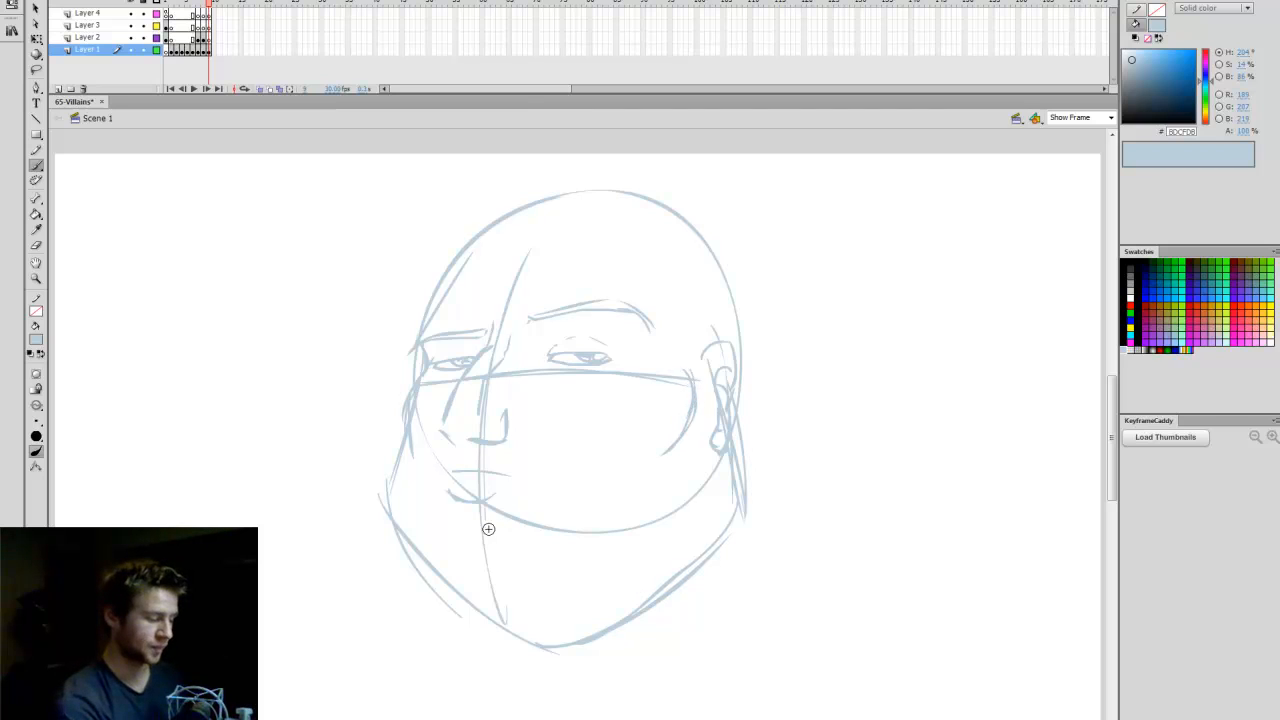
pyautogui.moveTo(405, 442)
pyautogui.mouseDown()
pyautogui.moveTo(388, 497)
pyautogui.moveTo(424, 570)
pyautogui.moveTo(413, 510)
pyautogui.moveTo(448, 588)
pyautogui.moveTo(490, 590)
pyautogui.mouseUp()
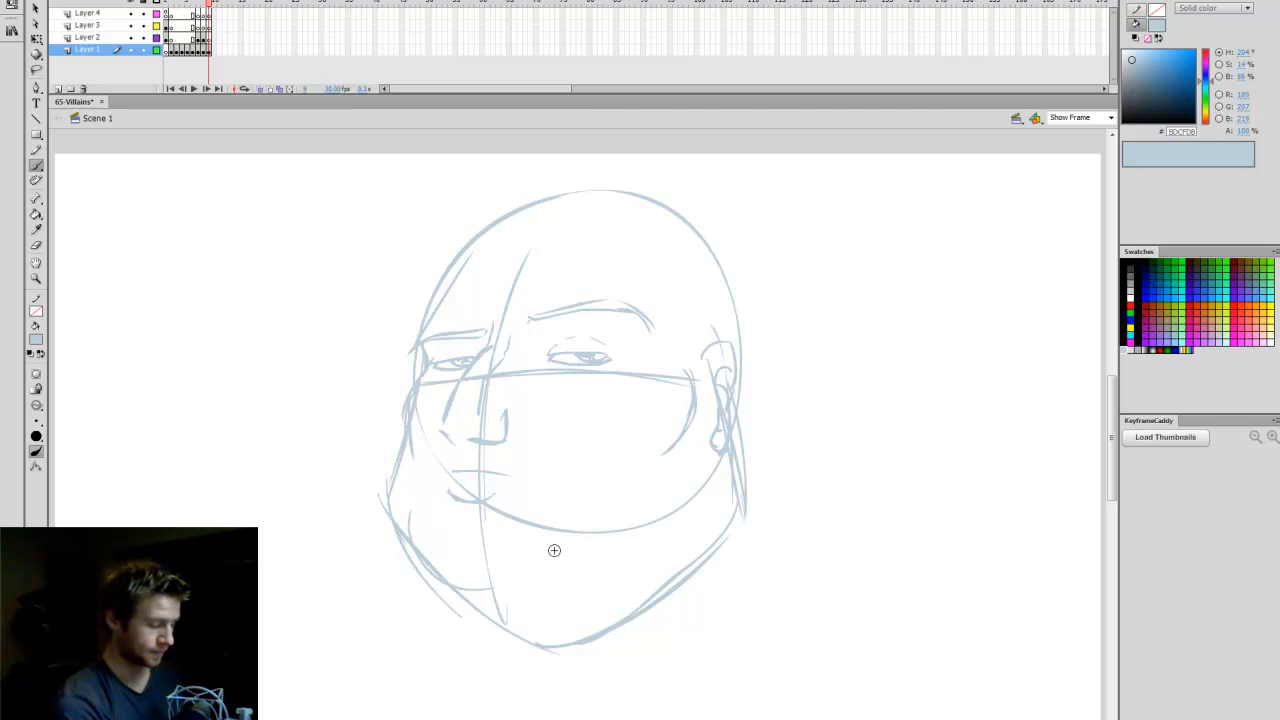
pyautogui.moveTo(554, 550)
pyautogui.mouseDown()
pyautogui.moveTo(440, 590)
pyautogui.moveTo(412, 586)
pyautogui.mouseUp()
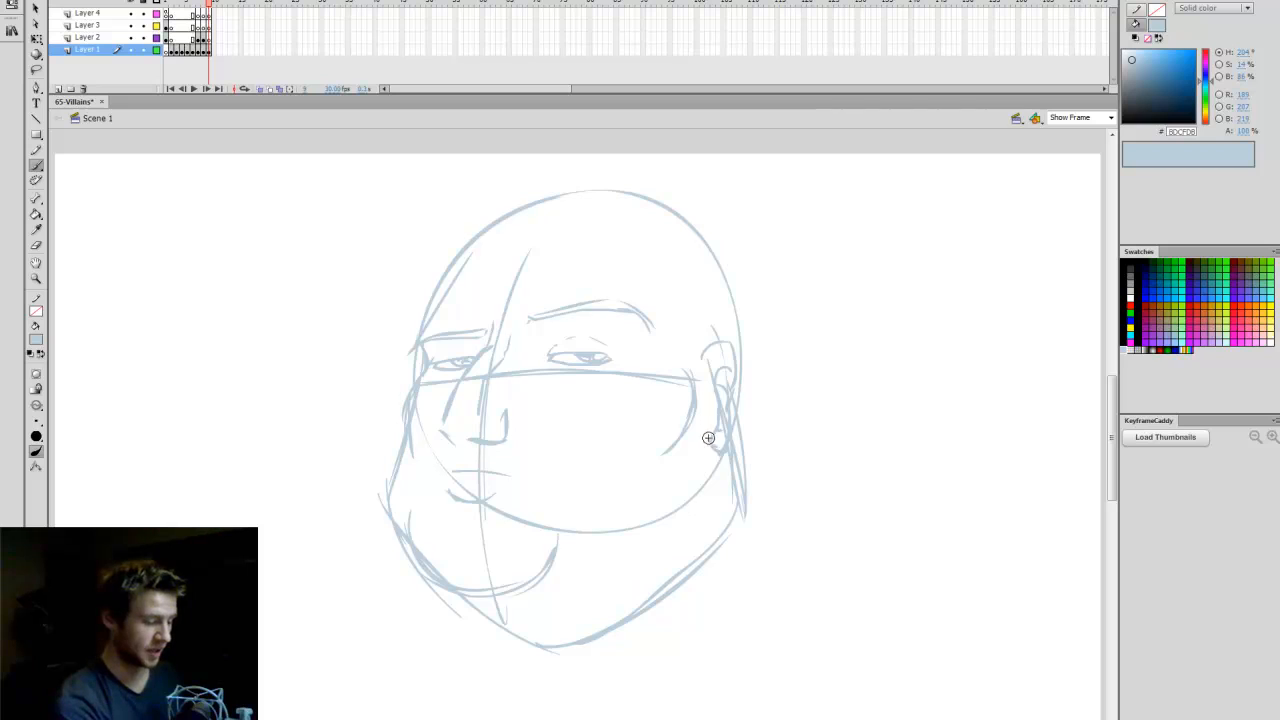
# Build up a heavy, rounded jowl and double chin around the lower face with overlapping strokes from the ear to the far cheek.
pyautogui.moveTo(680, 510); pyautogui.dragTo(634, 550)
pyautogui.moveTo(732, 462)
pyautogui.mouseDown()
pyautogui.moveTo(715, 571)
pyautogui.moveTo(669, 606)
pyautogui.moveTo(500, 643)
pyautogui.mouseUp()
pyautogui.moveTo(394, 526)
pyautogui.mouseDown()
pyautogui.moveTo(434, 606)
pyautogui.moveTo(515, 636)
pyautogui.mouseUp()
pyautogui.moveTo(488, 630); pyautogui.dragTo(429, 586)
pyautogui.moveTo(398, 540); pyautogui.dragTo(468, 622)
pyautogui.moveTo(484, 630); pyautogui.dragTo(558, 632)
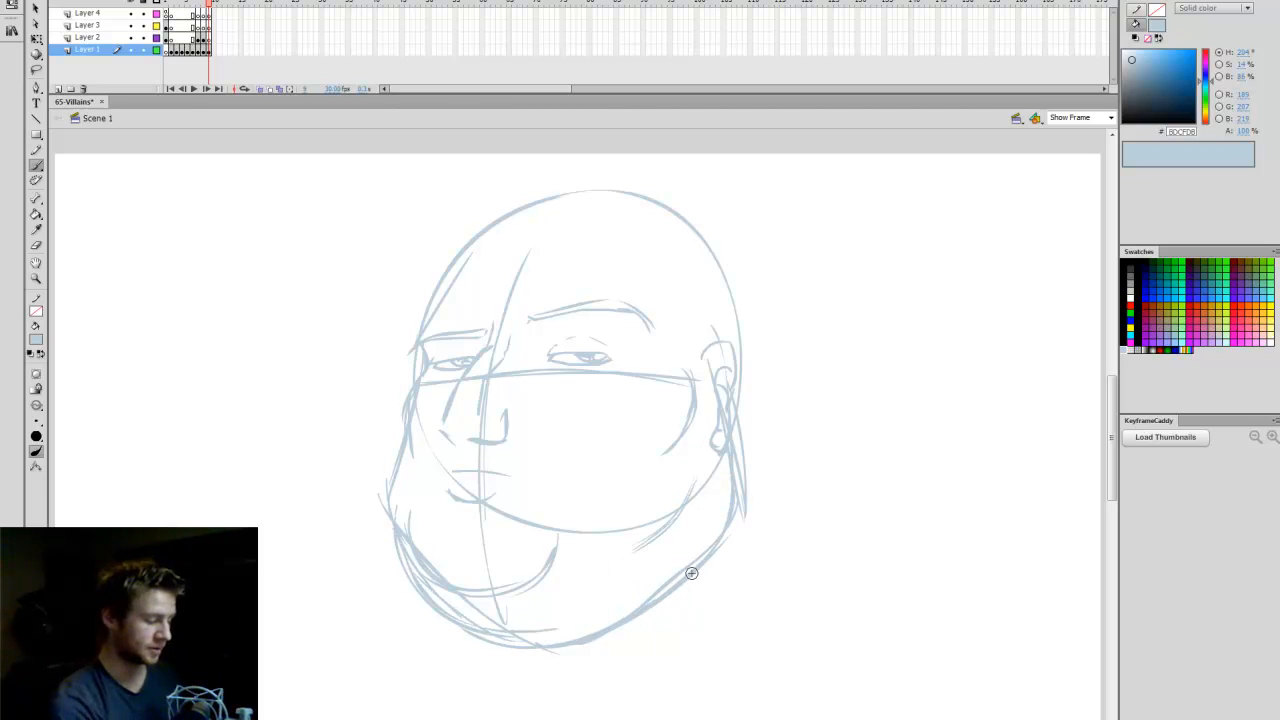
pyautogui.moveTo(406, 438); pyautogui.dragTo(384, 528)
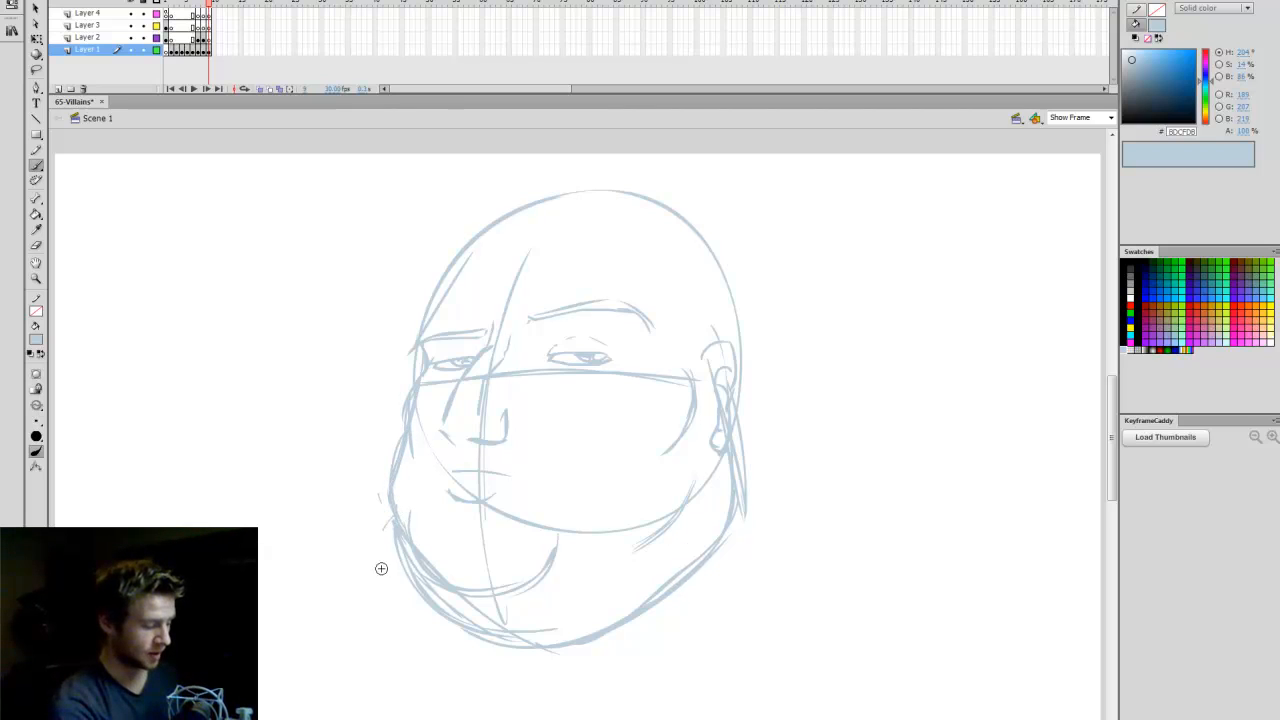
# Sketch a high, open collar around both sides of the neck and a gathered ruffle with pleat lines under the double chin.
pyautogui.moveTo(392, 618)
pyautogui.mouseDown()
pyautogui.moveTo(394, 529)
pyautogui.moveTo(396, 620)
pyautogui.moveTo(430, 676)
pyautogui.moveTo(456, 636)
pyautogui.moveTo(426, 690)
pyautogui.mouseUp()
pyautogui.moveTo(556, 650)
pyautogui.mouseDown()
pyautogui.moveTo(578, 690)
pyautogui.moveTo(712, 620)
pyautogui.mouseUp()
pyautogui.moveTo(588, 706); pyautogui.dragTo(732, 578)
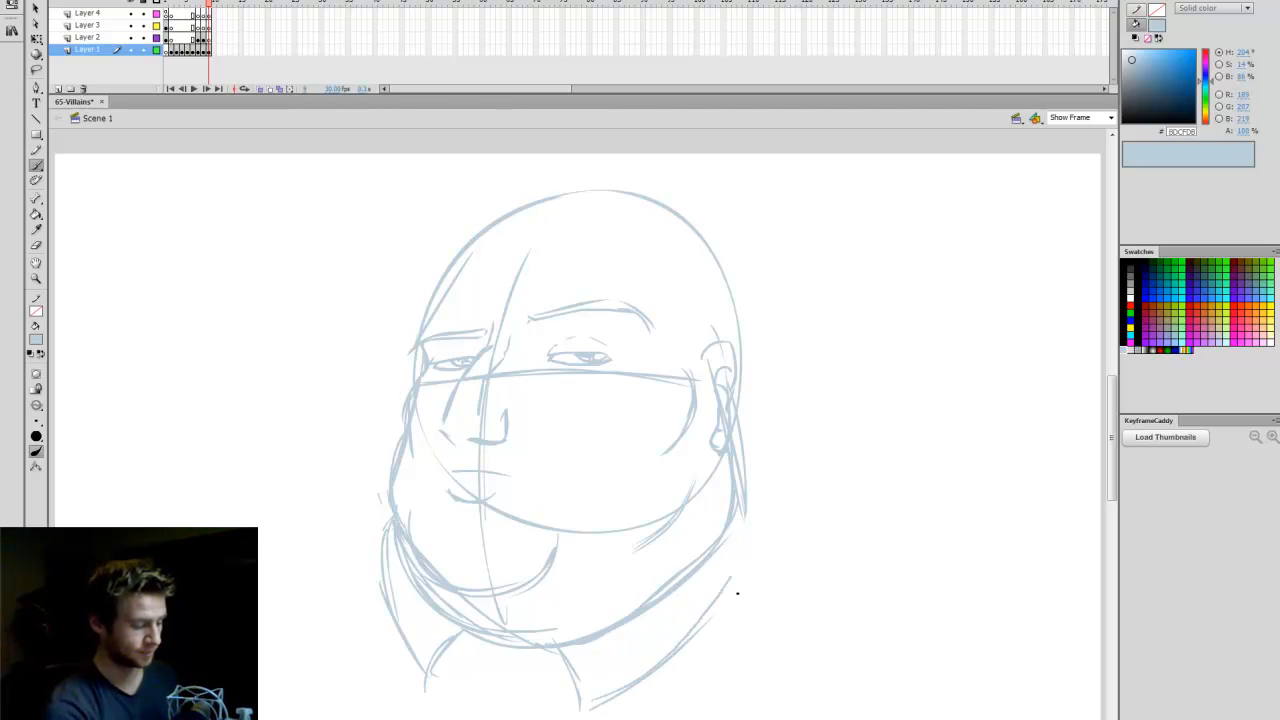
pyautogui.moveTo(596, 698); pyautogui.dragTo(758, 524)
pyautogui.moveTo(706, 622); pyautogui.dragTo(752, 484)
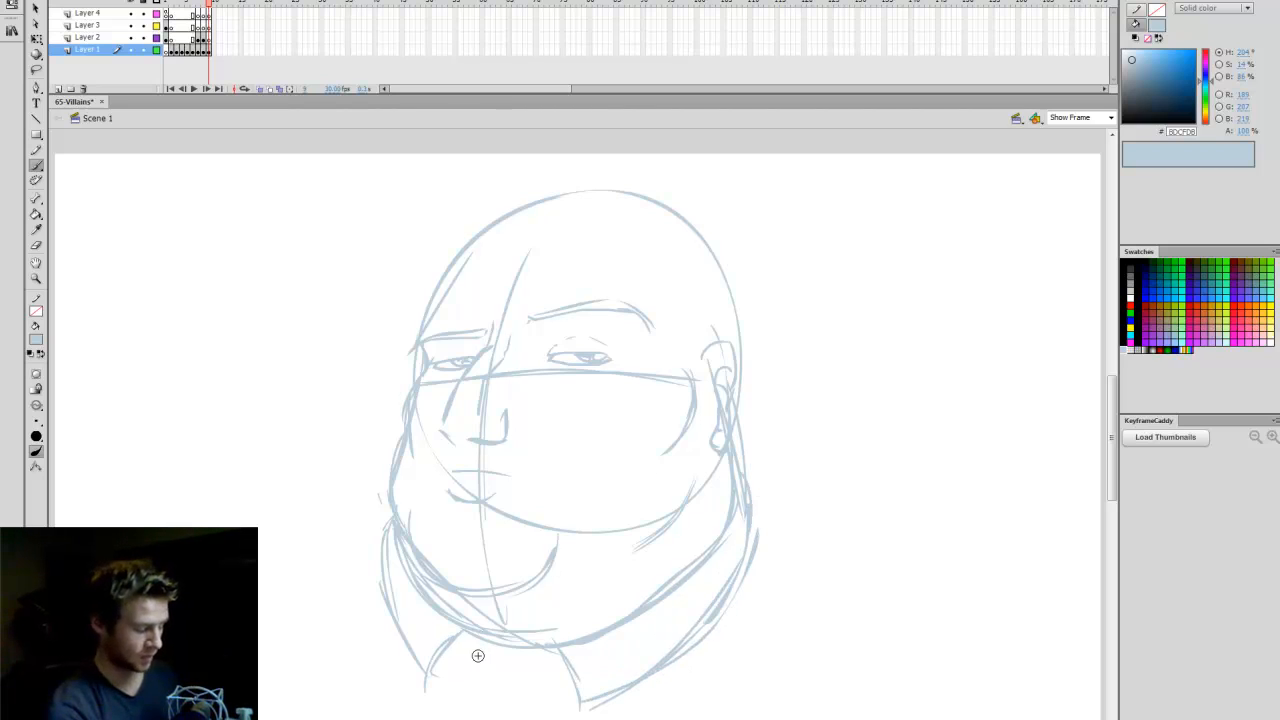
pyautogui.moveTo(462, 640)
pyautogui.mouseDown()
pyautogui.moveTo(446, 688)
pyautogui.moveTo(464, 718)
pyautogui.moveTo(463, 649)
pyautogui.moveTo(503, 641)
pyautogui.moveTo(571, 680)
pyautogui.moveTo(566, 698)
pyautogui.mouseUp()
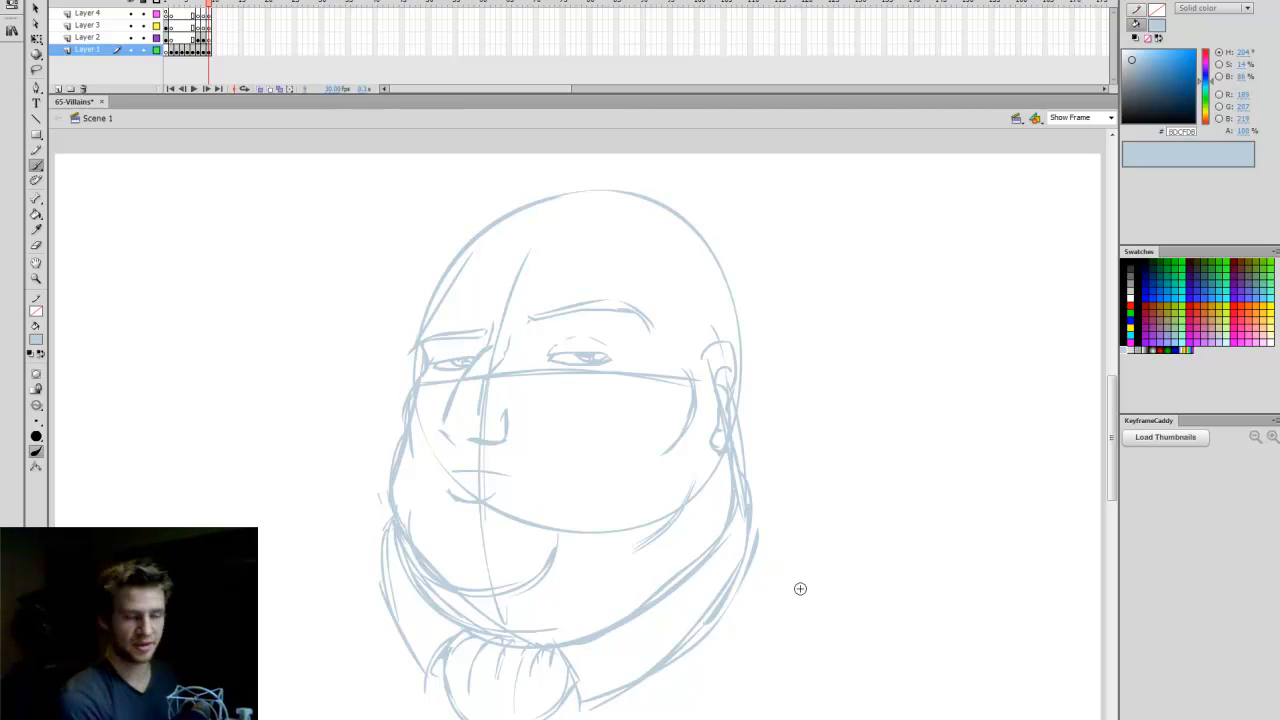
# Erase the skull circle outside the far side of the forehead and join the new forehead line to the crown.
pyautogui.press('v')
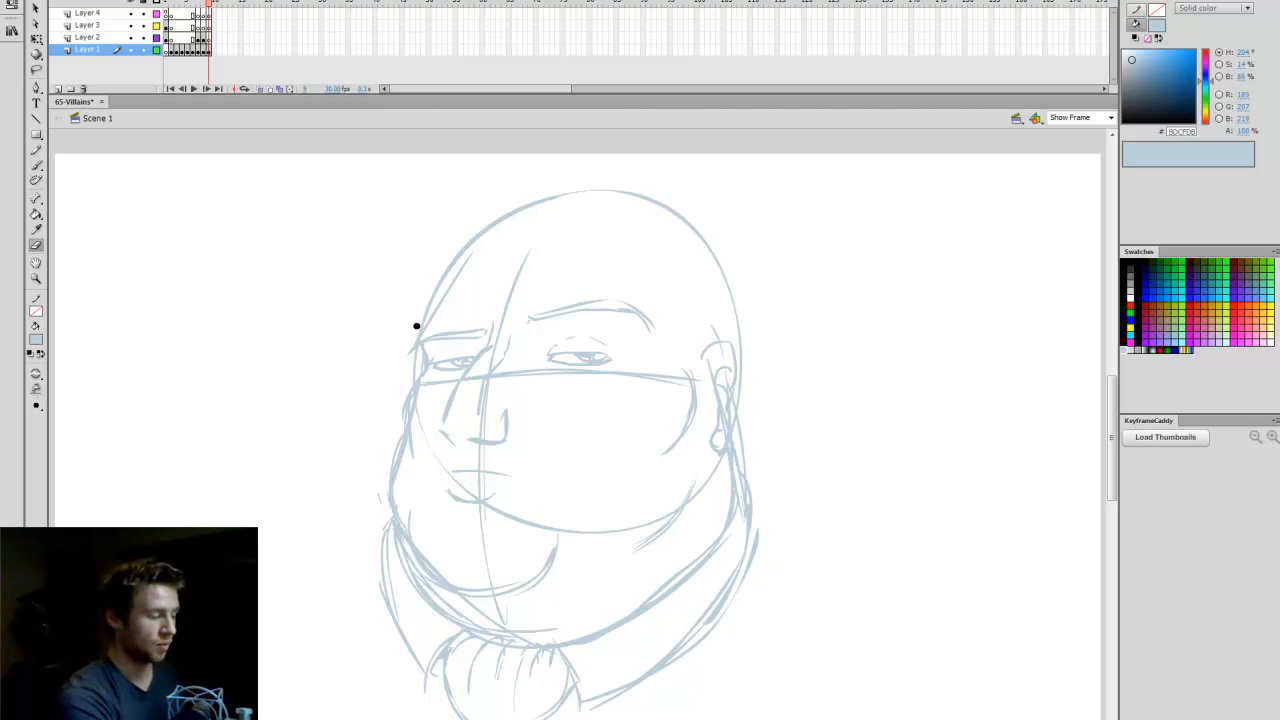
pyautogui.click(417, 326)
pyautogui.press('Delete')
pyautogui.press('b')
pyautogui.moveTo(466, 254); pyautogui.dragTo(530, 214)
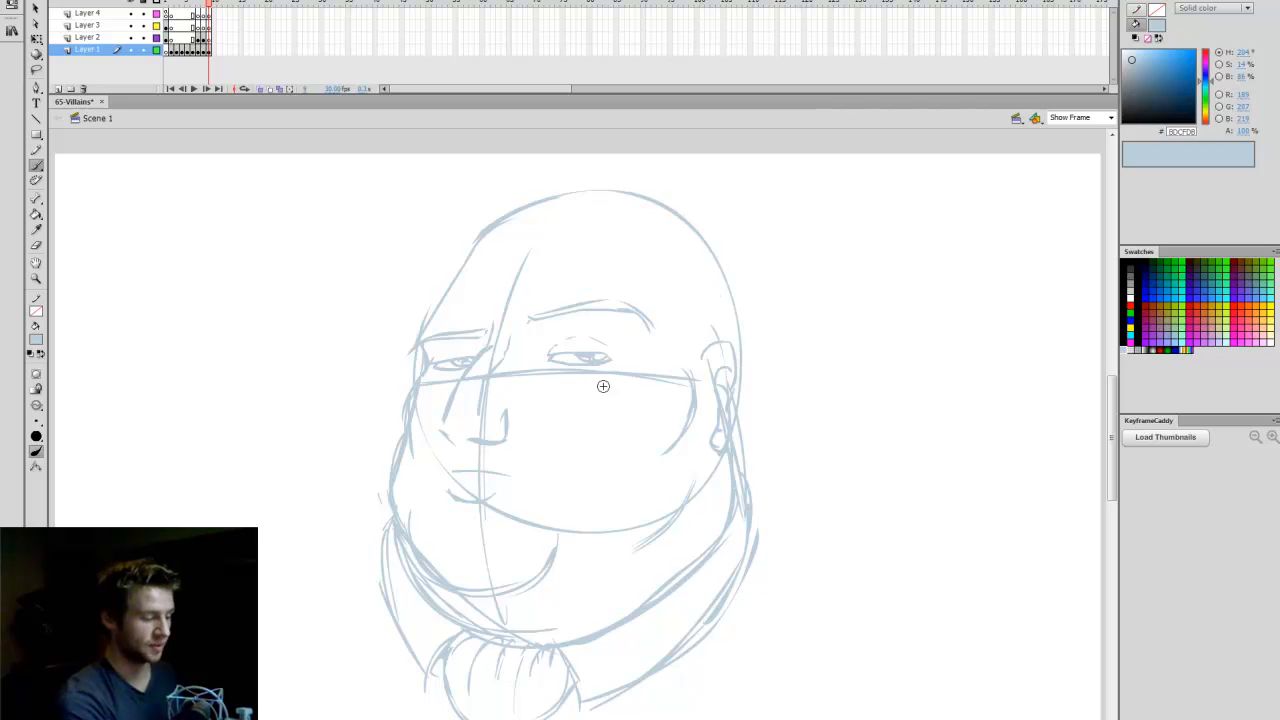
# Outline an eye patch around the far eye below its eyebrow and erase the eye inside it.
pyautogui.moveTo(560, 385)
pyautogui.mouseDown()
pyautogui.moveTo(646, 350)
pyautogui.moveTo(545, 365)
pyautogui.mouseUp()
pyautogui.hotkey('ctrl', 'z')
pyautogui.moveTo(449, 374); pyautogui.dragTo(478, 342)
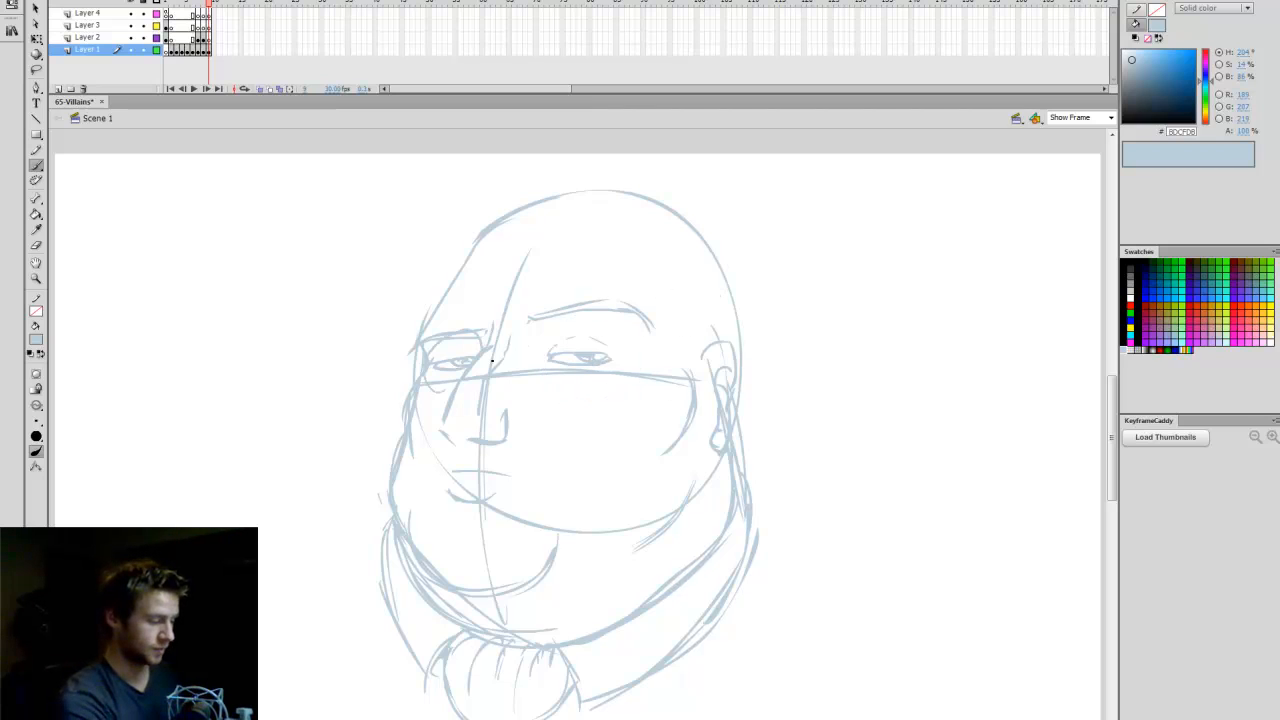
pyautogui.press('e')
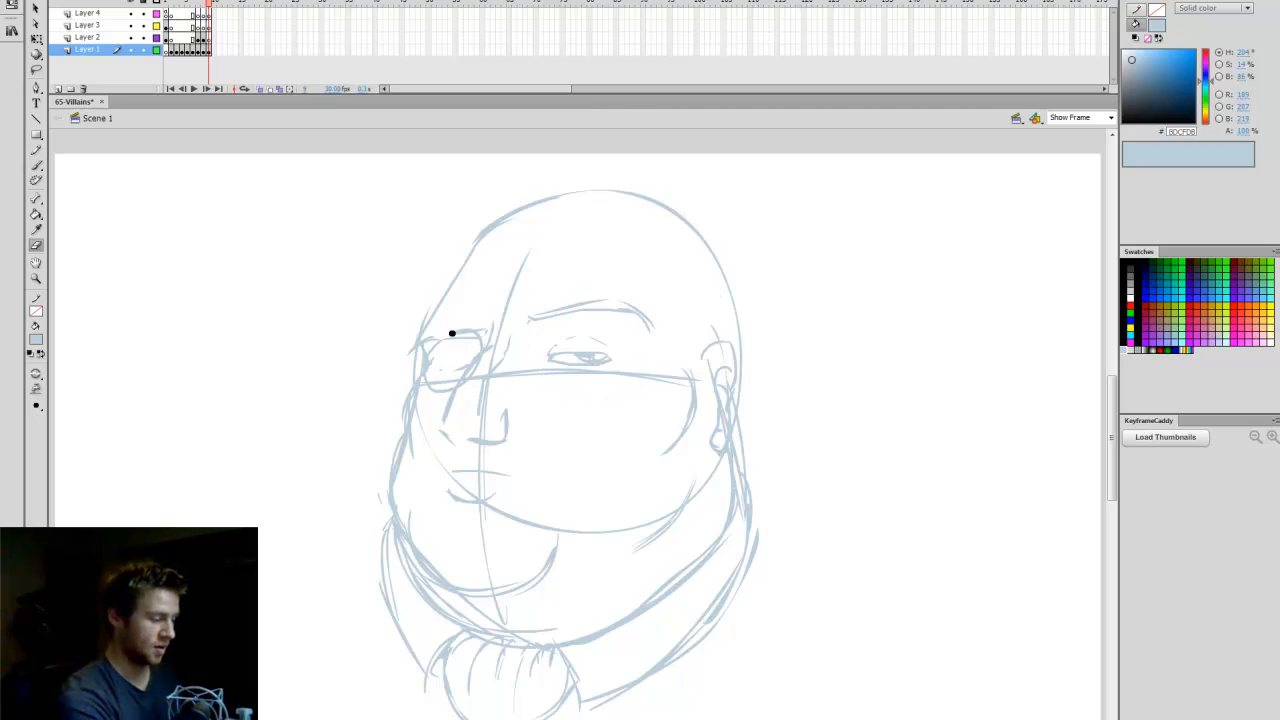
pyautogui.press('b')
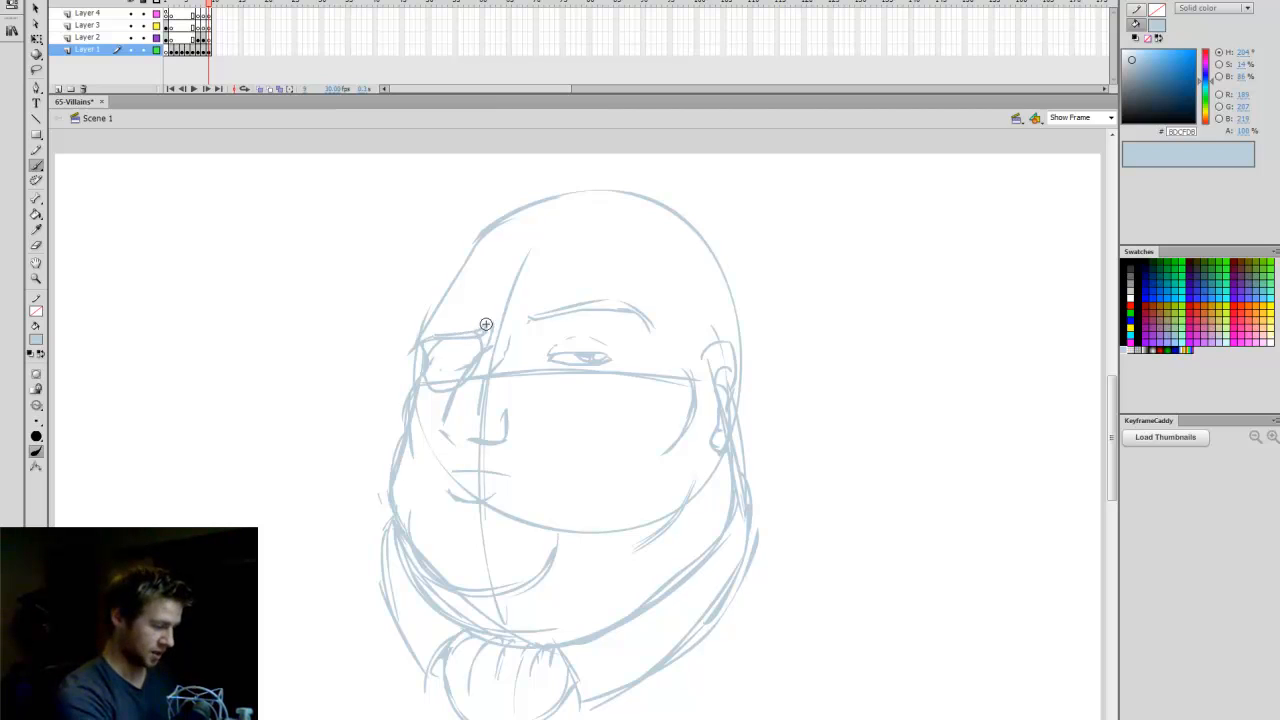
# Erase the horizontal guideline across the eye patch and fill the patch with diagonal hatching.
pyautogui.press('e')
pyautogui.moveTo(468, 378); pyautogui.dragTo(477, 366)
pyautogui.press('b')
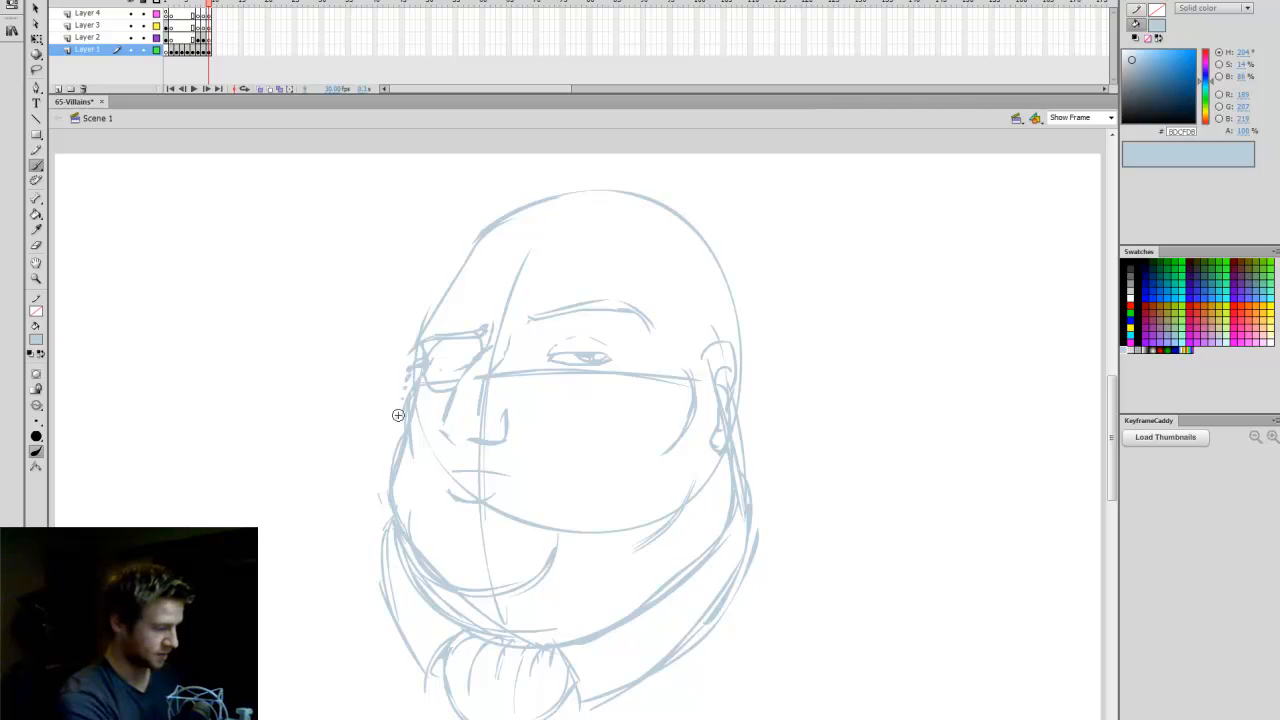
pyautogui.moveTo(426, 385); pyautogui.dragTo(477, 337)
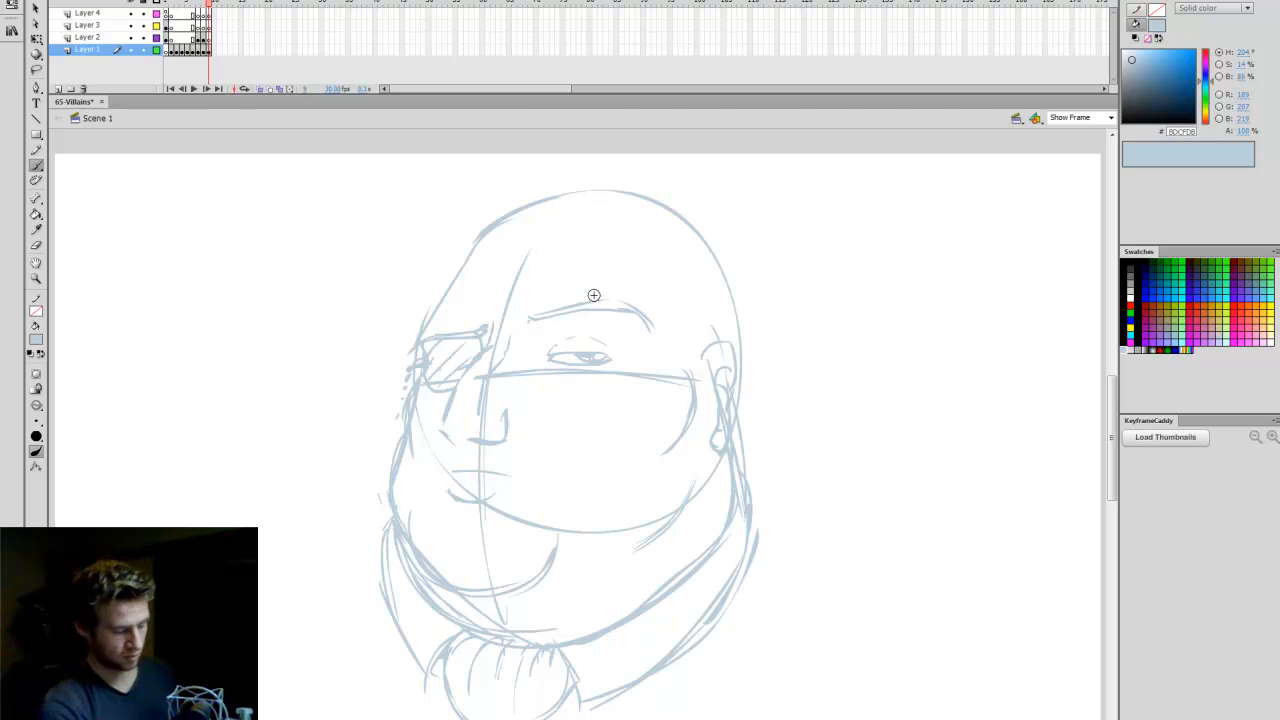
# Erase the stray line ends where the forehead outline meets the crown, then return to the Brush tool.
pyautogui.press('e')
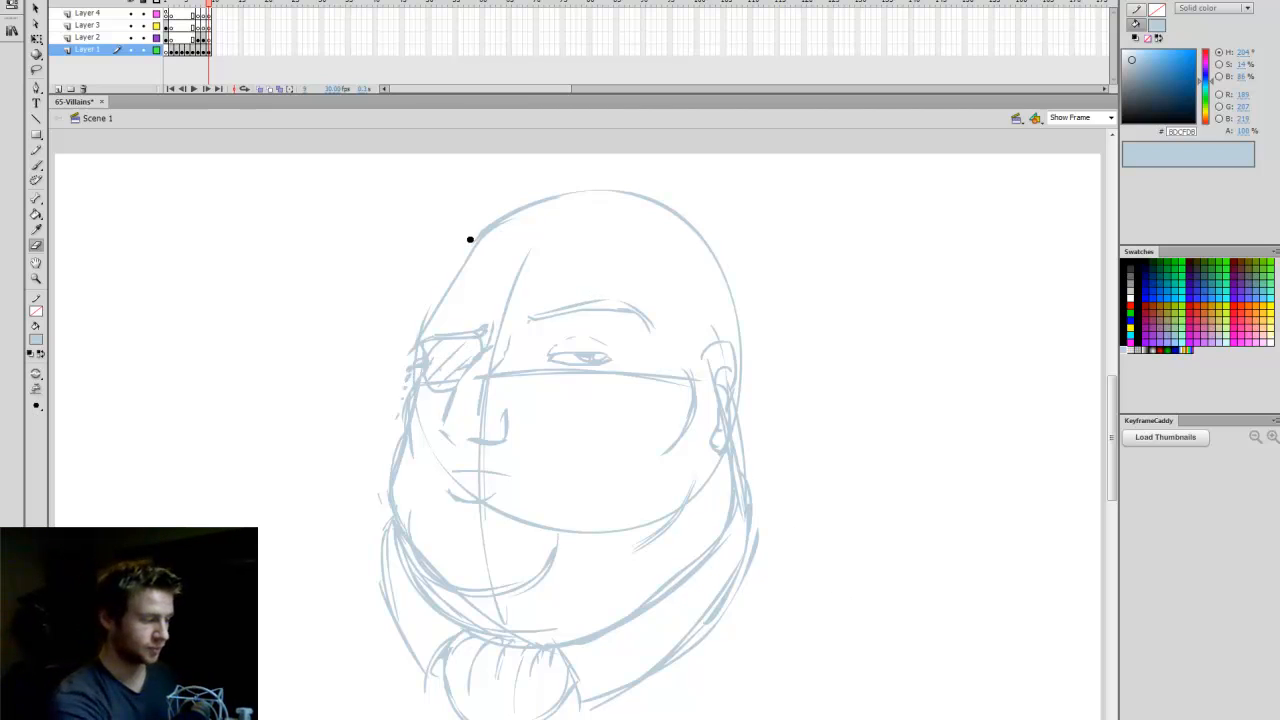
pyautogui.press('b')
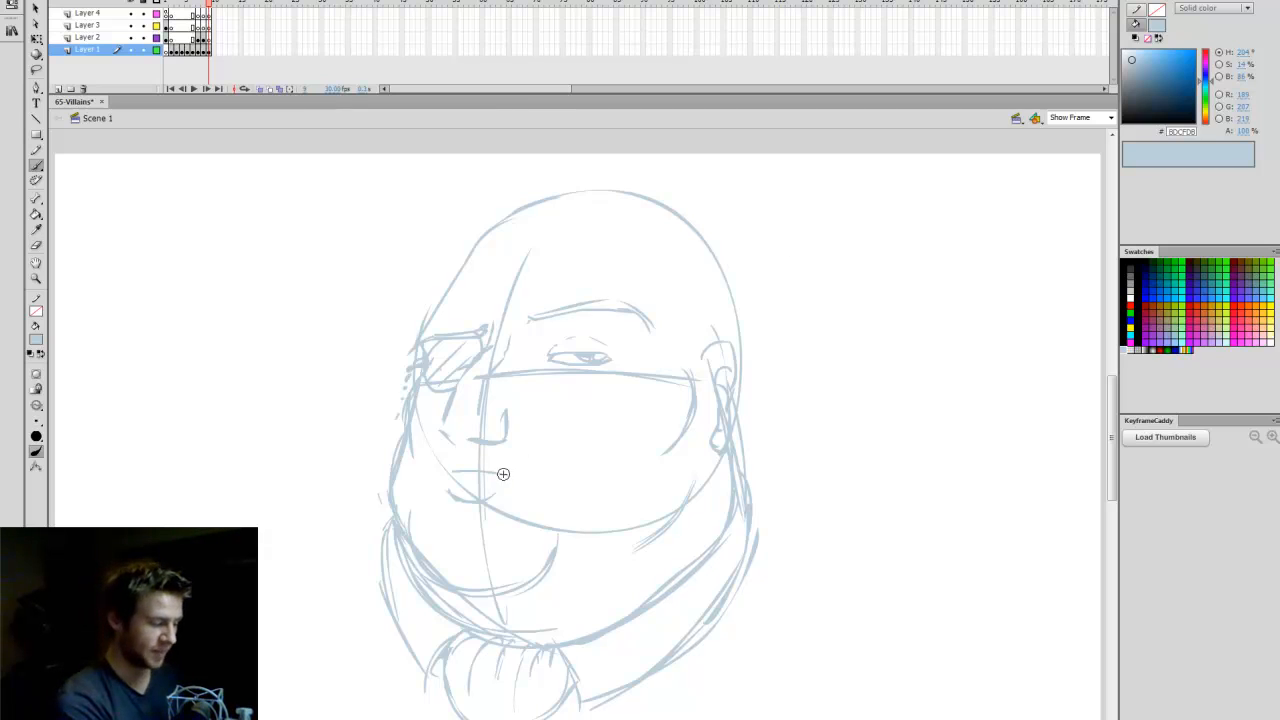
pyautogui.moveTo(494, 464); pyautogui.dragTo(572, 482)
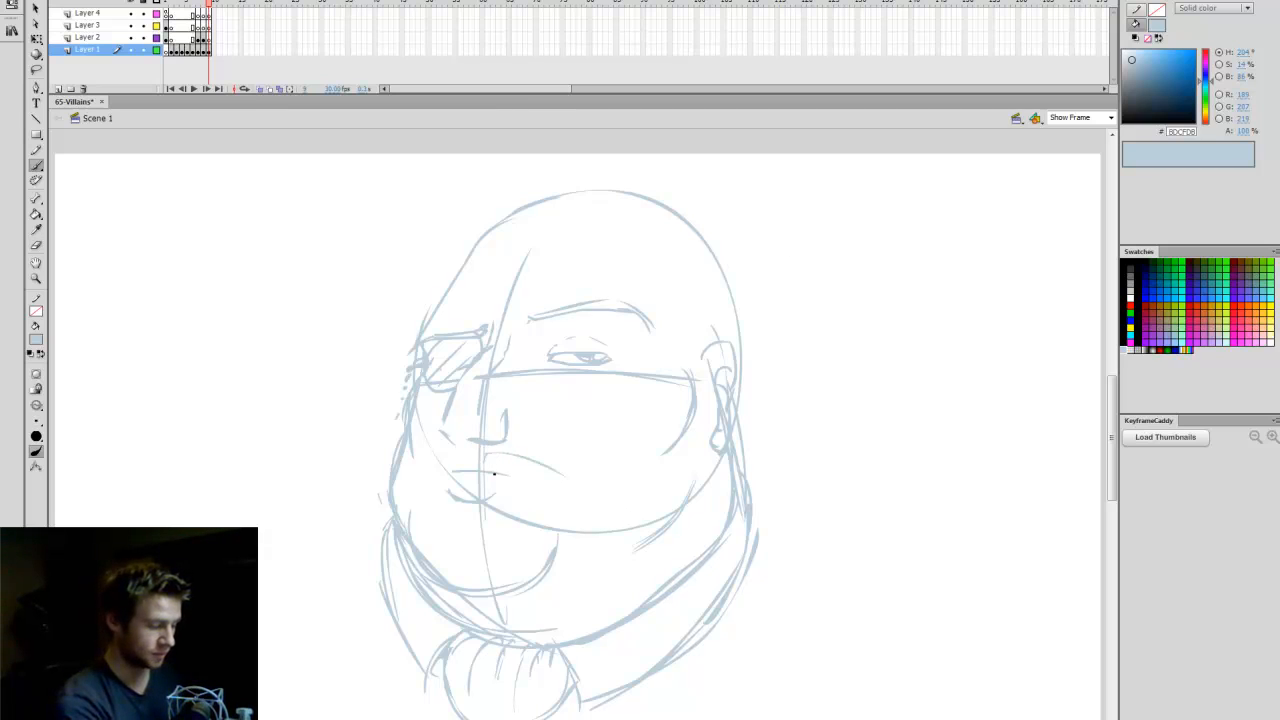
pyautogui.moveTo(488, 458); pyautogui.dragTo(586, 490)
pyautogui.hotkey('ctrl', 'z')
pyautogui.hotkey('ctrl', 'z')
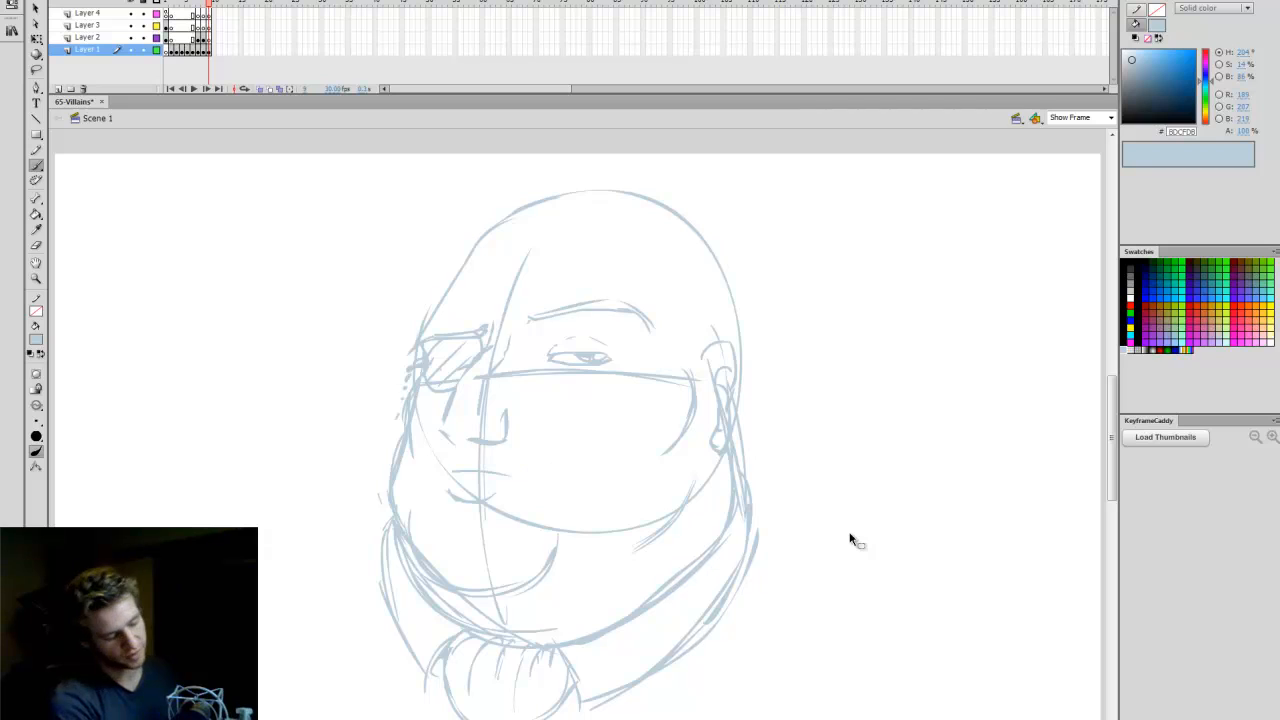
# Sketch a small pointed goatee with short hair strokes below the lower lip and undo the trial moustache.
pyautogui.moveTo(449, 497); pyautogui.dragTo(490, 505)
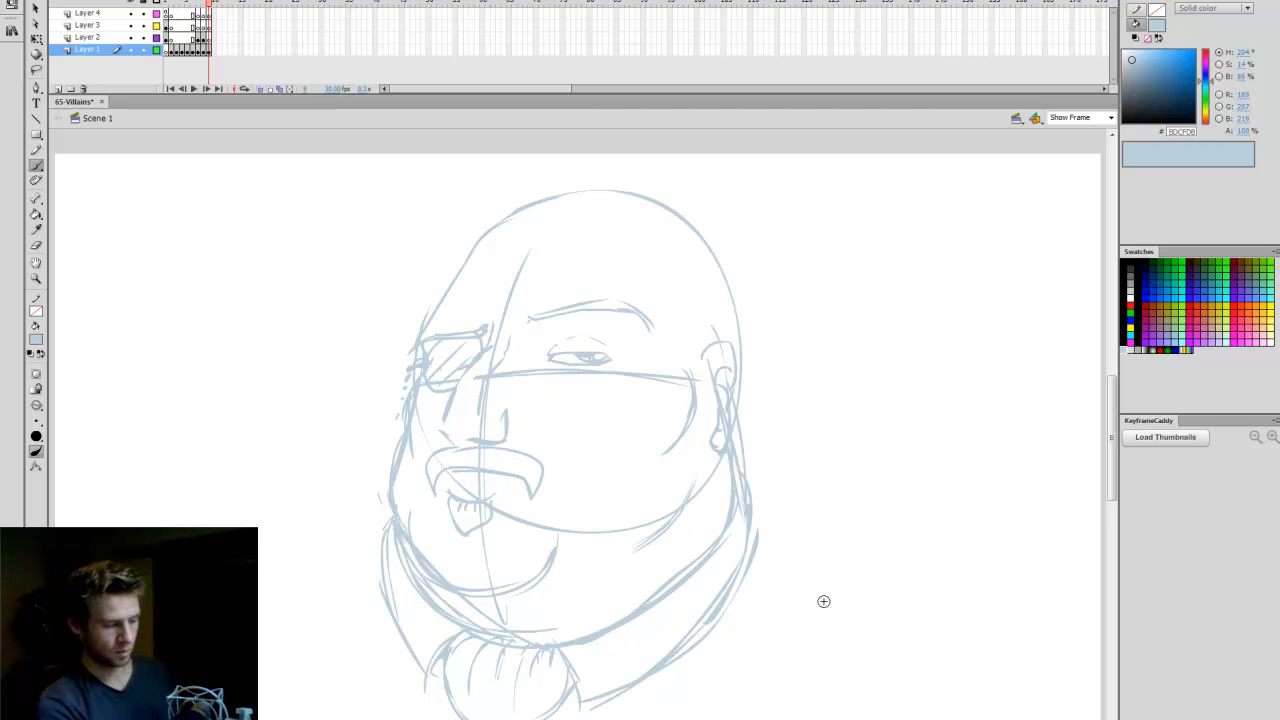
pyautogui.hotkey('ctrl', 'z')
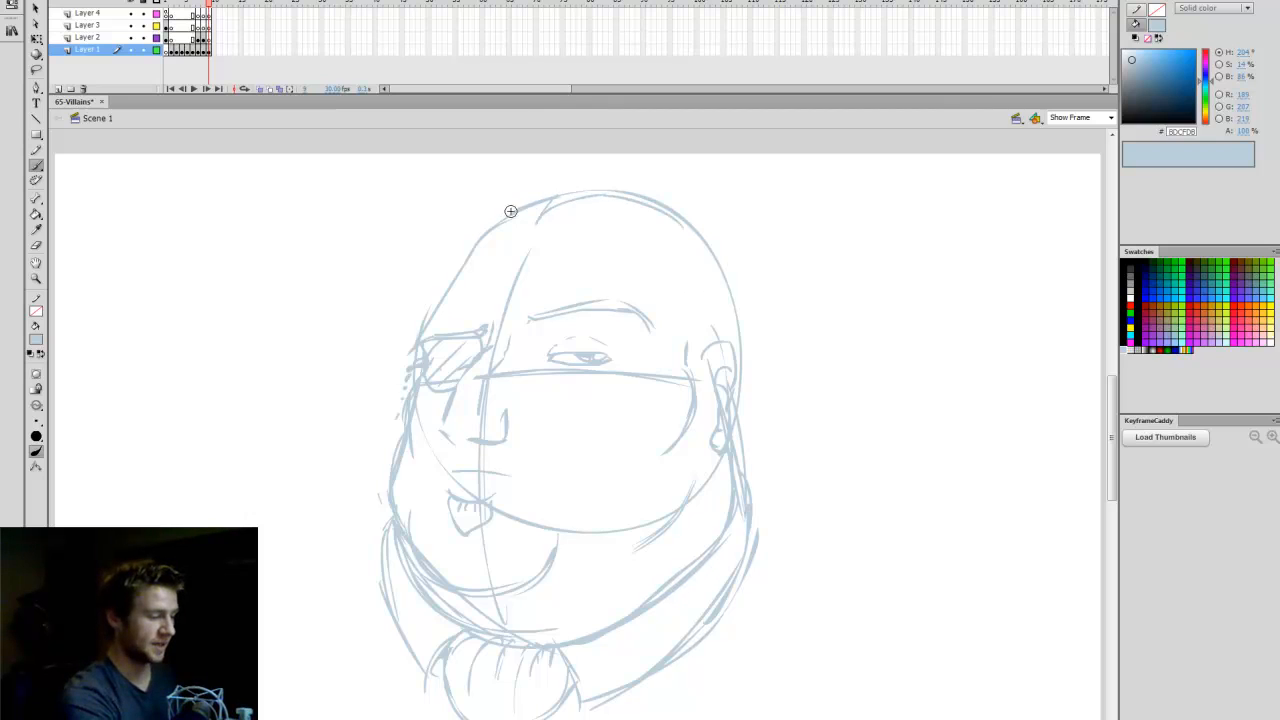
# Sketch the hair mass over the crown, with a sideburn before the ear and wavy locks curling out behind it.
pyautogui.moveTo(508, 212)
pyautogui.mouseDown()
pyautogui.moveTo(617, 182)
pyautogui.moveTo(645, 188)
pyautogui.moveTo(719, 228)
pyautogui.moveTo(720, 322)
pyautogui.mouseUp()
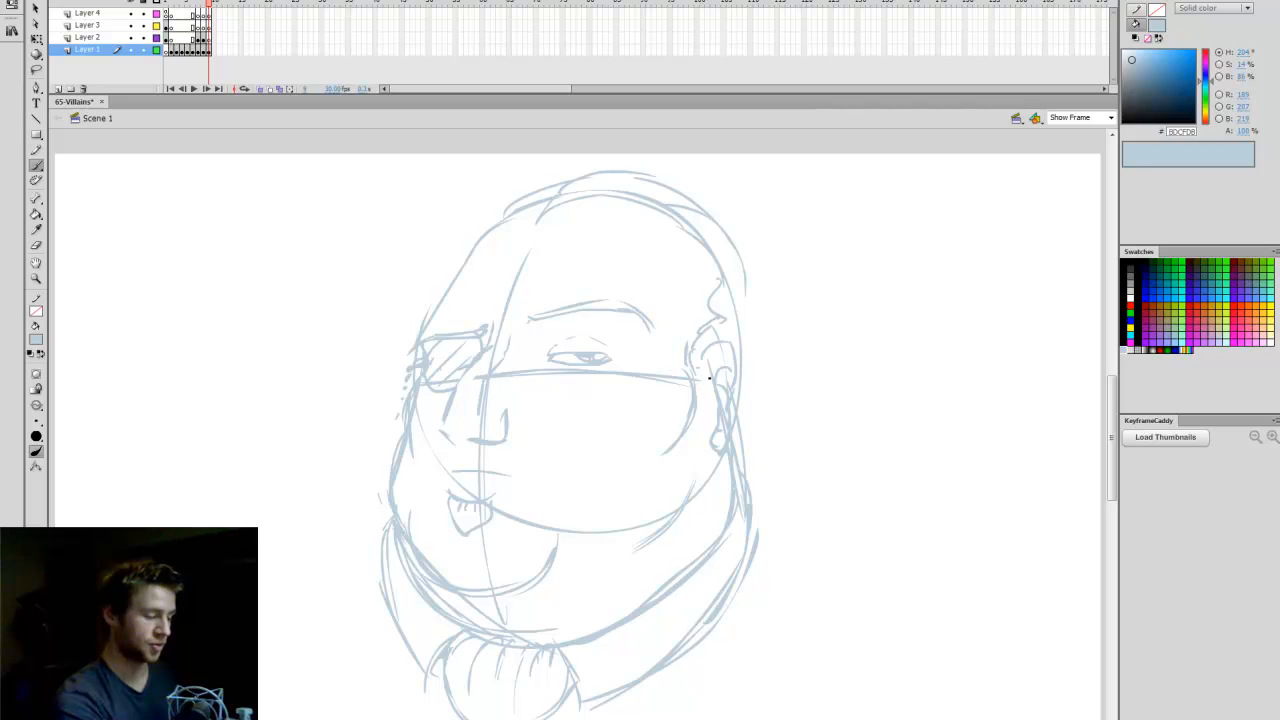
pyautogui.moveTo(709, 377); pyautogui.dragTo(712, 348)
pyautogui.moveTo(737, 260)
pyautogui.mouseDown()
pyautogui.moveTo(762, 297)
pyautogui.moveTo(767, 364)
pyautogui.moveTo(755, 436)
pyautogui.mouseUp()
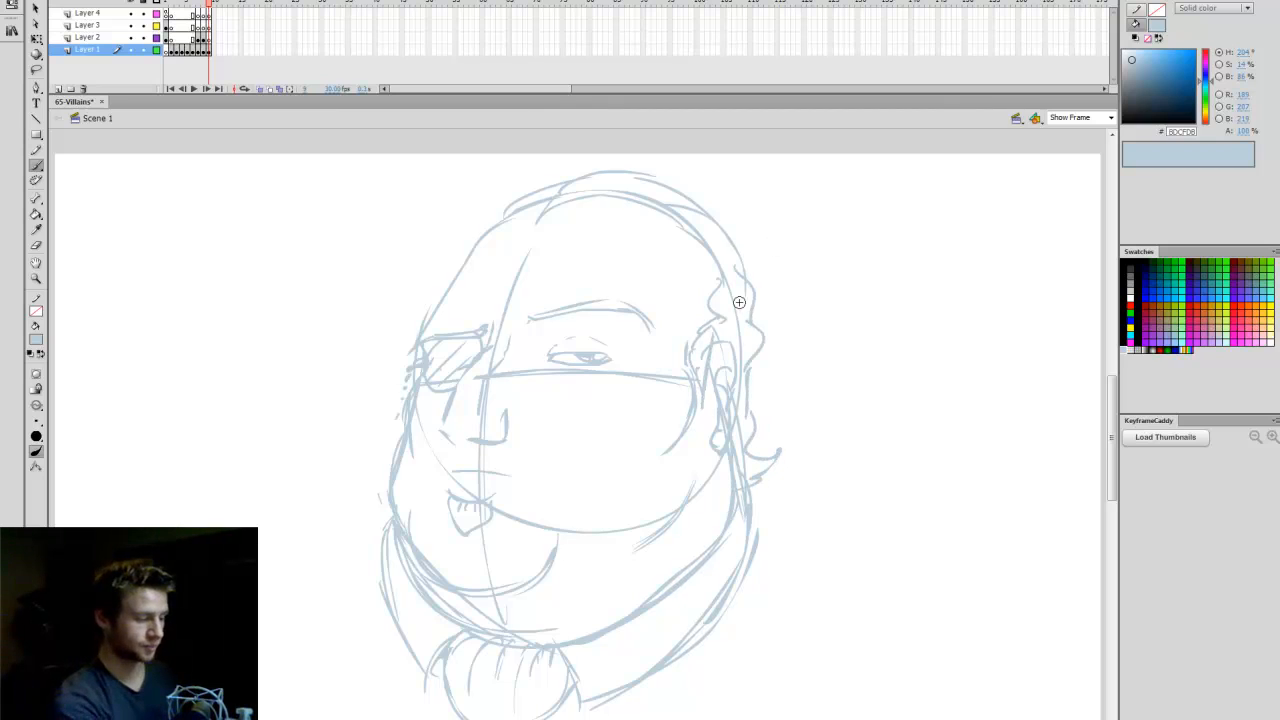
# Sketch a forehead crease above the near eyebrow and a bag beneath the near eye.
pyautogui.moveTo(540, 290); pyautogui.dragTo(655, 286)
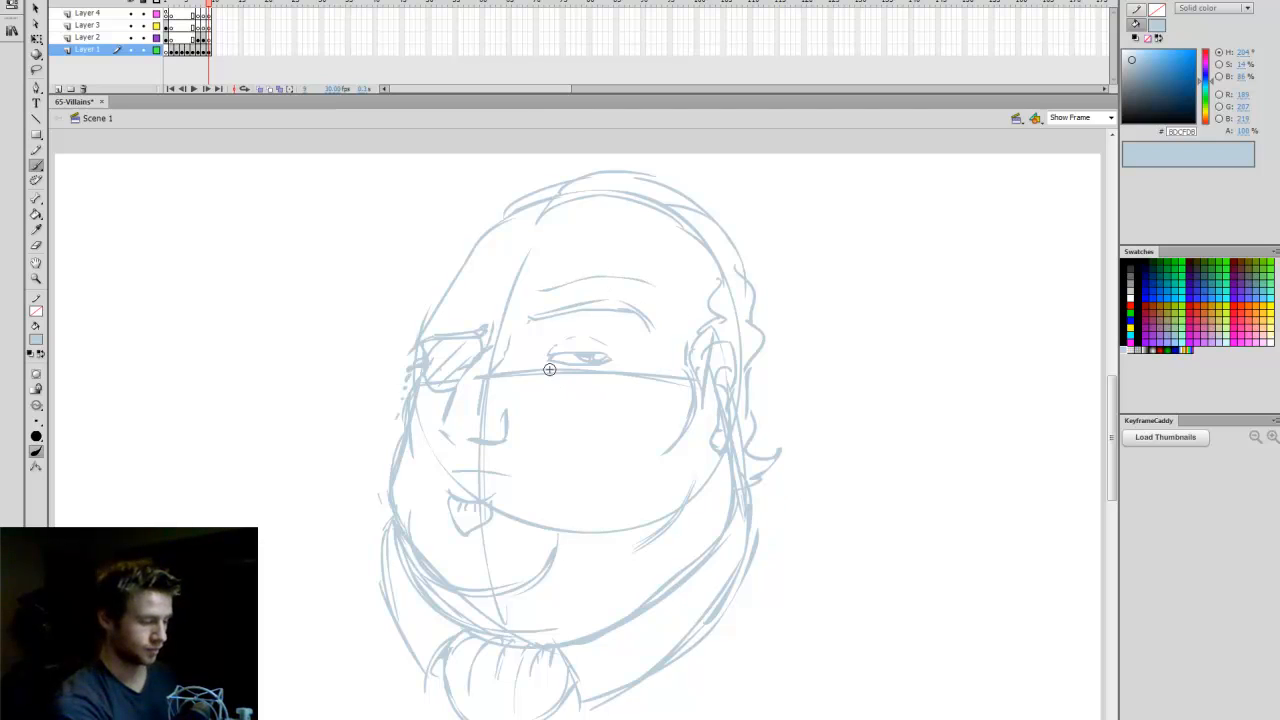
pyautogui.moveTo(549, 367); pyautogui.dragTo(600, 385)
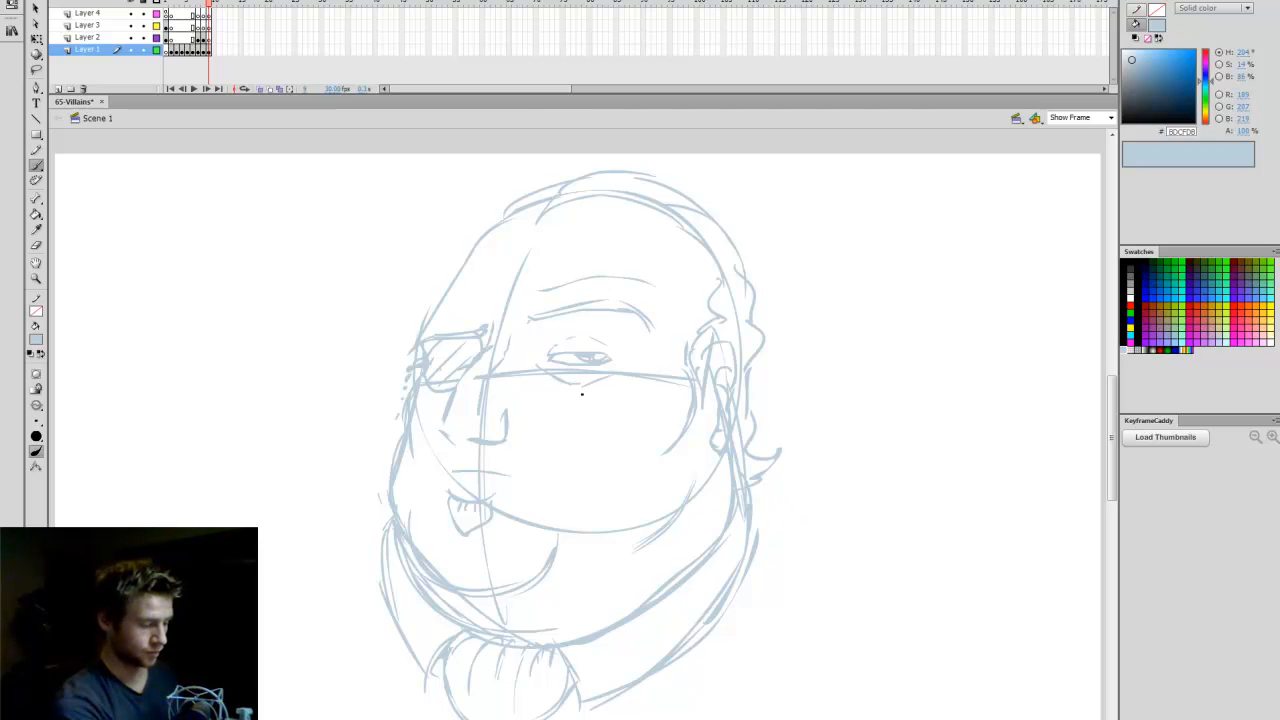
# Leave Layer 1 locked and ink the outline of the near eyebrow in black on Layer 2.
pyautogui.click(200, 38)
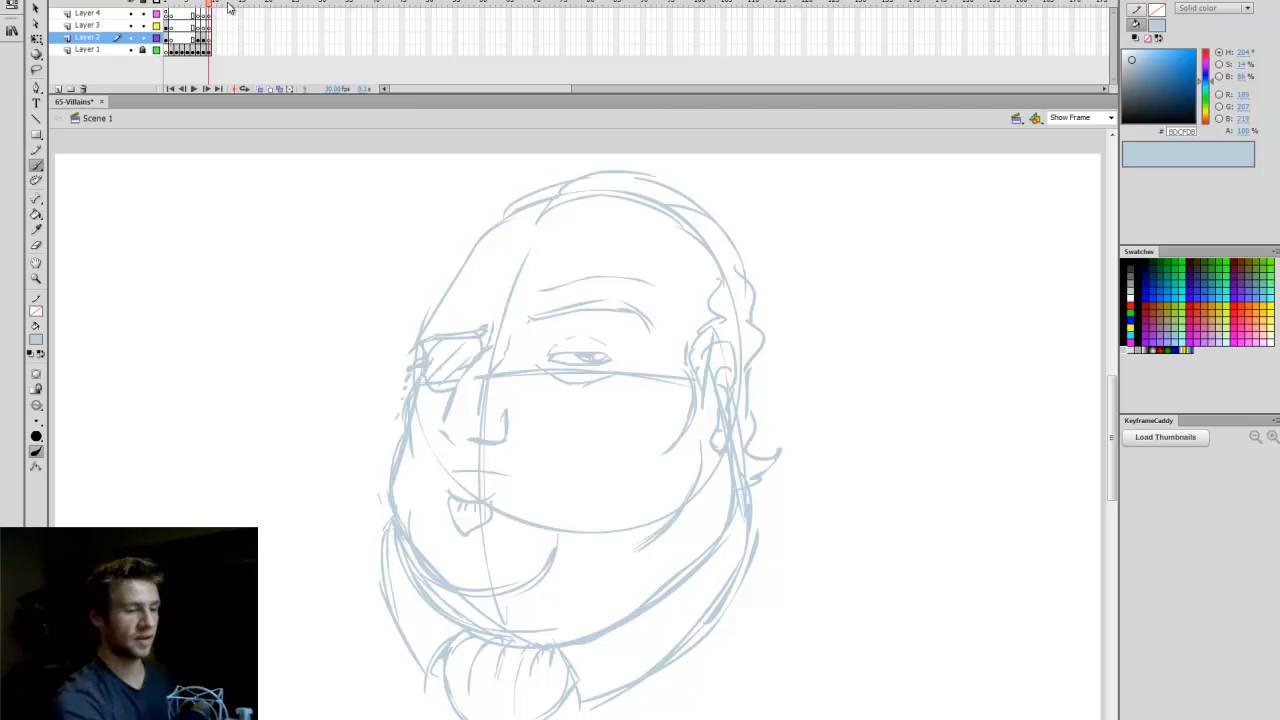
pyautogui.click(1066, 118)
pyautogui.write('300')
pyautogui.press('Return')
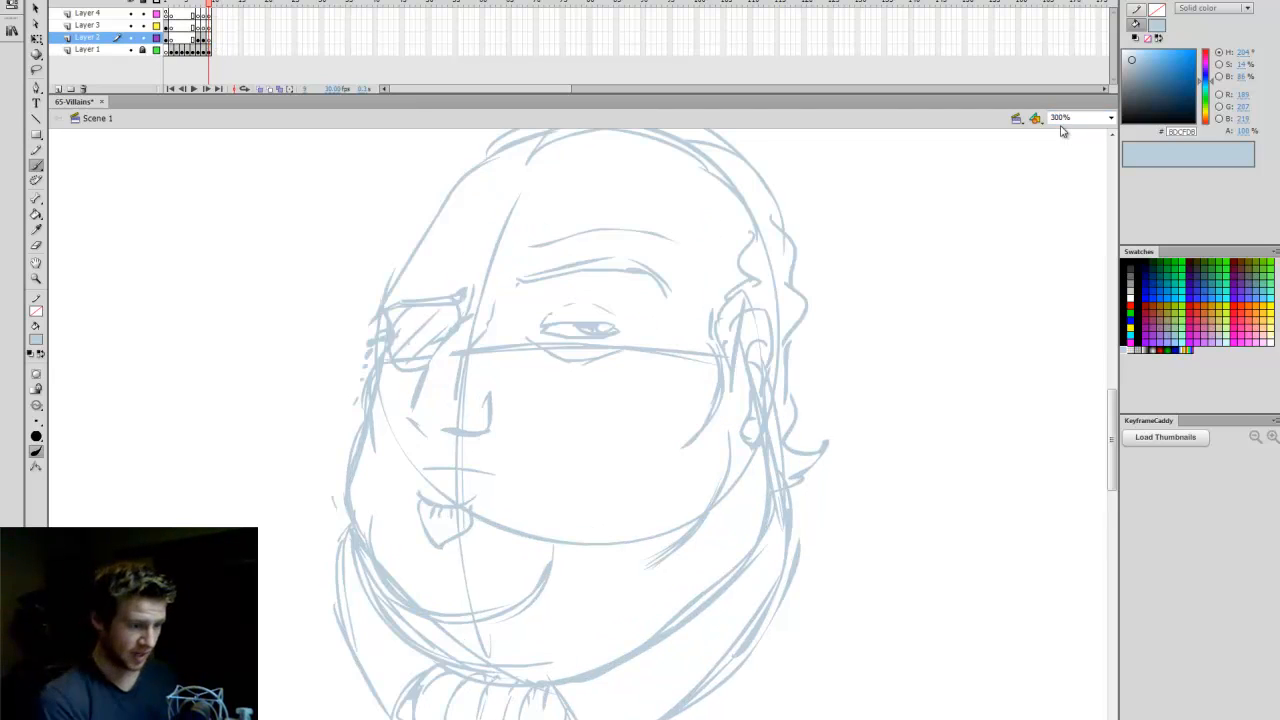
pyautogui.click(1132, 264)
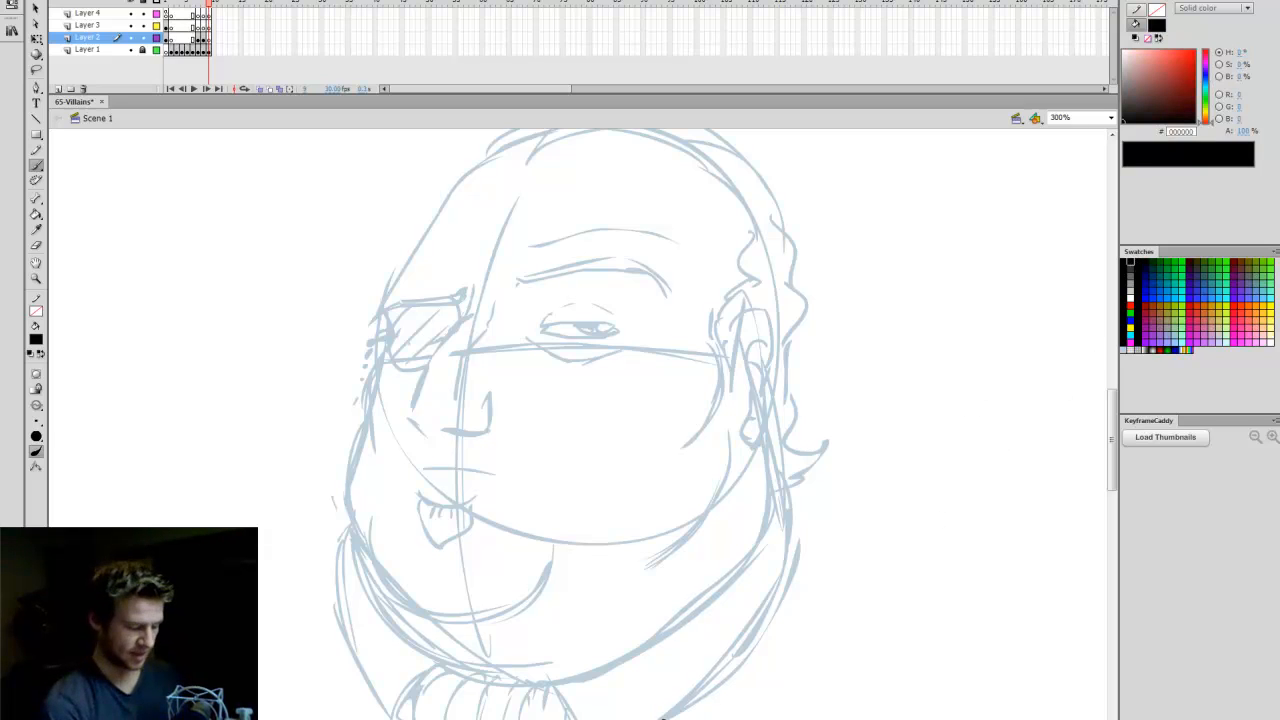
pyautogui.hscroll(-2, 548, 291)
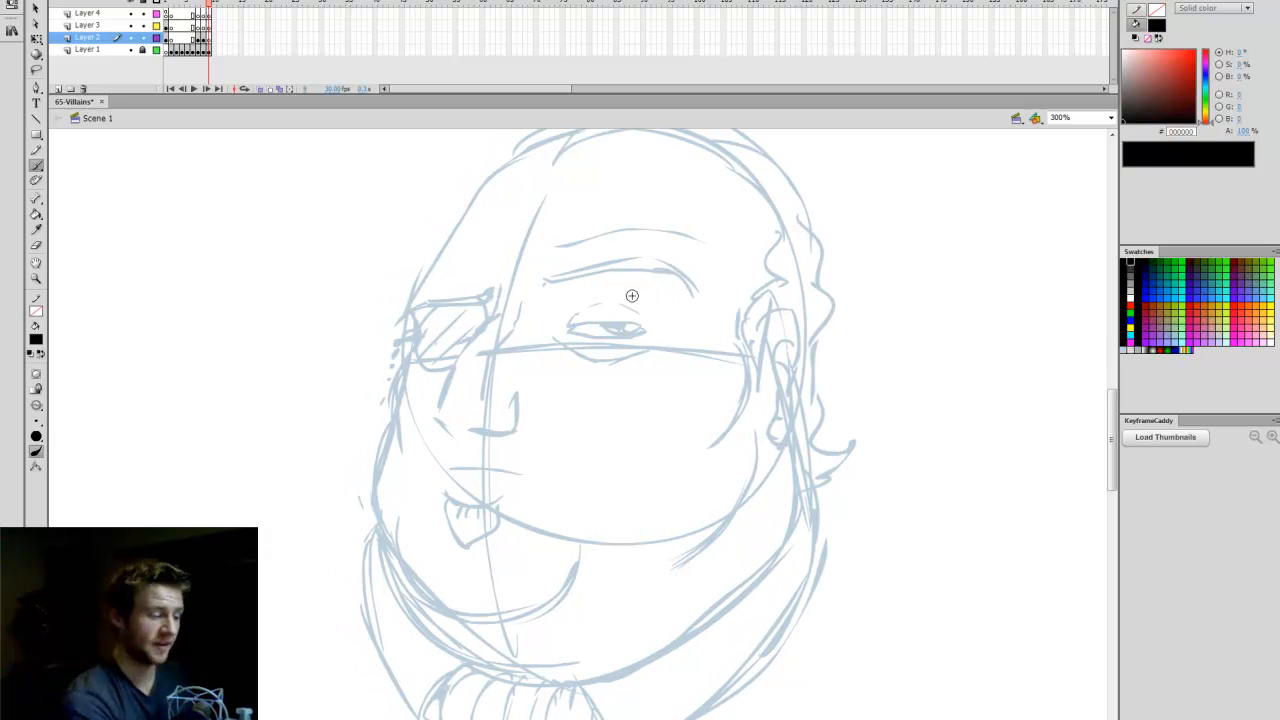
pyautogui.moveTo(577, 288)
pyautogui.mouseDown()
pyautogui.moveTo(635, 275)
pyautogui.moveTo(689, 291)
pyautogui.mouseUp()
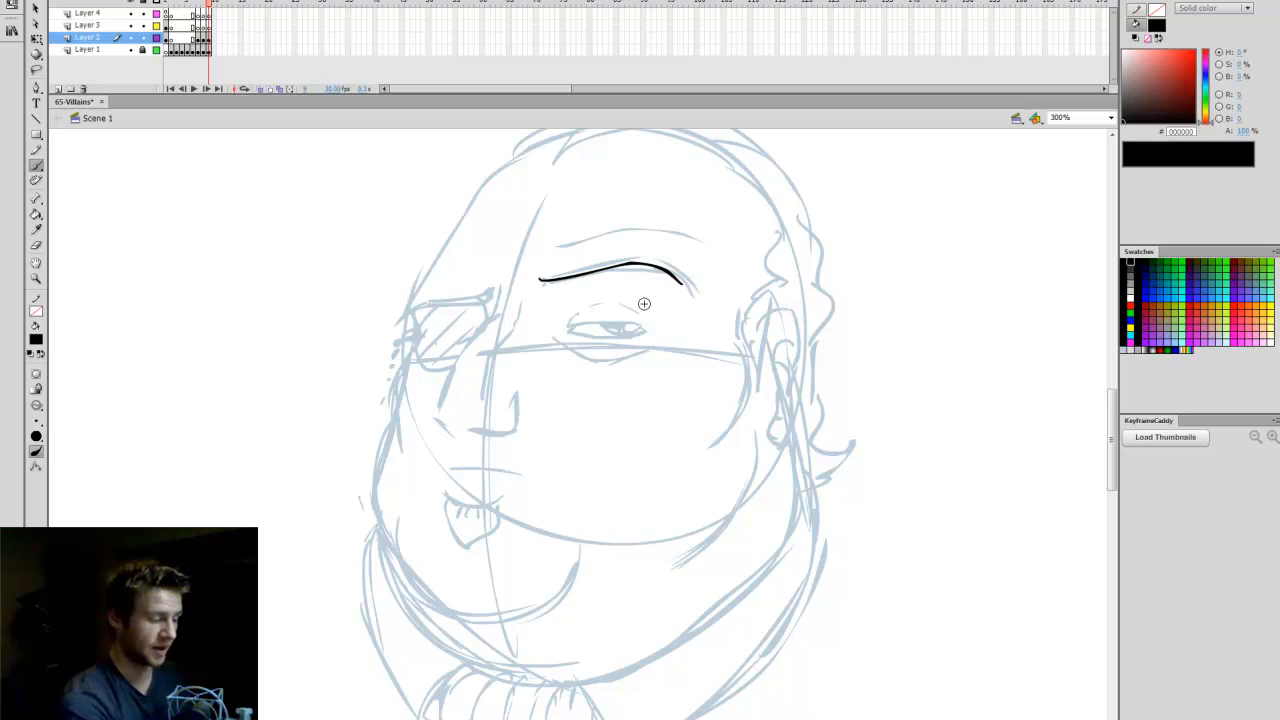
pyautogui.hotkey('ctrl', 'z')
pyautogui.moveTo(540, 279); pyautogui.dragTo(695, 290)
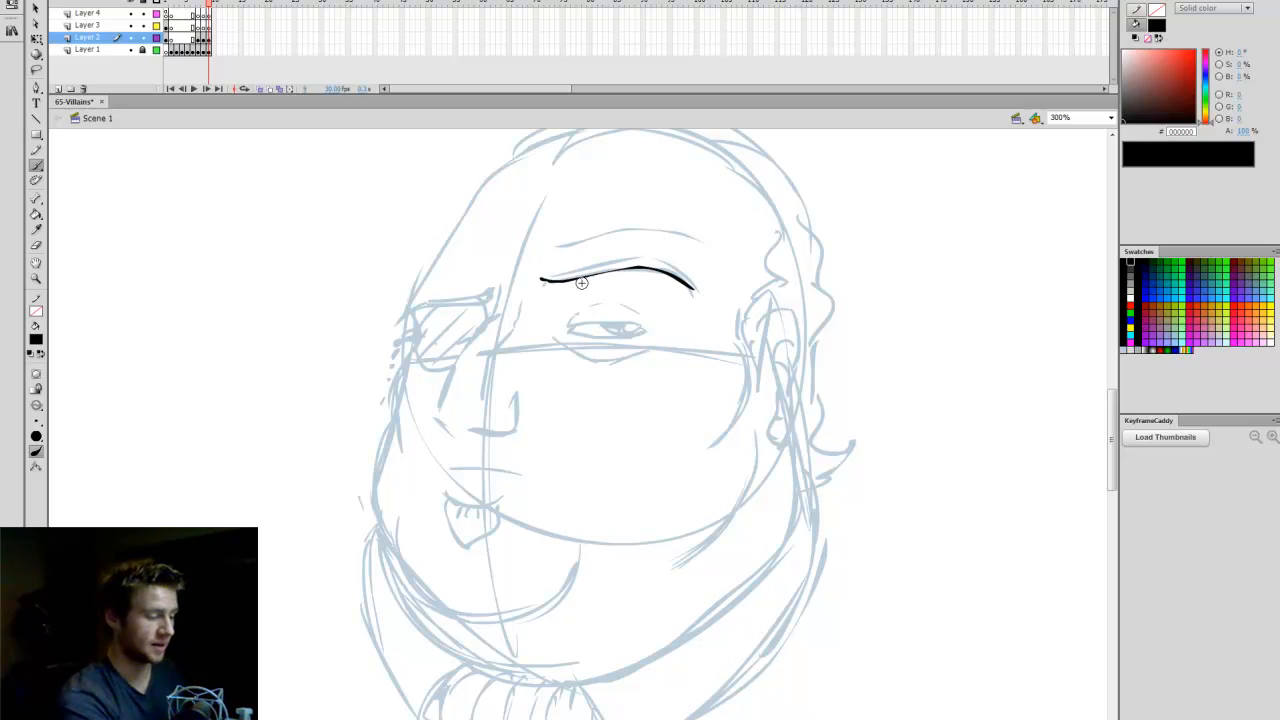
pyautogui.moveTo(542, 279); pyautogui.dragTo(630, 262)
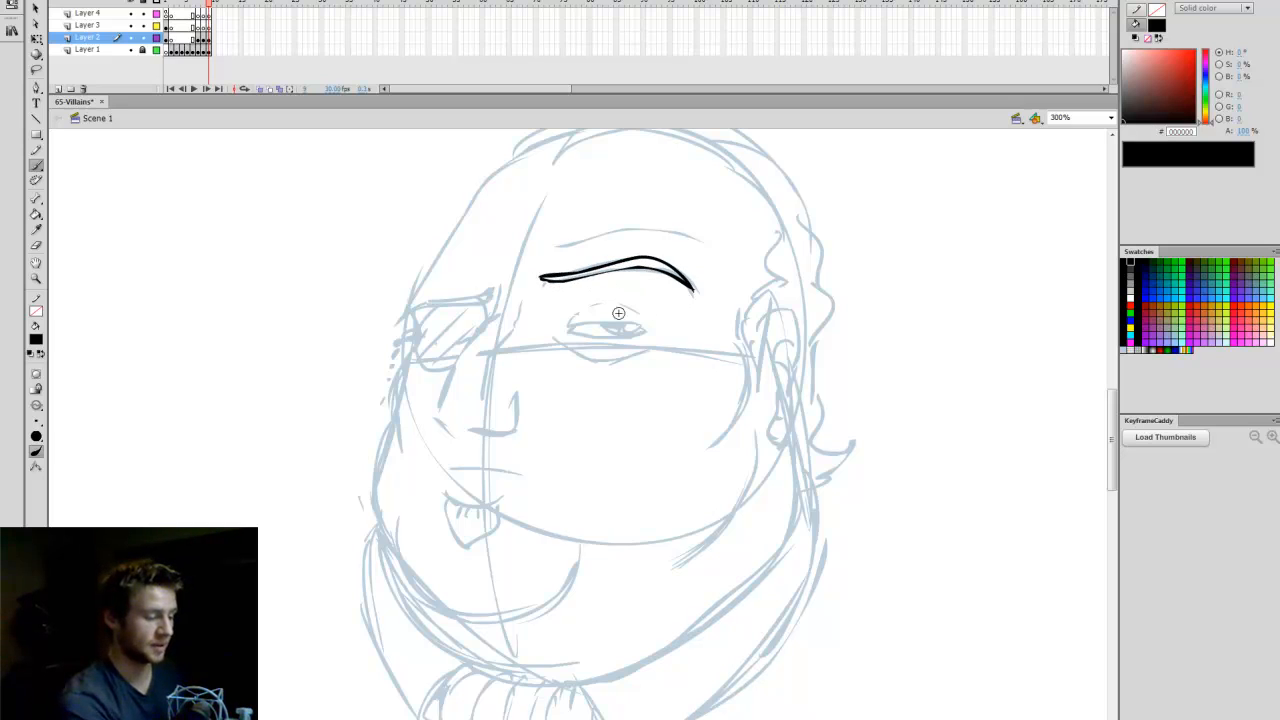
# Ink the near eye, fill its pupil with black, and add the eyelid crease and the bag beneath it.
pyautogui.moveTo(568, 321)
pyautogui.mouseDown()
pyautogui.moveTo(645, 331)
pyautogui.moveTo(581, 341)
pyautogui.moveTo(631, 323)
pyautogui.mouseUp()
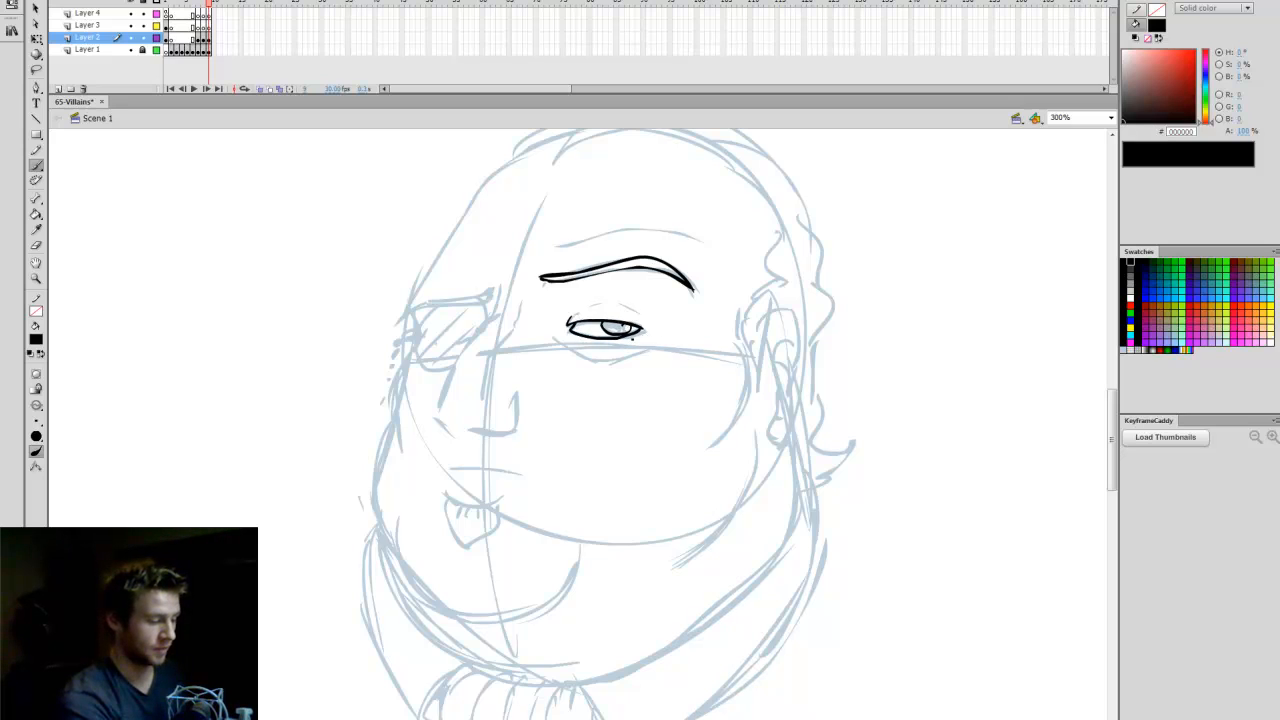
pyautogui.press('k')
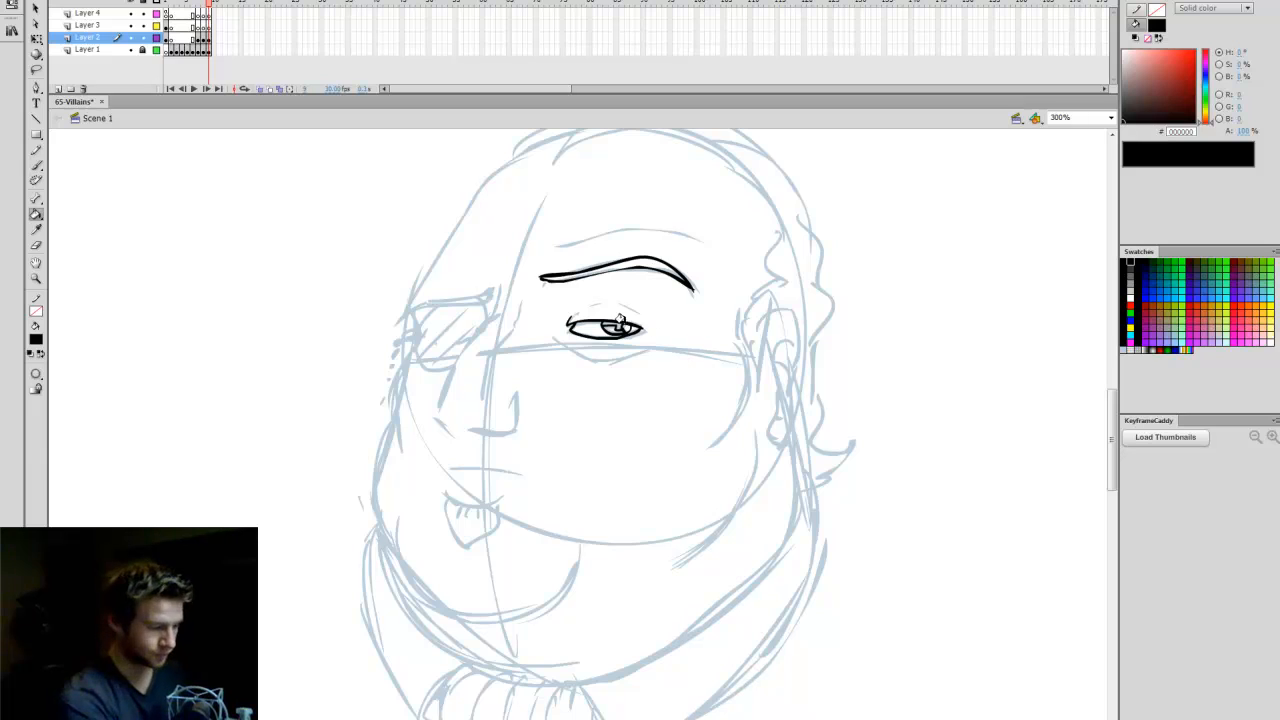
pyautogui.click(613, 323)
pyautogui.press('b')
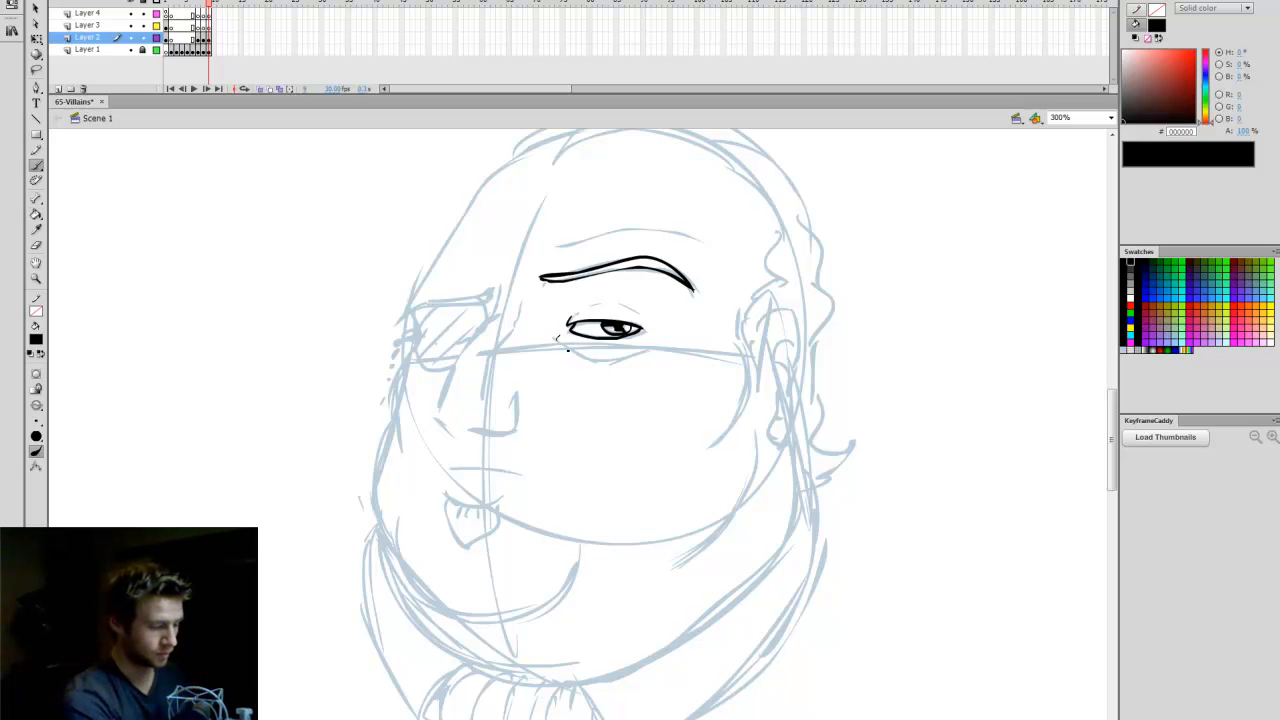
pyautogui.moveTo(557, 339)
pyautogui.mouseDown()
pyautogui.moveTo(592, 366)
pyautogui.moveTo(636, 350)
pyautogui.mouseUp()
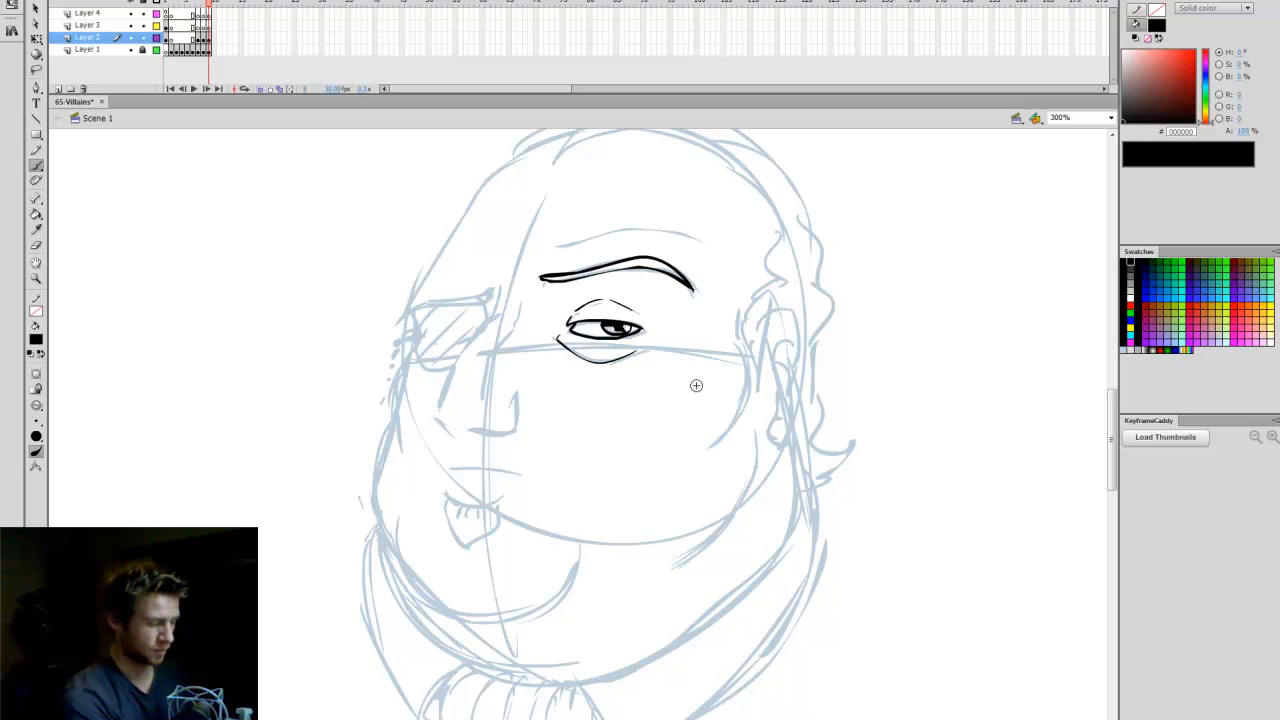
# Ink the nose with its bridge, tip and nostril, plus the short crease between the brows.
pyautogui.moveTo(497, 297)
pyautogui.mouseDown()
pyautogui.moveTo(450, 368)
pyautogui.moveTo(441, 410)
pyautogui.moveTo(460, 432)
pyautogui.mouseUp()
pyautogui.hotkey('ctrl', 'z')
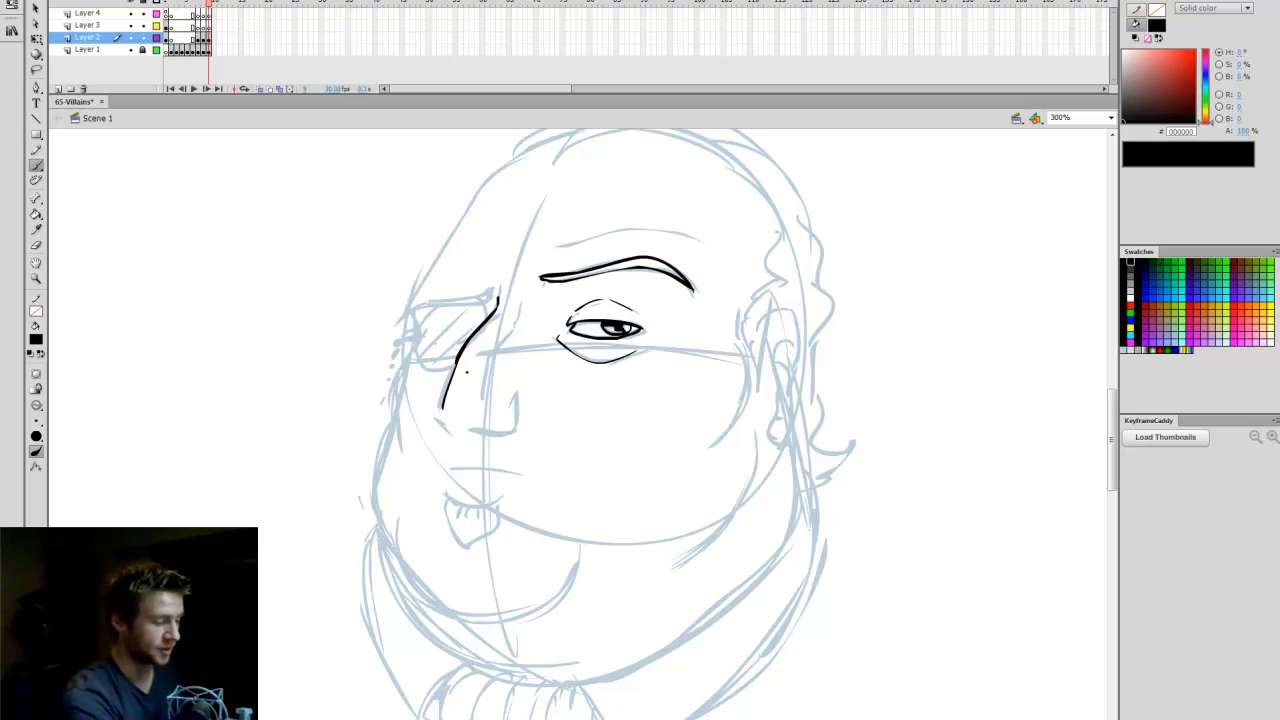
pyautogui.moveTo(442, 402)
pyautogui.mouseDown()
pyautogui.moveTo(436, 418)
pyautogui.moveTo(455, 434)
pyautogui.moveTo(476, 431)
pyautogui.moveTo(463, 432)
pyautogui.moveTo(506, 391)
pyautogui.moveTo(486, 396)
pyautogui.mouseUp()
pyautogui.hotkey('ctrl', 'z')
pyautogui.hotkey('ctrl', 'z')
pyautogui.hotkey('ctrl', 'z')
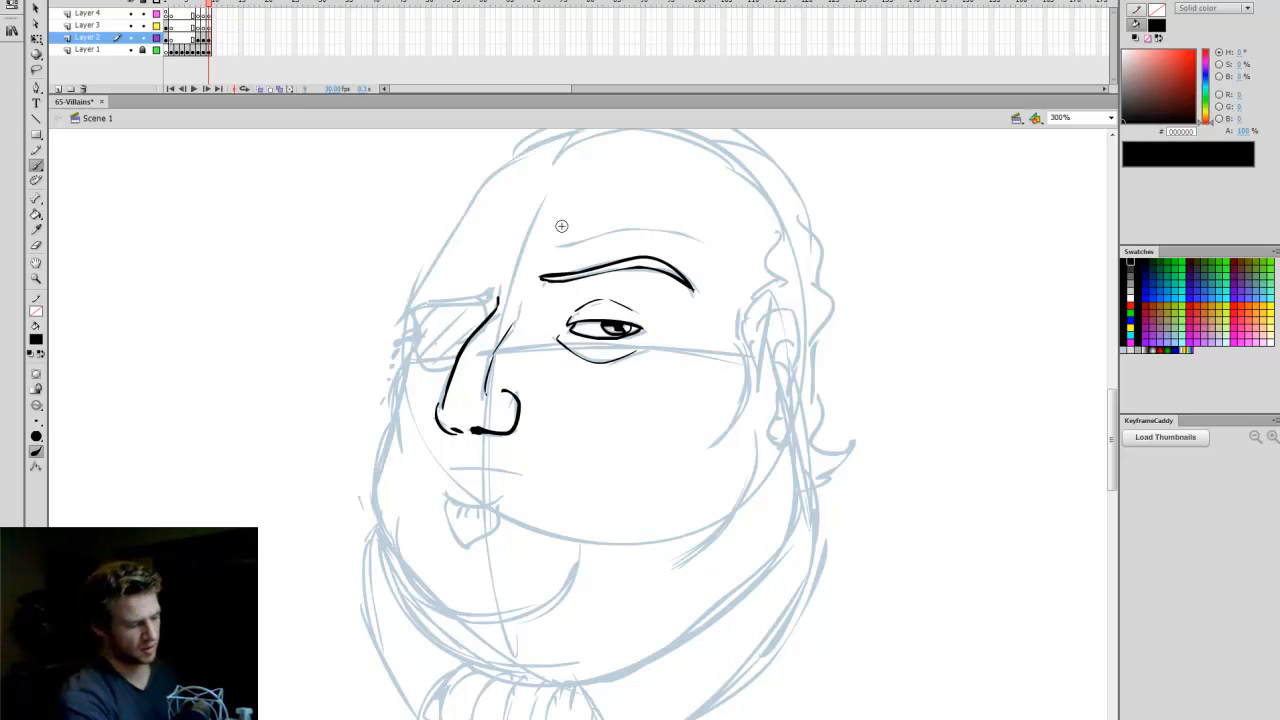
pyautogui.moveTo(520, 297); pyautogui.dragTo(515, 313)
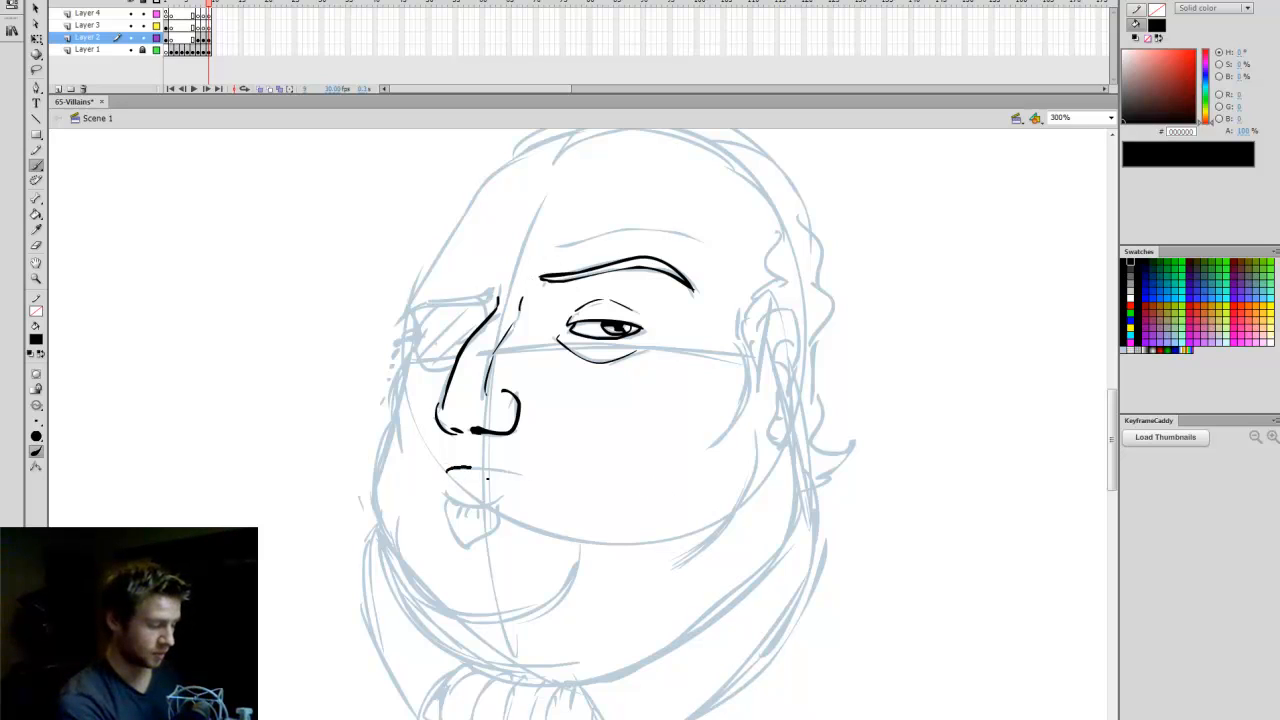
# Ink the mouth with its pointed goatee, and the far eyebrow with the diagonally hatched eye patch.
pyautogui.moveTo(472, 467)
pyautogui.mouseDown()
pyautogui.moveTo(476, 501)
pyautogui.moveTo(512, 495)
pyautogui.moveTo(470, 540)
pyautogui.mouseUp()
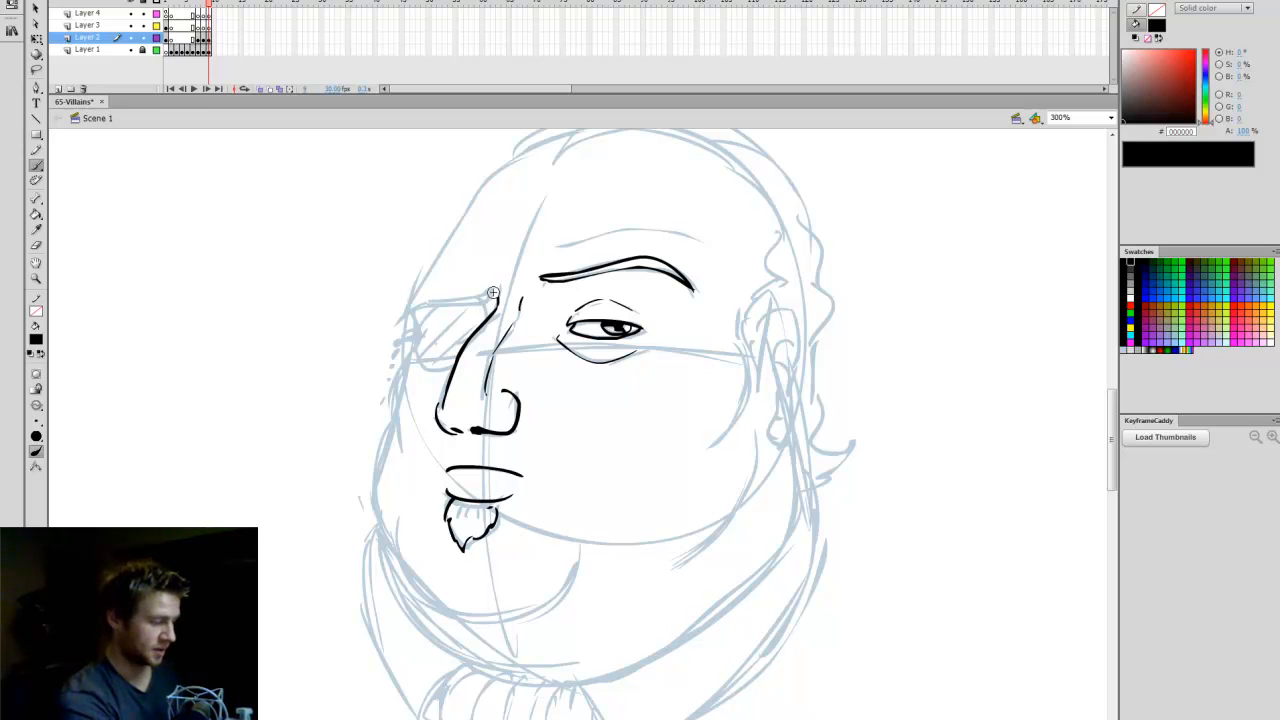
pyautogui.moveTo(458, 300)
pyautogui.mouseDown()
pyautogui.moveTo(416, 312)
pyautogui.moveTo(495, 289)
pyautogui.mouseUp()
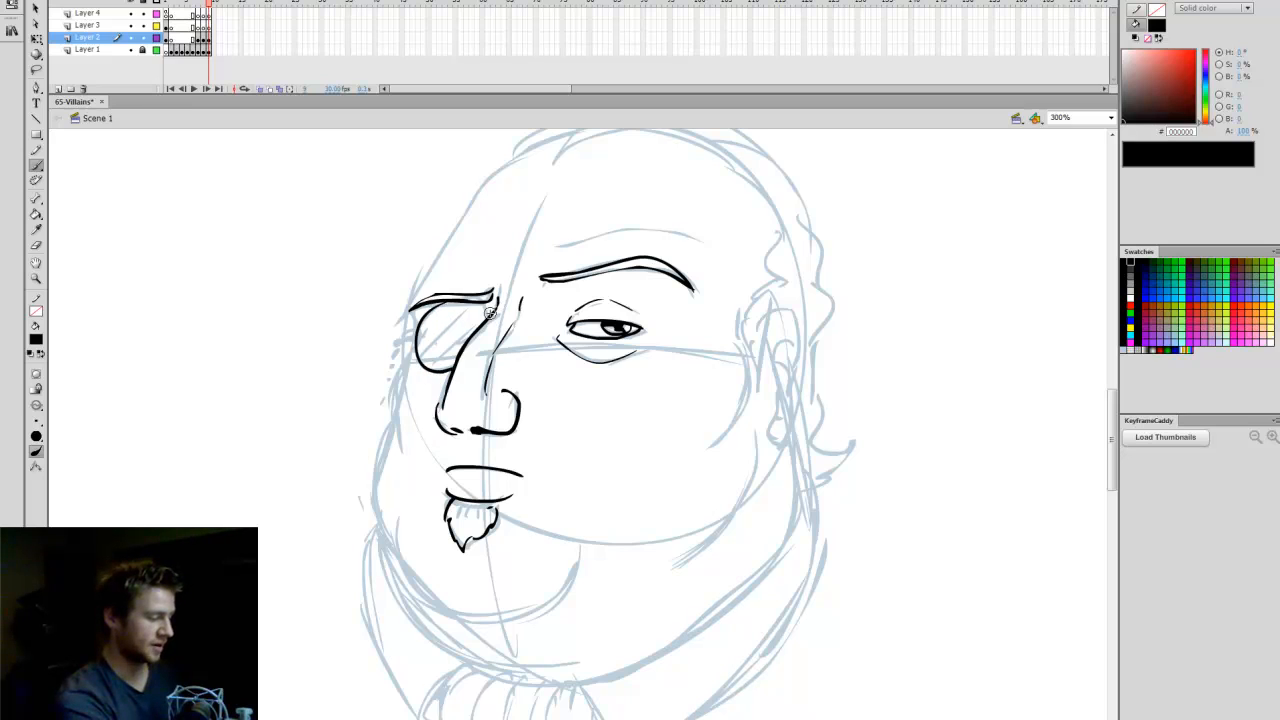
pyautogui.moveTo(470, 295)
pyautogui.mouseDown()
pyautogui.moveTo(440, 357)
pyautogui.moveTo(414, 360)
pyautogui.moveTo(447, 308)
pyautogui.moveTo(438, 267)
pyautogui.mouseUp()
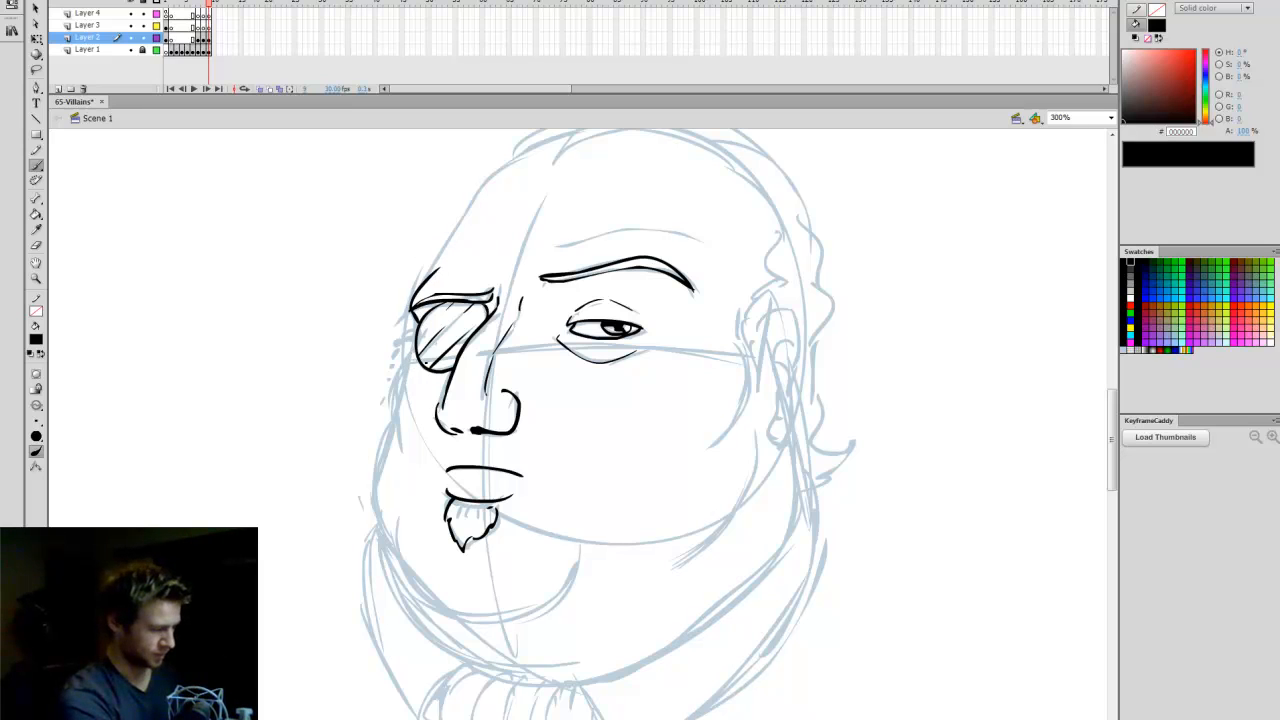
# Ink the far cheek and chin, and sweep the double chin's outline round to below the near ear.
pyautogui.moveTo(412, 350)
pyautogui.mouseDown()
pyautogui.moveTo(381, 508)
pyautogui.moveTo(403, 544)
pyautogui.moveTo(401, 572)
pyautogui.moveTo(472, 632)
pyautogui.moveTo(578, 572)
pyautogui.mouseUp()
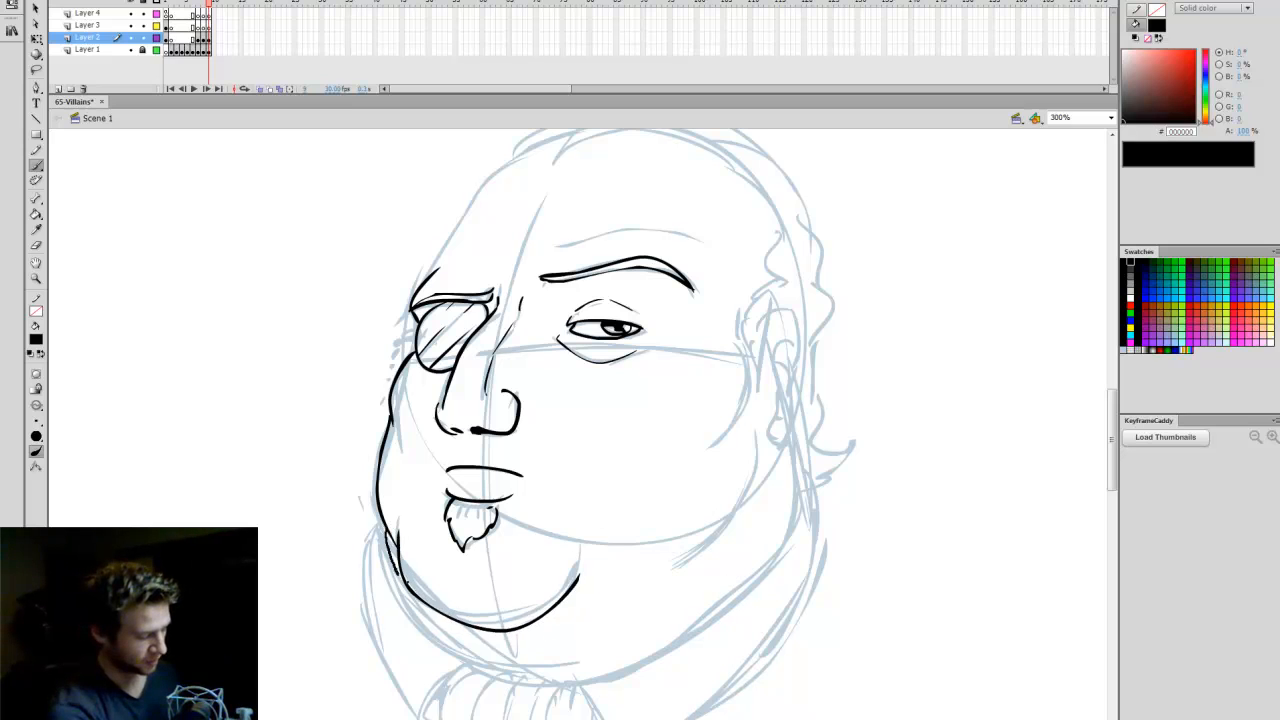
pyautogui.moveTo(396, 574)
pyautogui.mouseDown()
pyautogui.moveTo(438, 630)
pyautogui.moveTo(536, 682)
pyautogui.mouseUp()
pyautogui.hotkey('ctrl', 'z')
pyautogui.moveTo(382, 524)
pyautogui.mouseDown()
pyautogui.moveTo(410, 604)
pyautogui.moveTo(632, 662)
pyautogui.moveTo(788, 450)
pyautogui.mouseUp()
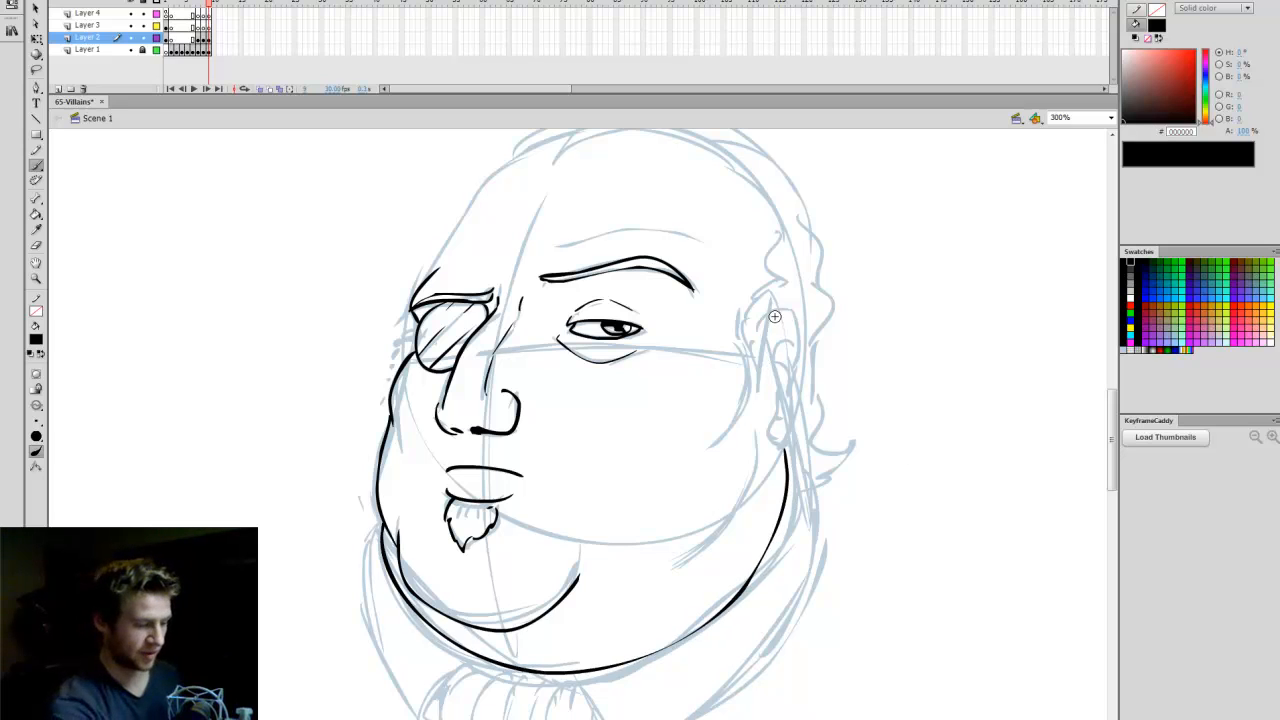
# Ink the near ear with its inner folds and the curved cheek lines in front of and below it.
pyautogui.moveTo(774, 316)
pyautogui.mouseDown()
pyautogui.moveTo(784, 312)
pyautogui.moveTo(798, 366)
pyautogui.moveTo(776, 440)
pyautogui.moveTo(774, 370)
pyautogui.moveTo(784, 394)
pyautogui.mouseUp()
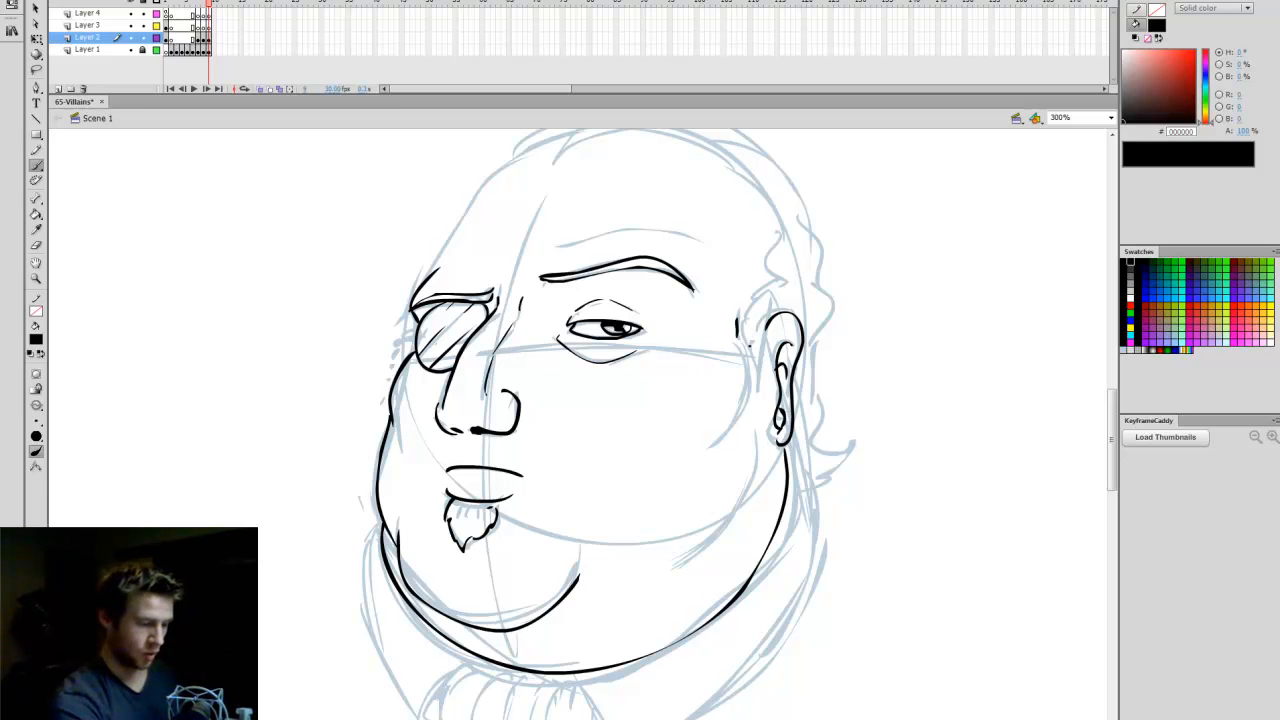
pyautogui.moveTo(737, 322)
pyautogui.mouseDown()
pyautogui.moveTo(751, 420)
pyautogui.moveTo(712, 544)
pyautogui.mouseUp()
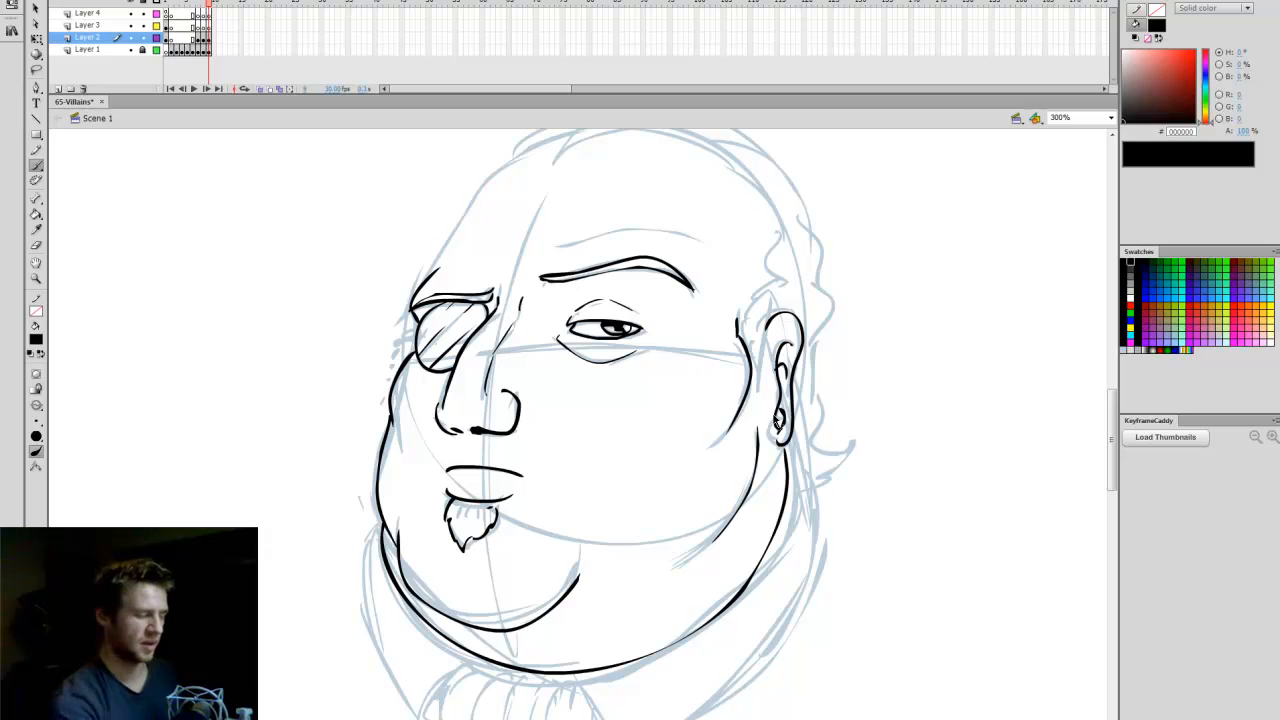
# Redraw the inked jowl line so it curves smoothly from below the ear toward the double chin.
pyautogui.hotkey('ctrl', 'z')
pyautogui.moveTo(760, 418)
pyautogui.mouseDown()
pyautogui.moveTo(740, 510)
pyautogui.moveTo(705, 558)
pyautogui.mouseUp()
pyautogui.hotkey('ctrl', 'z')
pyautogui.hotkey('ctrl', 'y')
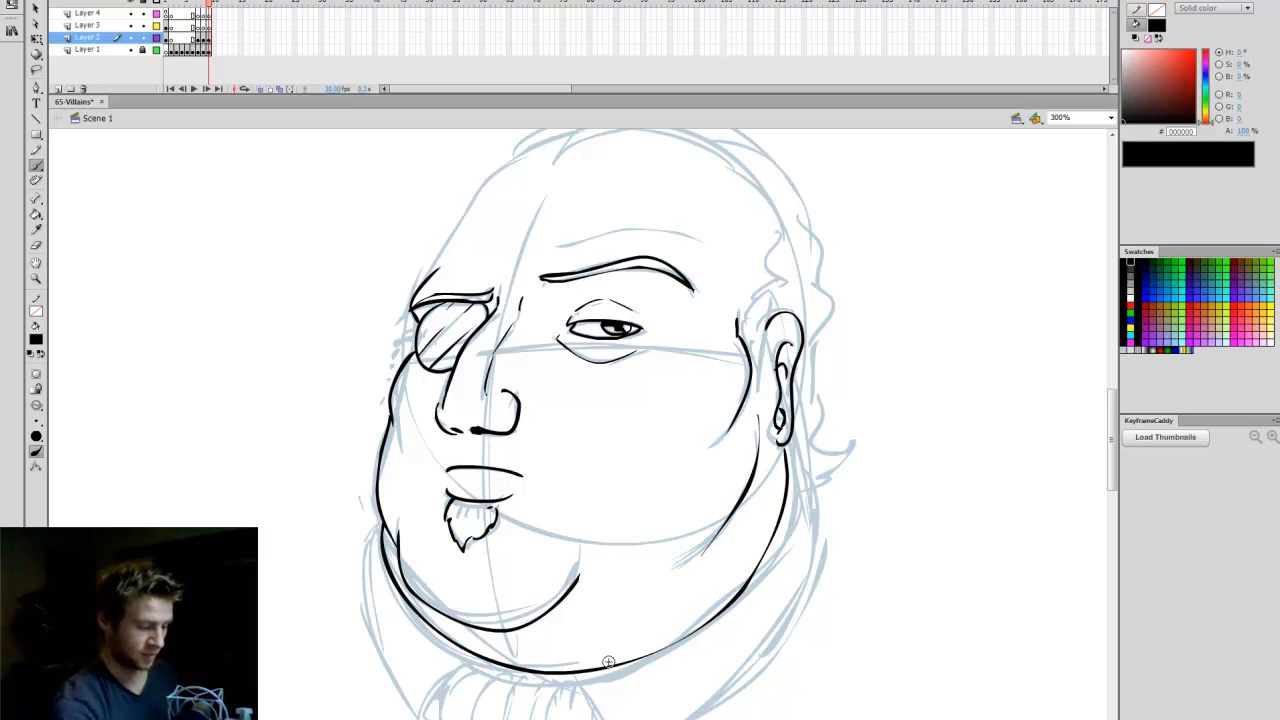
pyautogui.hotkey('ctrl', 'z')
pyautogui.moveTo(760, 420); pyautogui.dragTo(690, 564)
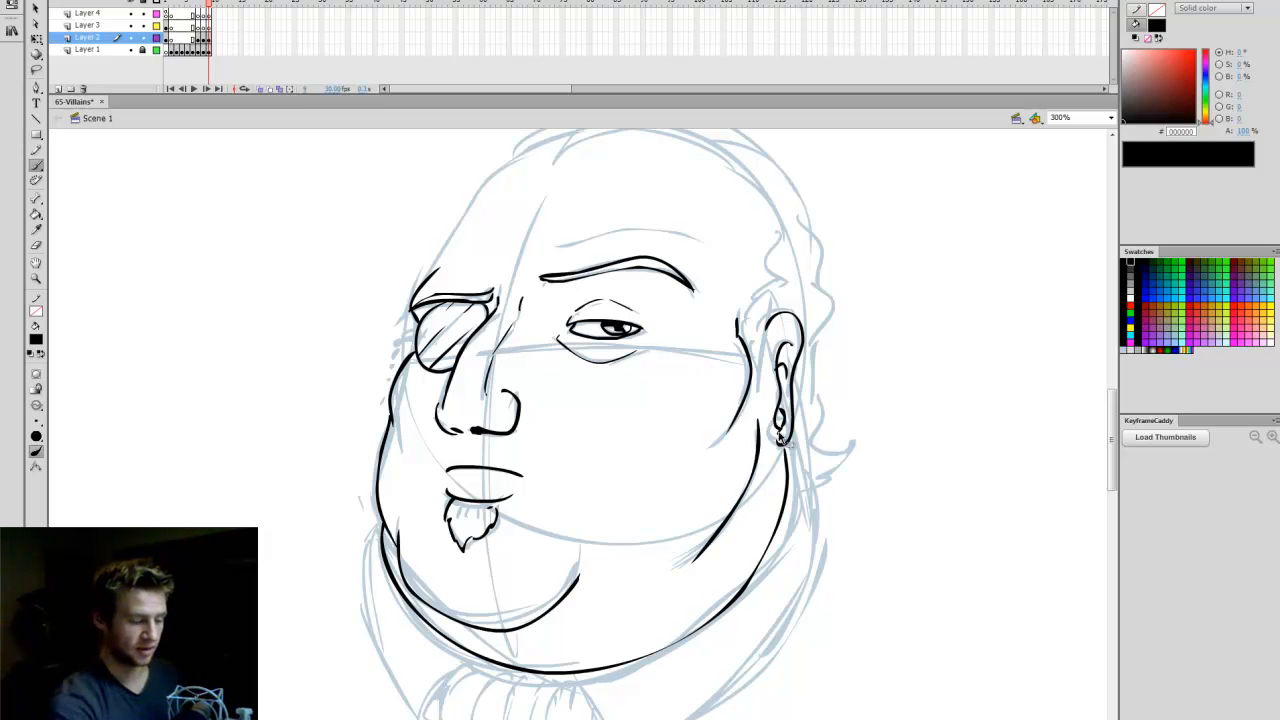
pyautogui.hotkey('ctrl', 'z')
pyautogui.moveTo(760, 416)
pyautogui.mouseDown()
pyautogui.moveTo(758, 468)
pyautogui.moveTo(712, 540)
pyautogui.mouseUp()
pyautogui.hotkey('ctrl', 'z')
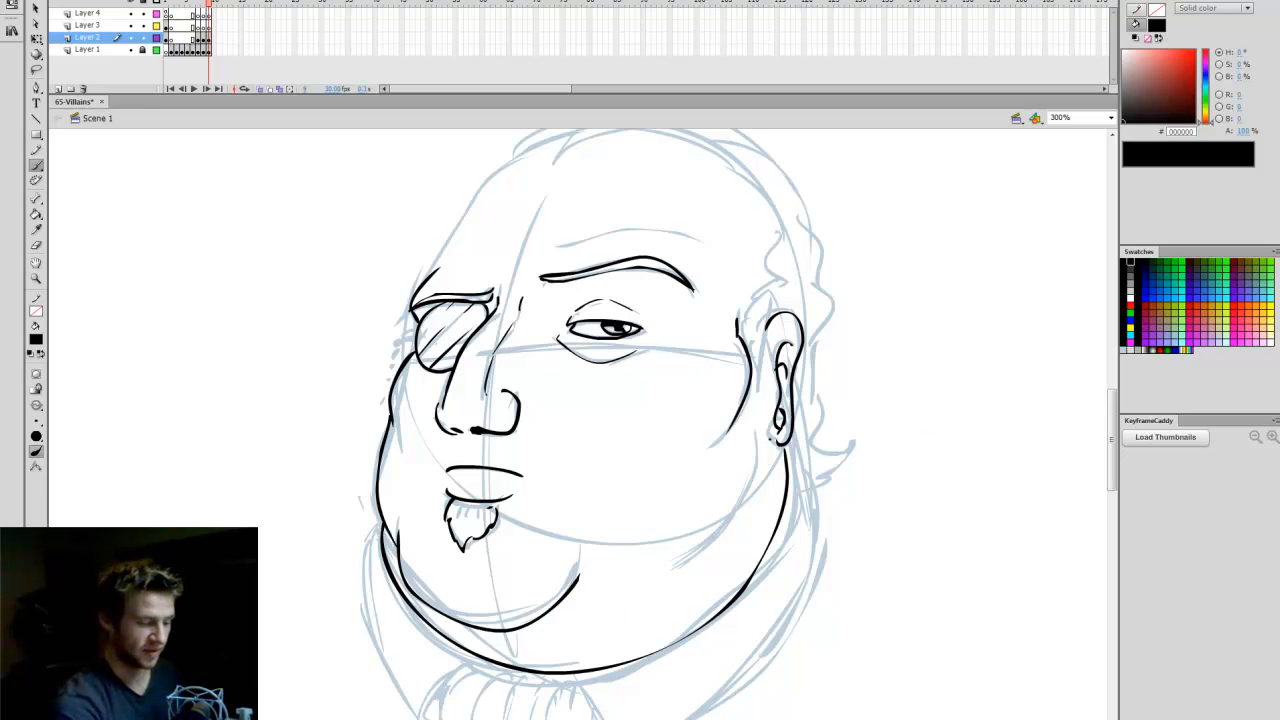
pyautogui.moveTo(760, 432); pyautogui.dragTo(705, 556)
pyautogui.hotkey('ctrl', 'z')
pyautogui.moveTo(757, 430)
pyautogui.mouseDown()
pyautogui.moveTo(682, 568)
pyautogui.moveTo(745, 519)
pyautogui.mouseUp()
pyautogui.press('e')
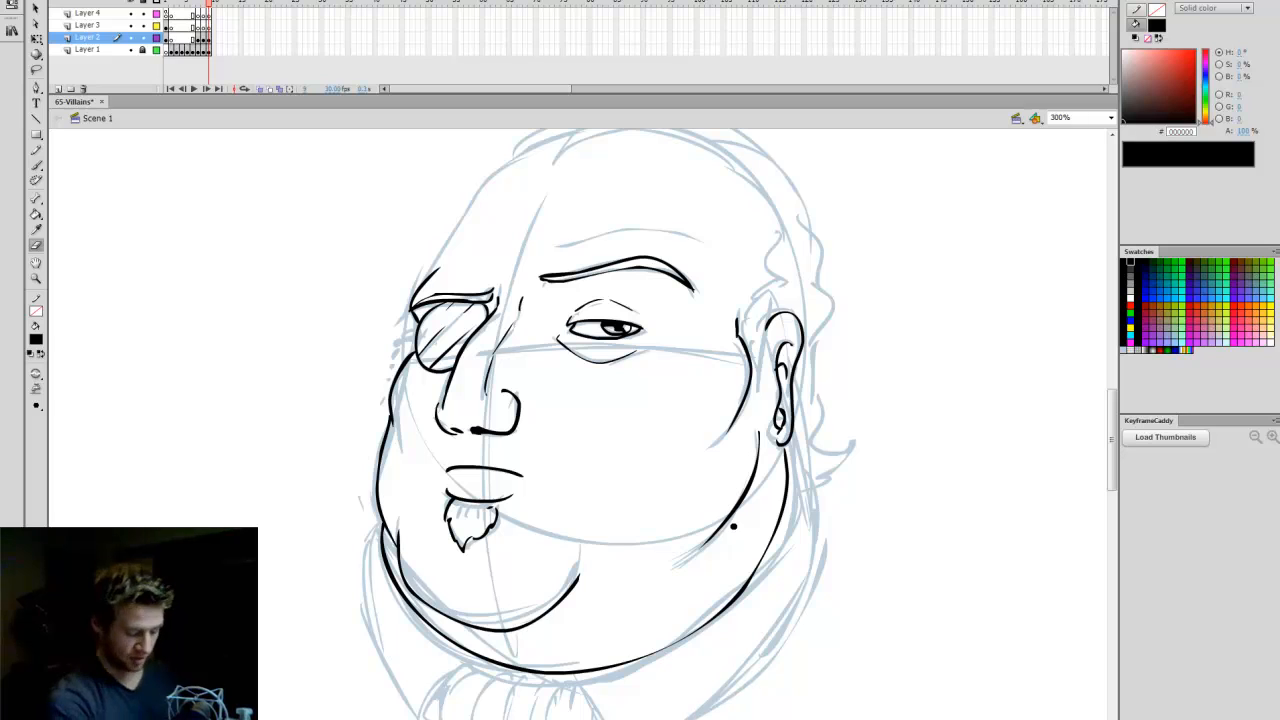
pyautogui.press('b')
pyautogui.moveTo(1113, 408); pyautogui.dragTo(1112, 383)
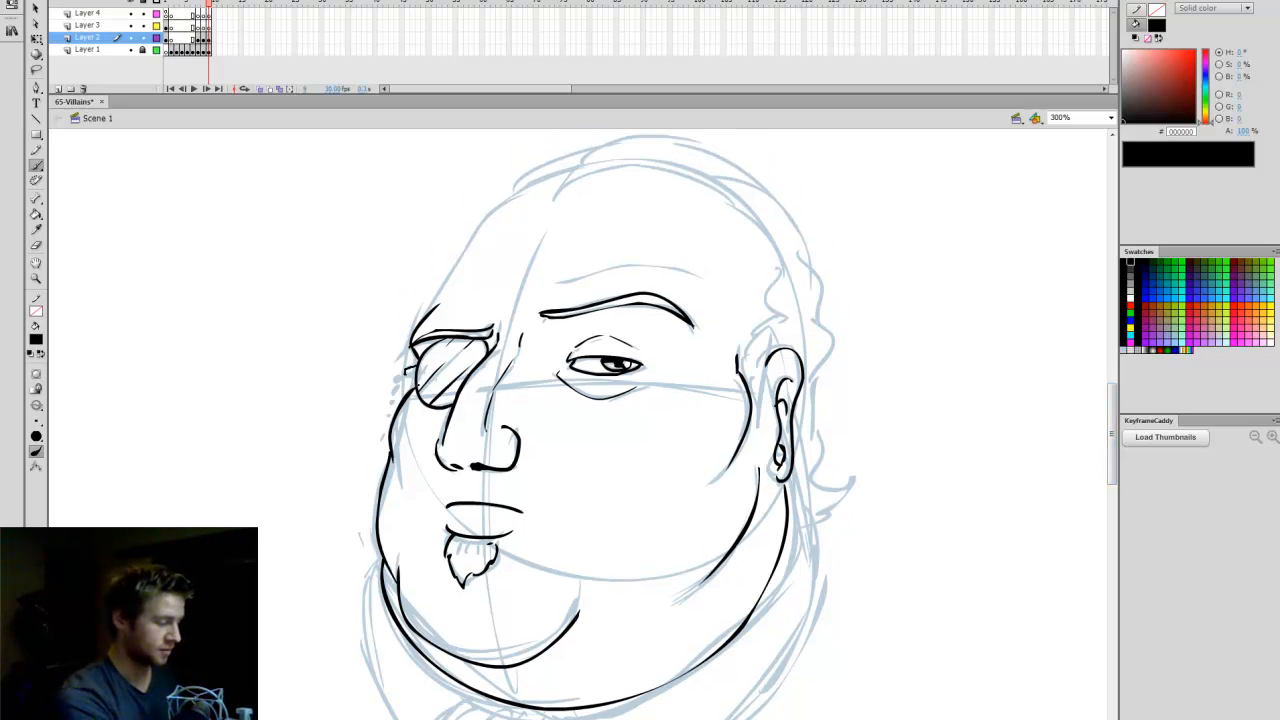
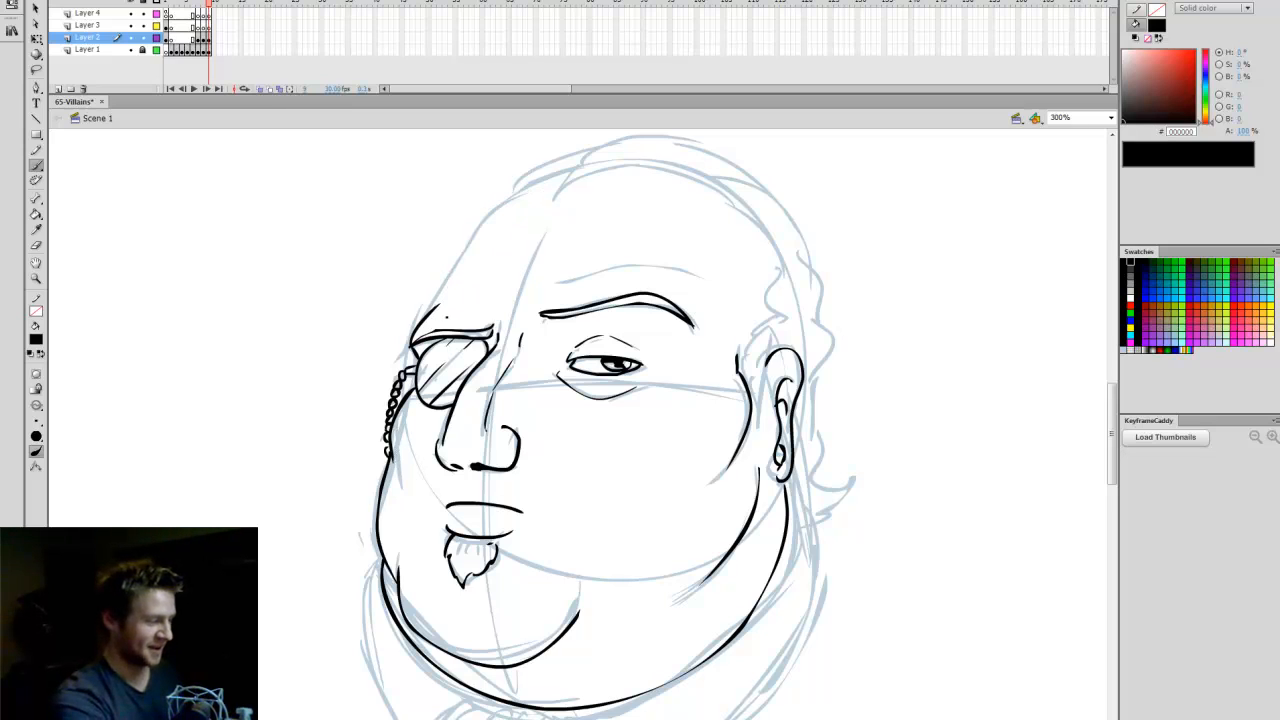
# Ink the forehead and jagged hairline down to the near ear, and the outer hair contour ending in a flicked curl at the nape.
pyautogui.moveTo(436, 306)
pyautogui.mouseDown()
pyautogui.moveTo(564, 174)
pyautogui.moveTo(656, 162)
pyautogui.moveTo(752, 207)
pyautogui.mouseUp()
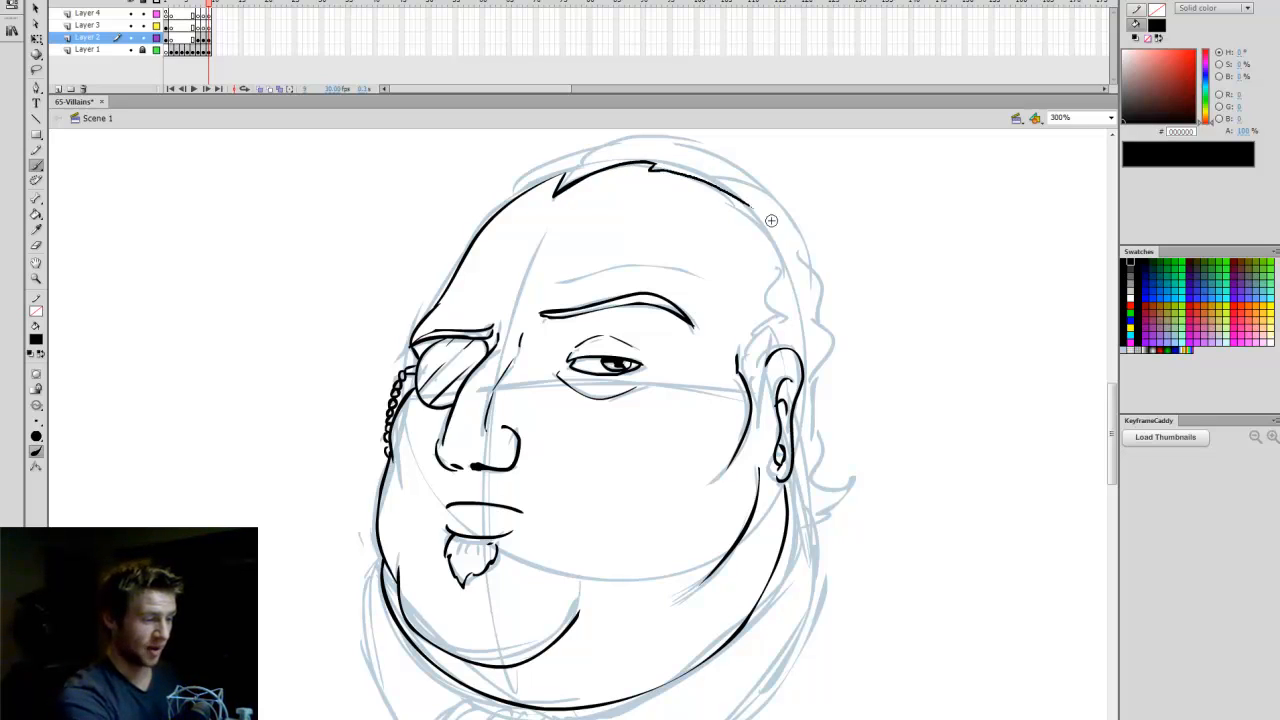
pyautogui.moveTo(790, 262)
pyautogui.mouseDown()
pyautogui.moveTo(782, 301)
pyautogui.moveTo(792, 323)
pyautogui.moveTo(761, 338)
pyautogui.moveTo(772, 340)
pyautogui.moveTo(762, 424)
pyautogui.mouseUp()
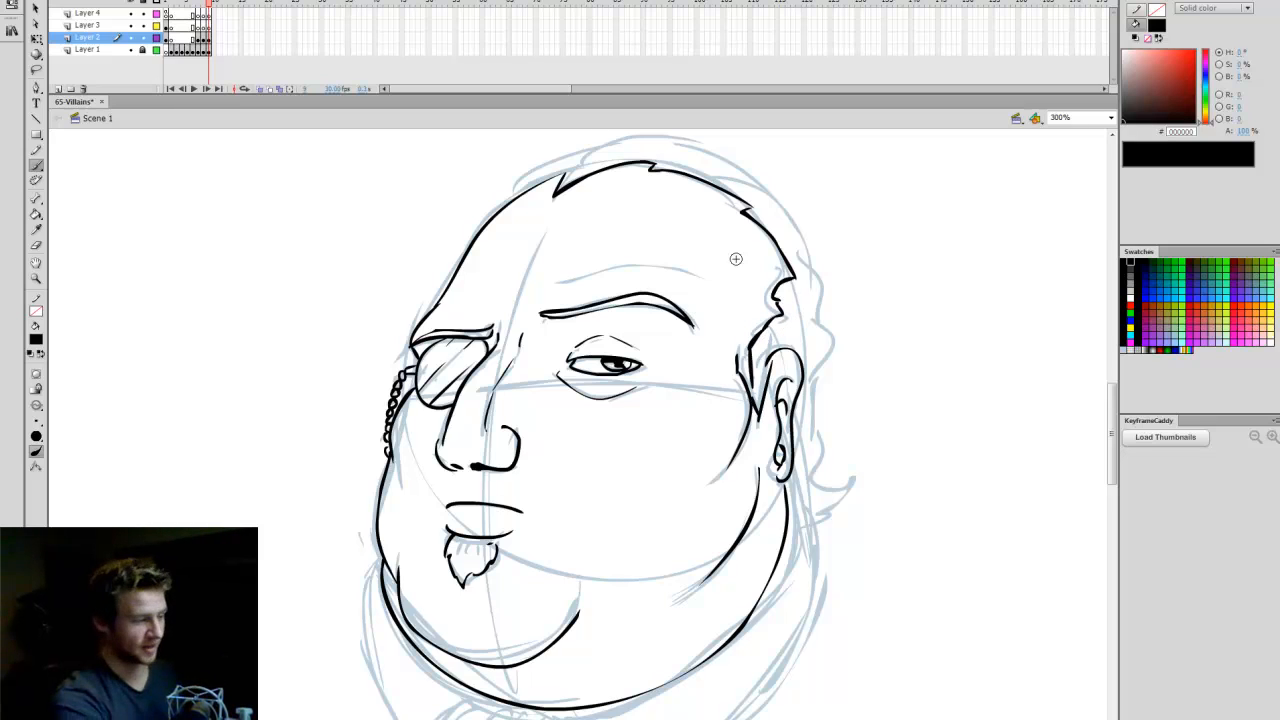
pyautogui.moveTo(514, 198)
pyautogui.mouseDown()
pyautogui.moveTo(548, 160)
pyautogui.moveTo(600, 145)
pyautogui.moveTo(785, 205)
pyautogui.moveTo(830, 302)
pyautogui.moveTo(812, 355)
pyautogui.moveTo(818, 485)
pyautogui.moveTo(856, 480)
pyautogui.moveTo(826, 462)
pyautogui.mouseUp()
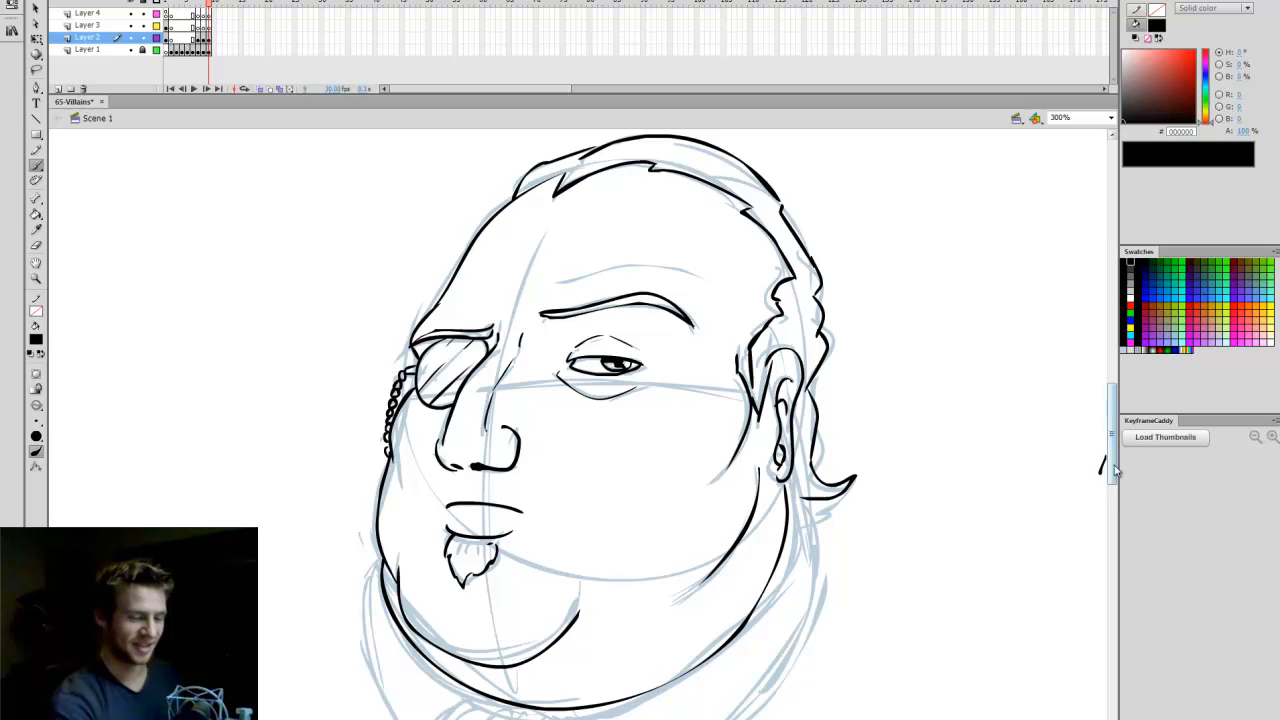
# Ink the shirt collar's far flap and its near flap, sweeping the near edge up to the nape below the hair.
pyautogui.moveTo(1115, 470); pyautogui.dragTo(1115, 488)
pyautogui.moveTo(472, 575); pyautogui.dragTo(422, 630)
pyautogui.moveTo(372, 452)
pyautogui.mouseDown()
pyautogui.moveTo(380, 572)
pyautogui.moveTo(420, 630)
pyautogui.mouseUp()
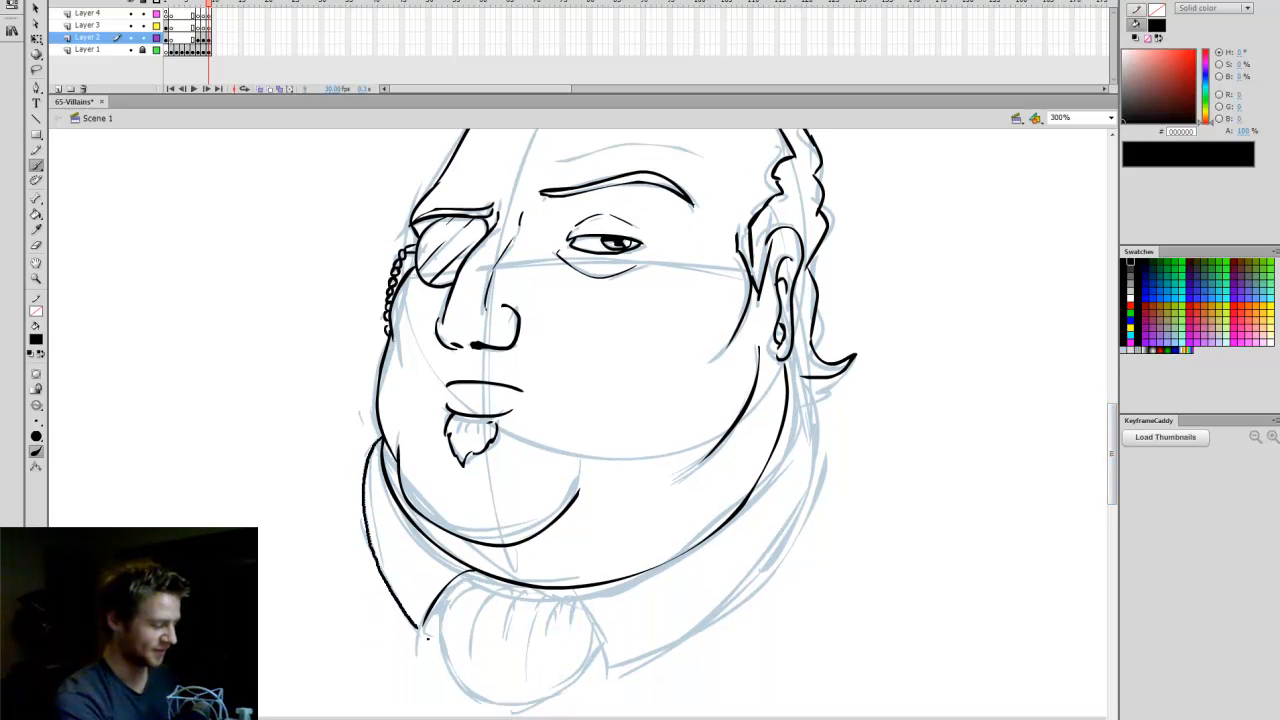
pyautogui.moveTo(572, 589); pyautogui.dragTo(592, 665)
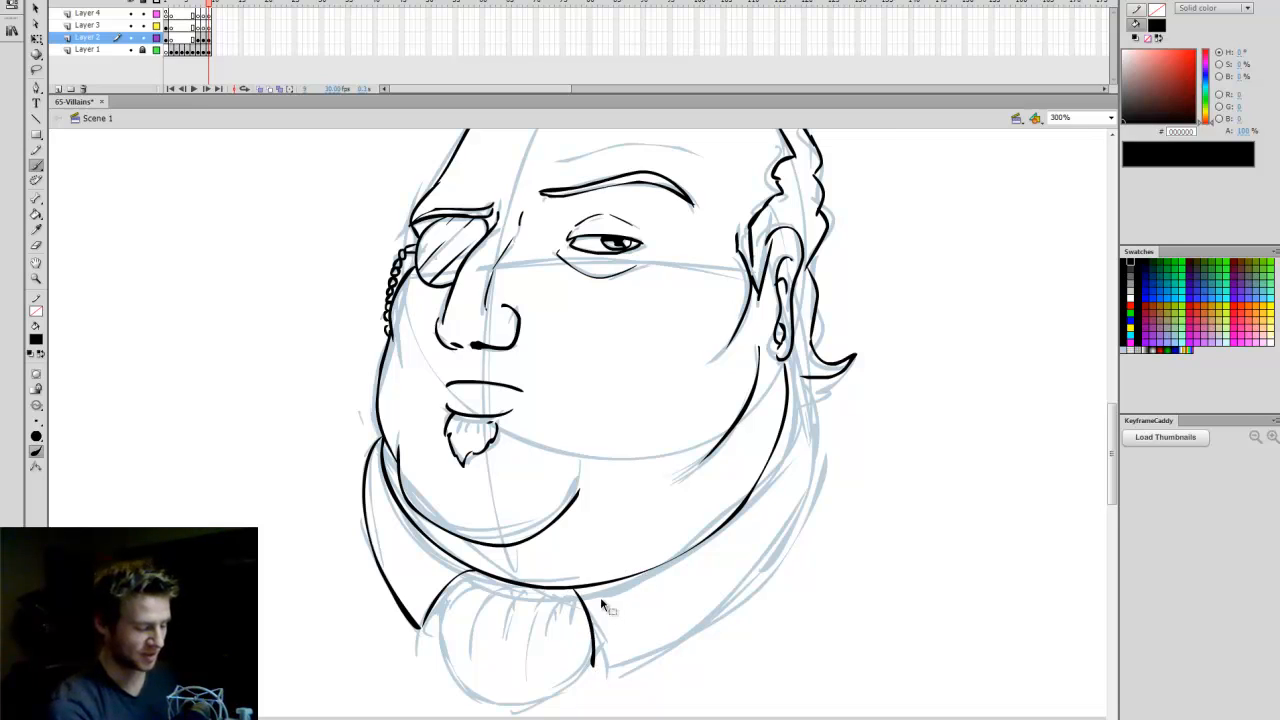
pyautogui.hotkey('ctrl', 'z')
pyautogui.moveTo(572, 589)
pyautogui.mouseDown()
pyautogui.moveTo(606, 678)
pyautogui.moveTo(678, 630)
pyautogui.moveTo(795, 493)
pyautogui.mouseUp()
pyautogui.hotkey('ctrl', 'z')
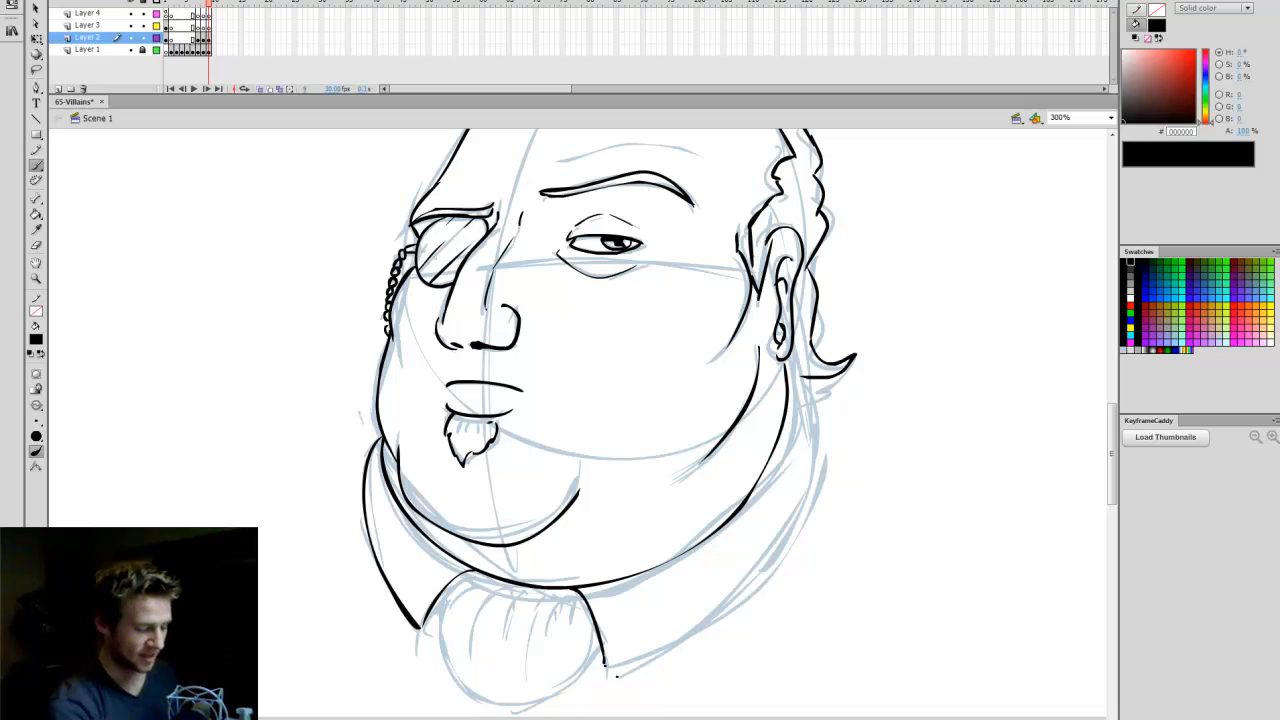
pyautogui.moveTo(606, 664)
pyautogui.mouseDown()
pyautogui.moveTo(795, 525)
pyautogui.moveTo(812, 380)
pyautogui.mouseUp()
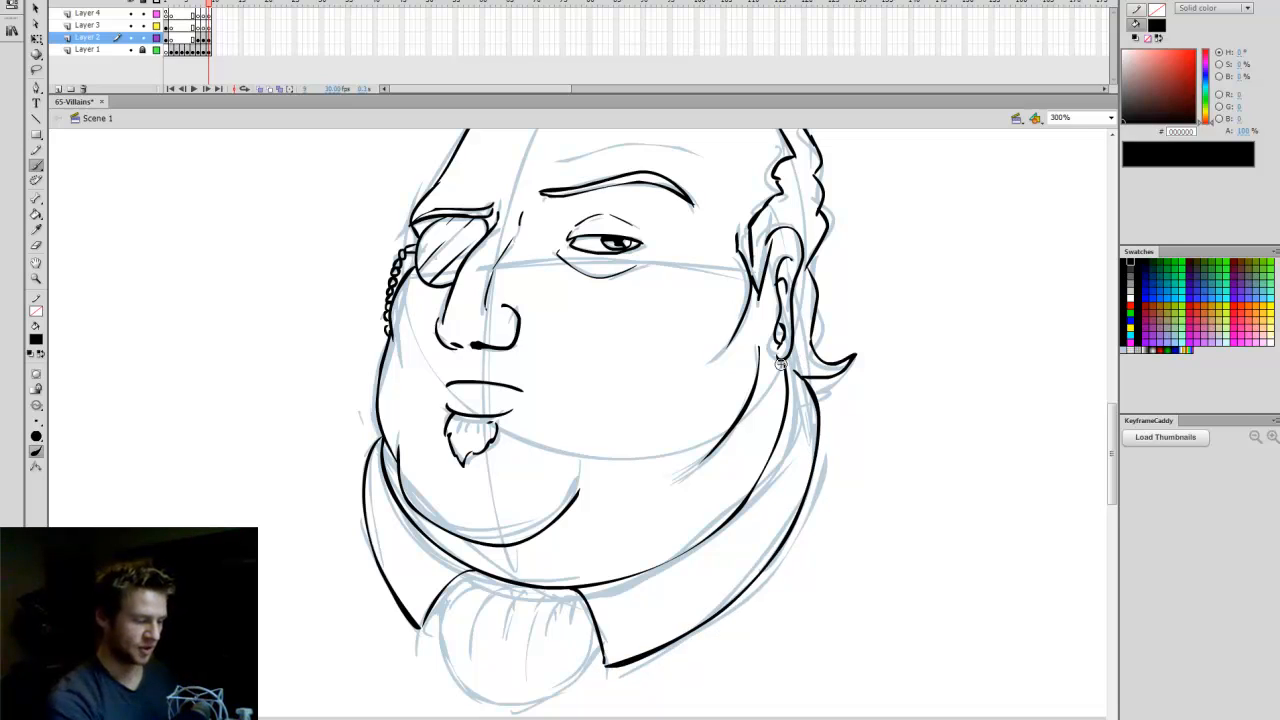
# Ink the rounded cravat between the collar flaps, with curved pleat lines falling from its gathered upper edge.
pyautogui.moveTo(450, 646)
pyautogui.mouseDown()
pyautogui.moveTo(543, 697)
pyautogui.moveTo(598, 645)
pyautogui.mouseUp()
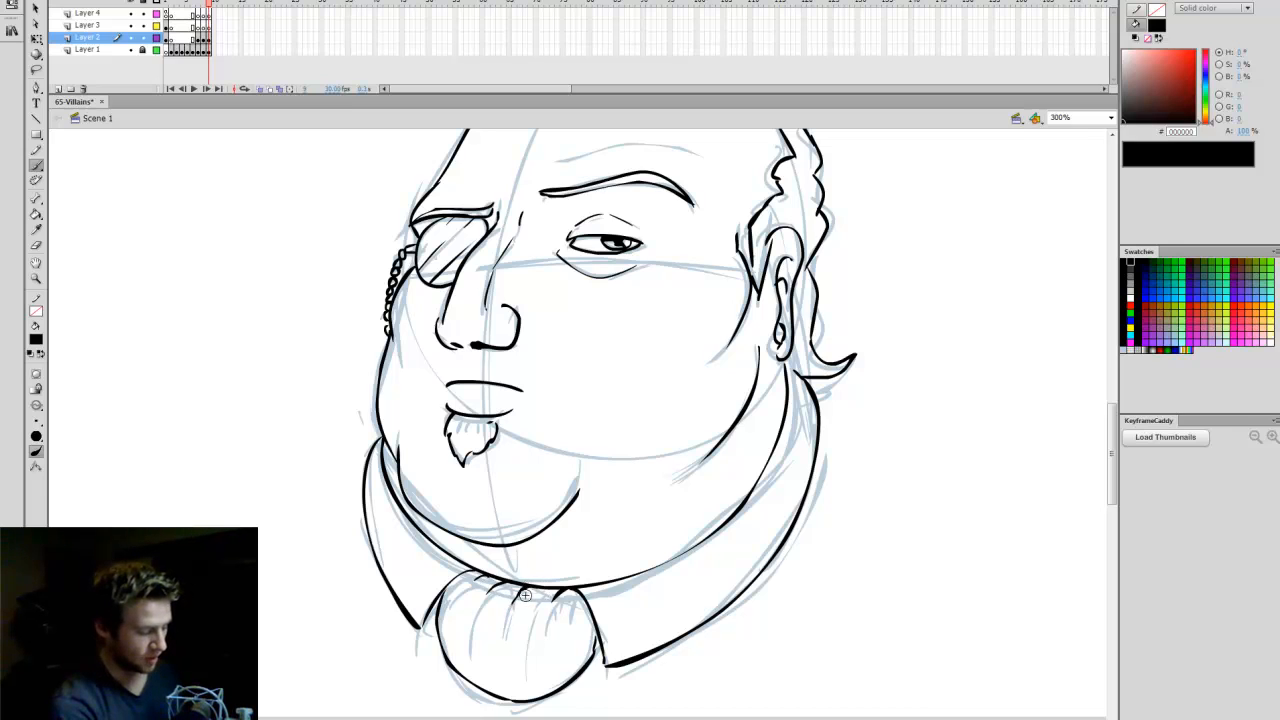
pyautogui.moveTo(520, 592); pyautogui.dragTo(506, 646)
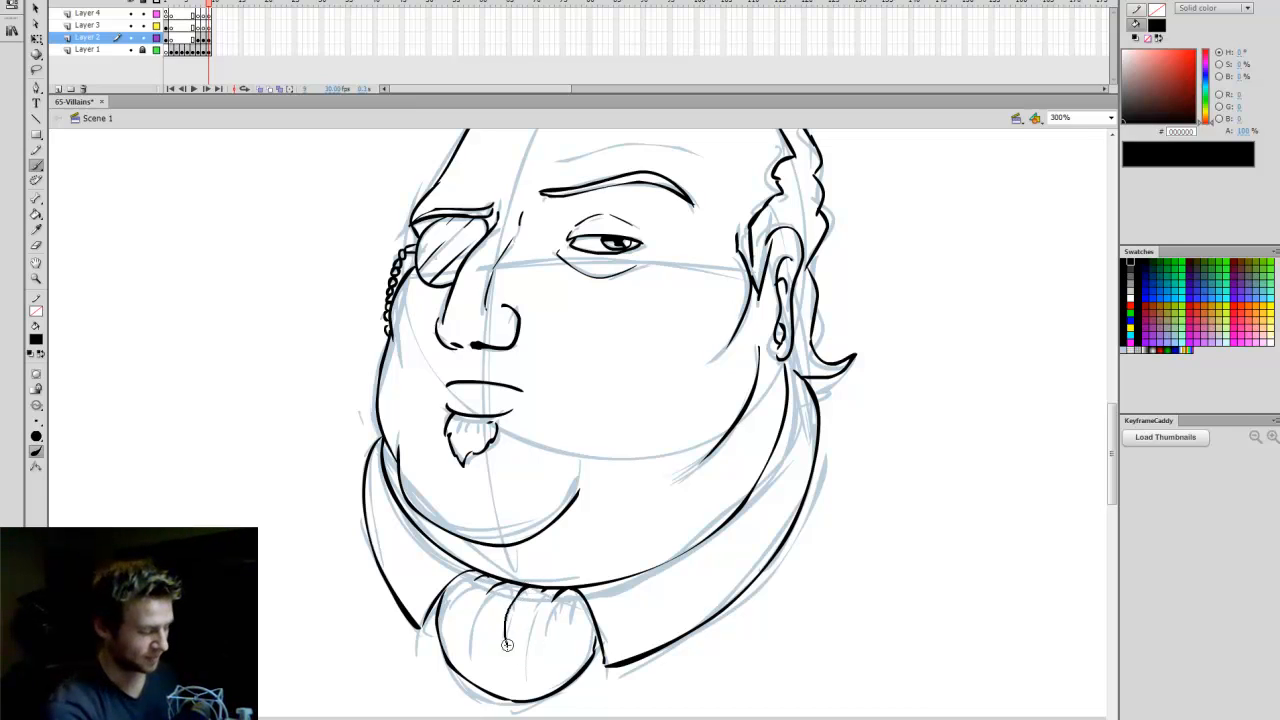
pyautogui.moveTo(490, 586); pyautogui.dragTo(474, 630)
pyautogui.hotkey('ctrl', 'z')
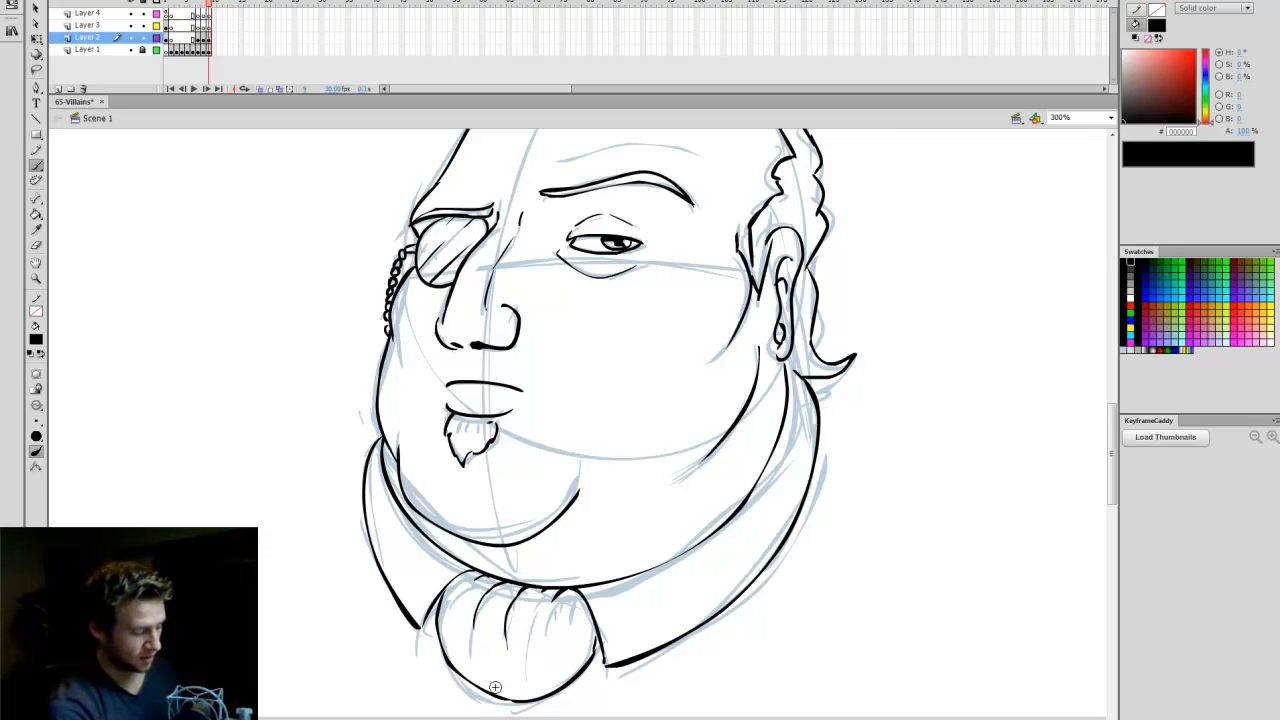
pyautogui.moveTo(541, 590); pyautogui.dragTo(538, 624)
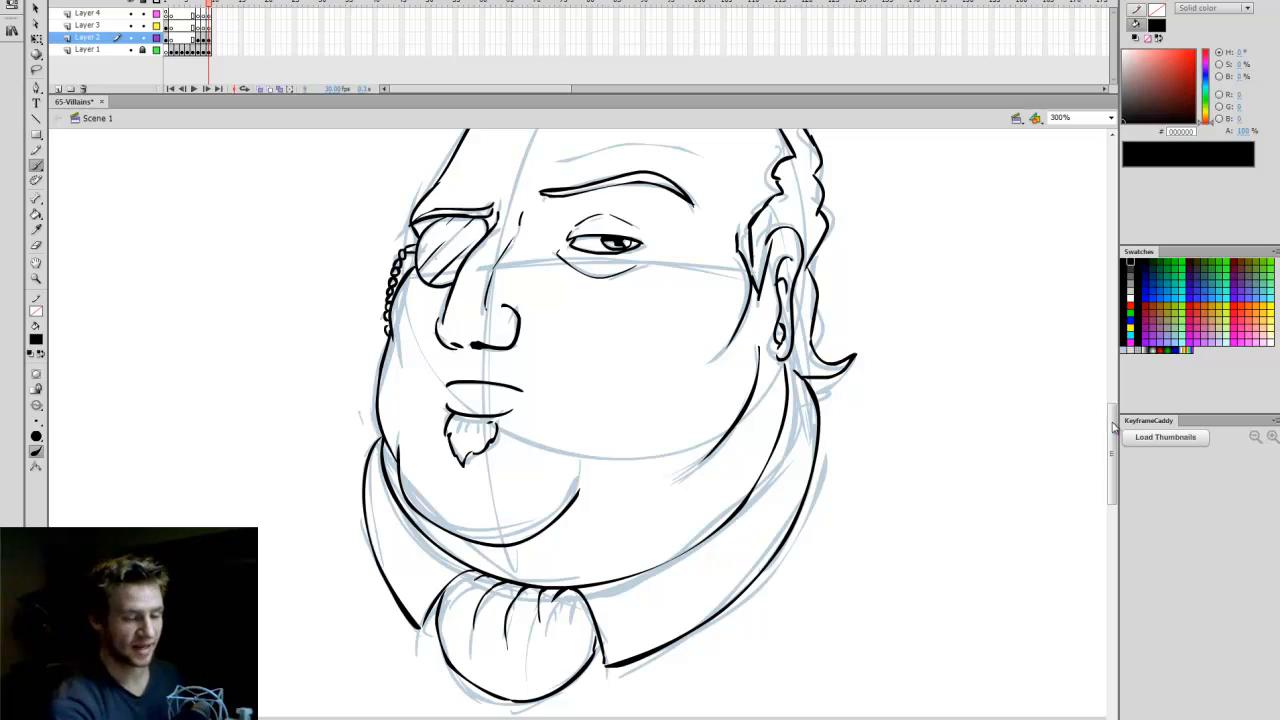
pyautogui.moveTo(1112, 426); pyautogui.dragTo(1116, 404)
pyautogui.moveTo(530, 426); pyautogui.dragTo(592, 534)
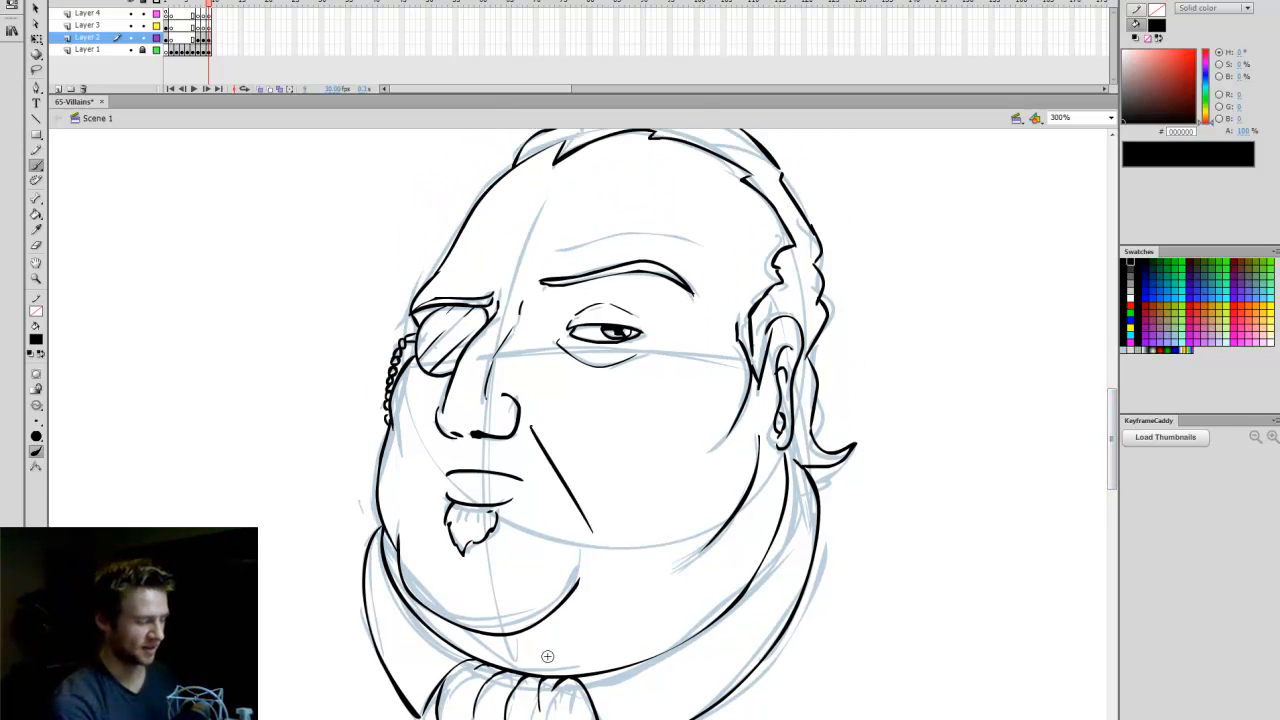
pyautogui.hotkey('ctrl', 'z')
pyautogui.moveTo(530, 428); pyautogui.dragTo(585, 515)
pyautogui.hotkey('ctrl', 'z')
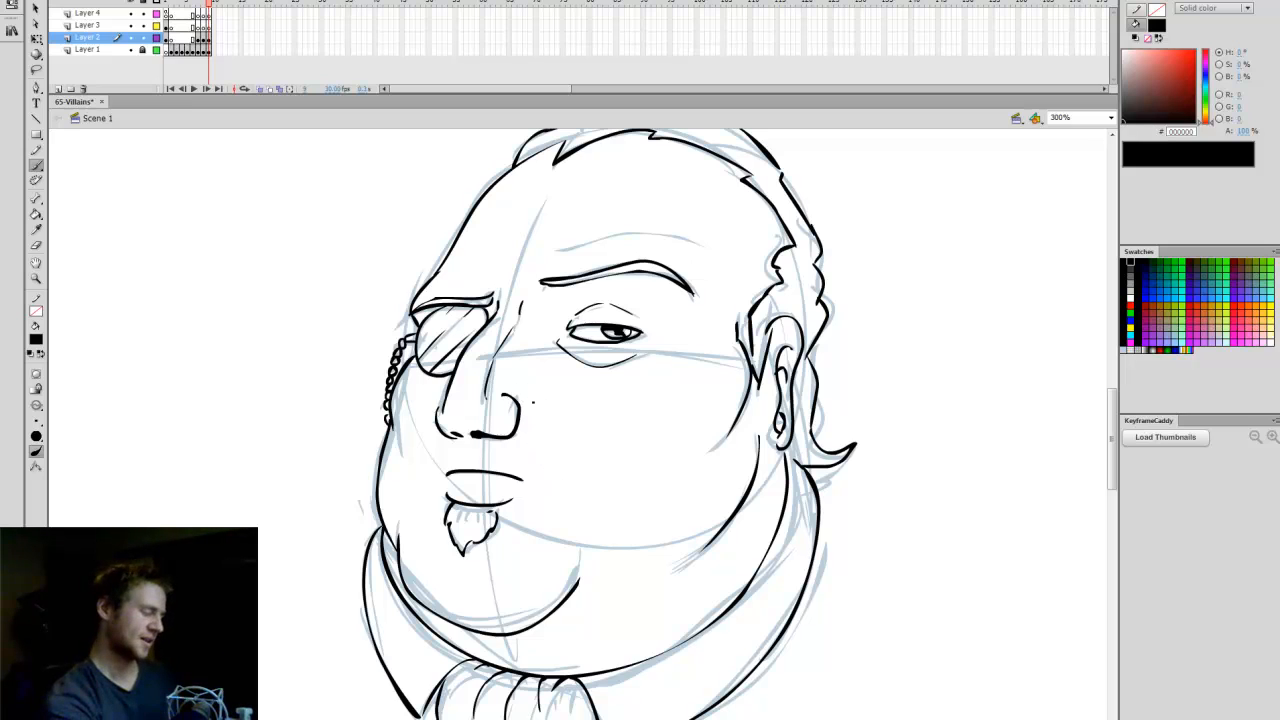
pyautogui.moveTo(528, 396)
pyautogui.mouseDown()
pyautogui.moveTo(532, 455)
pyautogui.moveTo(555, 502)
pyautogui.mouseUp()
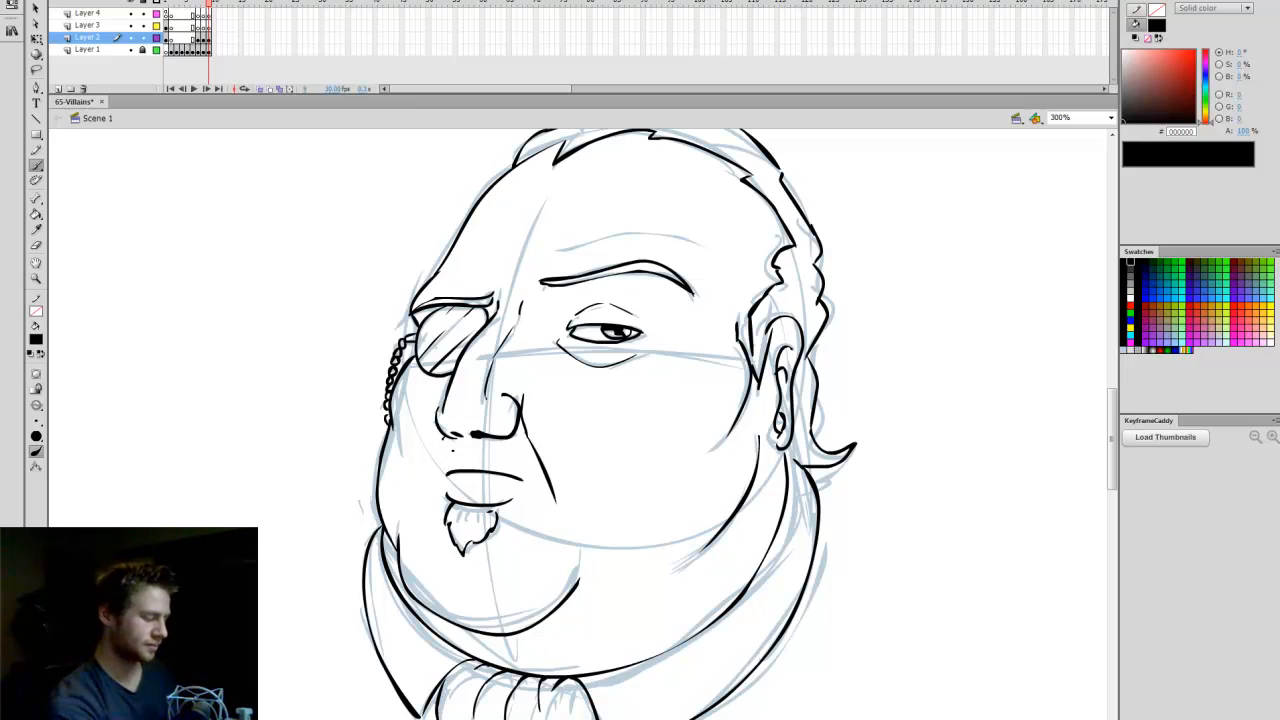
pyautogui.moveTo(442, 438); pyautogui.dragTo(424, 494)
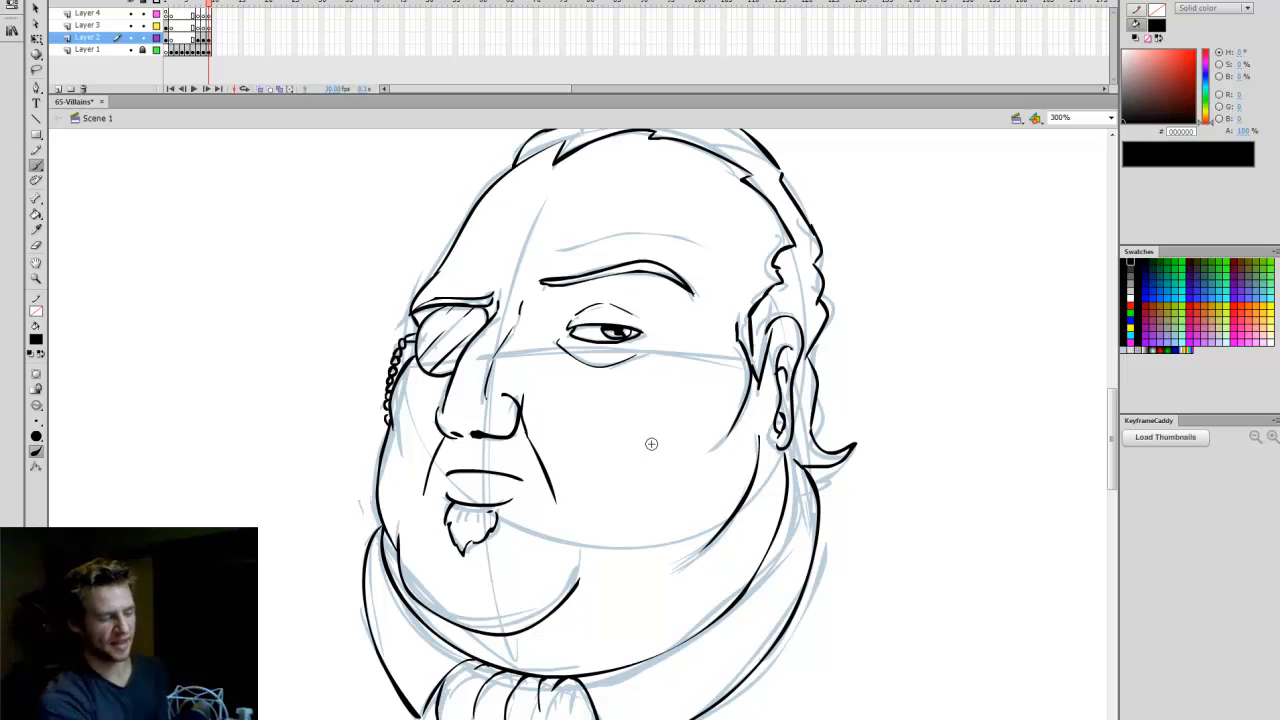
pyautogui.hotkey('ctrl', 'z')
pyautogui.hotkey('ctrl', 'z')
pyautogui.hotkey('ctrl', 'z')
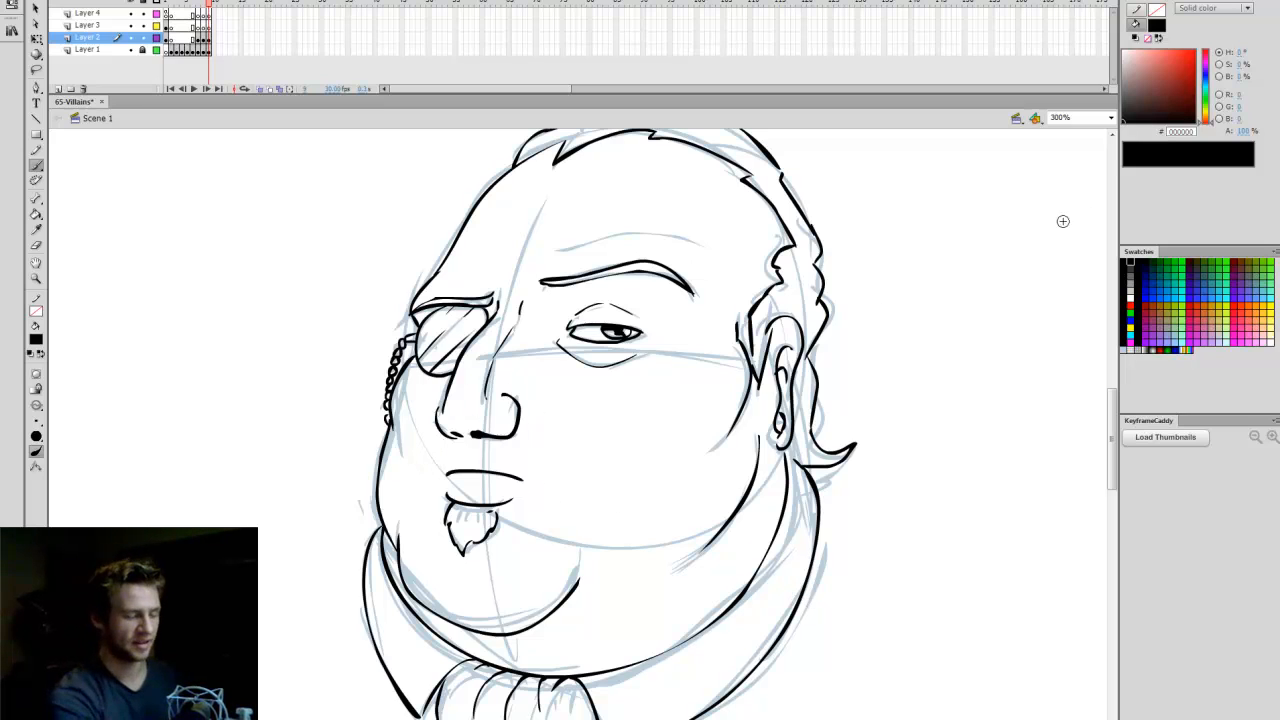
# Ink the crease above the near eyebrow and long smile lines curving from both sides of the nose down past the mouth.
pyautogui.moveTo(560, 247); pyautogui.dragTo(706, 242)
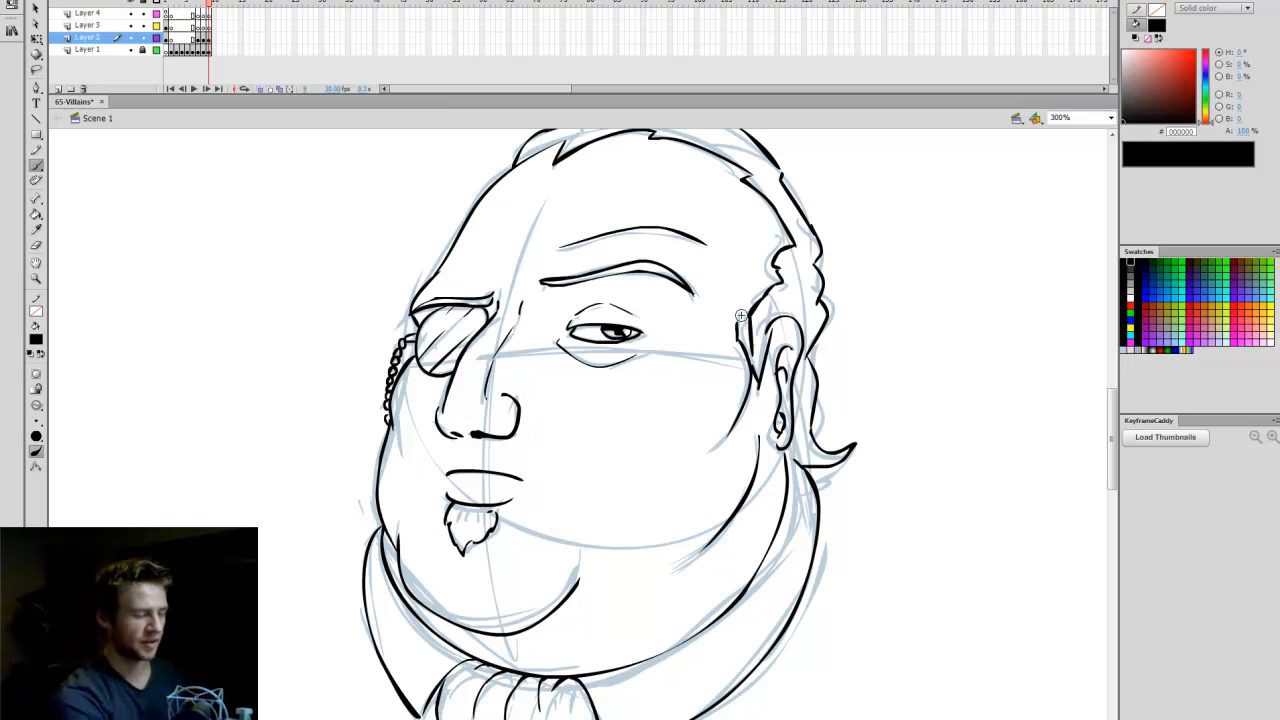
pyautogui.moveTo(1112, 470); pyautogui.dragTo(1114, 470)
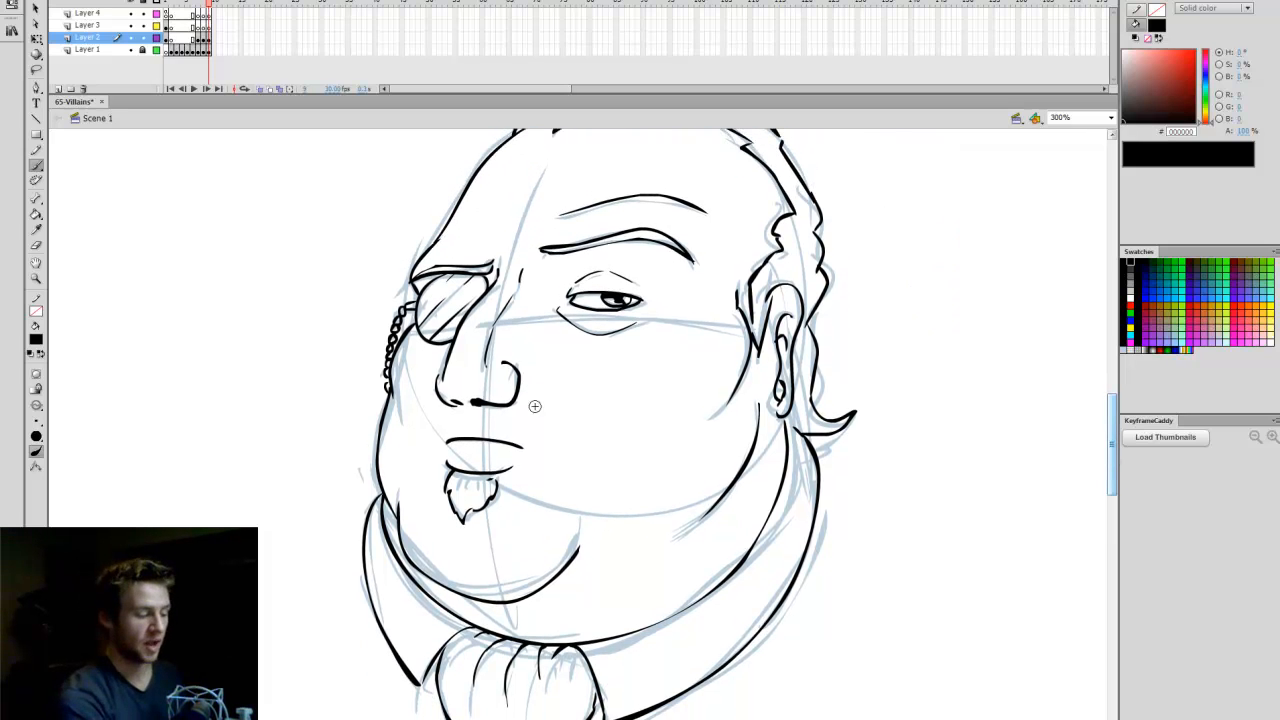
pyautogui.moveTo(522, 372); pyautogui.dragTo(553, 515)
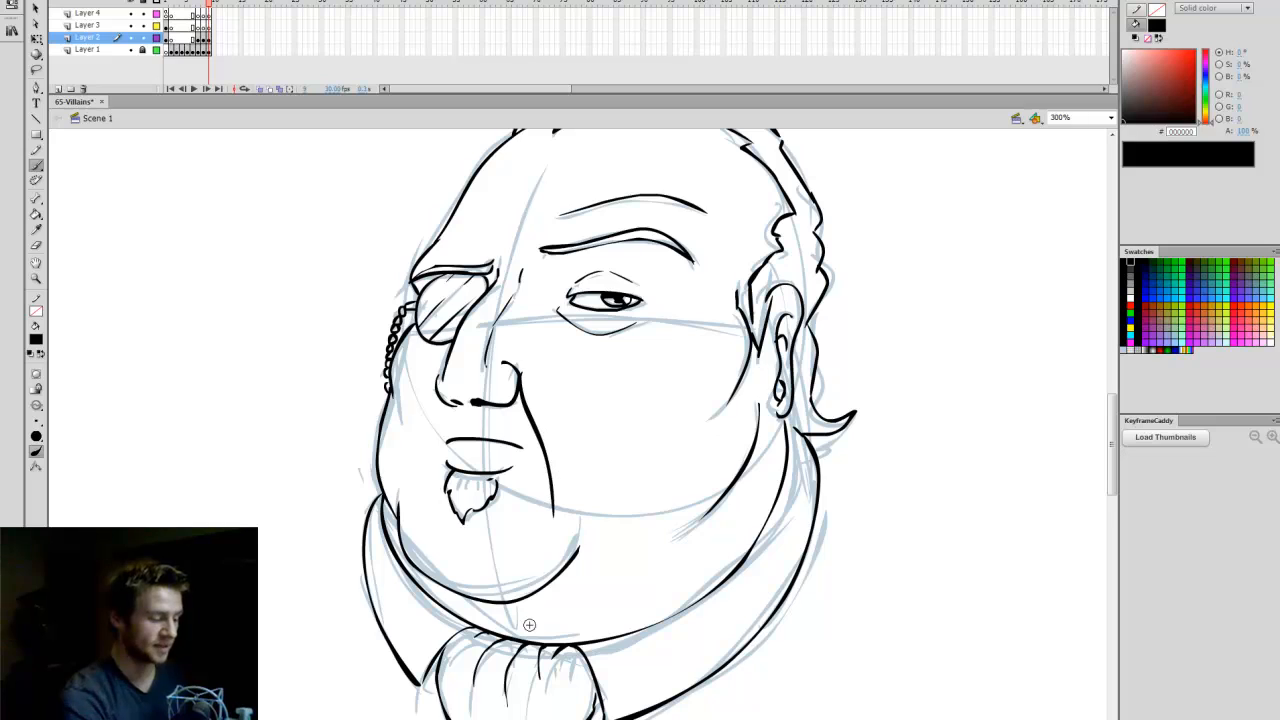
pyautogui.moveTo(437, 397); pyautogui.dragTo(416, 477)
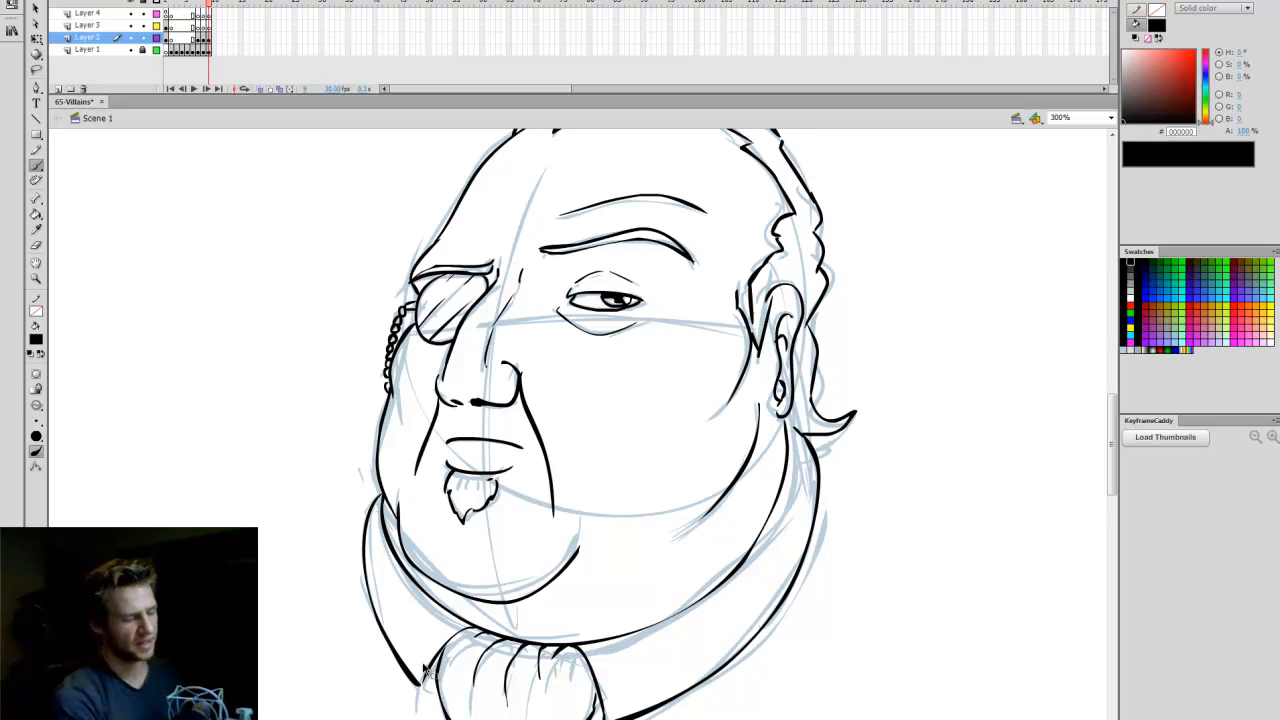
pyautogui.hotkey('ctrl', 'z')
pyautogui.moveTo(435, 400); pyautogui.dragTo(416, 468)
pyautogui.hotkey('ctrl', 'z')
pyautogui.moveTo(435, 404); pyautogui.dragTo(412, 495)
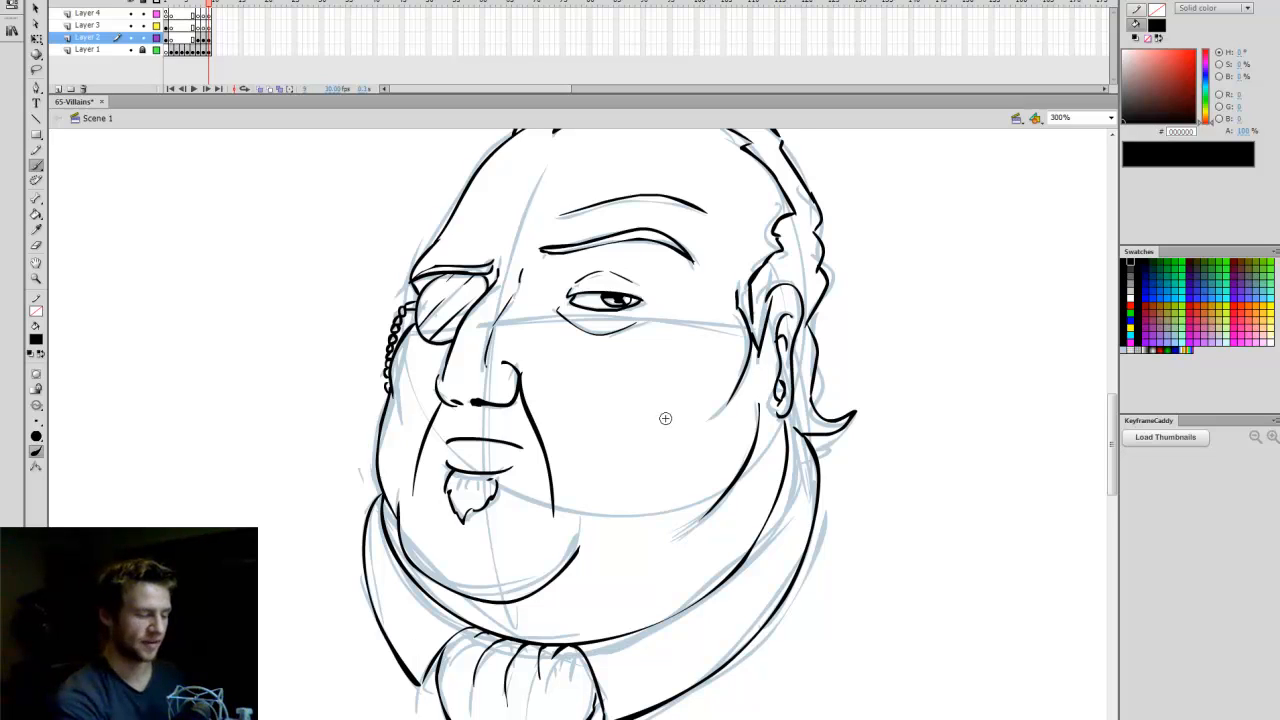
# Ink short contour lines on both cheeks and the philtrum between the nose and upper lip.
pyautogui.moveTo(688, 422); pyautogui.dragTo(646, 436)
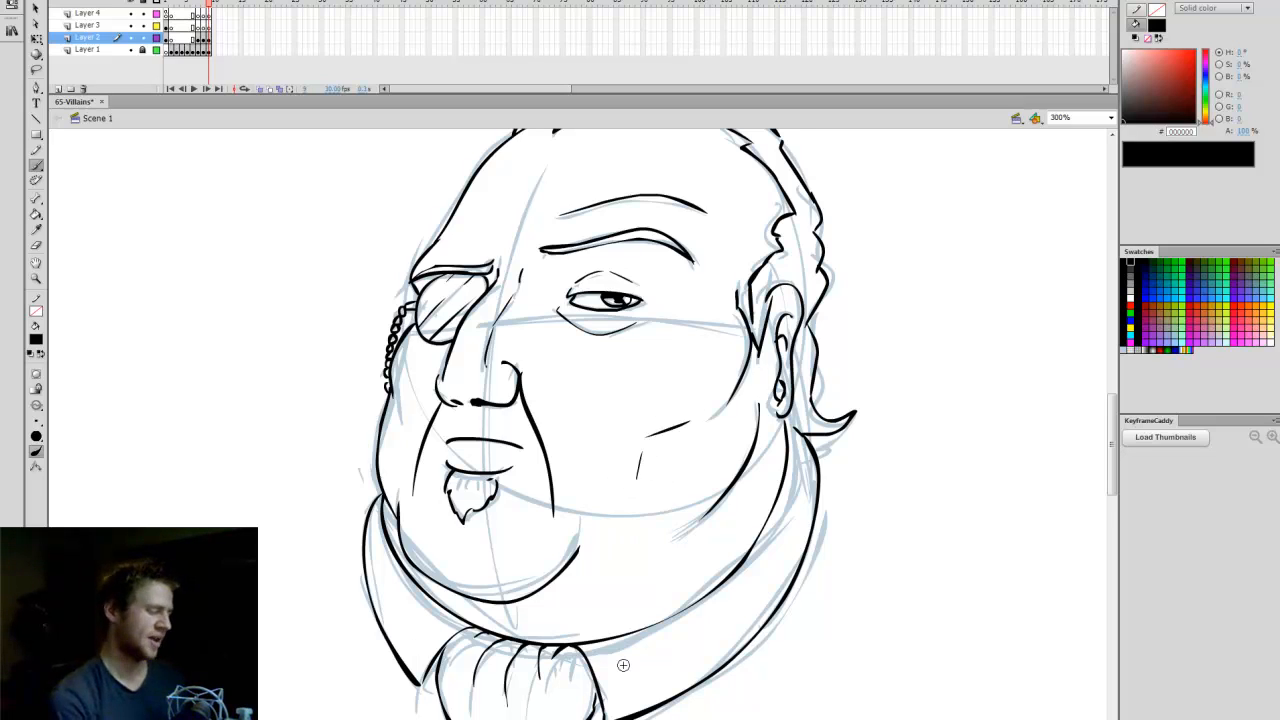
pyautogui.moveTo(549, 376); pyautogui.dragTo(588, 422)
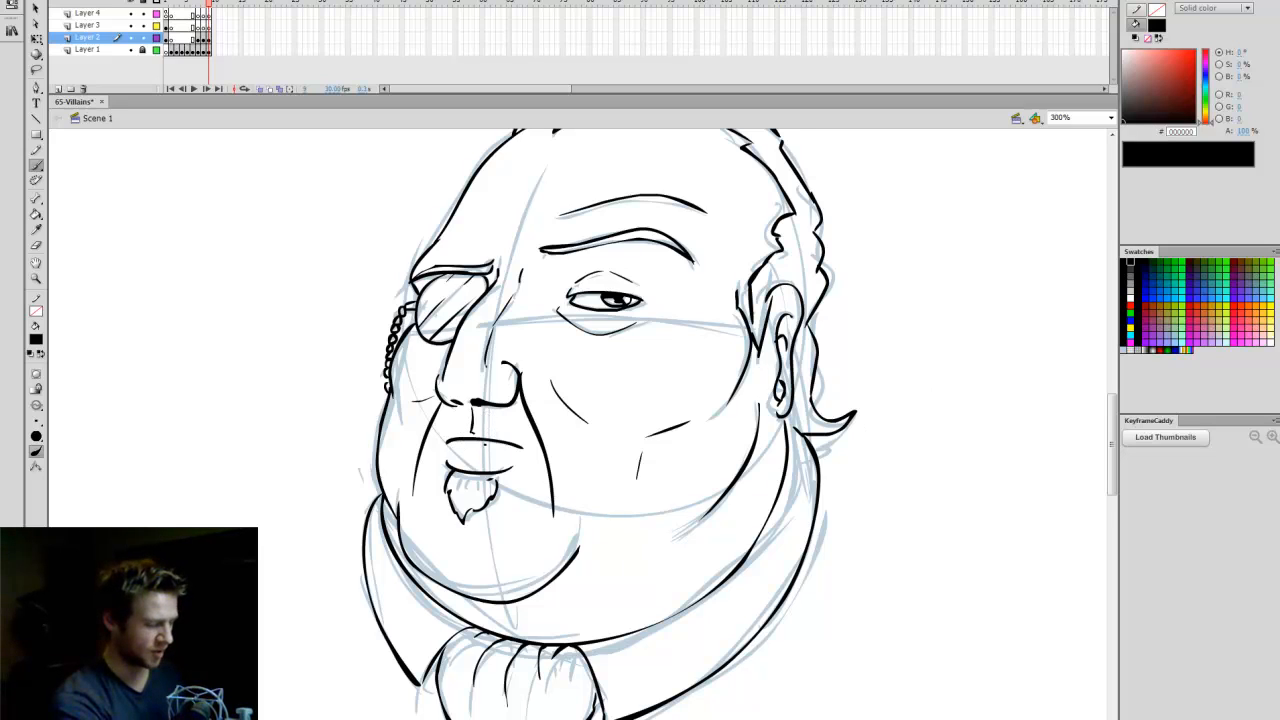
pyautogui.moveTo(476, 434); pyautogui.dragTo(476, 410)
# Ink a curved crease above the far eyebrow over the eye patch.
pyautogui.click(1110, 118)
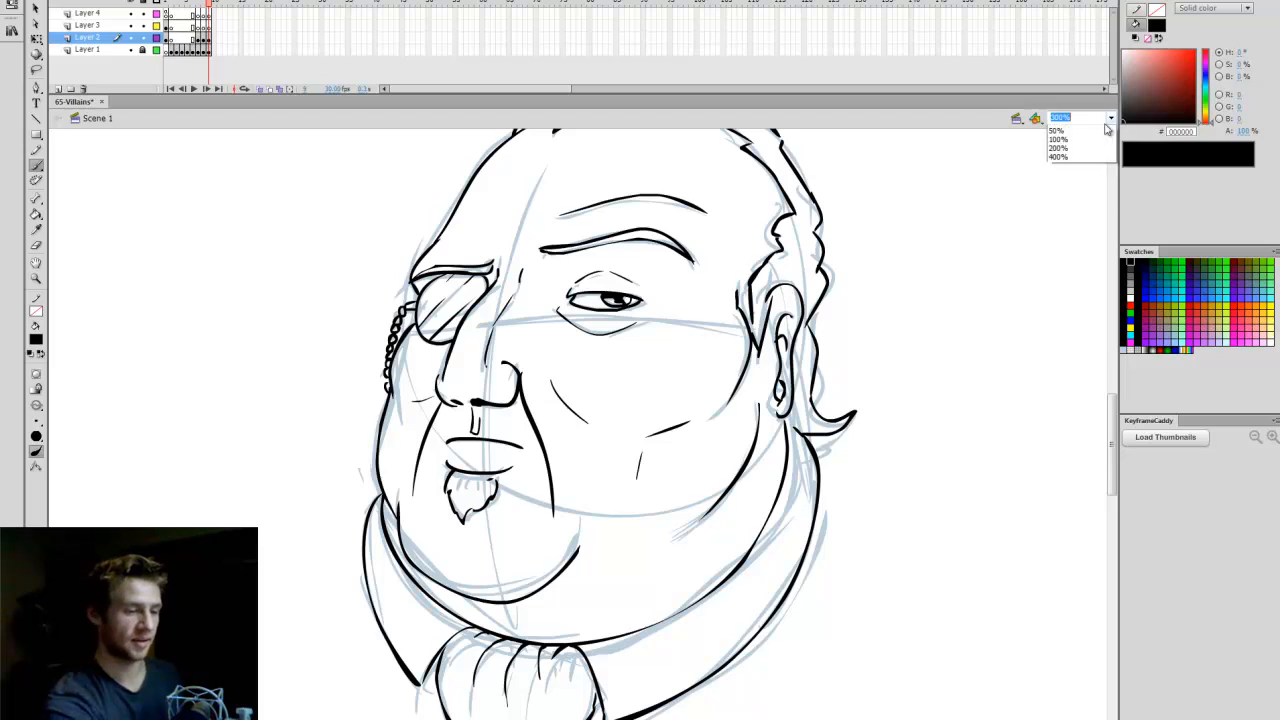
pyautogui.click(1090, 130)
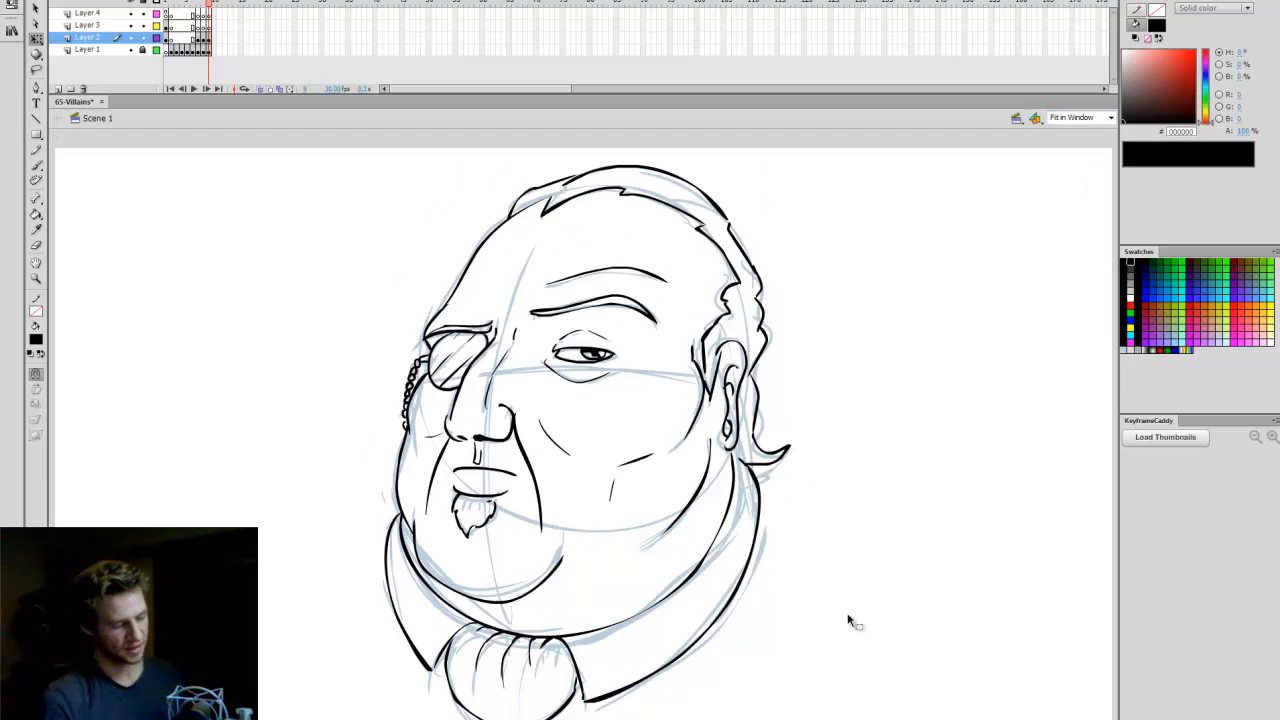
pyautogui.press('b')
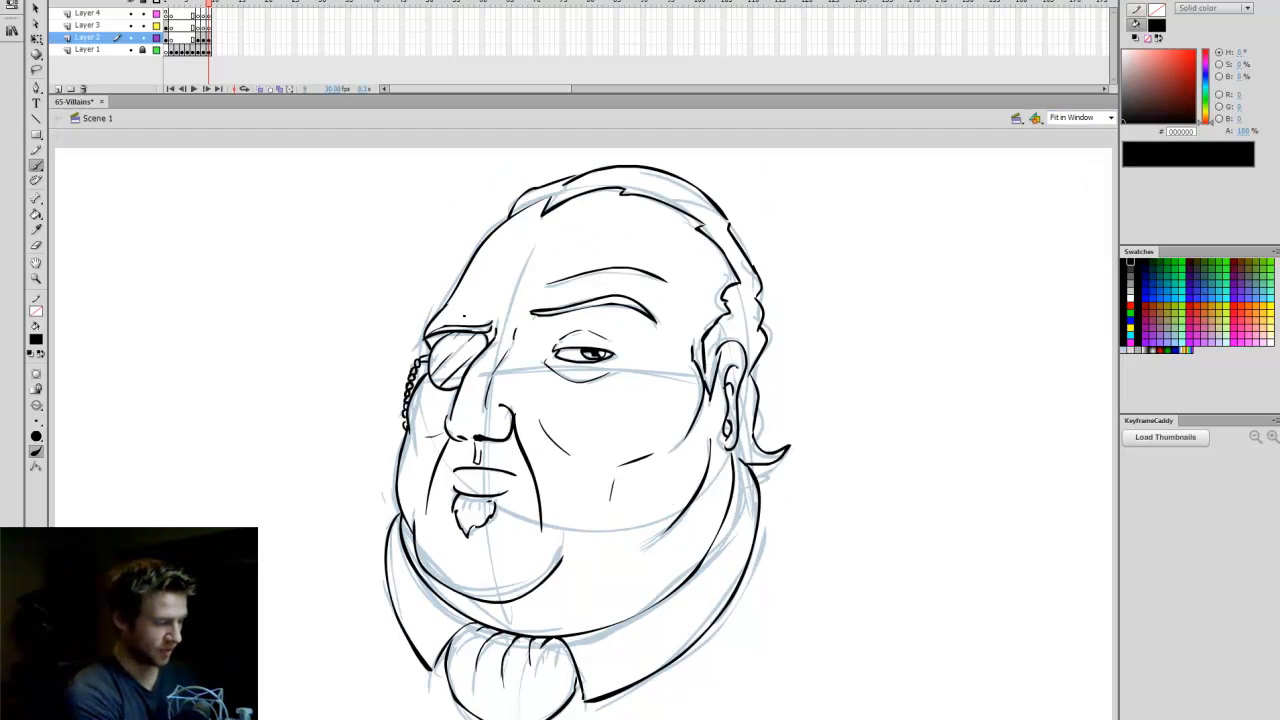
pyautogui.moveTo(453, 306); pyautogui.dragTo(498, 299)
pyautogui.press('v')
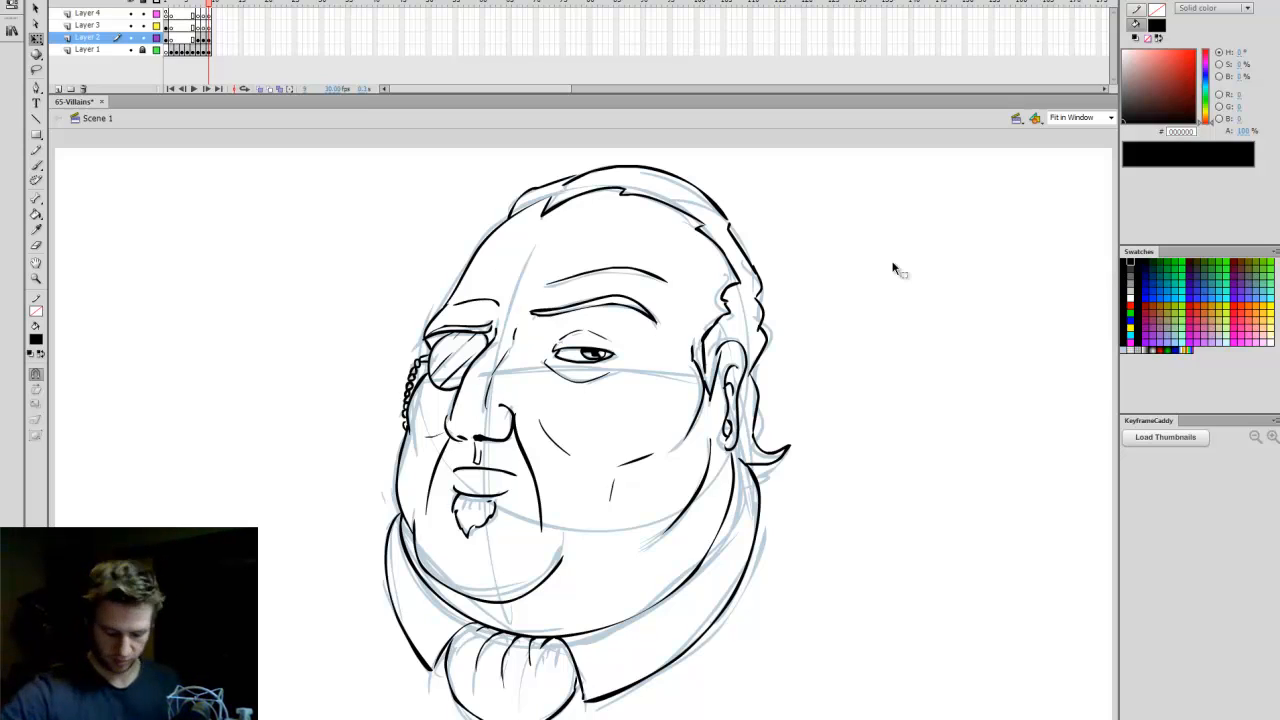
# Flip back and forth between frames 7 and 9 to compare the sneering woman's head with the heavy-set villain's head.
pyautogui.press(',')
pyautogui.press(',')
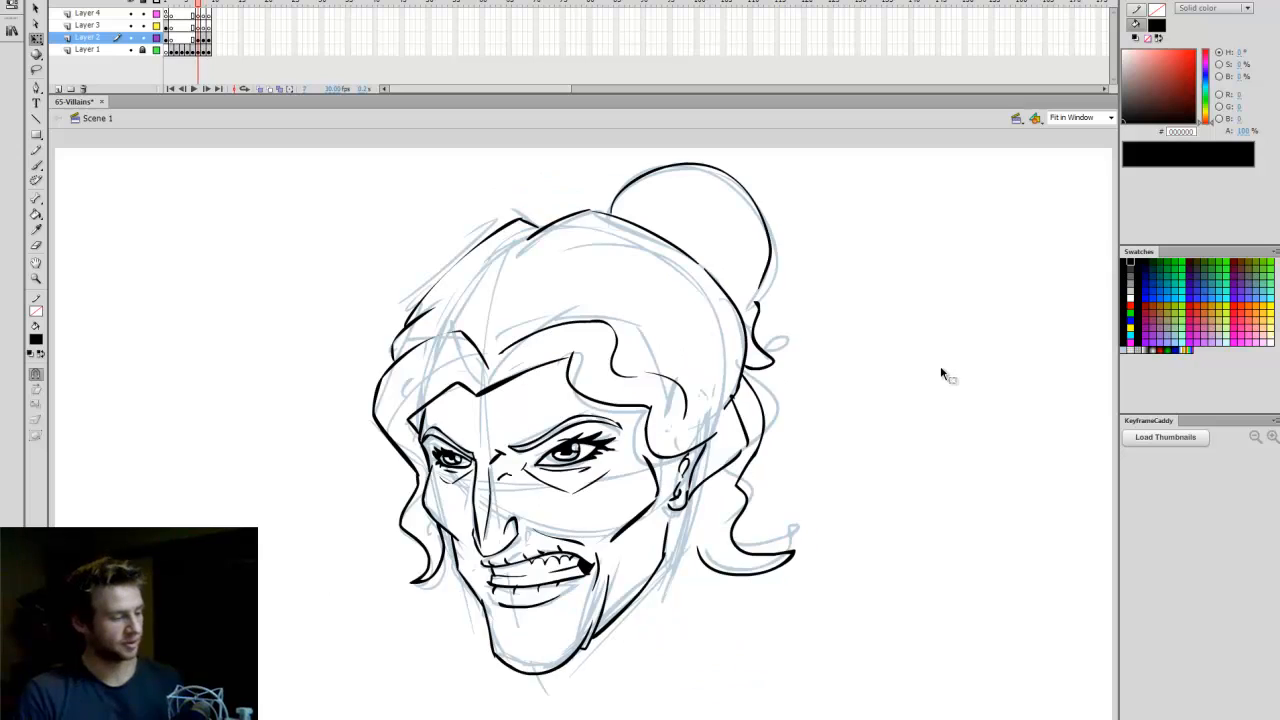
pyautogui.press('.')
pyautogui.press('.')
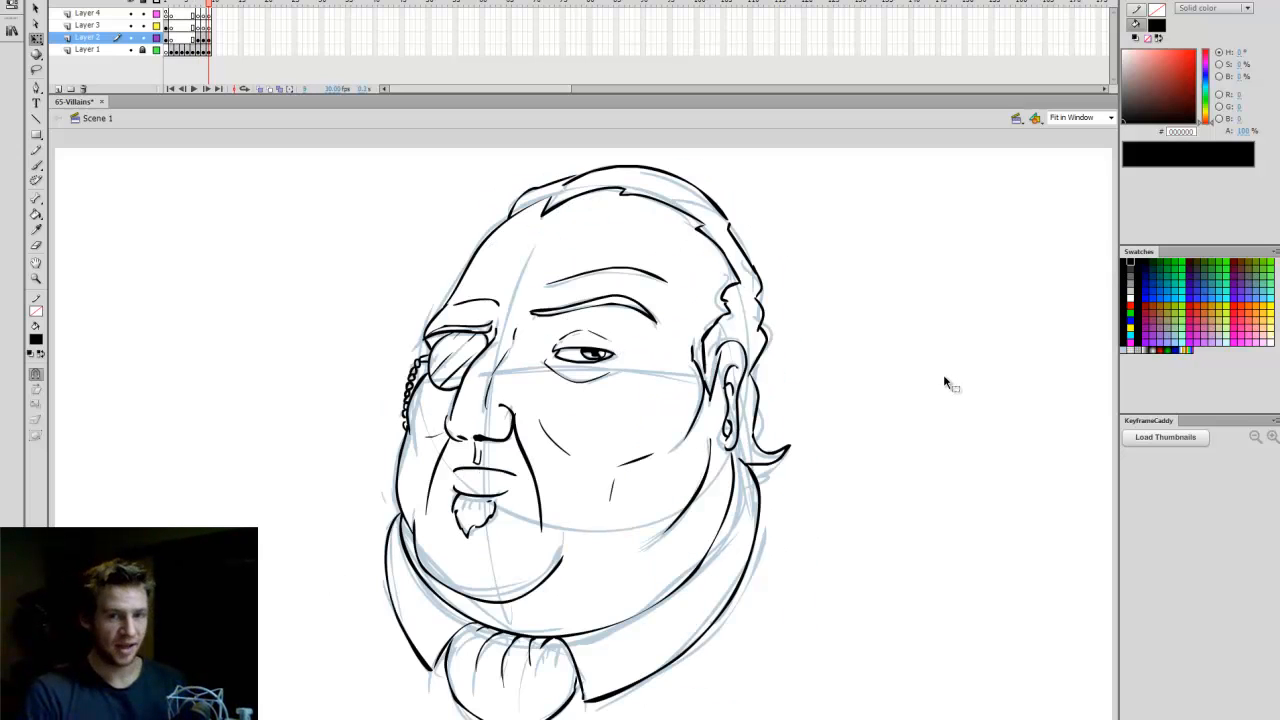
pyautogui.press(',')
pyautogui.press(',')
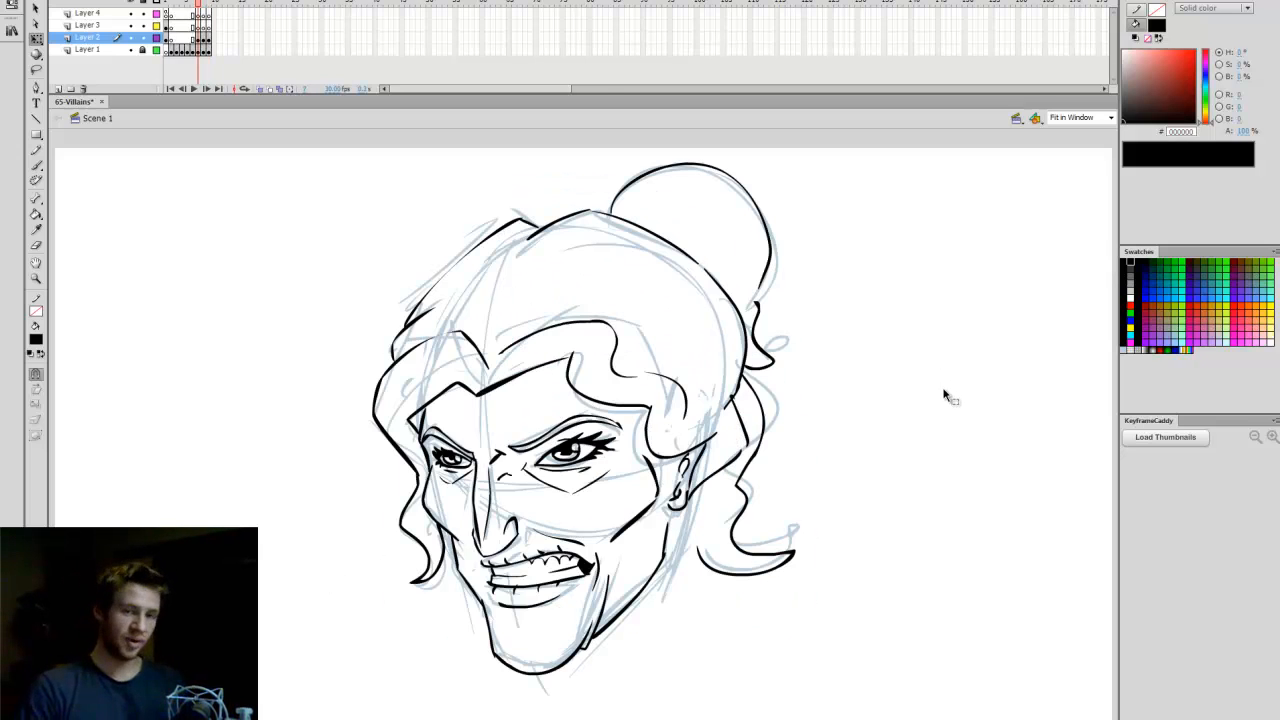
pyautogui.press('.')
pyautogui.press('.')
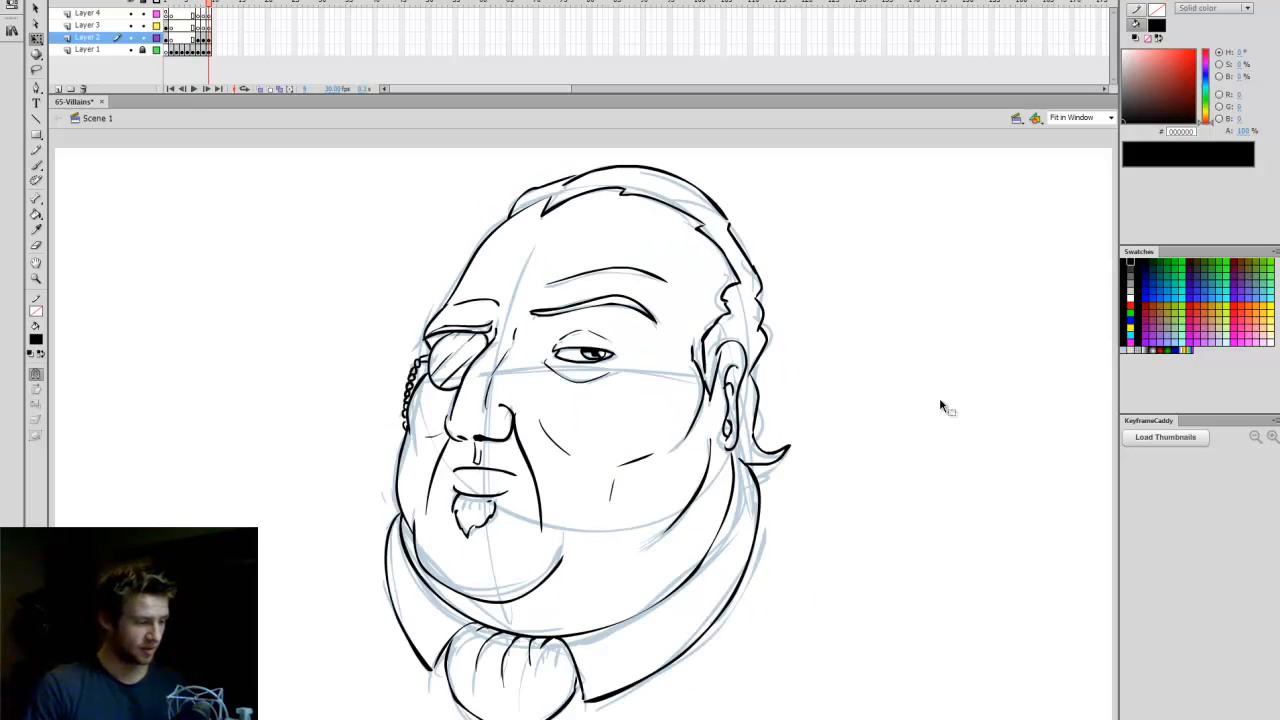
pyautogui.press(',')
pyautogui.press(',')
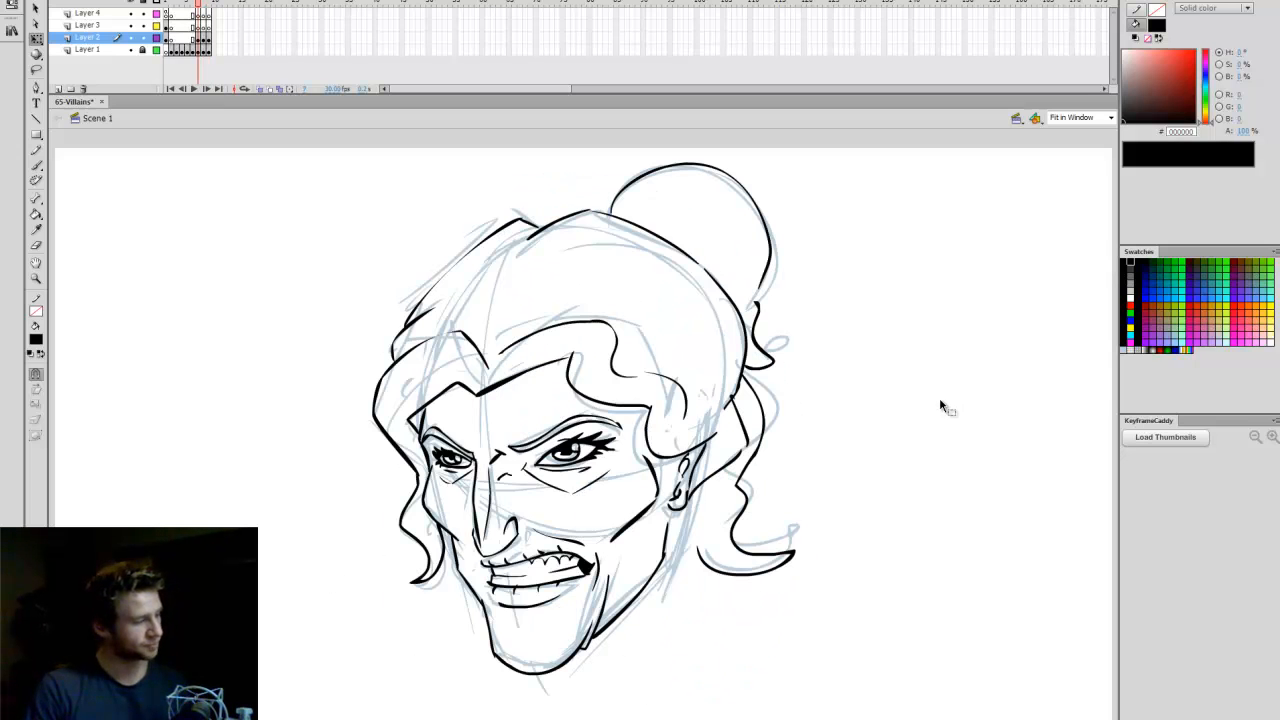
pyautogui.press('.')
pyautogui.press('.')
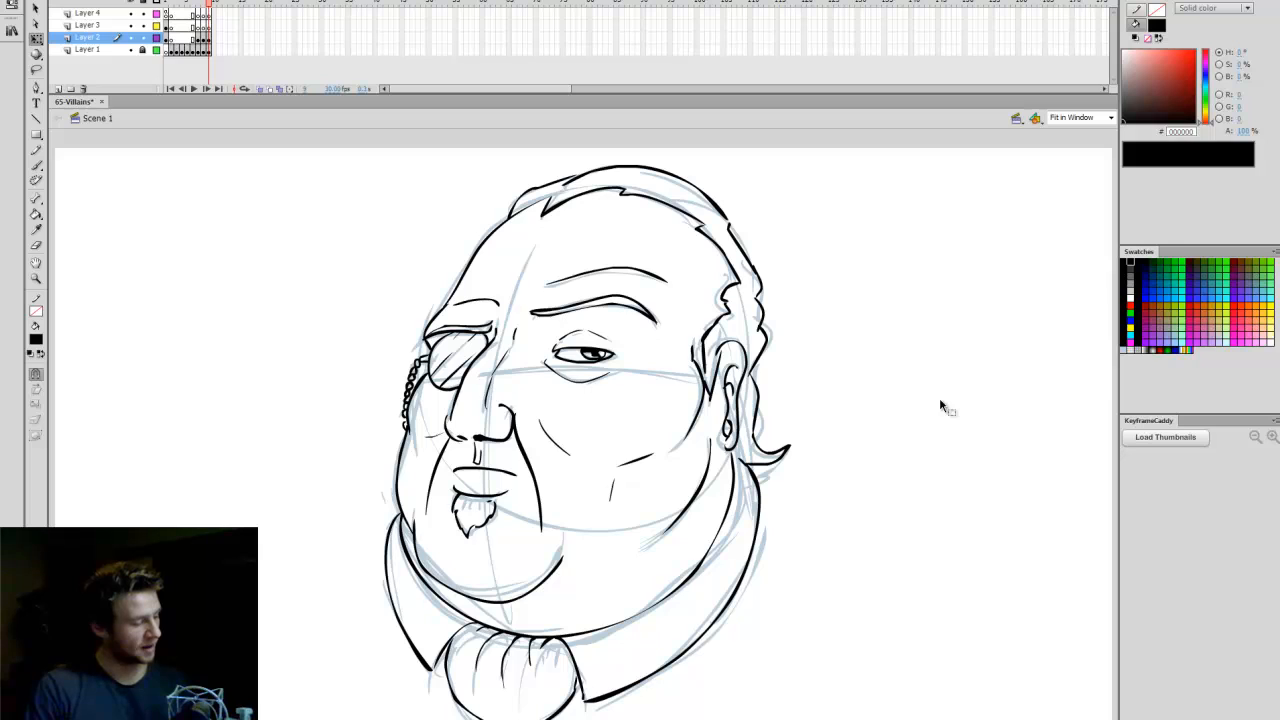
# Select the empty frame 10 on Layer 1 and unlock that layer for drawing.
pyautogui.click(216, 49)
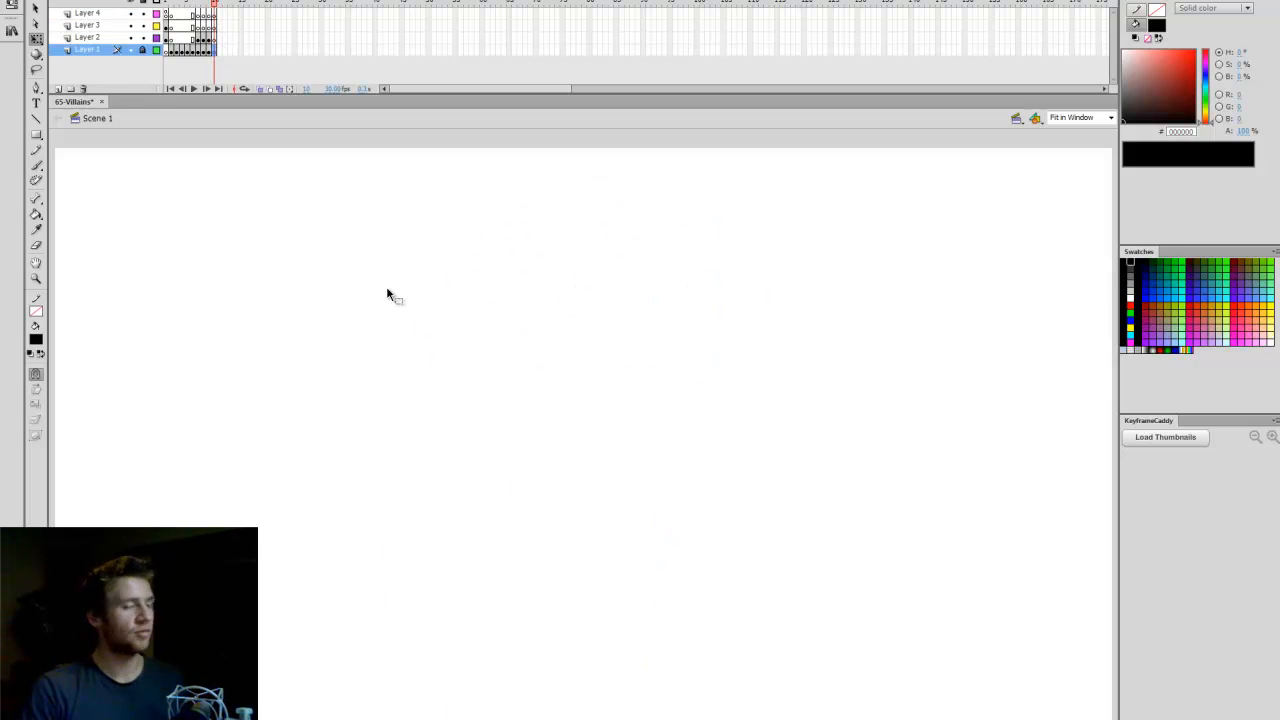
pyautogui.hotkey('ctrl', 's')
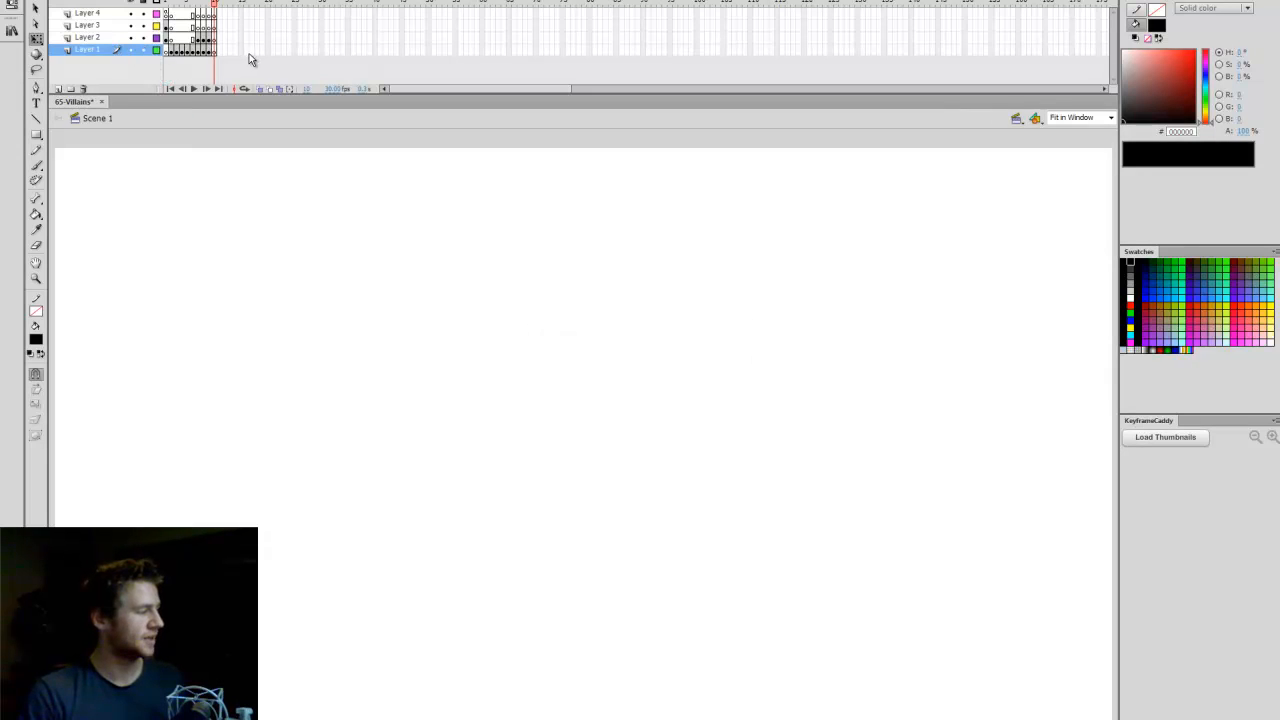
# Save the file and rough in a round skull with straight sides and a tapered jaw using a light blue (BDCFDB) brush.
pyautogui.hotkey('ctrl', 's')
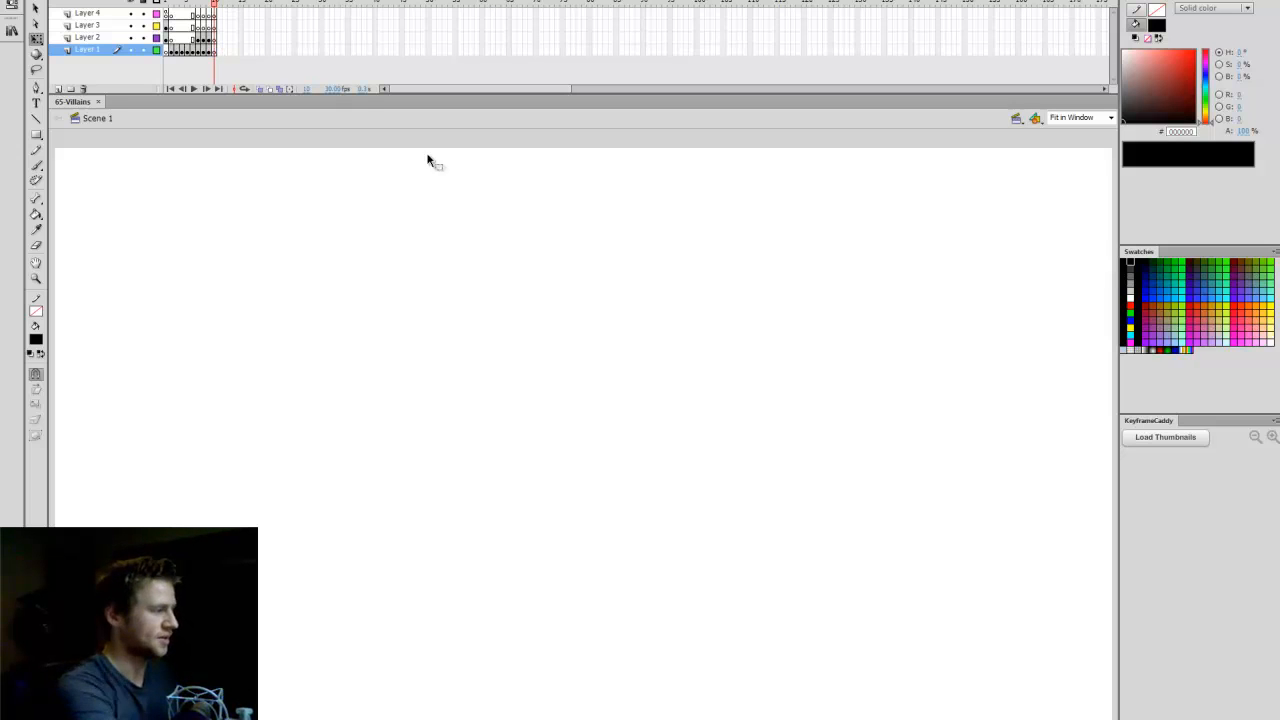
pyautogui.press('b')
pyautogui.click(1131, 343)
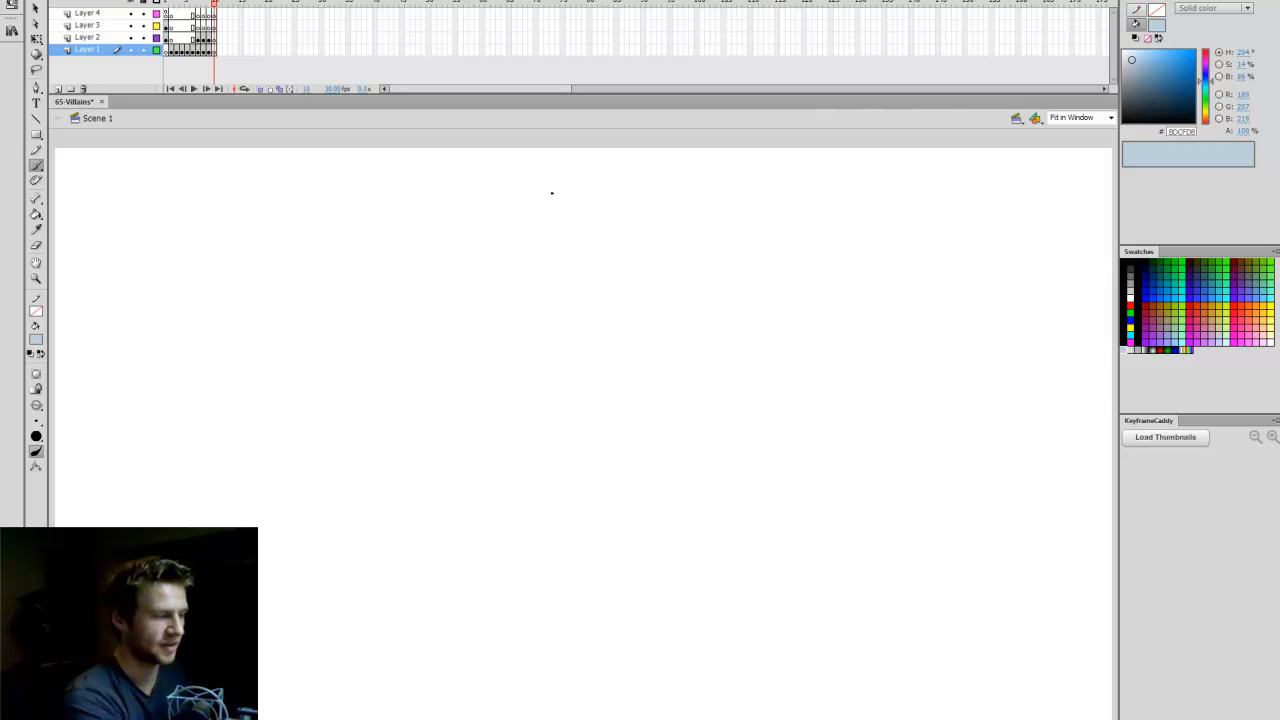
pyautogui.moveTo(551, 192)
pyautogui.mouseDown()
pyautogui.moveTo(406, 409)
pyautogui.moveTo(664, 300)
pyautogui.mouseUp()
pyautogui.moveTo(383, 360); pyautogui.dragTo(426, 476)
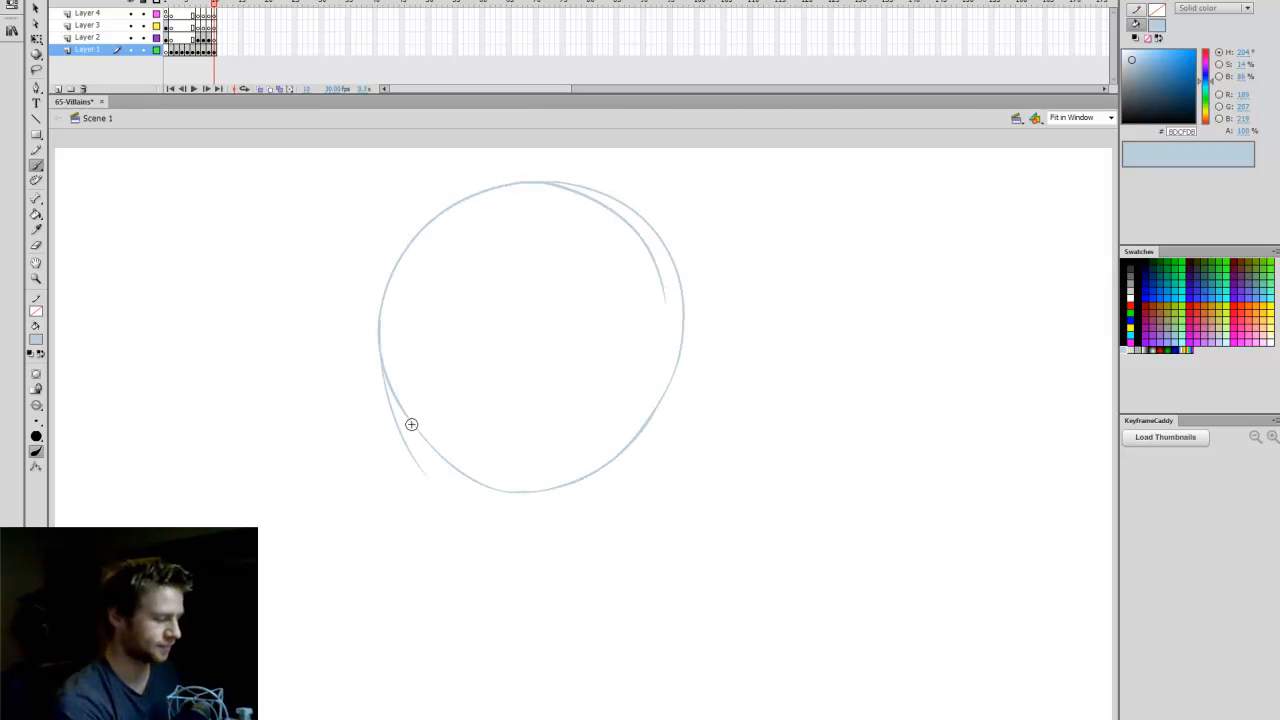
pyautogui.moveTo(409, 430)
pyautogui.mouseDown()
pyautogui.moveTo(597, 492)
pyautogui.moveTo(683, 340)
pyautogui.mouseUp()
pyautogui.moveTo(382, 306); pyautogui.dragTo(417, 539)
pyautogui.moveTo(384, 352)
pyautogui.mouseDown()
pyautogui.moveTo(410, 505)
pyautogui.moveTo(518, 621)
pyautogui.mouseUp()
pyautogui.moveTo(449, 543)
pyautogui.mouseDown()
pyautogui.moveTo(532, 627)
pyautogui.moveTo(594, 615)
pyautogui.moveTo(645, 518)
pyautogui.mouseUp()
pyautogui.moveTo(532, 626); pyautogui.dragTo(641, 497)
pyautogui.moveTo(664, 254)
pyautogui.mouseDown()
pyautogui.moveTo(668, 492)
pyautogui.moveTo(652, 506)
pyautogui.mouseUp()
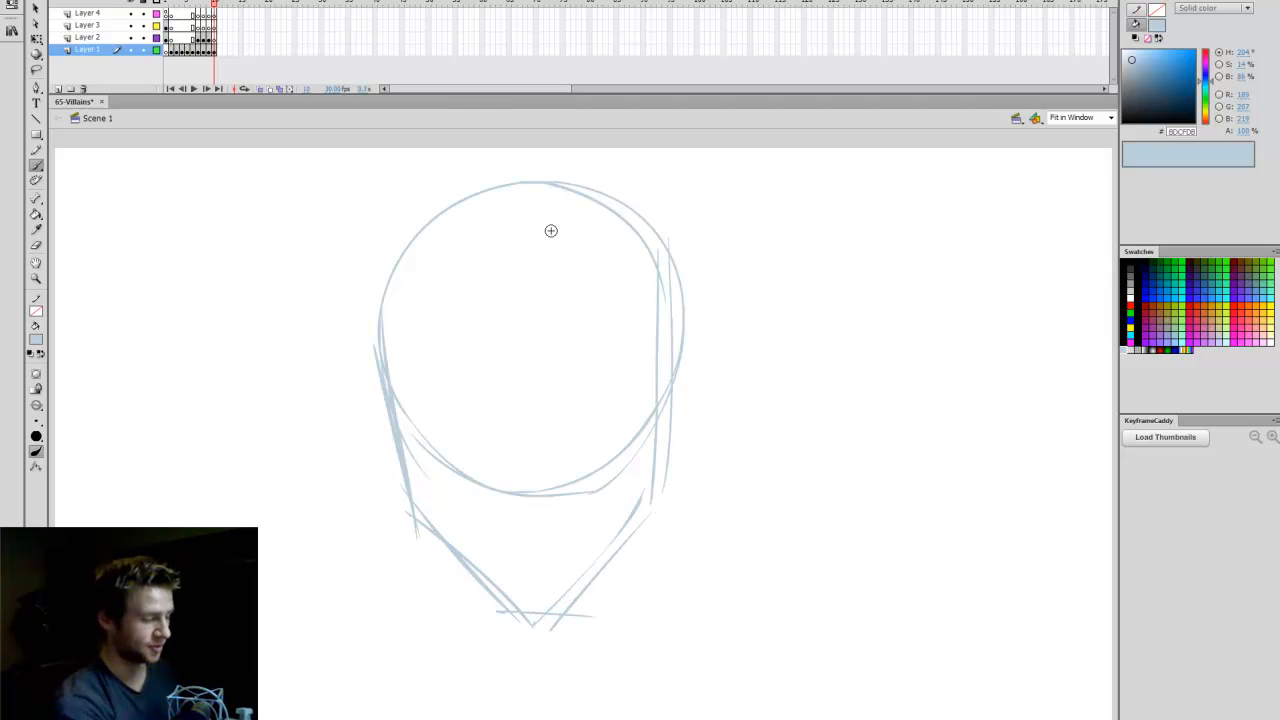
# Draw a straight vertical centre line from the crown down past the chin of the rough head.
pyautogui.moveTo(530, 182); pyautogui.dragTo(530, 620)
pyautogui.hotkey('ctrl', 'z')
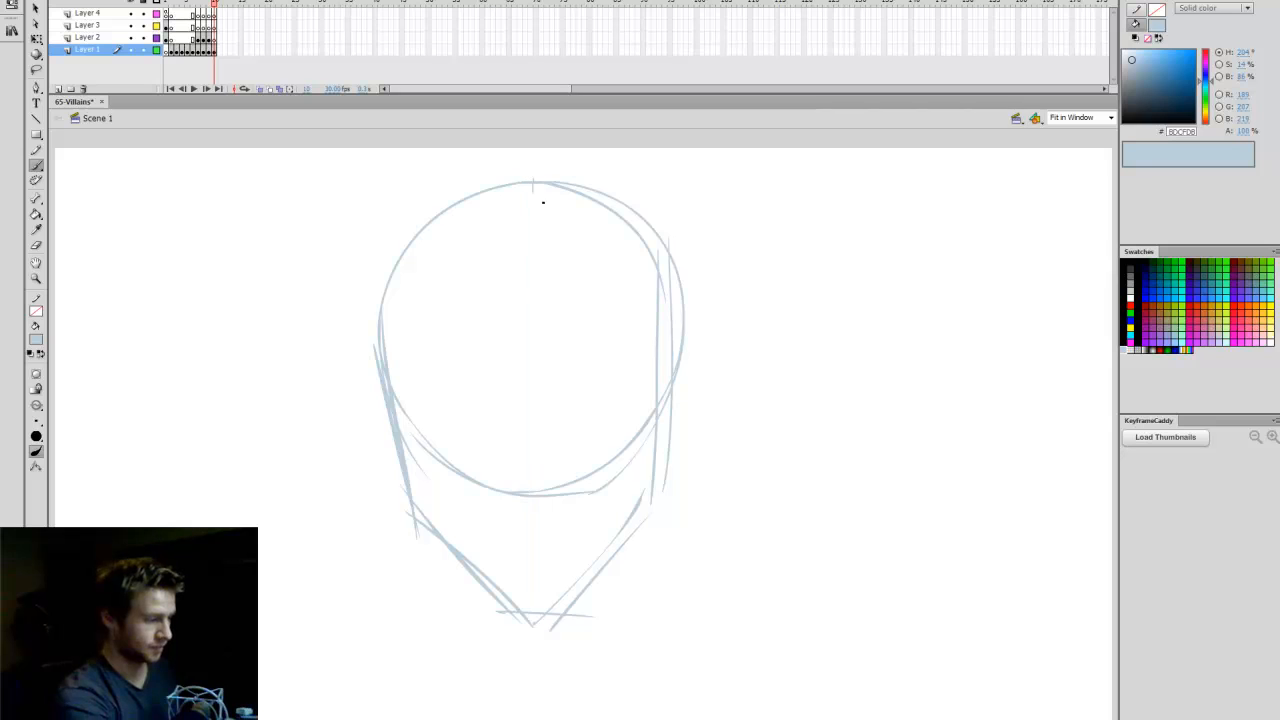
pyautogui.moveTo(533, 180); pyautogui.dragTo(533, 664)
# Select the whole rough head with Free Transform, enlarge it slightly and reposition it on the canvas.
pyautogui.press('q')
pyautogui.moveTo(711, 143); pyautogui.dragTo(309, 663)
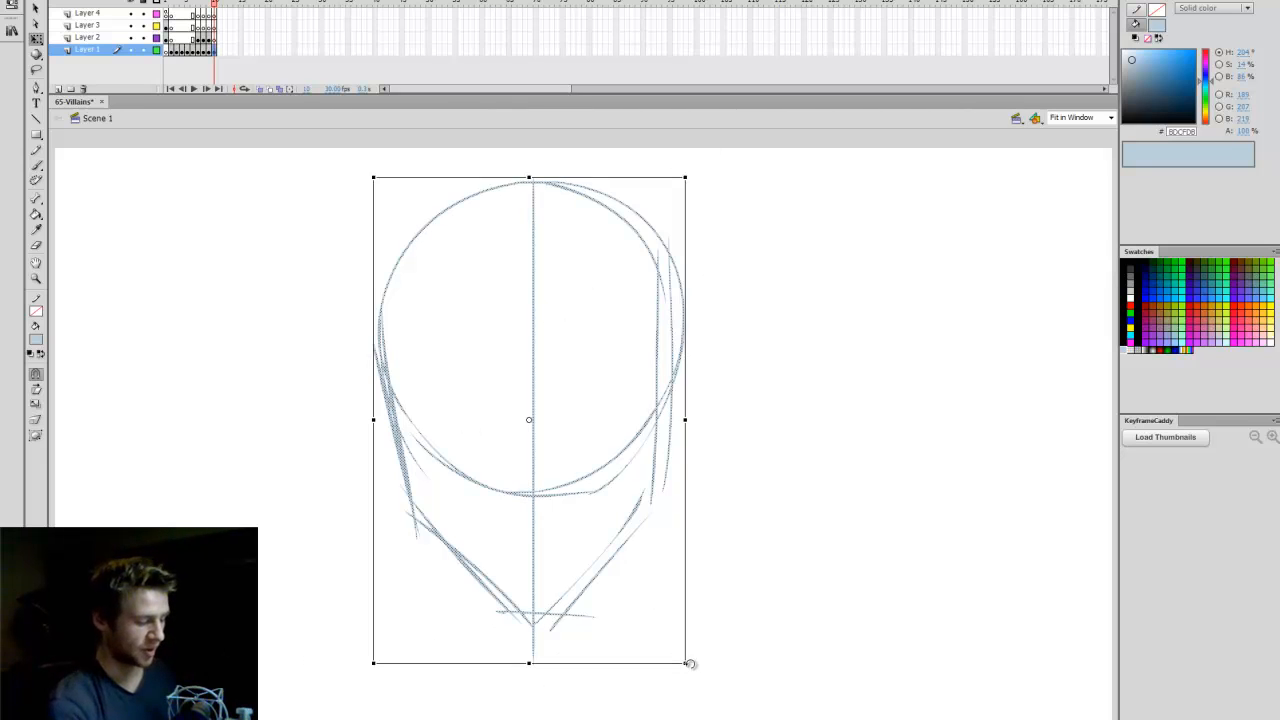
pyautogui.moveTo(689, 663); pyautogui.dragTo(738, 719)
pyautogui.moveTo(717, 441); pyautogui.dragTo(728, 434)
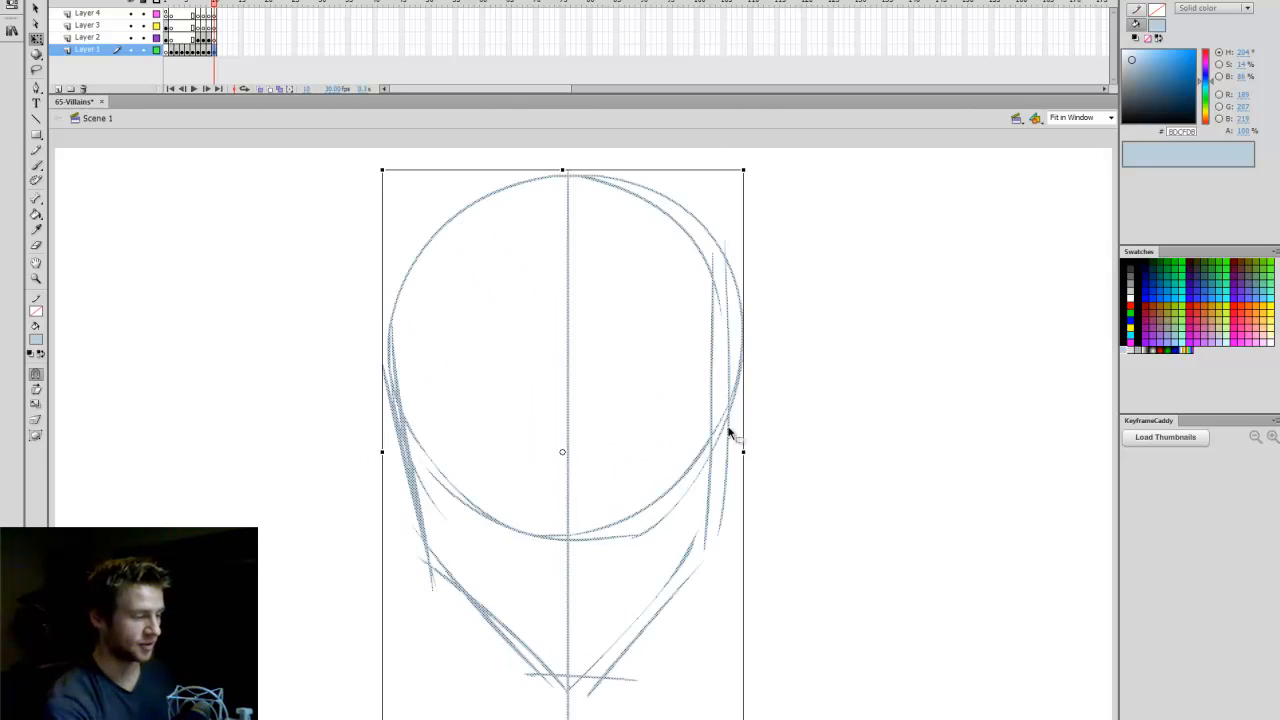
pyautogui.click(770, 422)
# Sketch a slanted angry brow, a round staring eye with a small pupil and a deep socket curve left of the centre line.
pyautogui.press('b')
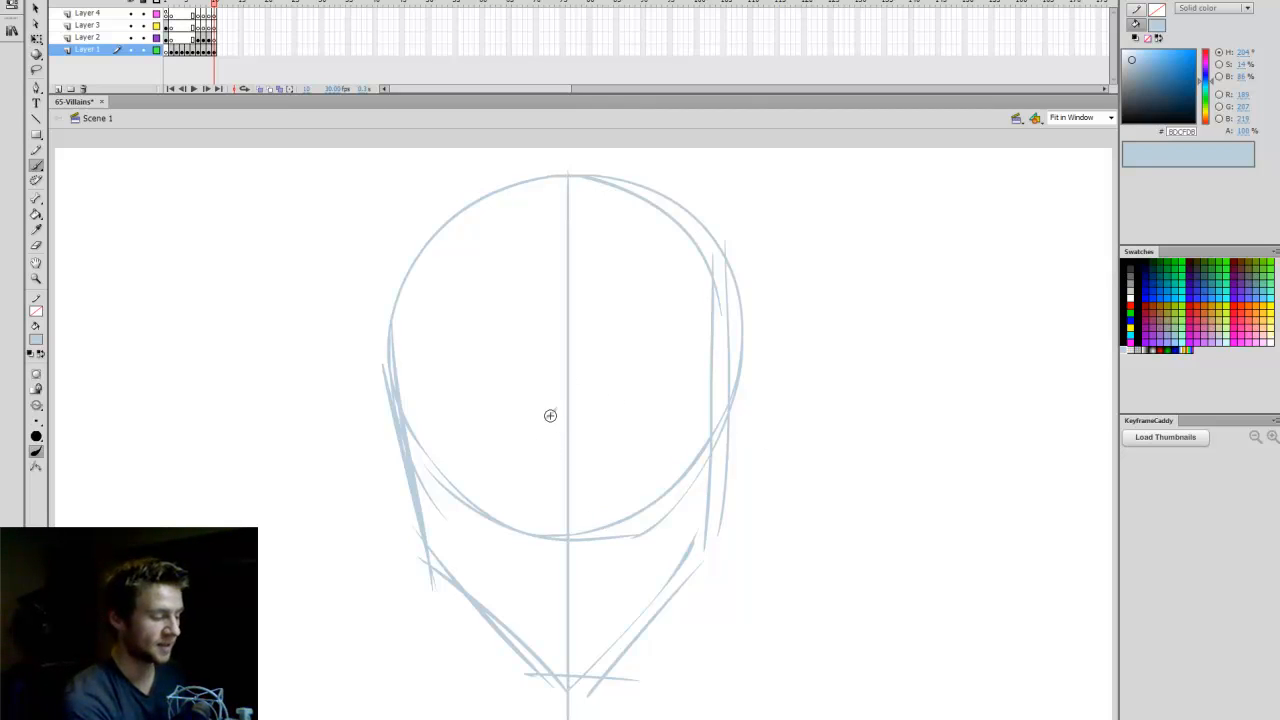
pyautogui.moveTo(545, 406)
pyautogui.mouseDown()
pyautogui.moveTo(456, 352)
pyautogui.moveTo(519, 400)
pyautogui.moveTo(560, 412)
pyautogui.mouseUp()
pyautogui.moveTo(460, 400); pyautogui.dragTo(458, 409)
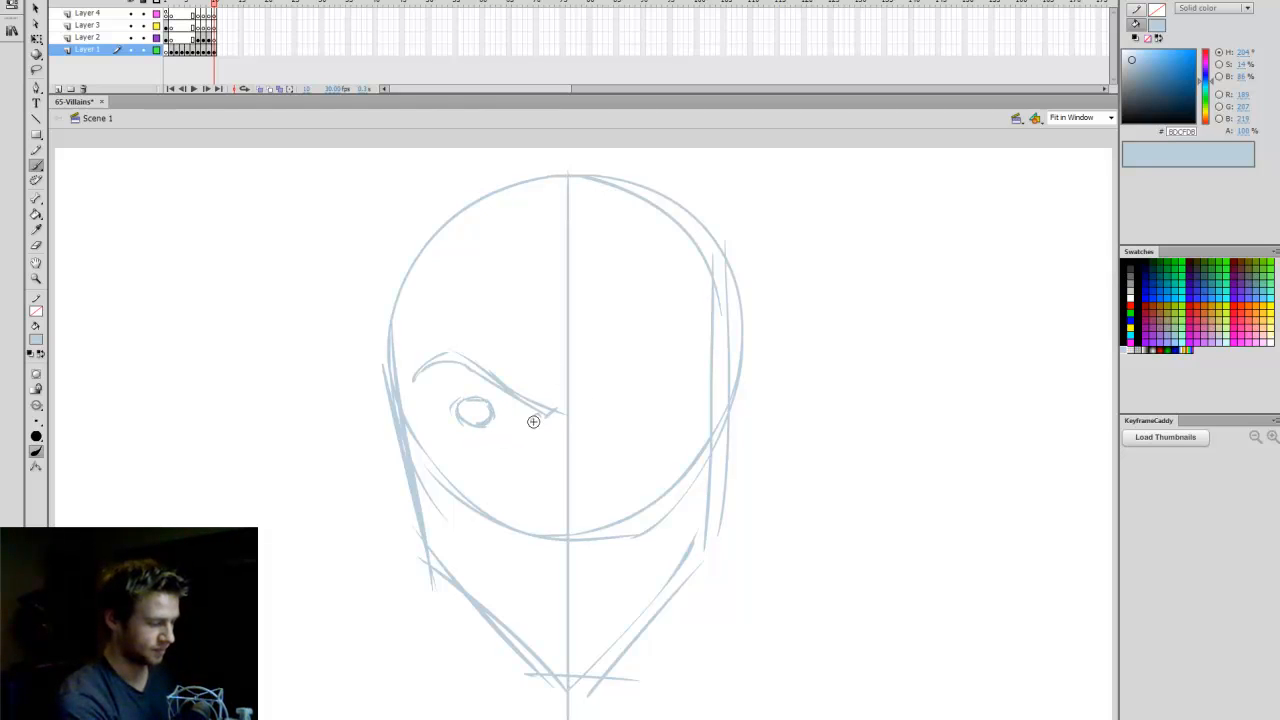
pyautogui.moveTo(531, 417)
pyautogui.mouseDown()
pyautogui.moveTo(501, 480)
pyautogui.moveTo(434, 443)
pyautogui.moveTo(464, 472)
pyautogui.moveTo(512, 464)
pyautogui.moveTo(465, 475)
pyautogui.moveTo(475, 410)
pyautogui.mouseUp()
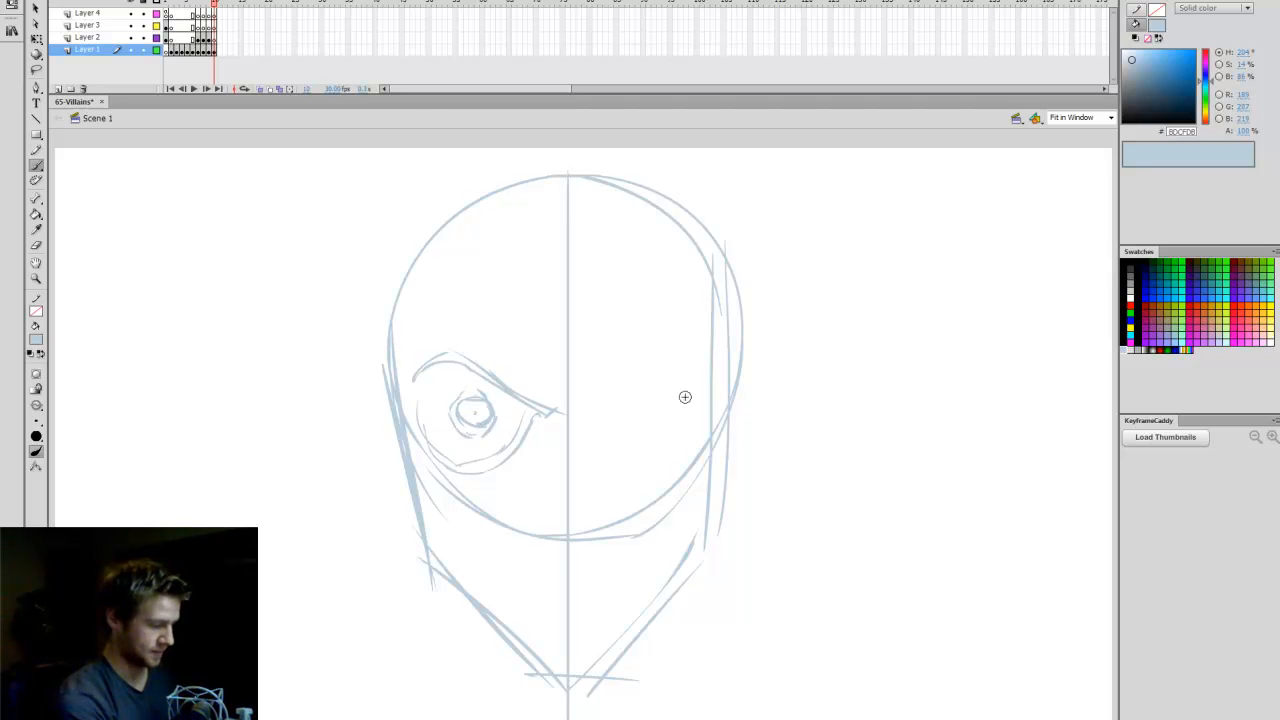
pyautogui.press('e')
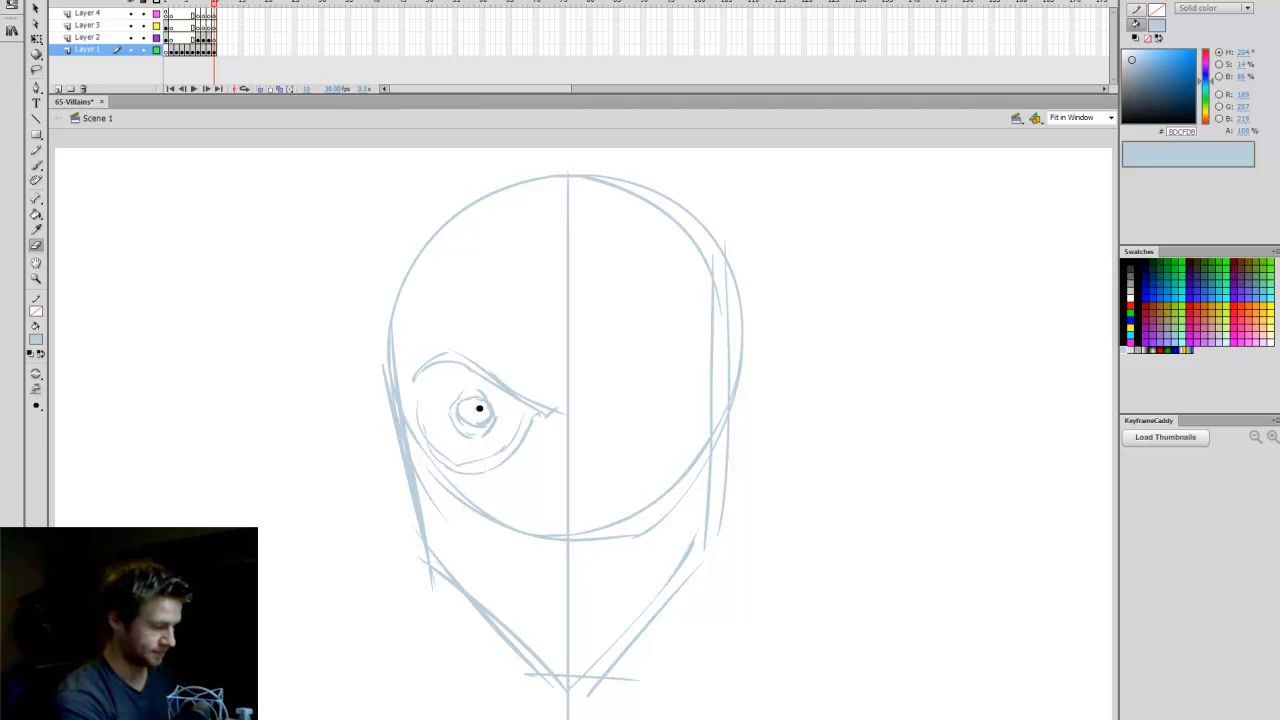
# Sketch half of the nose and a wide, gaping mouth with upper and lower teeth, ending at the centre line.
pyautogui.press('b')
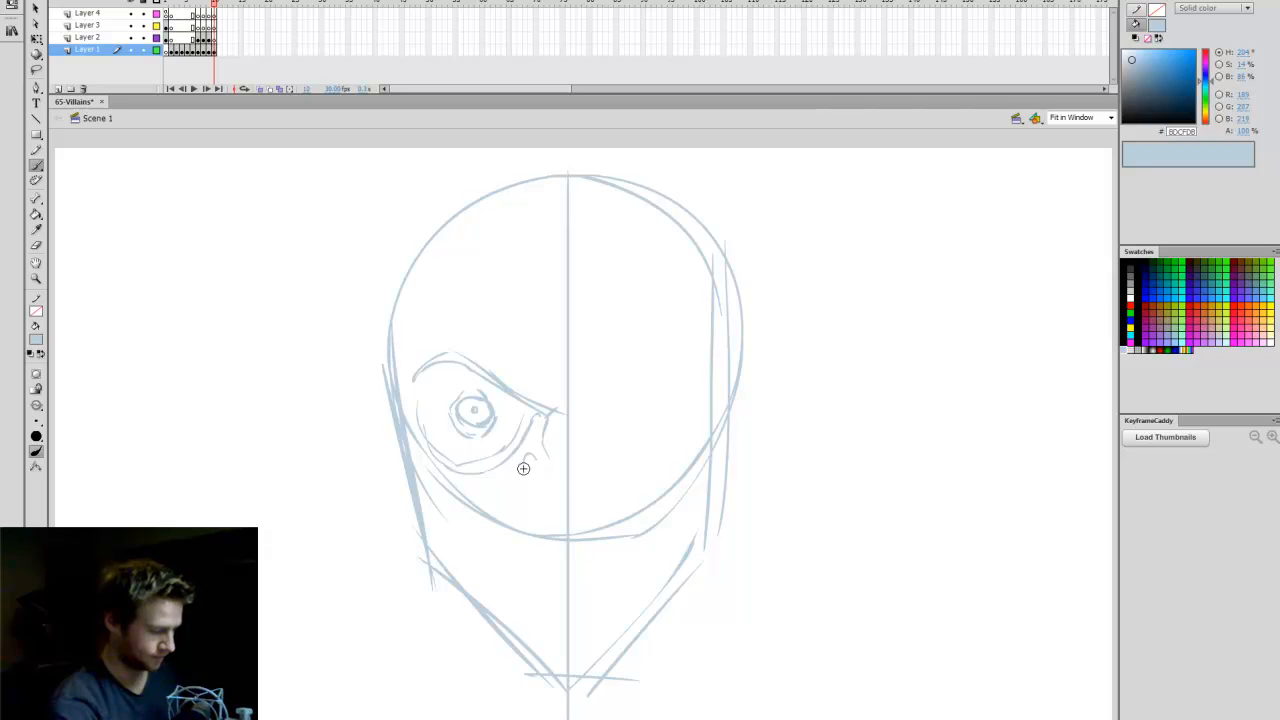
pyautogui.moveTo(524, 458)
pyautogui.mouseDown()
pyautogui.moveTo(557, 502)
pyautogui.moveTo(541, 471)
pyautogui.moveTo(566, 506)
pyautogui.mouseUp()
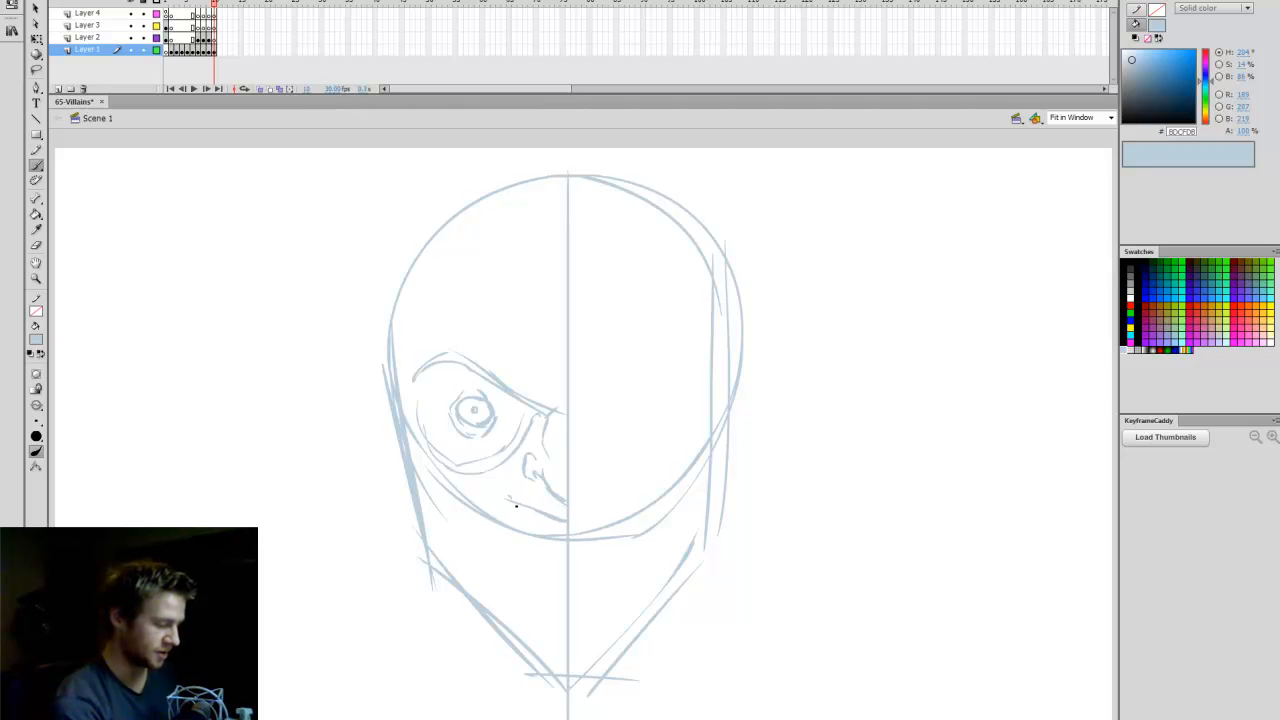
pyautogui.moveTo(502, 500)
pyautogui.mouseDown()
pyautogui.moveTo(471, 554)
pyautogui.moveTo(548, 611)
pyautogui.mouseUp()
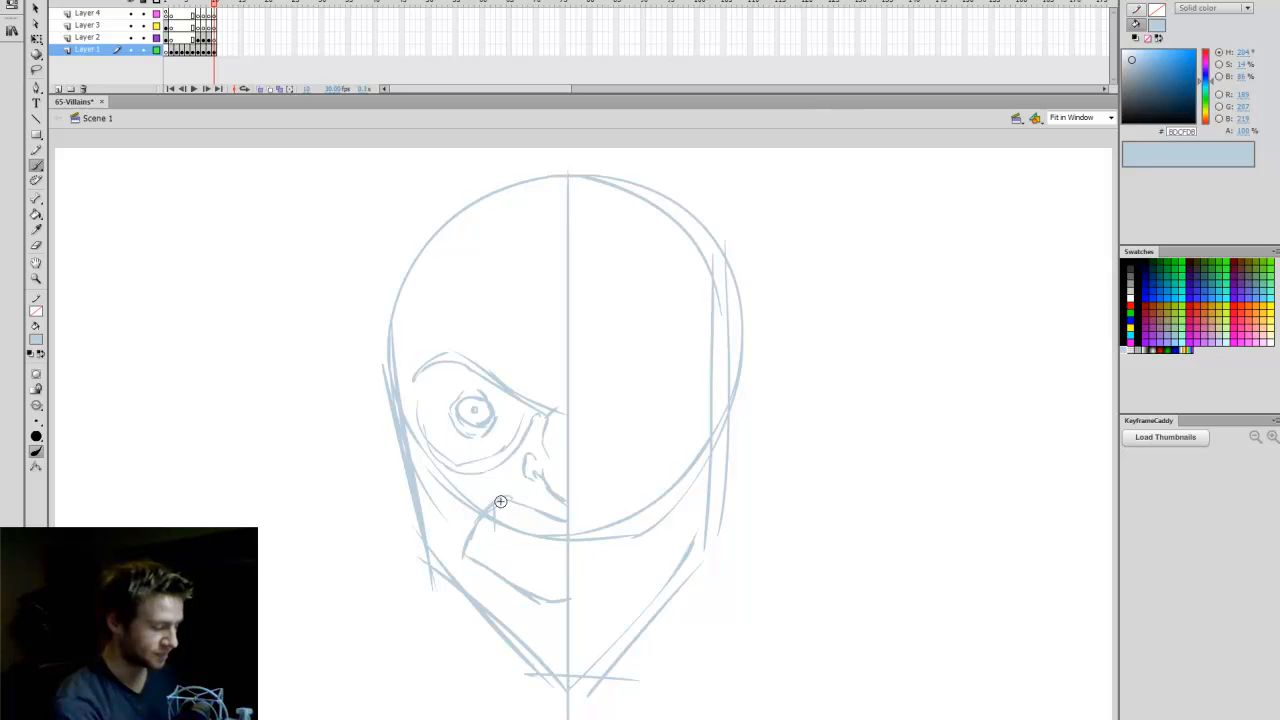
pyautogui.moveTo(500, 501)
pyautogui.mouseDown()
pyautogui.moveTo(508, 541)
pyautogui.moveTo(545, 541)
pyautogui.moveTo(494, 569)
pyautogui.moveTo(569, 574)
pyautogui.mouseUp()
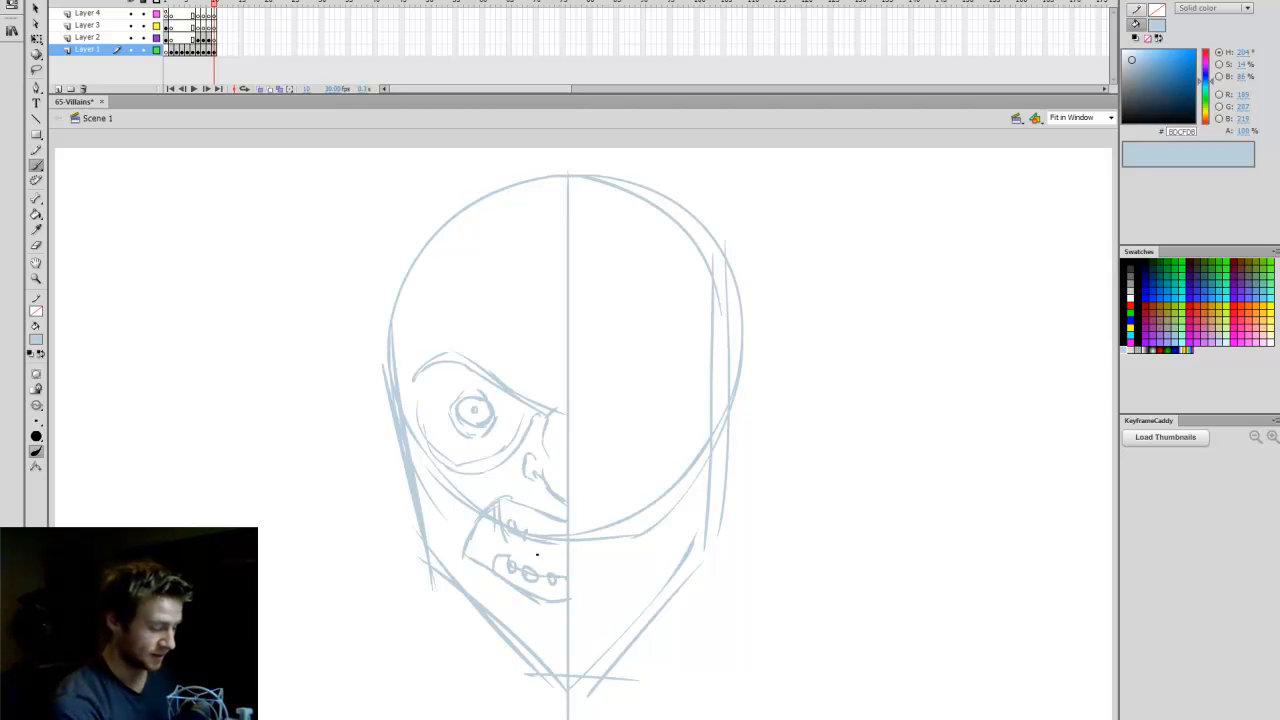
pyautogui.moveTo(554, 555); pyautogui.dragTo(561, 539)
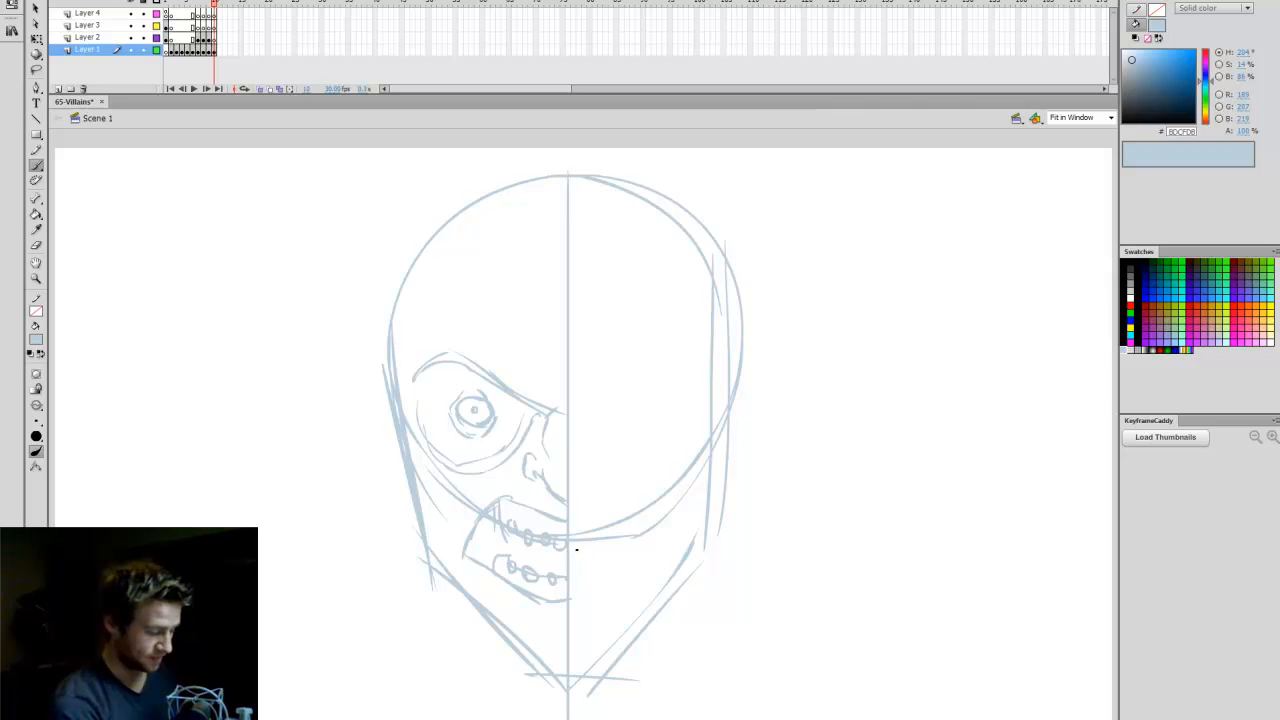
pyautogui.press('e')
pyautogui.press('b')
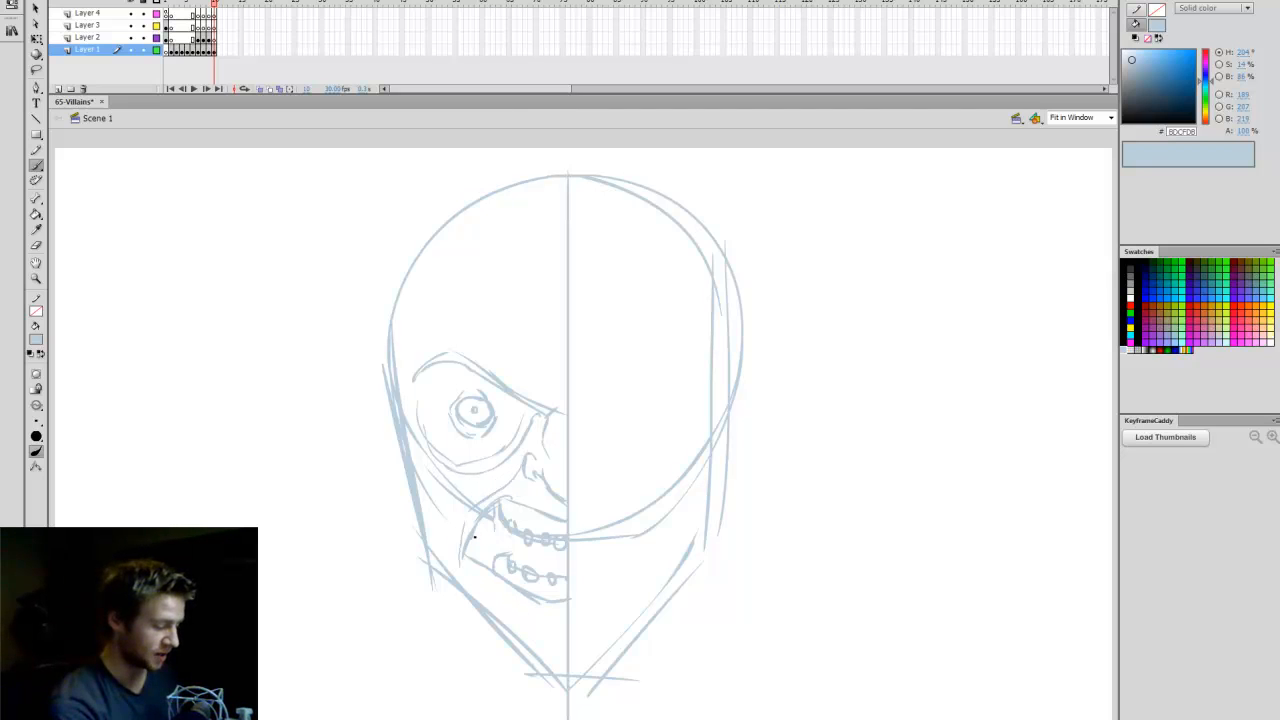
# Sketch the hollow cheek folds beside the mouth and the bony jaw contour down to the chin.
pyautogui.moveTo(443, 554); pyautogui.dragTo(451, 514)
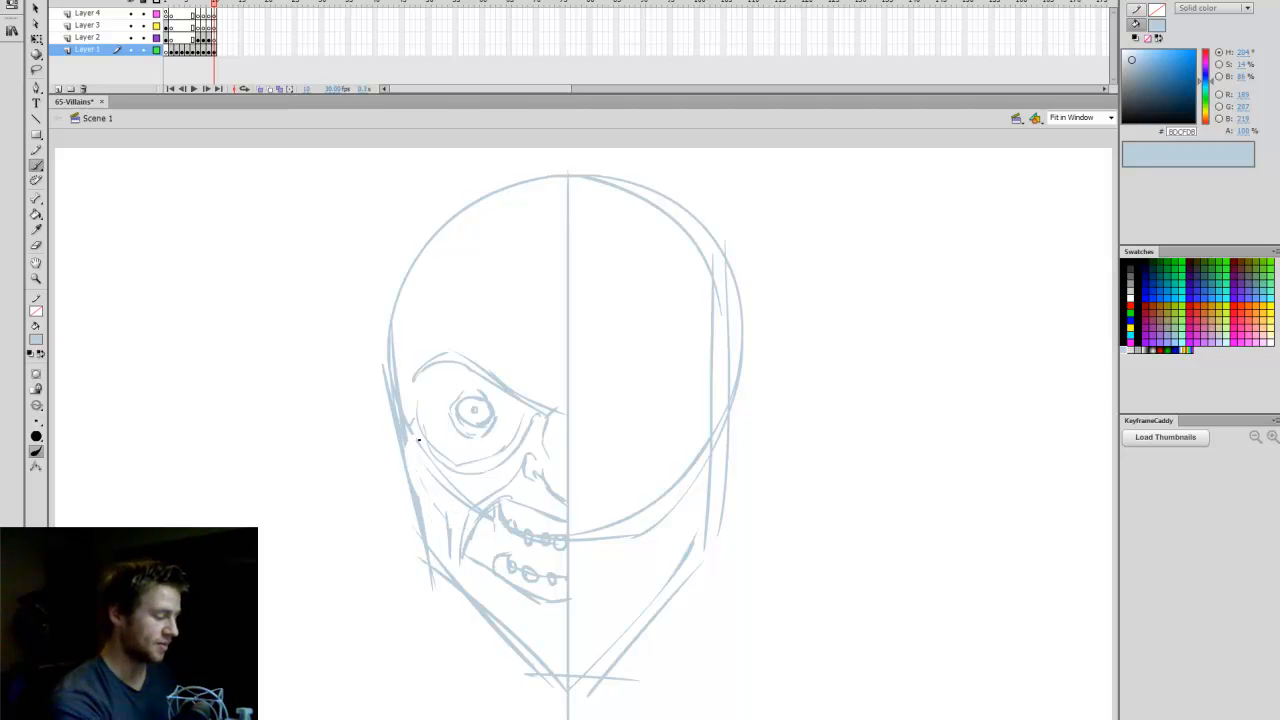
pyautogui.moveTo(434, 458)
pyautogui.mouseDown()
pyautogui.moveTo(451, 512)
pyautogui.moveTo(427, 421)
pyautogui.moveTo(437, 506)
pyautogui.mouseUp()
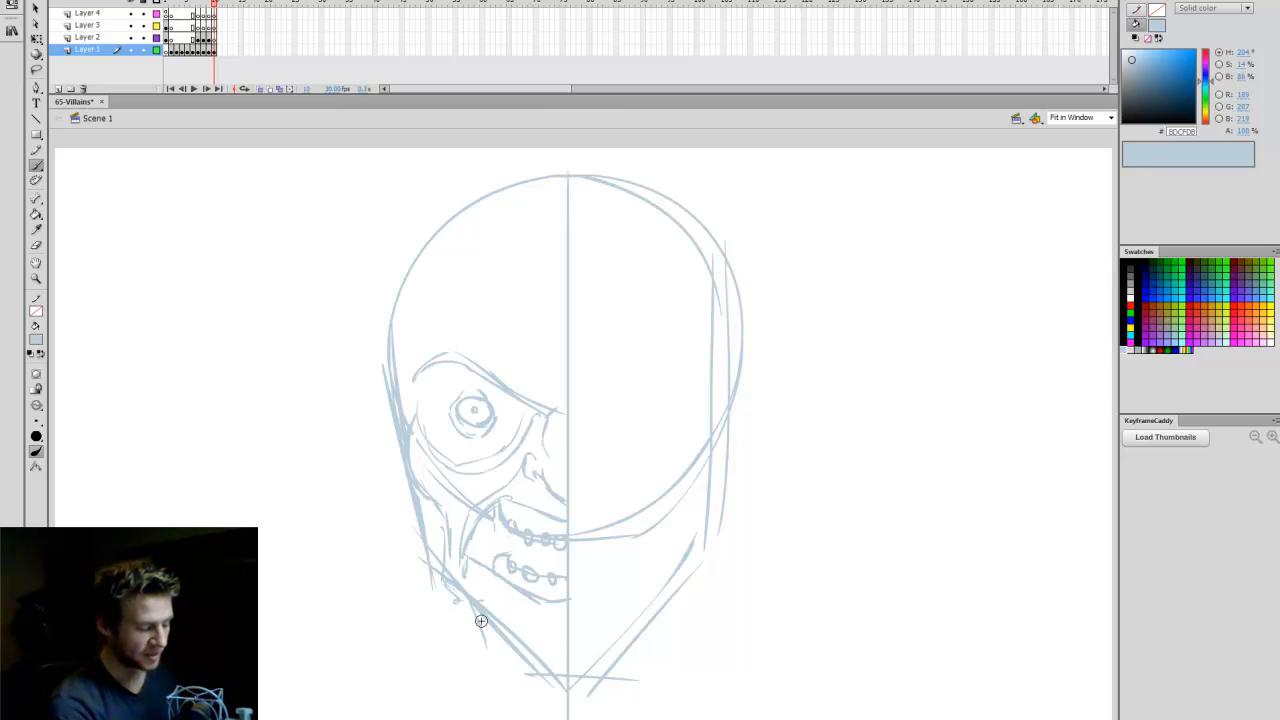
pyautogui.moveTo(481, 621)
pyautogui.mouseDown()
pyautogui.moveTo(530, 685)
pyautogui.moveTo(589, 687)
pyautogui.moveTo(493, 659)
pyautogui.moveTo(580, 688)
pyautogui.mouseUp()
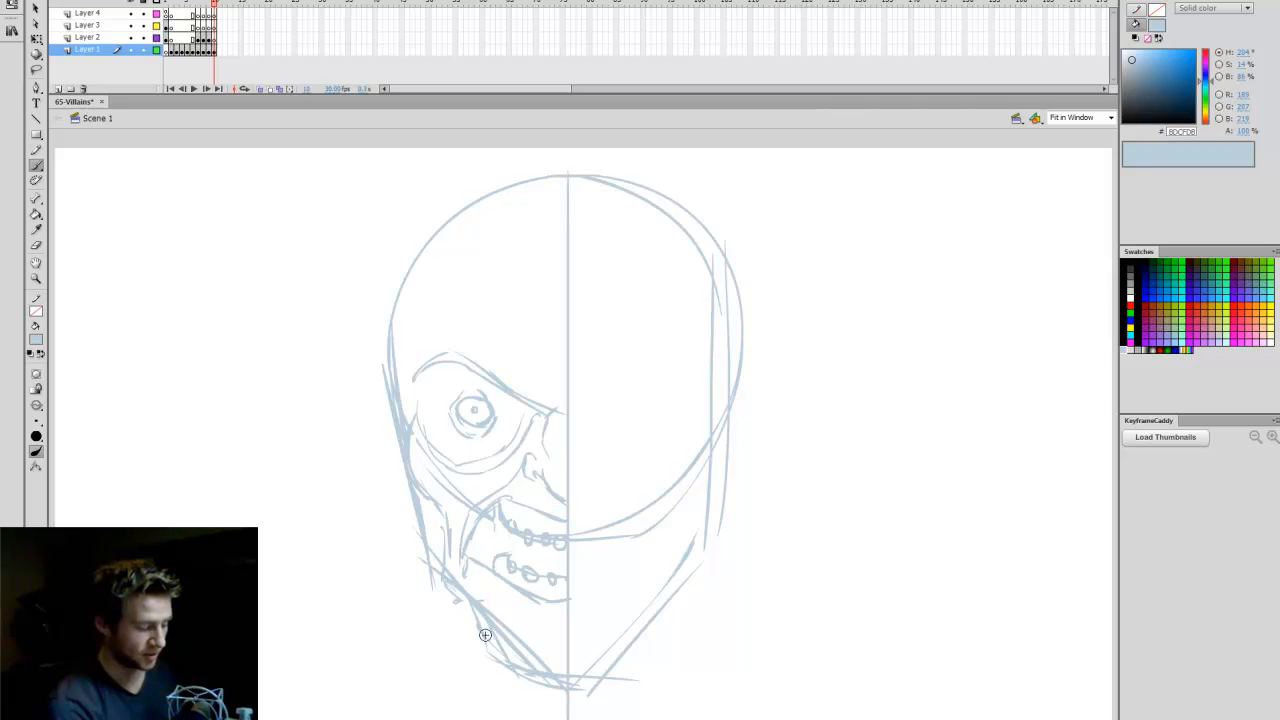
pyautogui.moveTo(470, 626); pyautogui.dragTo(427, 557)
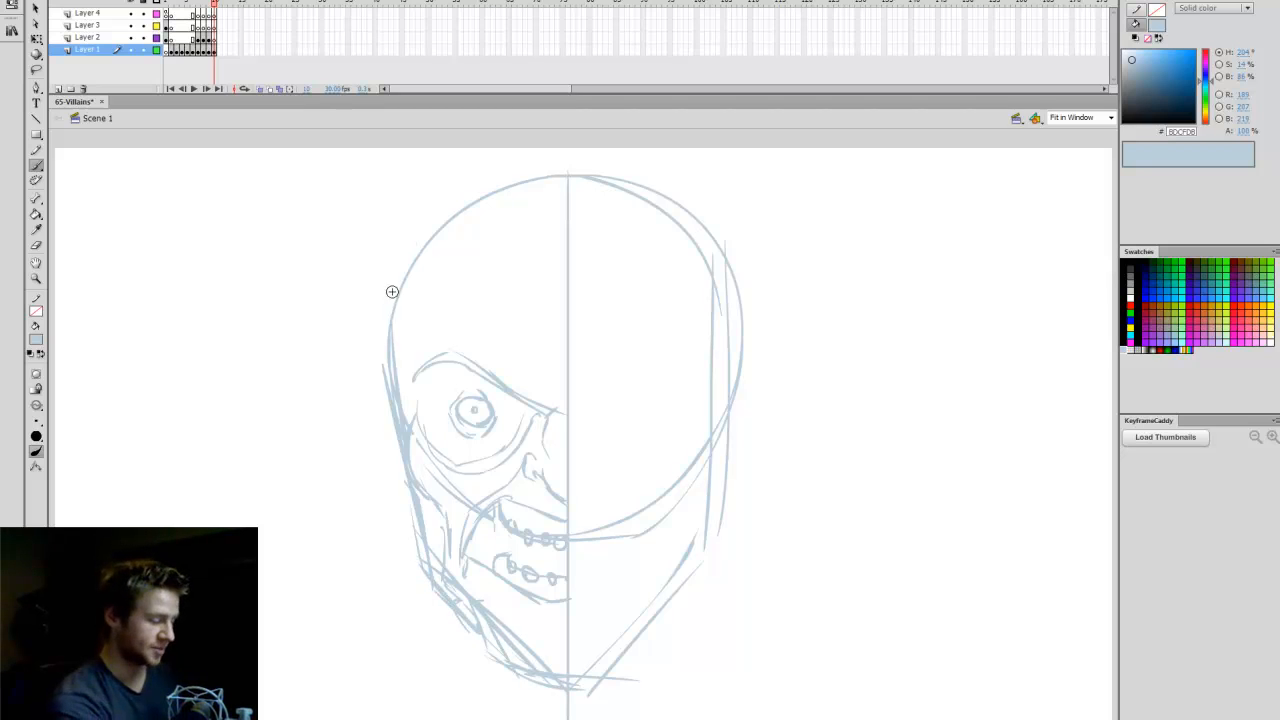
# Sketch the ear, refine the side of the skull up to the forehead and add an arched crease above the brow.
pyautogui.moveTo(388, 370)
pyautogui.mouseDown()
pyautogui.moveTo(378, 428)
pyautogui.moveTo(433, 547)
pyautogui.mouseUp()
pyautogui.moveTo(385, 395)
pyautogui.mouseDown()
pyautogui.moveTo(400, 414)
pyautogui.moveTo(403, 280)
pyautogui.moveTo(486, 212)
pyautogui.mouseUp()
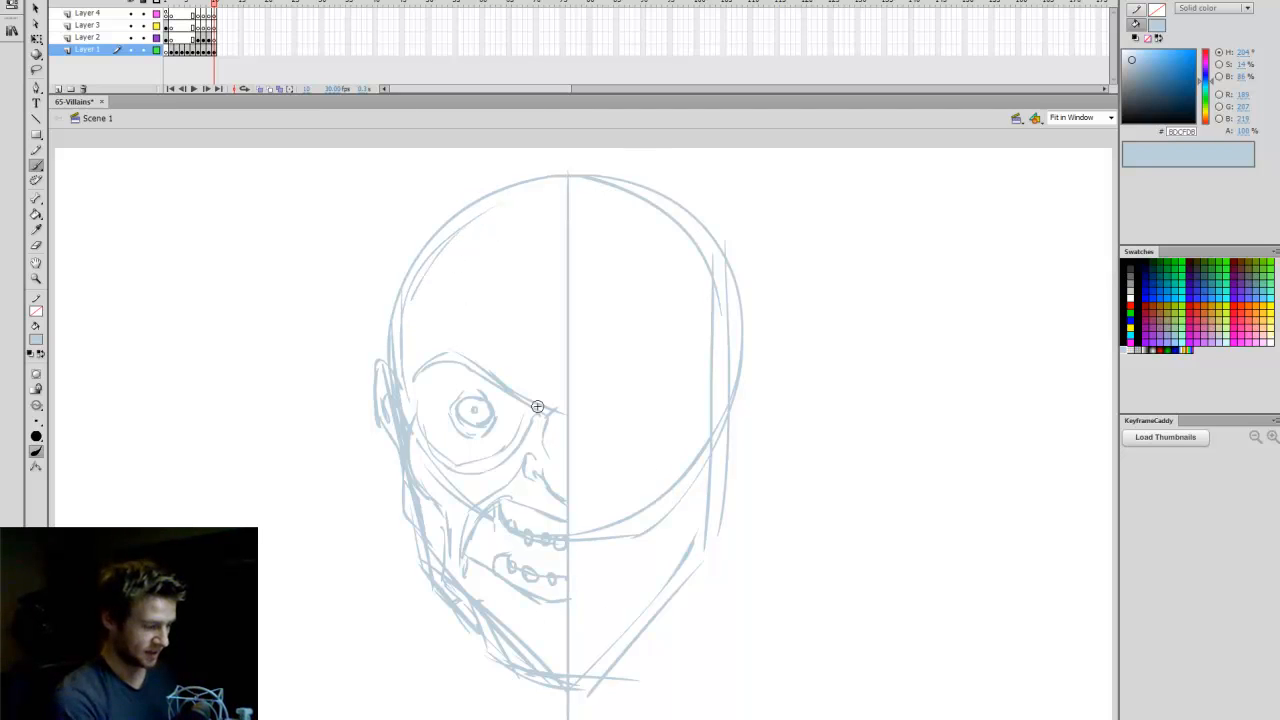
pyautogui.moveTo(411, 344); pyautogui.dragTo(480, 335)
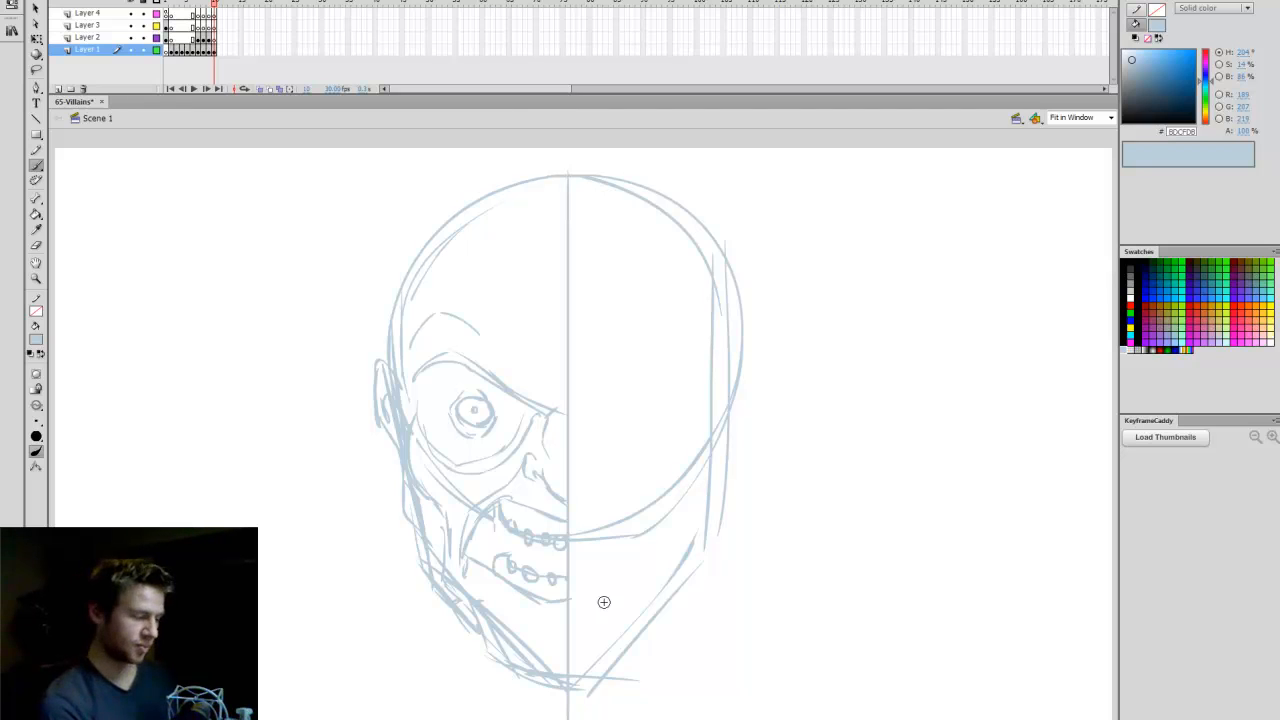
# With Layer 1 locked, ink the slanted eyebrow's outline in black (000000) on Layer 2 of frame 10.
pyautogui.click(214, 38)
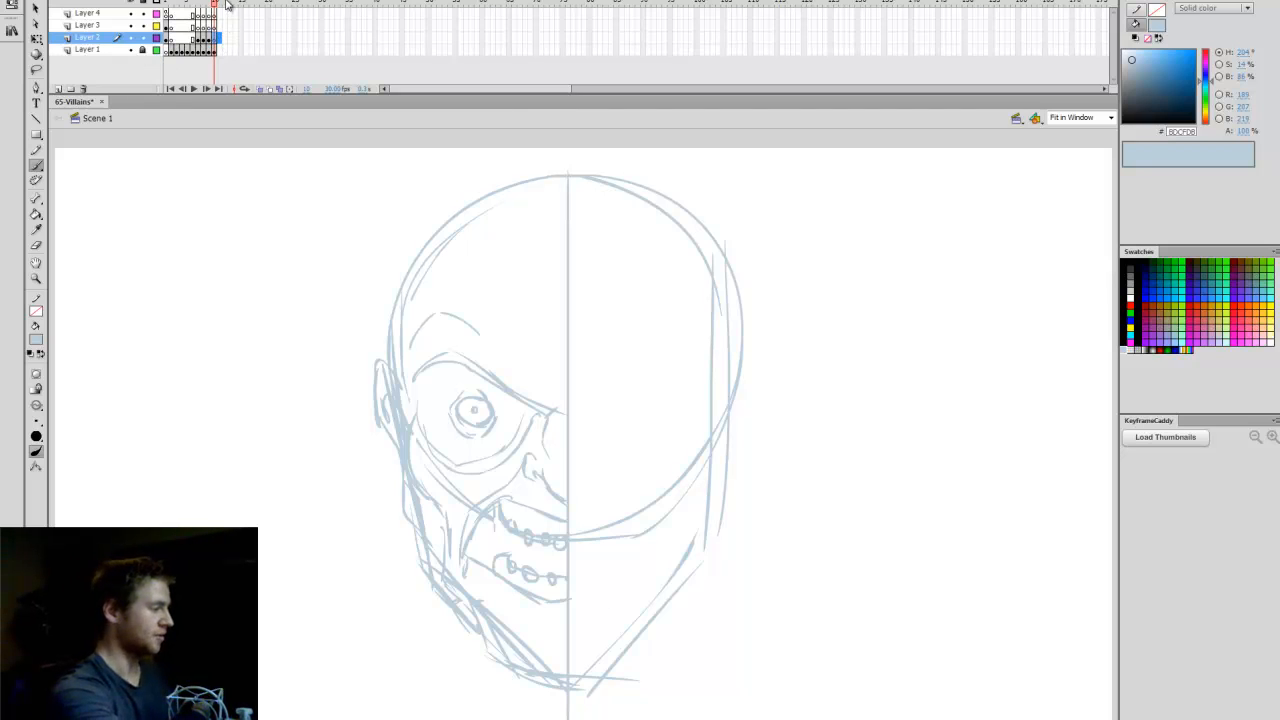
pyautogui.click(1097, 118)
pyautogui.write('300')
pyautogui.press('Return')
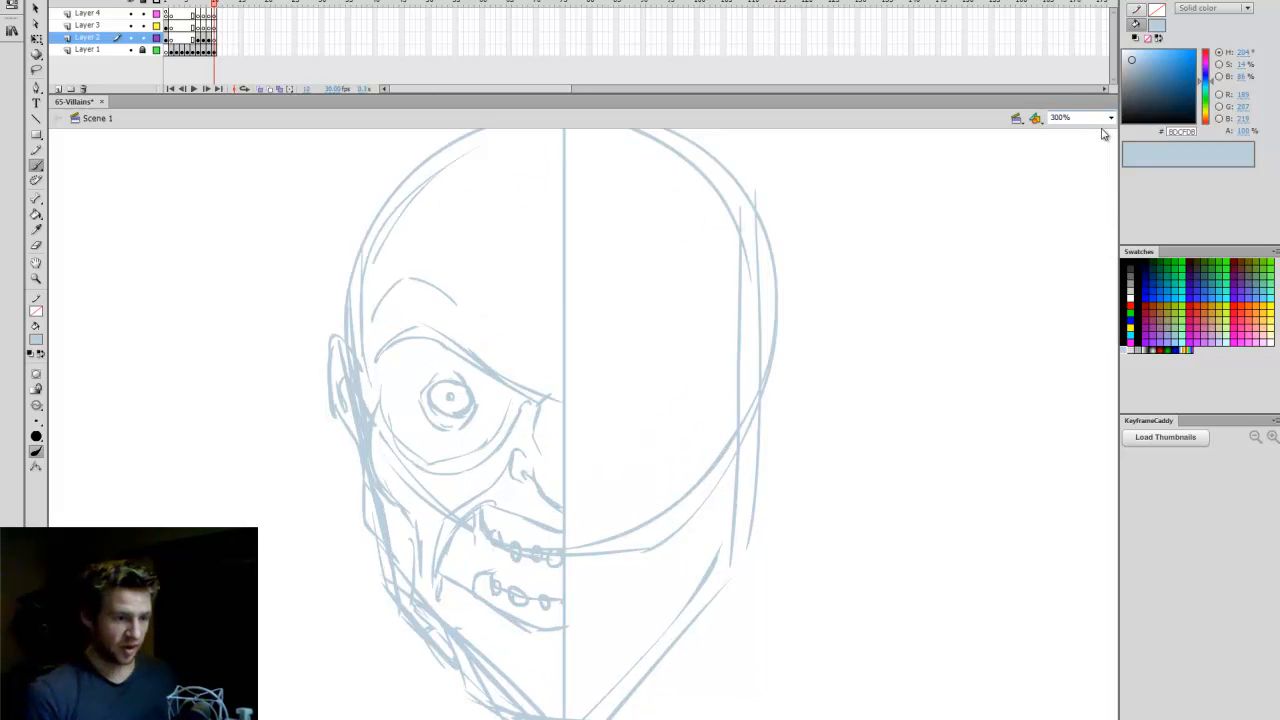
pyautogui.press('q')
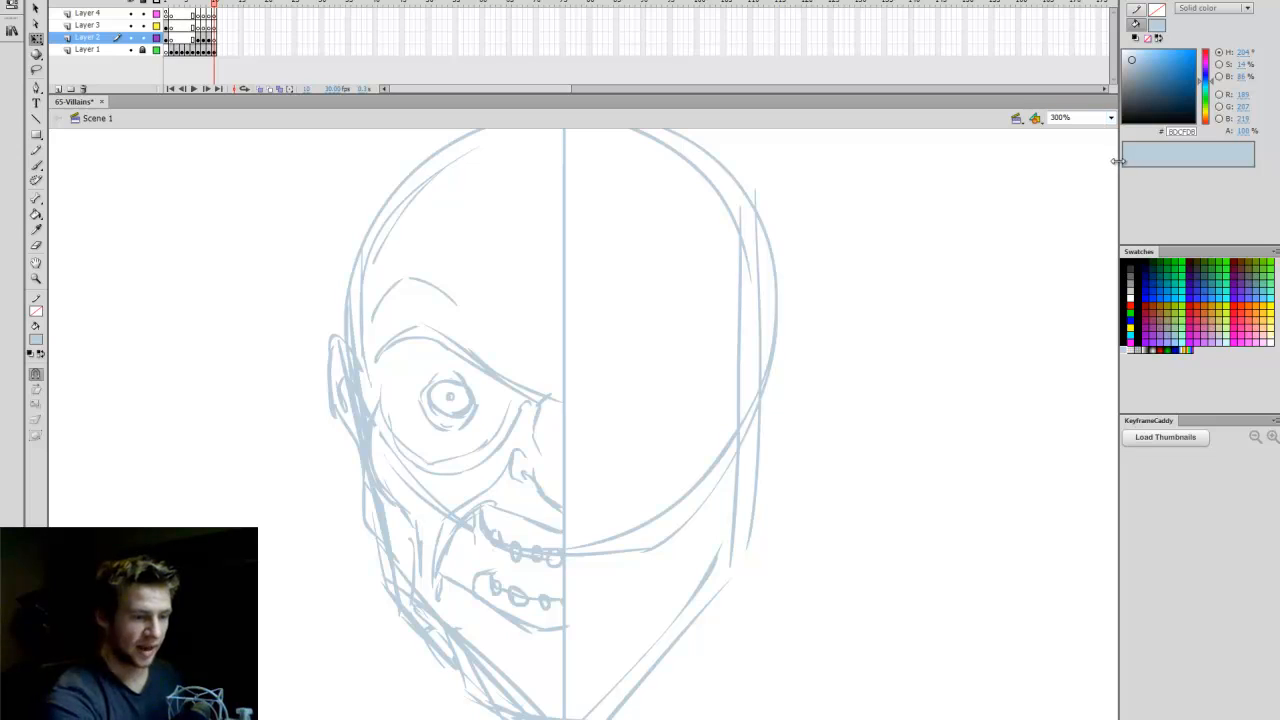
pyautogui.moveTo(1117, 420); pyautogui.dragTo(1113, 452)
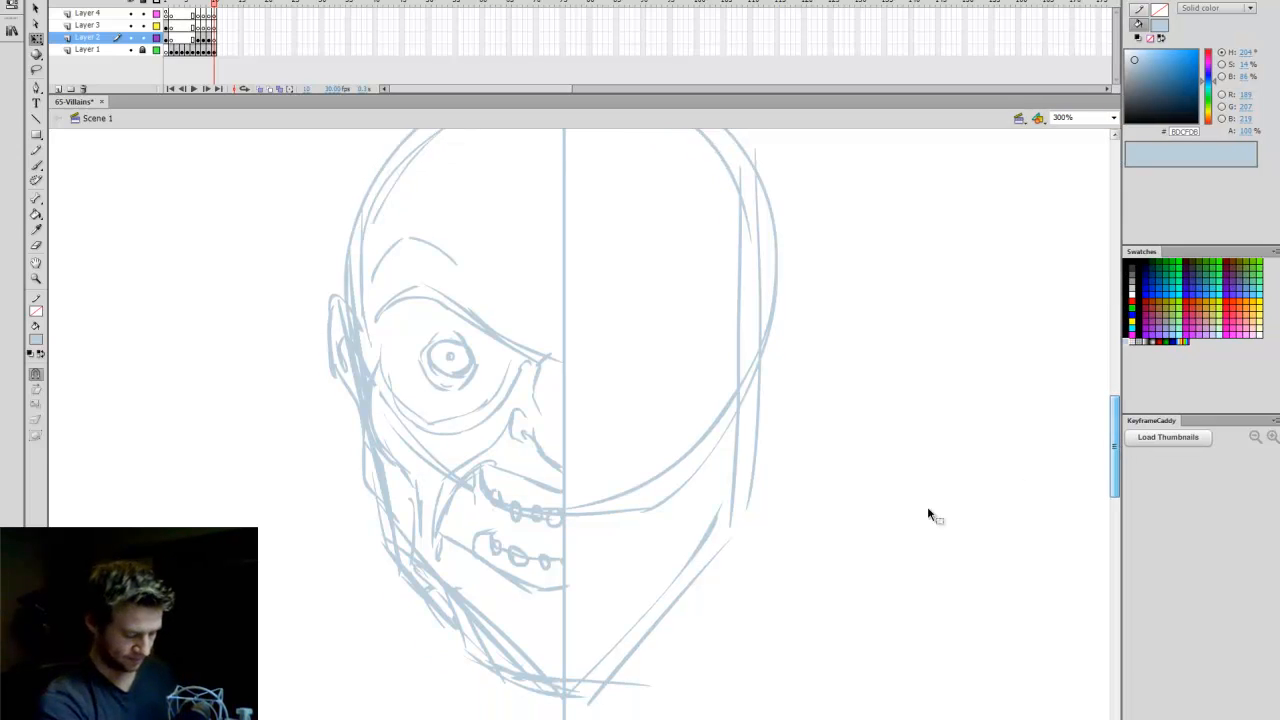
pyautogui.press('b')
pyautogui.hscroll(-2, 929, 514)
pyautogui.click(1133, 259)
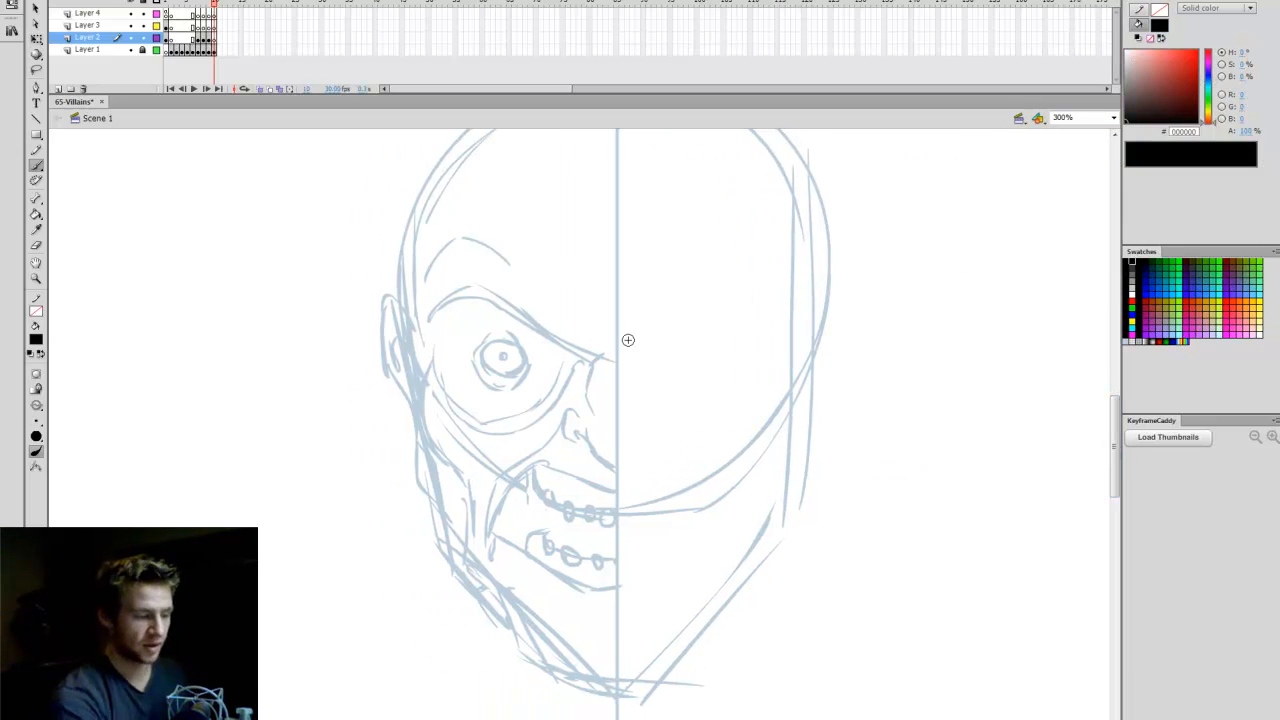
pyautogui.hscroll(-1, 612, 424)
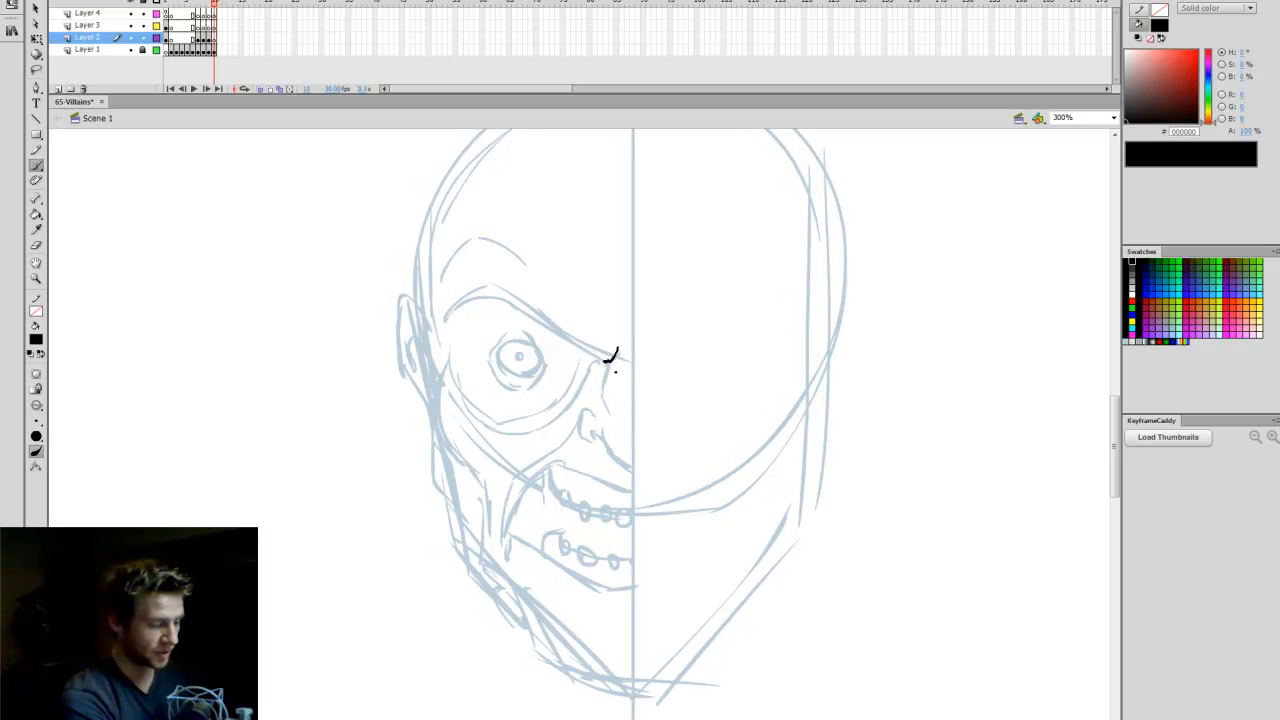
pyautogui.moveTo(556, 328)
pyautogui.mouseDown()
pyautogui.moveTo(461, 300)
pyautogui.moveTo(439, 336)
pyautogui.moveTo(504, 284)
pyautogui.mouseUp()
pyautogui.moveTo(605, 352); pyautogui.dragTo(482, 285)
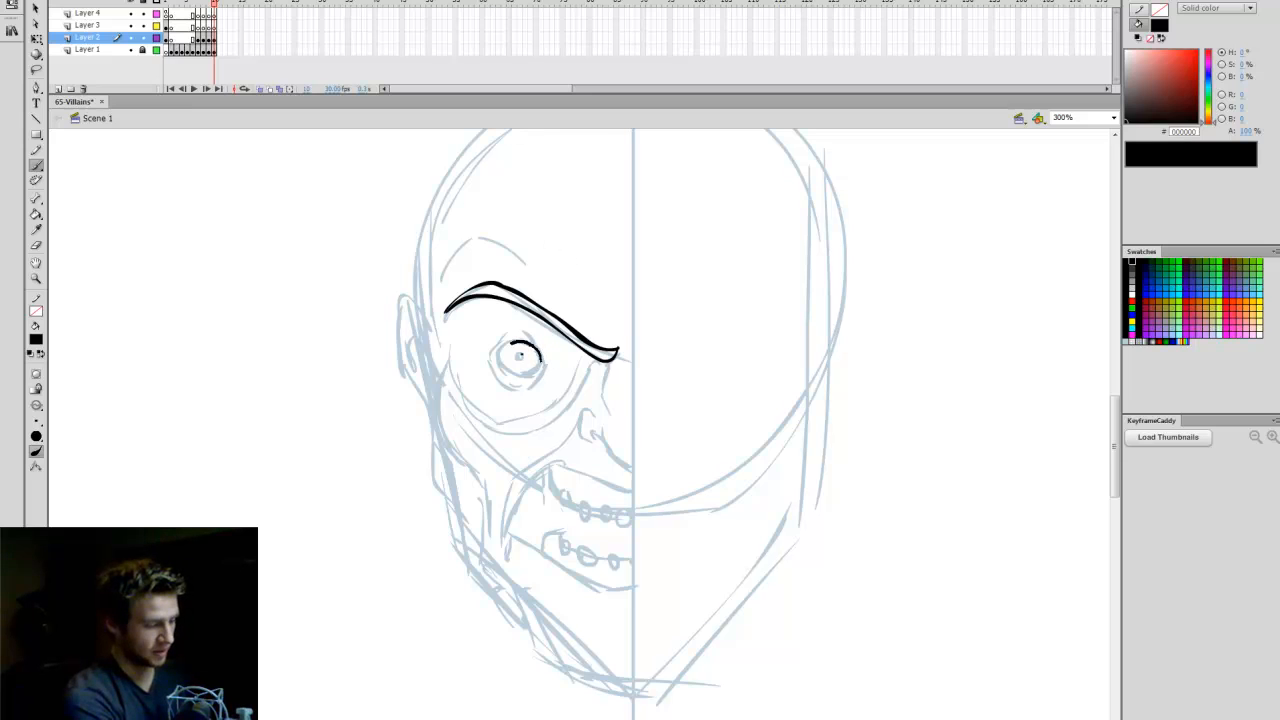
# Ink the eye's circle in black, undoing and redrawing it once, and add a small pupil at its centre.
pyautogui.moveTo(522, 382); pyautogui.dragTo(538, 350)
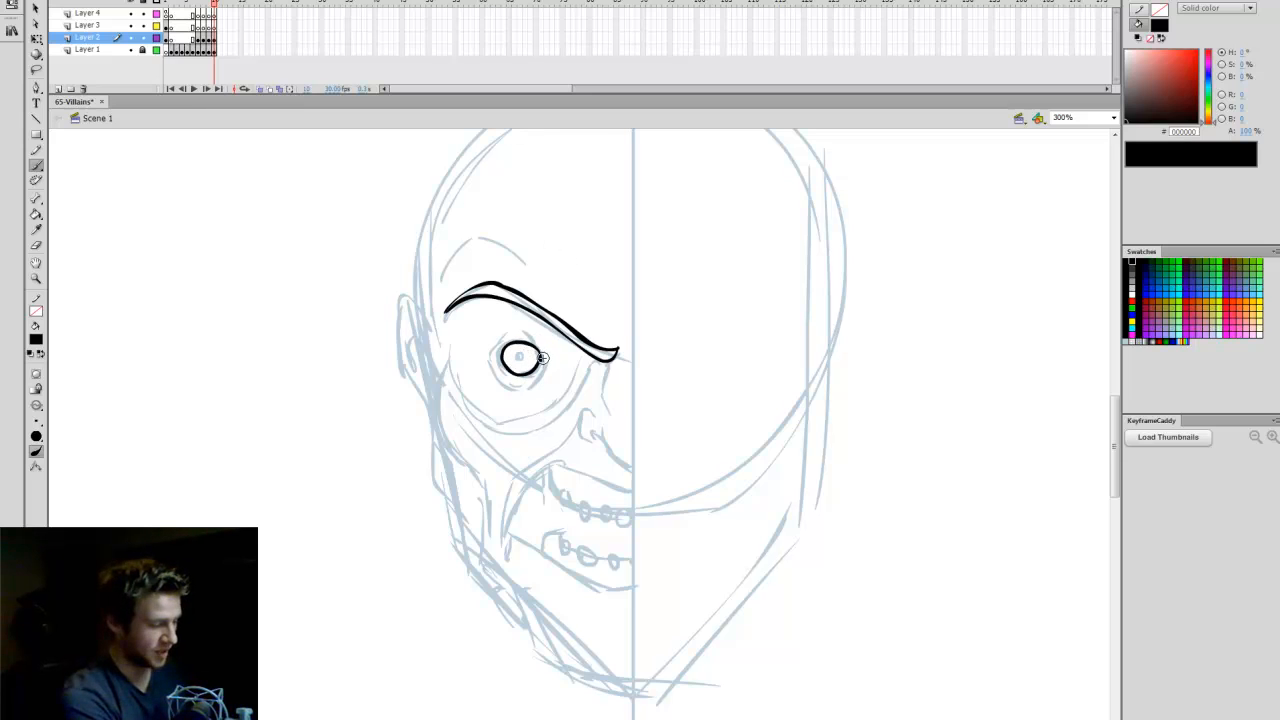
pyautogui.hotkey('ctrl', 'z')
pyautogui.moveTo(538, 383); pyautogui.dragTo(525, 349)
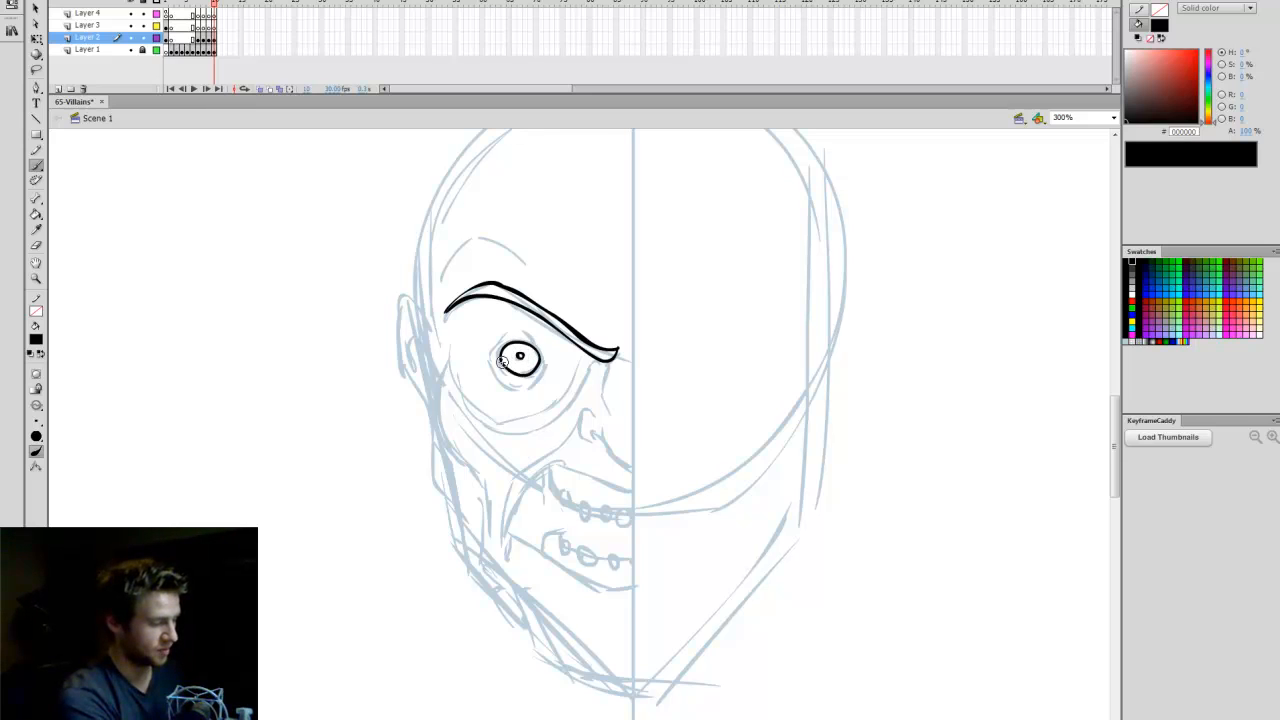
# Ink an outer ring around the eye with drips running down from it, and fill the enclosed area with black.
pyautogui.moveTo(519, 355); pyautogui.dragTo(539, 357)
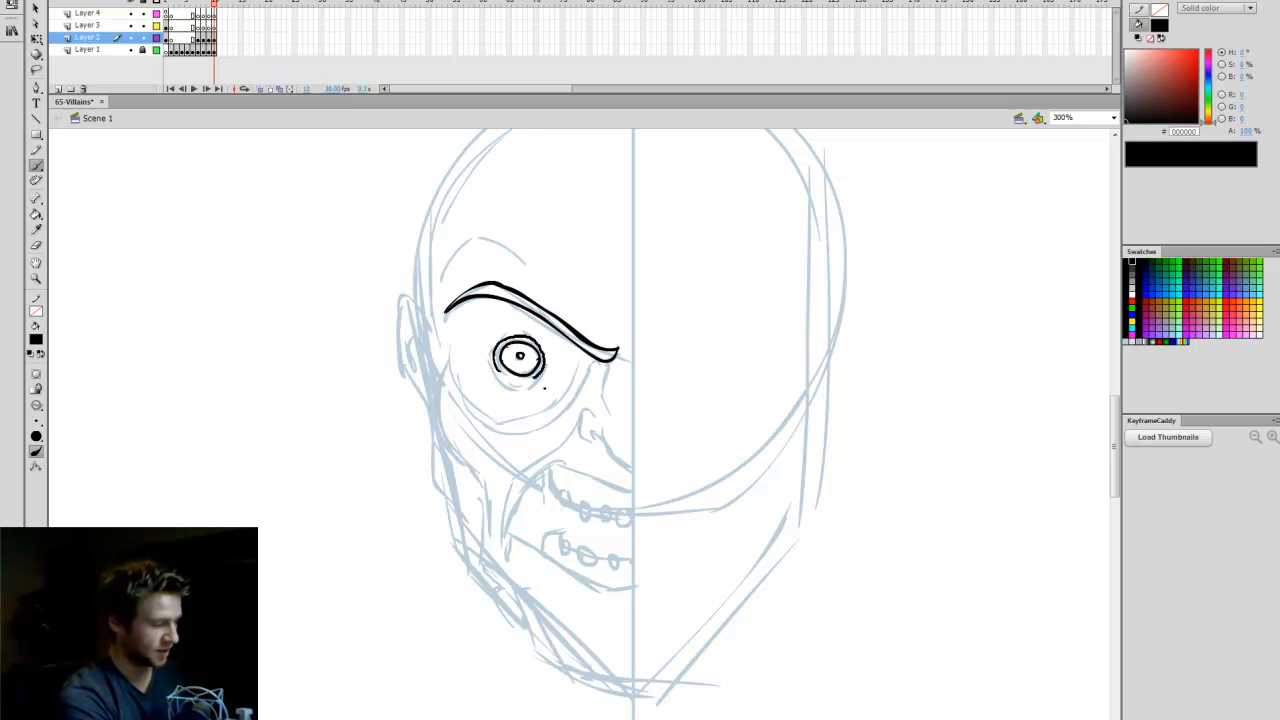
pyautogui.moveTo(540, 345); pyautogui.dragTo(505, 380)
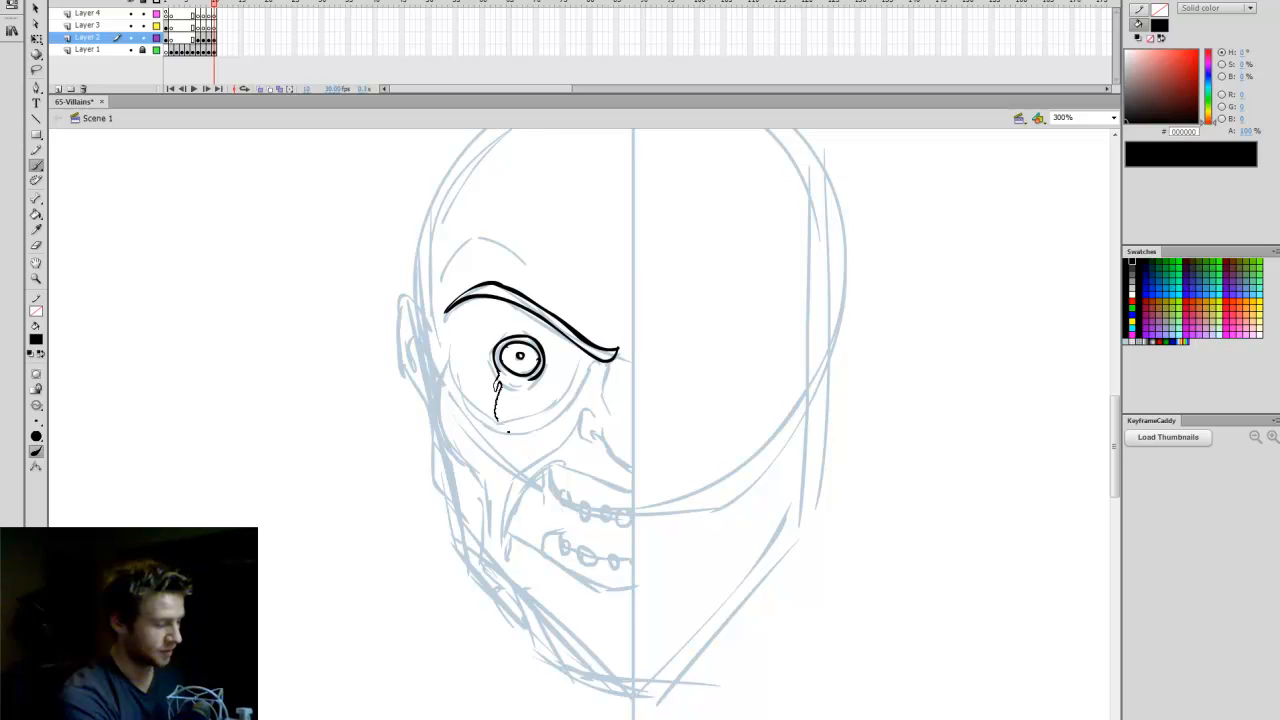
pyautogui.moveTo(519, 384); pyautogui.dragTo(499, 415)
pyautogui.press('k')
pyautogui.click(519, 374)
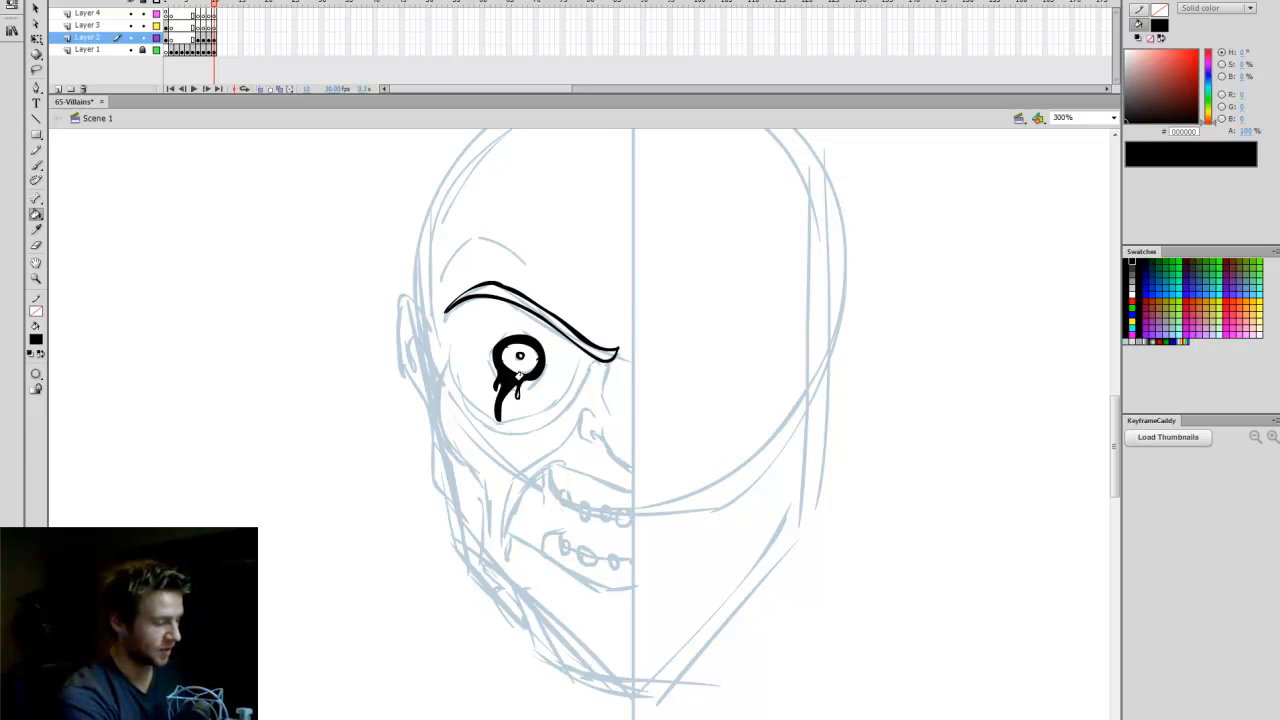
# Ink scratchy rings around the black eye, curved bag lines with a drip beneath it, and short creases at its corners.
pyautogui.press('b')
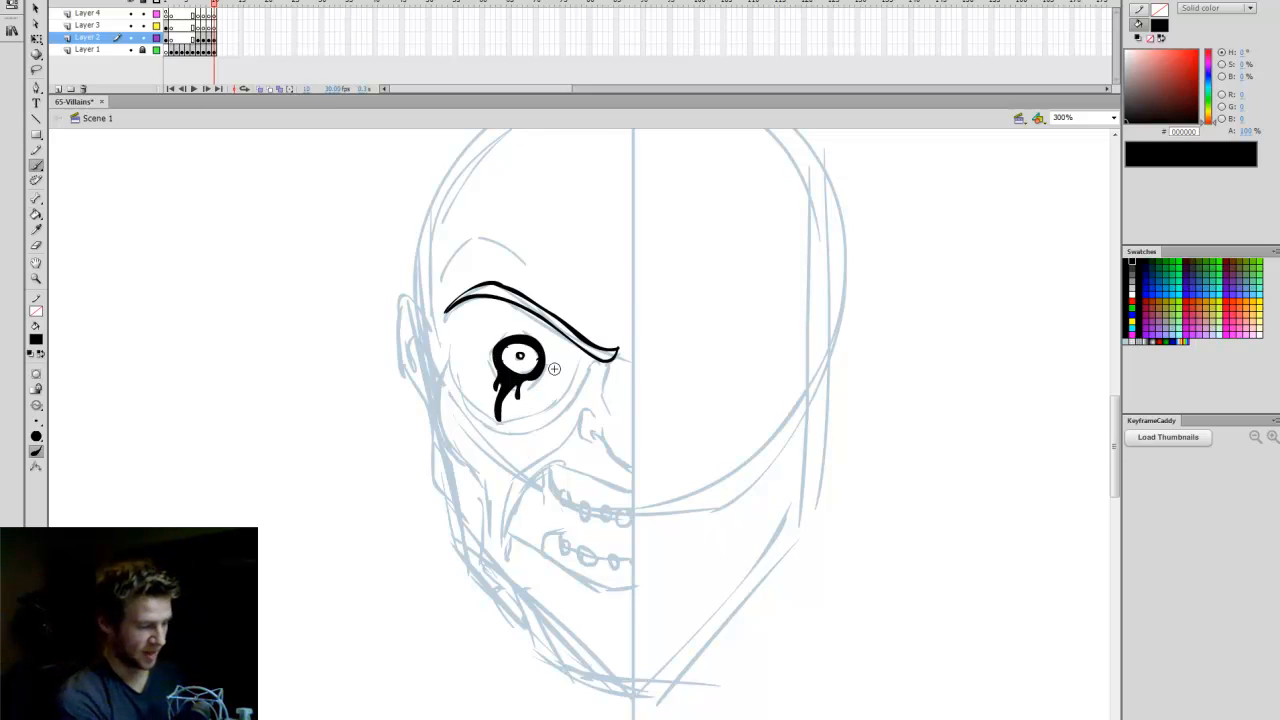
pyautogui.moveTo(494, 372); pyautogui.dragTo(484, 402)
pyautogui.moveTo(492, 340); pyautogui.dragTo(488, 376)
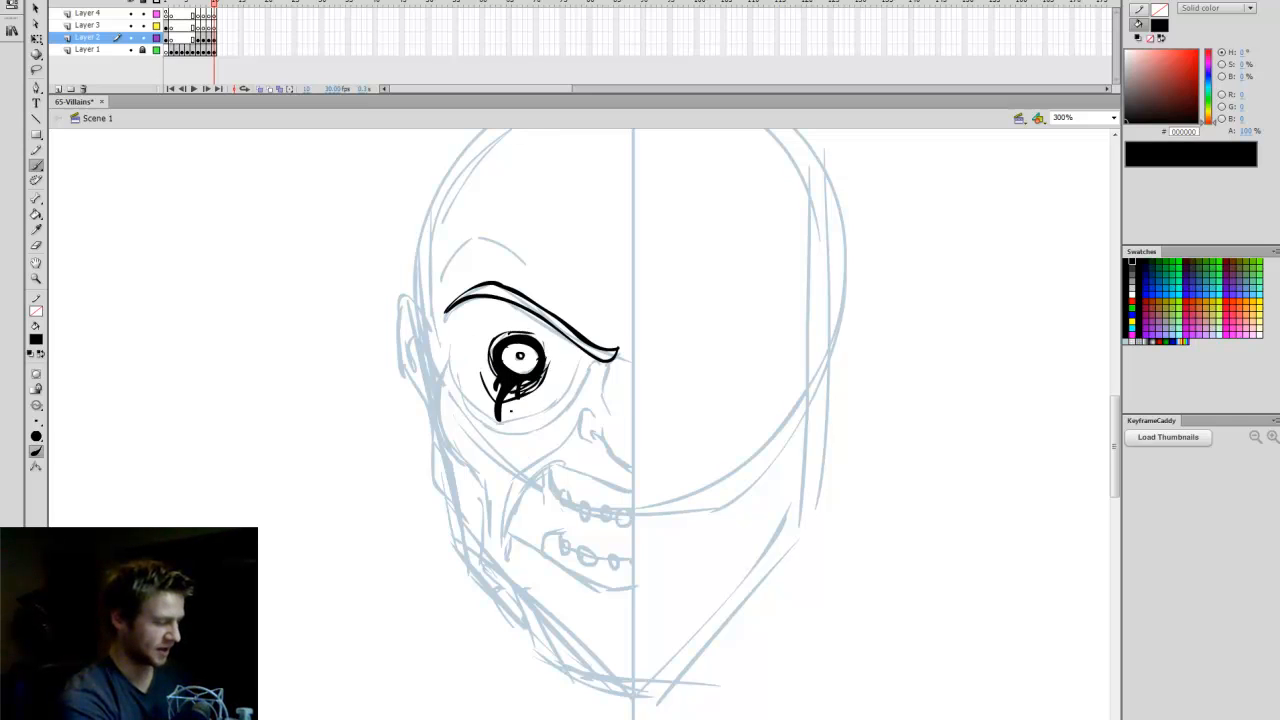
pyautogui.moveTo(496, 348); pyautogui.dragTo(488, 396)
pyautogui.moveTo(504, 330); pyautogui.dragTo(490, 366)
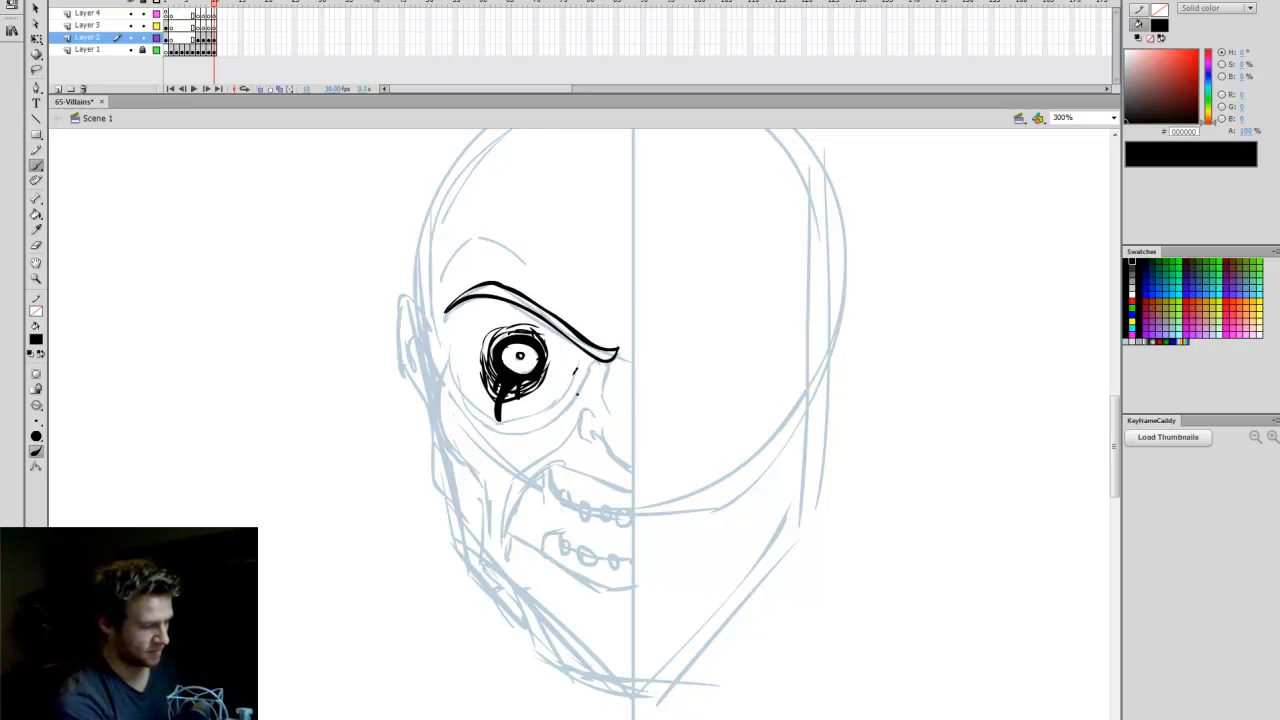
pyautogui.moveTo(578, 372)
pyautogui.mouseDown()
pyautogui.moveTo(490, 420)
pyautogui.moveTo(460, 392)
pyautogui.mouseUp()
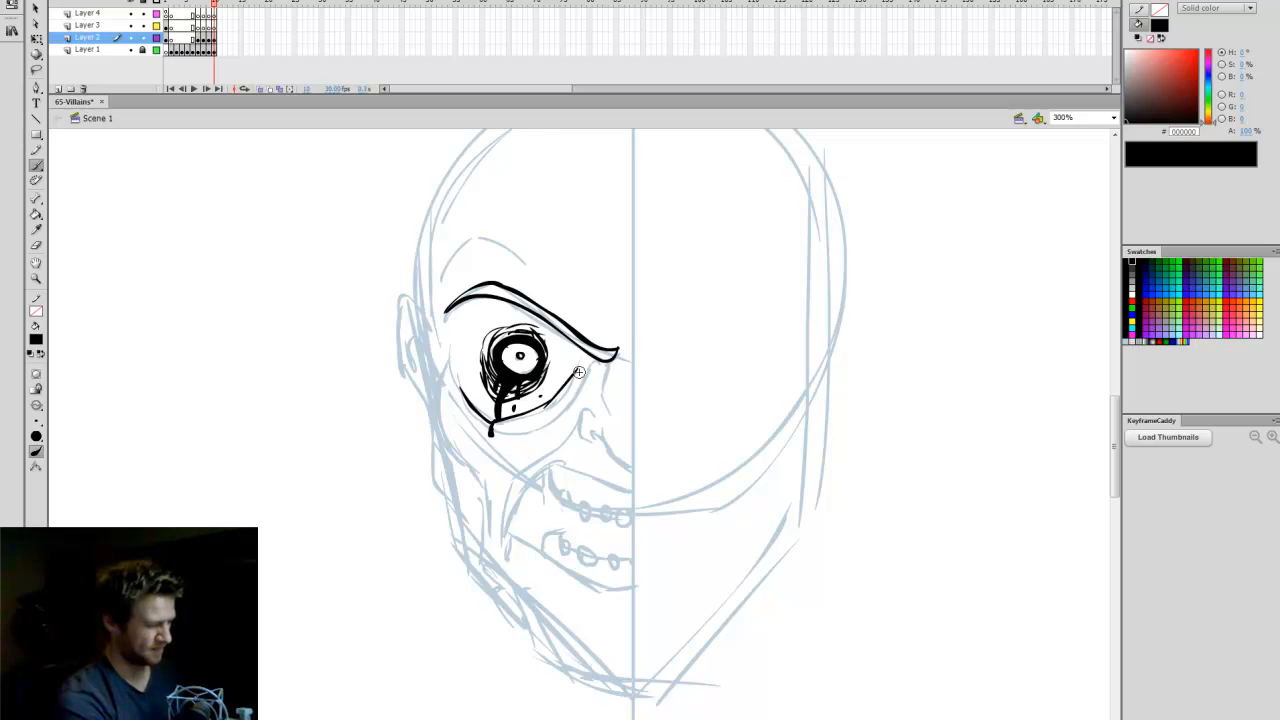
pyautogui.moveTo(579, 373)
pyautogui.mouseDown()
pyautogui.moveTo(523, 405)
pyautogui.moveTo(464, 388)
pyautogui.moveTo(466, 343)
pyautogui.mouseUp()
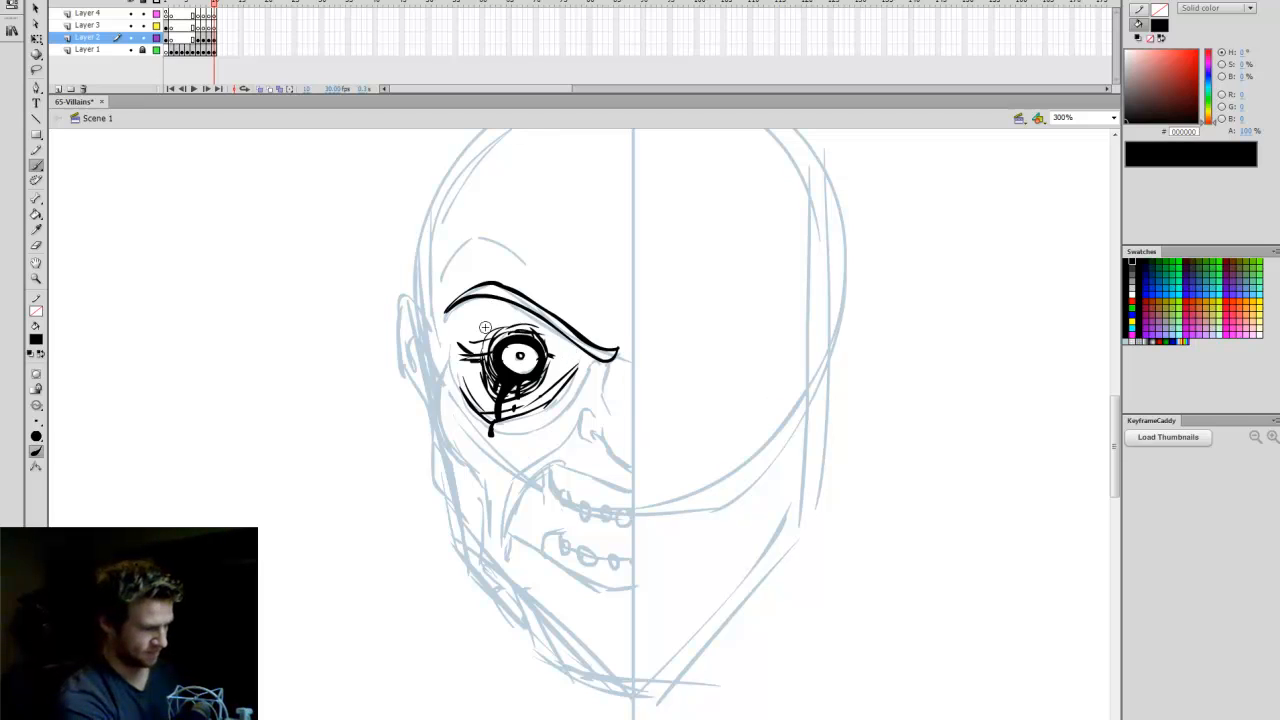
# Ink the half nose and snarling mouth with upper and lower teeth, adding the cheek fold and short wrinkles around the lips.
pyautogui.moveTo(485, 327)
pyautogui.mouseDown()
pyautogui.moveTo(563, 350)
pyautogui.moveTo(609, 418)
pyautogui.moveTo(637, 397)
pyautogui.moveTo(588, 428)
pyautogui.moveTo(634, 466)
pyautogui.moveTo(540, 463)
pyautogui.moveTo(508, 534)
pyautogui.moveTo(630, 588)
pyautogui.mouseUp()
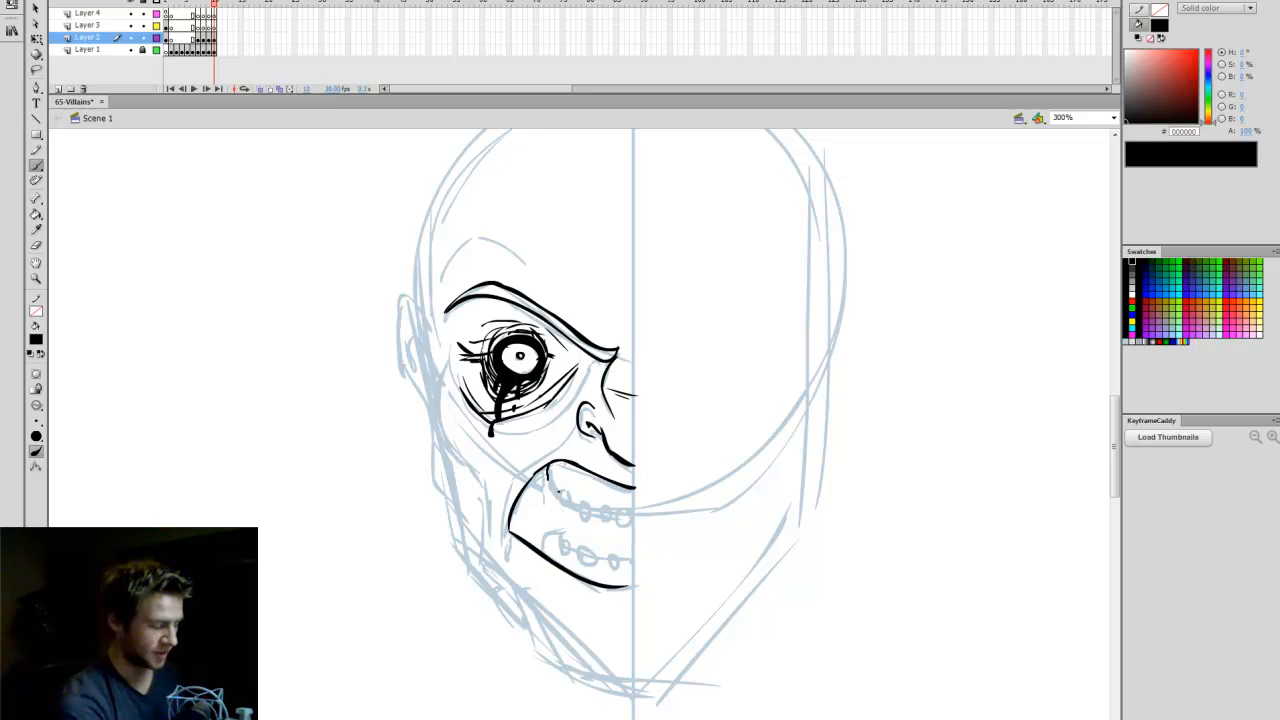
pyautogui.moveTo(566, 487)
pyautogui.mouseDown()
pyautogui.moveTo(562, 506)
pyautogui.moveTo(584, 516)
pyautogui.moveTo(620, 492)
pyautogui.moveTo(616, 522)
pyautogui.moveTo(570, 502)
pyautogui.moveTo(617, 495)
pyautogui.mouseUp()
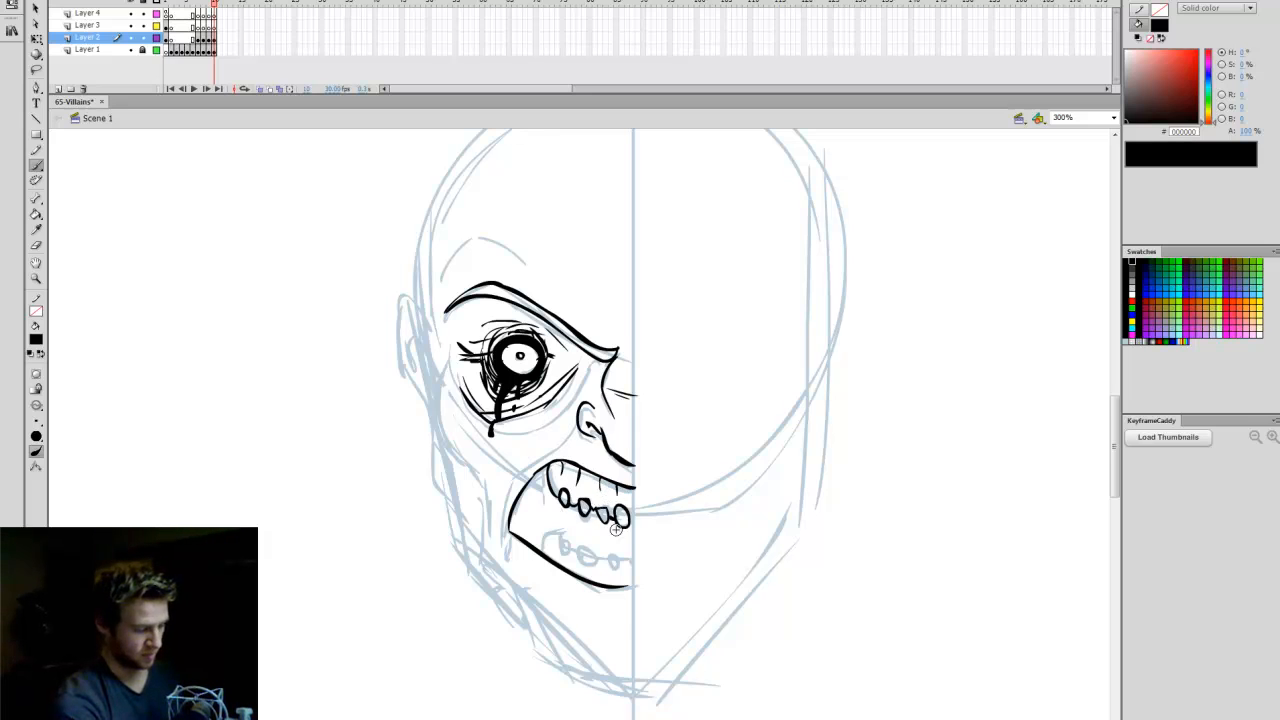
pyautogui.moveTo(567, 546)
pyautogui.mouseDown()
pyautogui.moveTo(555, 538)
pyautogui.moveTo(622, 568)
pyautogui.mouseUp()
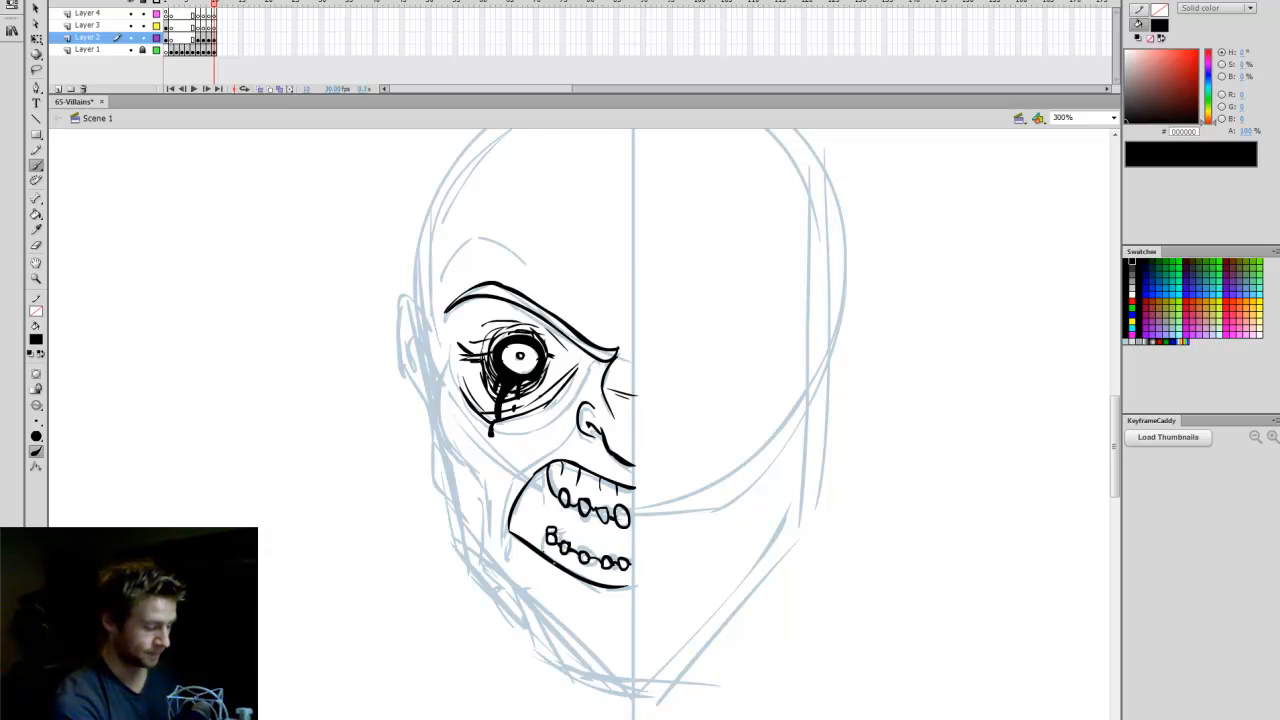
pyautogui.moveTo(560, 530); pyautogui.dragTo(562, 543)
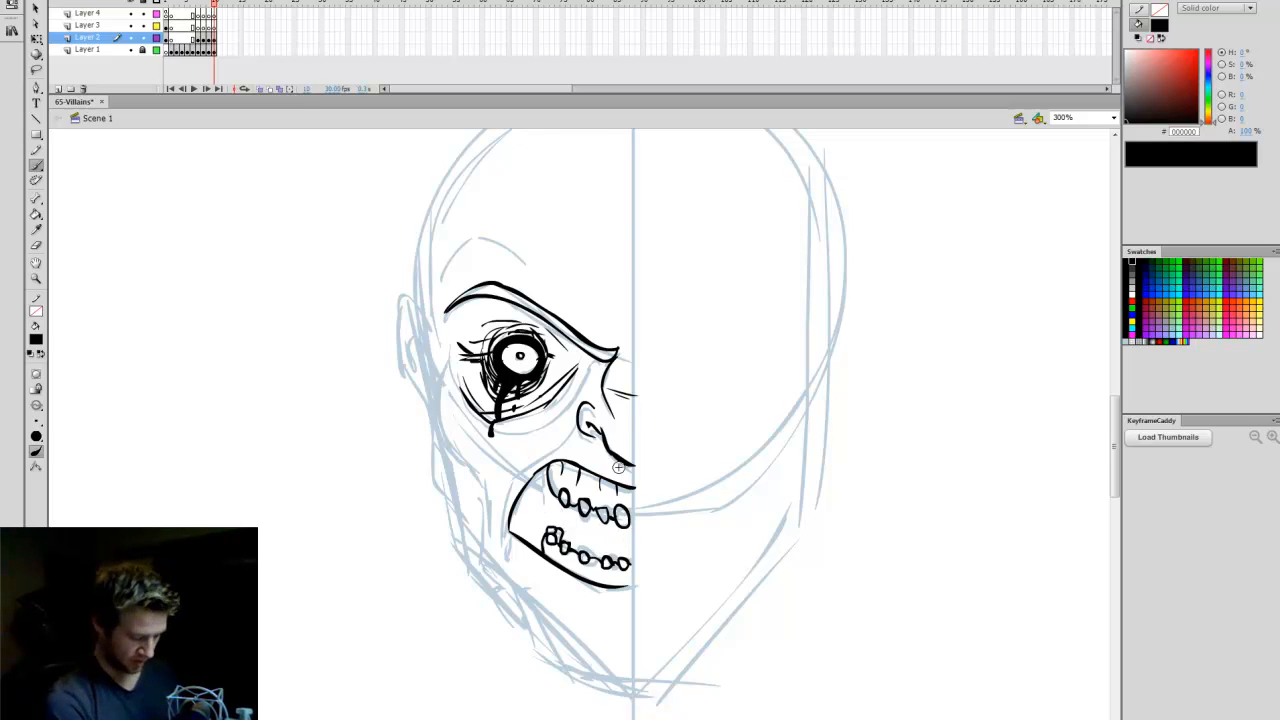
pyautogui.moveTo(548, 463)
pyautogui.mouseDown()
pyautogui.moveTo(508, 494)
pyautogui.moveTo(502, 550)
pyautogui.mouseUp()
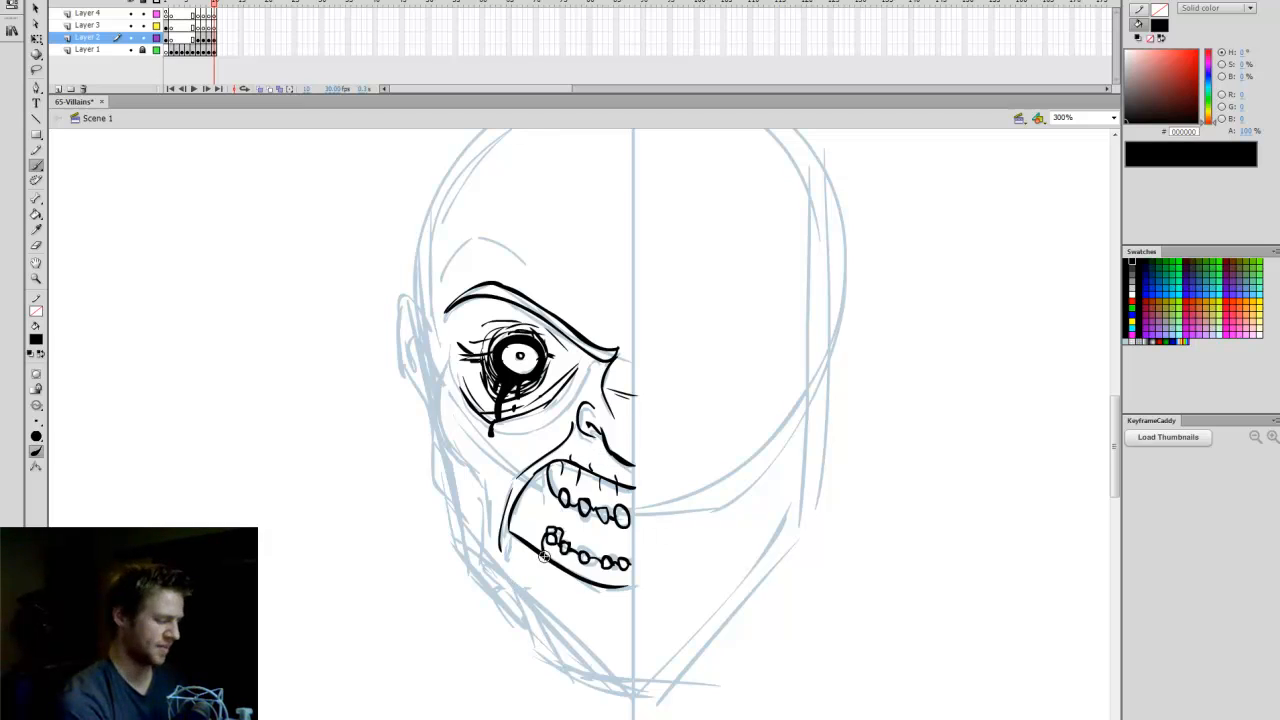
pyautogui.moveTo(545, 557)
pyautogui.mouseDown()
pyautogui.moveTo(542, 574)
pyautogui.moveTo(596, 602)
pyautogui.mouseUp()
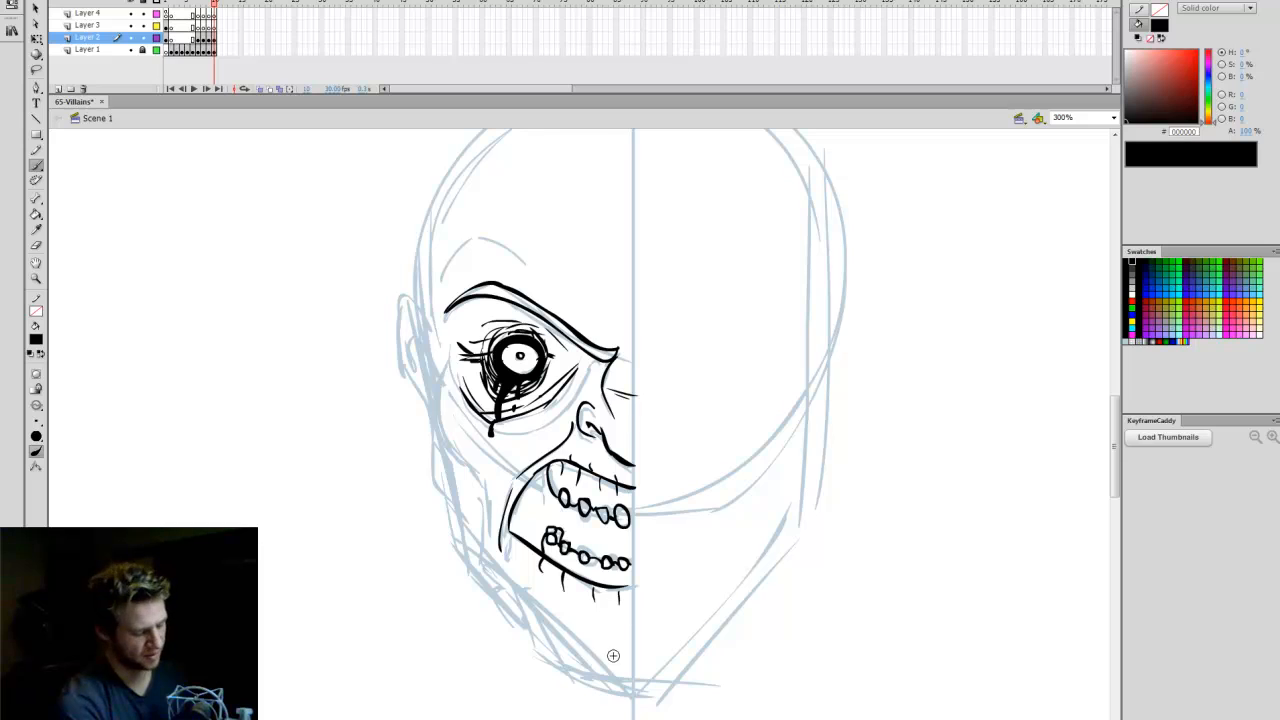
# Ink the sunken cheek, the angular jaw down to the chin, and the ear's outer edge.
pyautogui.moveTo(446, 366)
pyautogui.mouseDown()
pyautogui.moveTo(442, 422)
pyautogui.moveTo(479, 509)
pyautogui.moveTo(468, 544)
pyautogui.moveTo(490, 517)
pyautogui.moveTo(488, 581)
pyautogui.moveTo(524, 594)
pyautogui.moveTo(534, 651)
pyautogui.moveTo(640, 688)
pyautogui.mouseUp()
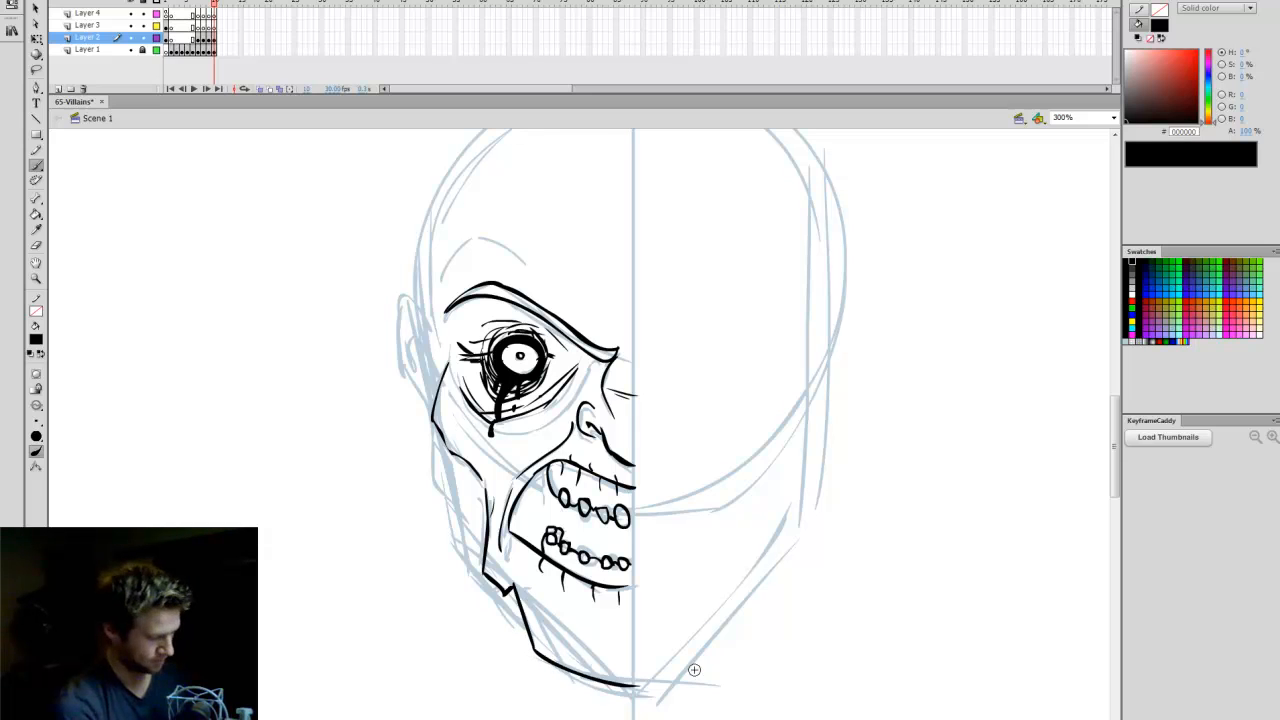
pyautogui.moveTo(440, 432)
pyautogui.mouseDown()
pyautogui.moveTo(465, 584)
pyautogui.moveTo(611, 687)
pyautogui.mouseUp()
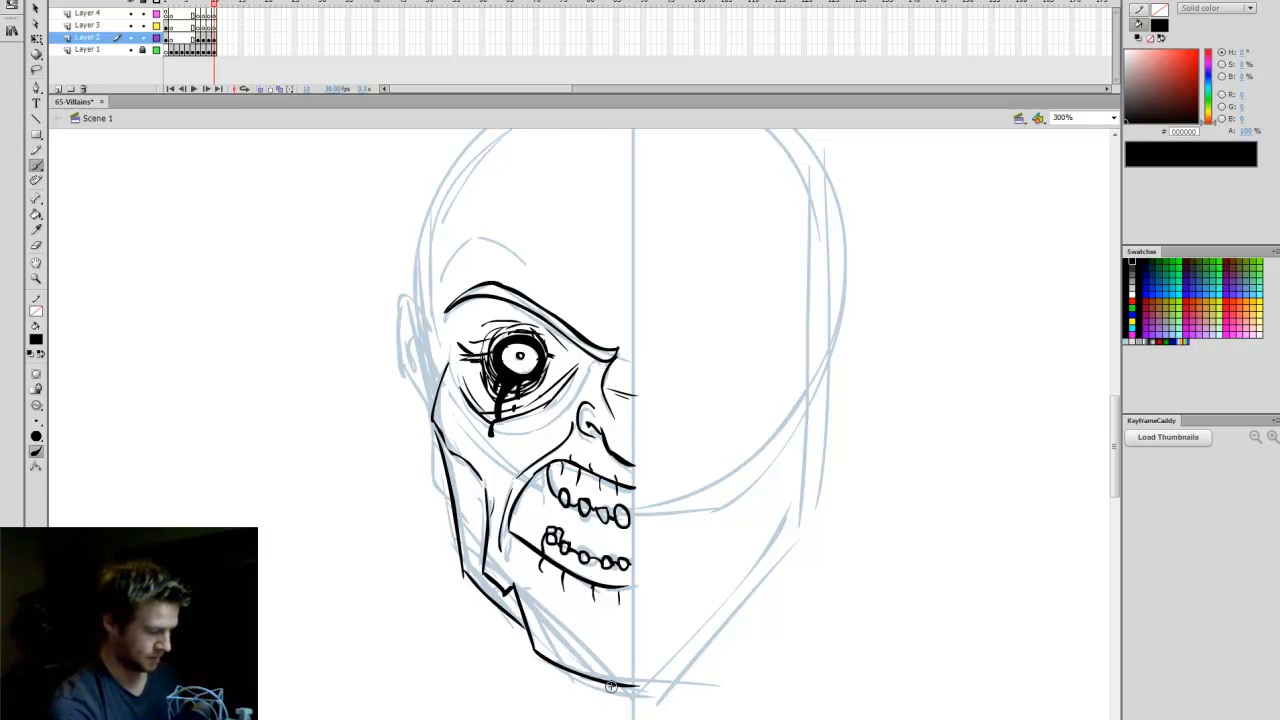
pyautogui.moveTo(430, 332)
pyautogui.mouseDown()
pyautogui.moveTo(400, 314)
pyautogui.moveTo(405, 385)
pyautogui.moveTo(436, 428)
pyautogui.moveTo(460, 506)
pyautogui.mouseUp()
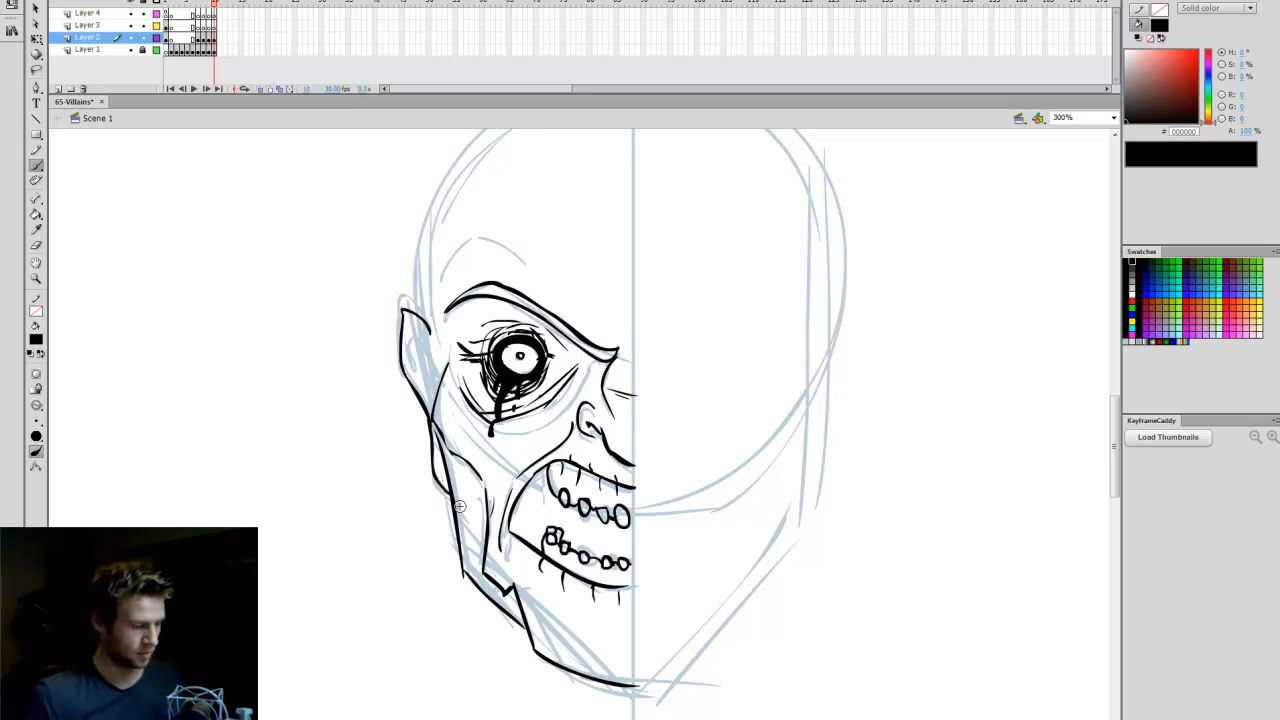
# Ink the ear's inner folds and the side of the skull from the ear up past the temple.
pyautogui.scroll(2, 1116, 410)
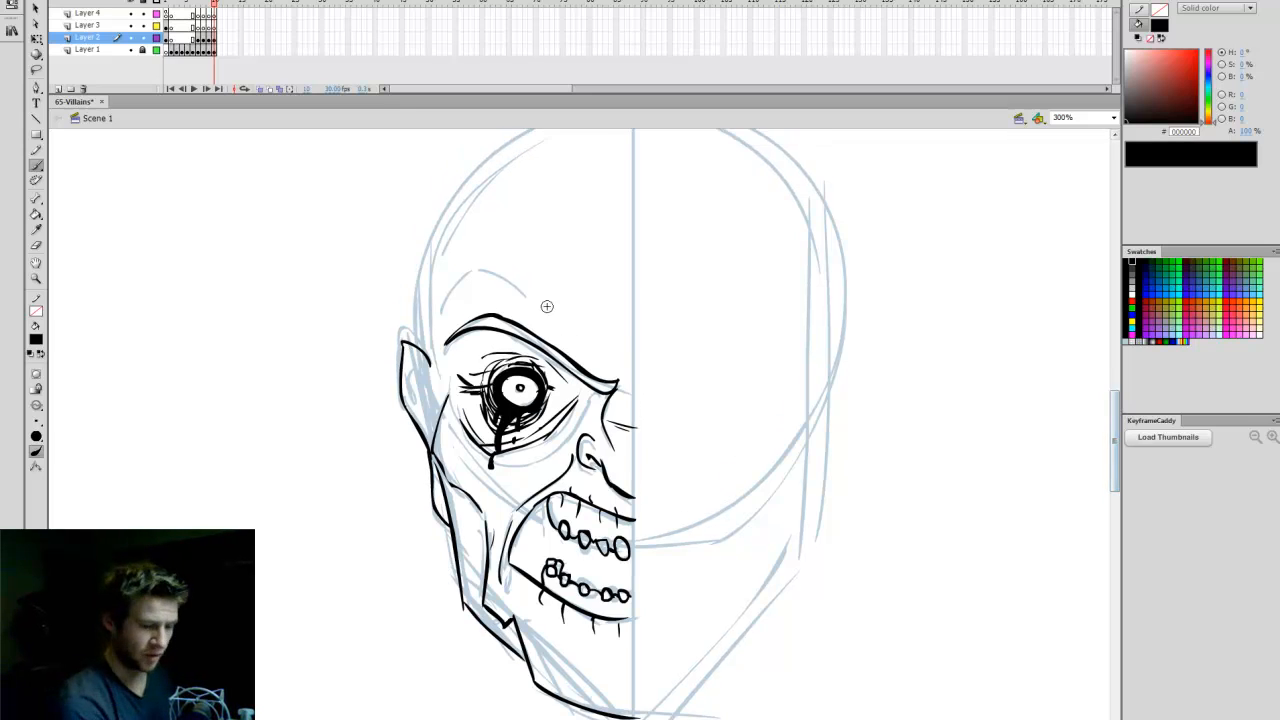
pyautogui.scroll(1, 1116, 420)
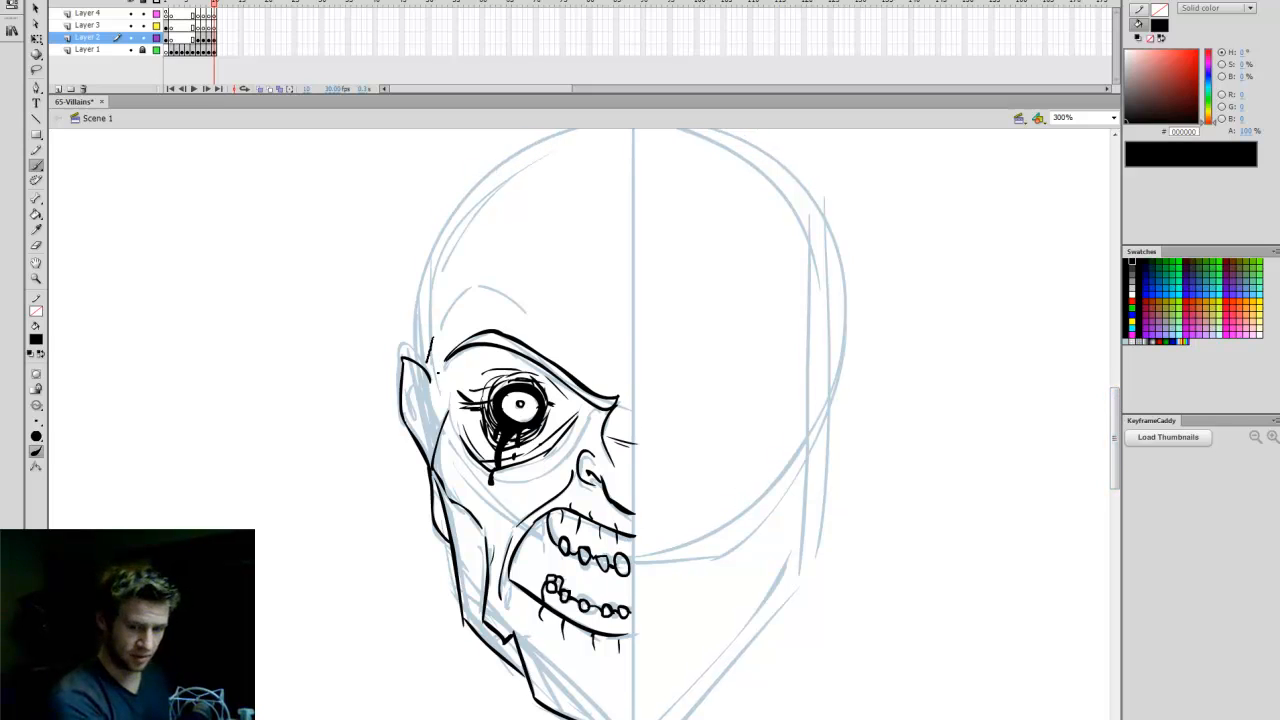
pyautogui.moveTo(411, 396); pyautogui.dragTo(426, 446)
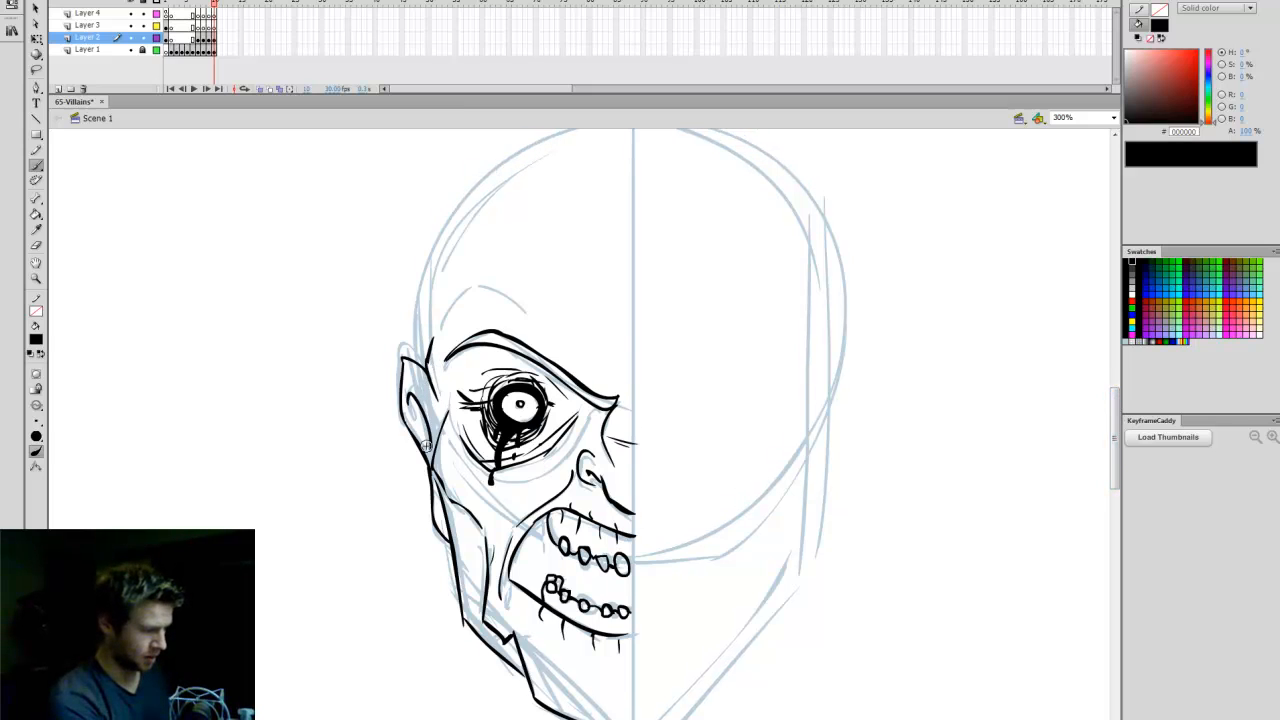
pyautogui.moveTo(428, 352); pyautogui.dragTo(447, 263)
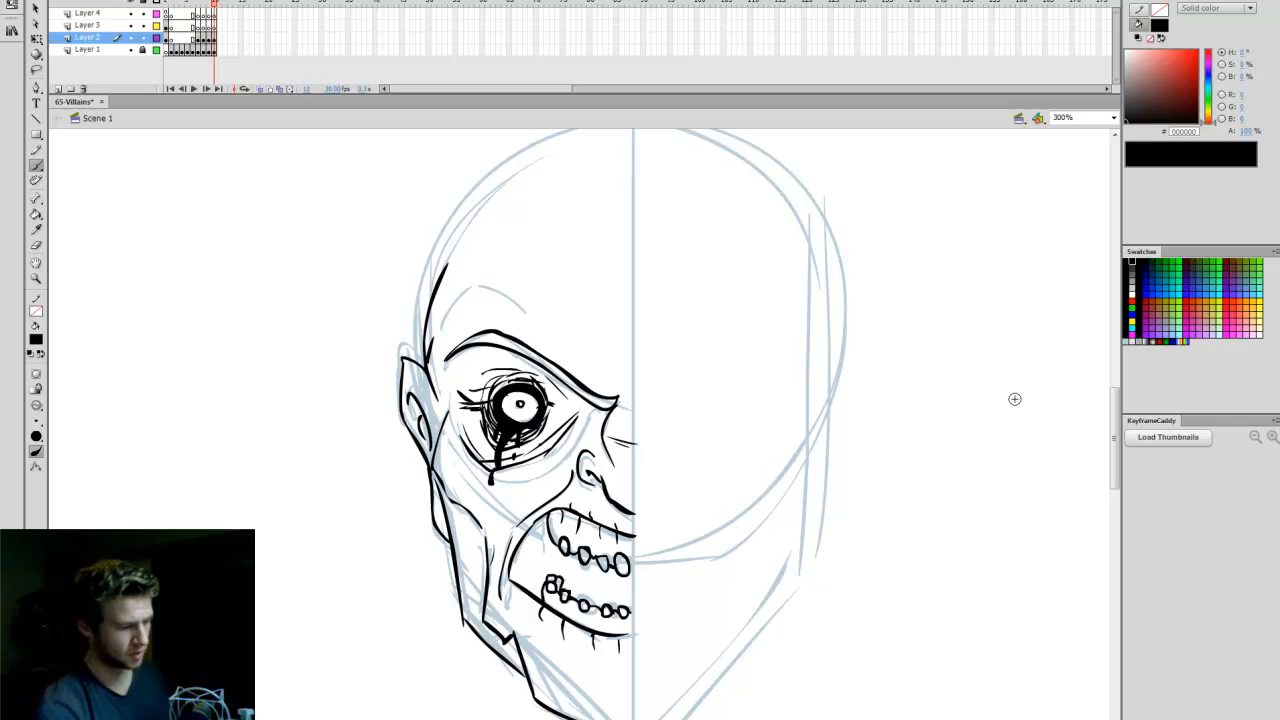
# Duplicate the inked half-face, flip the copy horizontally and place it on the opposite side of the centre line.
pyautogui.moveTo(1114, 400); pyautogui.dragTo(1114, 412)
pyautogui.press('v')
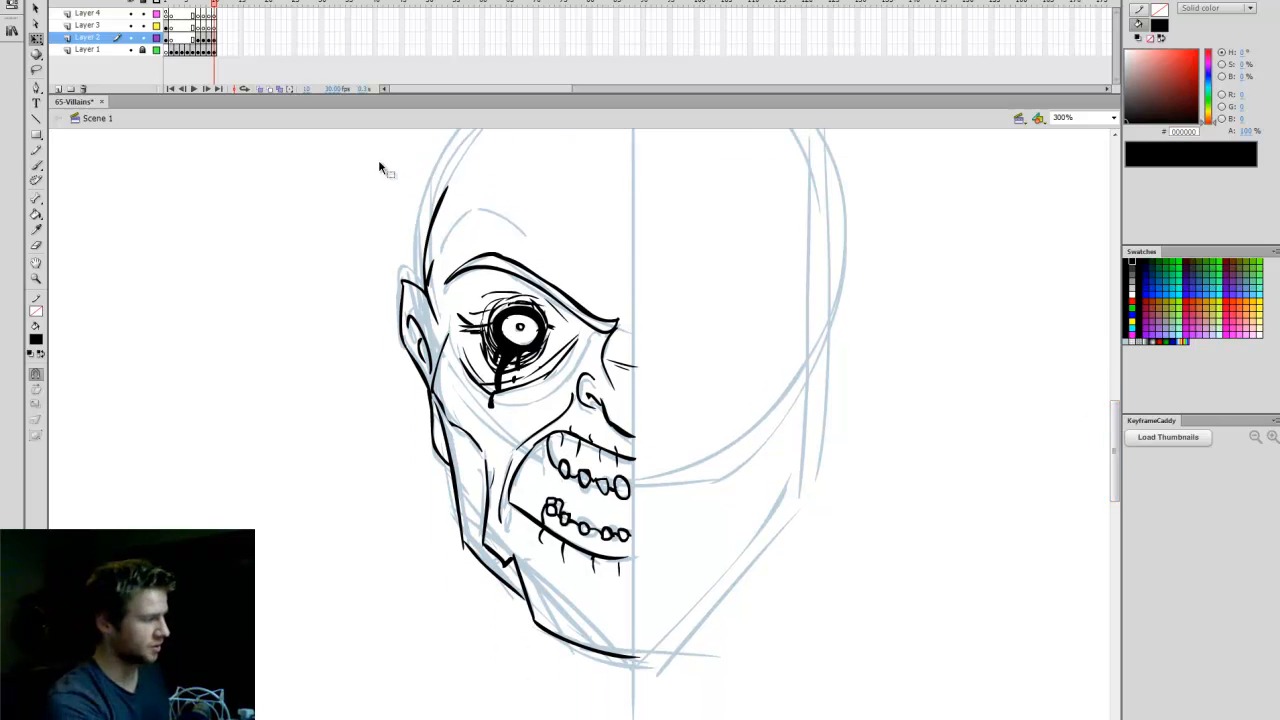
pyautogui.moveTo(380, 161); pyautogui.dragTo(714, 674)
pyautogui.hotkey('ctrl', 'c')
pyautogui.hotkey('ctrl', 'v')
pyautogui.click(165, 0)
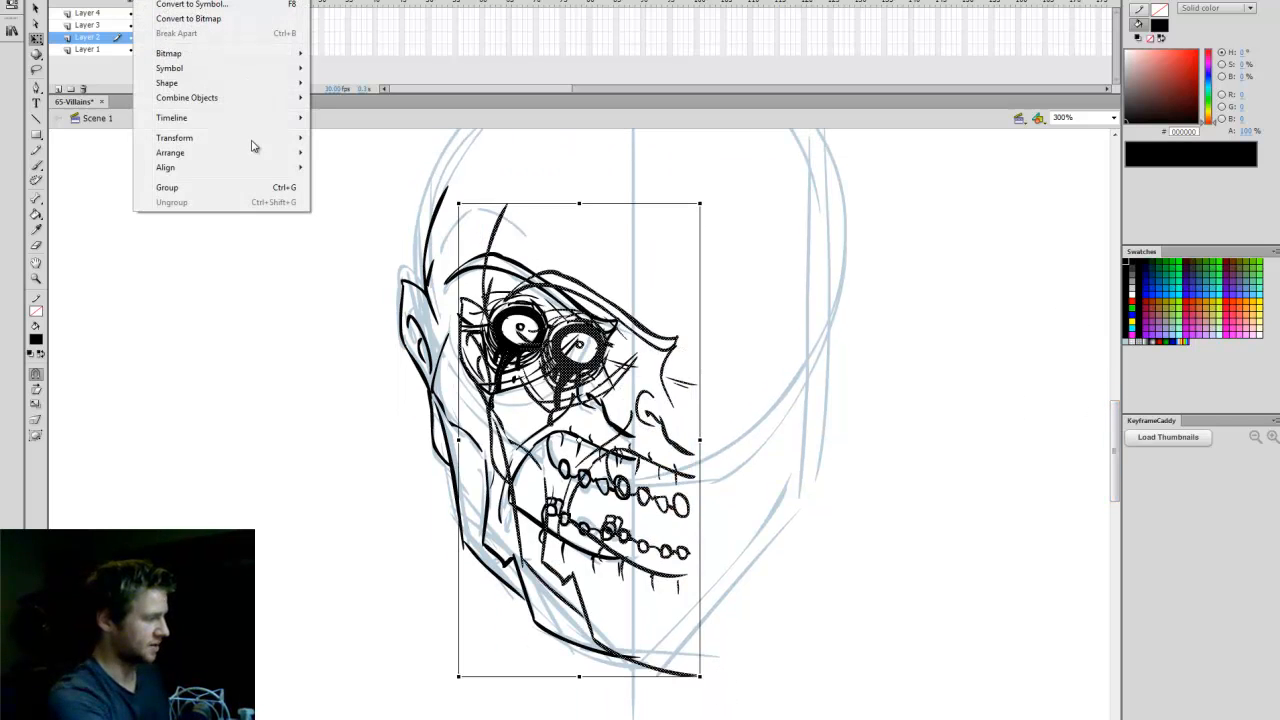
pyautogui.moveTo(253, 140)
pyautogui.click(380, 293)
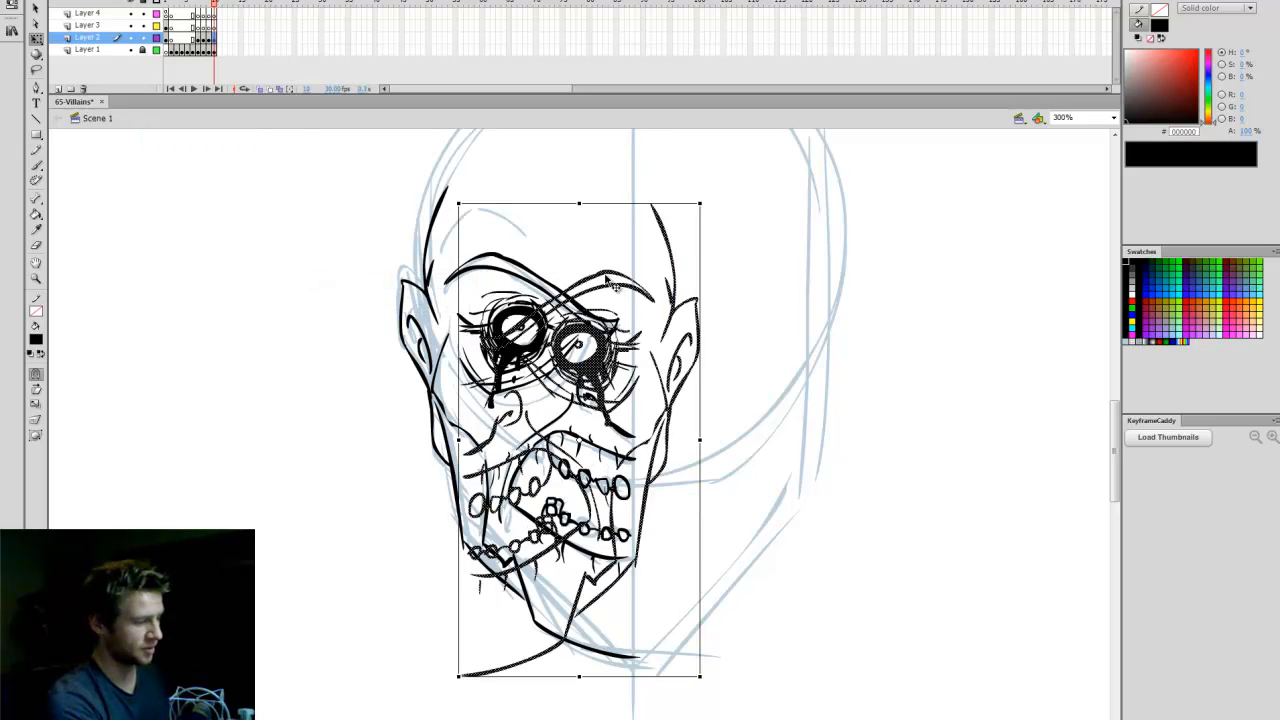
pyautogui.moveTo(606, 276); pyautogui.dragTo(776, 263)
pyautogui.click(987, 397)
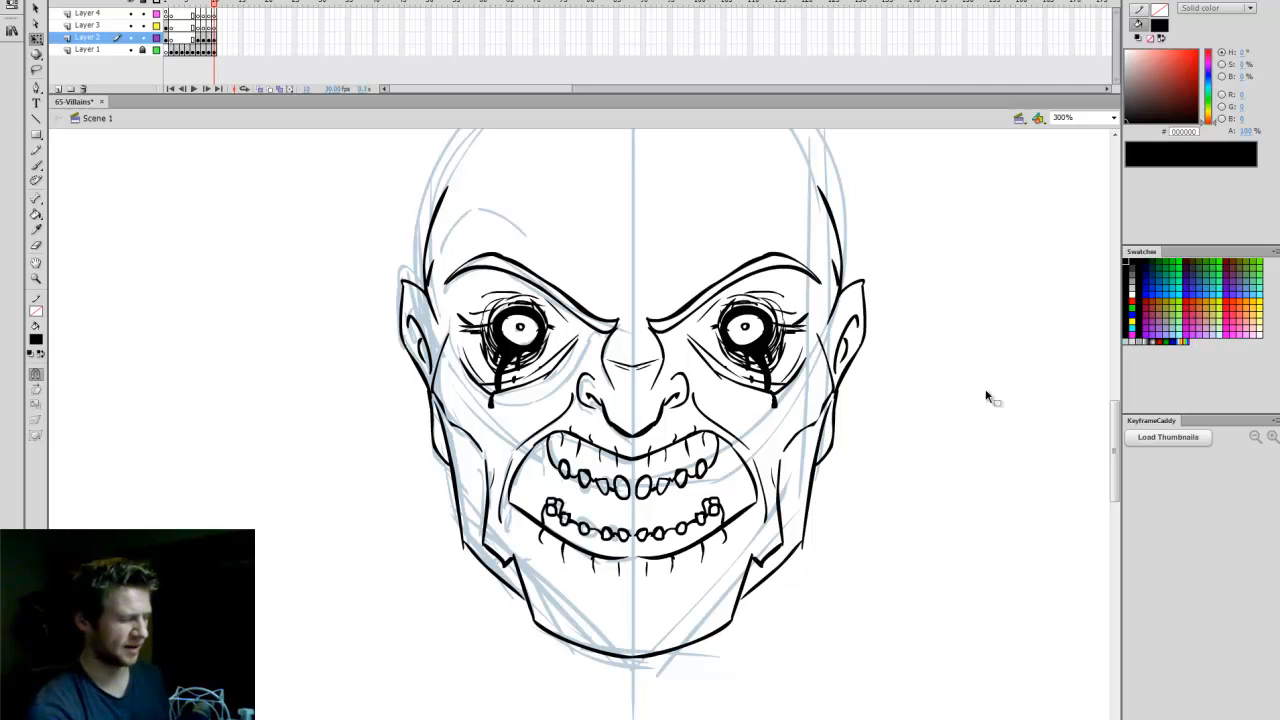
# Reselect the mirrored half, nudge it inward to meet the original half, and fit the drawing in the window.
pyautogui.hotkey('ctrl', 'z')
pyautogui.click(1112, 117)
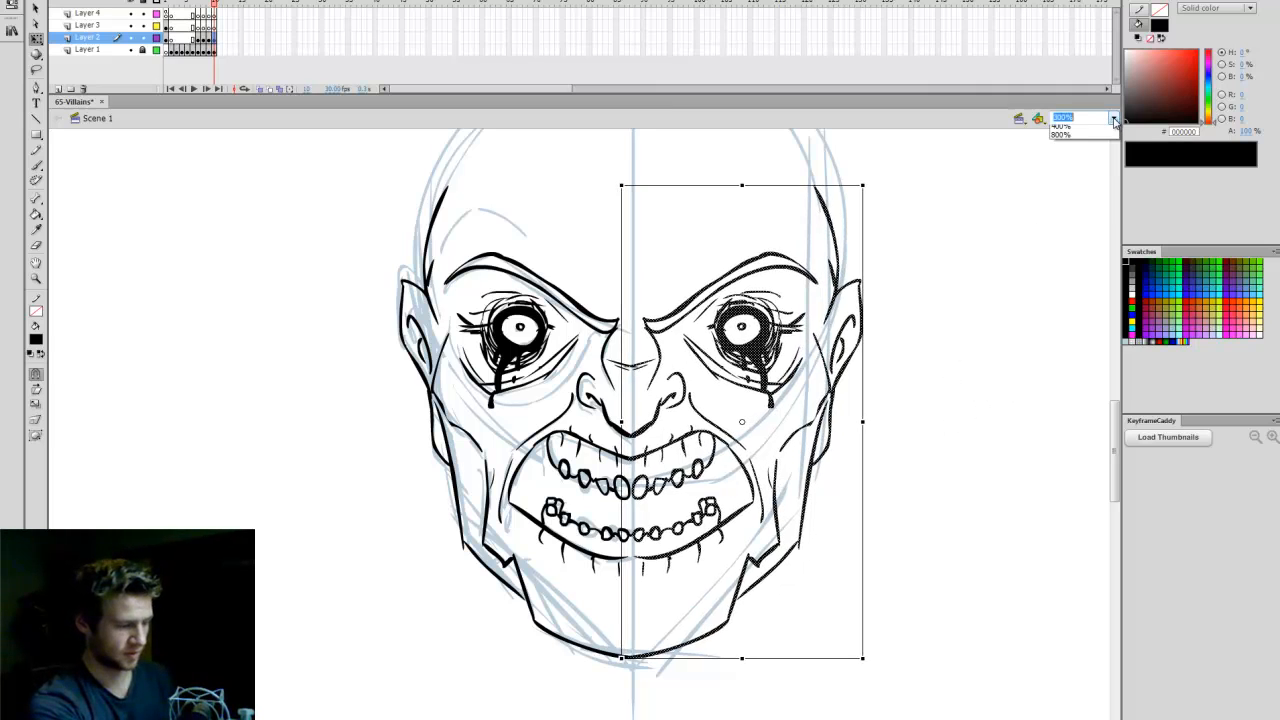
pyautogui.click(1090, 132)
pyautogui.click(785, 373)
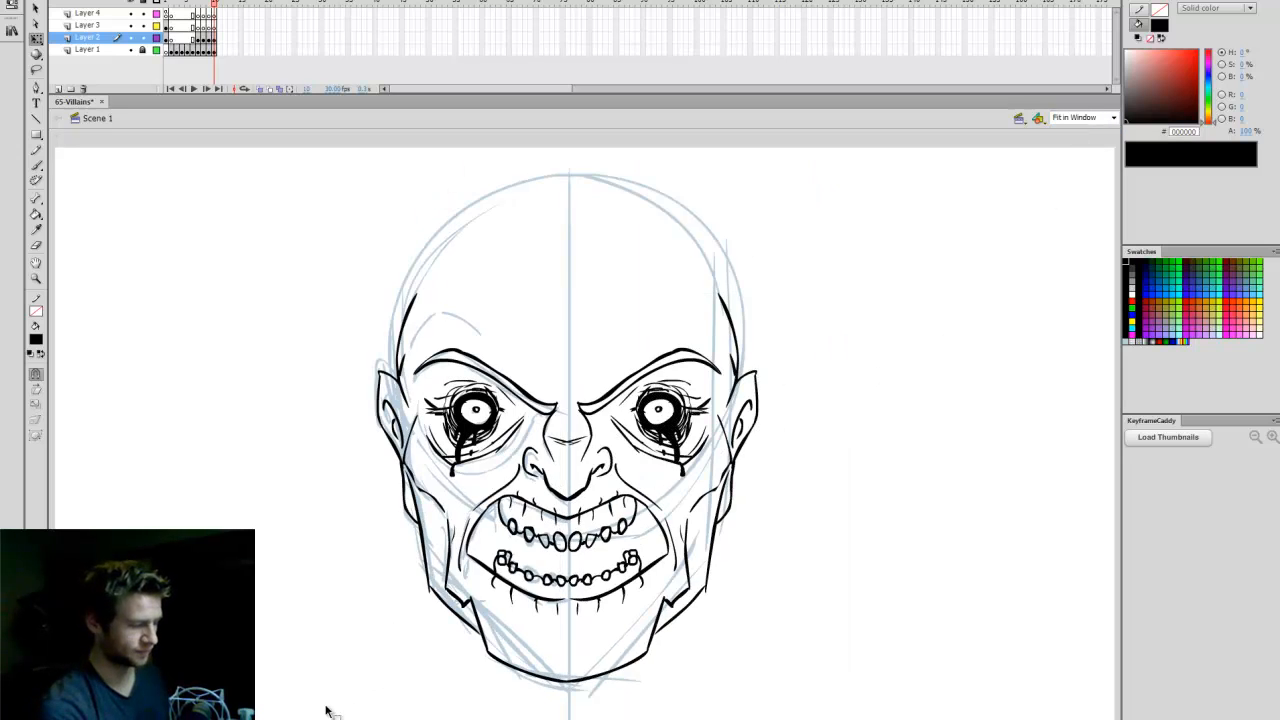
# Unlock Layer 1 and scale the rough sketch and ink together slightly larger, relocking Layer 1 and returning to Layer 2.
pyautogui.hotkey('ctrl', 'a')
pyautogui.click(216, 50)
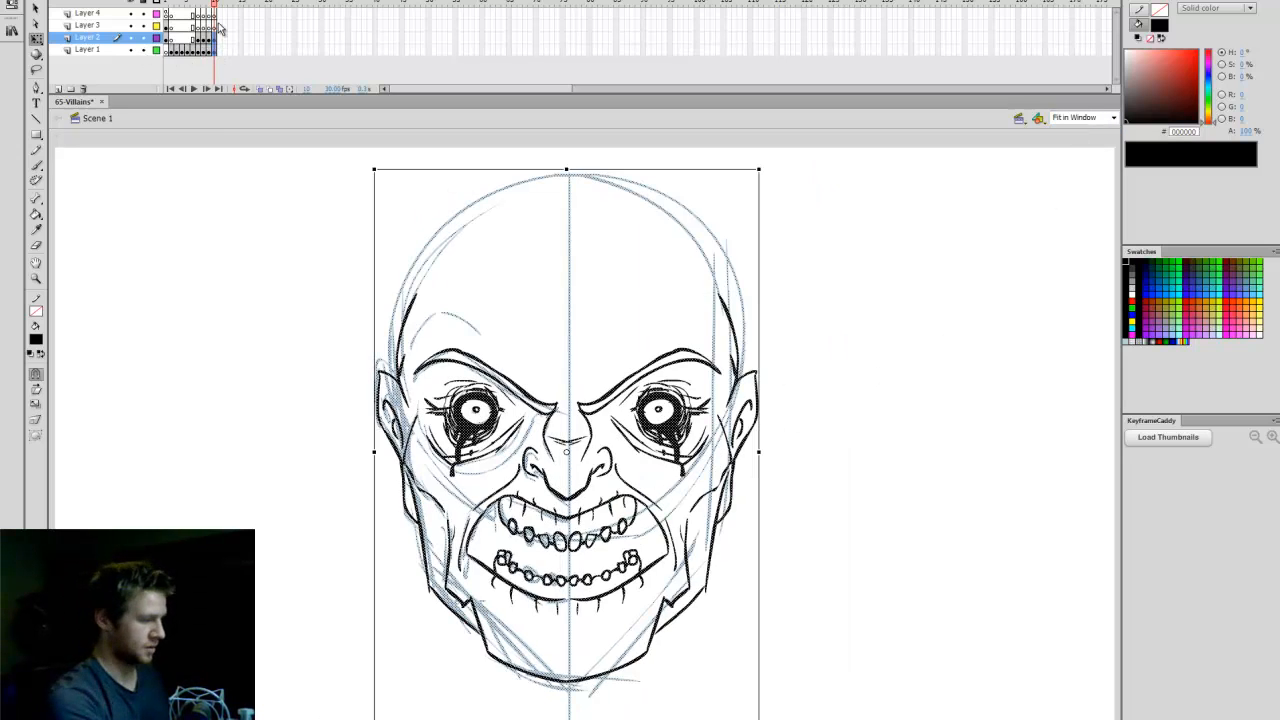
pyautogui.moveTo(762, 164); pyautogui.dragTo(746, 166)
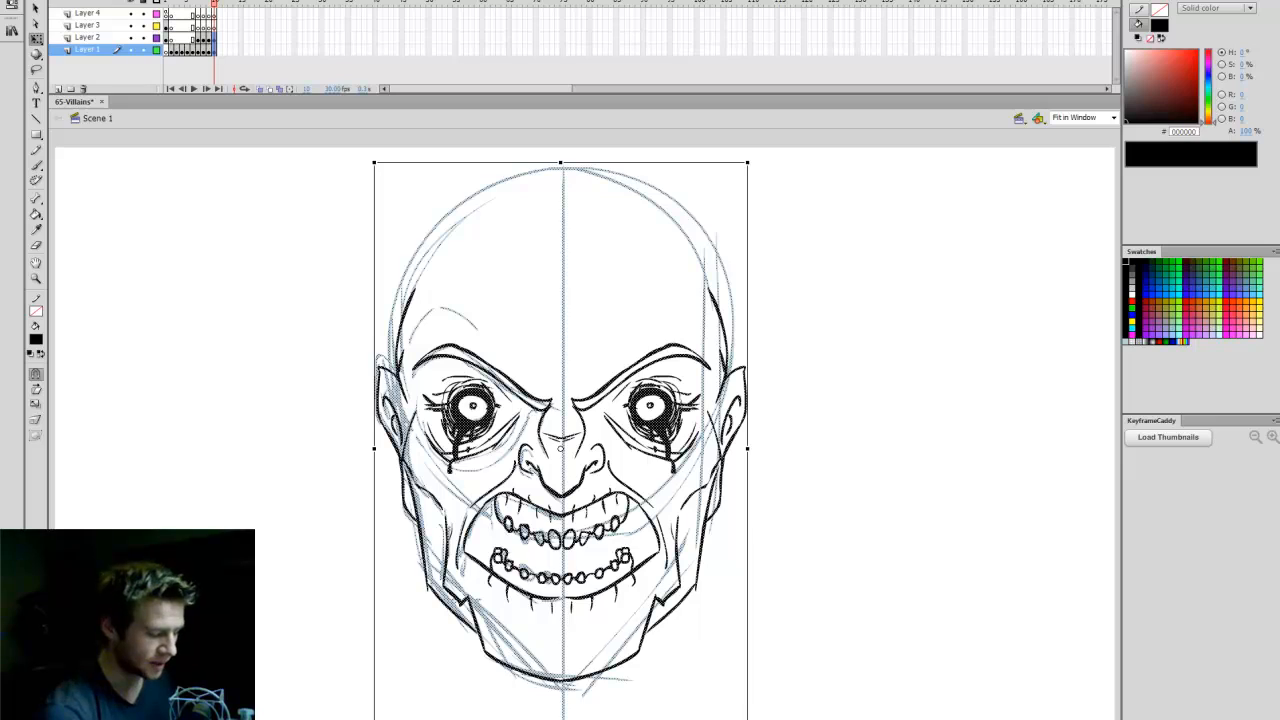
pyautogui.moveTo(748, 719)
pyautogui.mouseDown()
pyautogui.moveTo(788, 719)
pyautogui.moveTo(828, 680)
pyautogui.mouseUp()
pyautogui.click(849, 654)
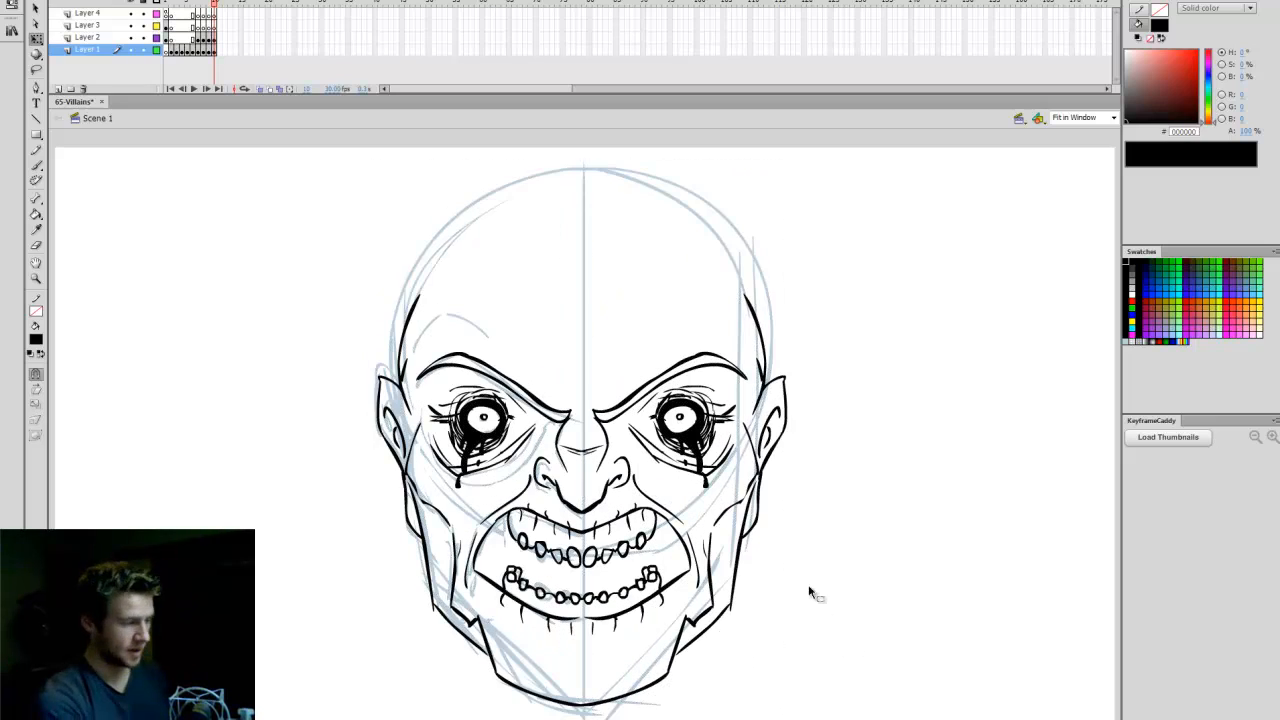
pyautogui.click(204, 37)
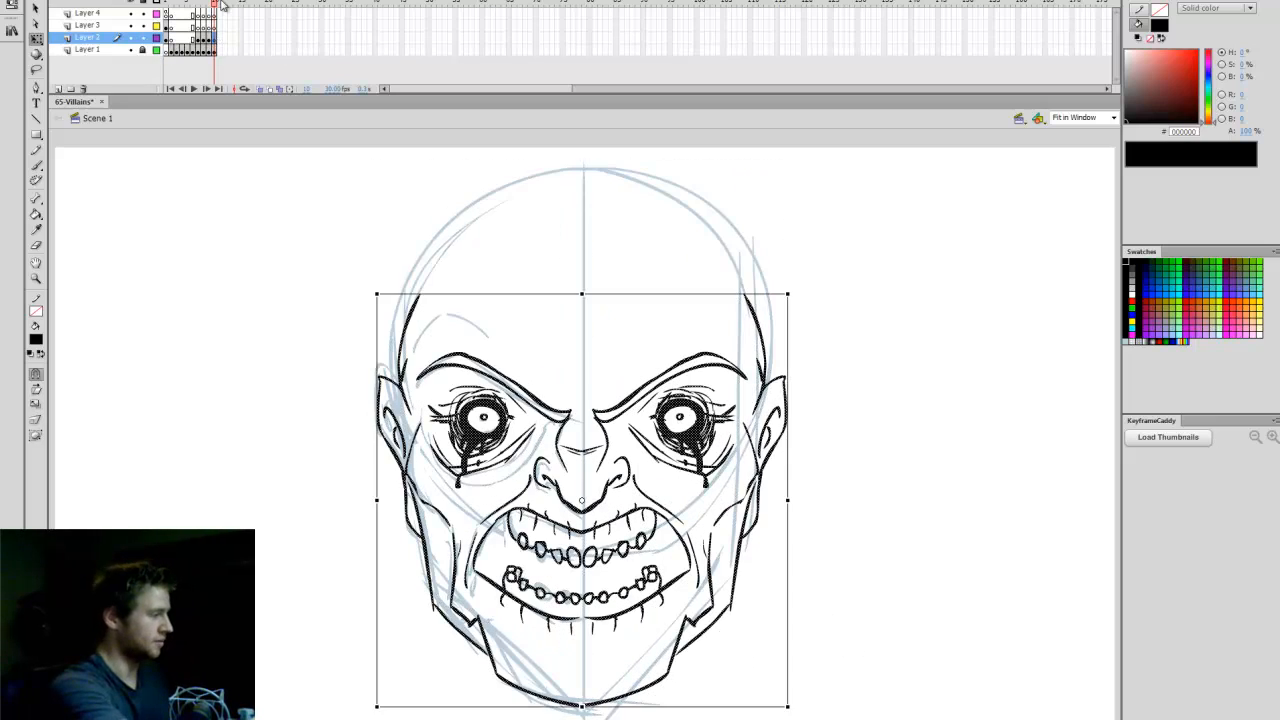
# Try a rounded tongue behind the lower teeth with the mouth filled black, and undo both the fill and the tongue.
pyautogui.press('b')
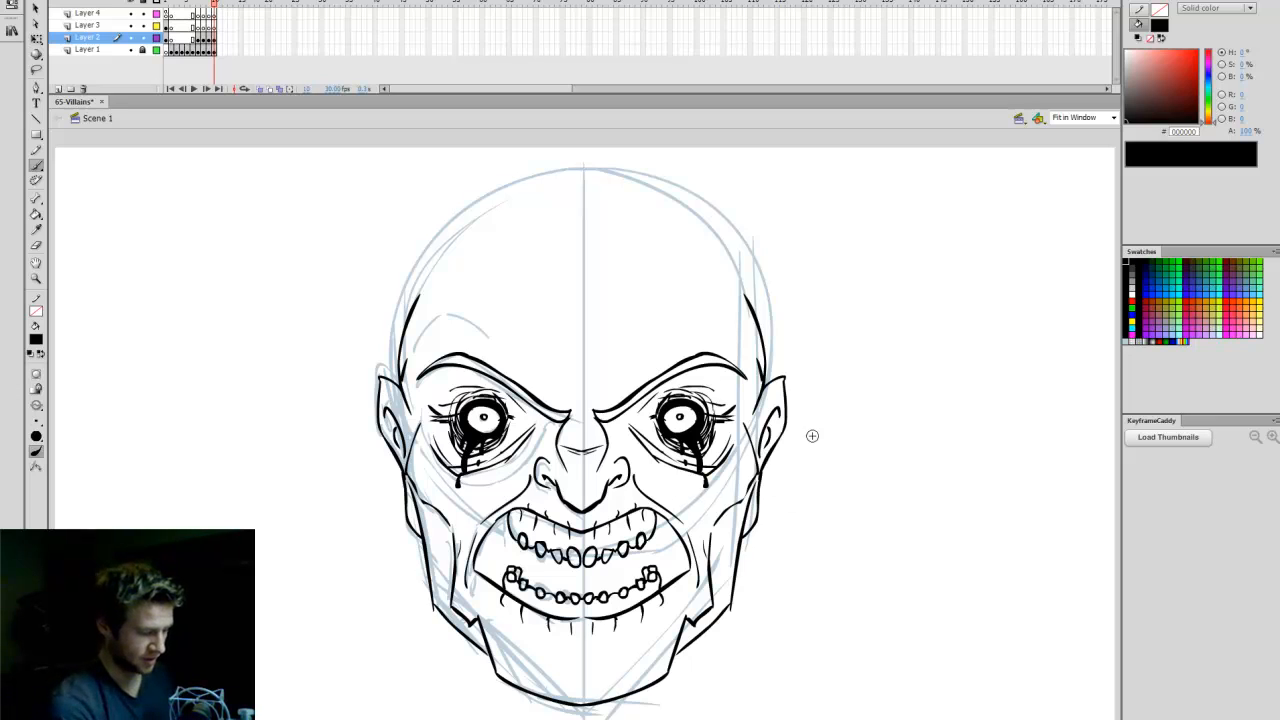
pyautogui.moveTo(571, 578); pyautogui.dragTo(583, 578)
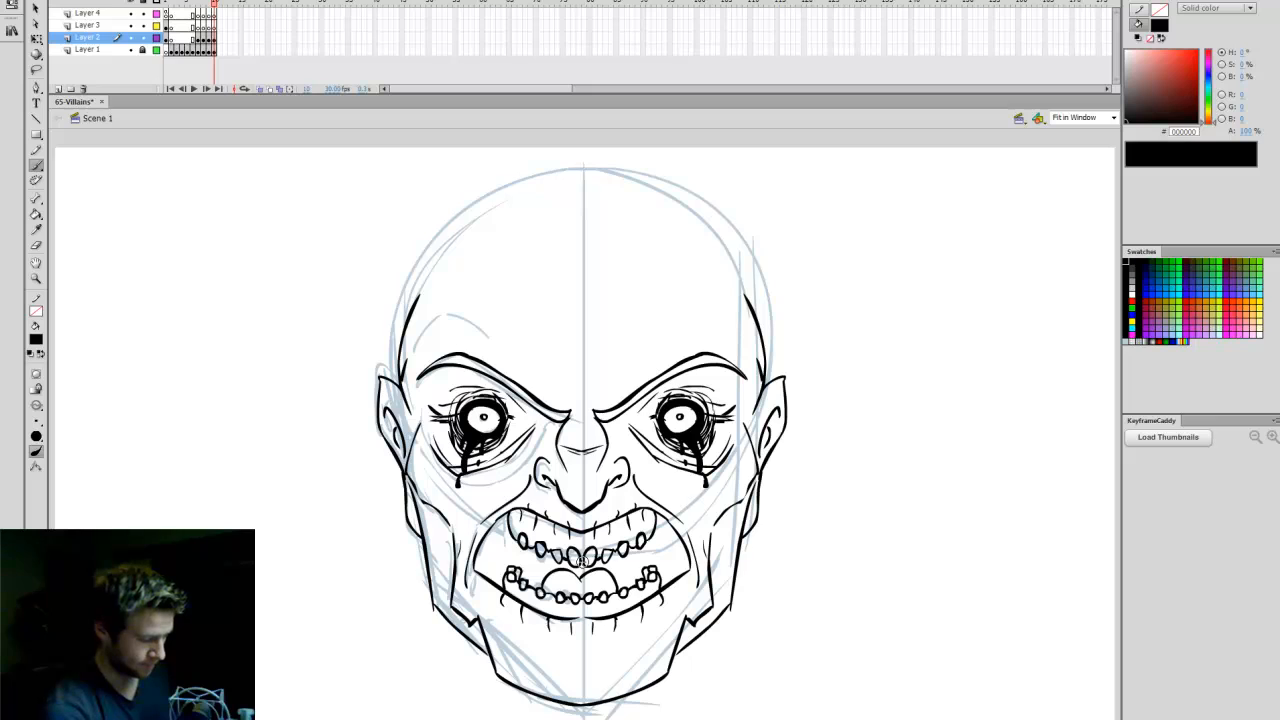
pyautogui.press('k')
pyautogui.click(629, 563)
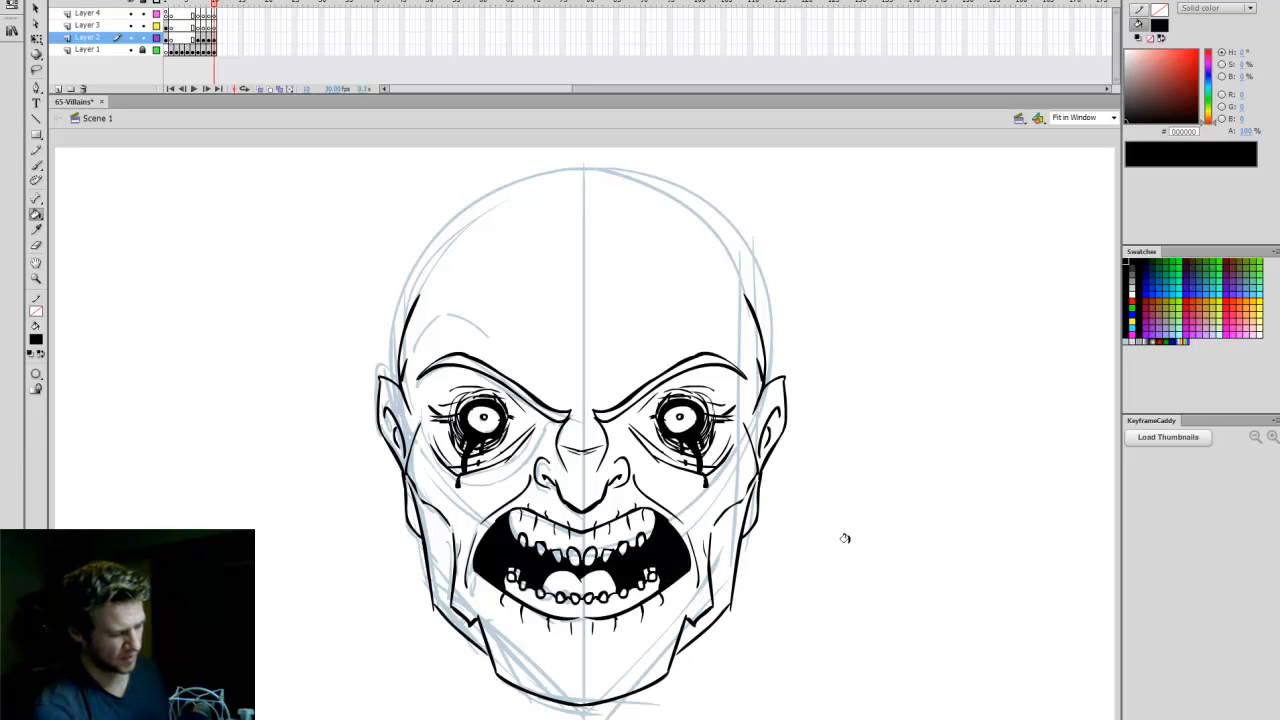
pyautogui.hotkey('ctrl', 'z')
pyautogui.hotkey('ctrl', 'z')
pyautogui.hotkey('ctrl', 'z')
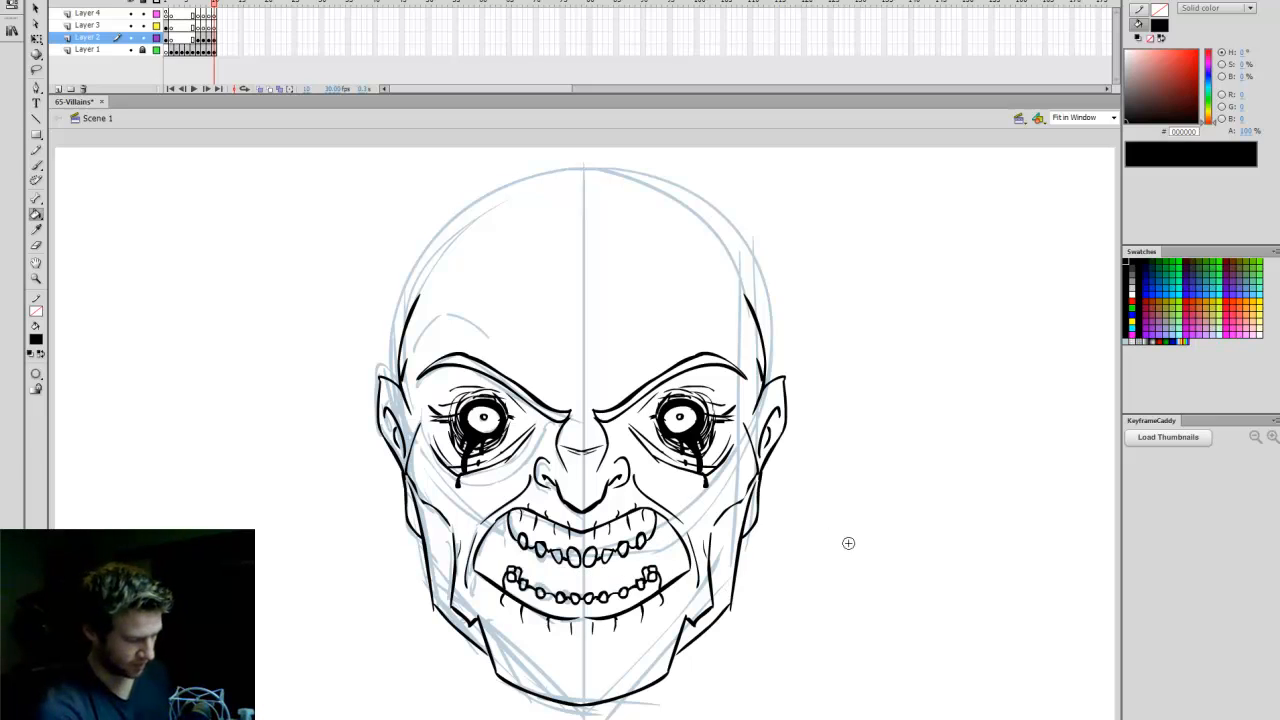
# Fill the open mouth between the upper and lower teeth with black.
pyautogui.press('b')
pyautogui.press('k')
pyautogui.click(584, 563)
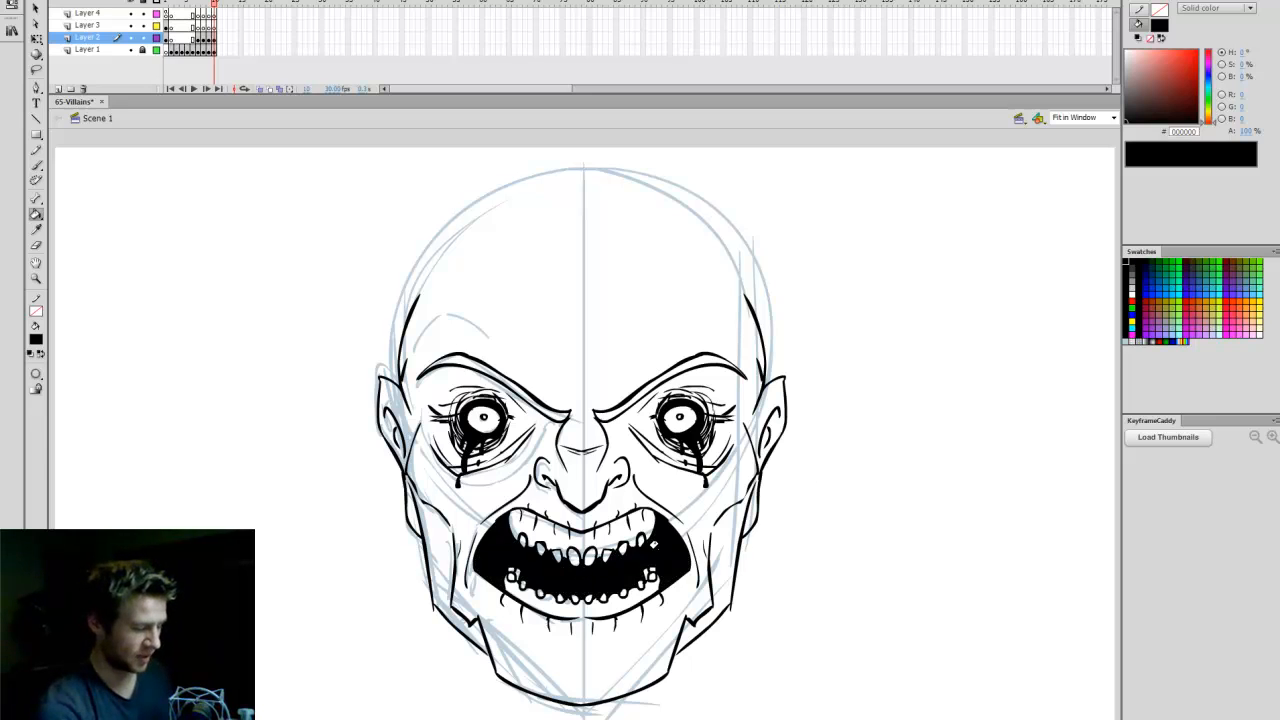
# Select the black mouth shape with its outline and squash it vertically from both its lower and upper edges.
pyautogui.press('q')
pyautogui.click(669, 573)
pyautogui.moveTo(583, 632); pyautogui.dragTo(583, 619)
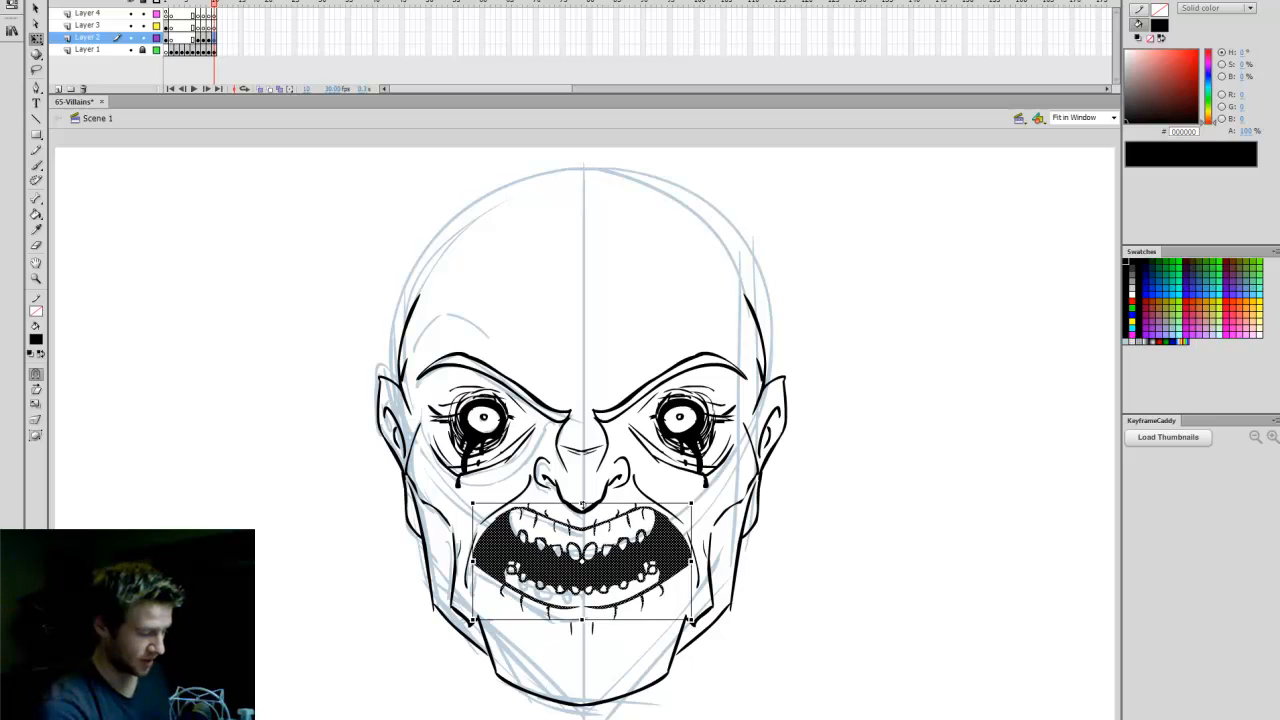
pyautogui.moveTo(581, 505); pyautogui.dragTo(583, 515)
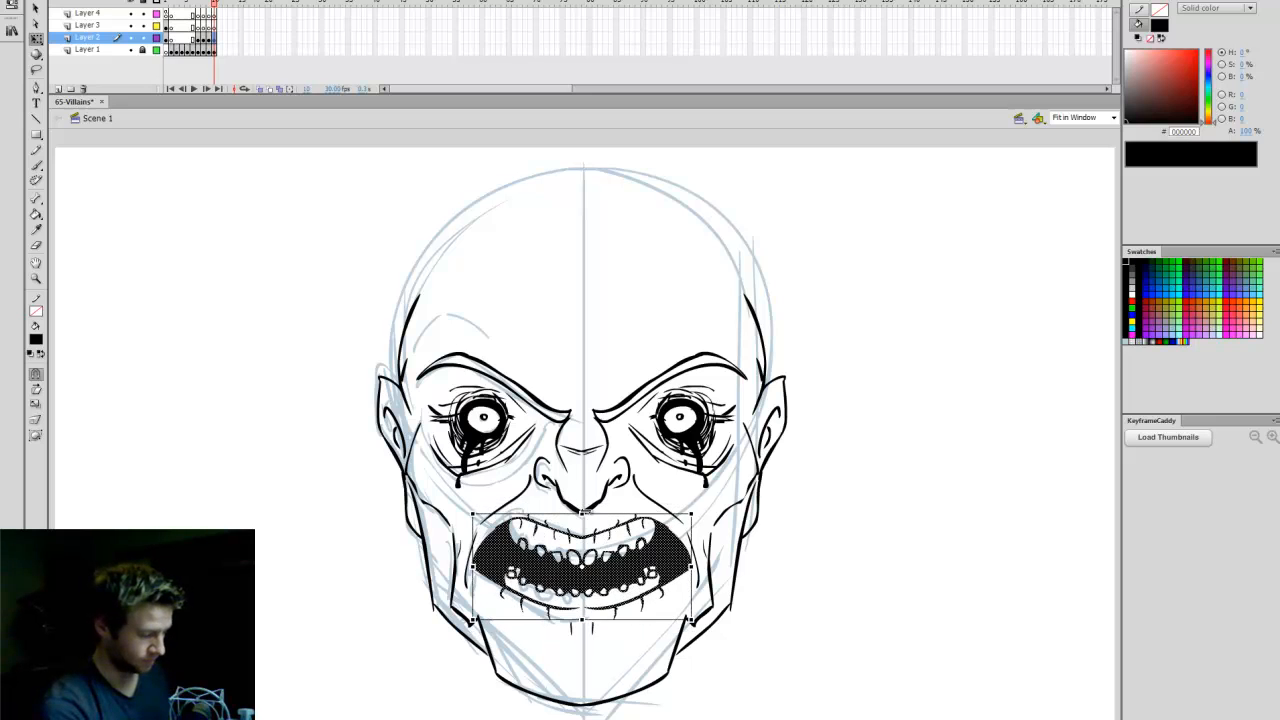
# Brush a thin curved crease beneath the lower lip of the gaunt villain's open mouth.
pyautogui.press('e')
pyautogui.press('b')
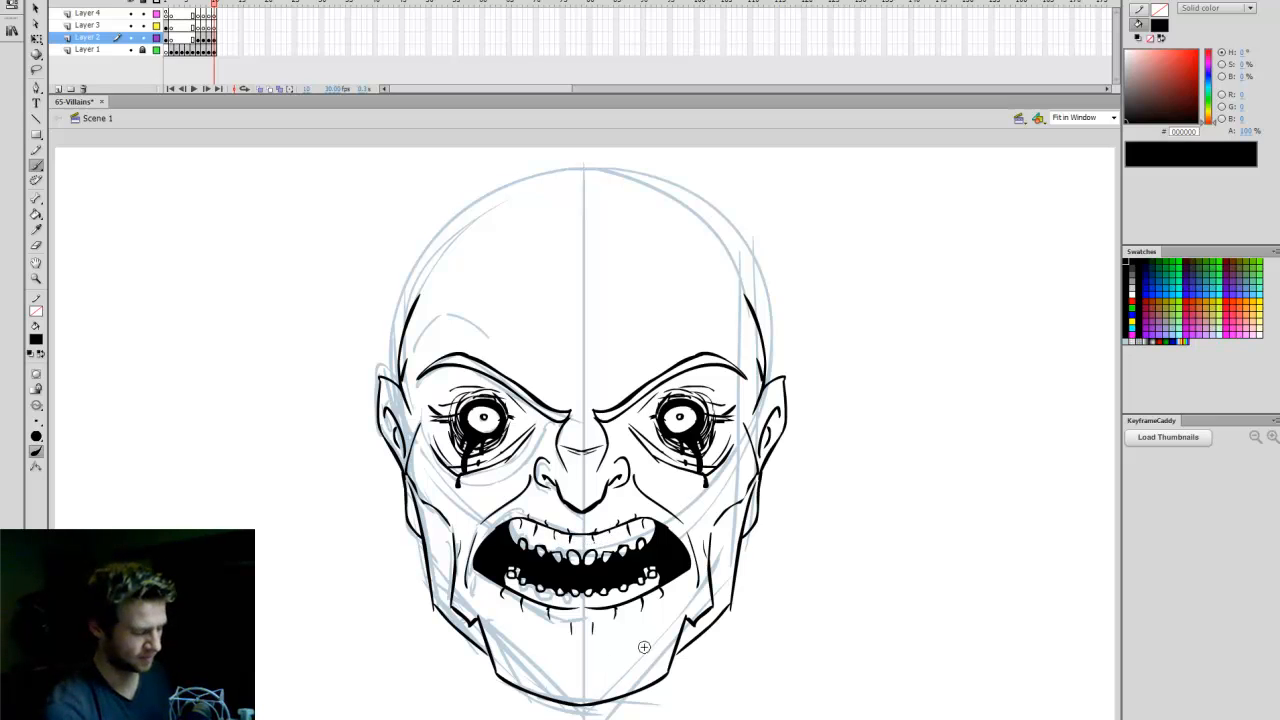
pyautogui.moveTo(524, 620); pyautogui.dragTo(640, 626)
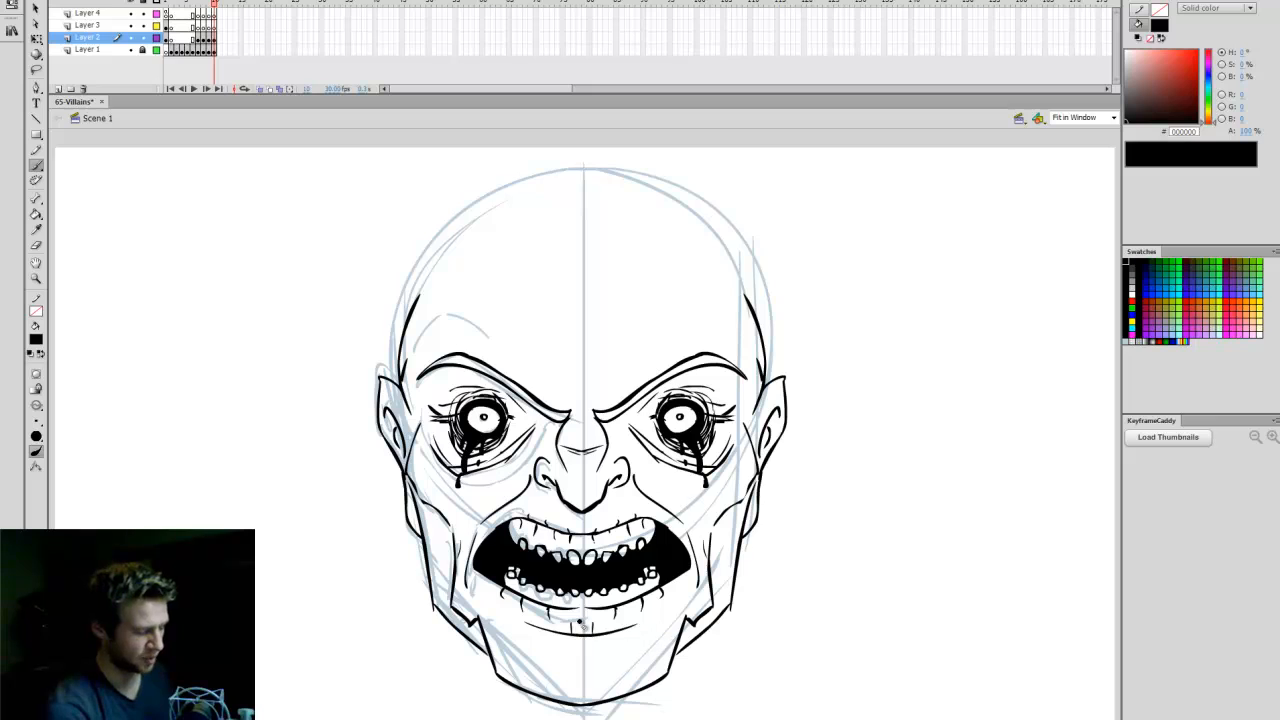
pyautogui.press('e')
pyautogui.press('b')
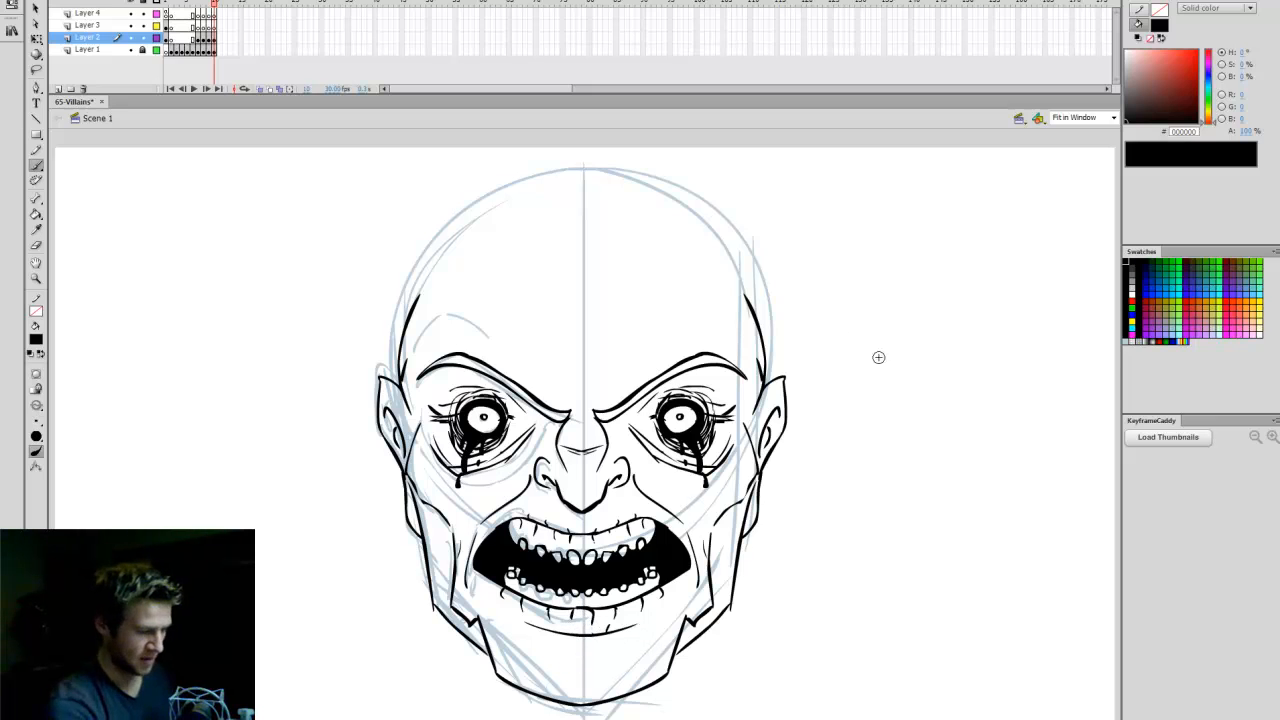
# Try jagged crack-like brush strokes running up the forehead from the inner eyebrow, and undo them all.
pyautogui.moveTo(488, 258)
pyautogui.mouseDown()
pyautogui.moveTo(556, 402)
pyautogui.moveTo(548, 394)
pyautogui.mouseUp()
pyautogui.moveTo(540, 228); pyautogui.dragTo(556, 262)
pyautogui.moveTo(585, 212); pyautogui.dragTo(602, 242)
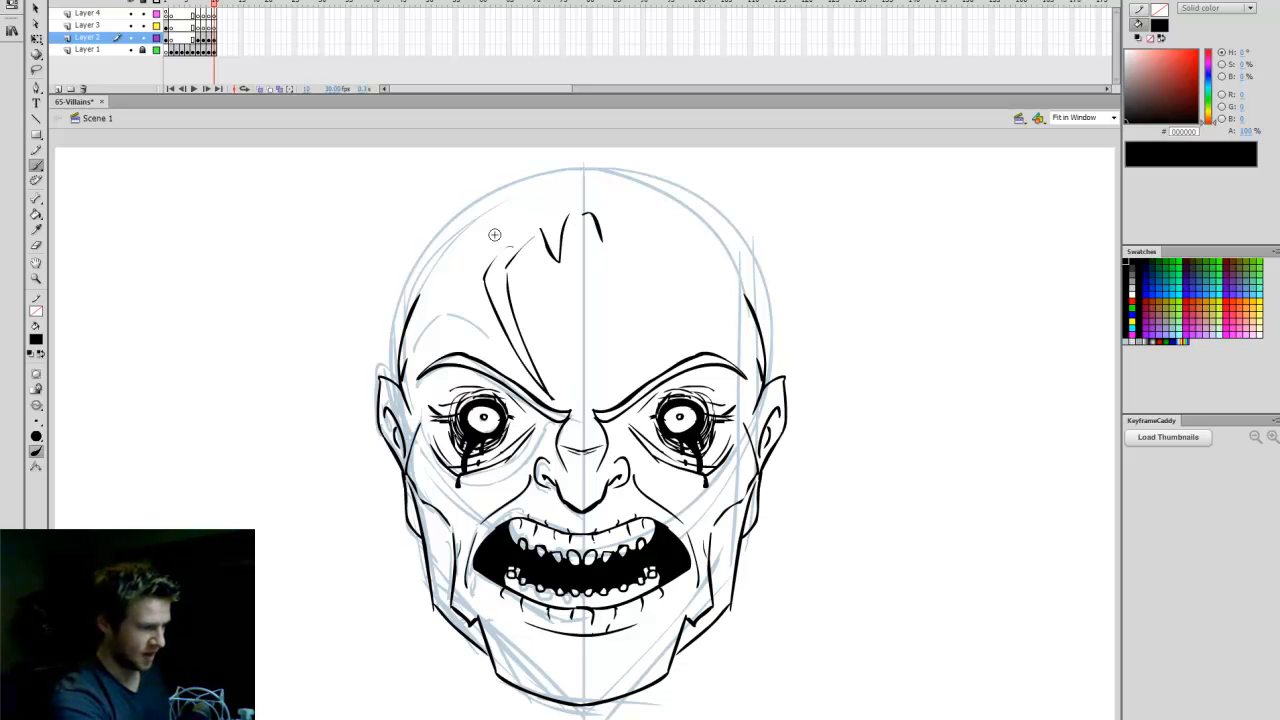
pyautogui.moveTo(500, 206); pyautogui.dragTo(488, 266)
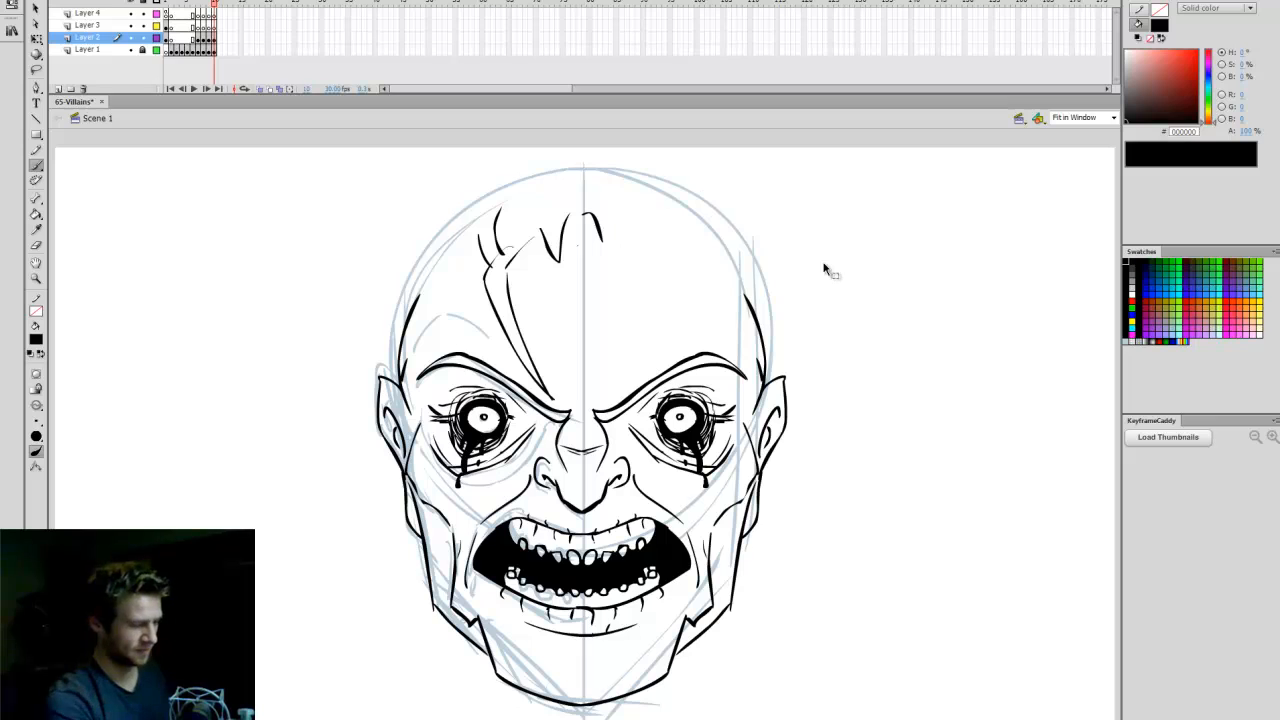
pyautogui.hotkey('ctrl', 'z')
pyautogui.hotkey('ctrl', 'z')
pyautogui.hotkey('ctrl', 'z')
pyautogui.hotkey('ctrl', 'z')
pyautogui.hotkey('ctrl', 'z')
pyautogui.hotkey('ctrl', 'z')
pyautogui.hotkey('ctrl', 'z')
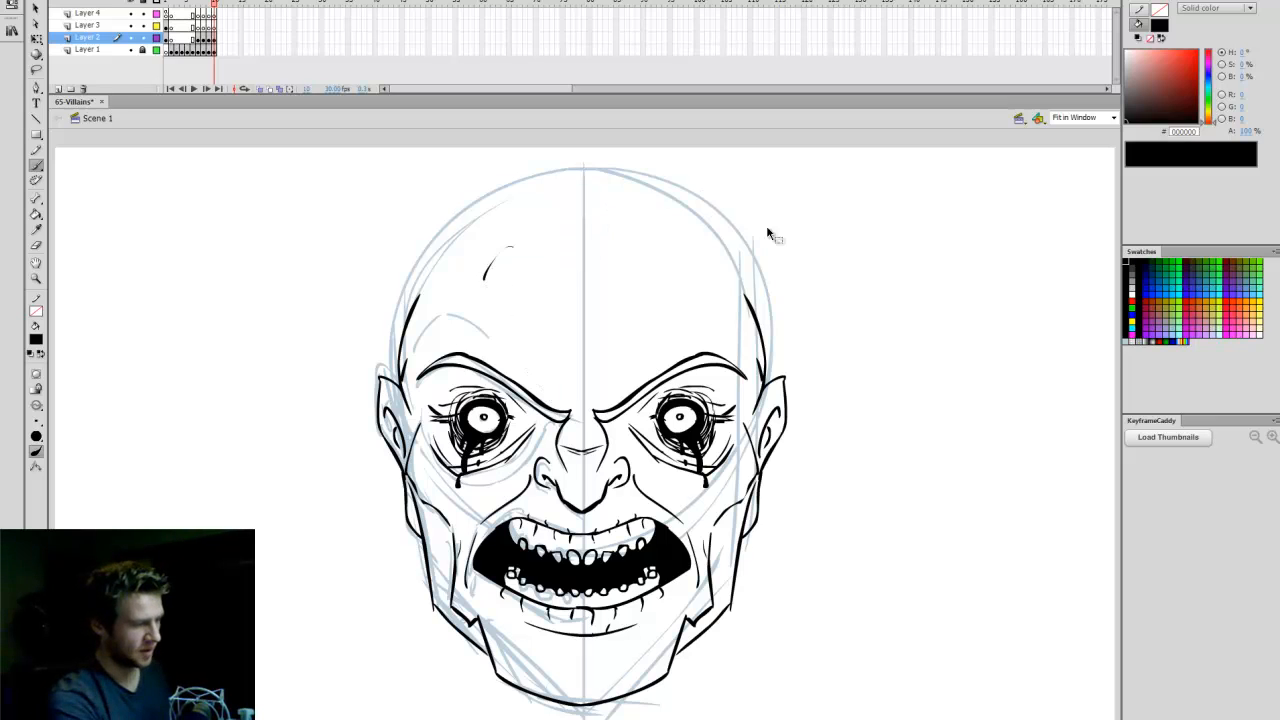
# Save the 65-Villains file and go back to the woman's head on frame 7.
pyautogui.press('q')
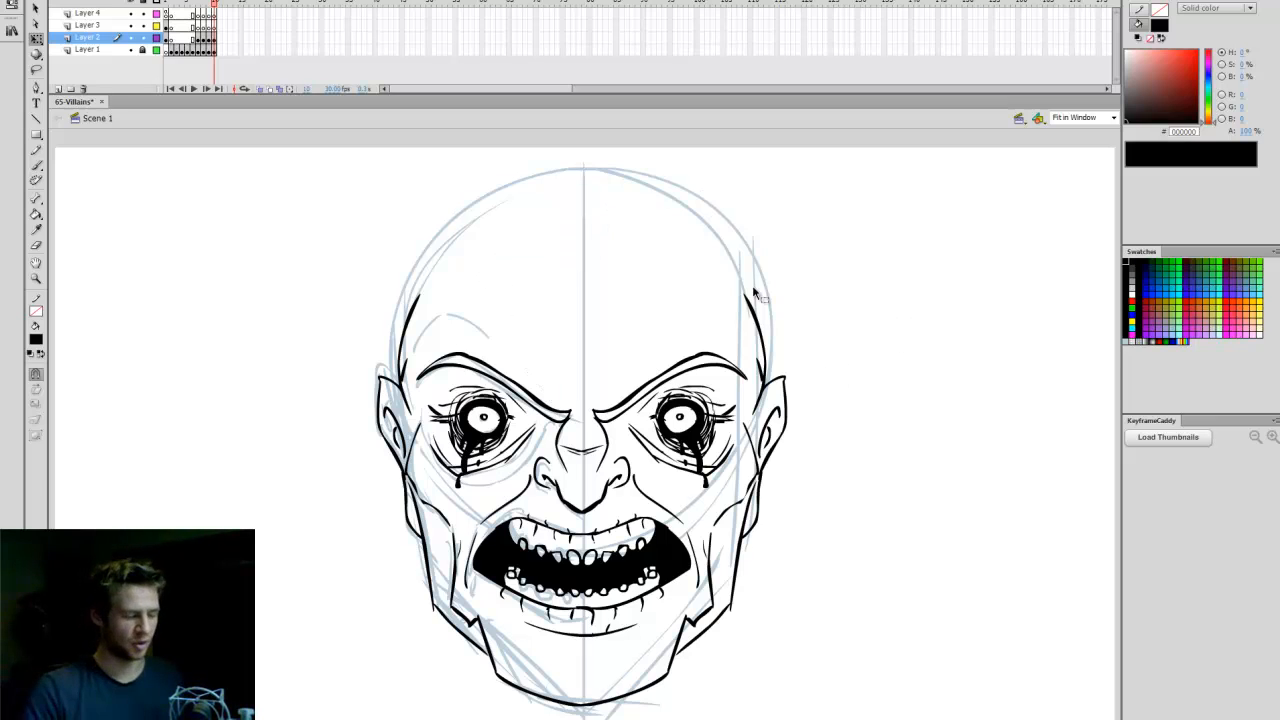
pyautogui.hotkey('ctrl', 's')
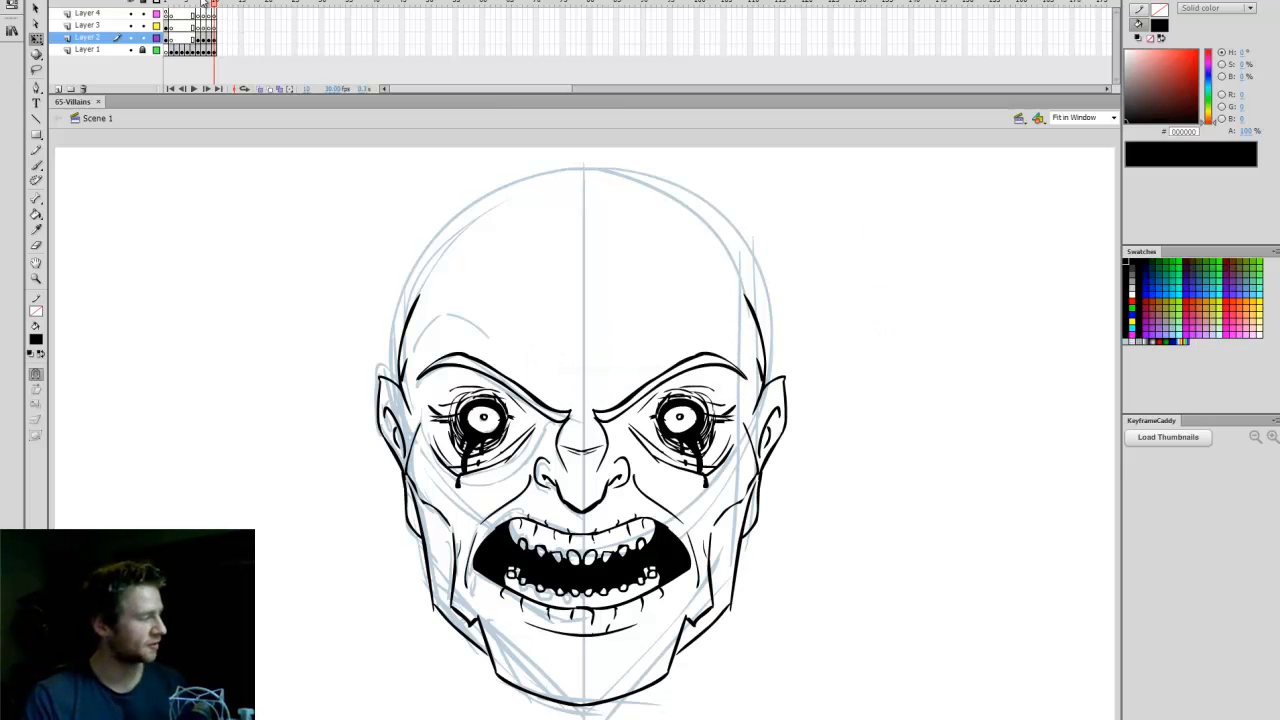
pyautogui.click(199, 4)
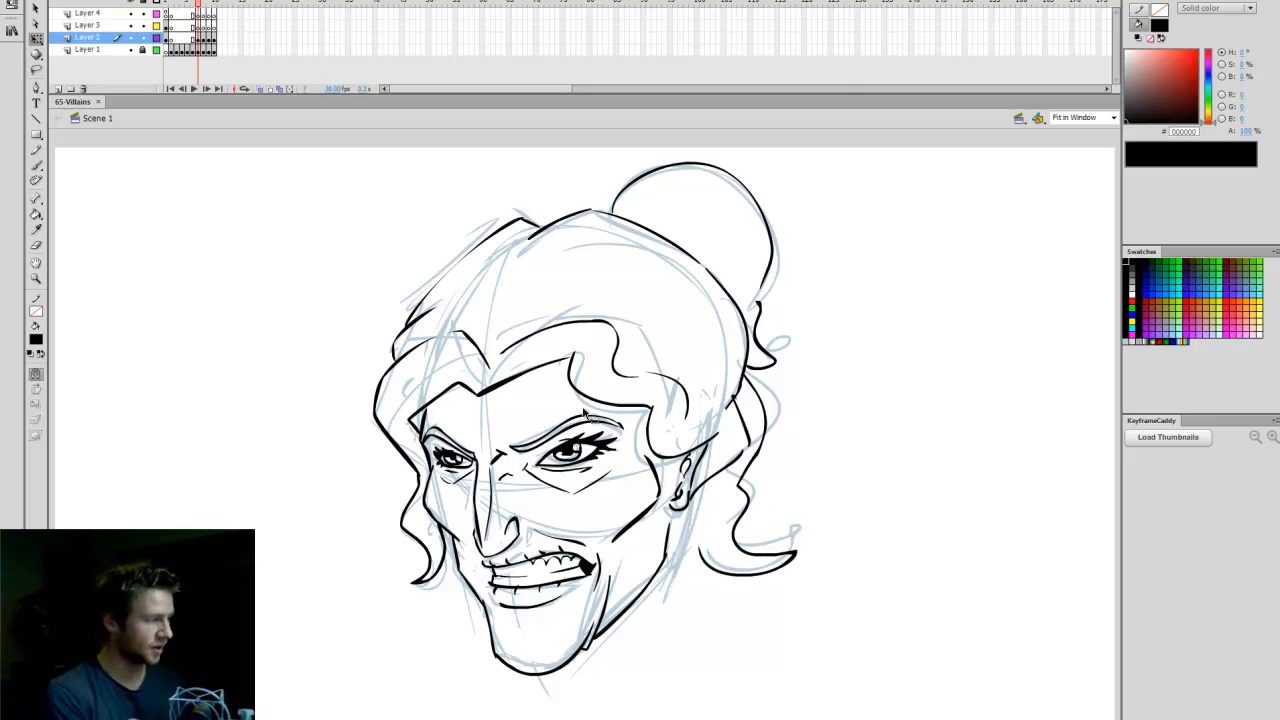
# Ink bags under both of the woman's eyes and gaunt contour lines around her cheekbone and jaw.
pyautogui.press('b')
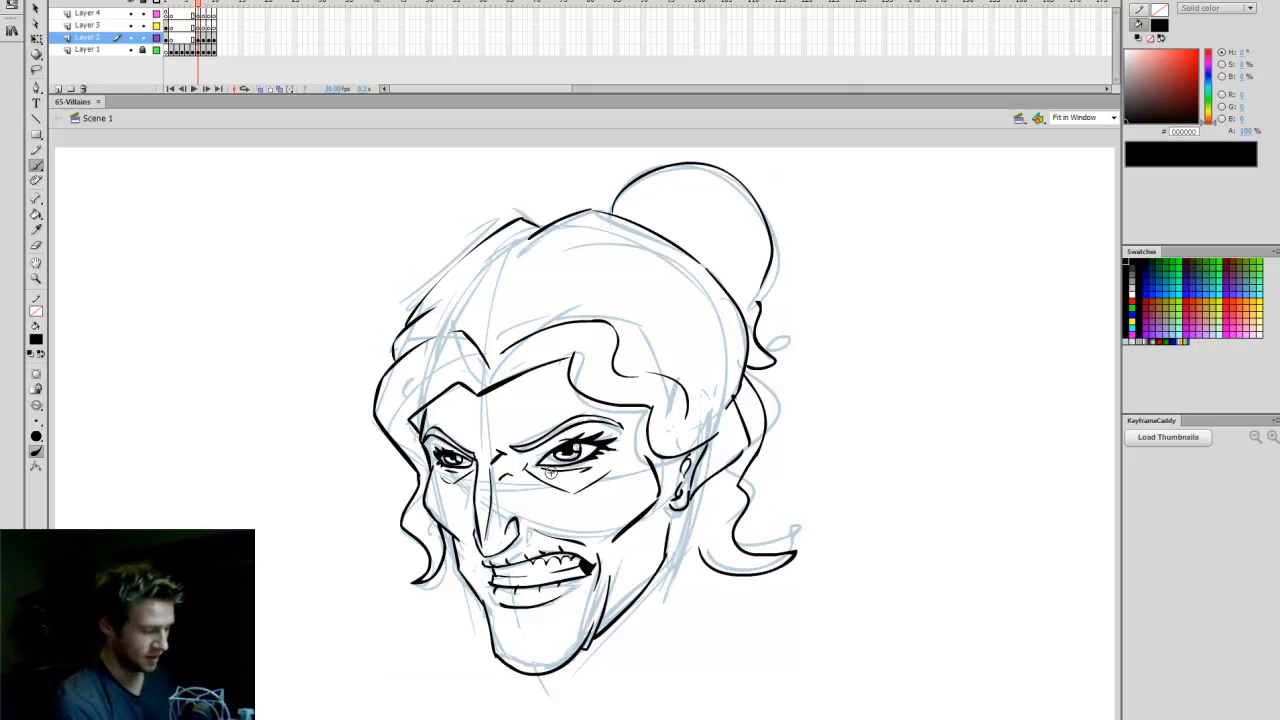
pyautogui.moveTo(530, 470)
pyautogui.mouseDown()
pyautogui.moveTo(578, 492)
pyautogui.moveTo(565, 490)
pyautogui.mouseUp()
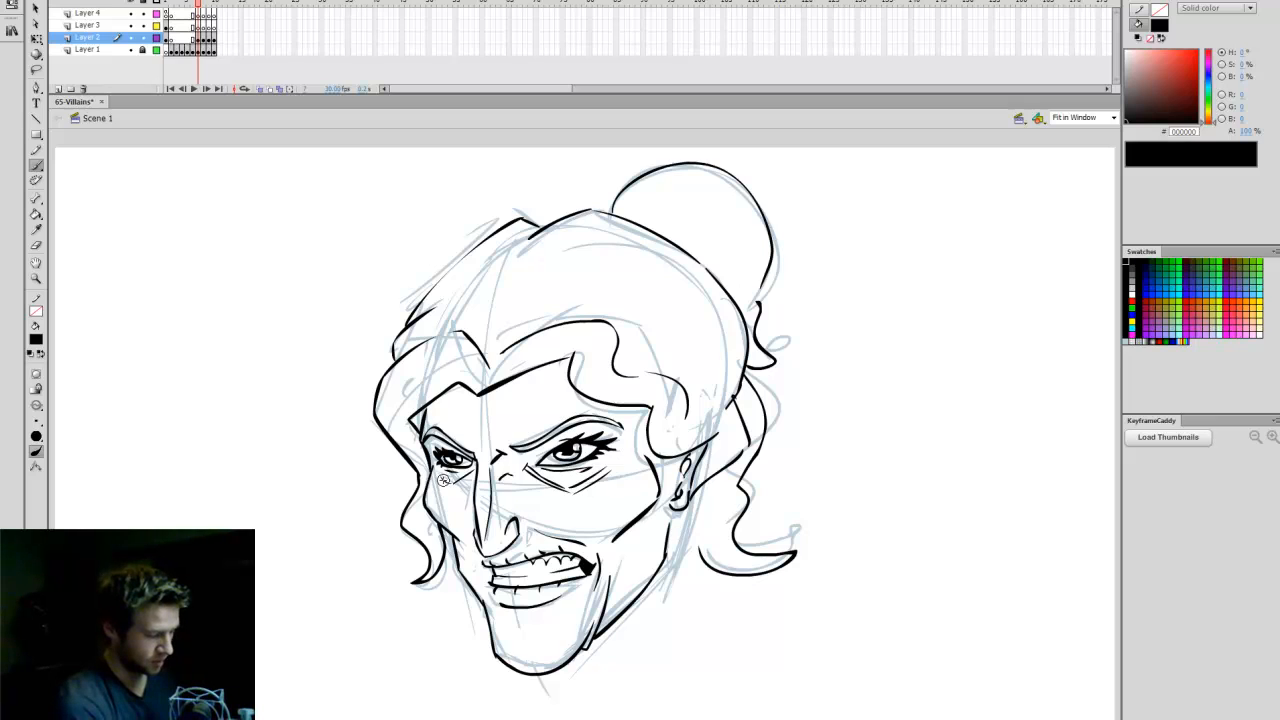
pyautogui.moveTo(440, 482); pyautogui.dragTo(551, 540)
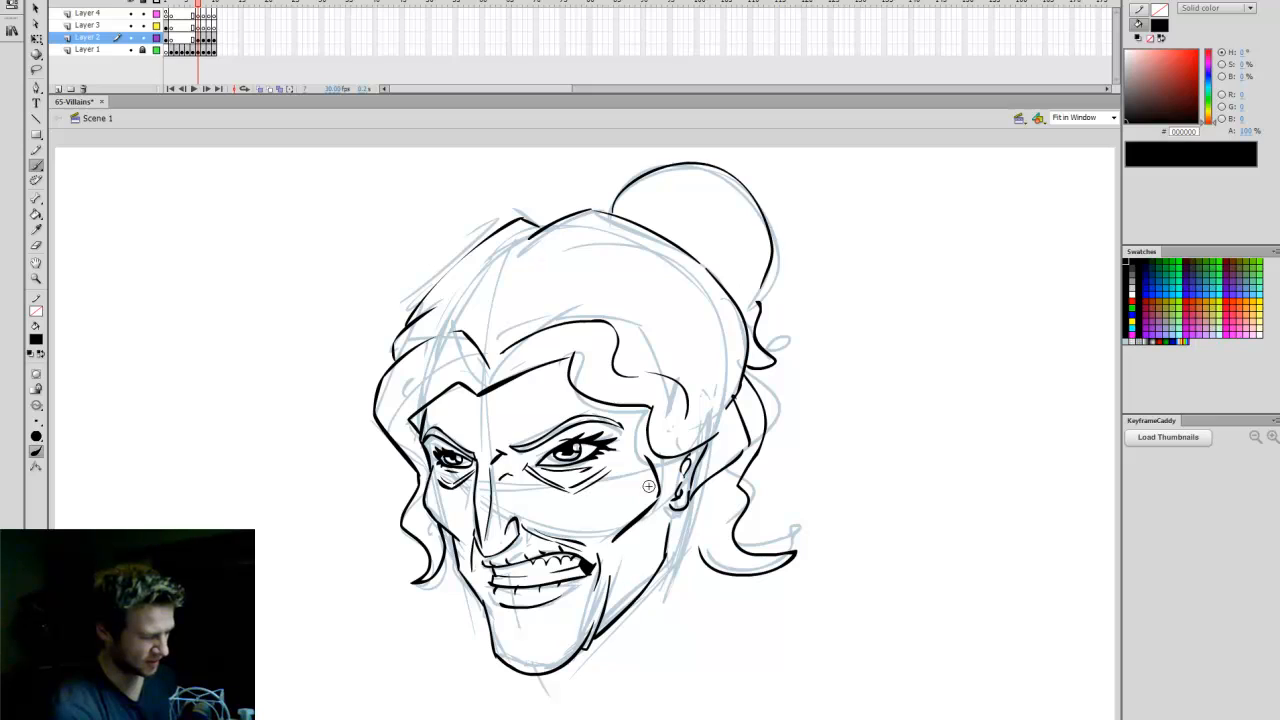
pyautogui.moveTo(649, 487); pyautogui.dragTo(597, 545)
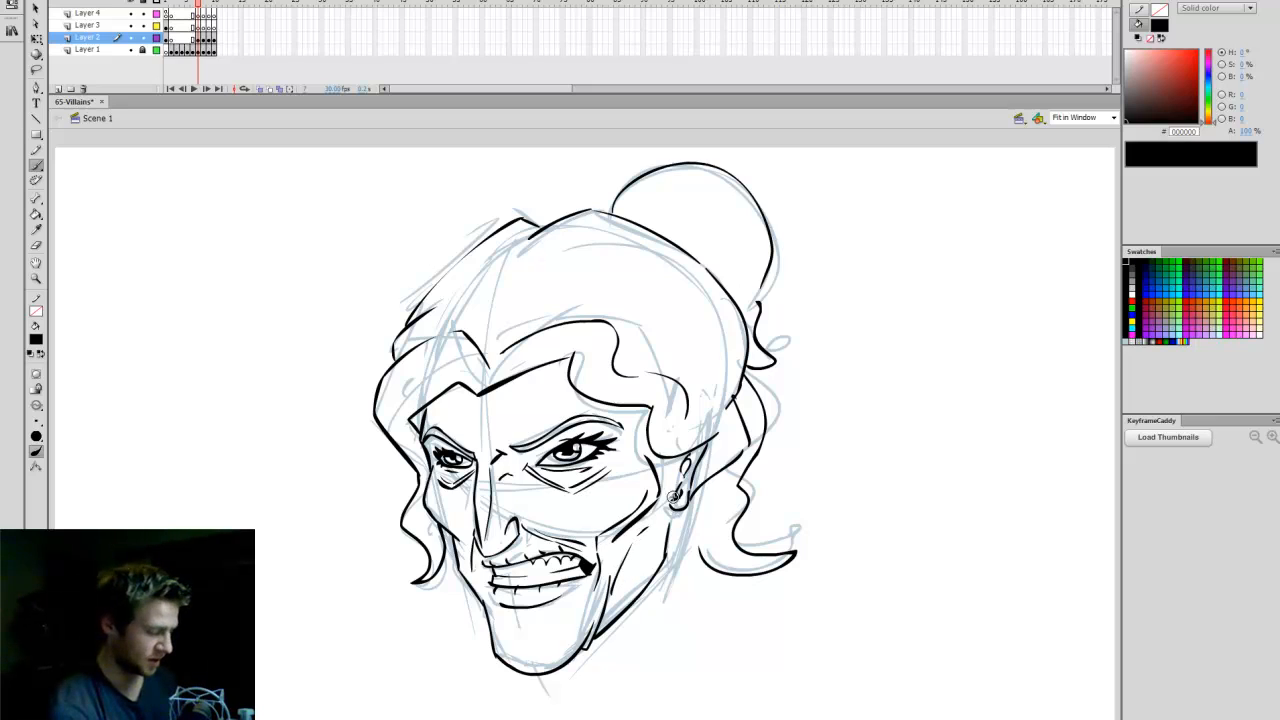
pyautogui.moveTo(670, 497)
pyautogui.mouseDown()
pyautogui.moveTo(652, 560)
pyautogui.moveTo(622, 596)
pyautogui.moveTo(618, 560)
pyautogui.moveTo(582, 624)
pyautogui.mouseUp()
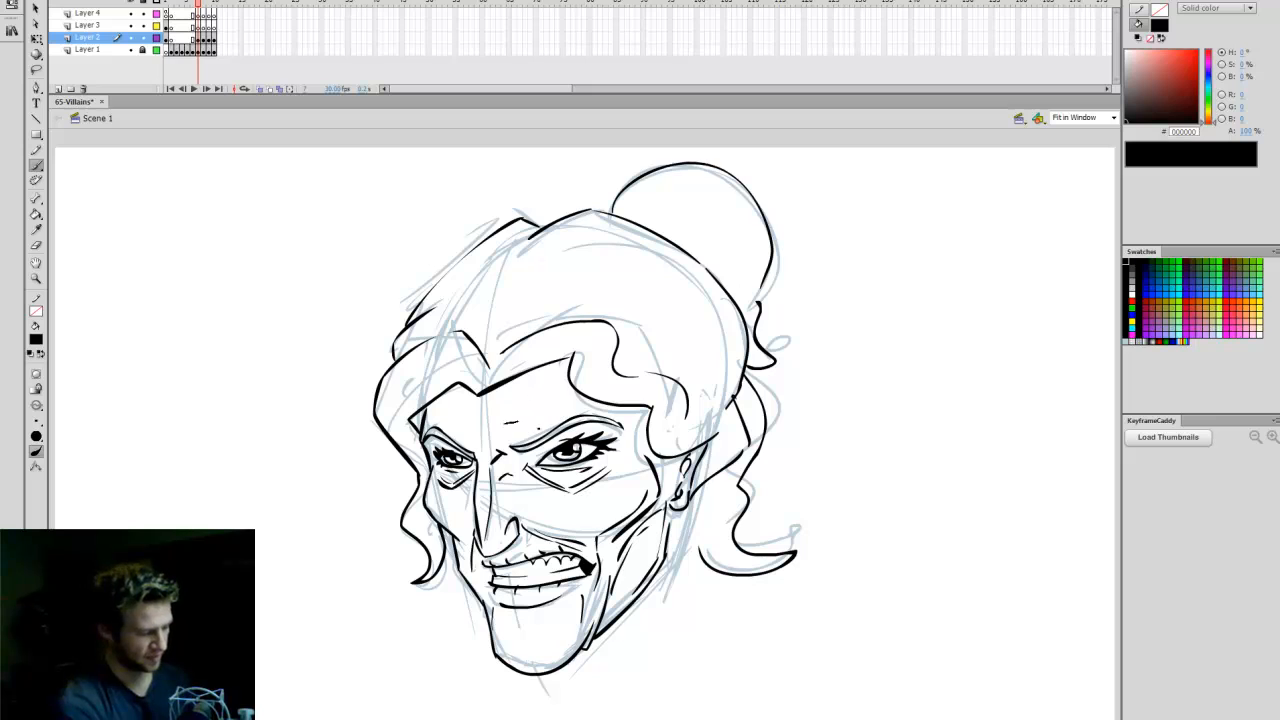
# Ink curved wrinkle lines across the woman's forehead above both eyebrows.
pyautogui.moveTo(505, 423); pyautogui.dragTo(574, 399)
pyautogui.moveTo(433, 411)
pyautogui.mouseDown()
pyautogui.moveTo(476, 418)
pyautogui.moveTo(476, 404)
pyautogui.mouseUp()
pyautogui.moveTo(520, 416); pyautogui.dragTo(570, 396)
pyautogui.moveTo(512, 404); pyautogui.dragTo(565, 390)
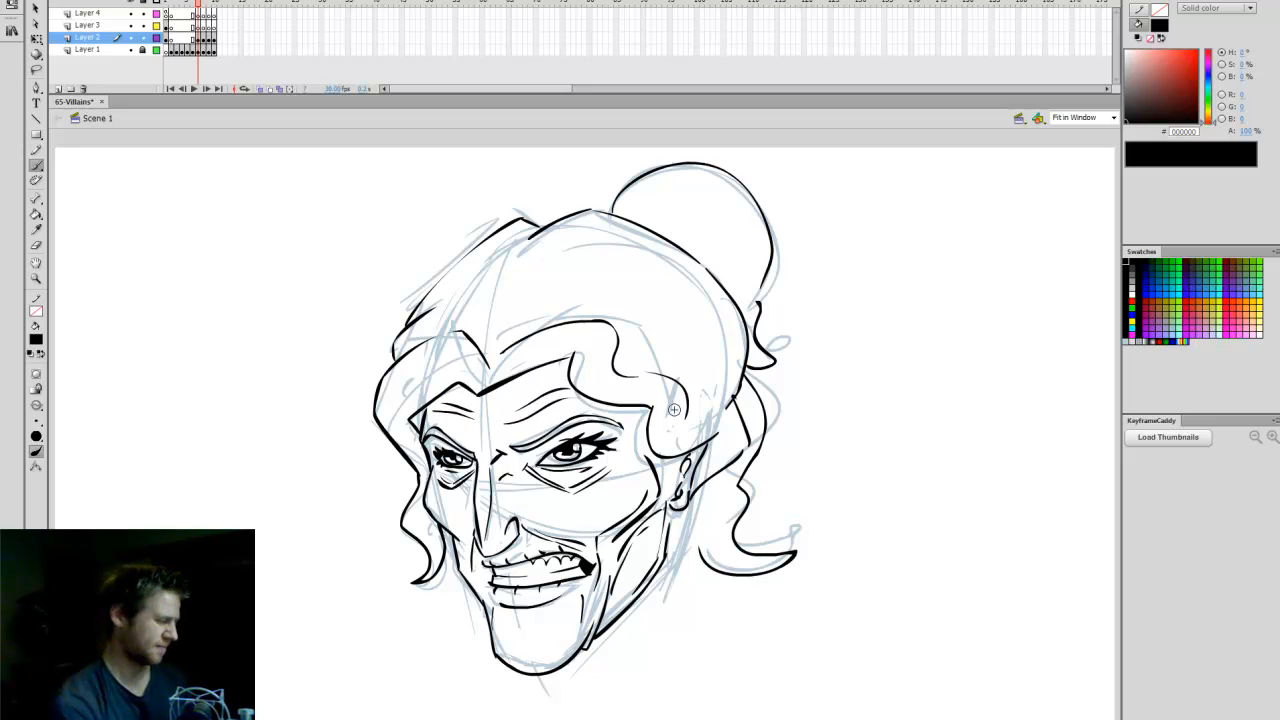
# Step back and forth through frames 7 to 10 to compare the inked villain heads.
pyautogui.press('.')
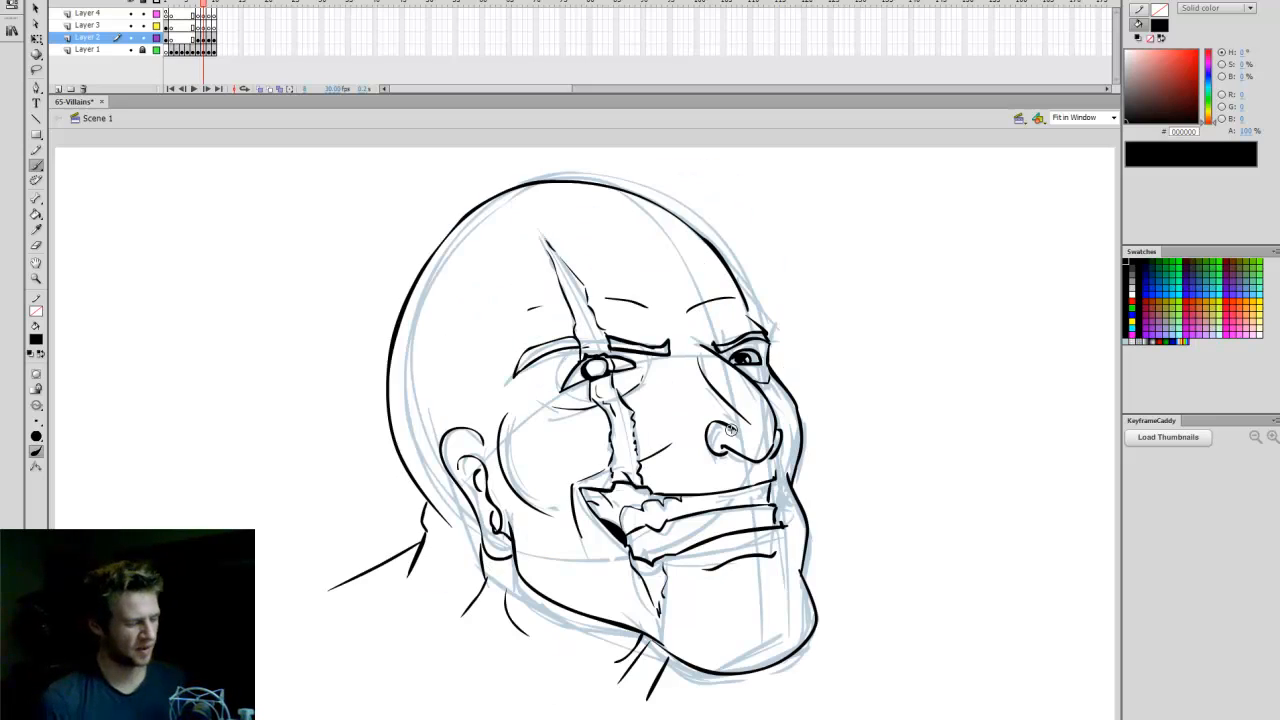
pyautogui.press('v')
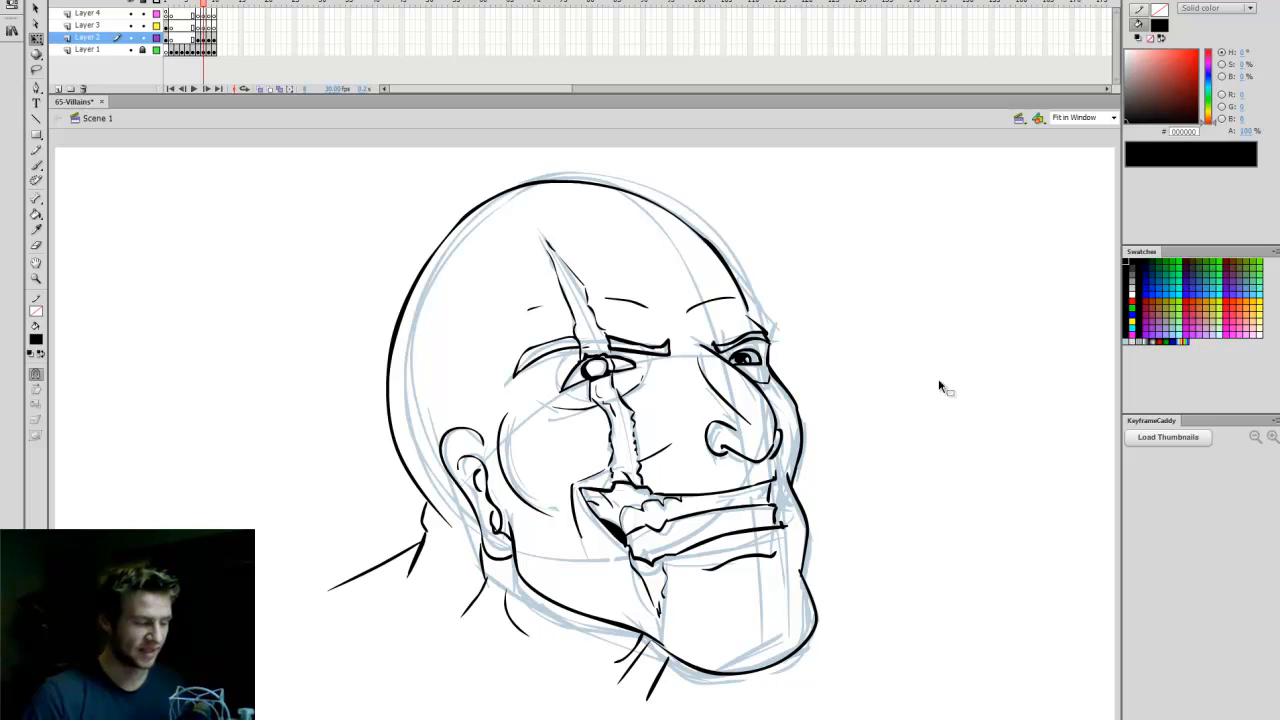
pyautogui.press('.')
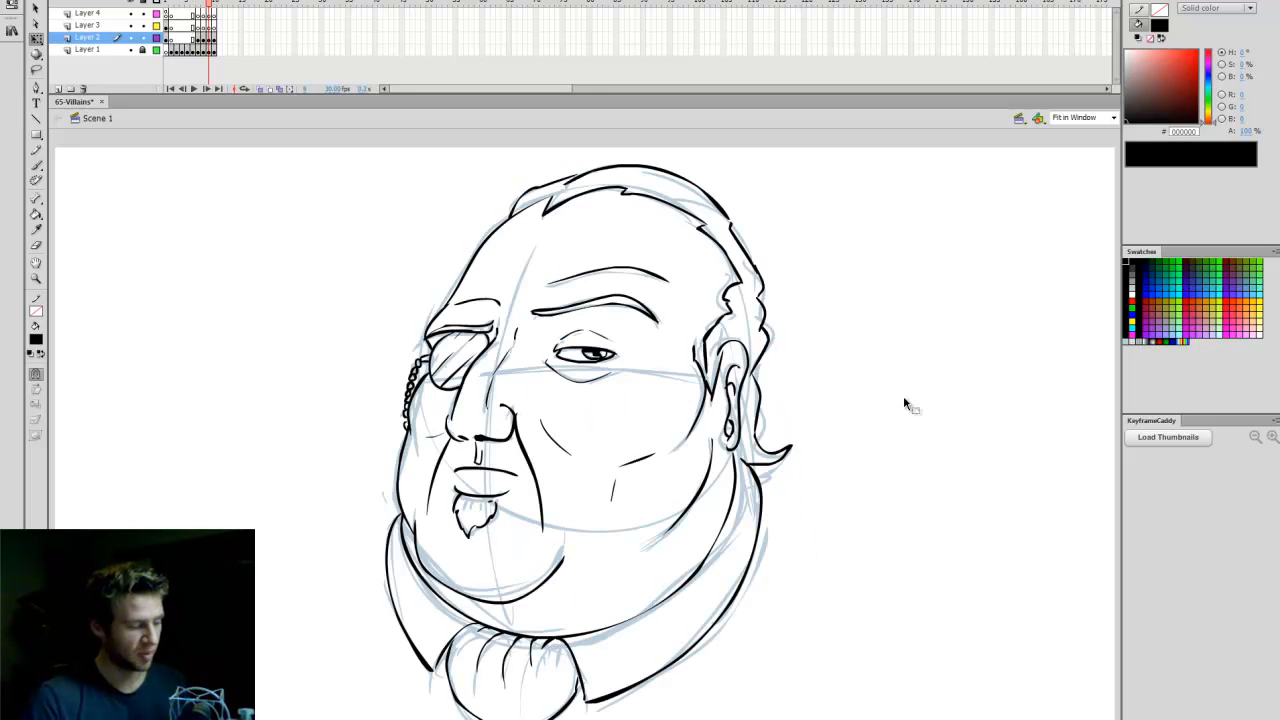
pyautogui.press('.')
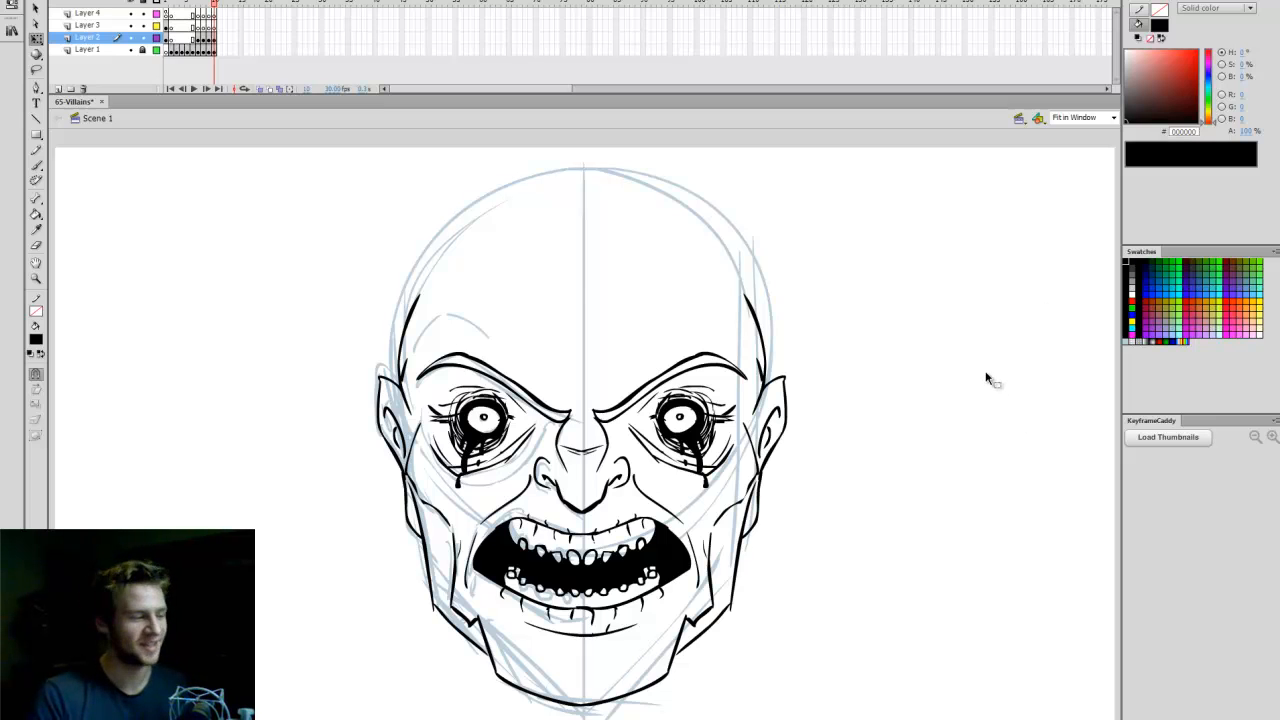
pyautogui.press(',')
pyautogui.press(',')
pyautogui.press(',')
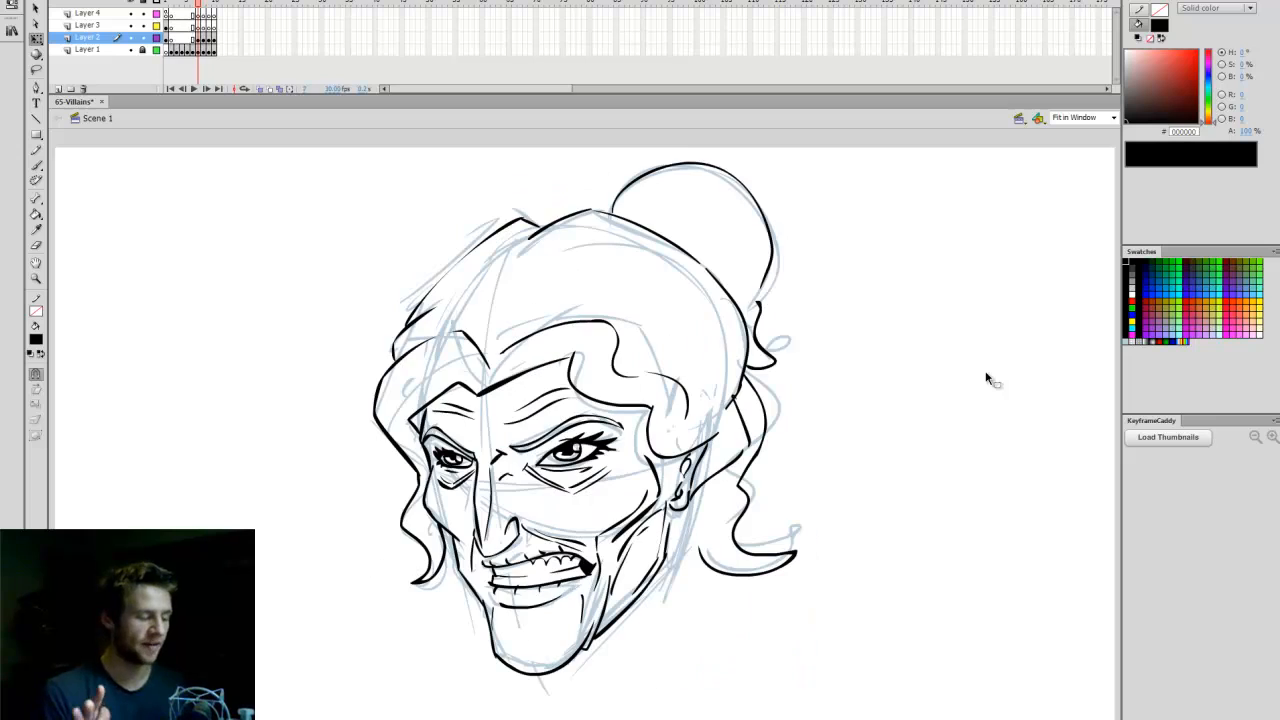
pyautogui.press('.')
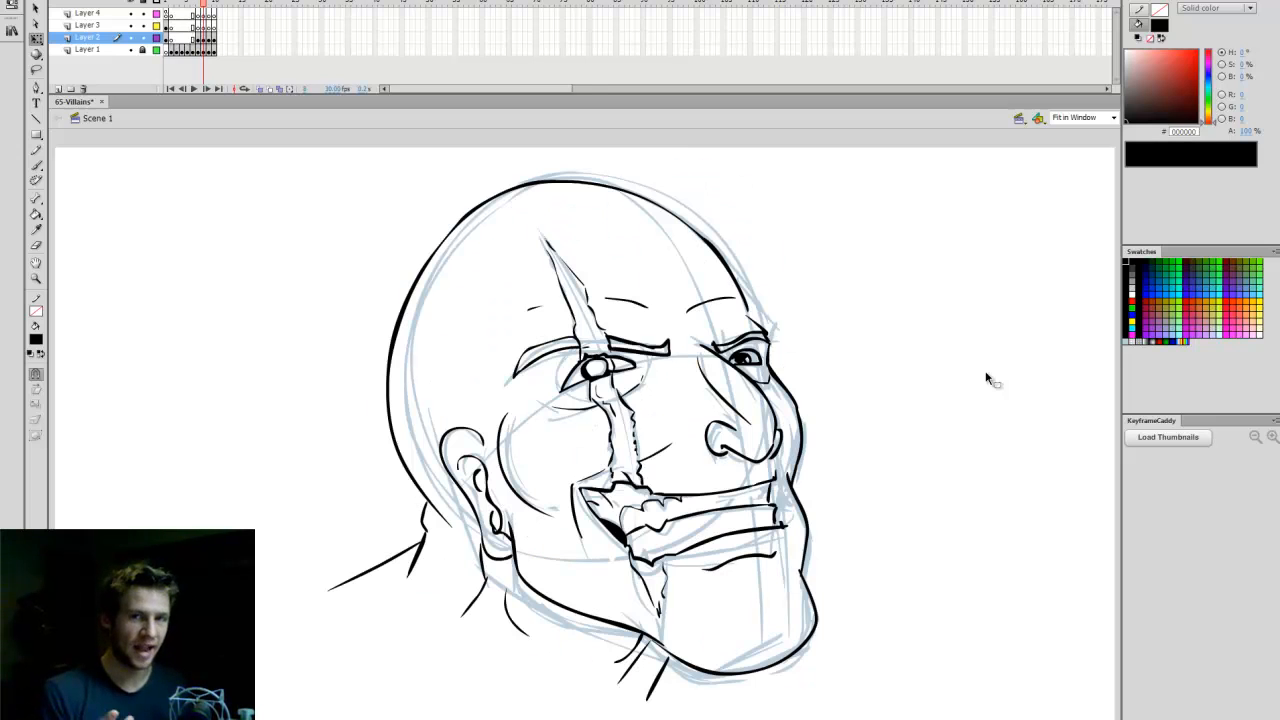
pyautogui.press('.')
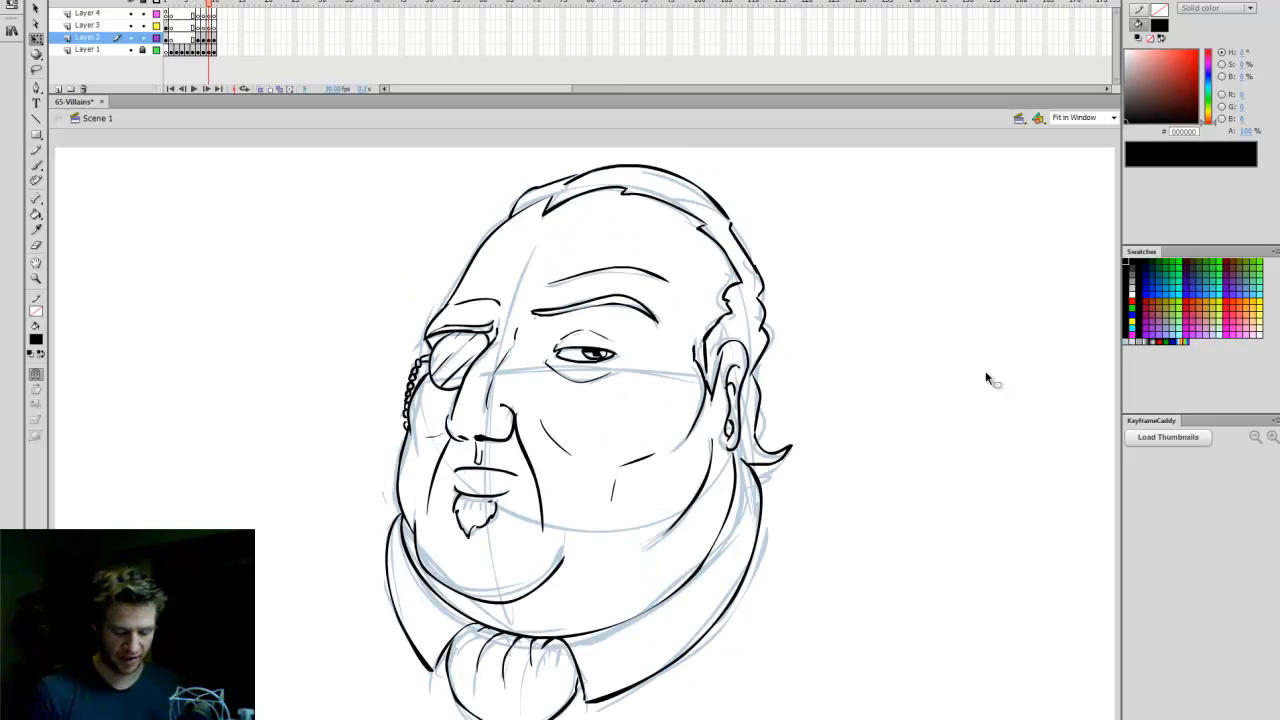
pyautogui.press('.')
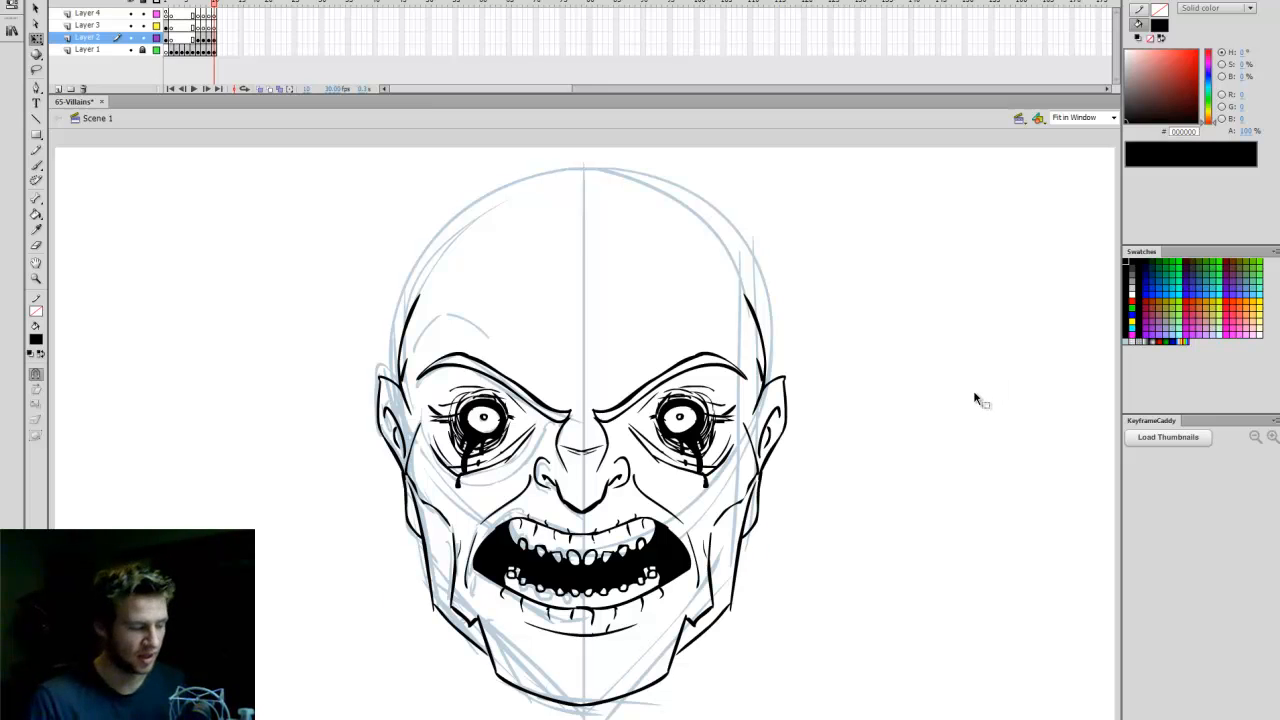
pyautogui.press(',')
pyautogui.press(',')
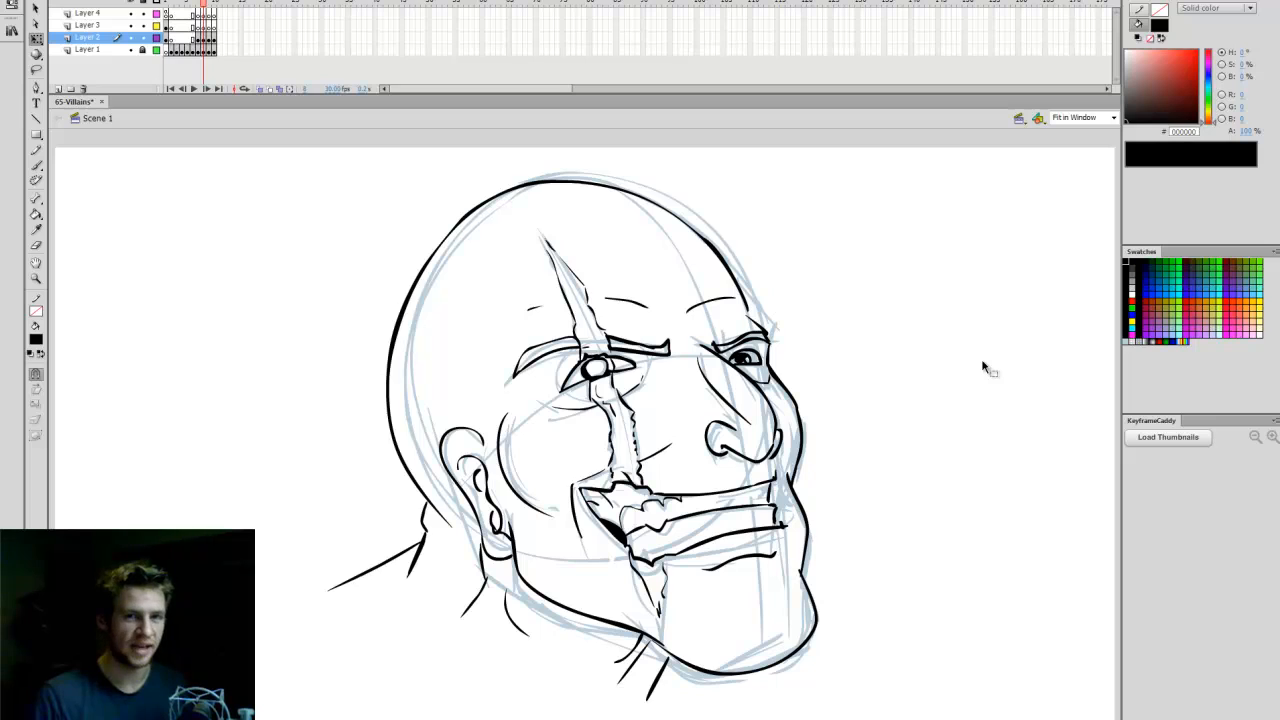
pyautogui.press(',')
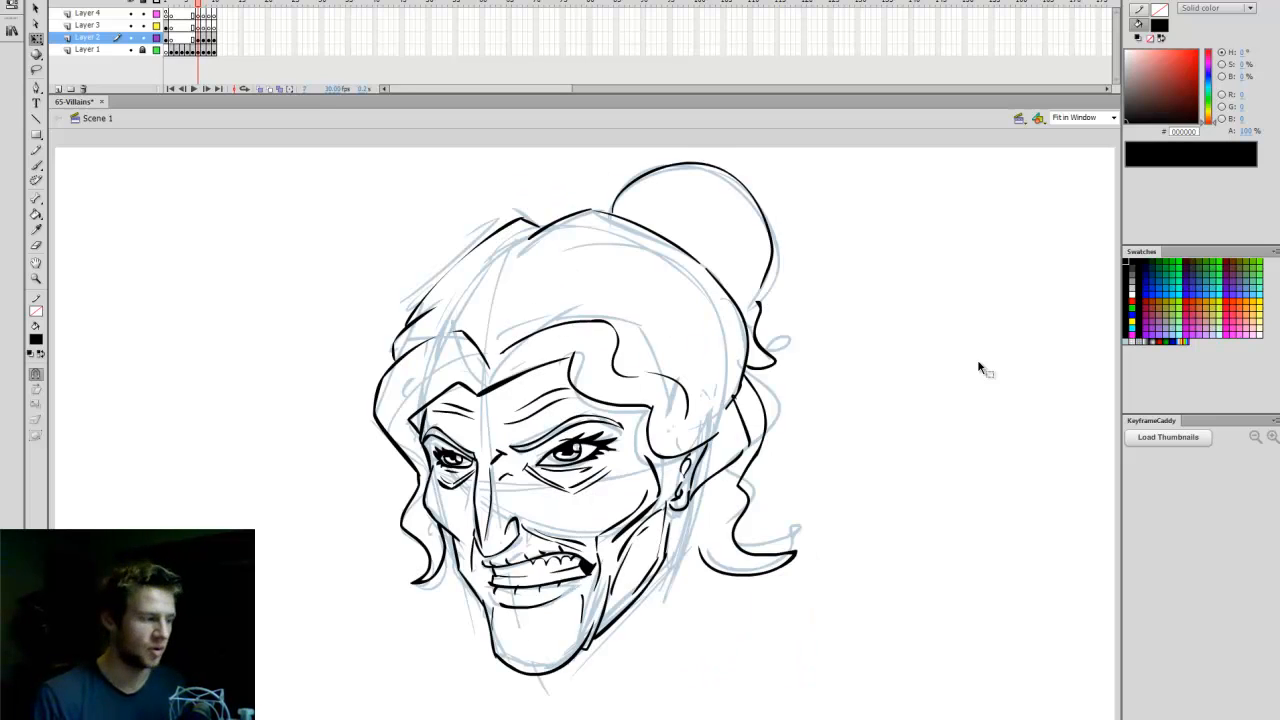